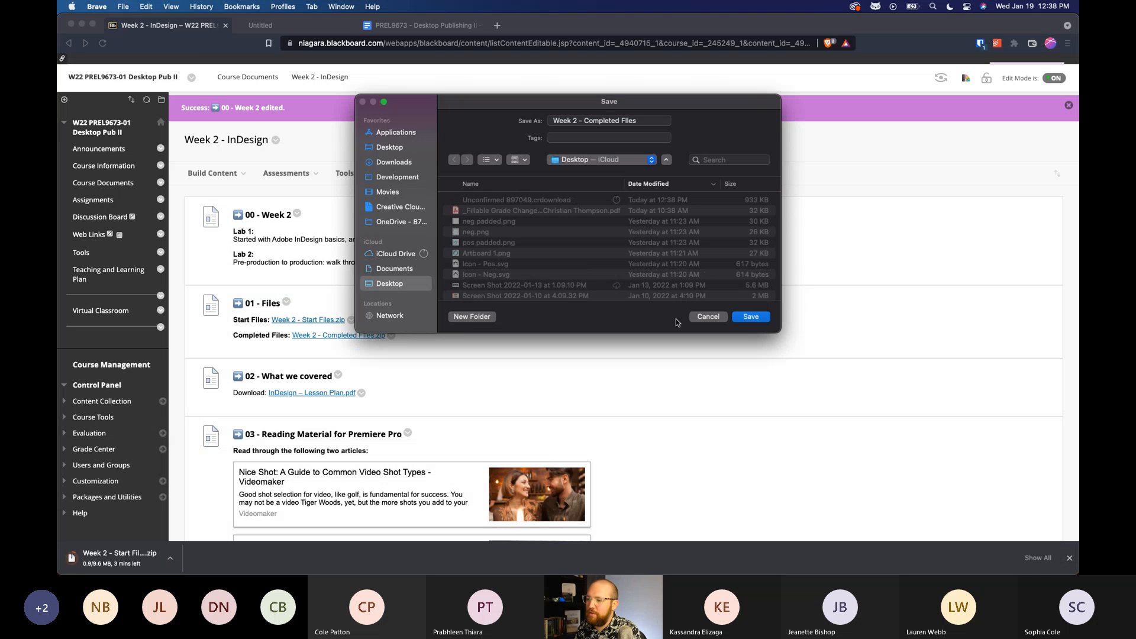
# Save the download as Week 2 - Completed Files in the iCloud Desktop folder.
pyautogui.press('Return')
# Look through the Week 2 - InDesign course page, from the files and lesson plan down to the filming resources.
pyautogui.scroll(-2, 497, 343)
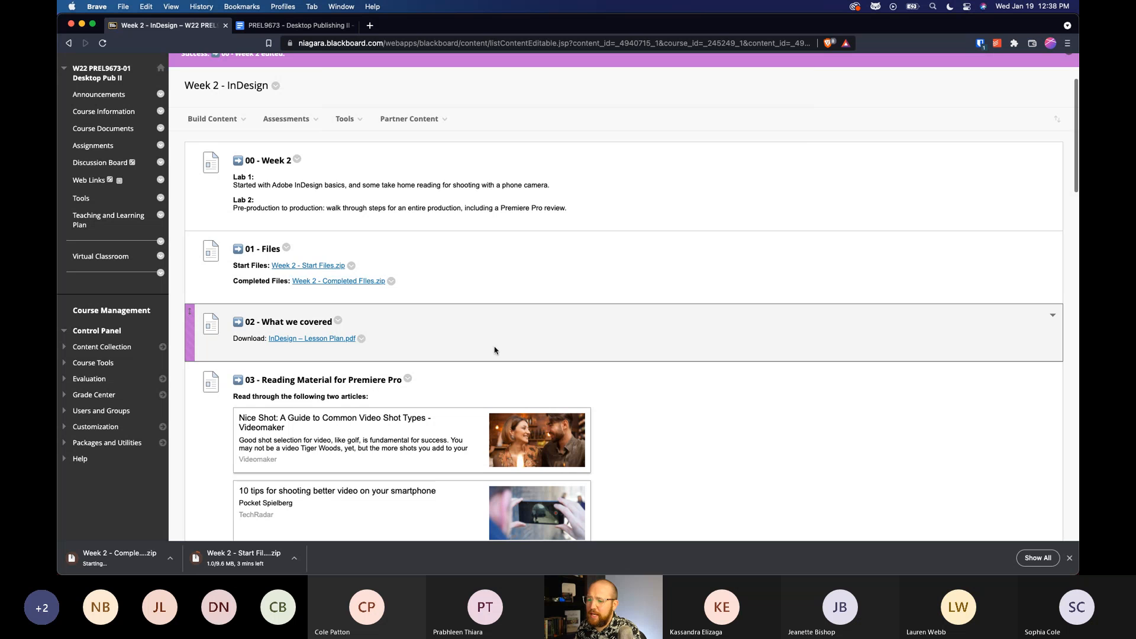
pyautogui.scroll(-1, 343, 319)
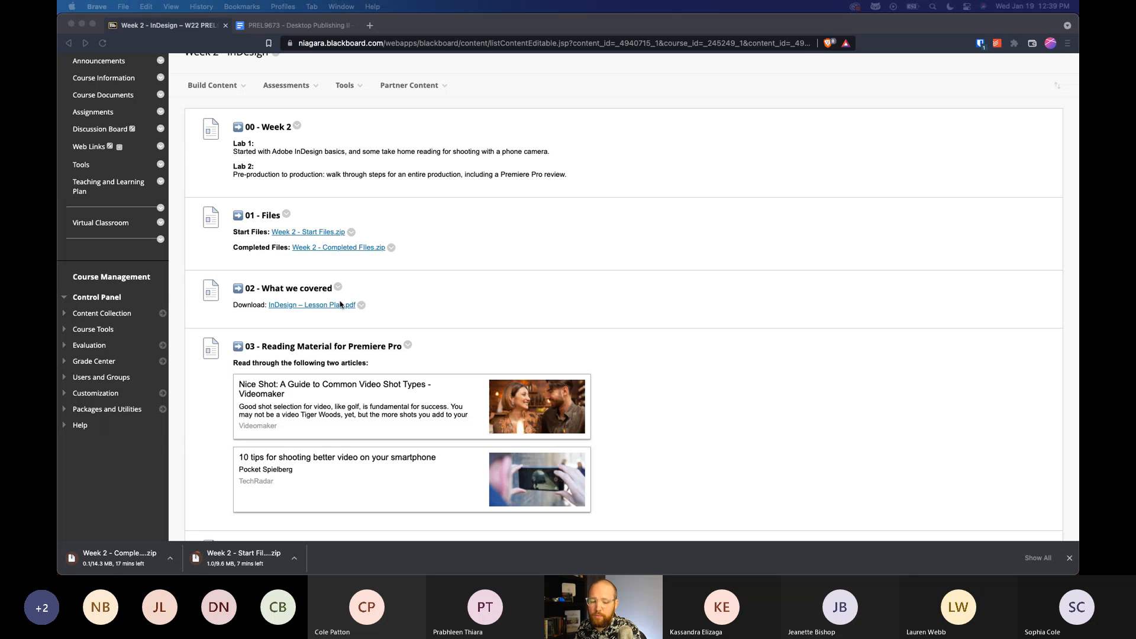
pyautogui.scroll(-4, 349, 296)
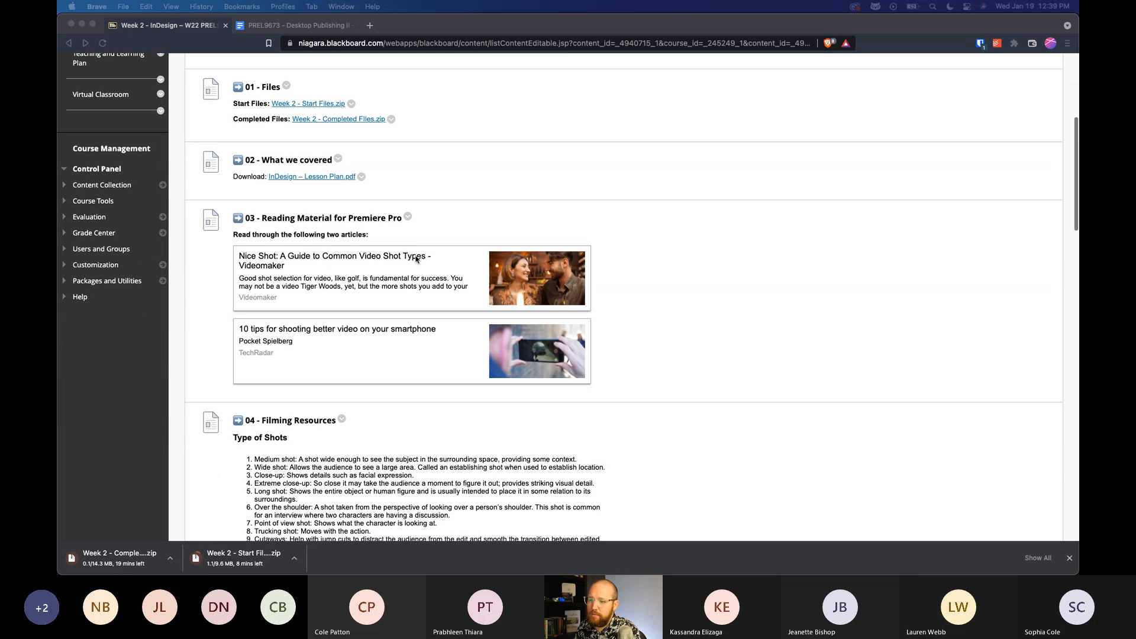
pyautogui.scroll(-2, 426, 290)
pyautogui.scroll(-9, 407, 281)
pyautogui.scroll(-20, 278, 329)
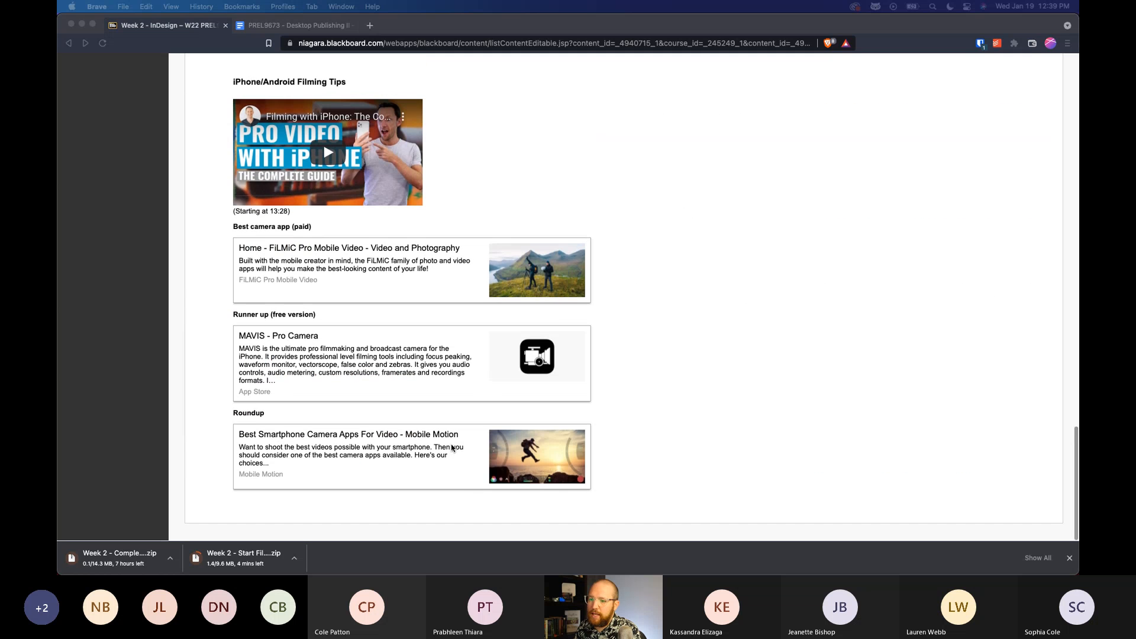
pyautogui.scroll(20, 472, 489)
pyautogui.scroll(-15, 348, 316)
pyautogui.scroll(9, 348, 315)
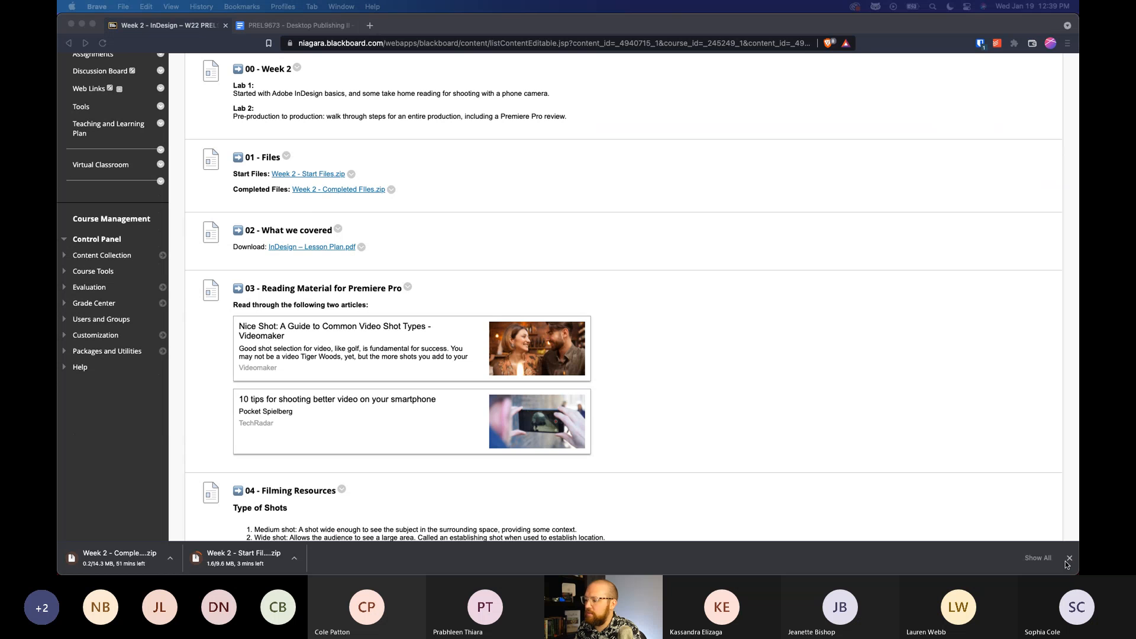
# Dismiss the browser's downloads bar and open the Desktop folder in Finder.
pyautogui.click(1069, 558)
pyautogui.hotkey('ctrl', 'Up')
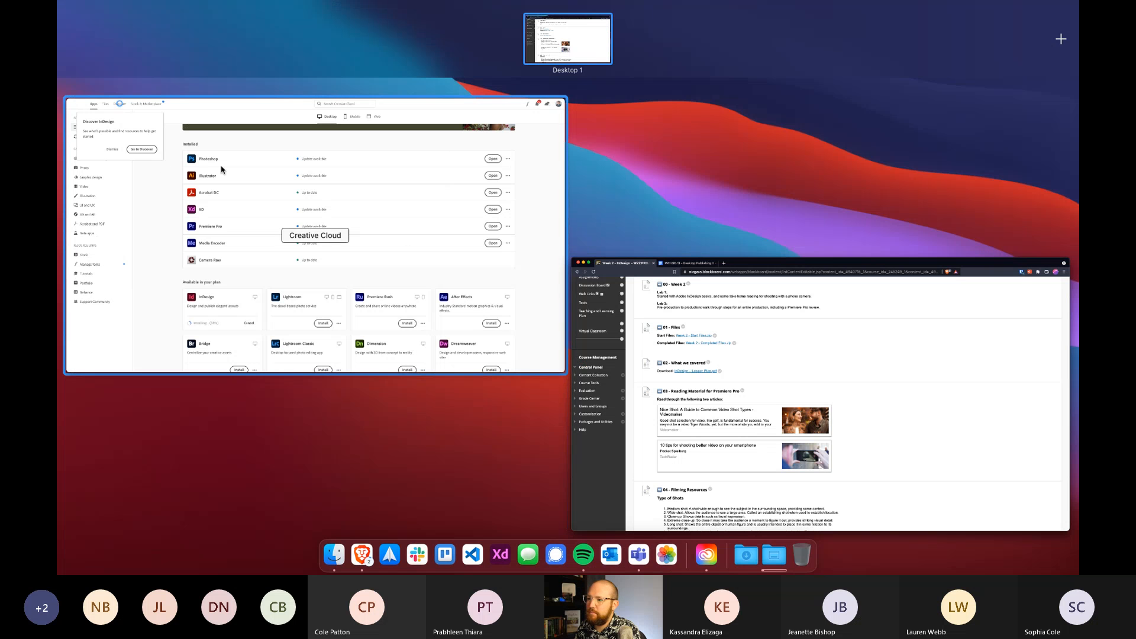
pyautogui.click(779, 565)
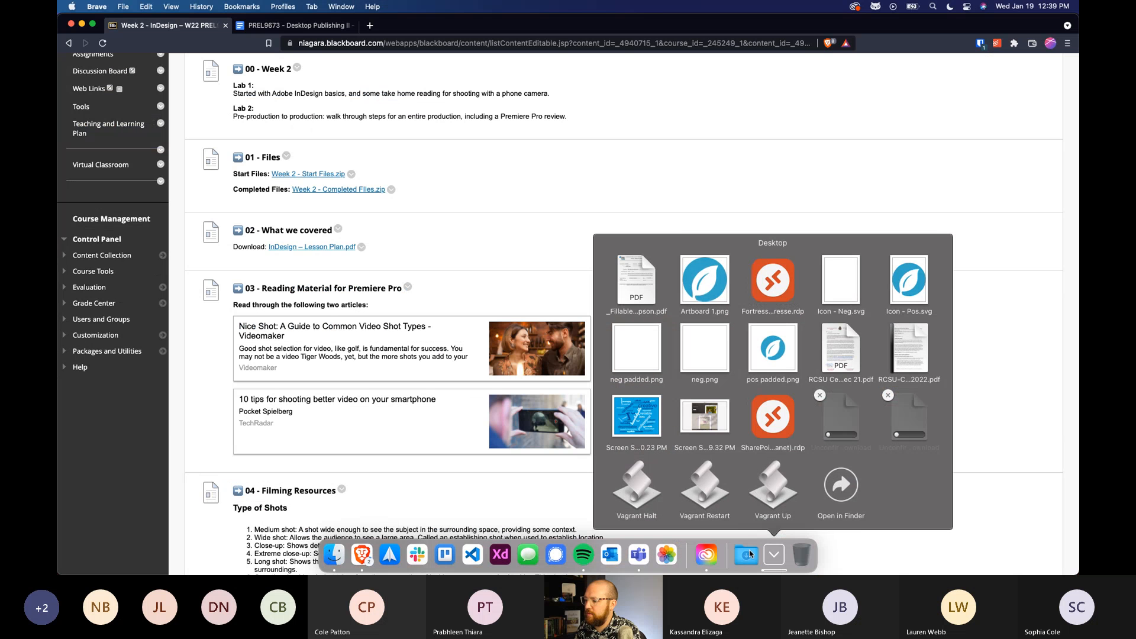
pyautogui.click(750, 554)
pyautogui.click(747, 555)
pyautogui.click(841, 484)
pyautogui.moveTo(741, 26); pyautogui.dragTo(659, 45)
# Delete the fillable grade change form PDF from the Desktop folder.
pyautogui.click(611, 84)
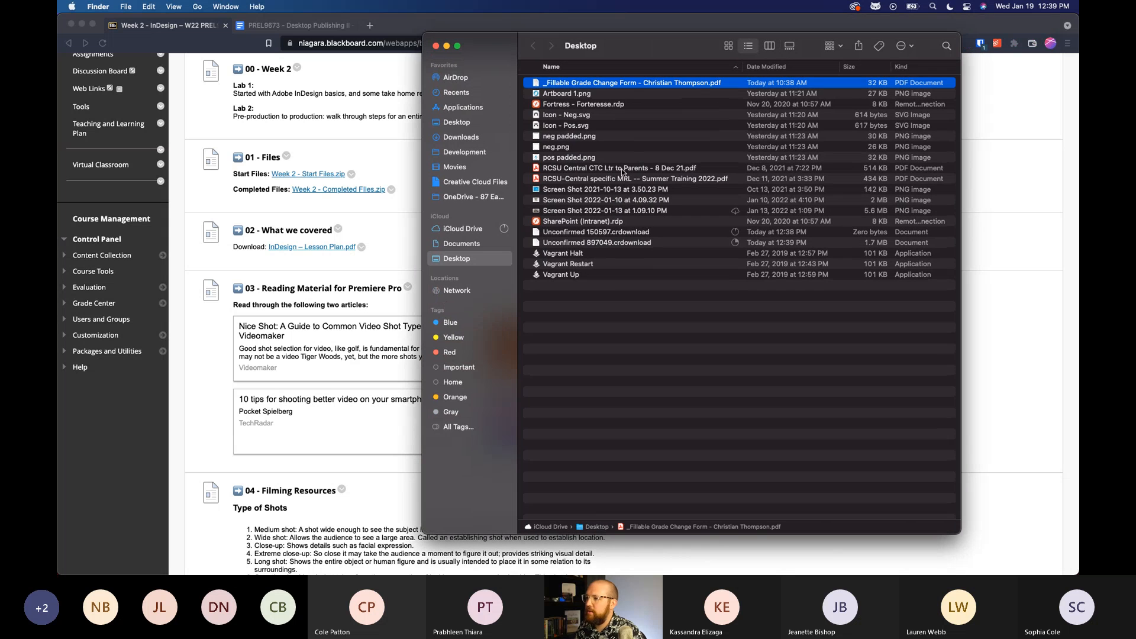
pyautogui.press('super+BackSpace')
pyautogui.click(588, 158)
pyautogui.click(592, 303)
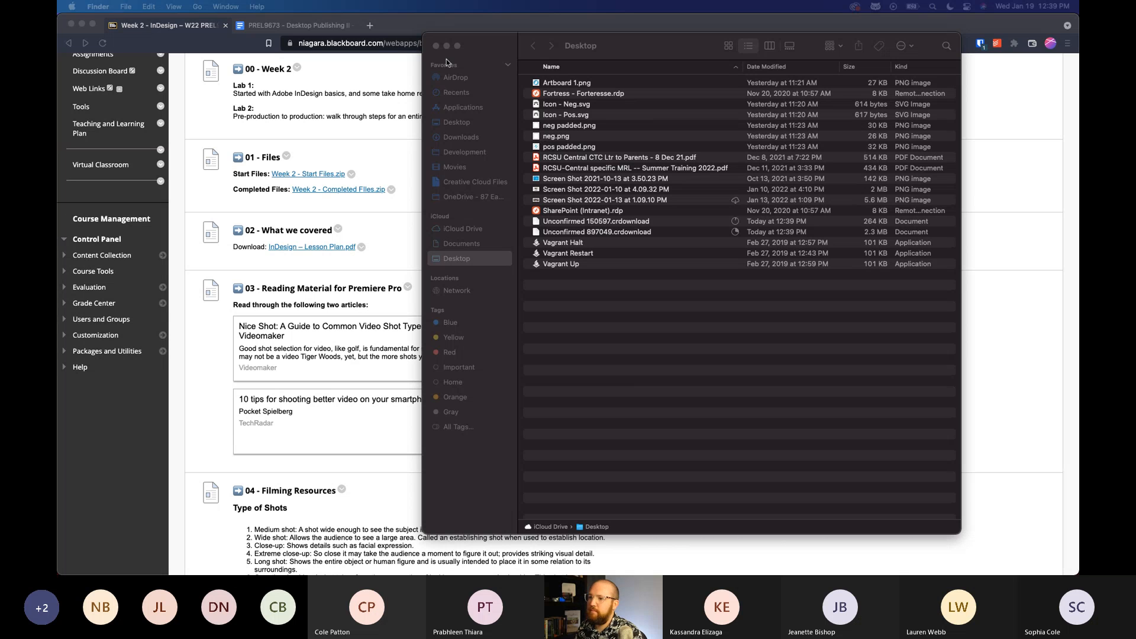
pyautogui.click(403, 29)
pyautogui.press('super+t')
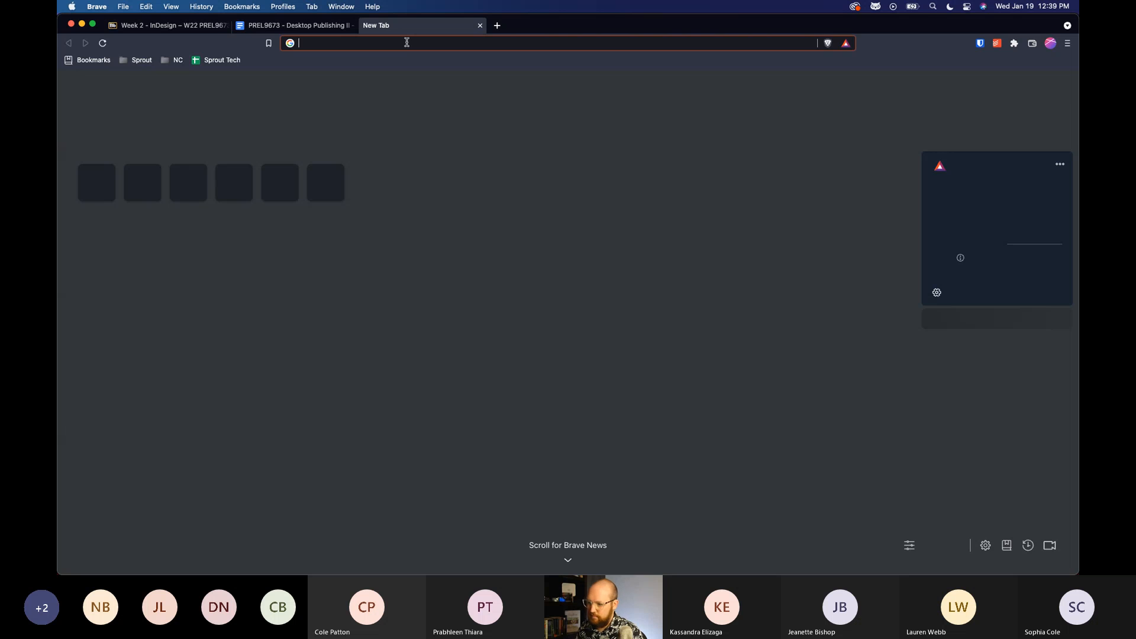
pyautogui.press('super+w')
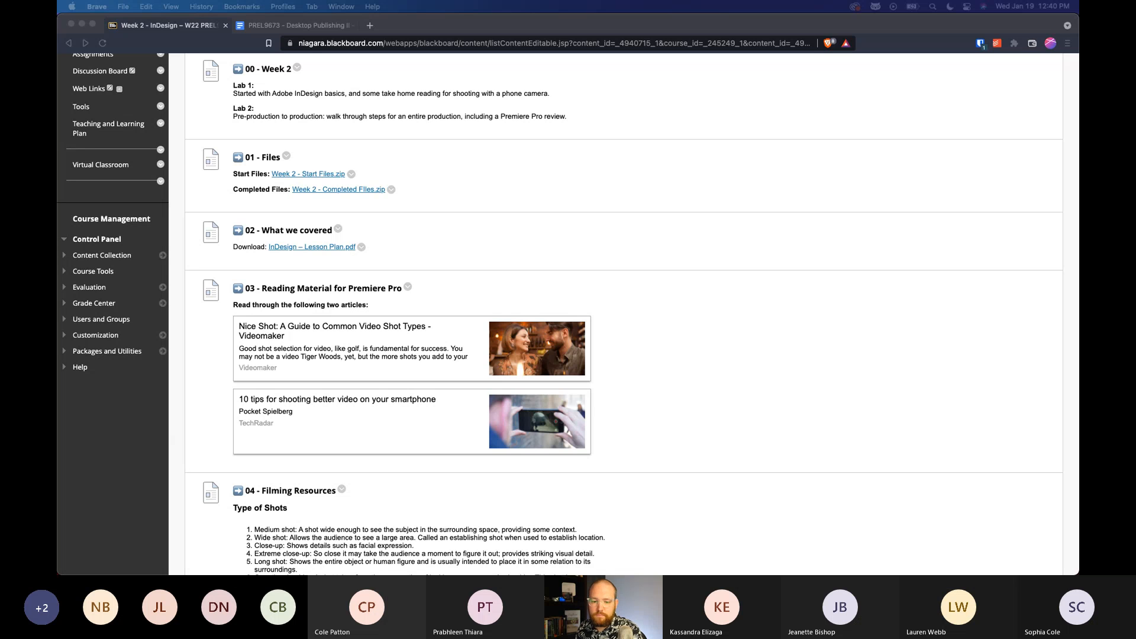
# Switch to the browser and view the PREL9673 - Desktop Publishing II - TLP document.
pyautogui.click(647, 322)
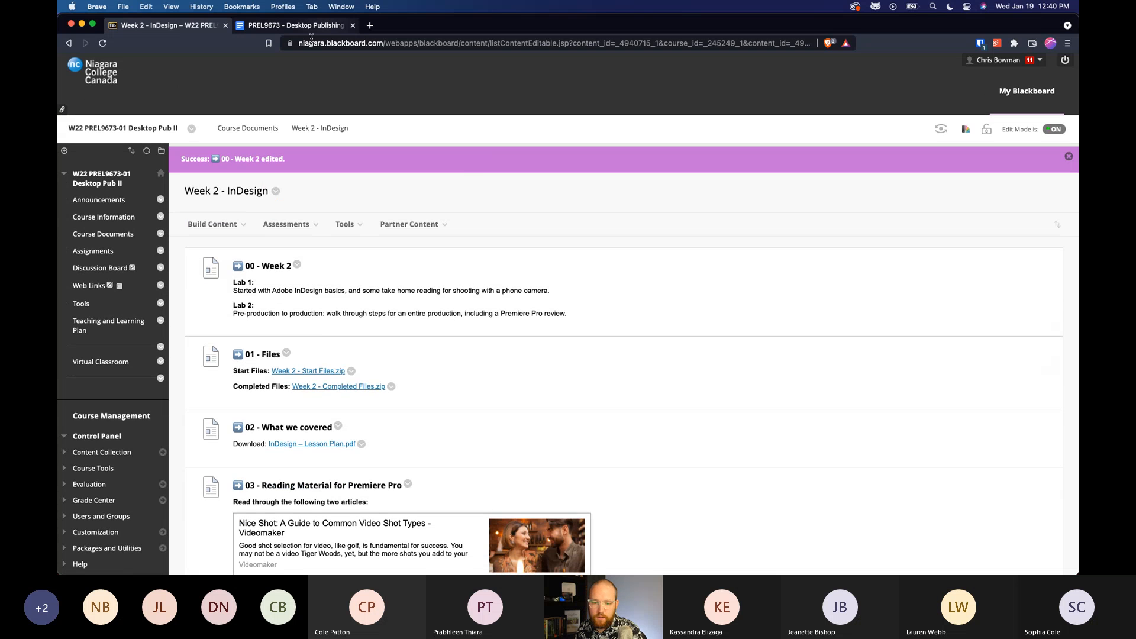
pyautogui.click(305, 25)
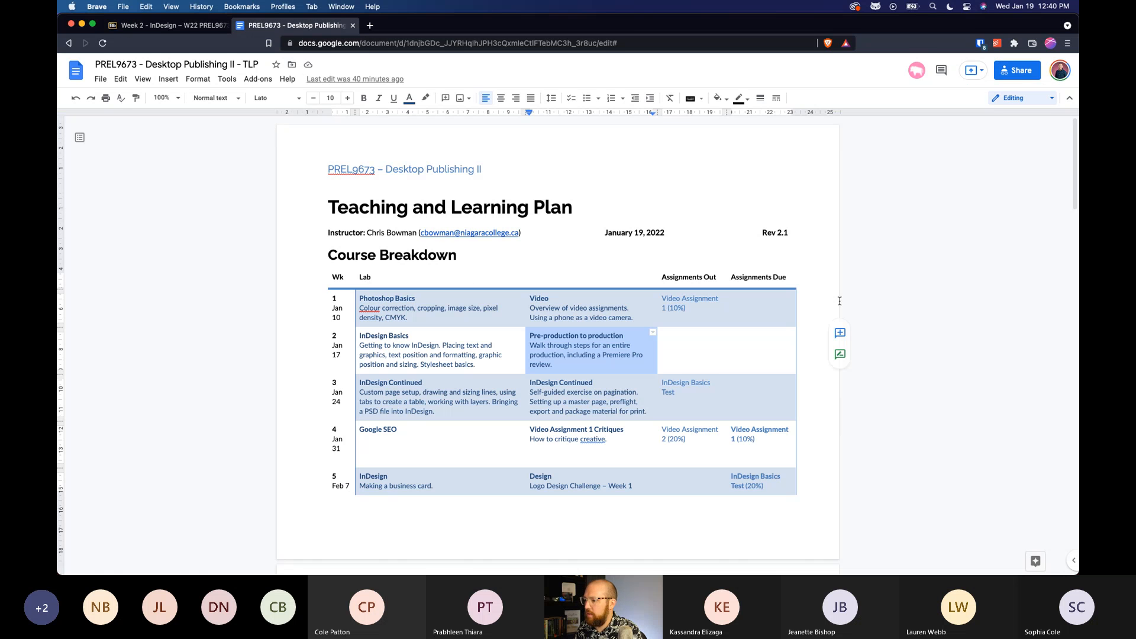
# Return to the Desktop folder in Finder, extract Week 2 - Start Files.zip and open the extracted folder.
pyautogui.hotkey('ctrl', 'Up')
pyautogui.click(852, 191)
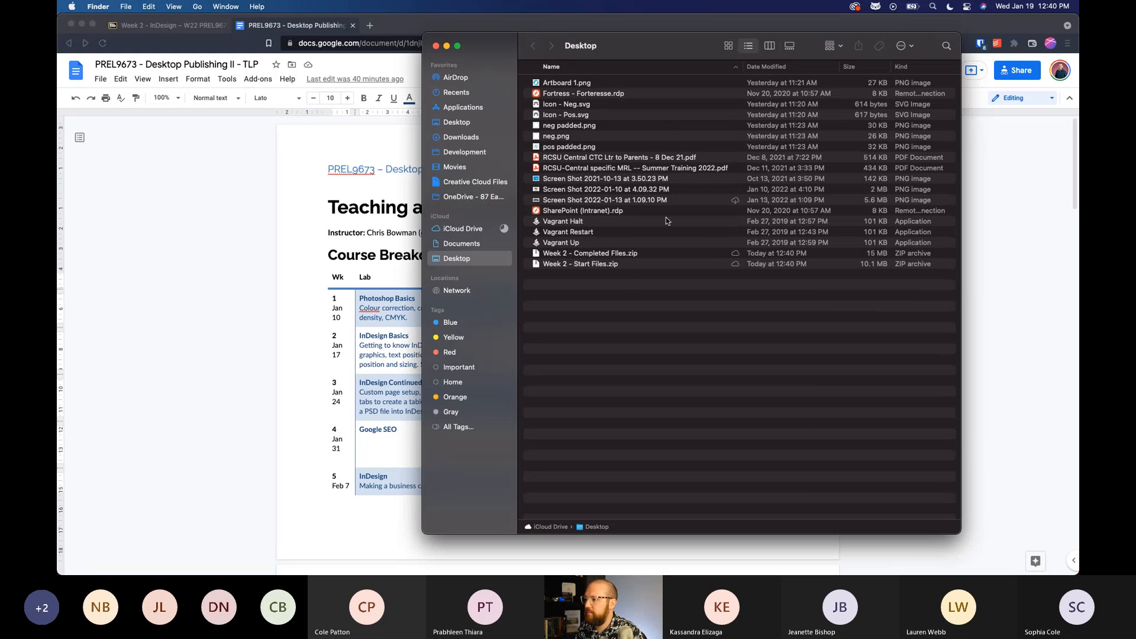
pyautogui.click(602, 254)
pyautogui.click(599, 264)
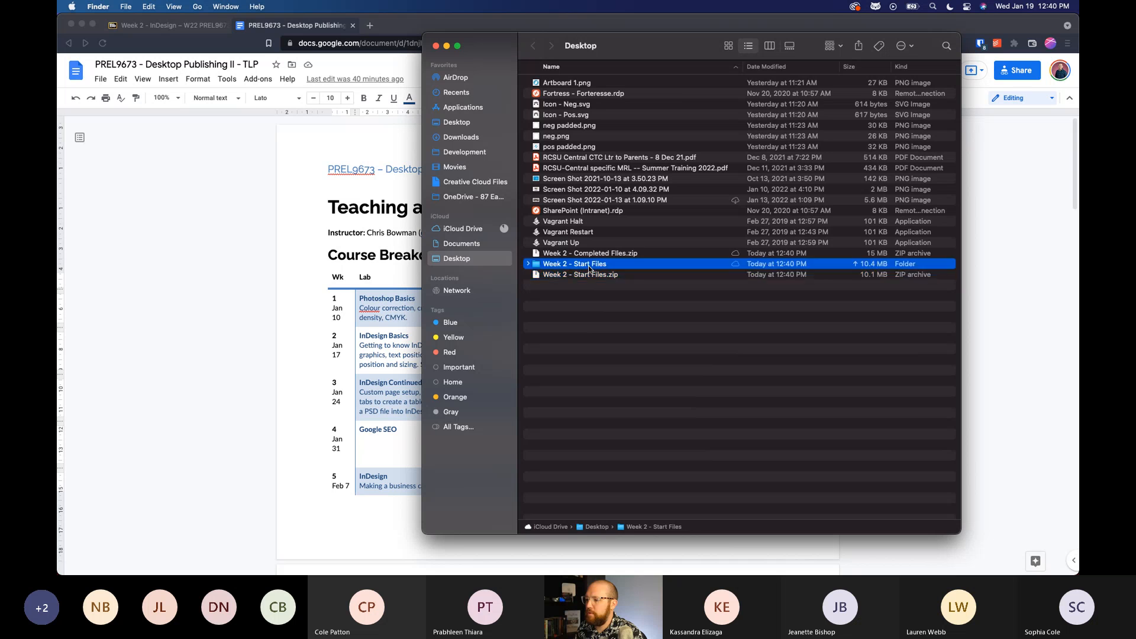
pyautogui.doubleClick(589, 264)
pyautogui.moveTo(669, 43); pyautogui.dragTo(658, 37)
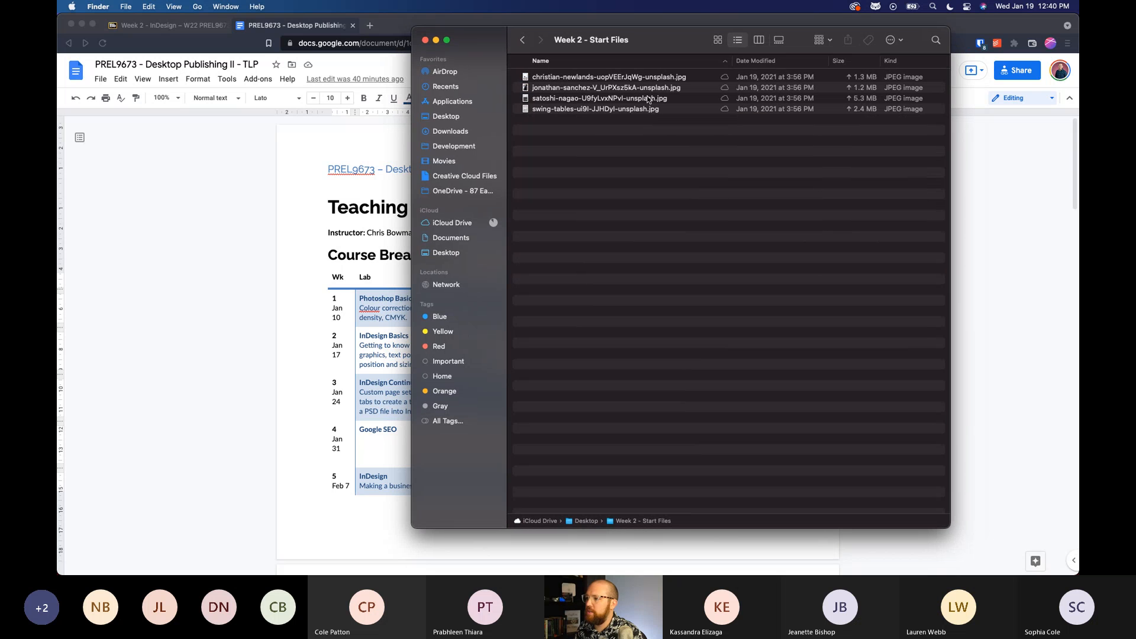
# Preview the JPEG images in the Week 2 - Start Files folder.
pyautogui.press('super+a')
pyautogui.press('space')
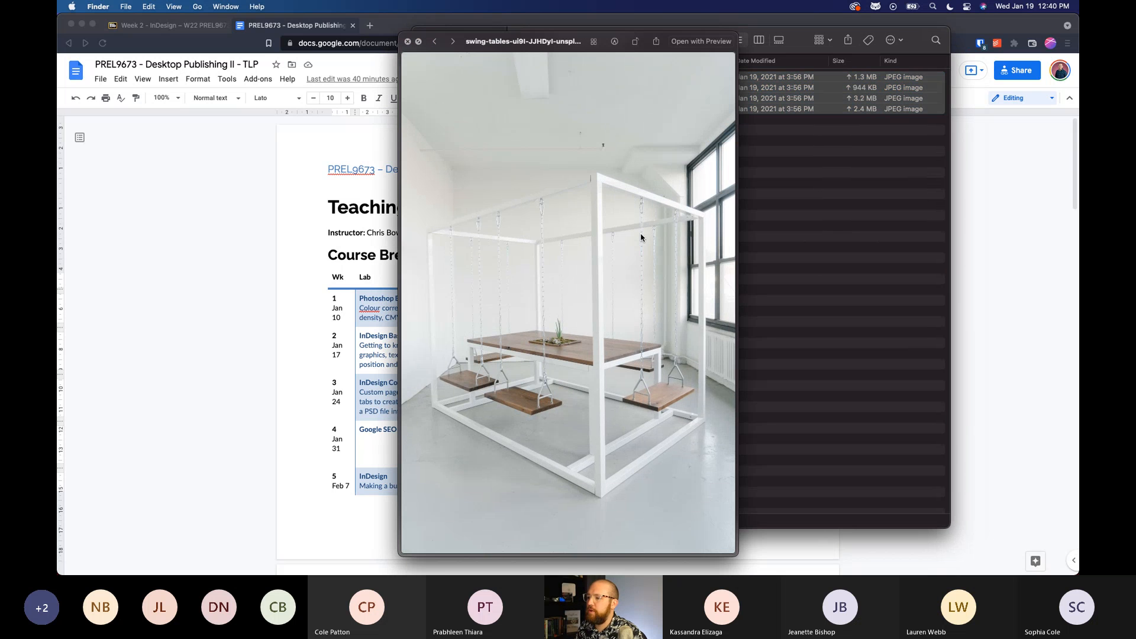
pyautogui.press('Up')
pyautogui.press('Up')
pyautogui.press('Up')
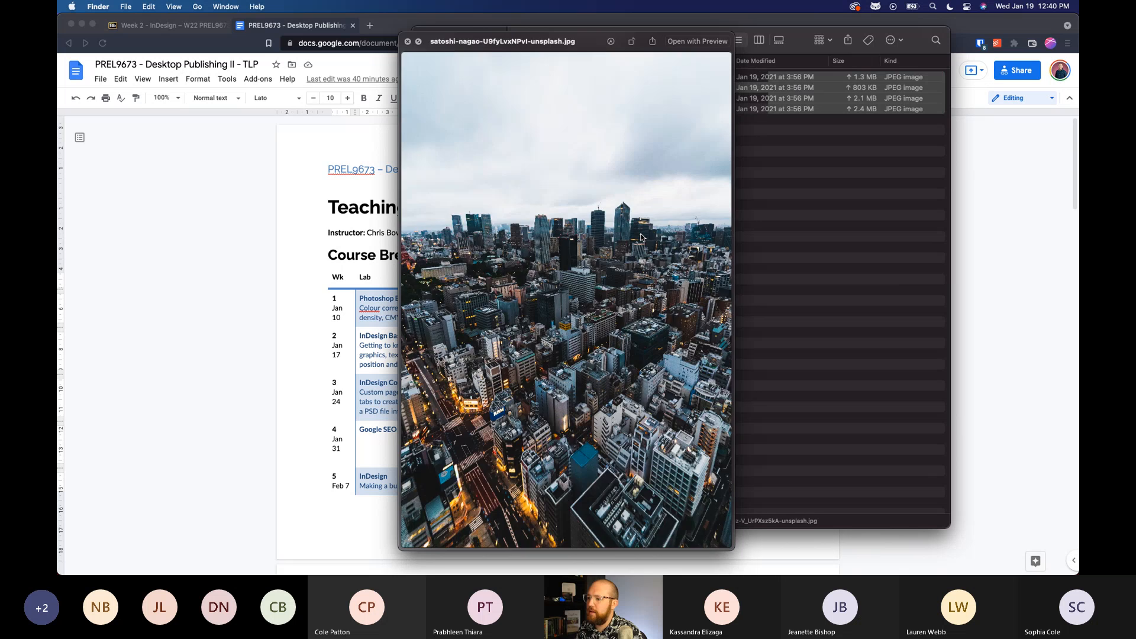
pyautogui.click(641, 237)
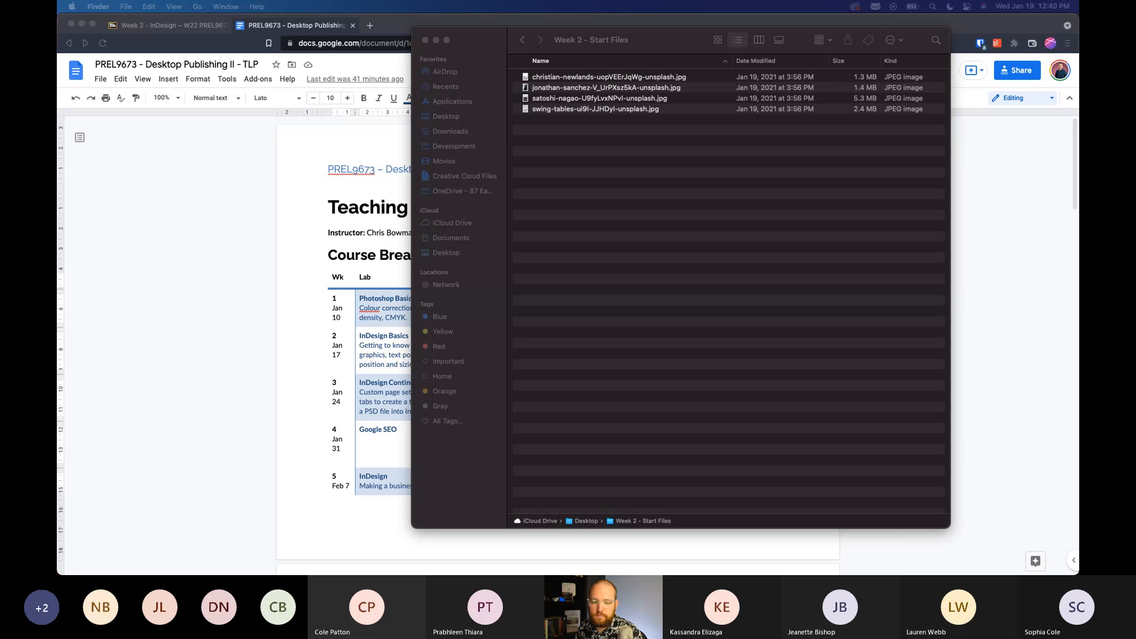
# Switch to Creative Cloud and launch InDesign.
pyautogui.click(538, 291)
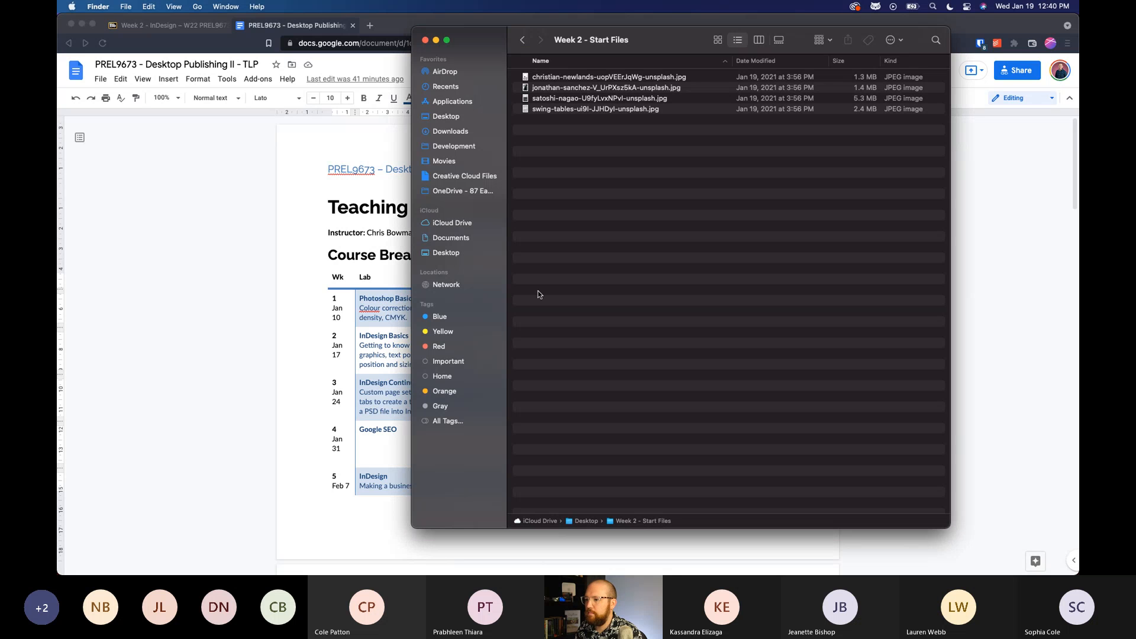
pyautogui.hotkey('ctrl', 'Up')
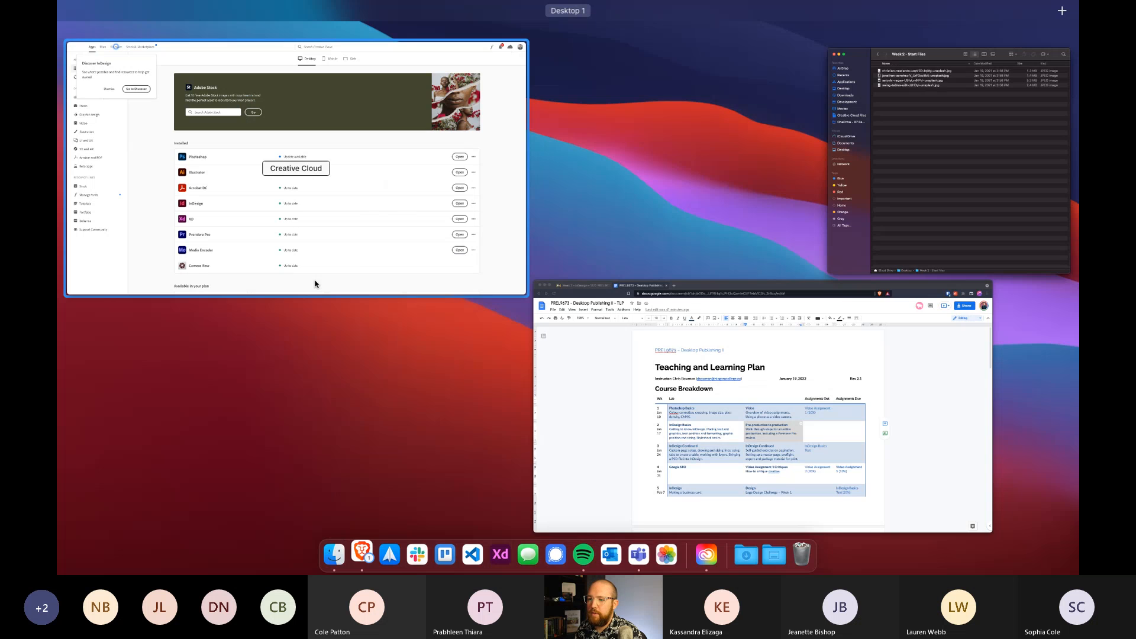
pyautogui.click(315, 284)
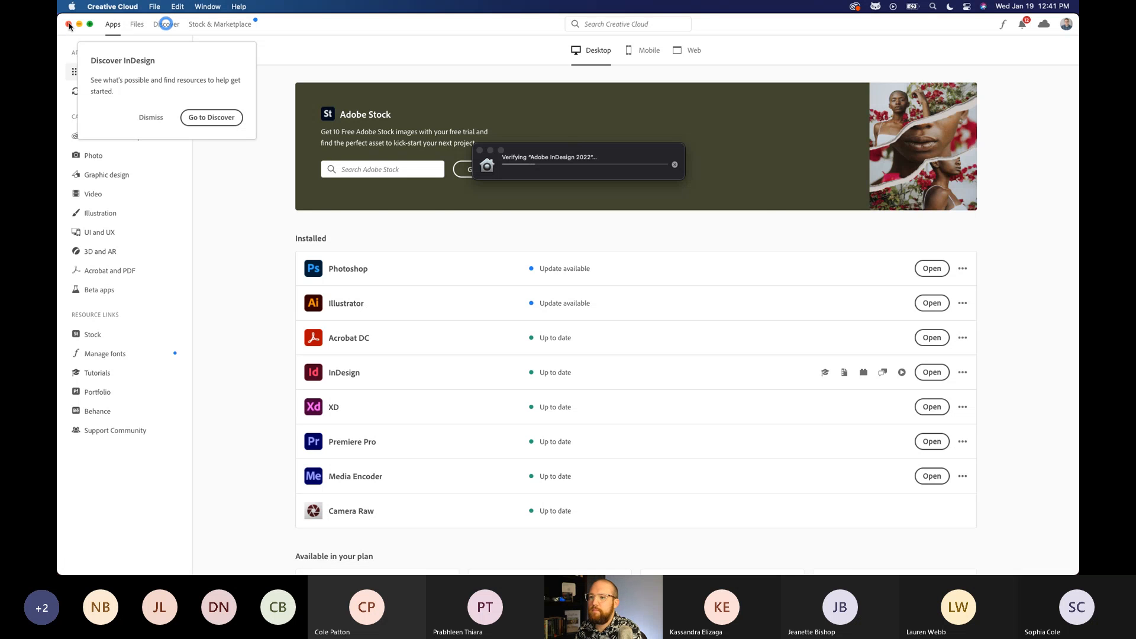
# Quit Creative Cloud and close the PREL9673 - Desktop Publishing II - TLP document in the browser.
pyautogui.click(69, 25)
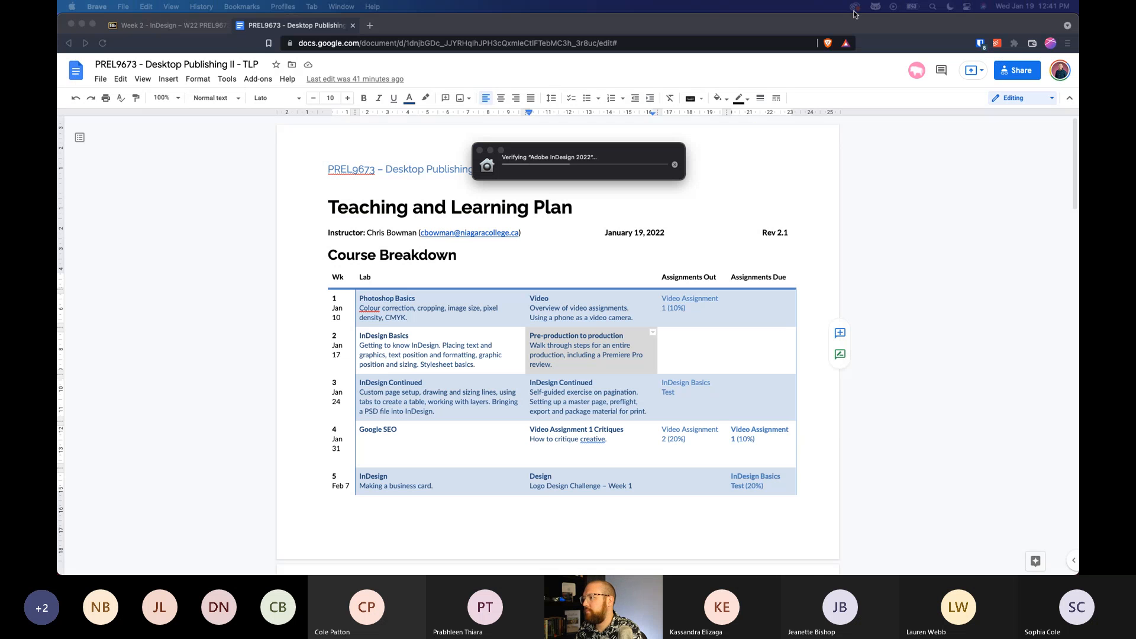
pyautogui.click(855, 7)
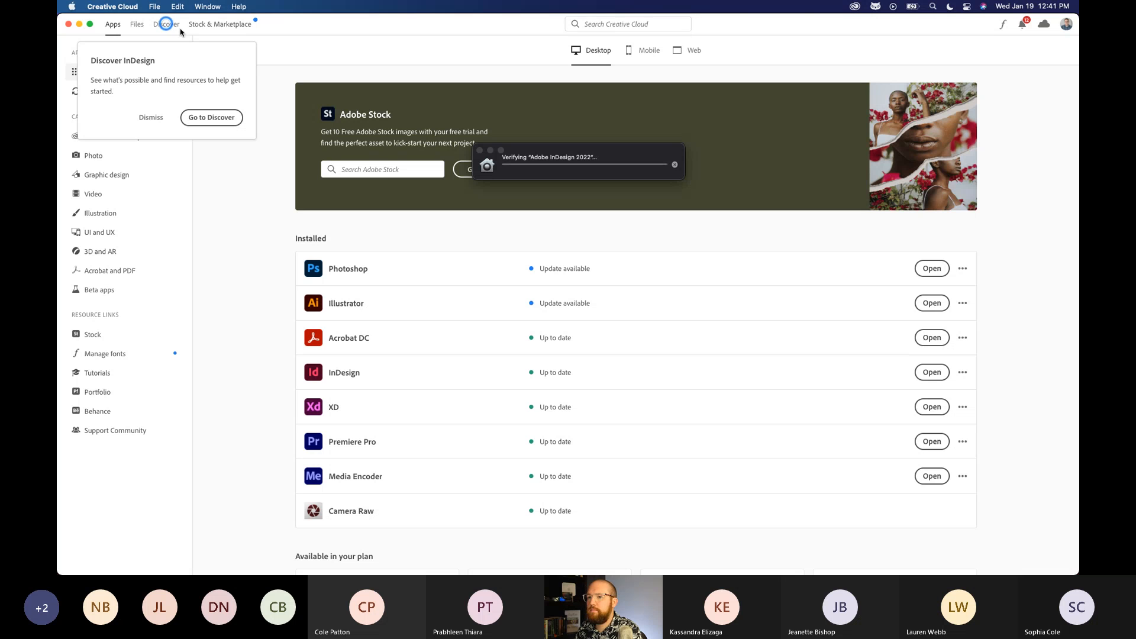
pyautogui.click(112, 7)
pyautogui.click(119, 116)
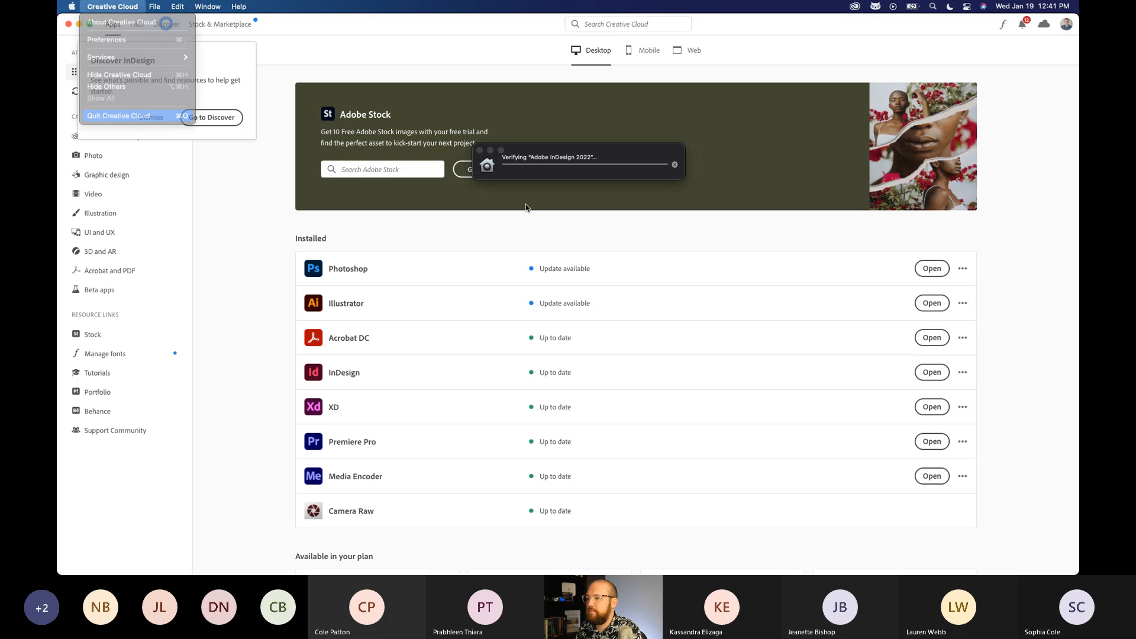
pyautogui.click(655, 324)
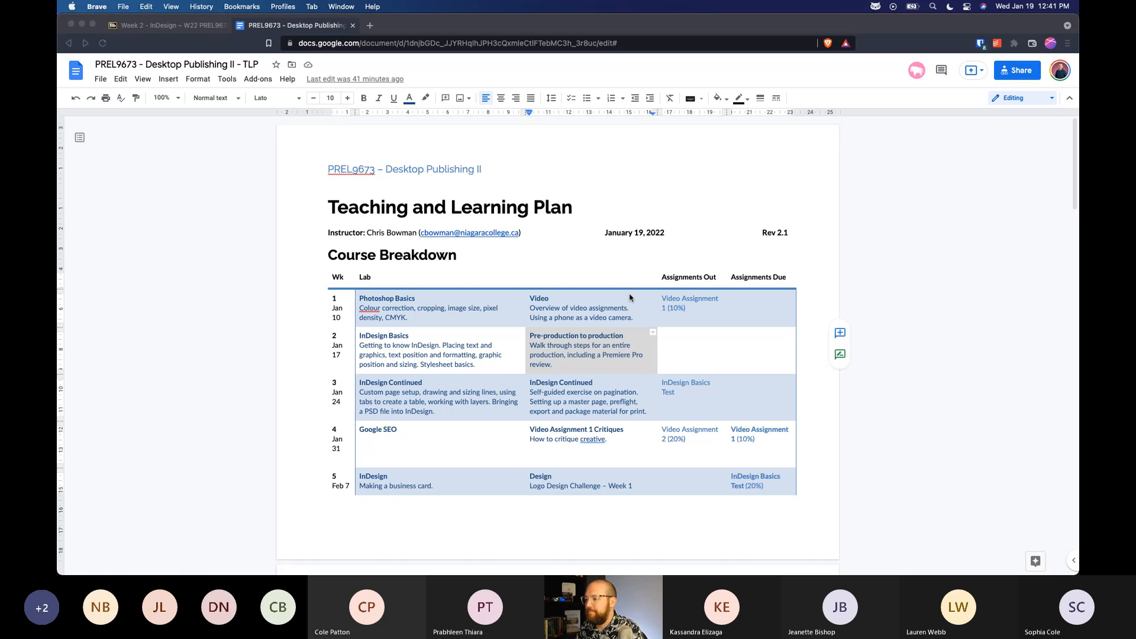
pyautogui.click(353, 25)
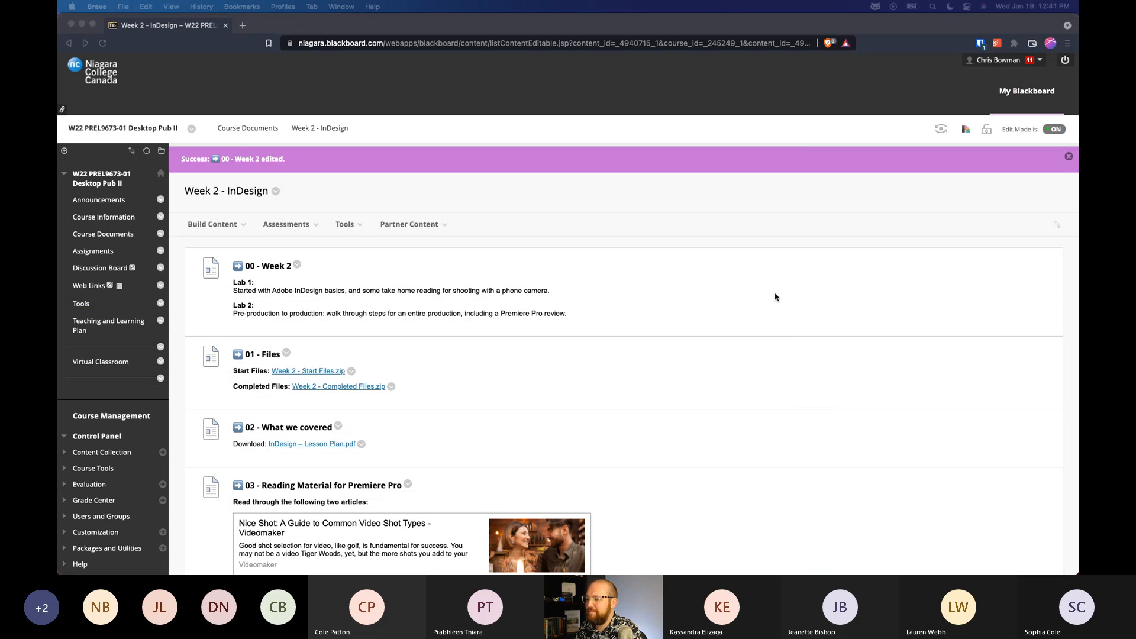
# Switch to Adobe InDesign 2022 and enlarge its window to fill the screen.
pyautogui.hotkey('ctrl', 'Up')
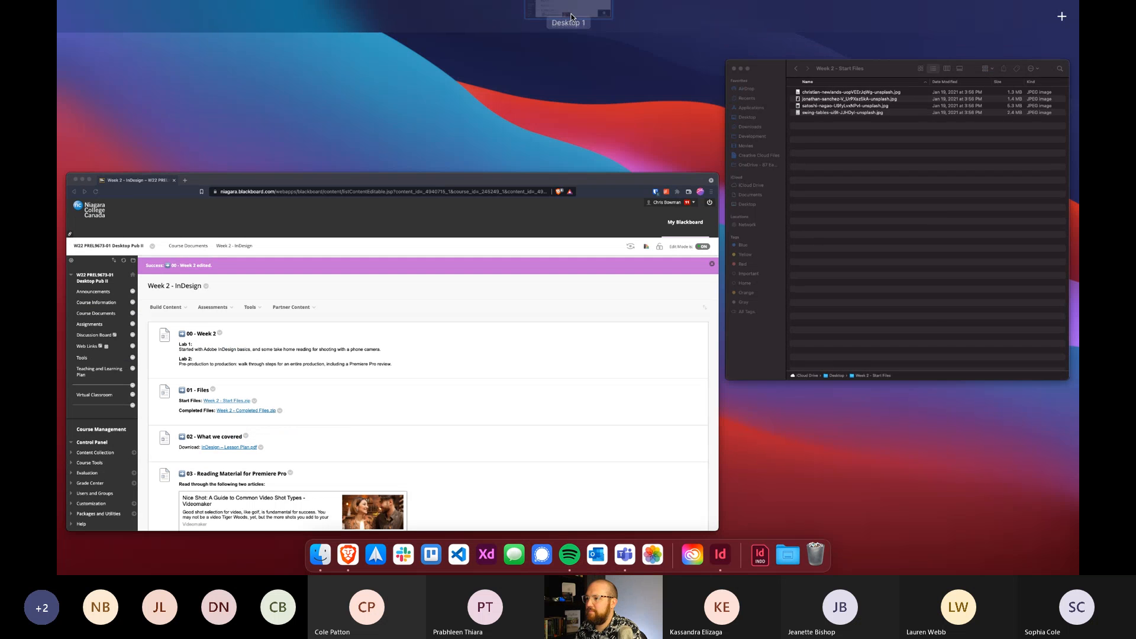
pyautogui.click(572, 18)
pyautogui.moveTo(569, 574)
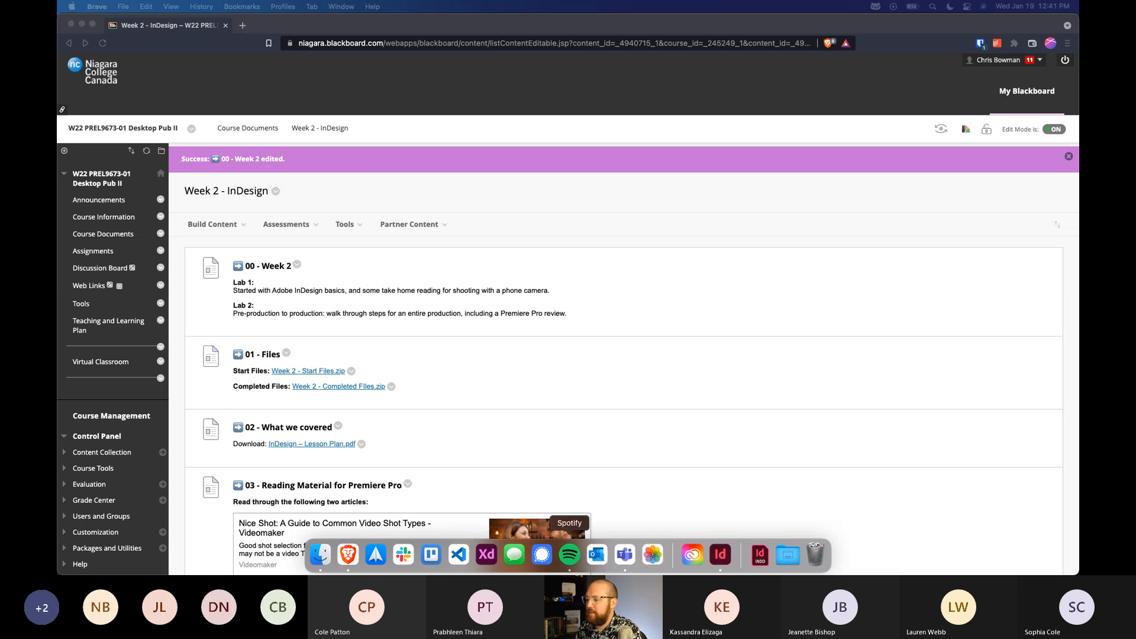
pyautogui.click(720, 554)
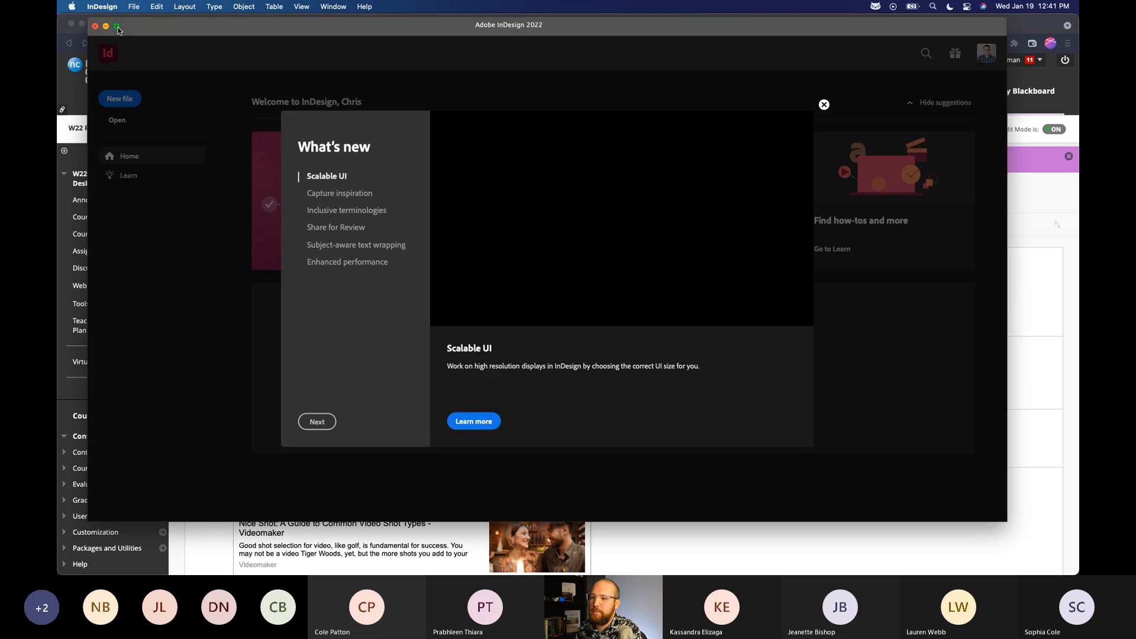
pyautogui.click(117, 27)
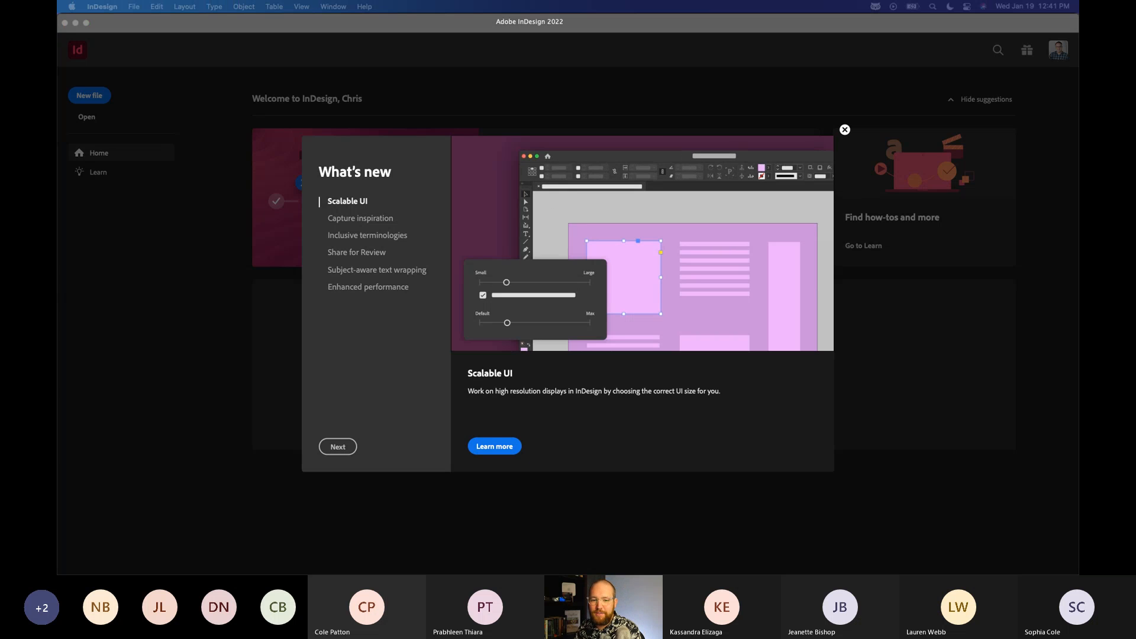
# Dismiss the What's new introduction to reach the InDesign home screen.
pyautogui.hotkey('ctrl', 'Up')
pyautogui.hotkey('ctrl', 'Up')
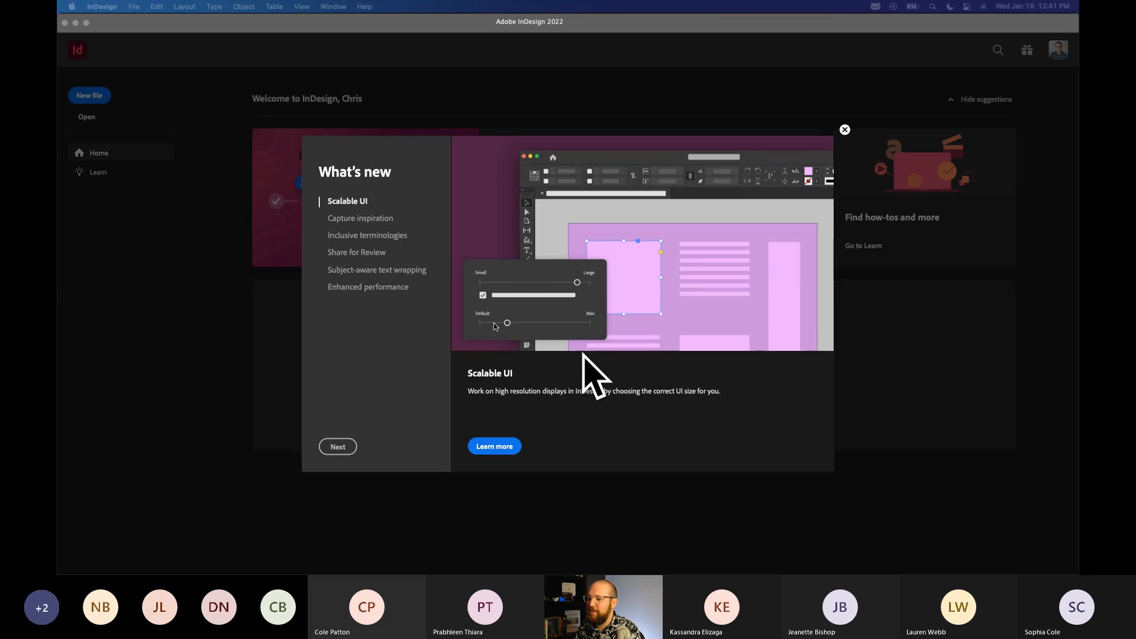
pyautogui.click(845, 130)
pyautogui.click(844, 130)
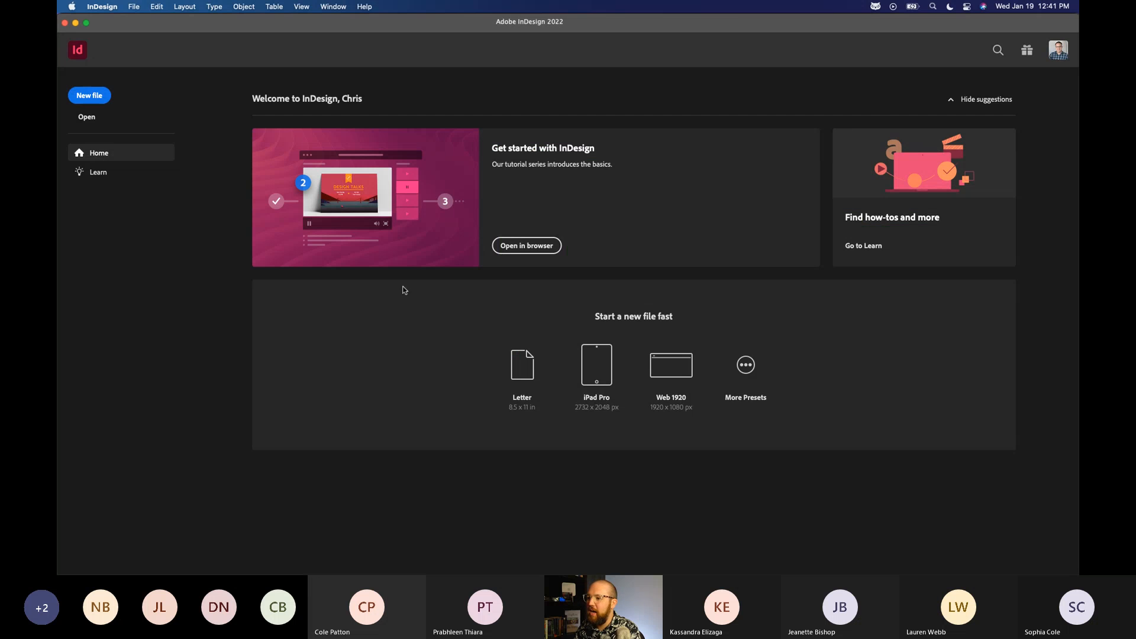
# Check the Learn page, then open the Get started with InDesign tutorial series from Home in the browser.
pyautogui.click(107, 171)
pyautogui.click(107, 154)
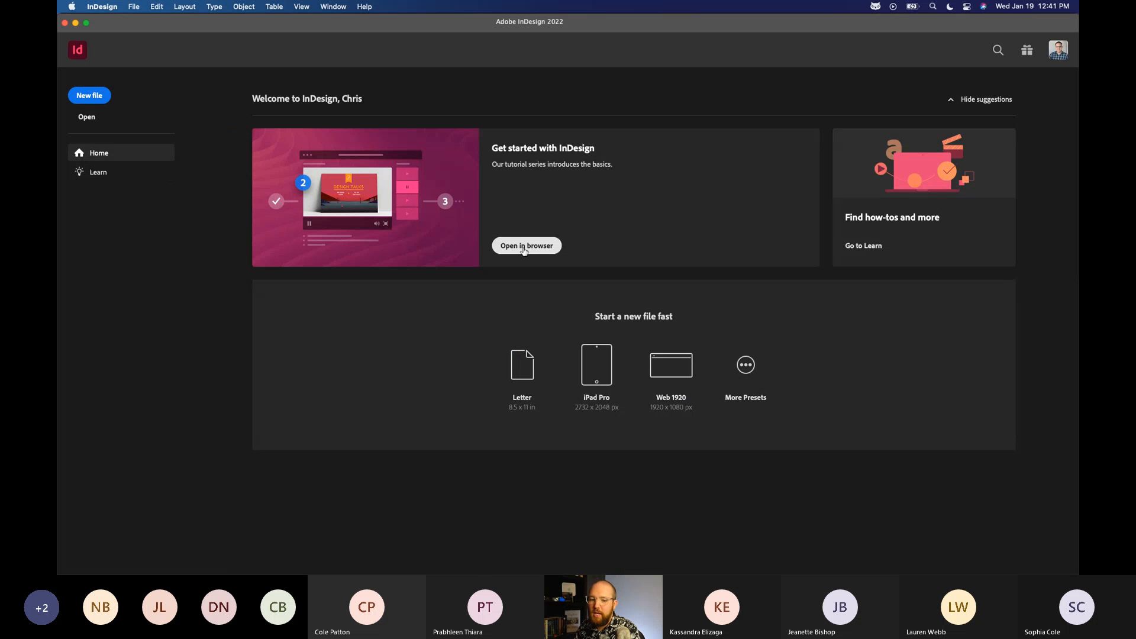
pyautogui.click(524, 246)
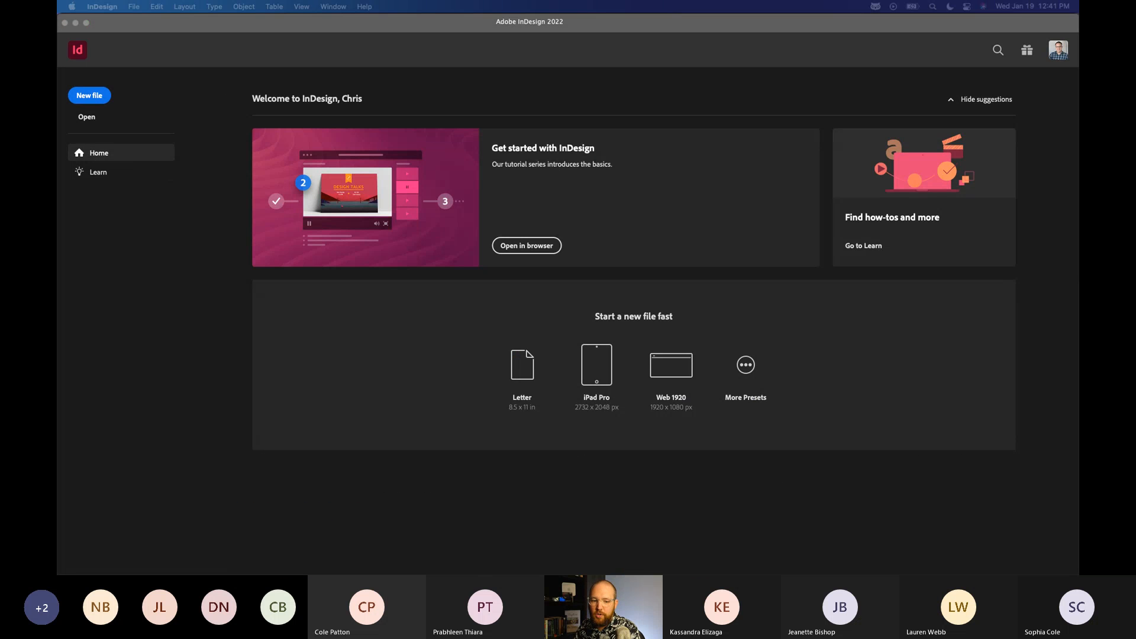
pyautogui.click(89, 96)
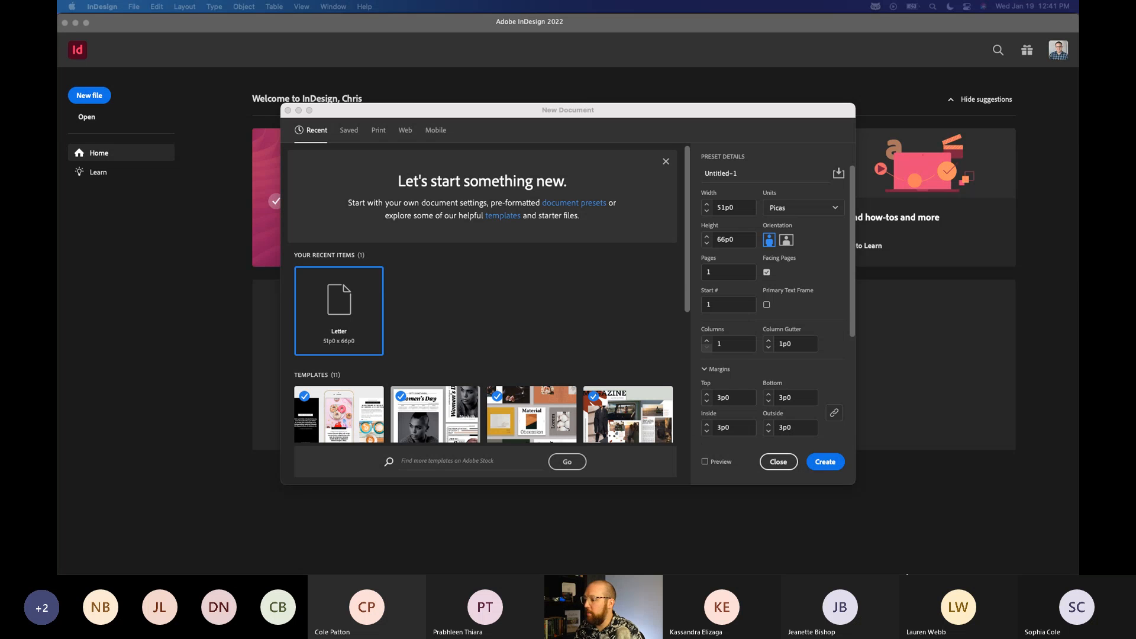
pyautogui.moveTo(904, 574)
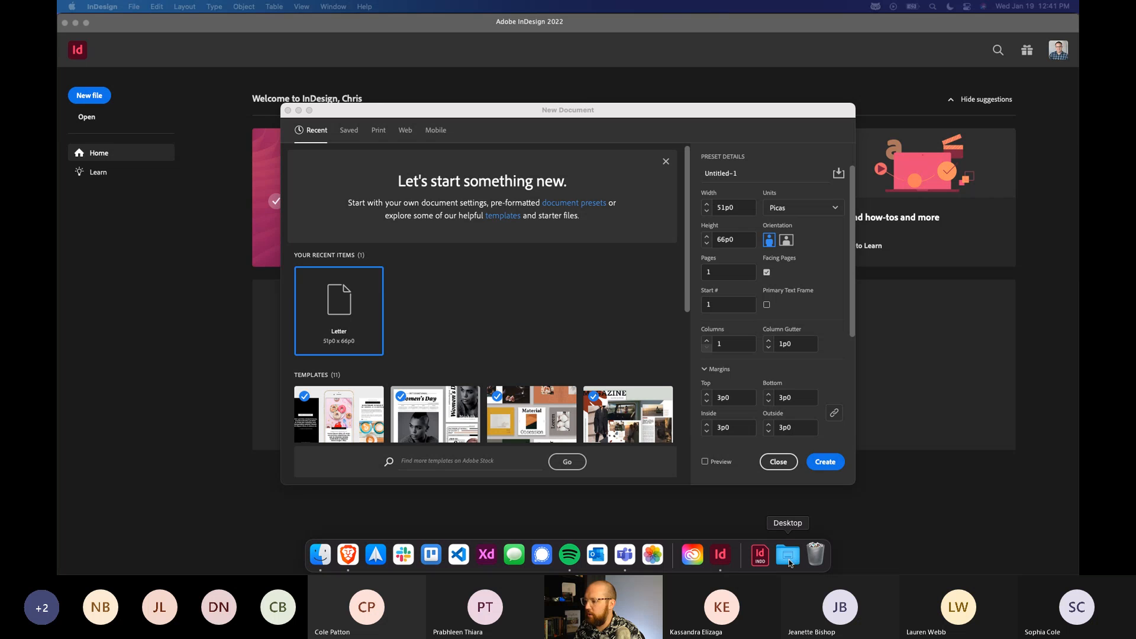
pyautogui.click(789, 557)
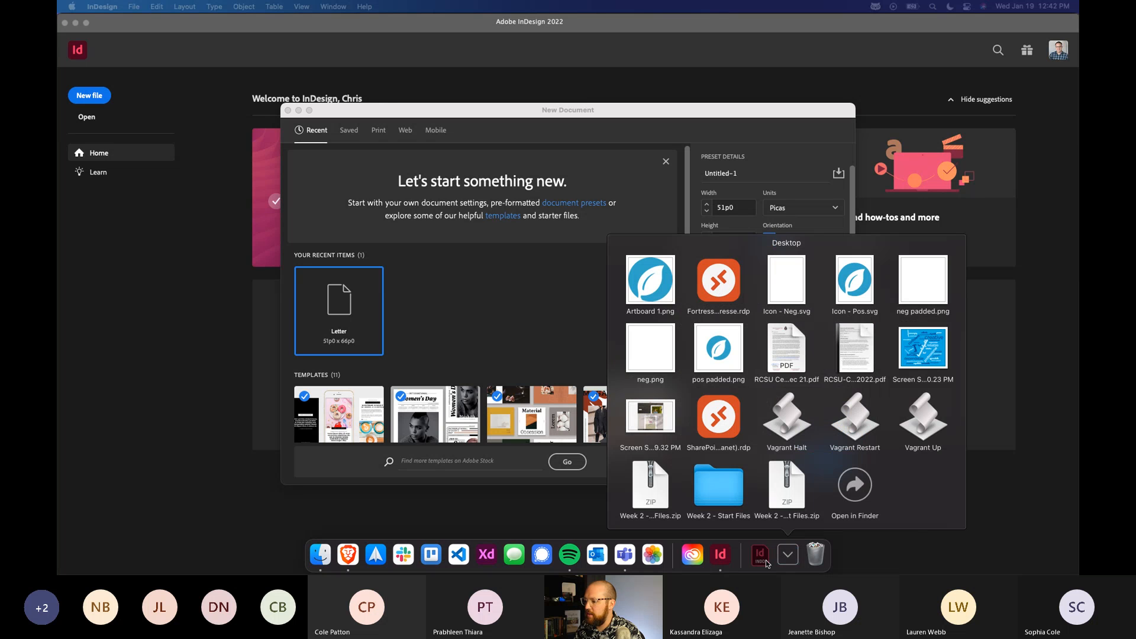
pyautogui.click(765, 559)
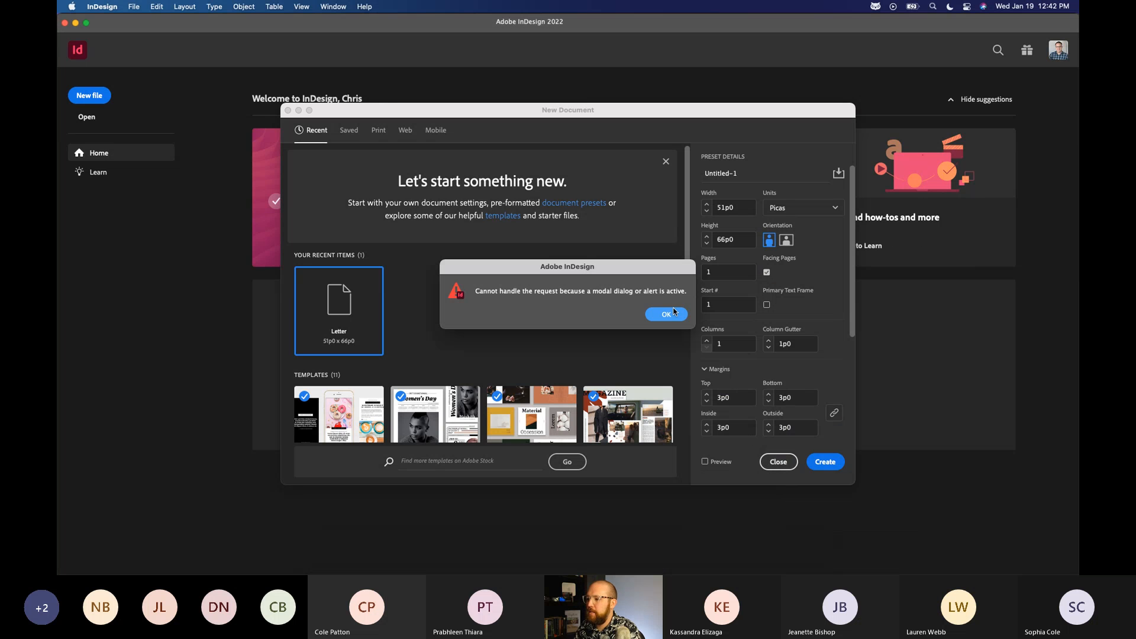
pyautogui.click(667, 315)
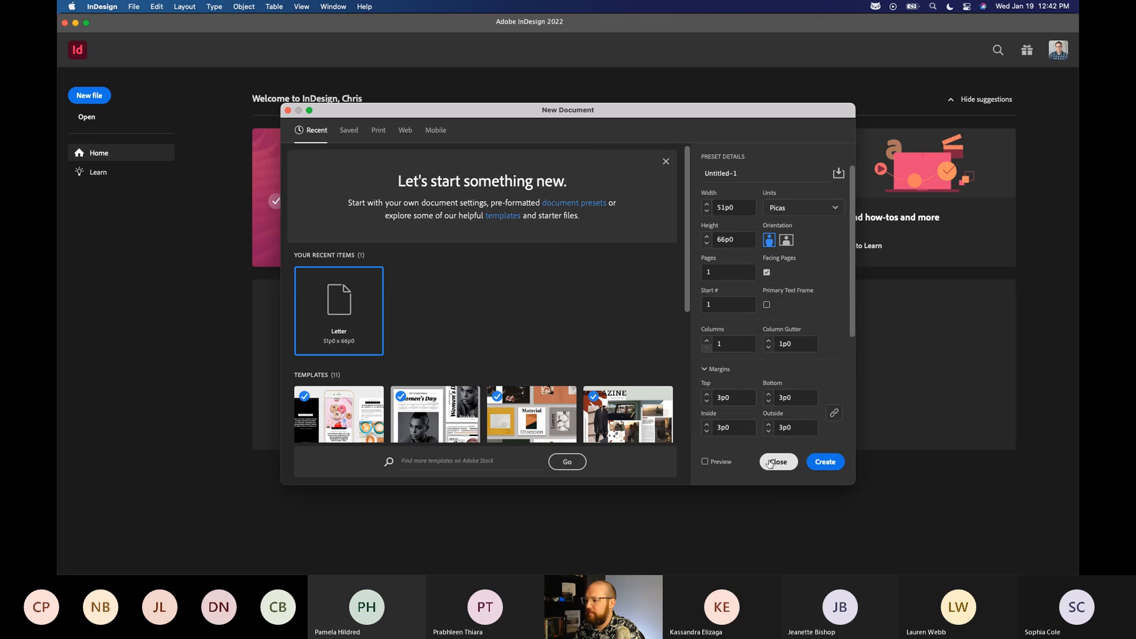
pyautogui.click(778, 462)
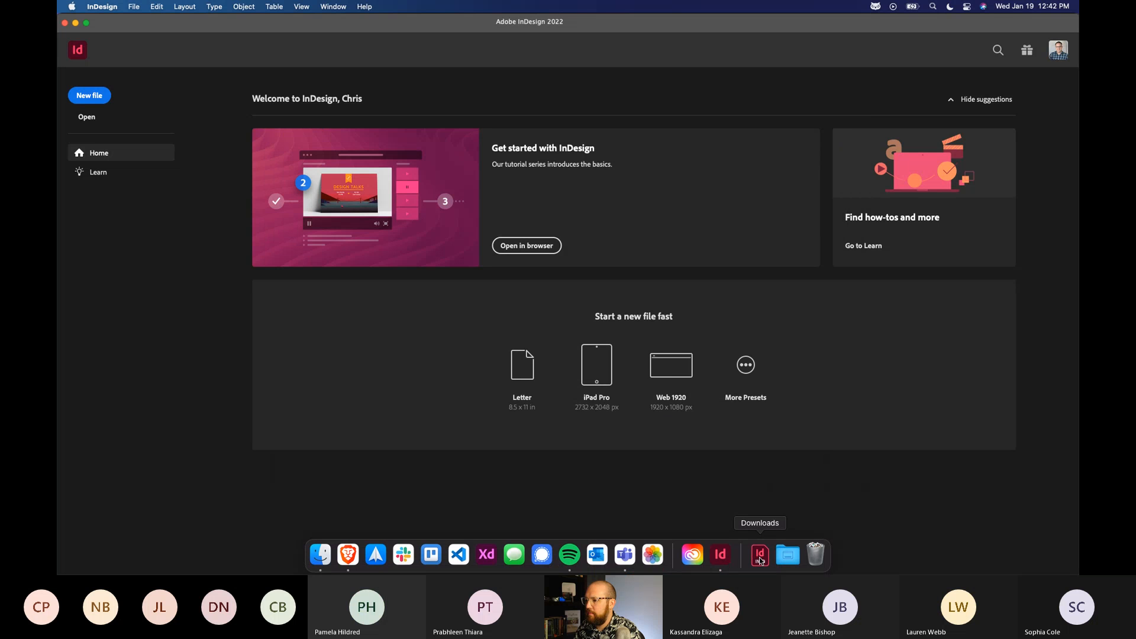
# Open Flyer Example.indd from Downloads, skip its missing links and missing fonts, and dismiss the Learn tutorials.
pyautogui.click(760, 559)
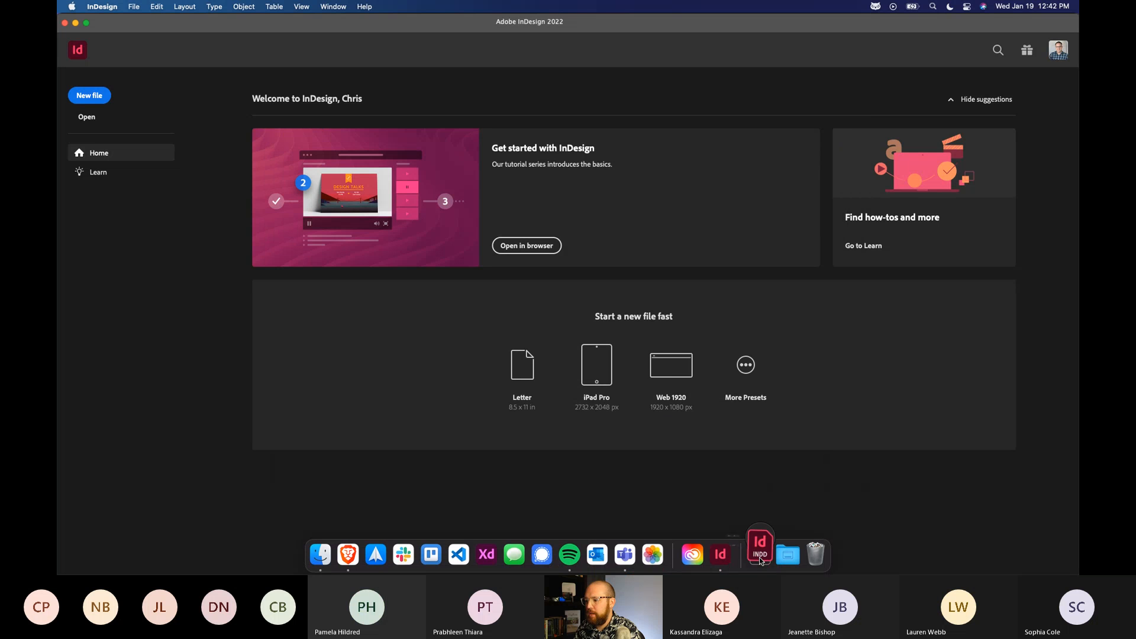
pyautogui.click(727, 520)
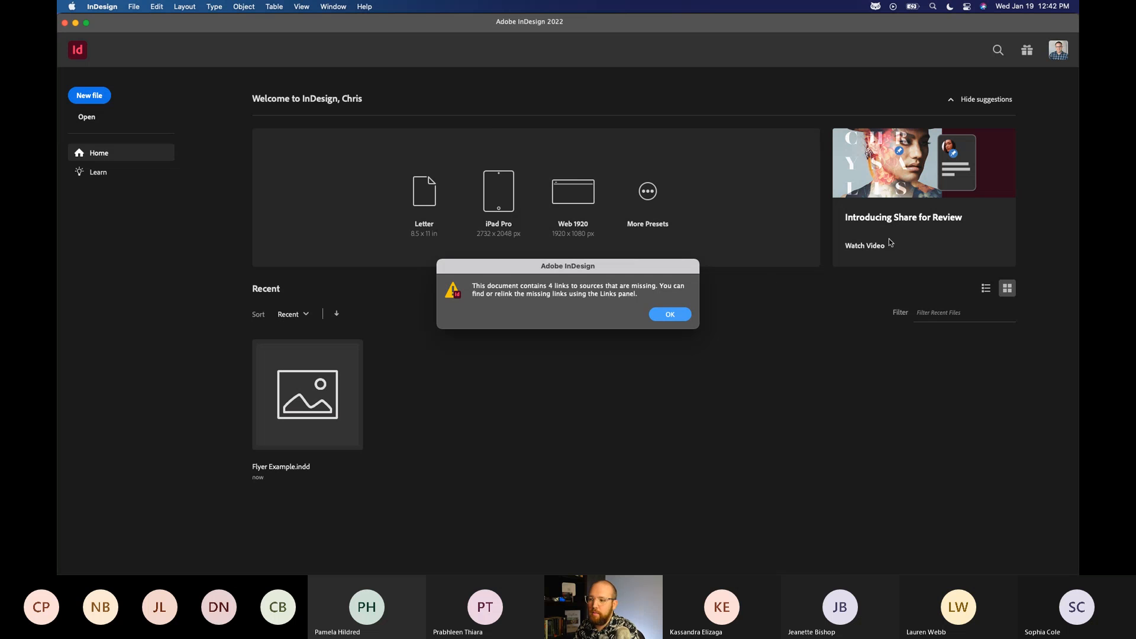
pyautogui.click(674, 315)
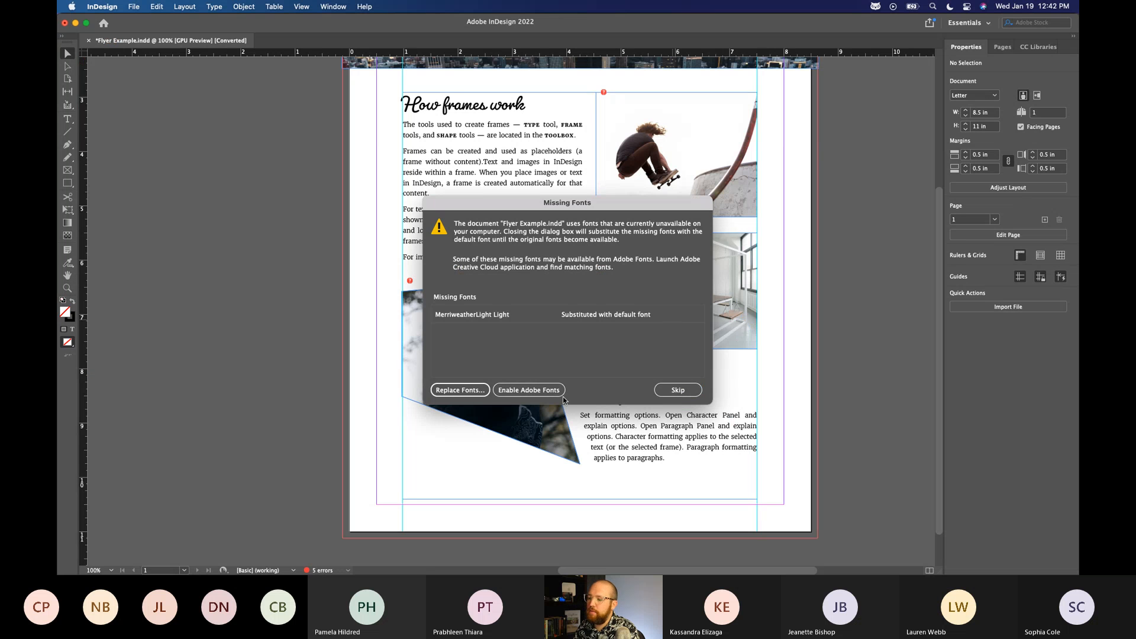
pyautogui.click(686, 379)
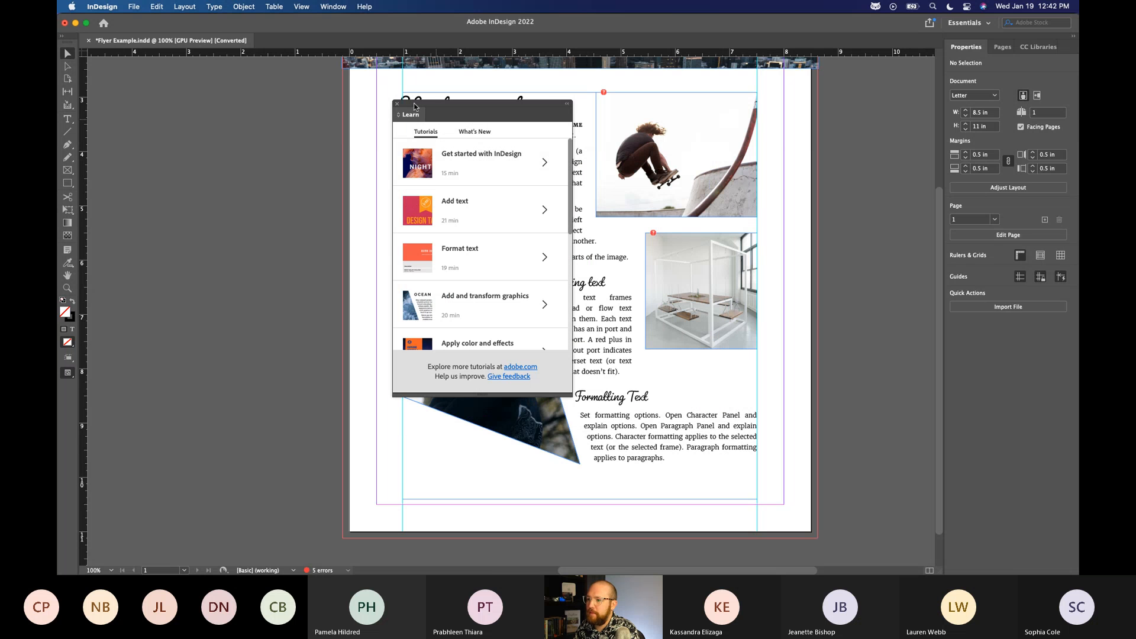
pyautogui.click(398, 108)
# Examine the flyer's header image, text sections and picture frames, and close the document.
pyautogui.scroll(3, 804, 292)
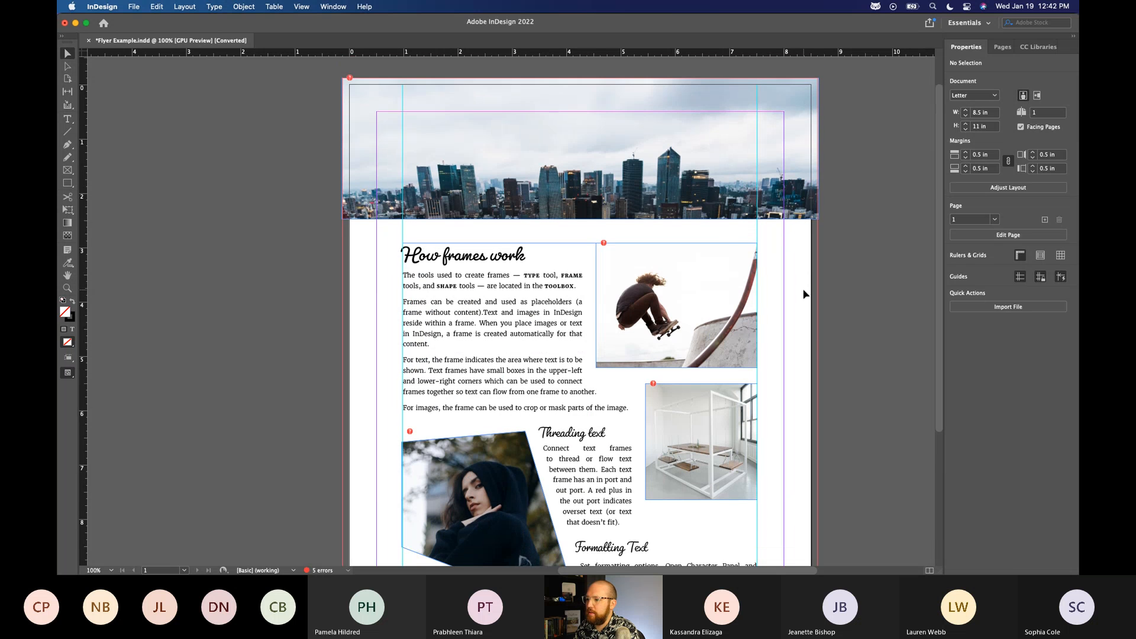
pyautogui.scroll(-2, 835, 302)
pyautogui.scroll(2, 833, 303)
pyautogui.scroll(1, 834, 307)
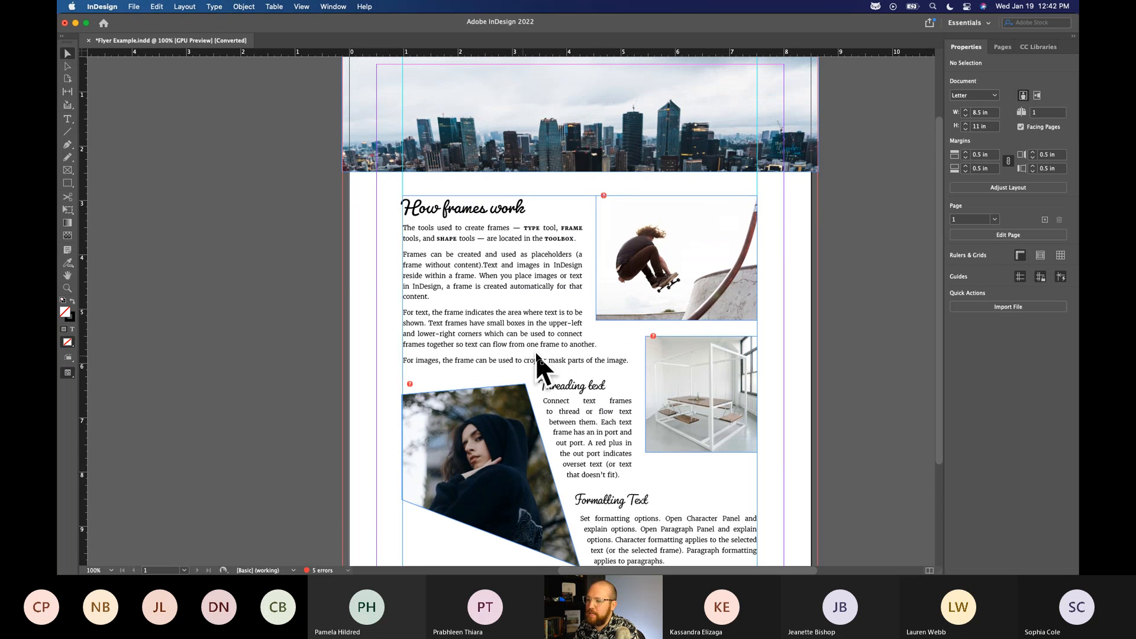
pyautogui.scroll(3, 538, 361)
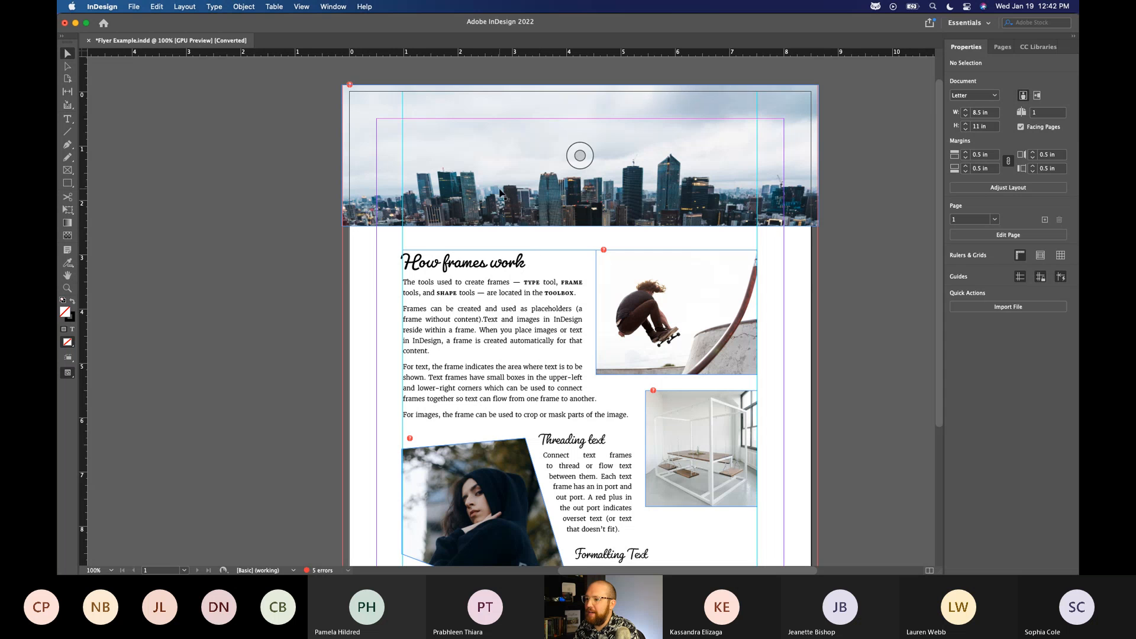
pyautogui.scroll(-3, 500, 192)
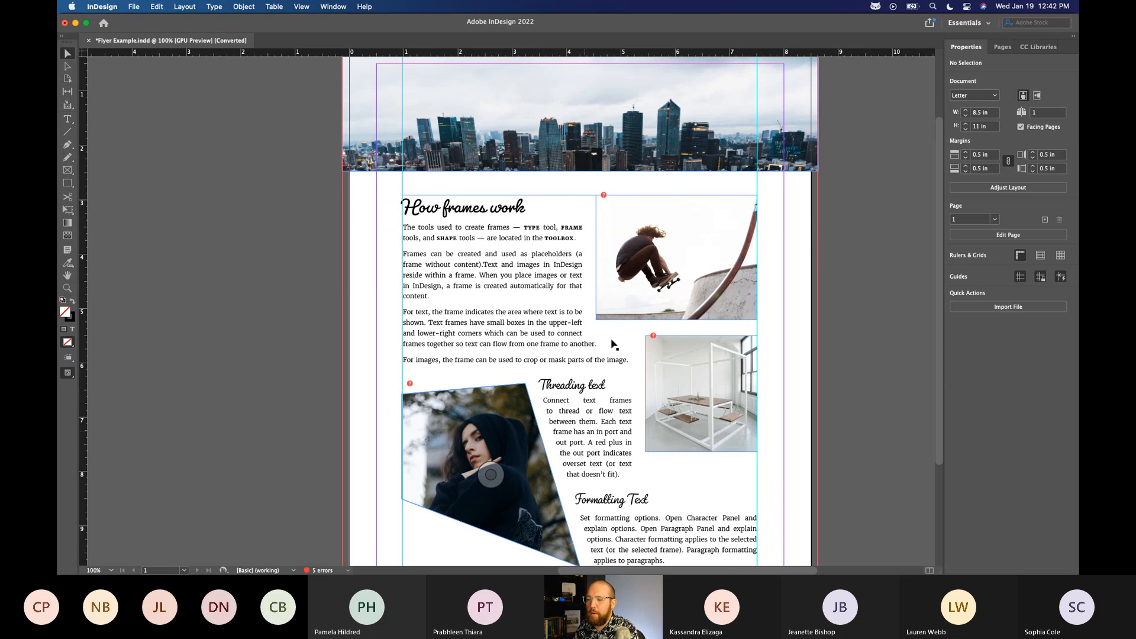
pyautogui.scroll(-5, 588, 313)
pyautogui.scroll(5, 588, 314)
pyautogui.scroll(1, 588, 314)
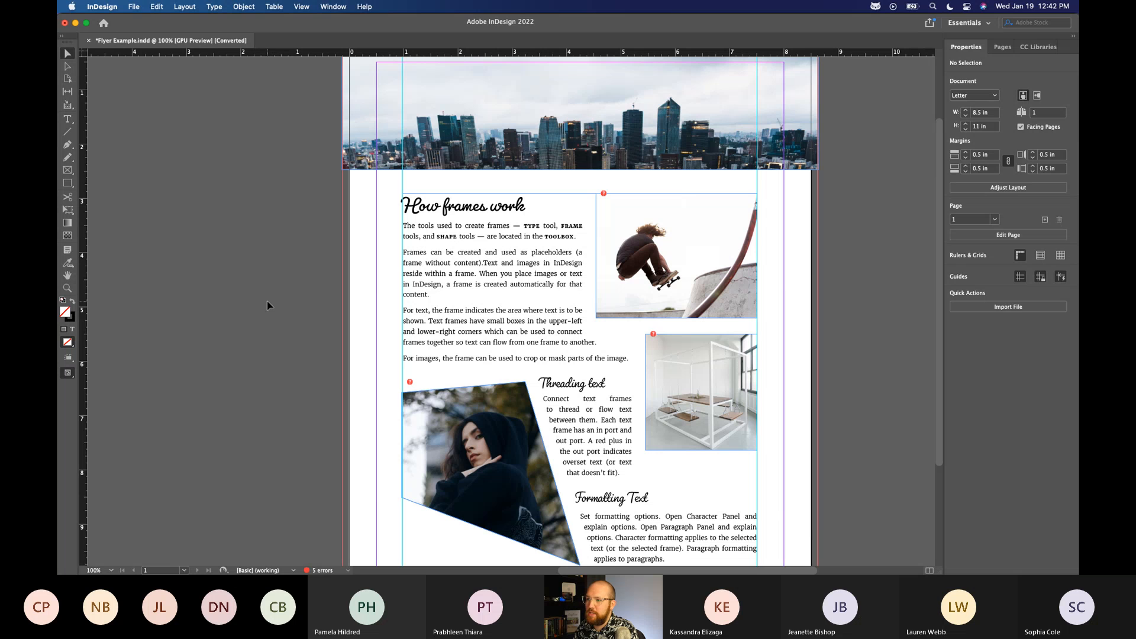
pyautogui.click(88, 41)
pyautogui.click(559, 316)
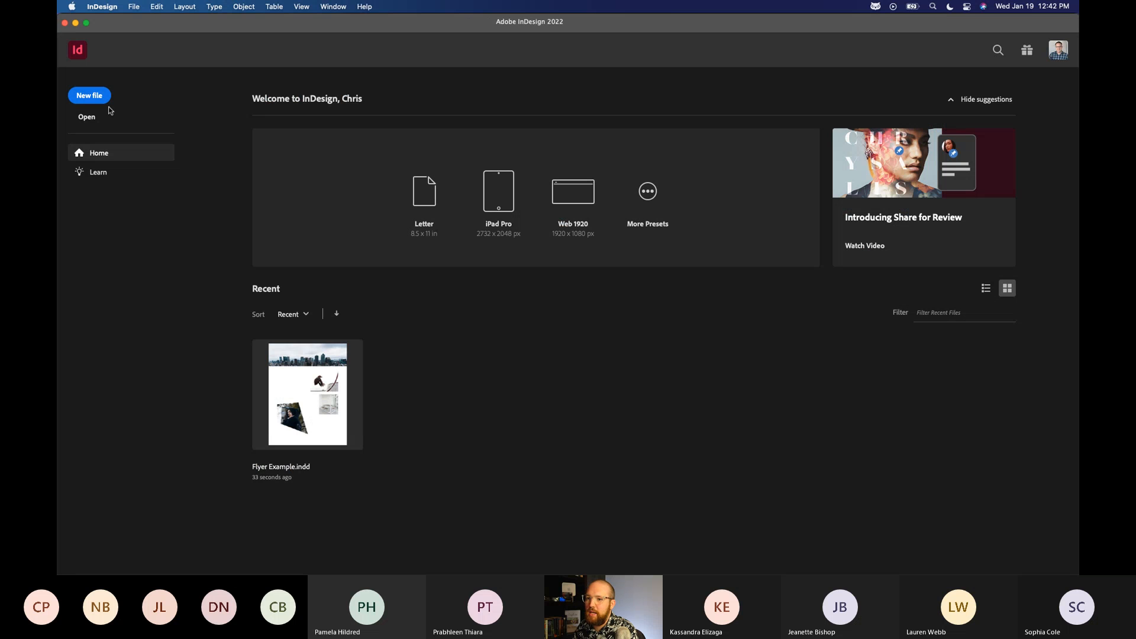
# Start a new print document with the Letter preset and set its units to Inches.
pyautogui.click(92, 96)
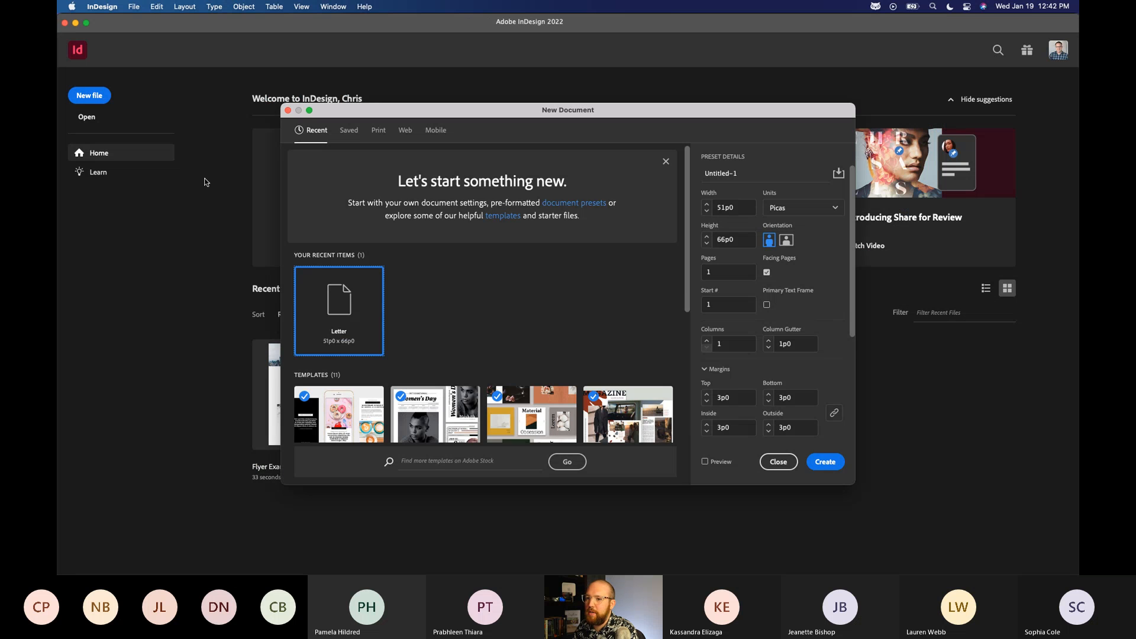
pyautogui.click(379, 130)
pyautogui.moveTo(410, 108); pyautogui.dragTo(428, 95)
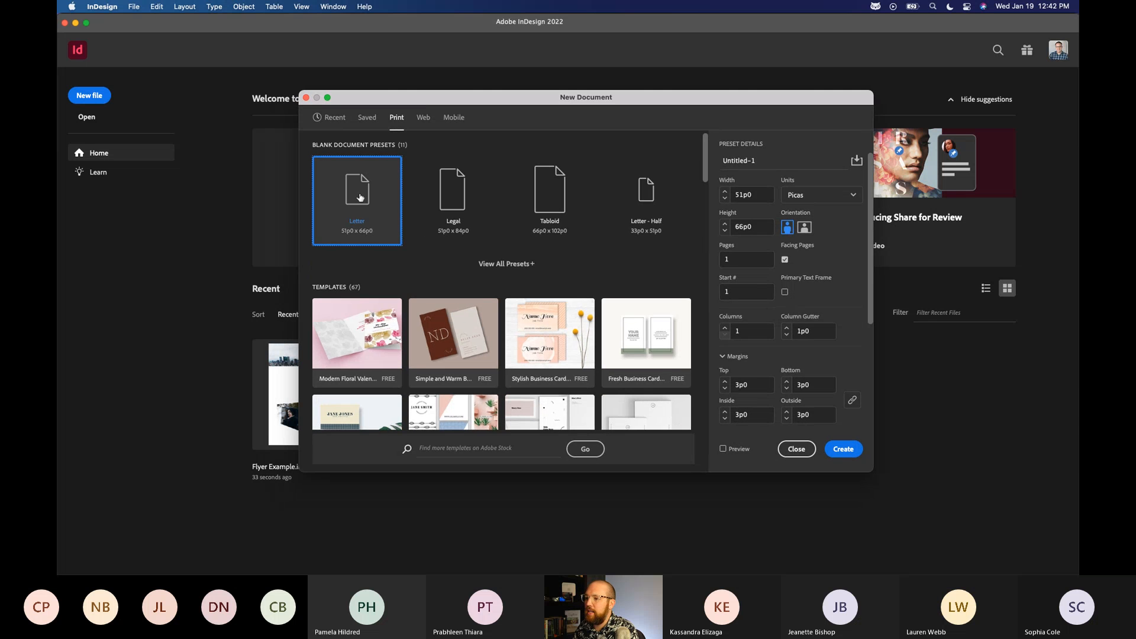
pyautogui.click(815, 201)
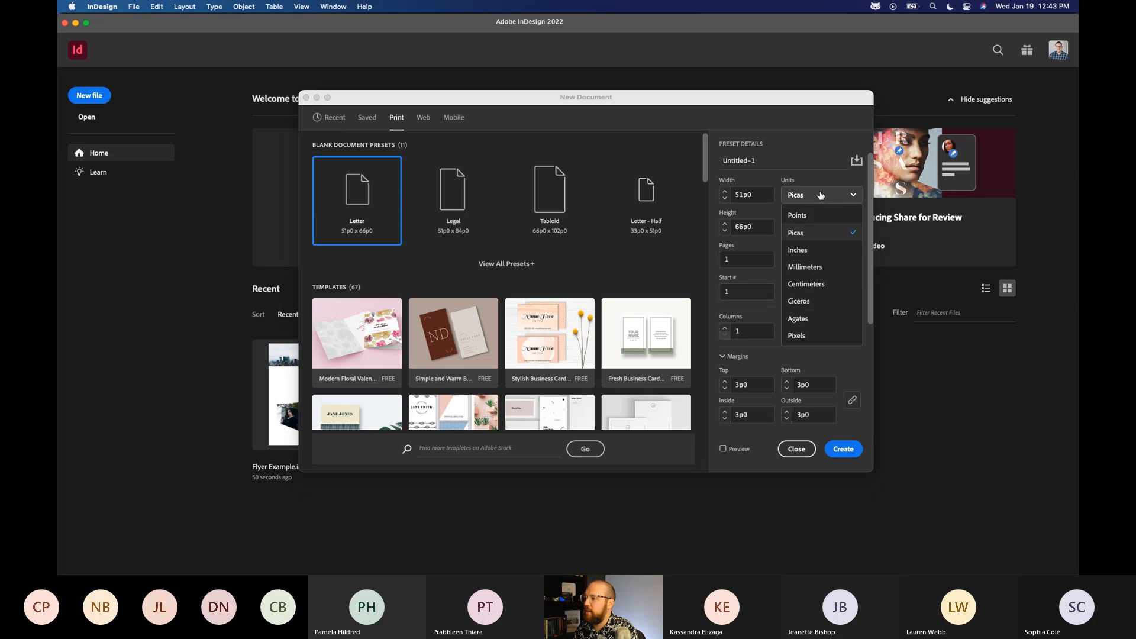
pyautogui.click(815, 250)
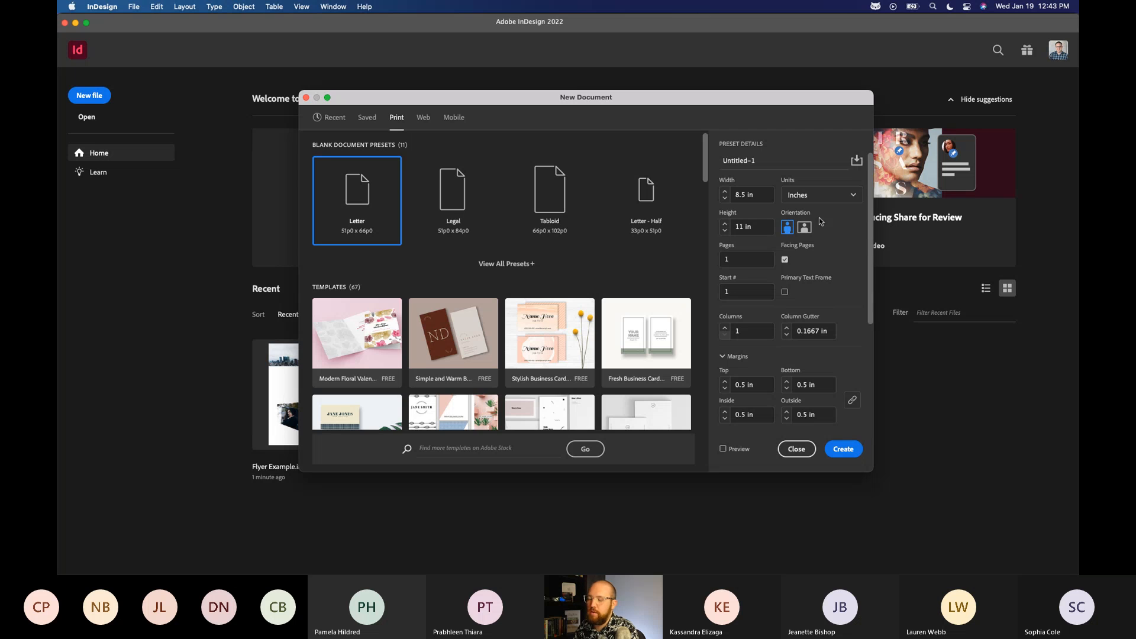
pyautogui.click(840, 194)
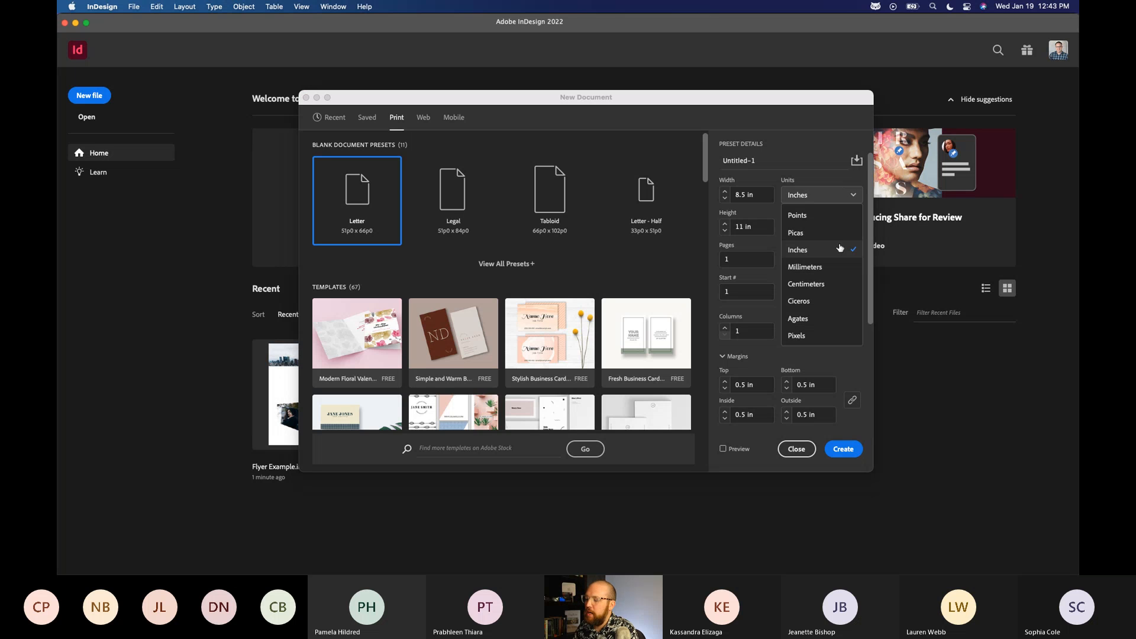
pyautogui.click(840, 248)
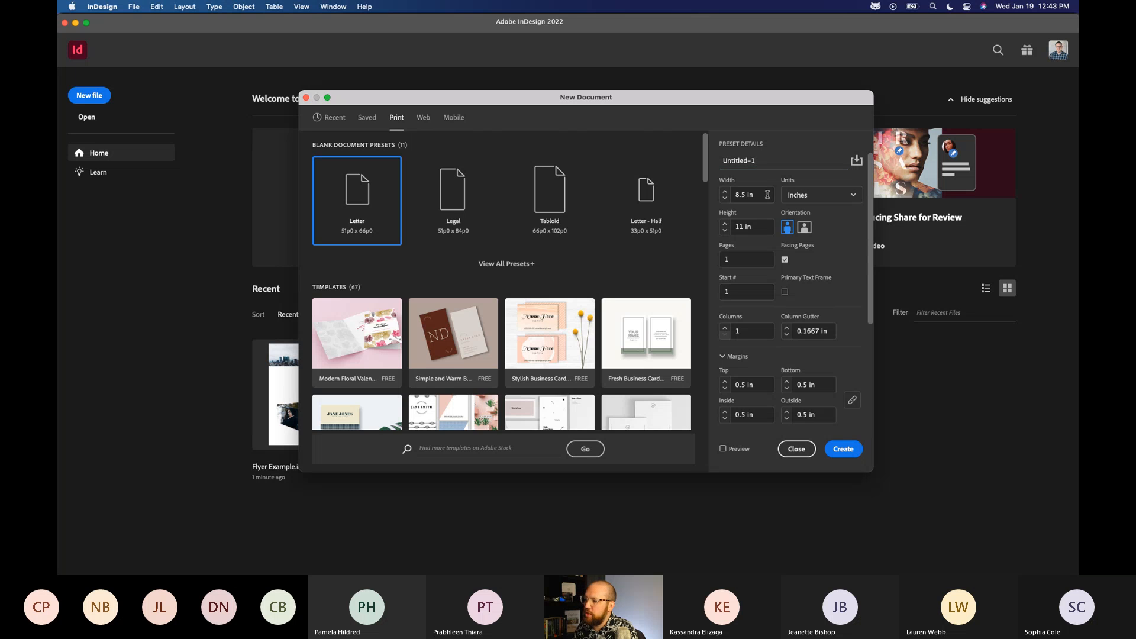
# Set the new document's linked bleed to 0.25 in on all four sides.
pyautogui.scroll(-5, 868, 325)
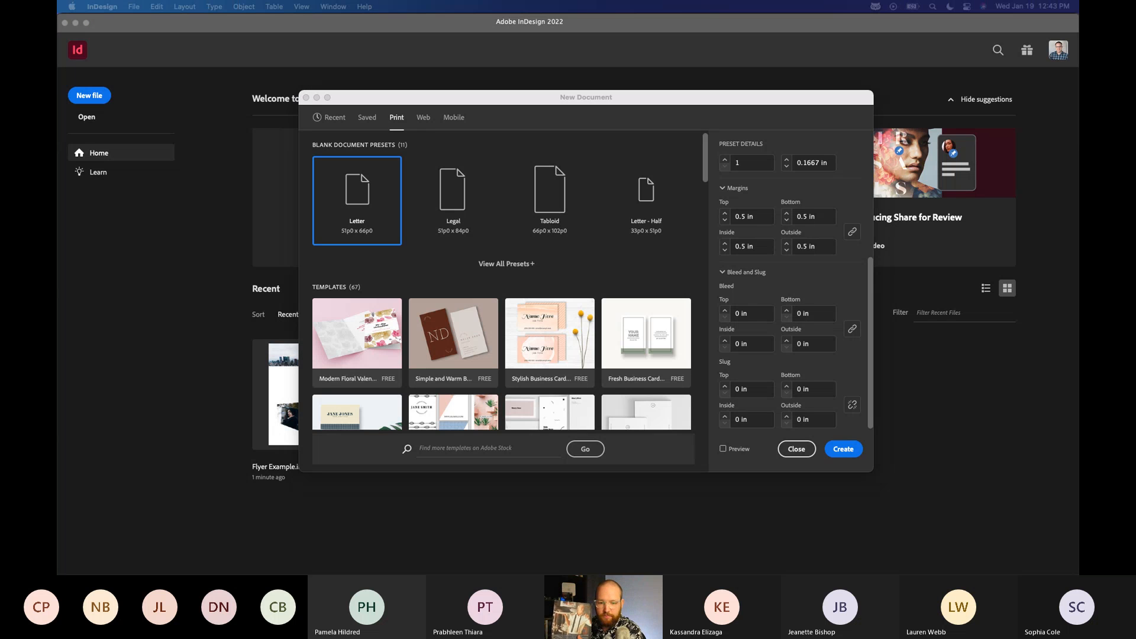
pyautogui.hotkey('ctrl', 'Up')
pyautogui.hotkey('ctrl', 'Up')
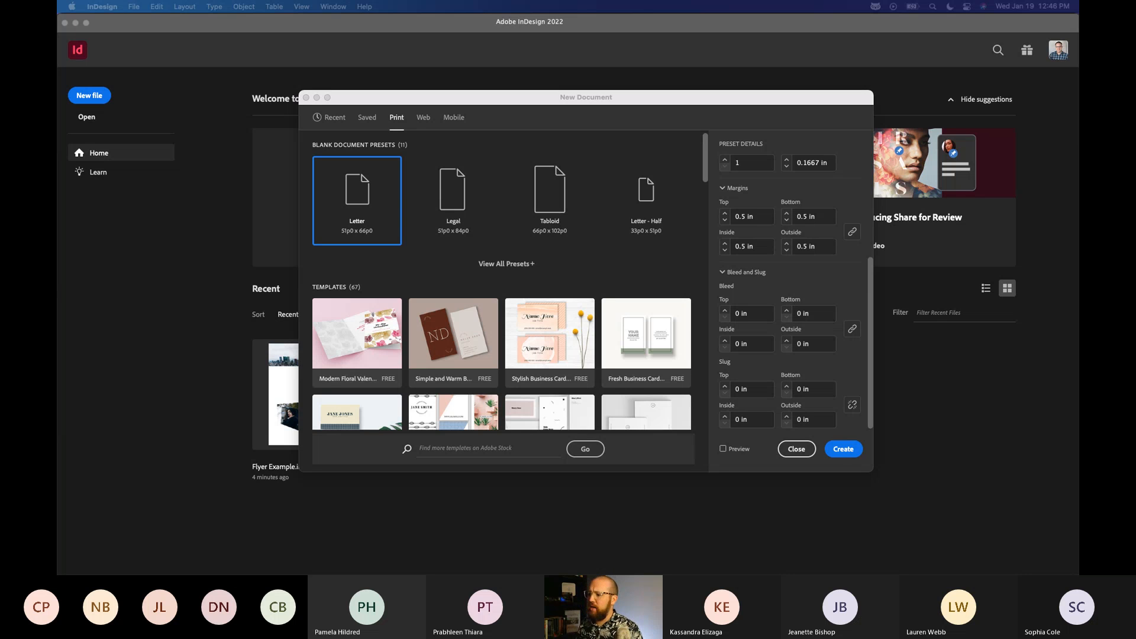
pyautogui.click(748, 329)
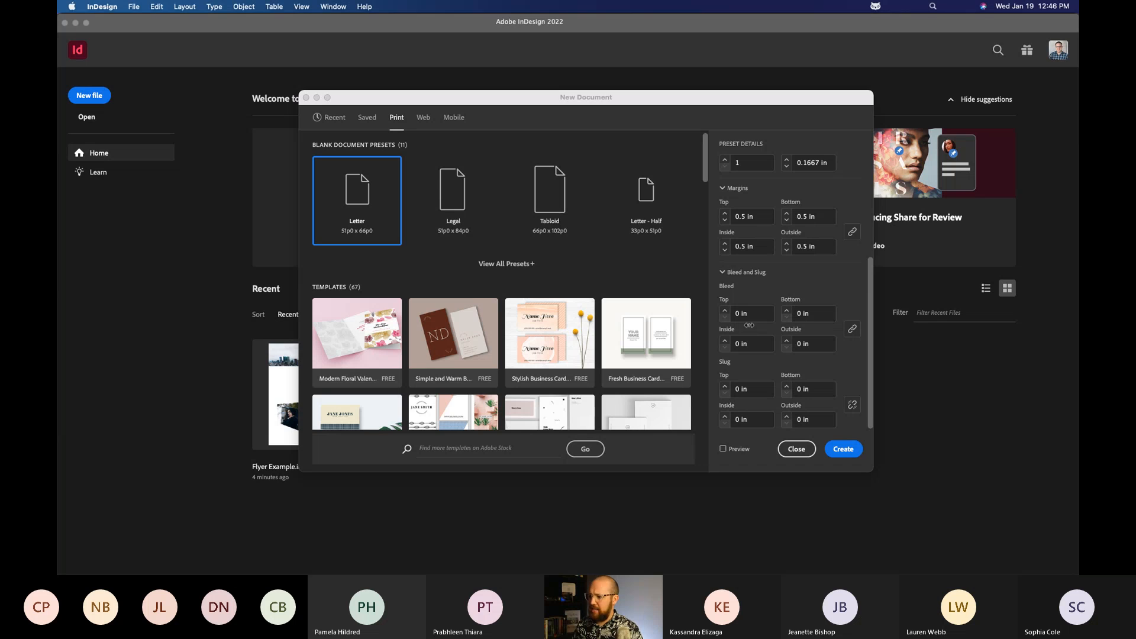
pyautogui.click(757, 314)
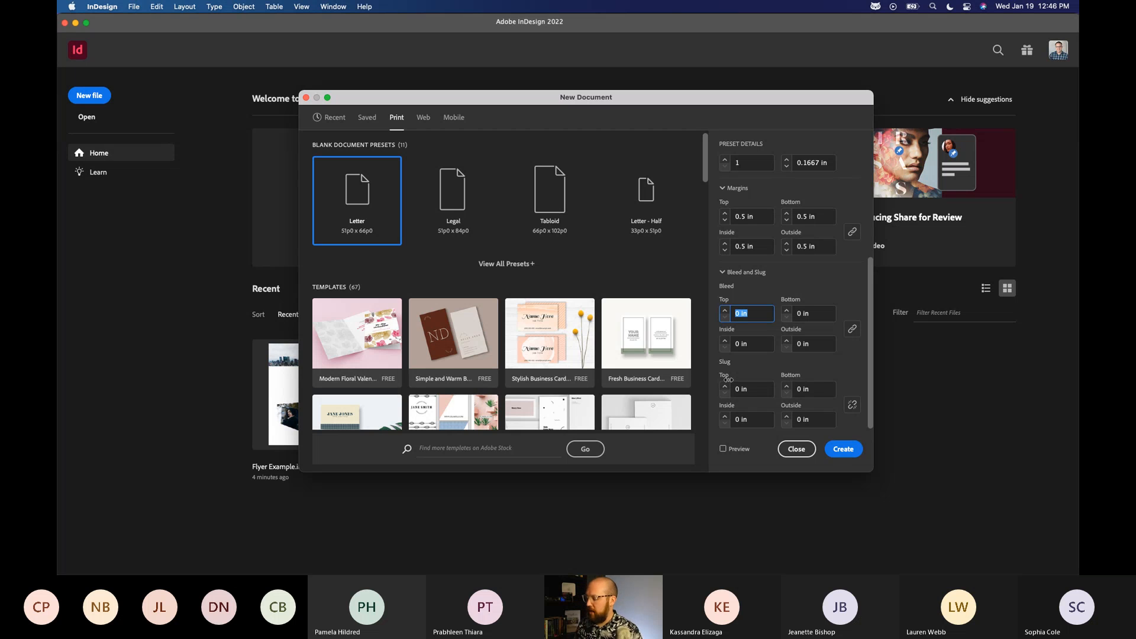
pyautogui.write('0.125')
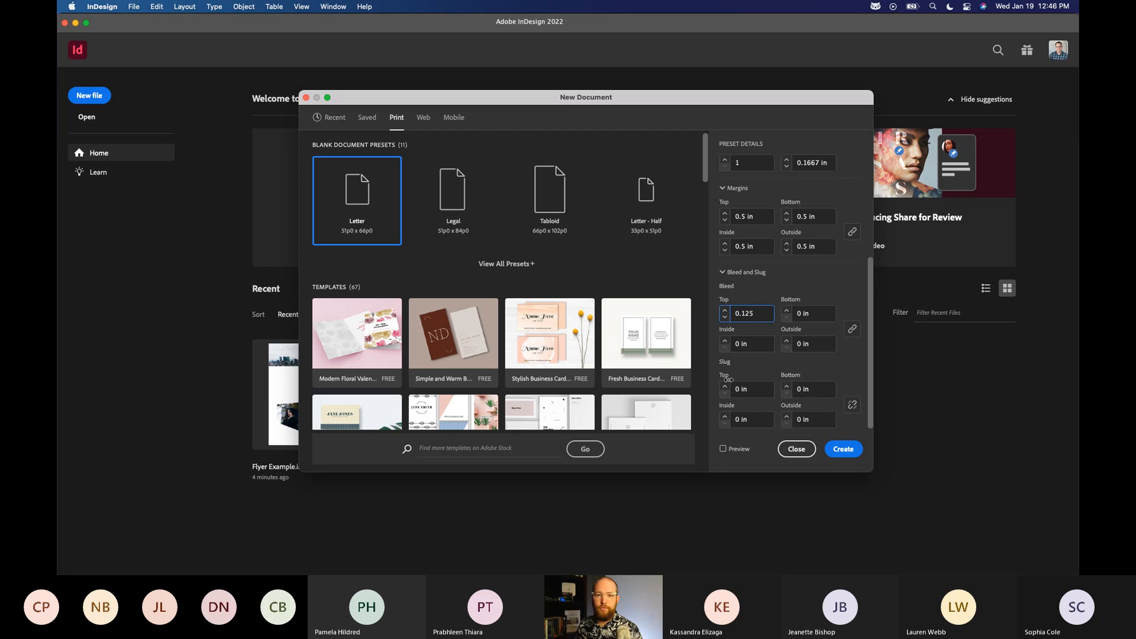
pyautogui.press('super+a')
pyautogui.write('0.25')
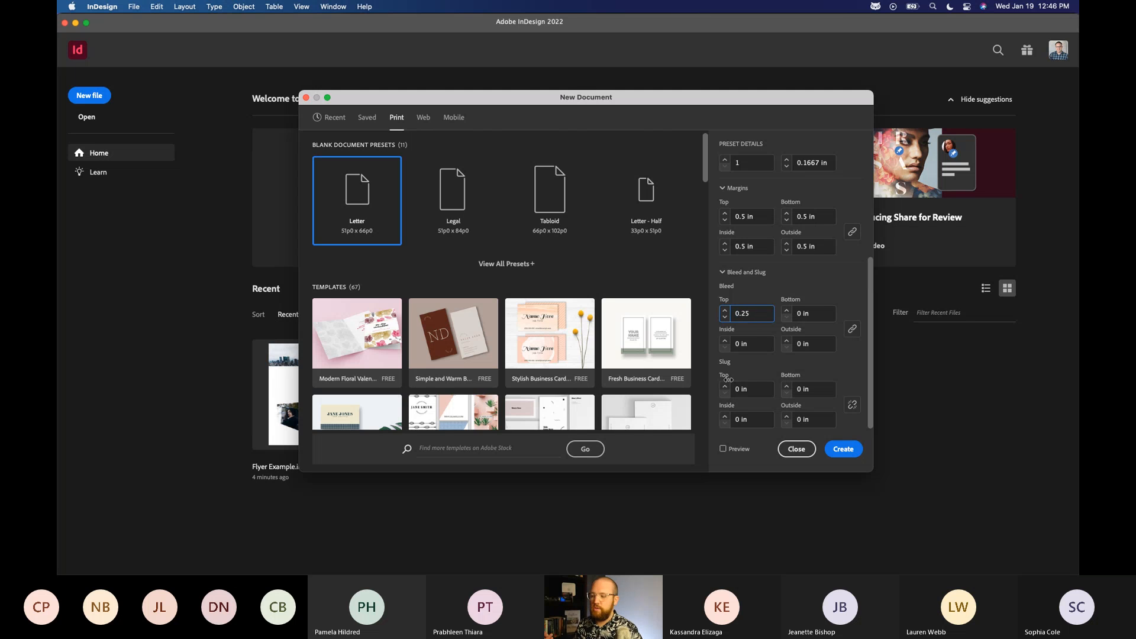
pyautogui.press('Tab')
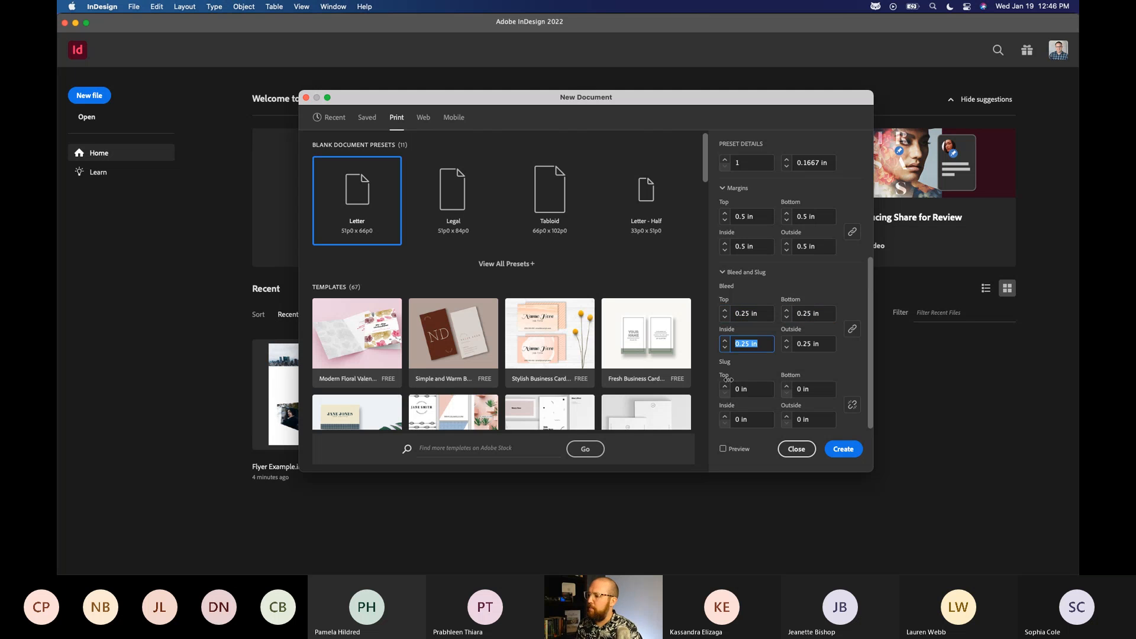
# Enable the new document's live preview and move the New Document dialog aside to uncover the page.
pyautogui.click(760, 389)
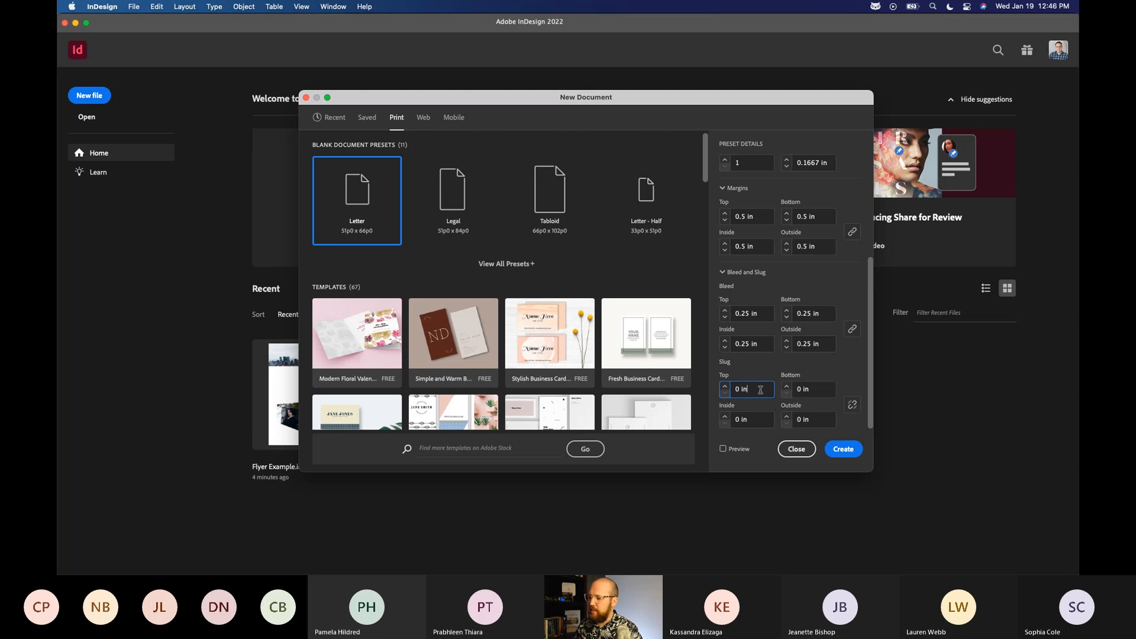
pyautogui.click(723, 449)
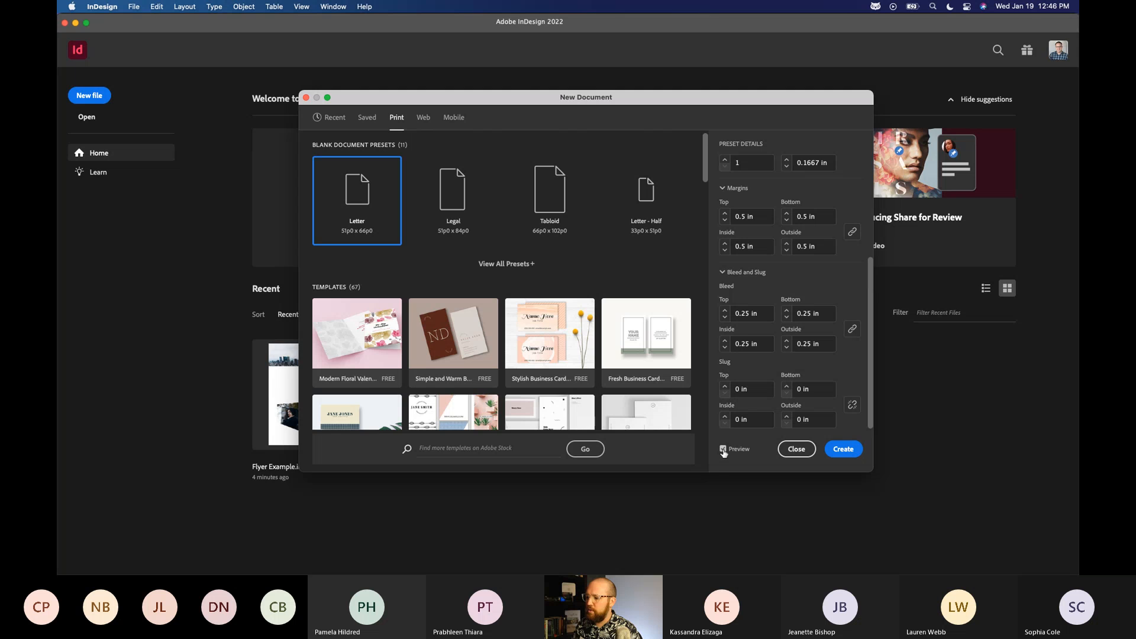
pyautogui.moveTo(443, 93); pyautogui.dragTo(554, 107)
pyautogui.click(836, 468)
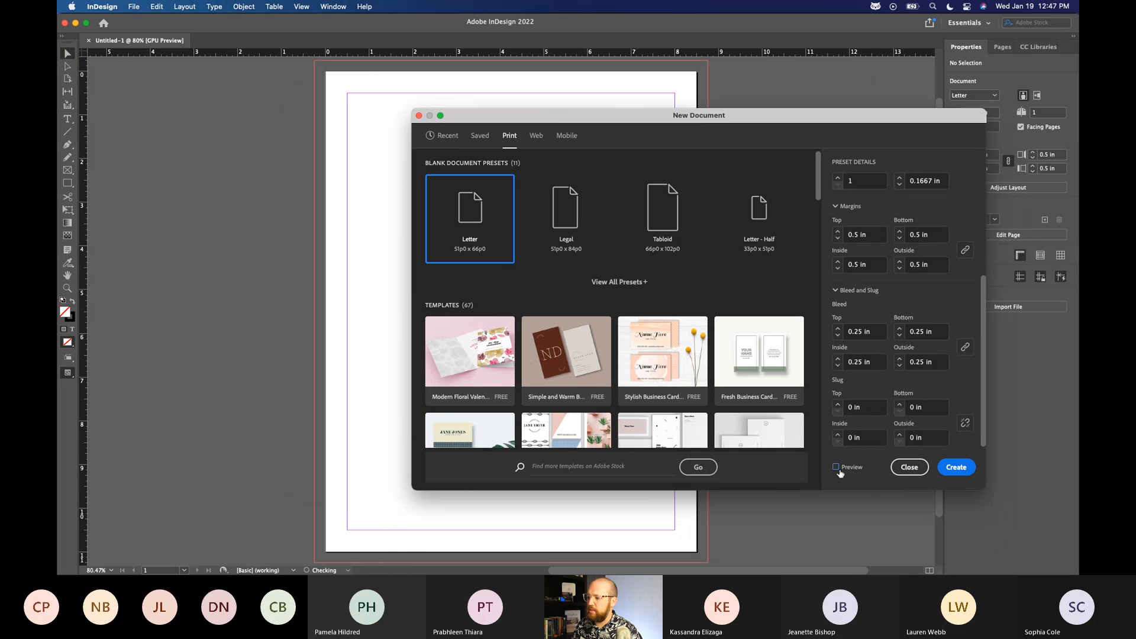
pyautogui.click(836, 467)
# Try a top slug of 0.125 in and return it to 0 in.
pyautogui.click(837, 406)
pyautogui.click(839, 412)
pyautogui.click(838, 404)
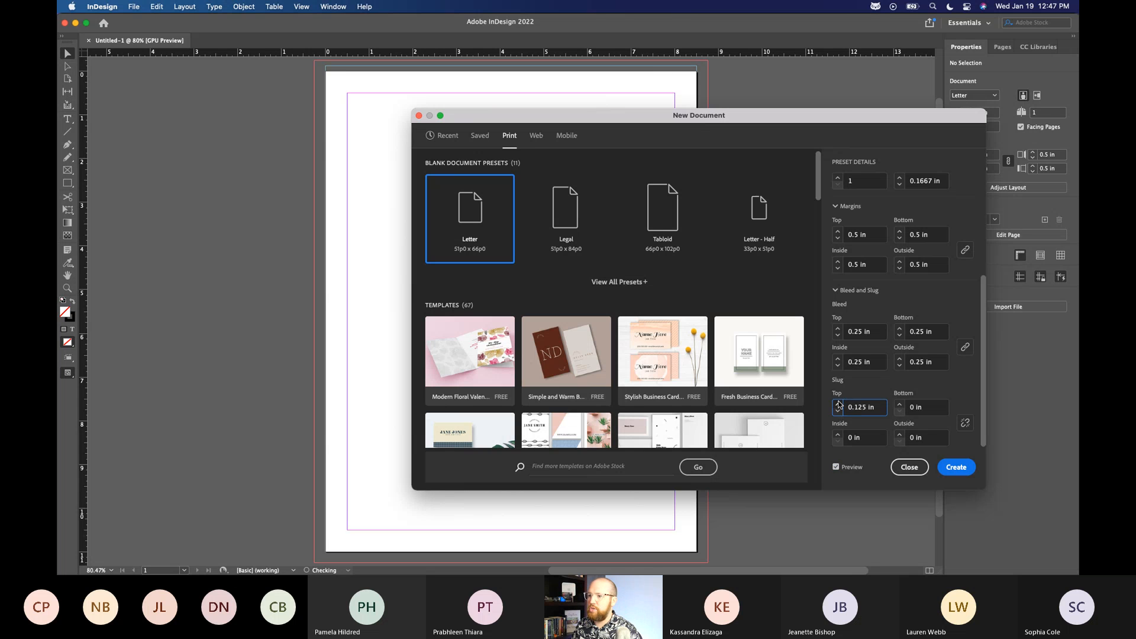
pyautogui.click(838, 405)
pyautogui.click(839, 412)
pyautogui.click(839, 413)
# Reduce the linked bleed on all four sides to 0.125 in.
pyautogui.scroll(1, 870, 382)
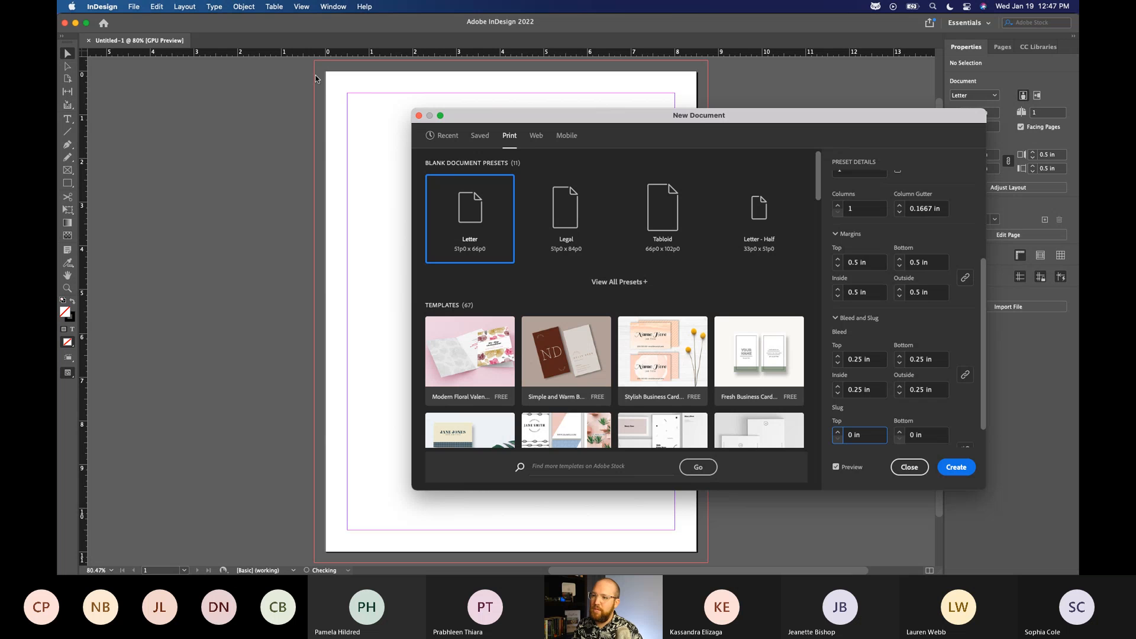
pyautogui.click(839, 364)
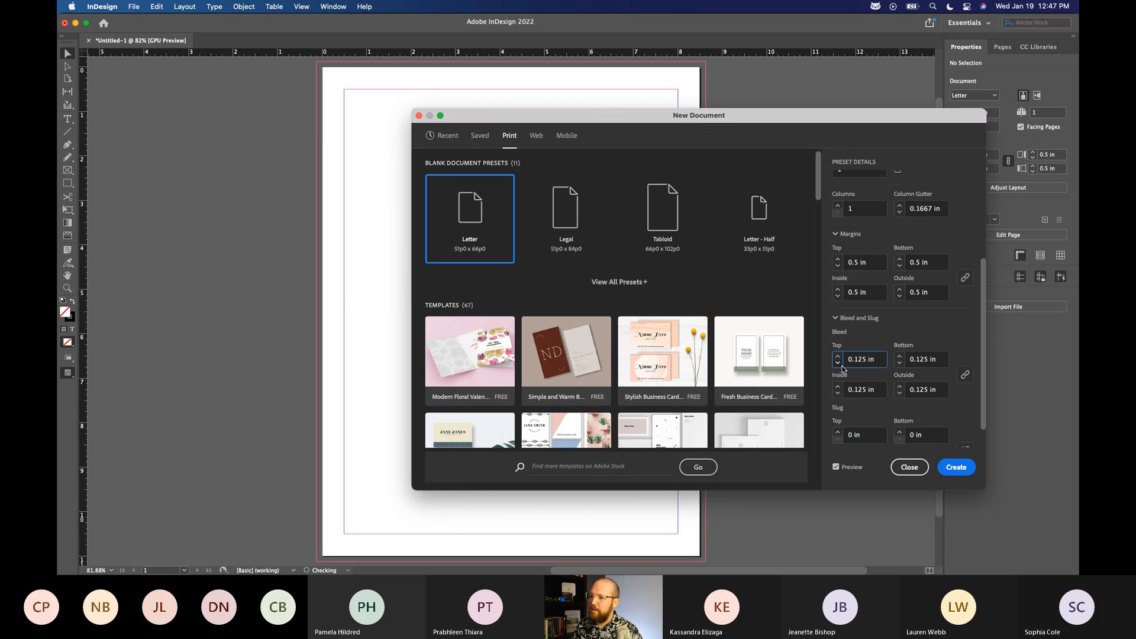
# Set the new document's linked bleed to 0.25 in on all four sides, comparing it with 0.125 in.
pyautogui.click(837, 356)
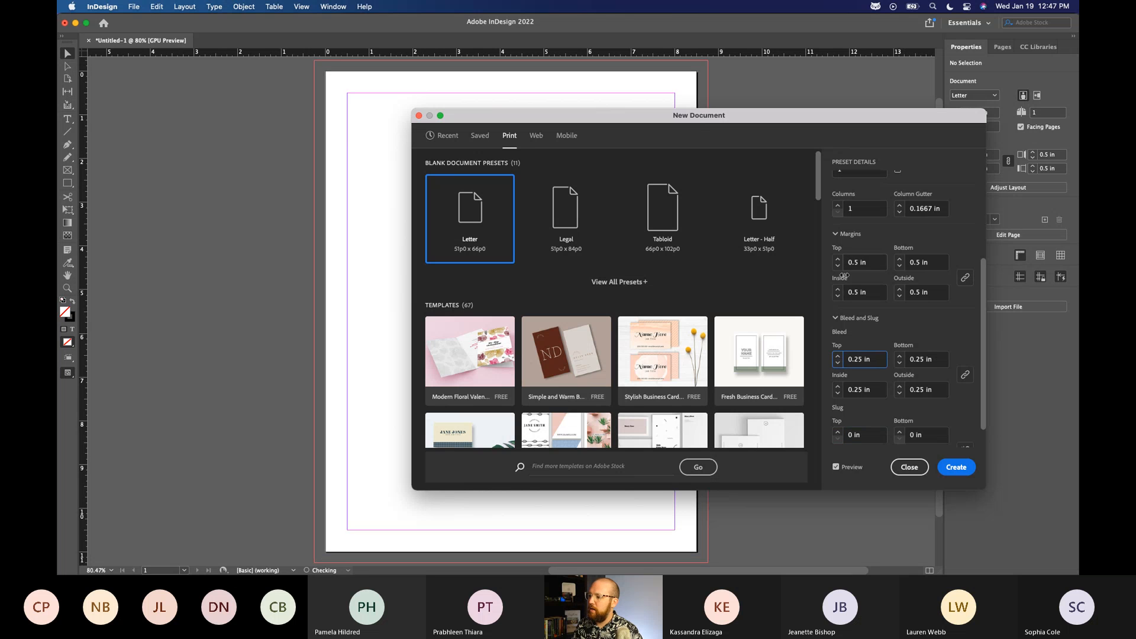
pyautogui.click(838, 363)
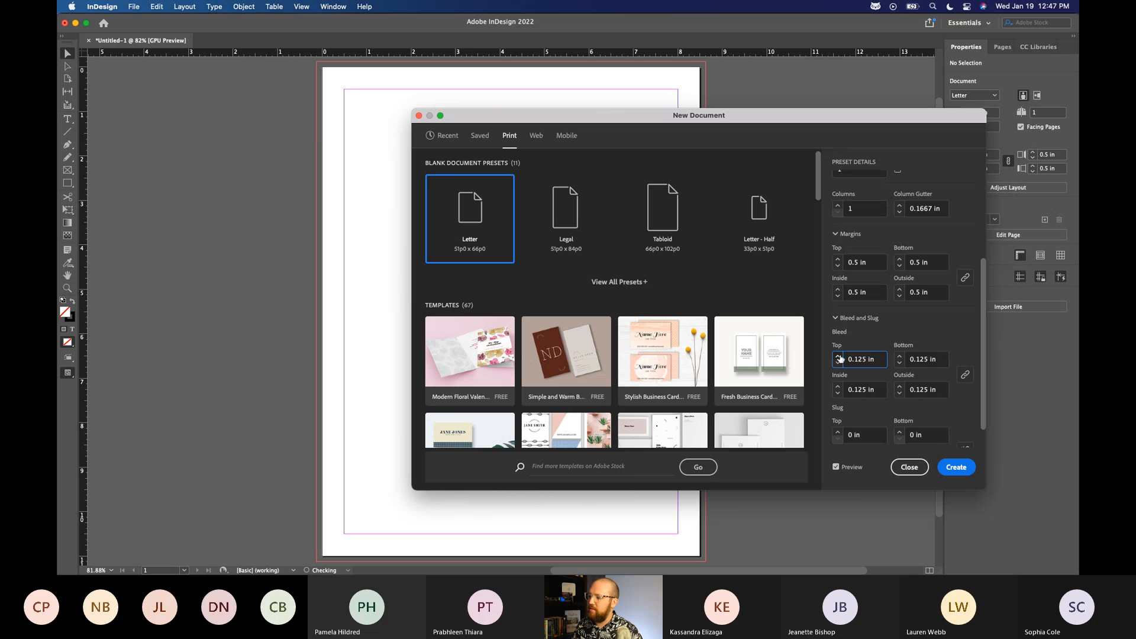
pyautogui.click(837, 356)
# Try different linked margins up to 0.75 in on all four sides and return them to 0.5 in.
pyautogui.click(838, 260)
pyautogui.click(837, 266)
pyautogui.click(838, 266)
pyautogui.click(837, 266)
pyautogui.click(838, 266)
pyautogui.click(837, 267)
pyautogui.click(838, 259)
pyautogui.click(838, 259)
pyautogui.click(838, 259)
pyautogui.click(838, 259)
pyautogui.click(838, 260)
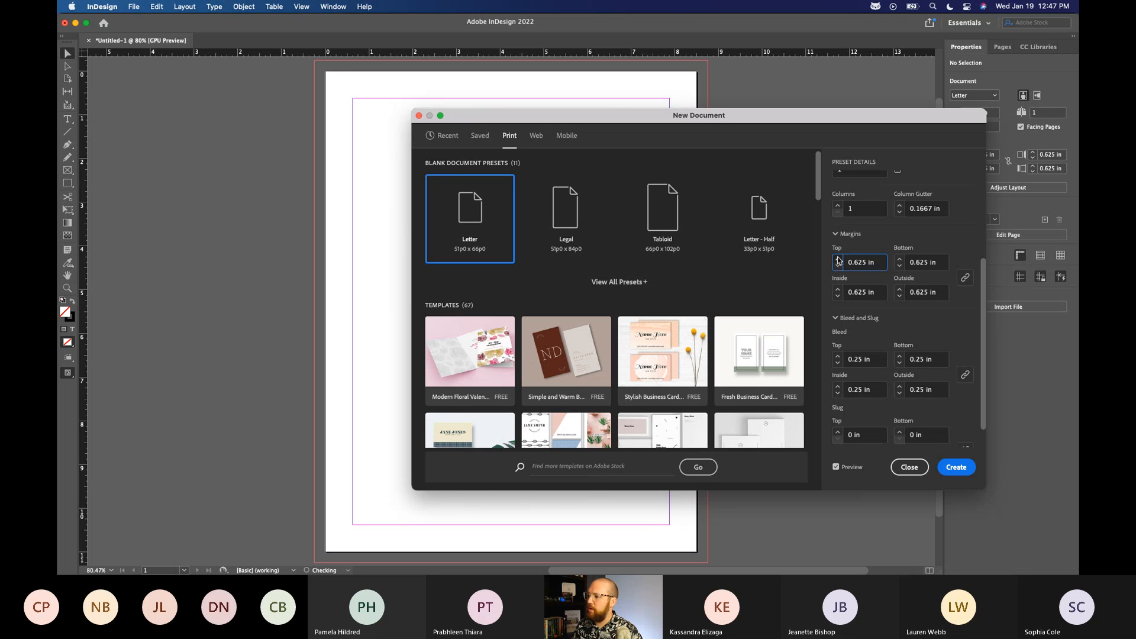
pyautogui.click(838, 260)
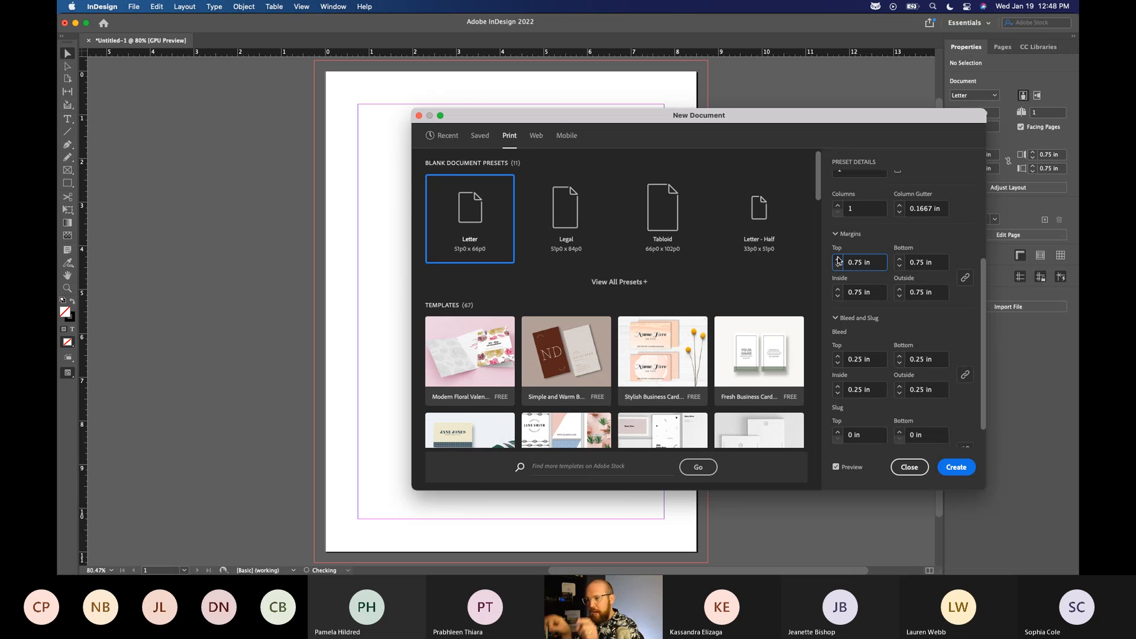
pyautogui.click(838, 266)
pyautogui.click(837, 266)
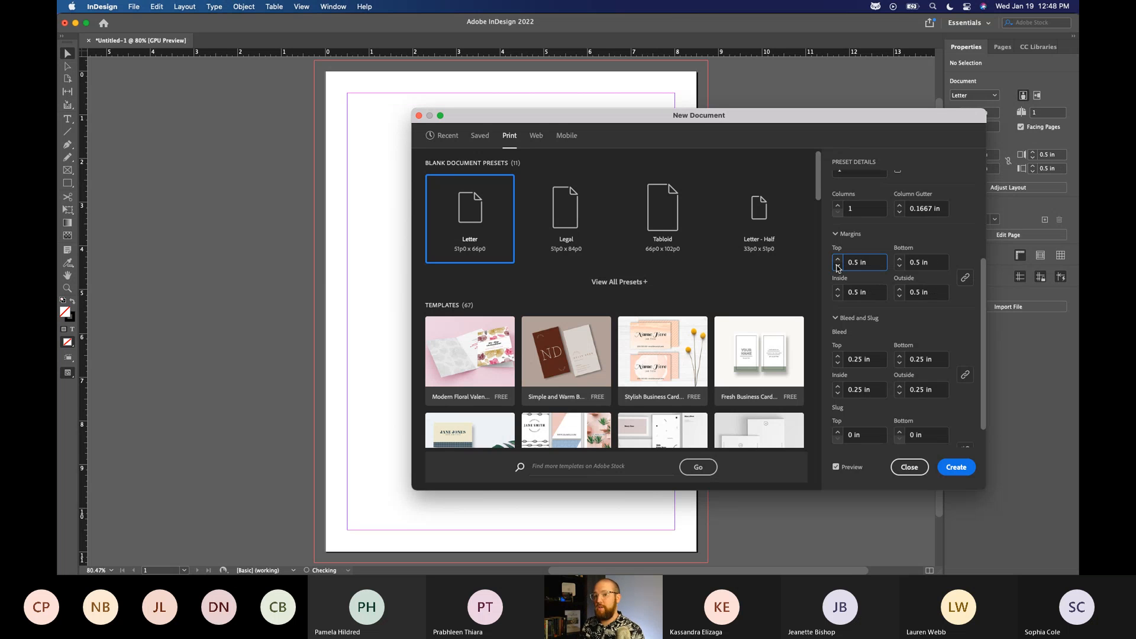
# Set the linked margins to 0.75 in on all four sides and create the document.
pyautogui.click(838, 260)
pyautogui.click(838, 260)
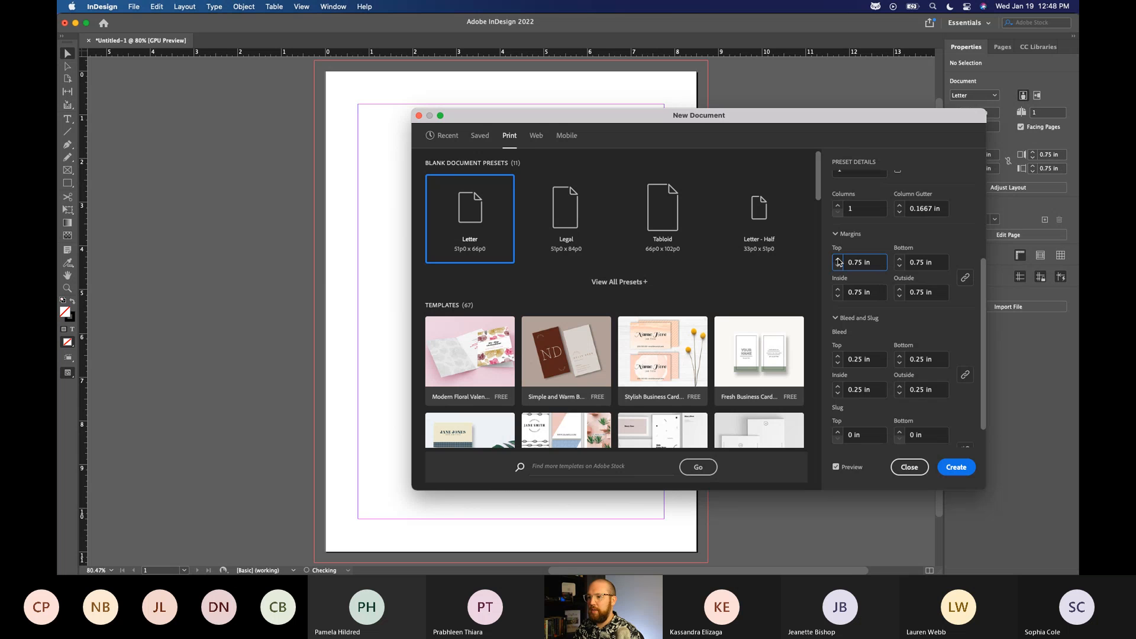
pyautogui.click(956, 467)
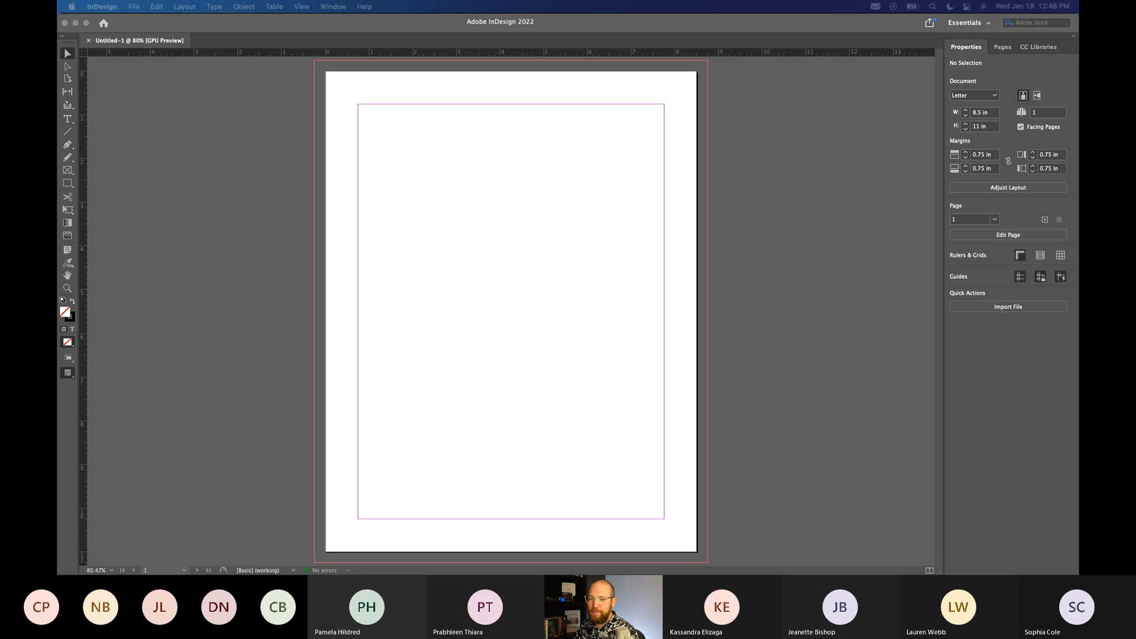
pyautogui.click(236, 292)
pyautogui.click(1060, 493)
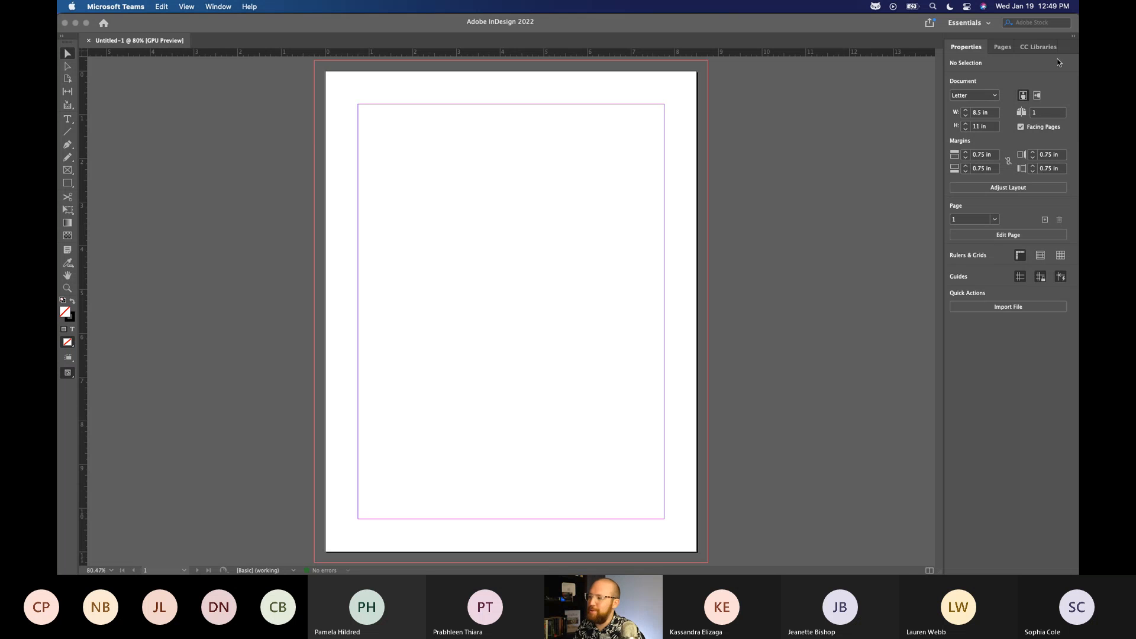
# Try the Advanced workspace and switch back to Essentials.
pyautogui.click(985, 26)
pyautogui.click(973, 25)
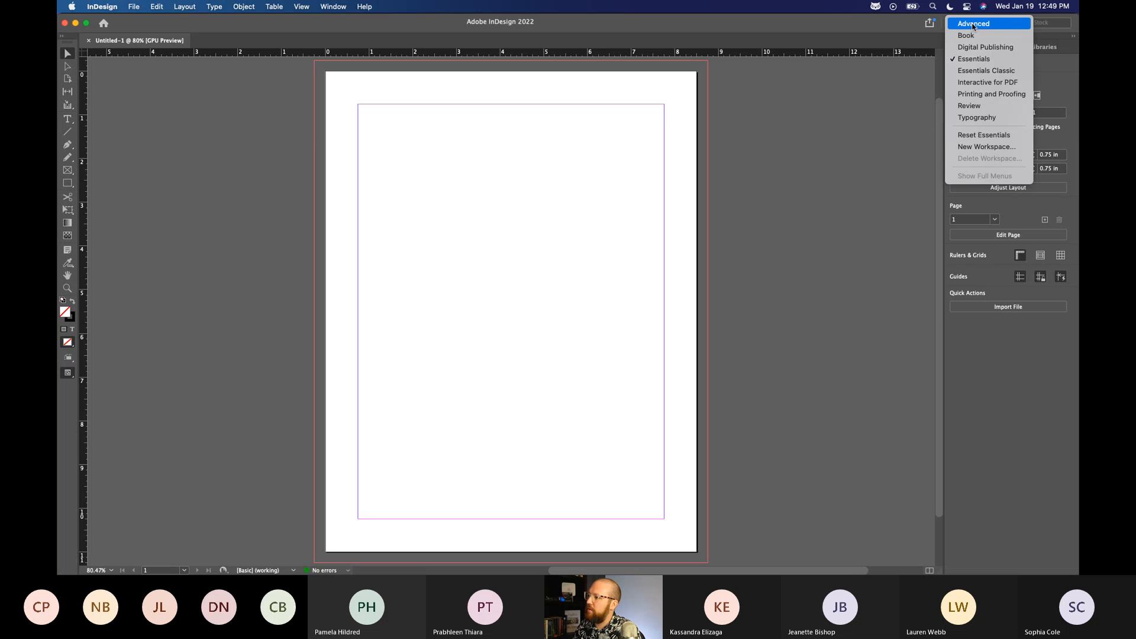
pyautogui.click(974, 24)
pyautogui.click(975, 23)
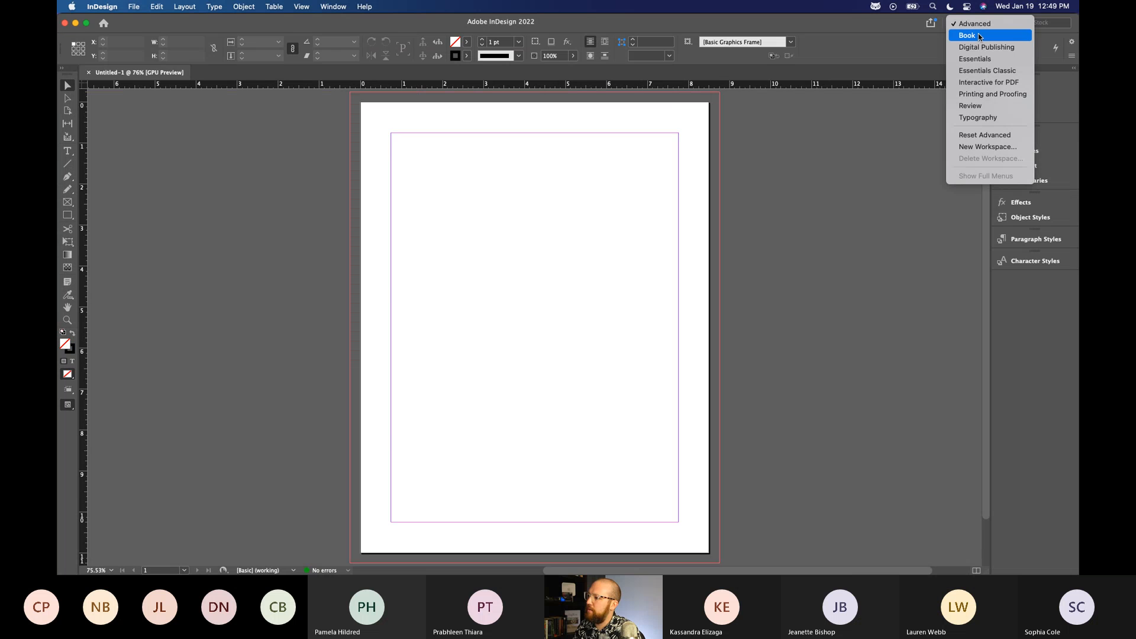
pyautogui.click(979, 61)
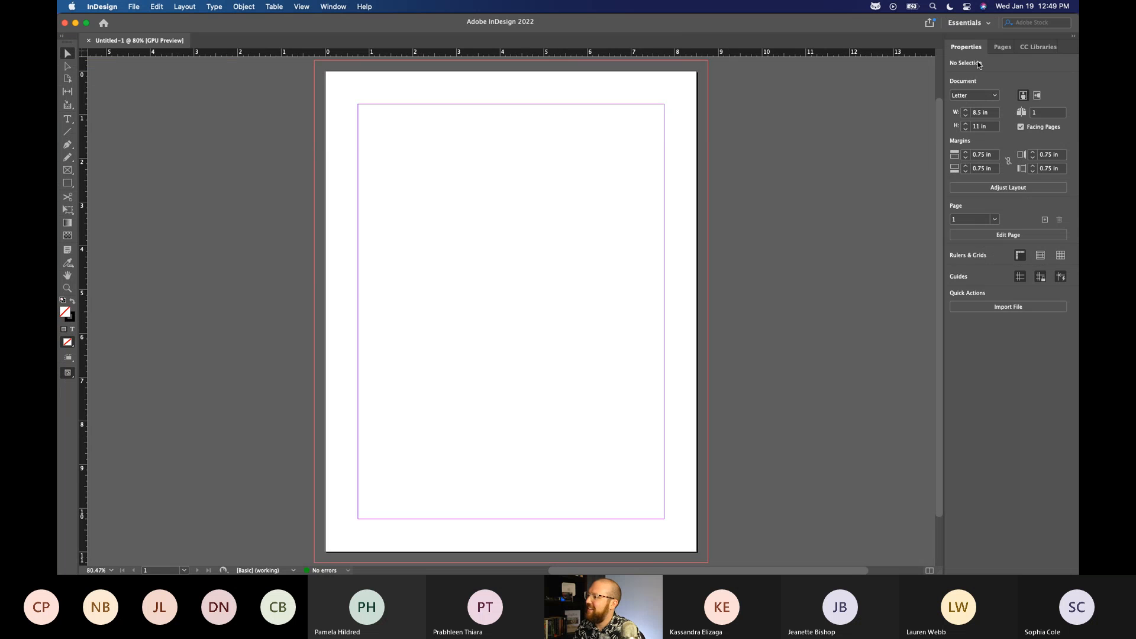
# Look over the available workspaces and reset the Essentials workspace.
pyautogui.click(968, 23)
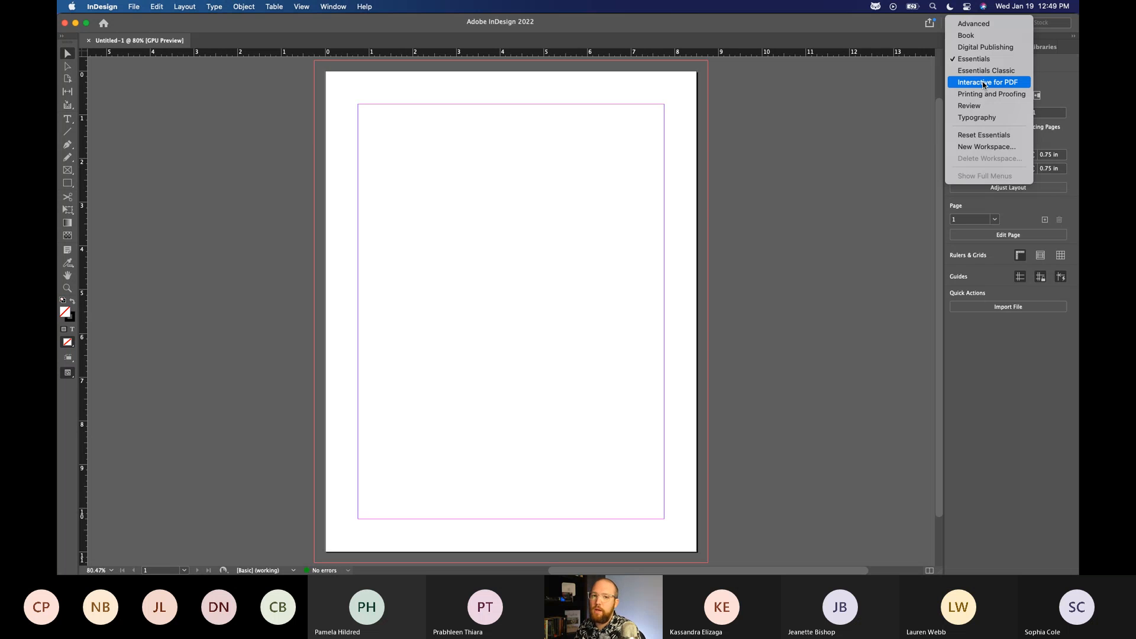
pyautogui.click(1045, 435)
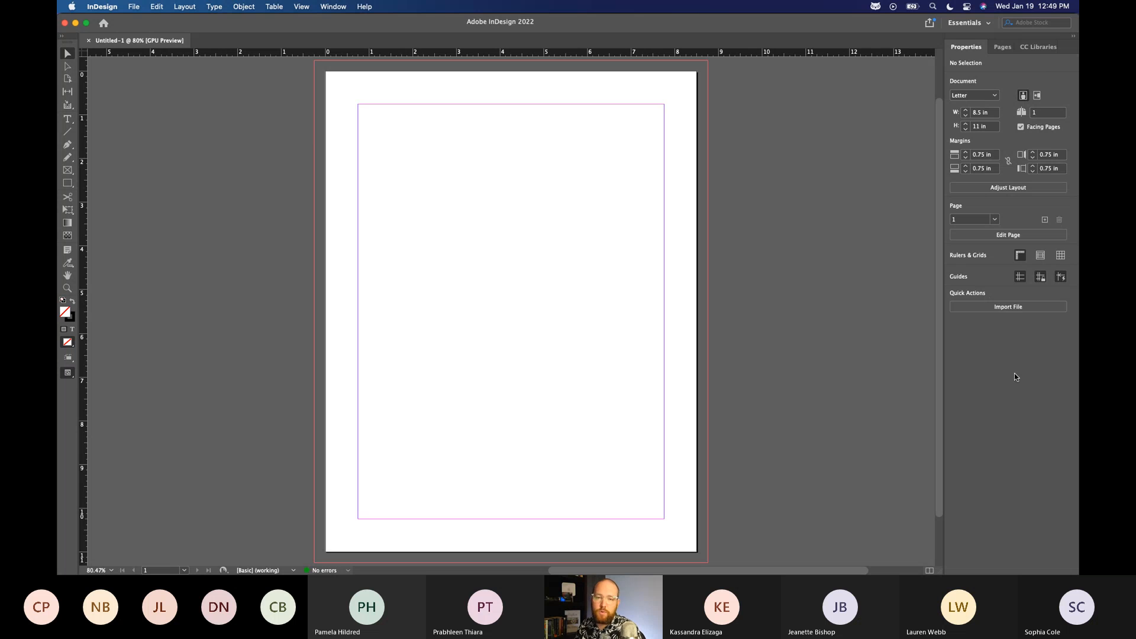
pyautogui.click(969, 23)
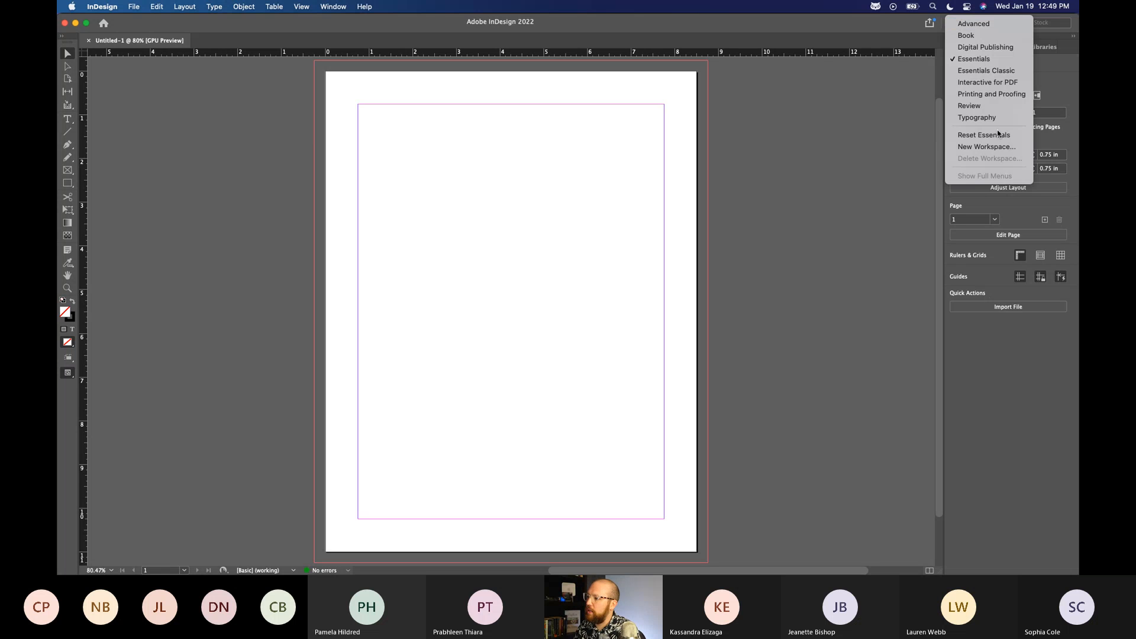
pyautogui.click(991, 135)
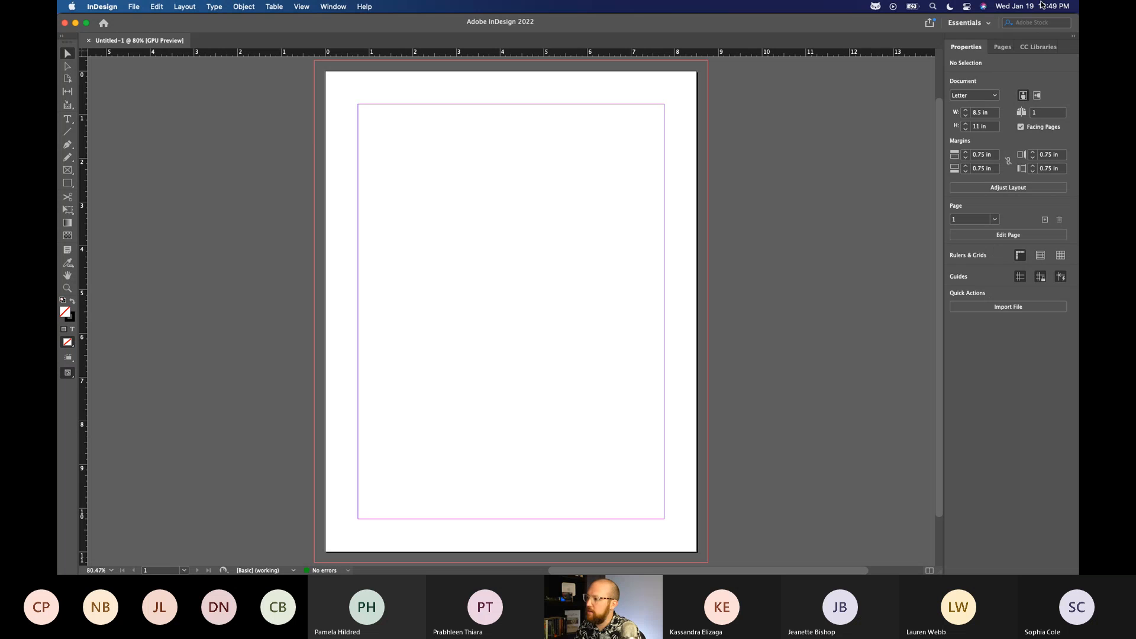
# Switch to the Essentials Classic workspace and examine the colour groups and logos in the Sprout Library.
pyautogui.click(973, 23)
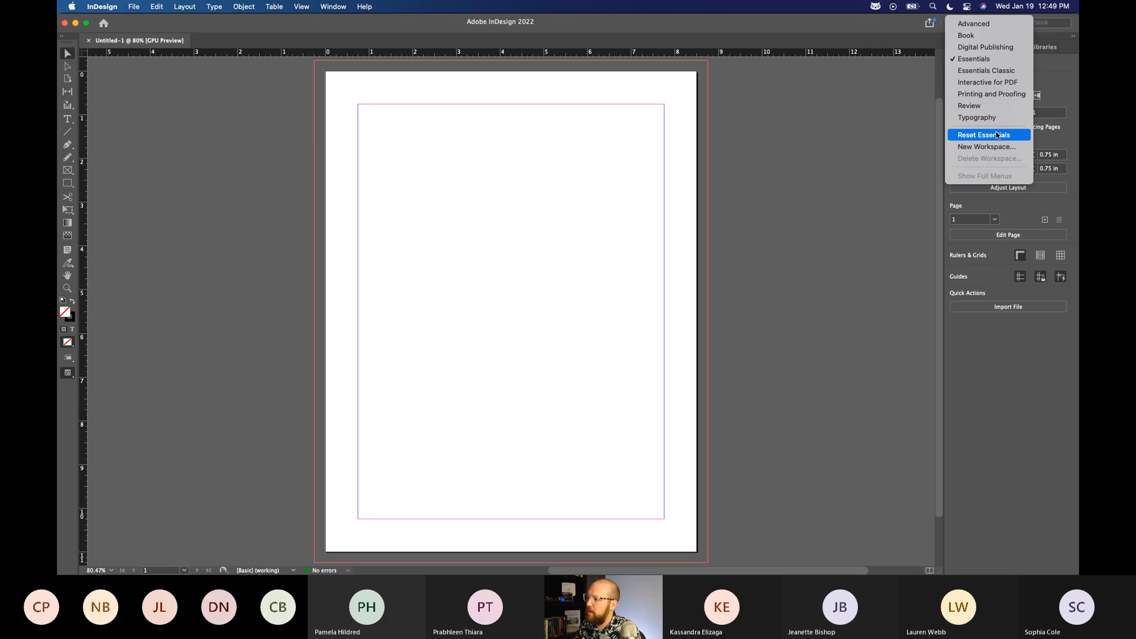
pyautogui.click(986, 72)
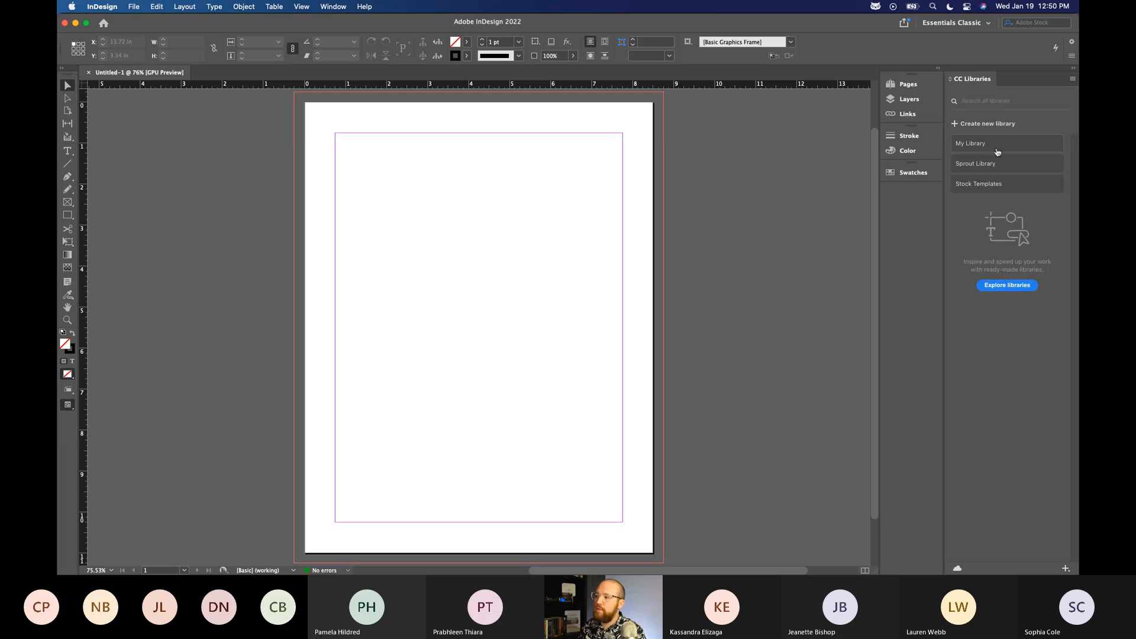
pyautogui.click(998, 163)
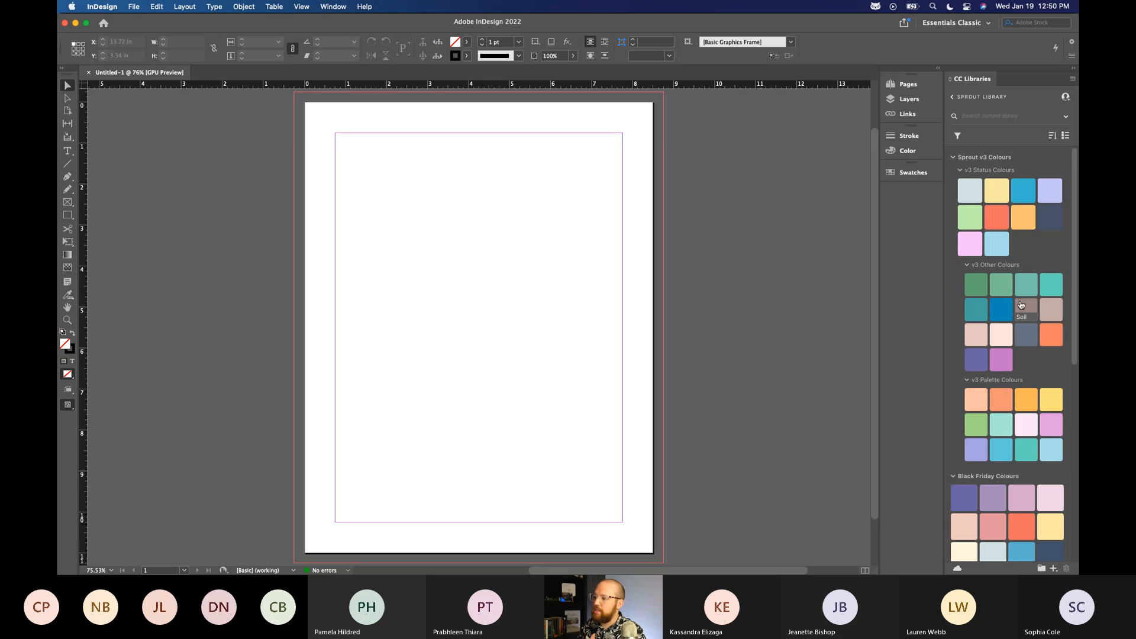
pyautogui.scroll(-6, 1023, 309)
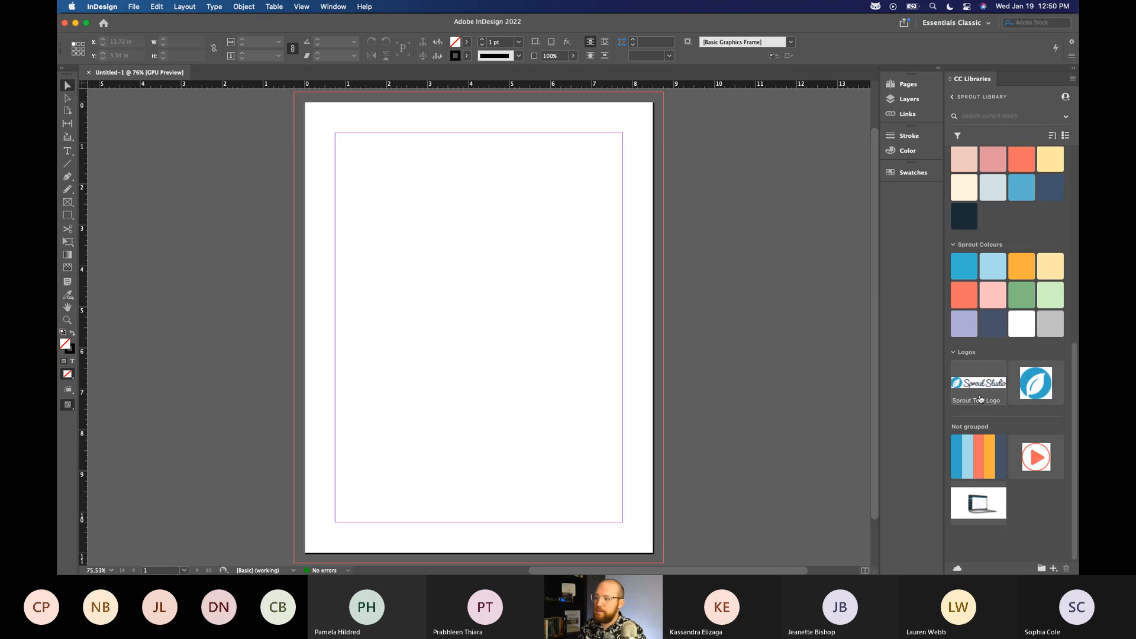
pyautogui.scroll(3, 998, 441)
pyautogui.scroll(5, 998, 441)
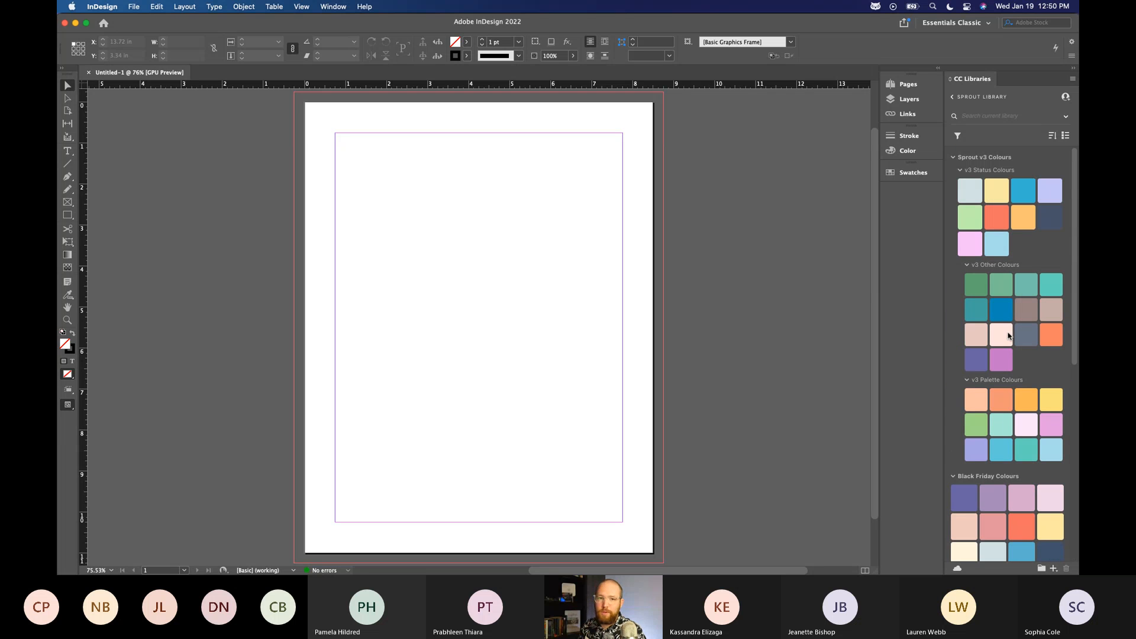
pyautogui.moveTo(1009, 336)
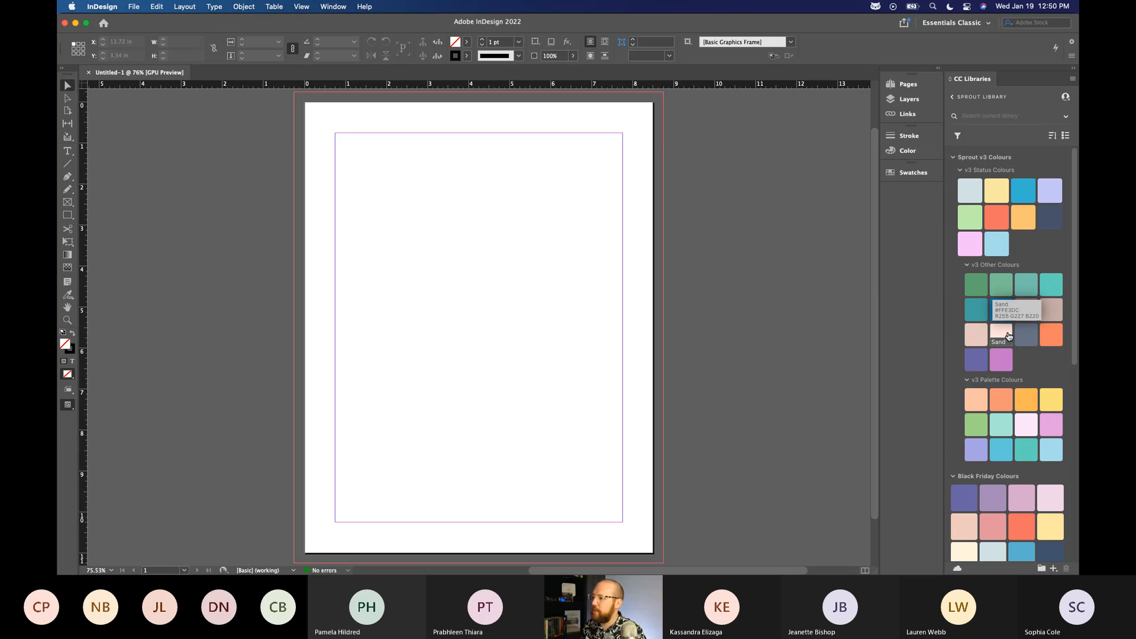
pyautogui.click(954, 158)
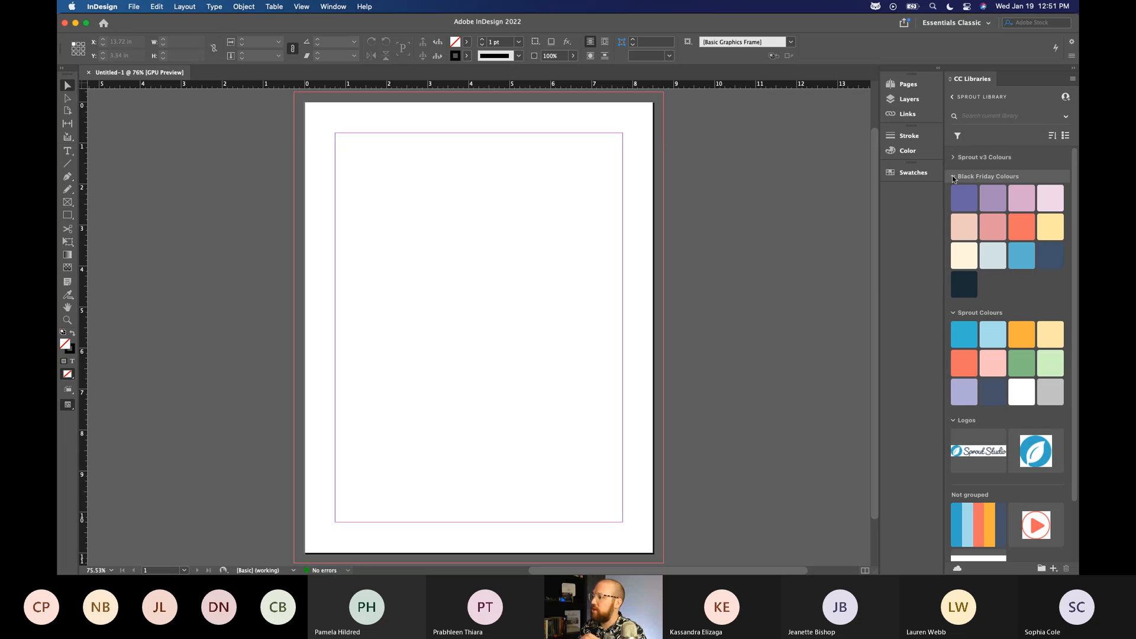
pyautogui.click(953, 177)
pyautogui.click(953, 98)
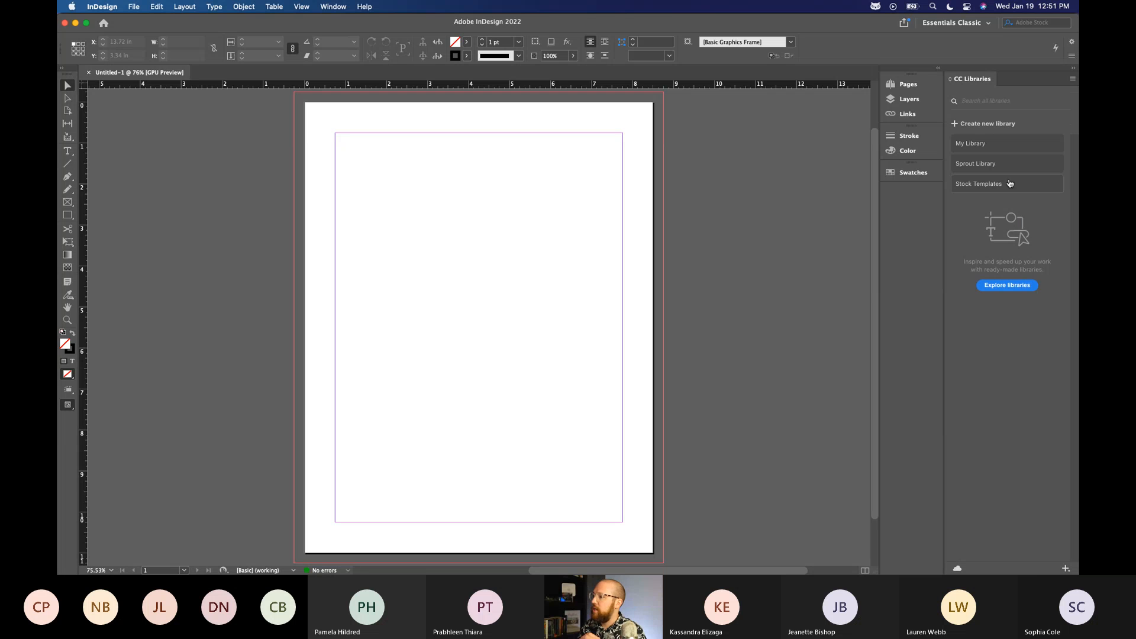
# Look through the assets stored in My Library and return to the Essentials workspace.
pyautogui.click(1015, 145)
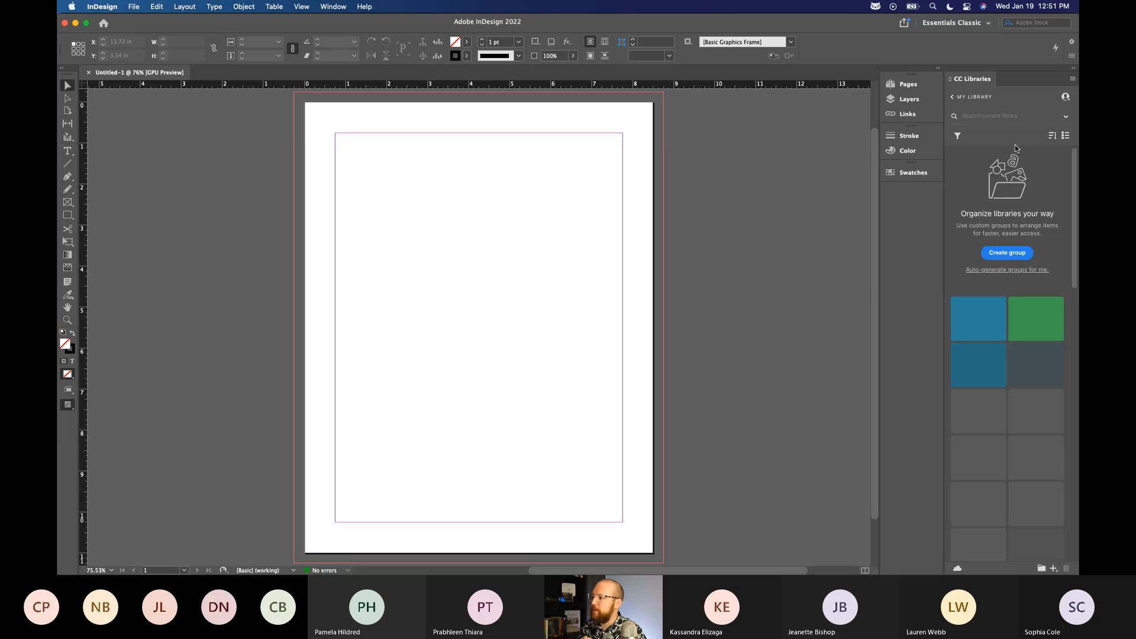
pyautogui.scroll(-10, 1040, 396)
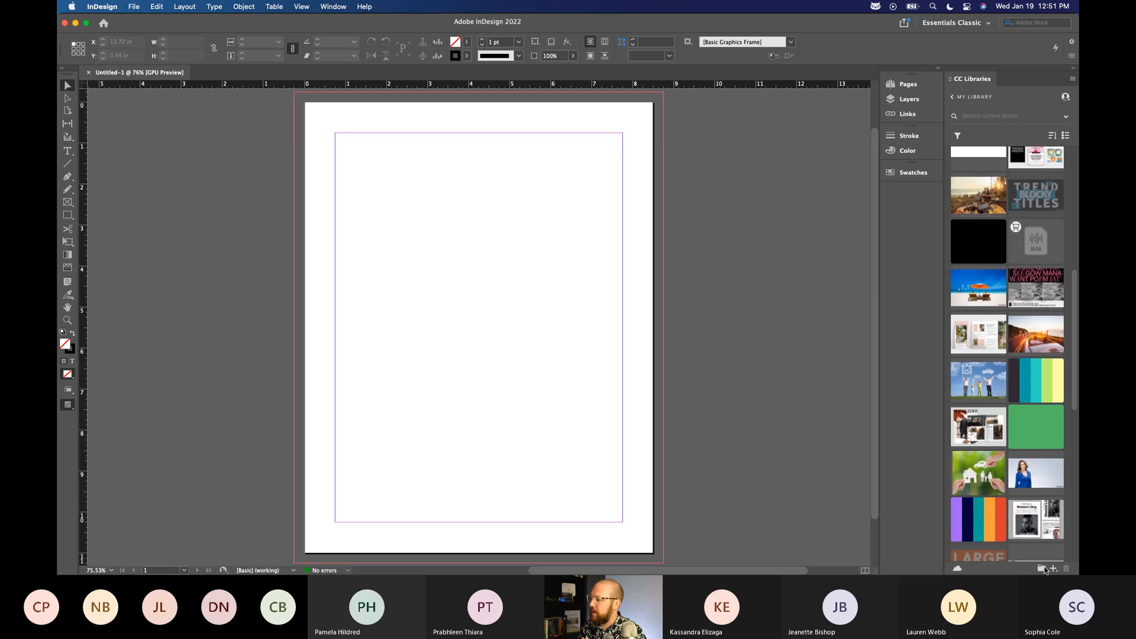
pyautogui.scroll(-5, 1037, 480)
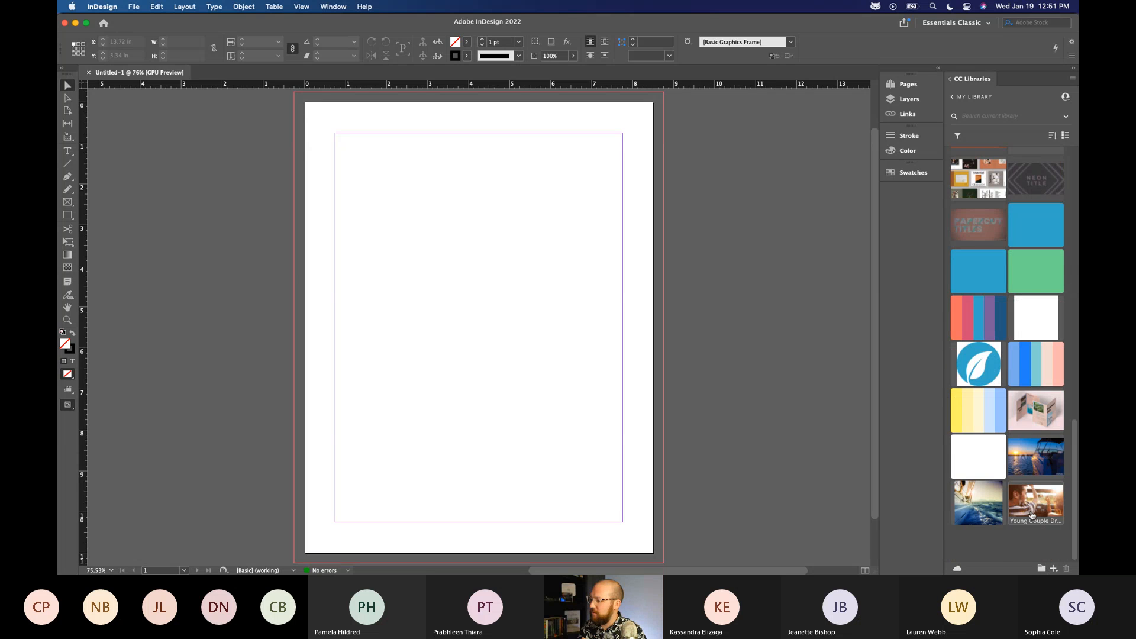
pyautogui.scroll(20, 1008, 408)
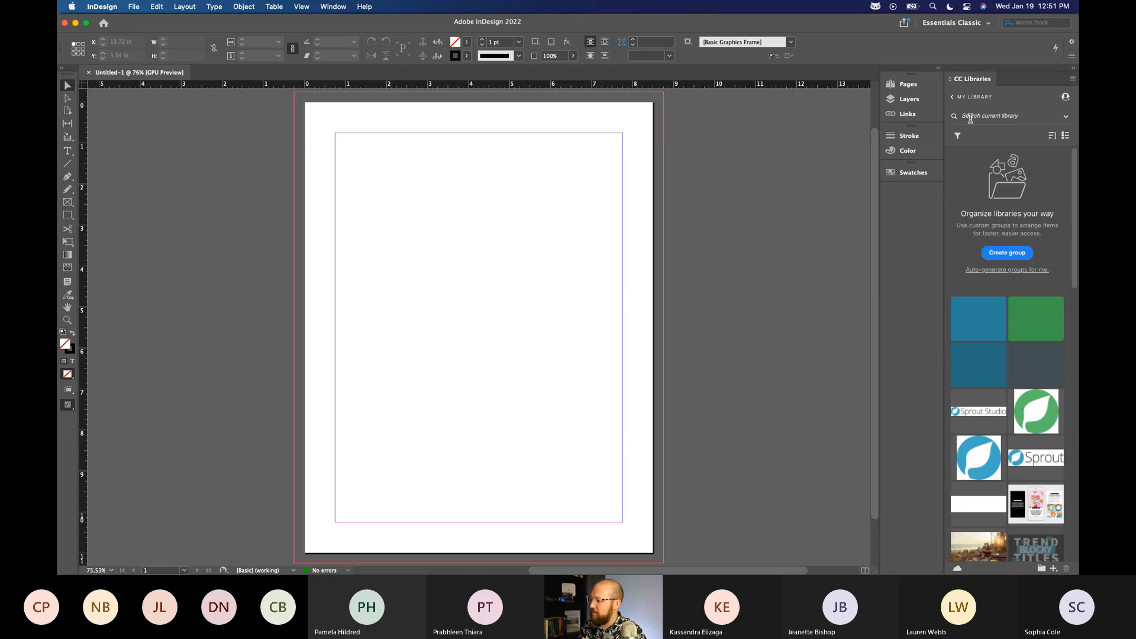
pyautogui.click(953, 97)
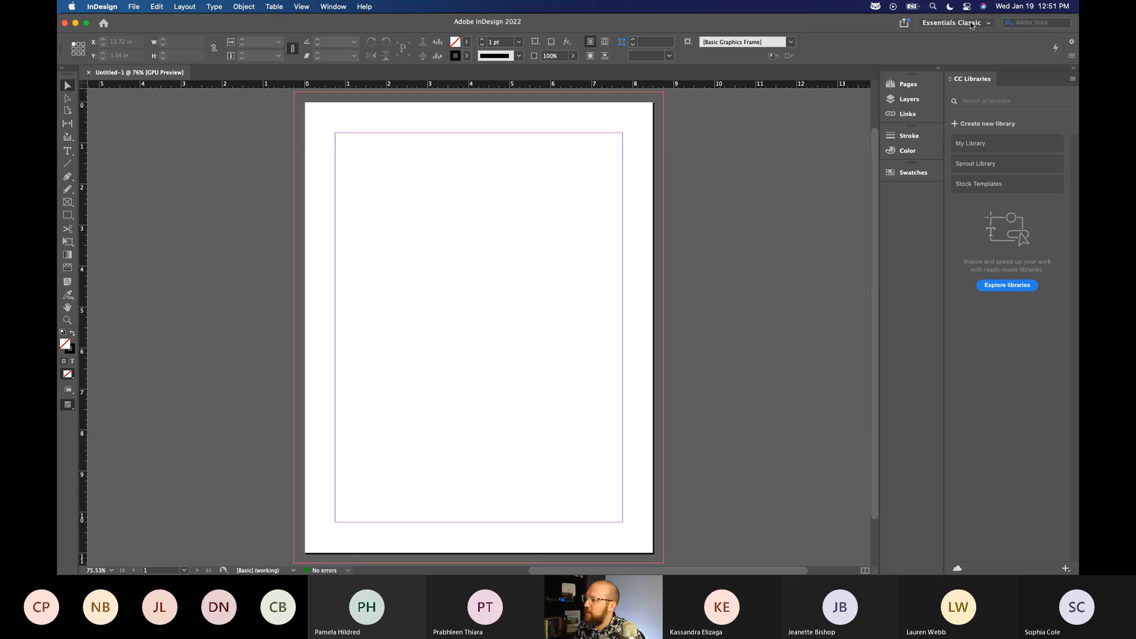
pyautogui.click(971, 24)
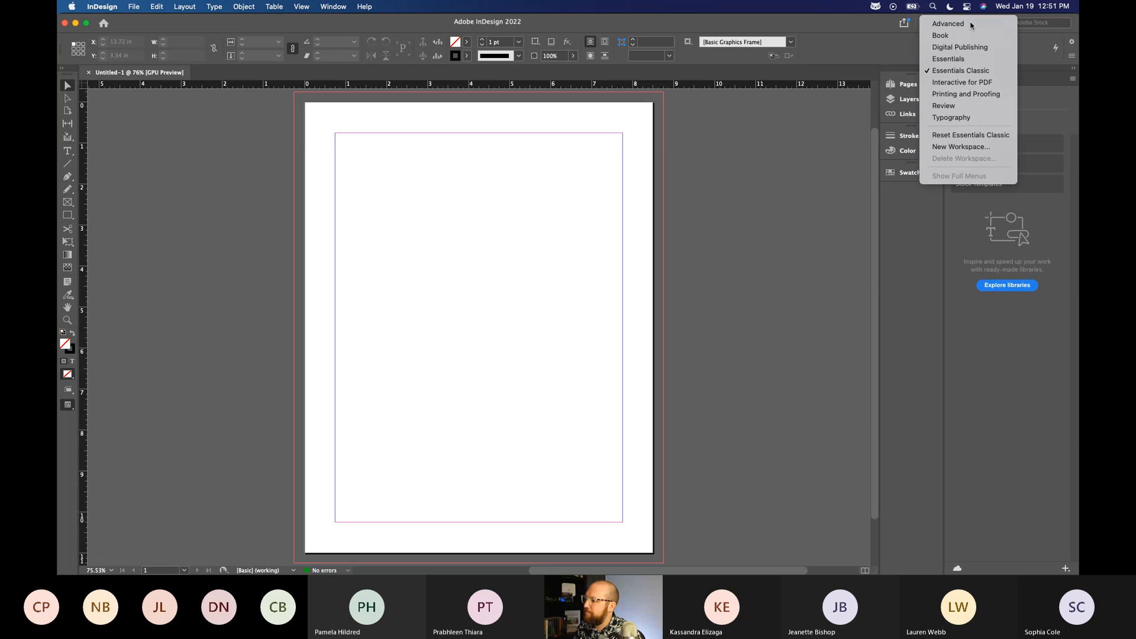
pyautogui.click(971, 60)
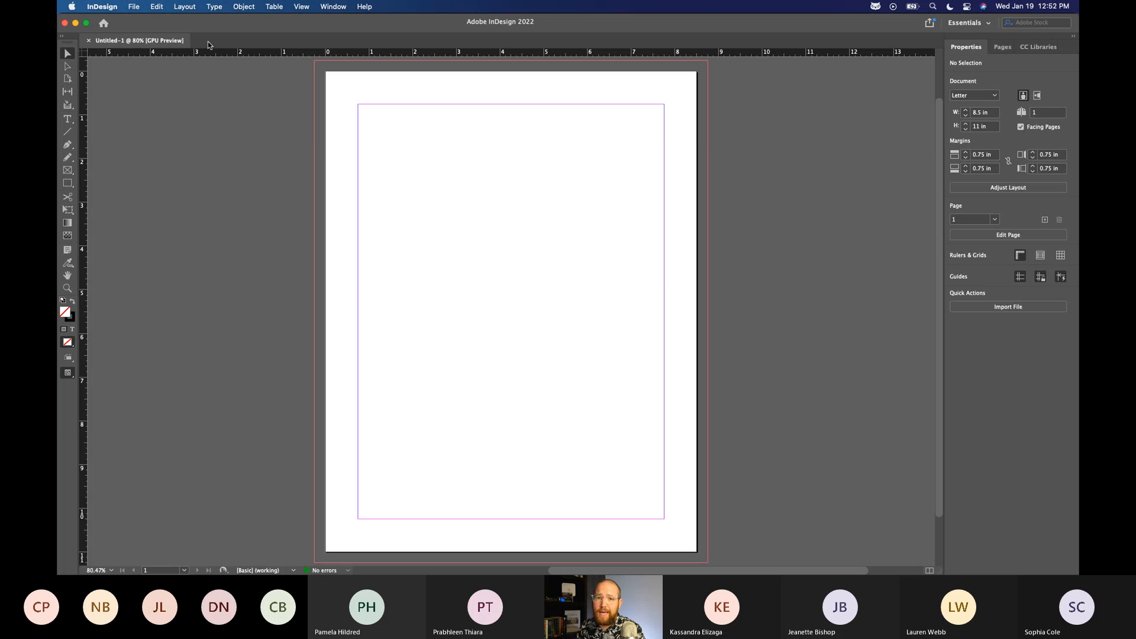
# Open Flyer Example.indd from the Downloads folder, skipping the missing-font replacement, and look over its page.
pyautogui.hotkey('ctrl', 'Up')
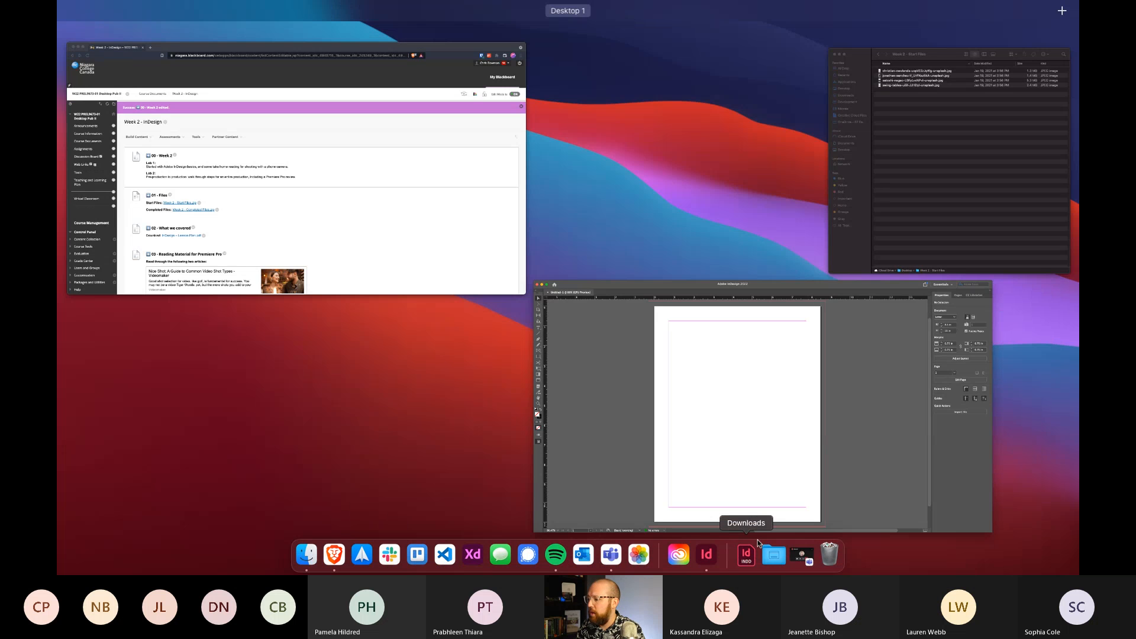
pyautogui.click(748, 549)
pyautogui.click(747, 524)
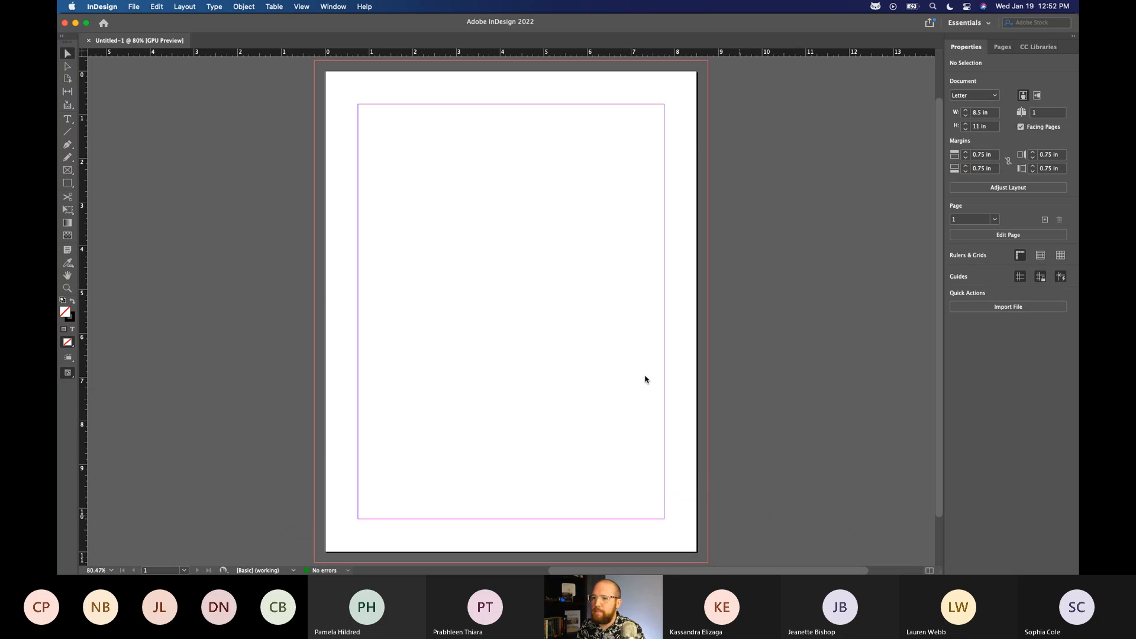
pyautogui.click(666, 315)
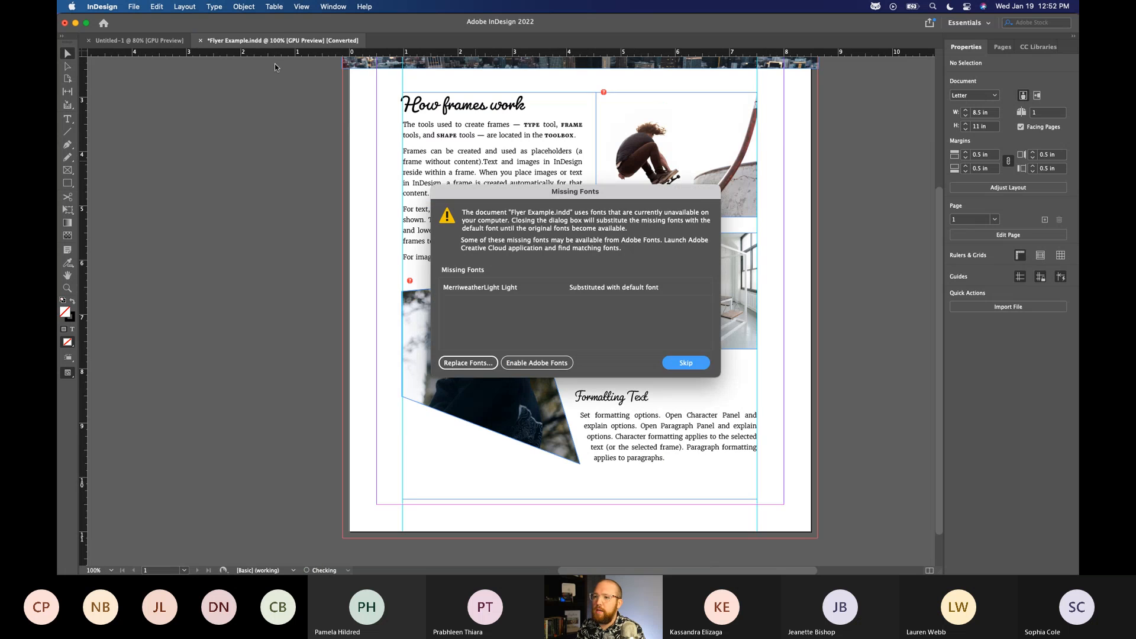
pyautogui.click(685, 363)
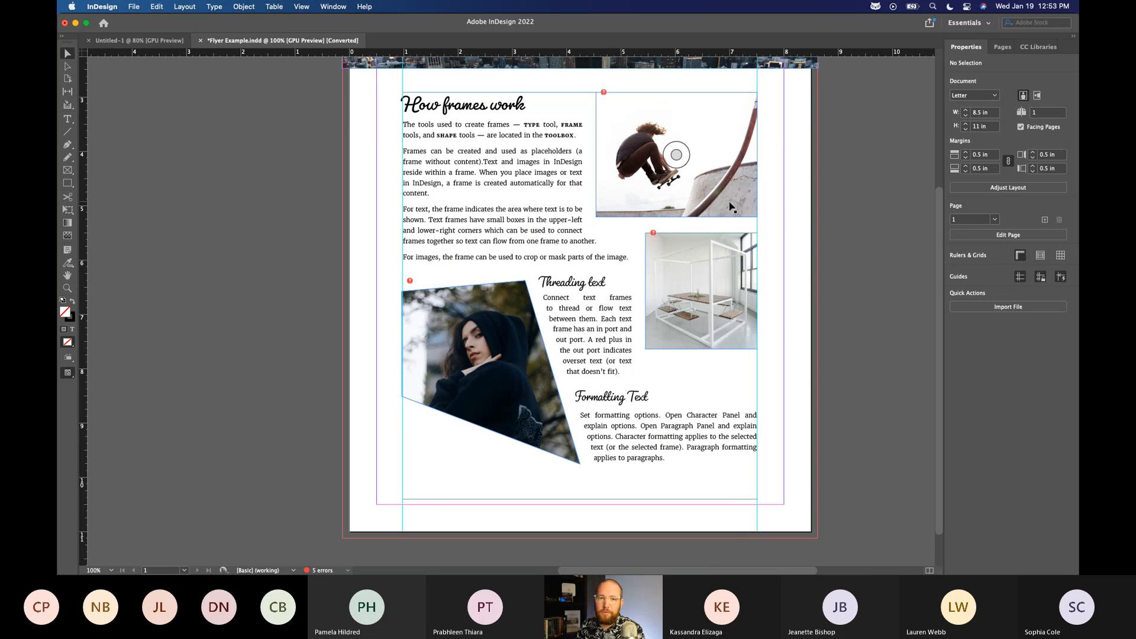
pyautogui.scroll(1, 629, 258)
pyautogui.scroll(2, 628, 259)
pyautogui.scroll(-1, 629, 260)
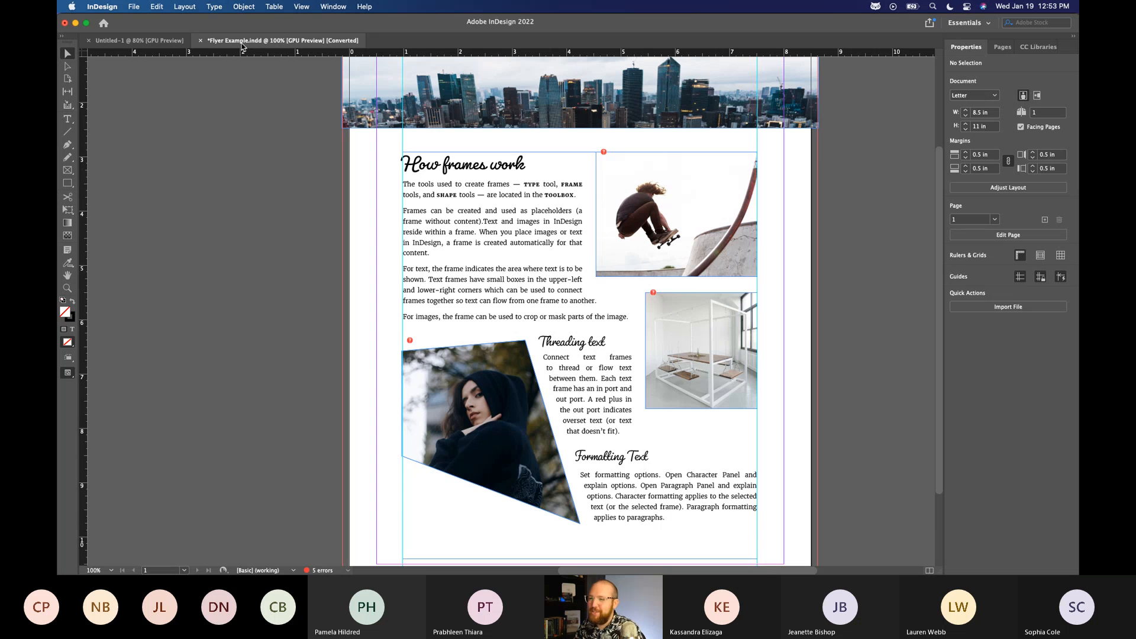
# Switch back and forth between the flyer and the blank untitled document, ending on the blank one.
pyautogui.click(119, 41)
pyautogui.click(259, 41)
pyautogui.click(136, 41)
pyautogui.click(259, 41)
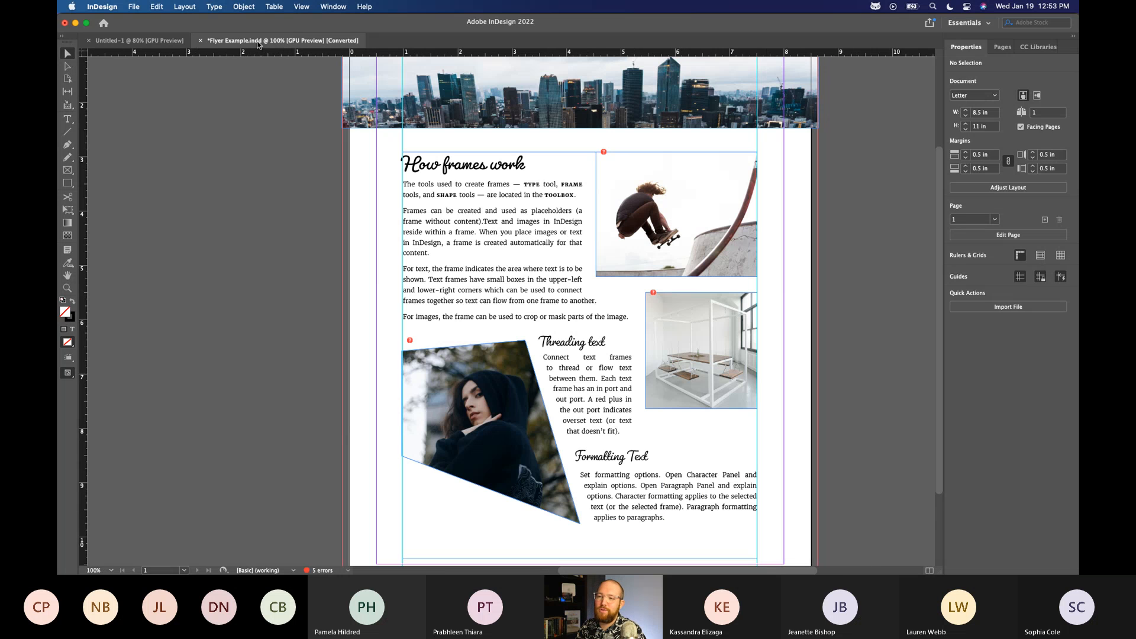
pyautogui.click(148, 45)
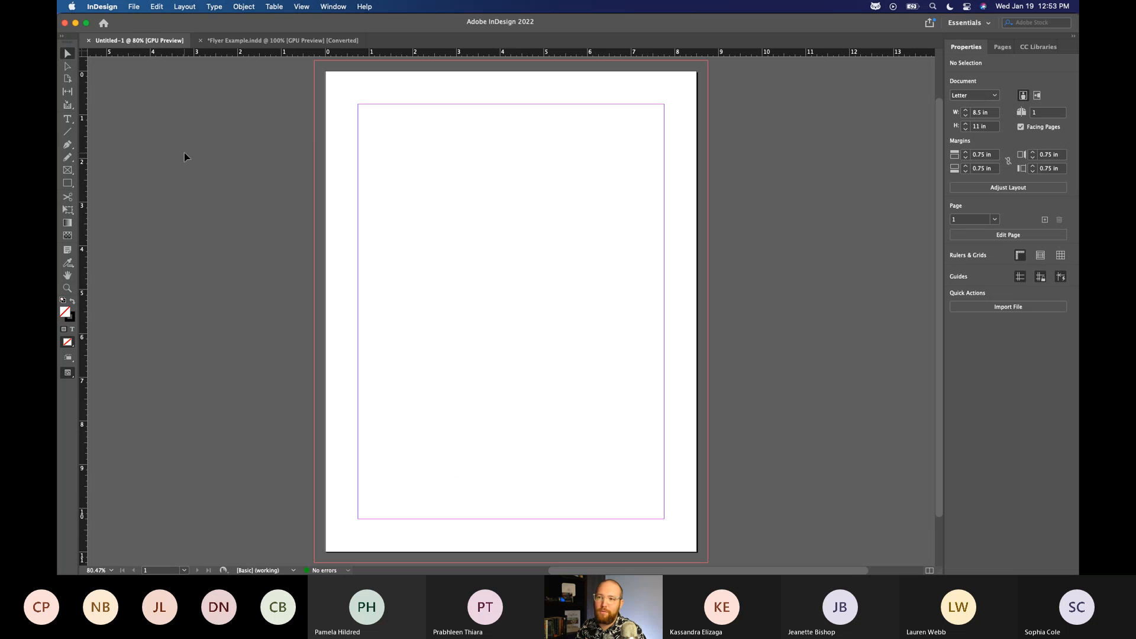
# Try viewing the flyer side by side with the blank document, regroup both in one window, and return to the blank document.
pyautogui.moveTo(229, 37); pyautogui.dragTo(944, 257)
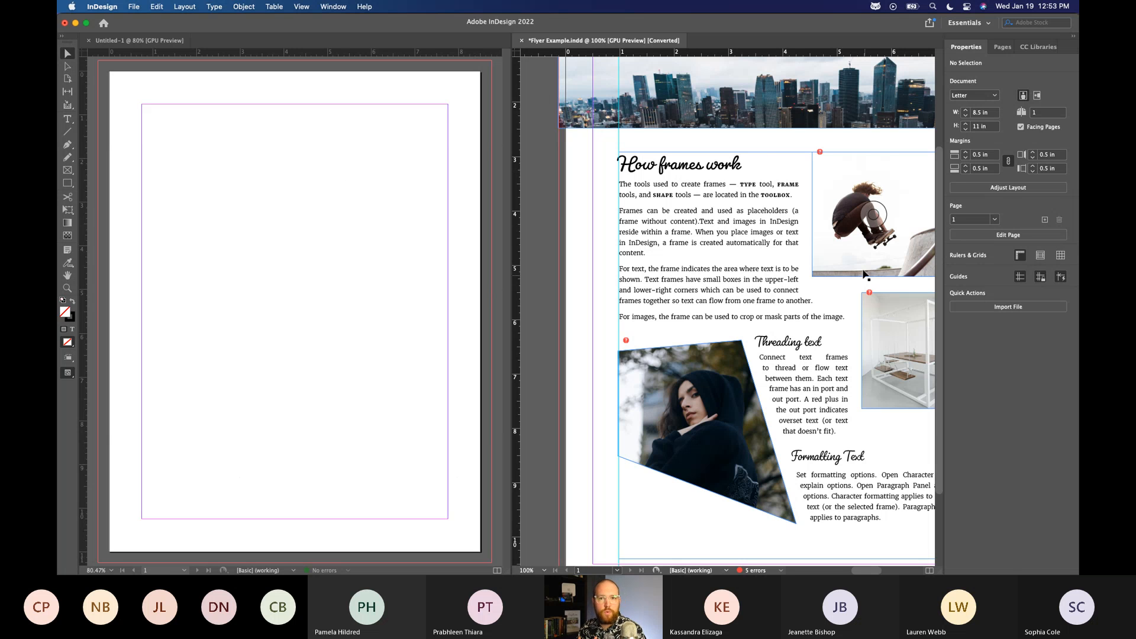
pyautogui.moveTo(609, 41); pyautogui.dragTo(267, 41)
pyautogui.click(139, 40)
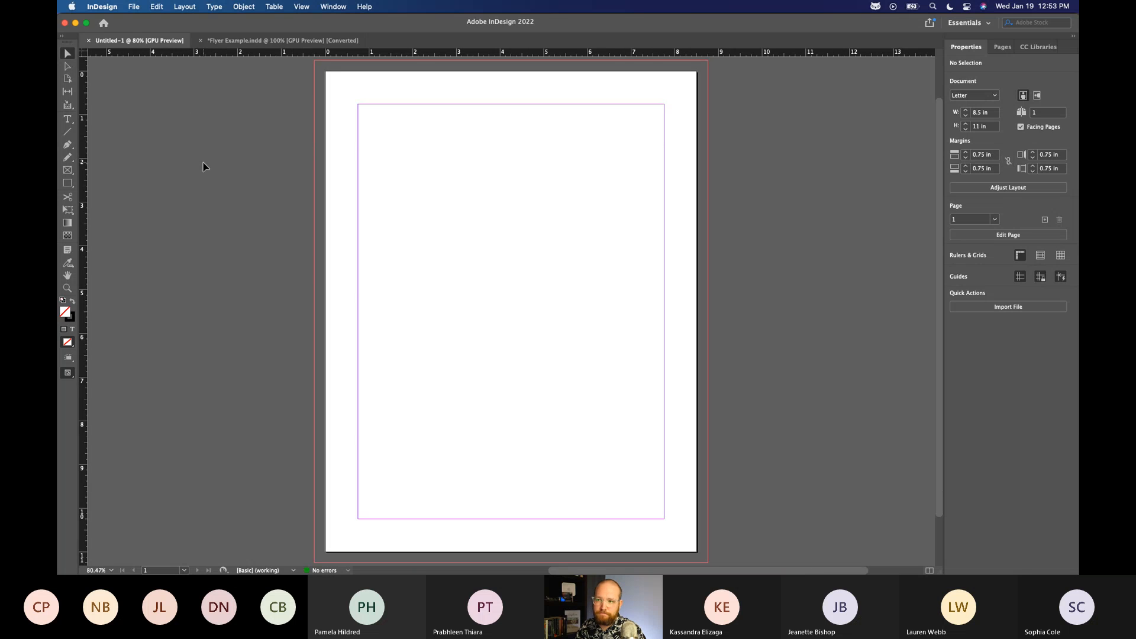
pyautogui.click(133, 7)
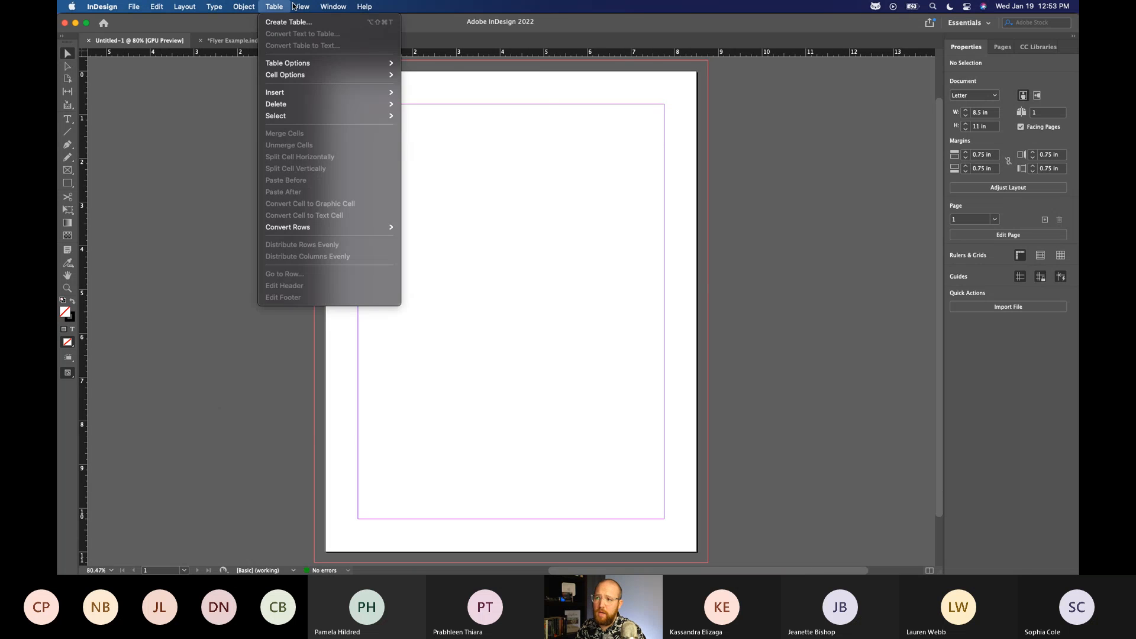
pyautogui.moveTo(133, 6)
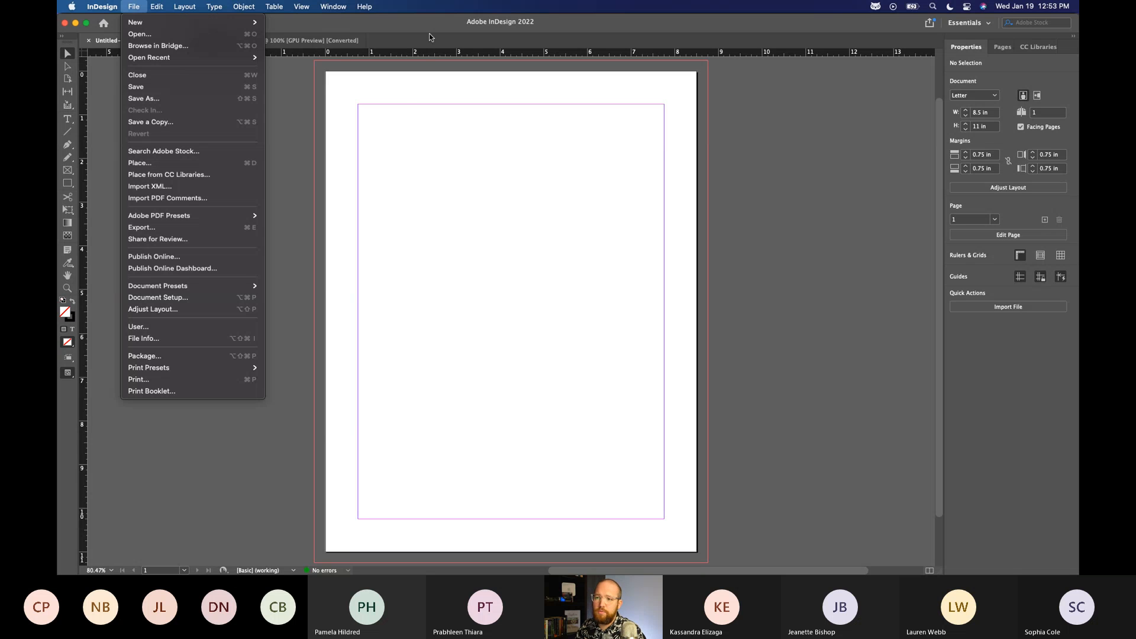
pyautogui.moveTo(229, 12)
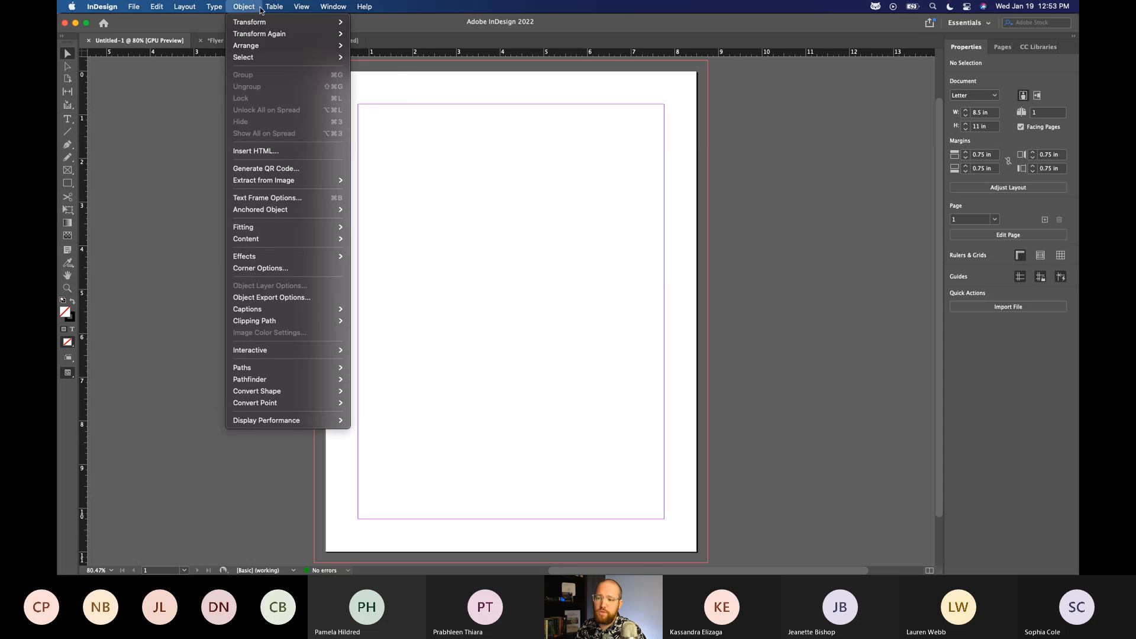
pyautogui.moveTo(284, 13)
pyautogui.click(205, 122)
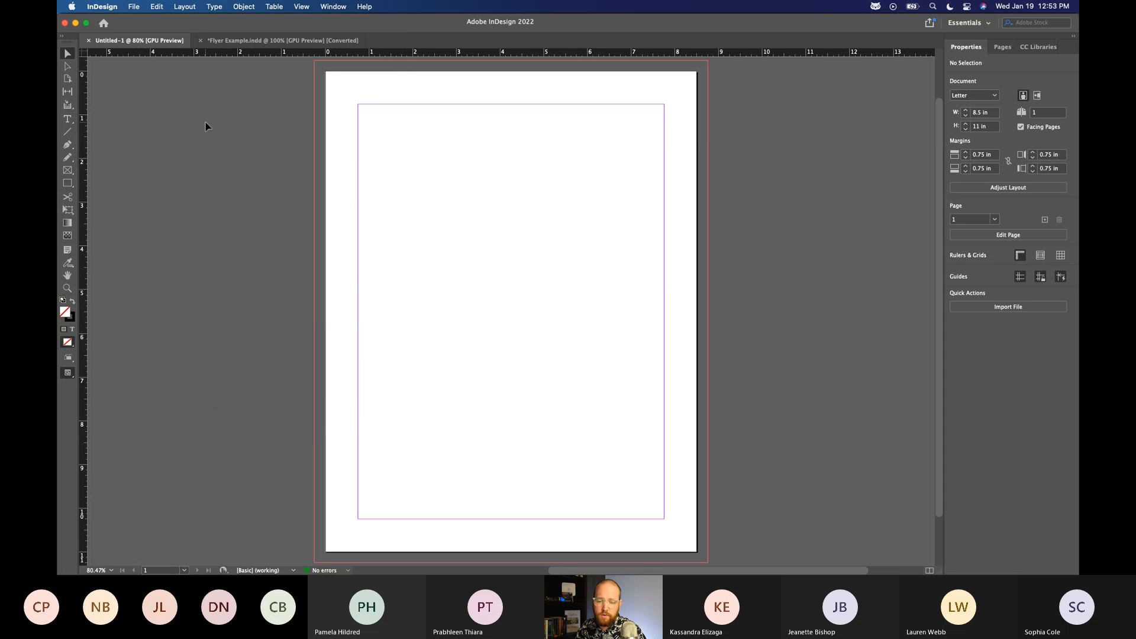
pyautogui.scroll(-1, 228, 182)
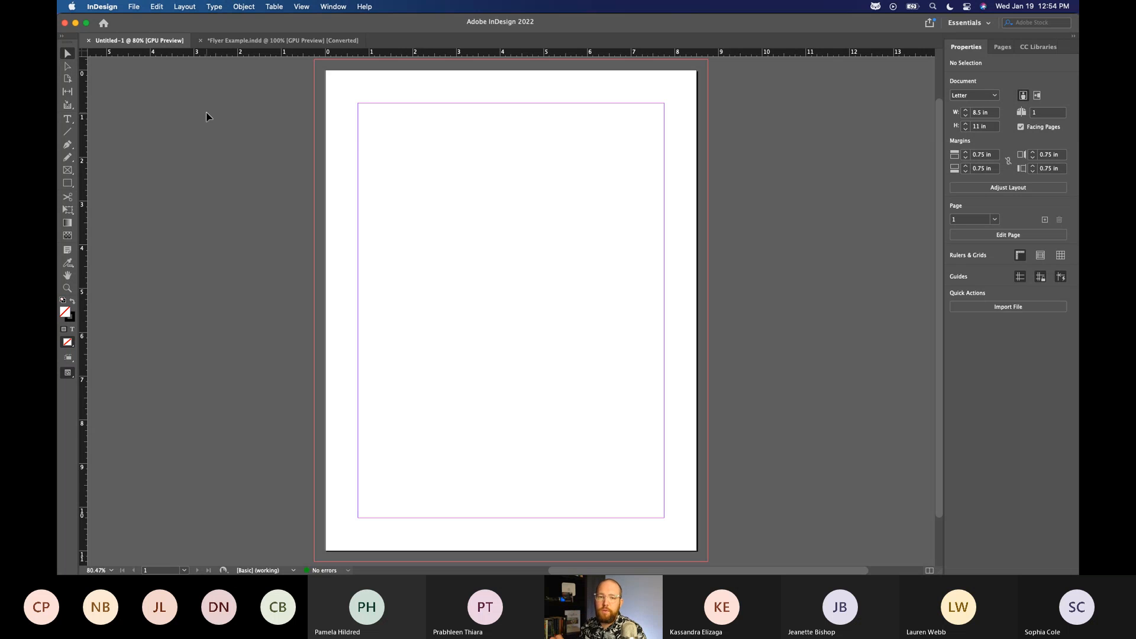
# Try the Direct Selection and Page tools, view the page's margins and columns settings, and return to the Selection tool.
pyautogui.press('a')
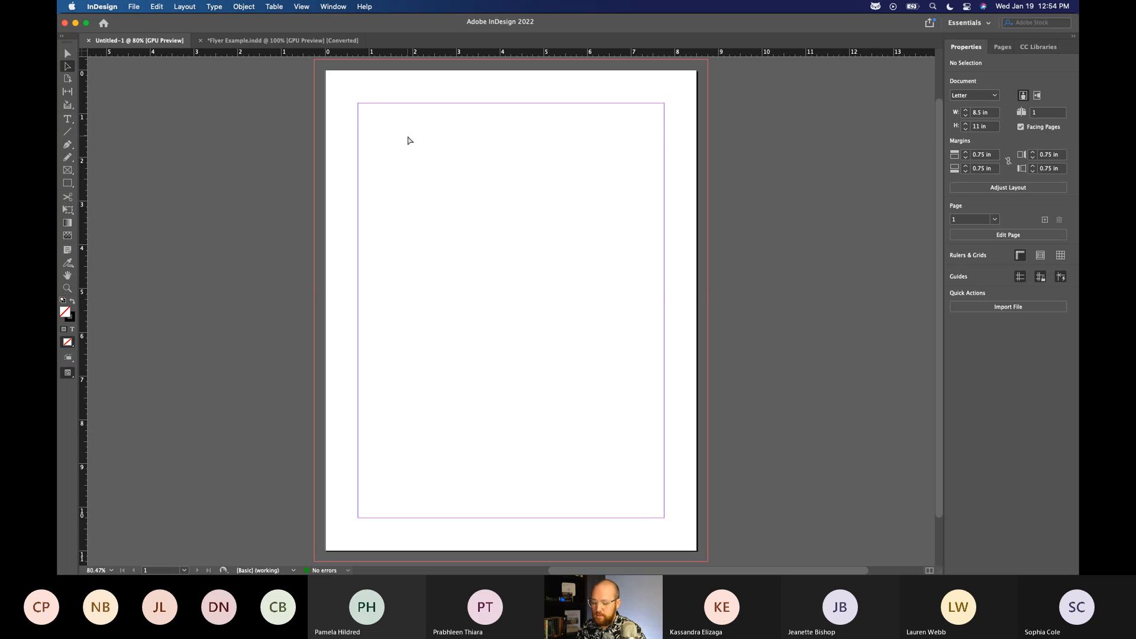
pyautogui.press('v')
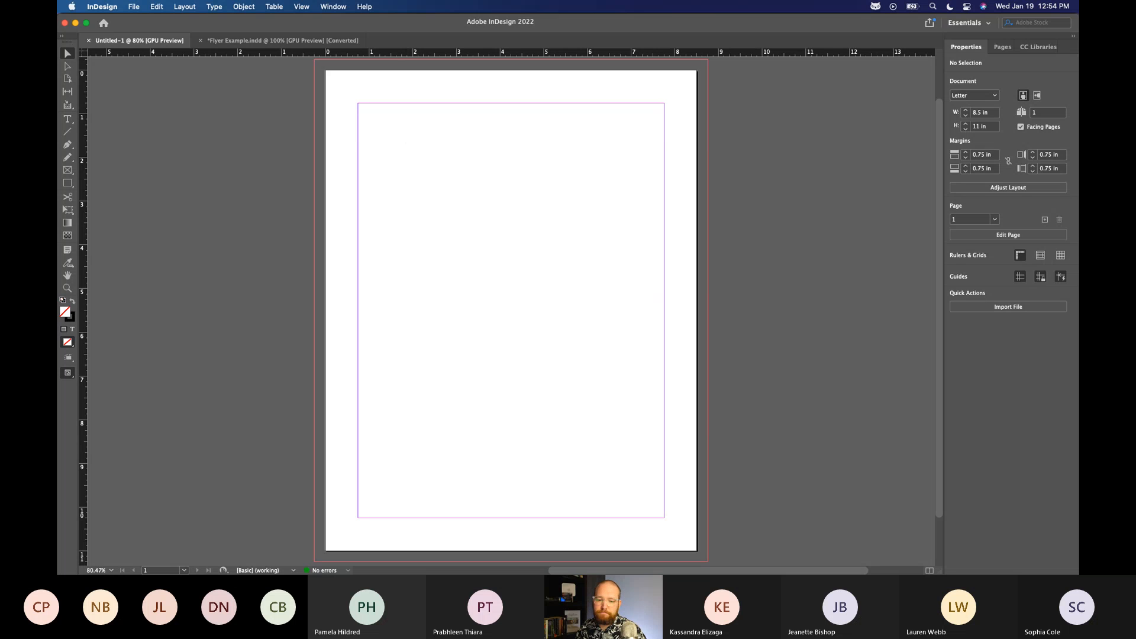
pyautogui.click(69, 80)
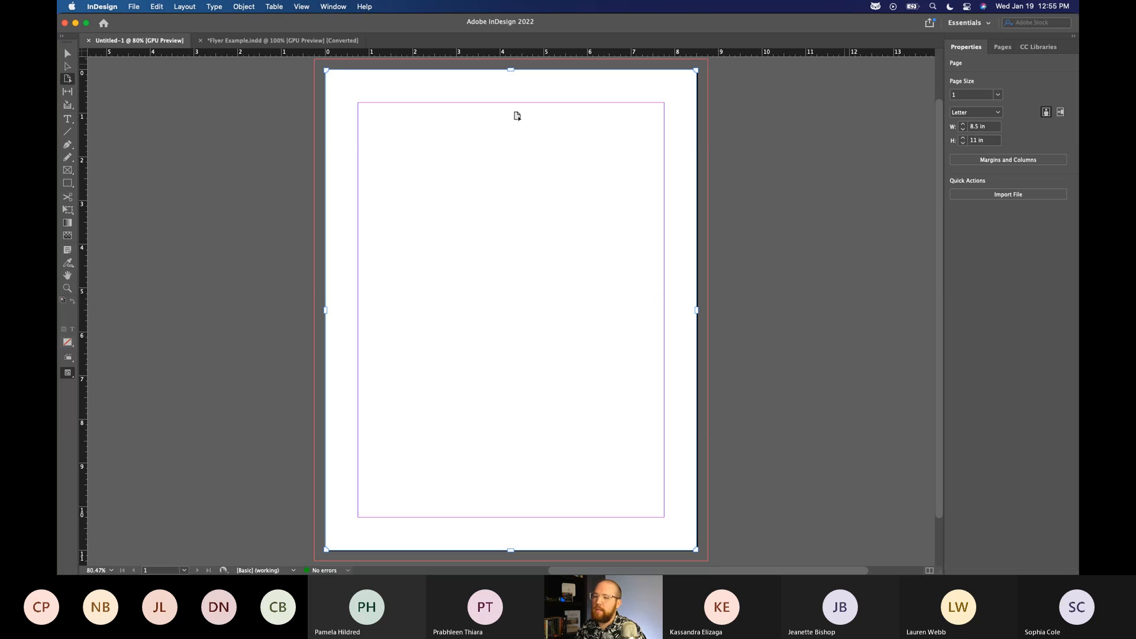
pyautogui.click(1008, 160)
pyautogui.click(667, 227)
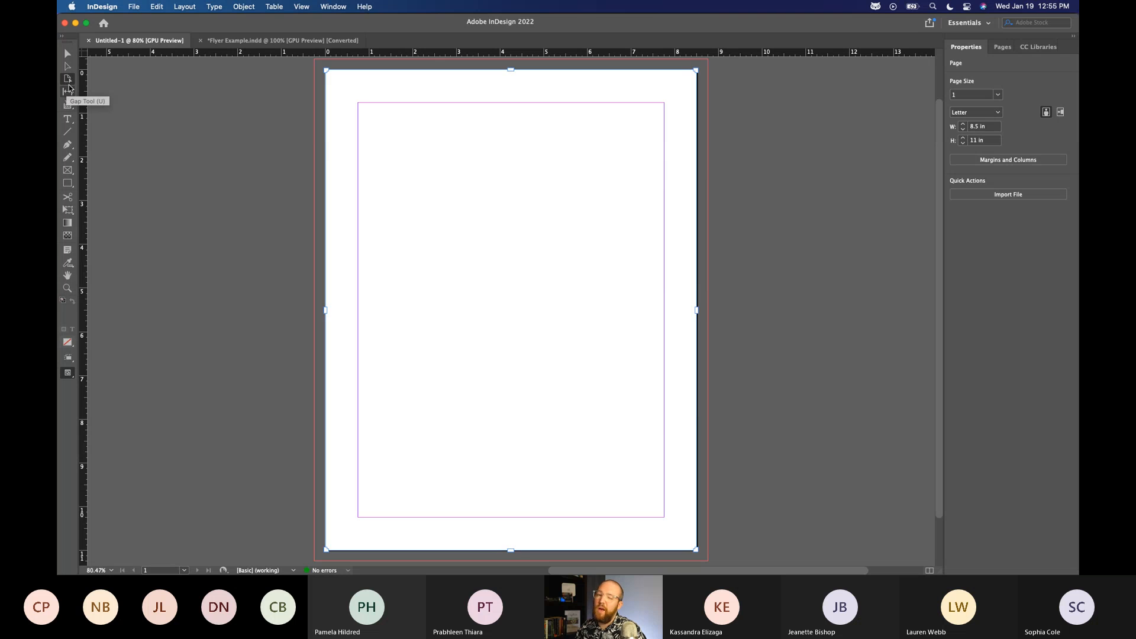
pyautogui.click(68, 53)
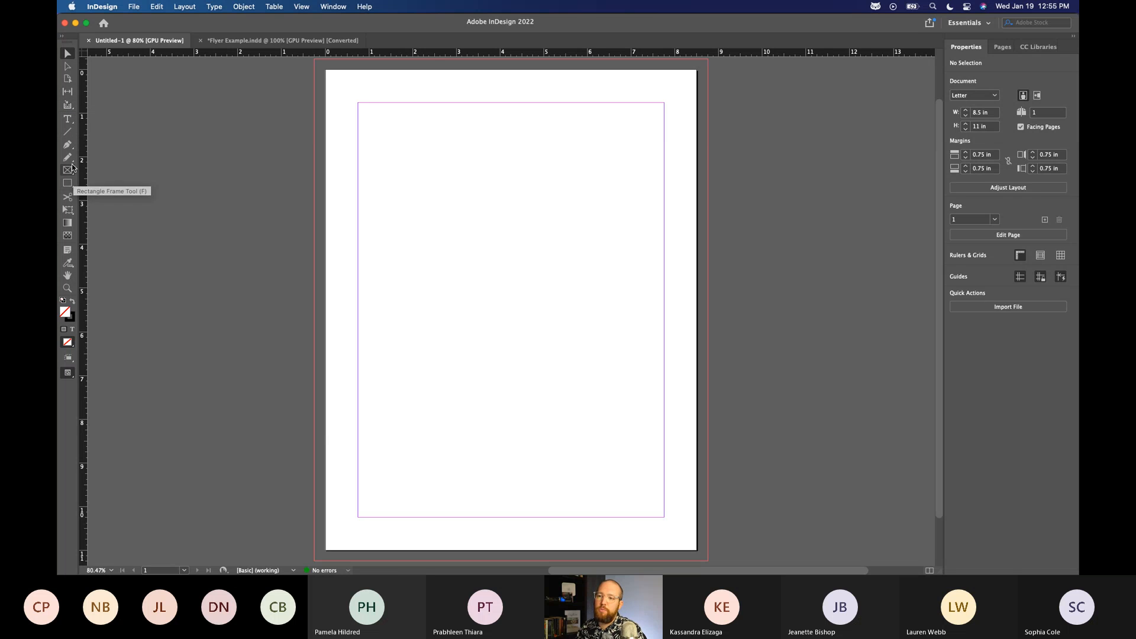
# Look over the drawing tools and the variants of the Rectangle Frame and Rectangle tools, leaving the Rectangle tool active.
pyautogui.click(68, 134)
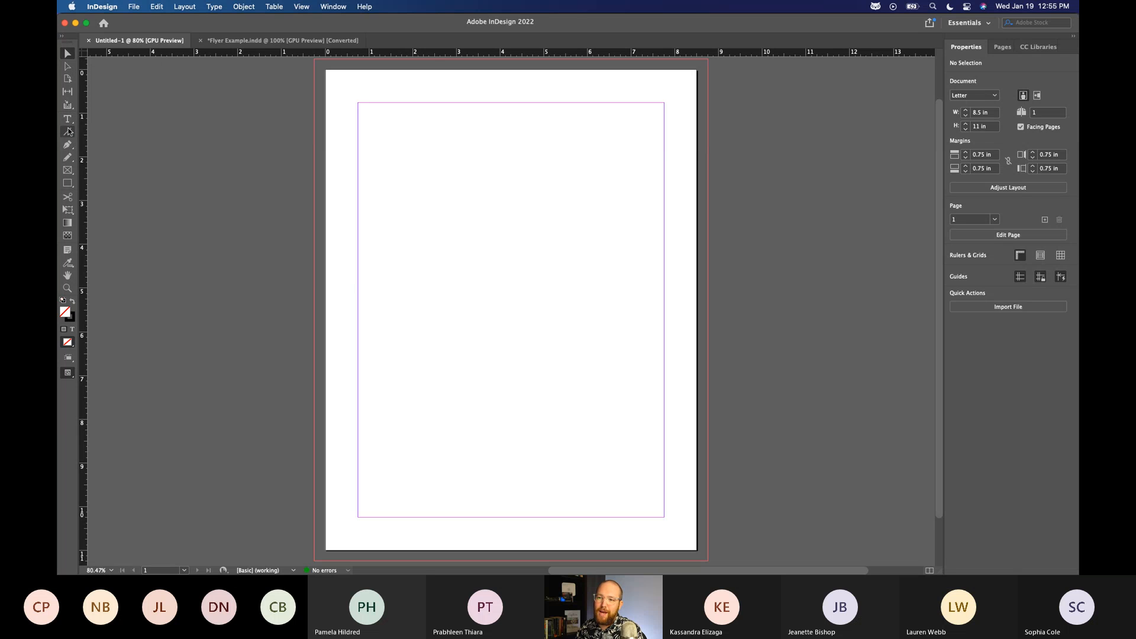
pyautogui.click(70, 160)
pyautogui.click(69, 171)
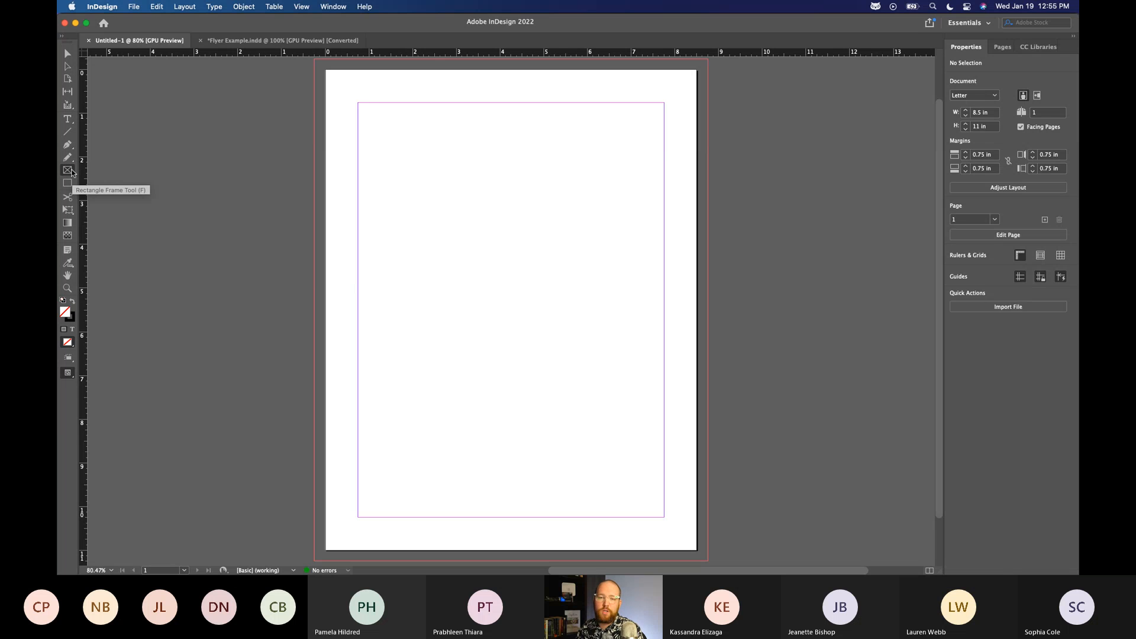
pyautogui.click(69, 170)
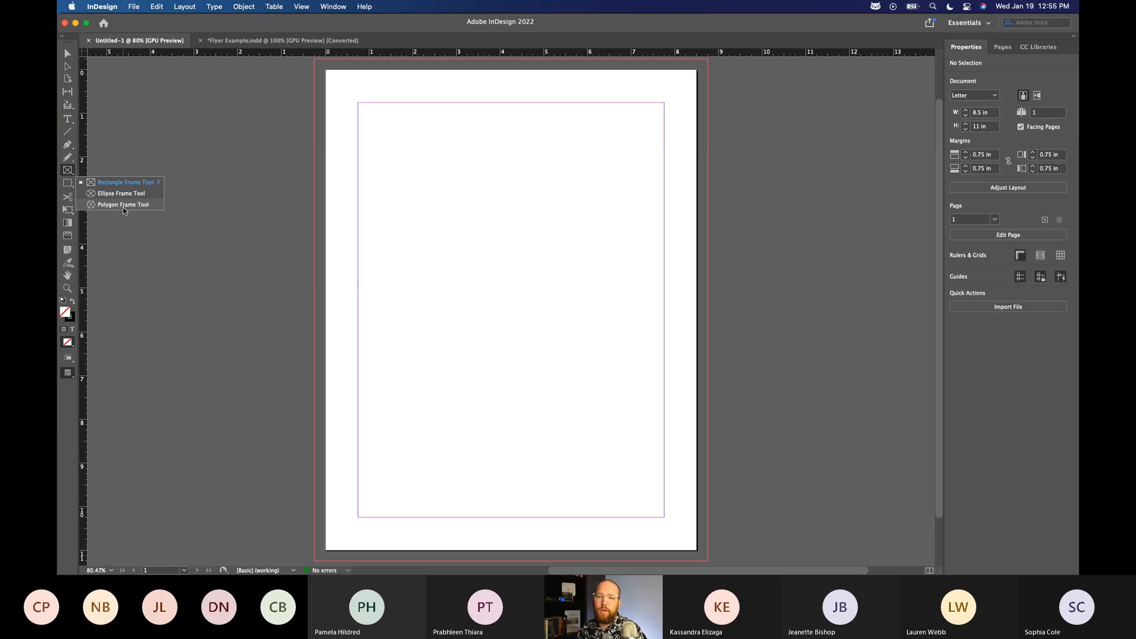
pyautogui.click(68, 183)
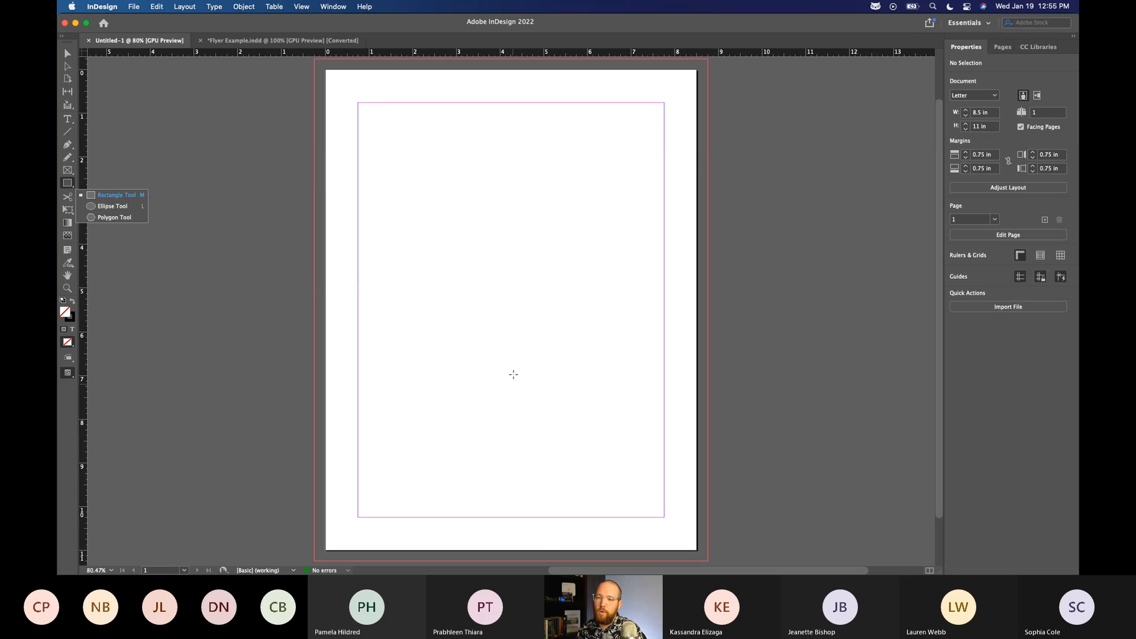
pyautogui.click(68, 186)
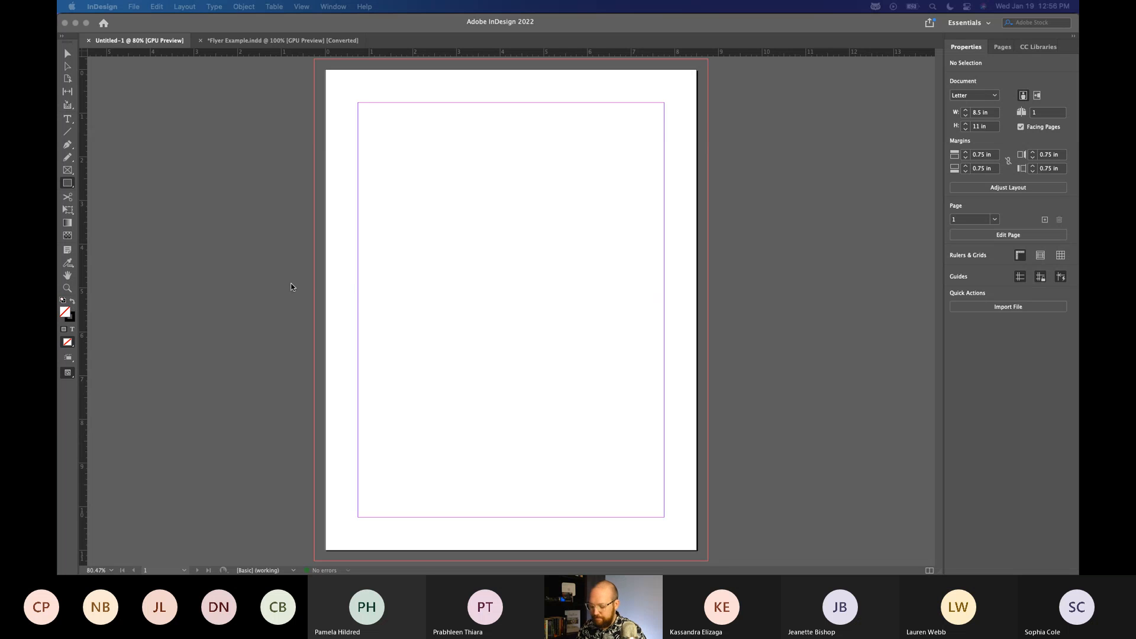
pyautogui.press('super+space')
pyautogui.write('zppm')
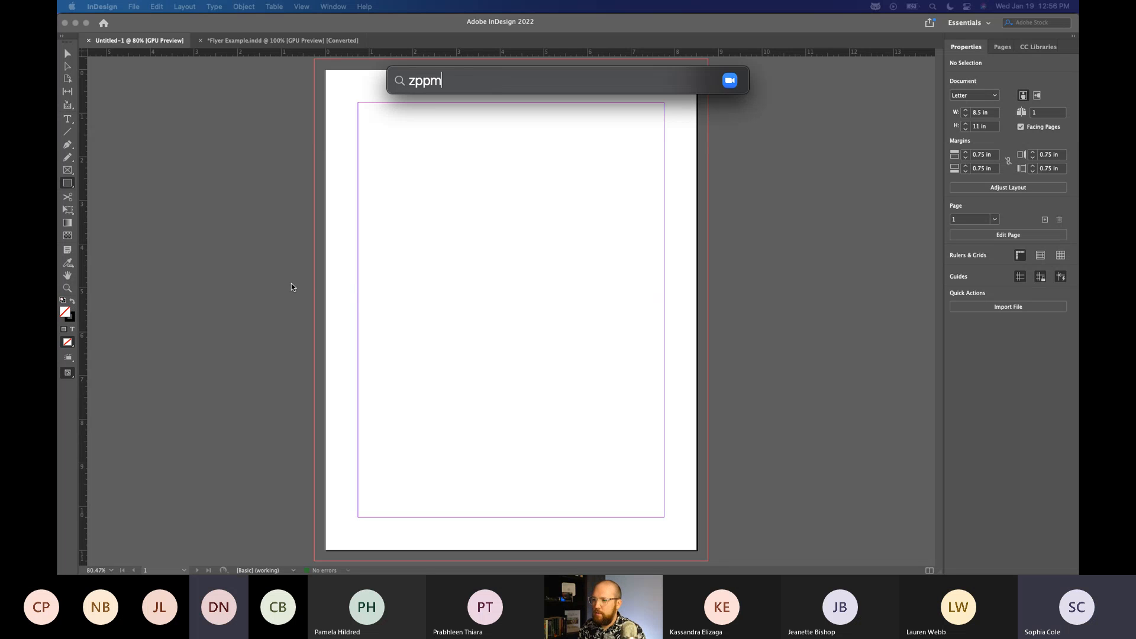
pyautogui.press('BackSpace')
pyautogui.press('BackSpace')
pyautogui.press('BackSpace')
pyautogui.press('BackSpace')
pyautogui.write('zoom')
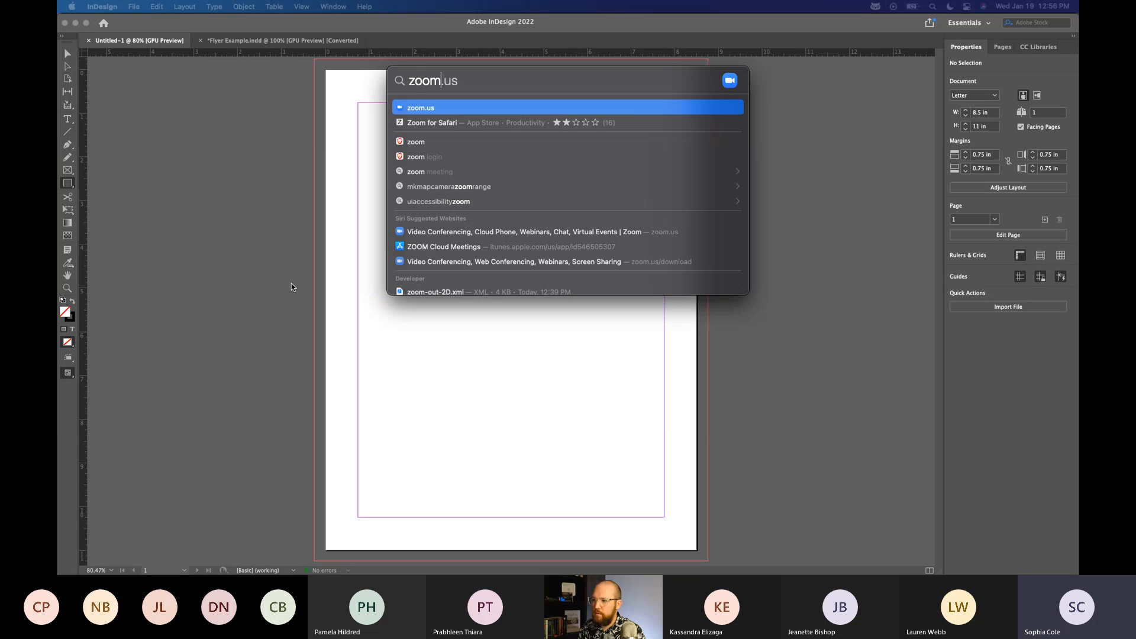
pyautogui.write(' tool')
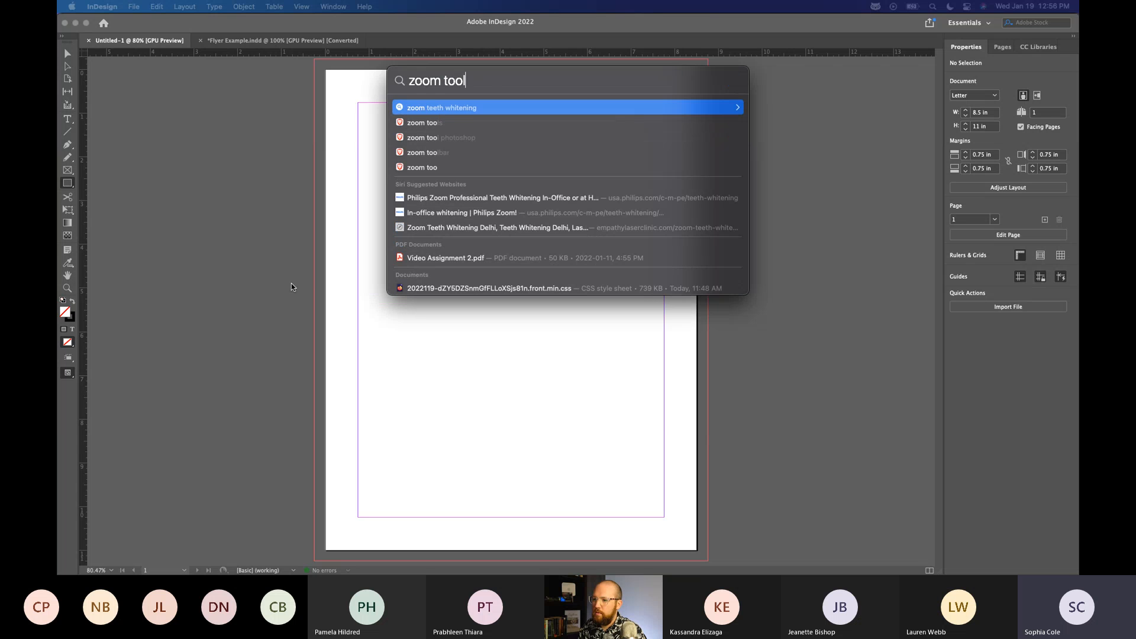
# Switch to the Accessibility settings in System Preferences and open the Zoom options.
pyautogui.press('super+a')
pyautogui.write('acces')
pyautogui.press('Return')
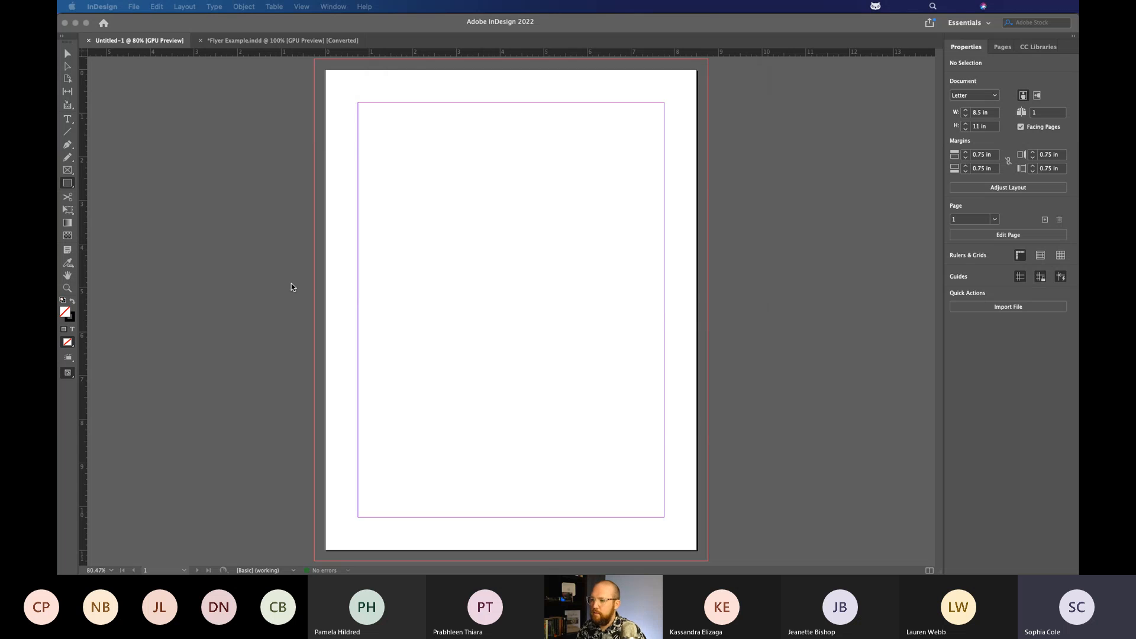
pyautogui.click(655, 138)
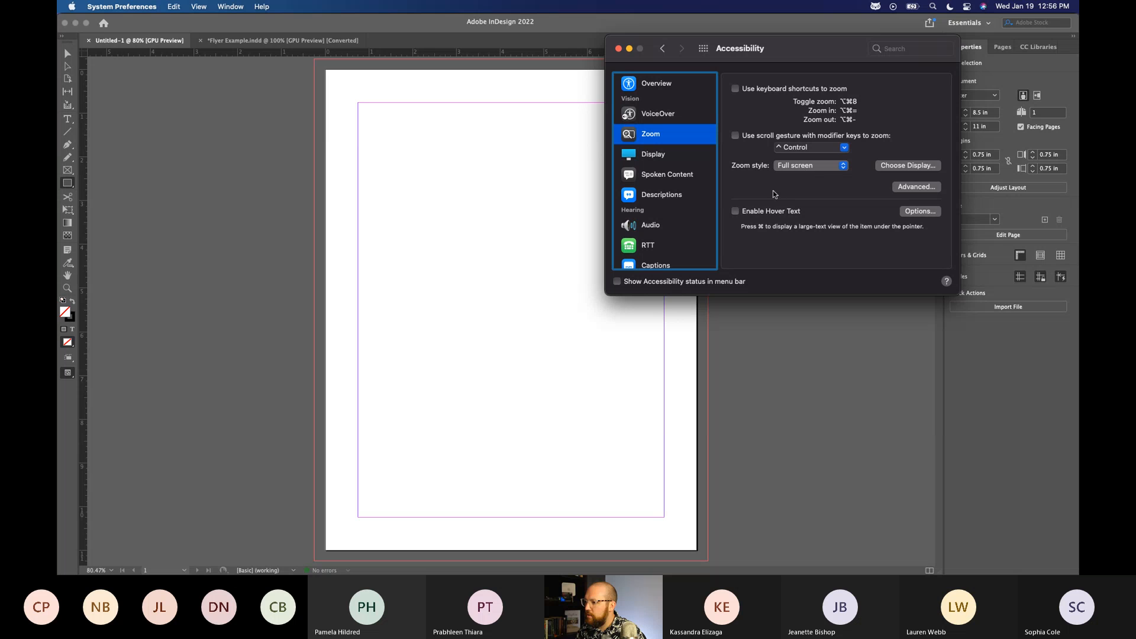
# Try Hover Text, disable it, enable keyboard shortcuts to zoom, and switch back to InDesign.
pyautogui.click(770, 213)
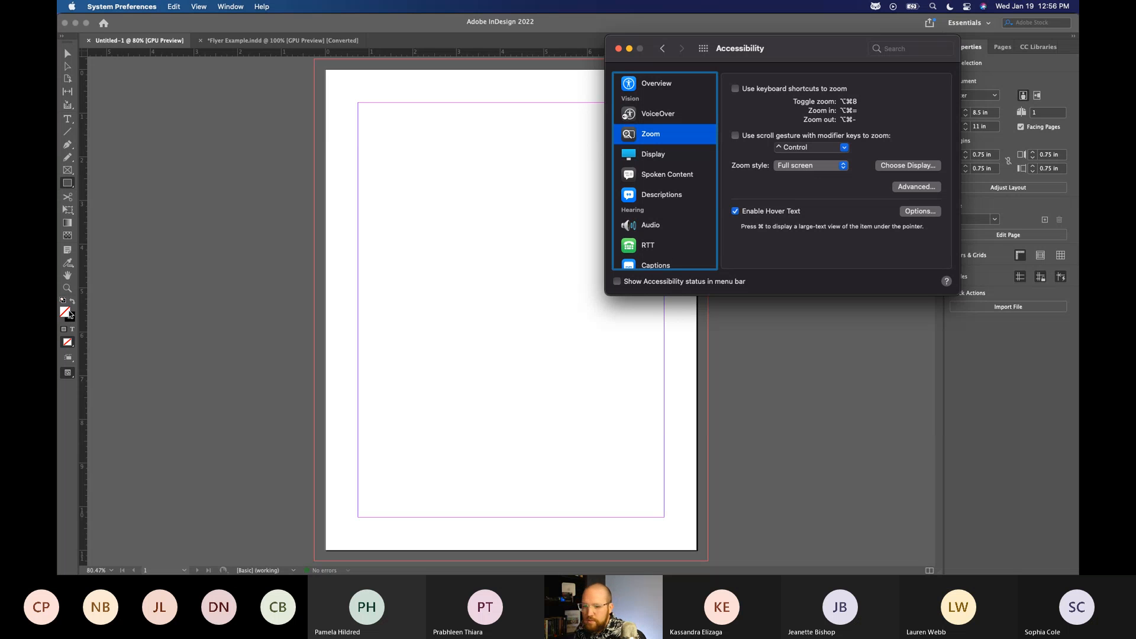
pyautogui.click(764, 211)
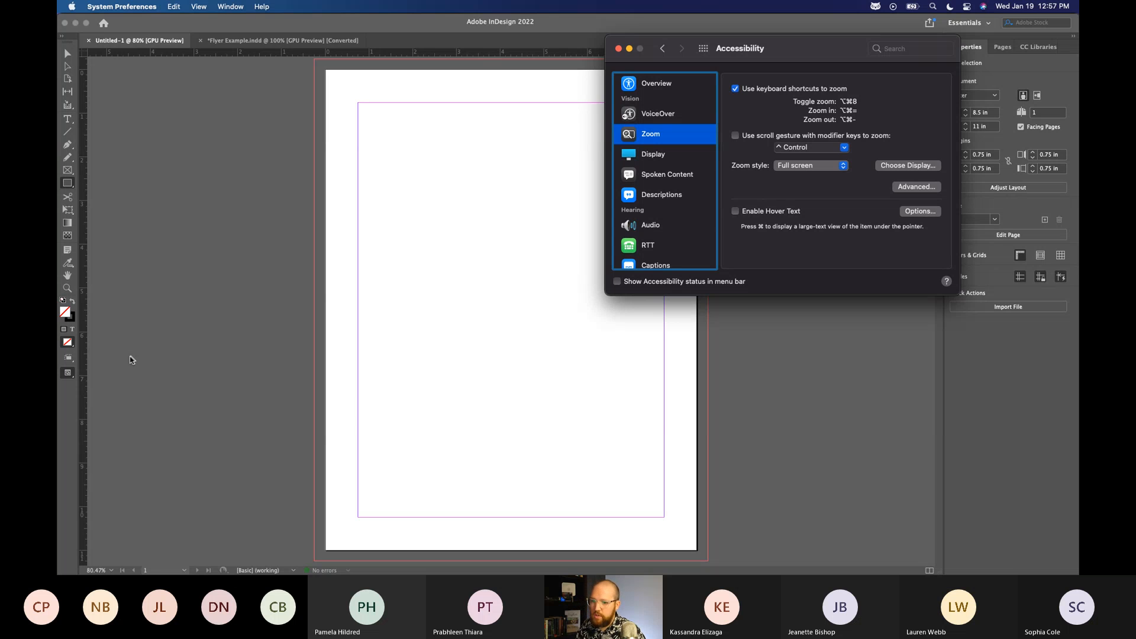
pyautogui.click(192, 373)
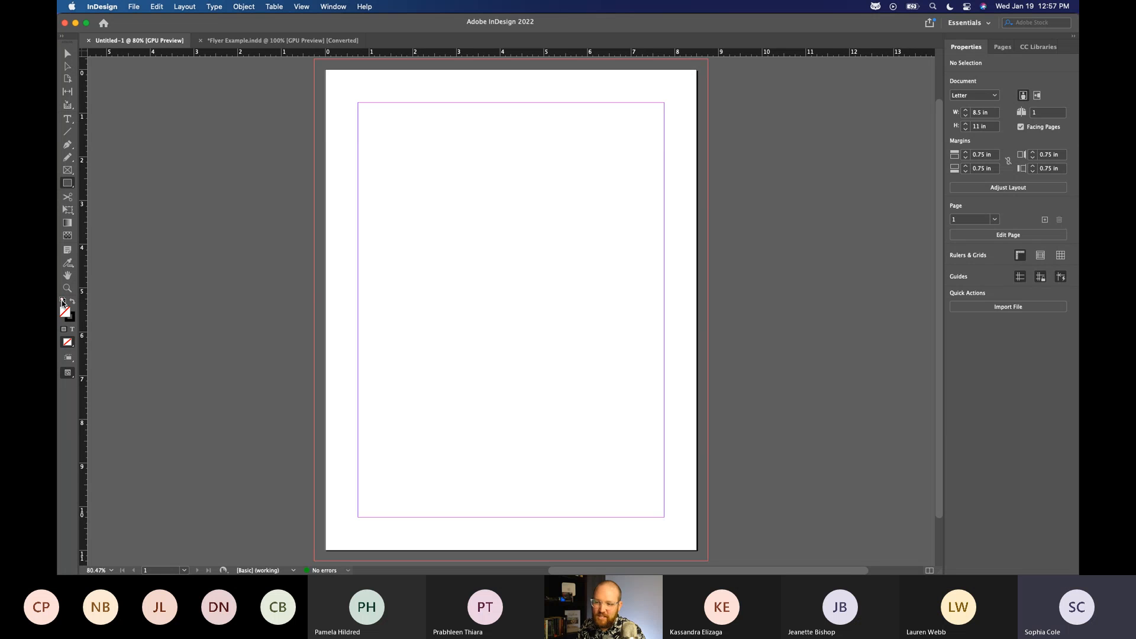
# Switch back to System Preferences, look over the Display and Zoom accessibility options, and close the window.
pyautogui.hotkey('ctrl', 'Up')
pyautogui.click(998, 144)
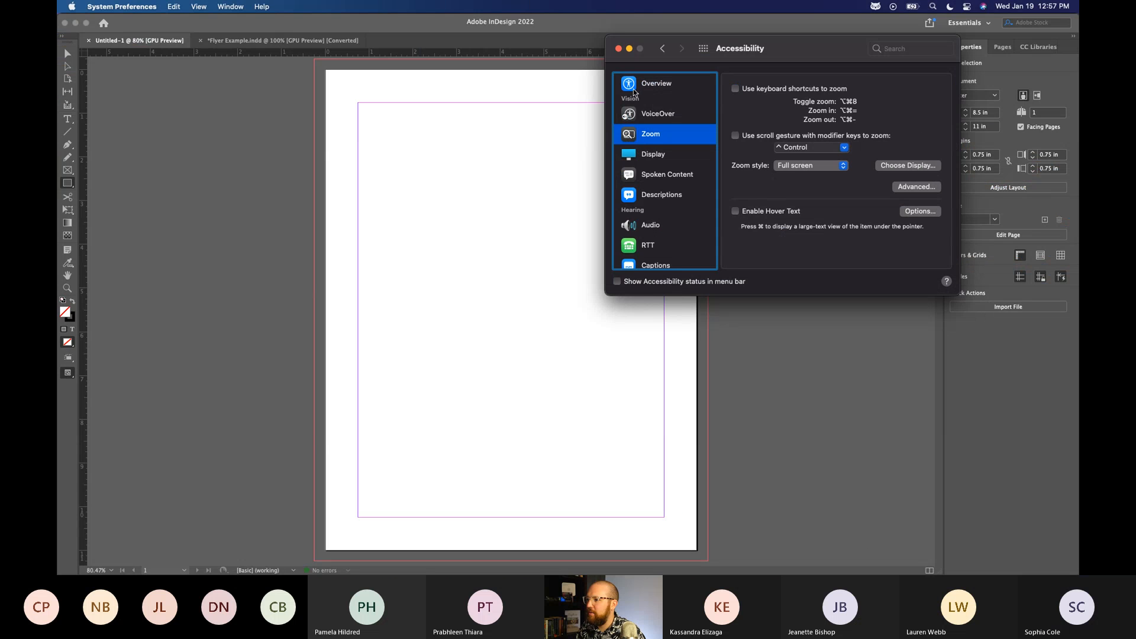
pyautogui.click(641, 152)
pyautogui.click(645, 134)
pyautogui.click(619, 48)
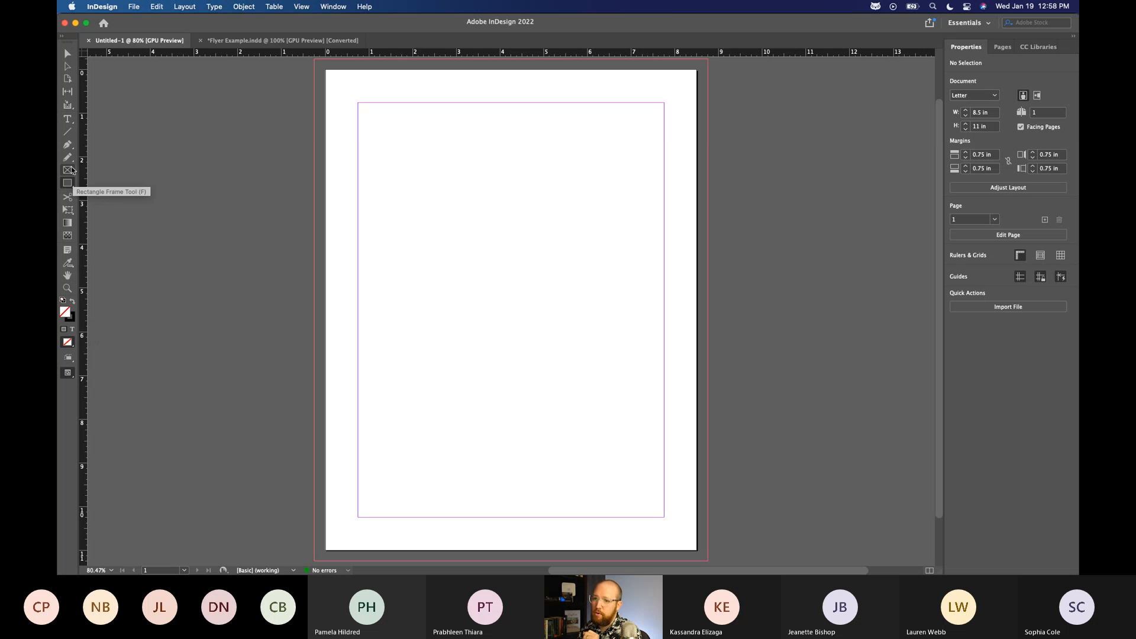
# Draw a rectangle about 5.85 in wide and 3.64 in high in the page's upper half and fill it with green.
pyautogui.moveTo(381, 178); pyautogui.dragTo(637, 338)
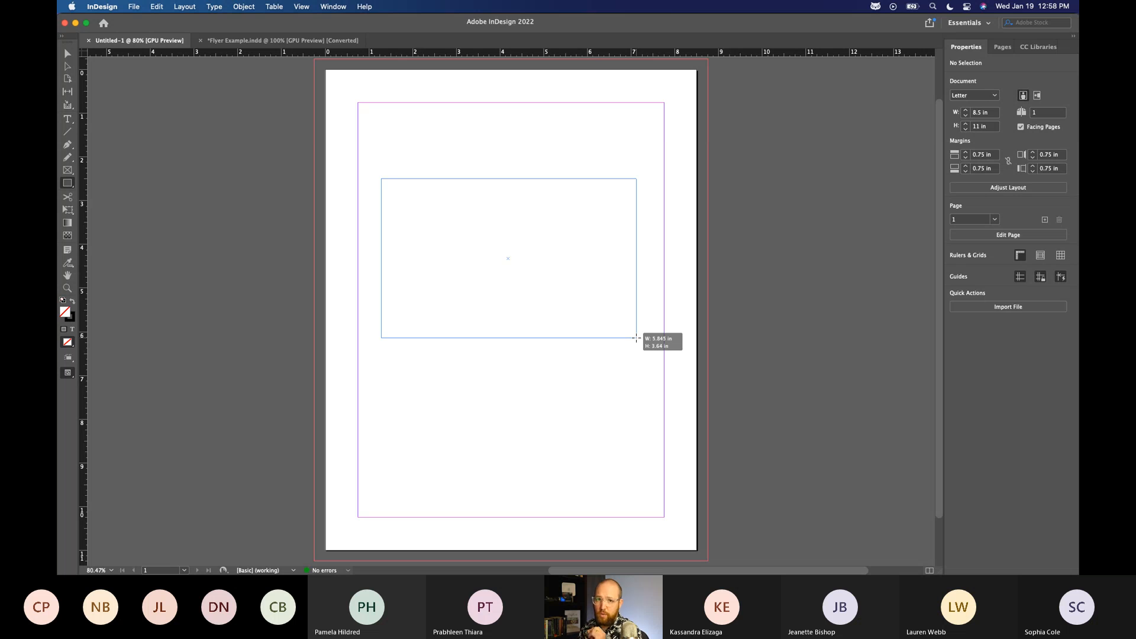
pyautogui.moveTo(636, 338); pyautogui.dragTo(636, 338)
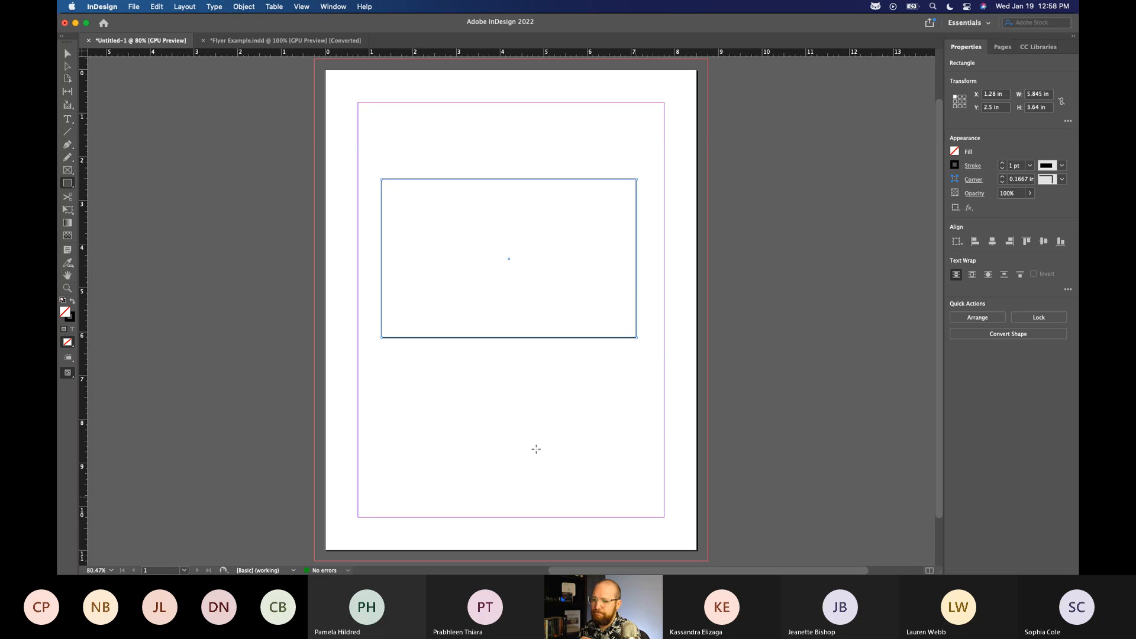
pyautogui.doubleClick(70, 317)
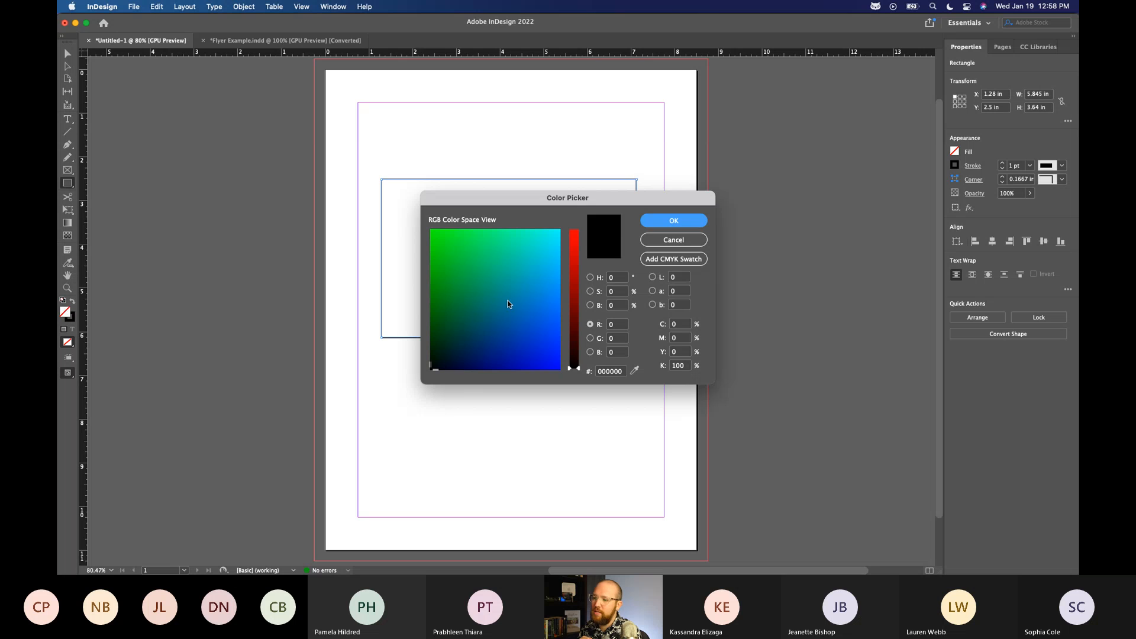
pyautogui.click(460, 238)
pyautogui.click(674, 220)
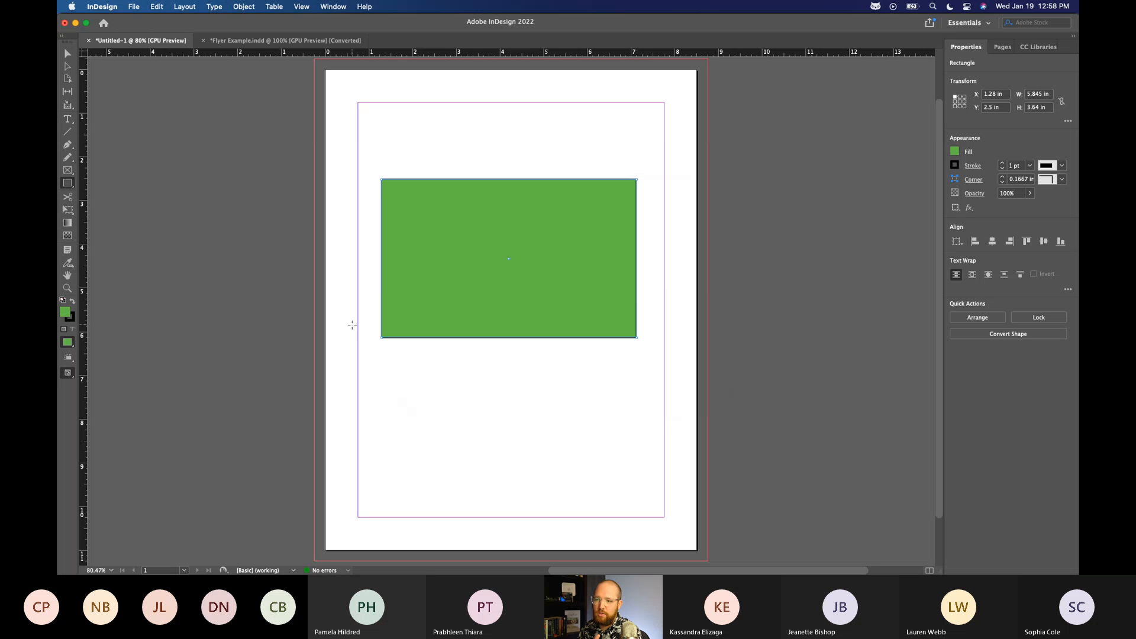
# Set the rectangle's stroke colour to blue 0058a4 and recheck it in the Color Picker without further changes.
pyautogui.click(73, 320)
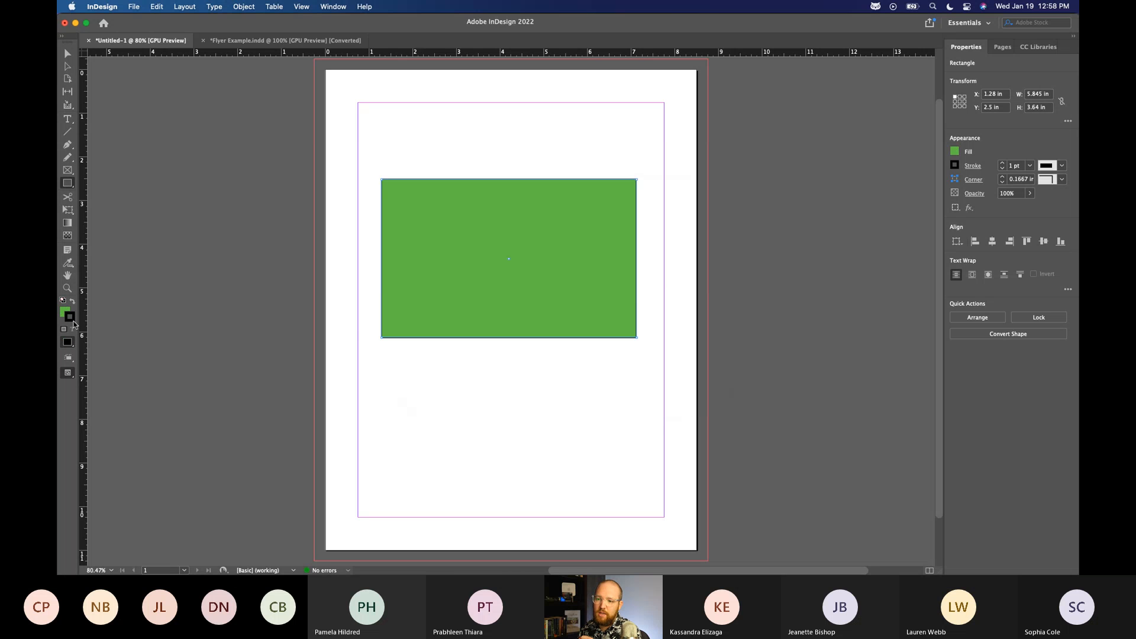
pyautogui.doubleClick(73, 319)
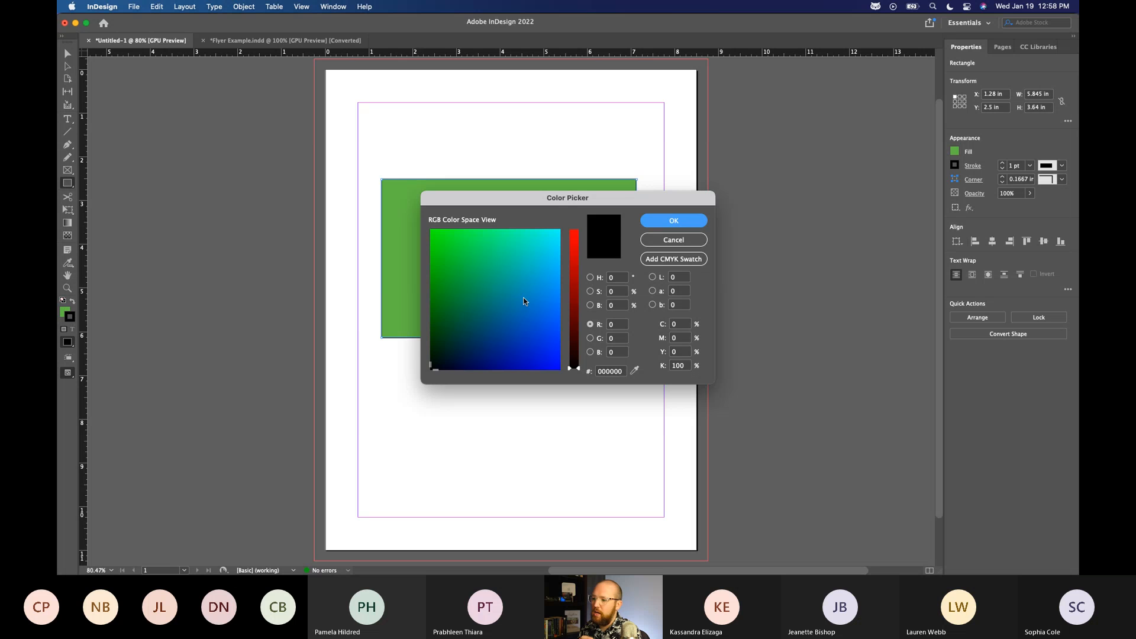
pyautogui.click(513, 321)
pyautogui.press('Return')
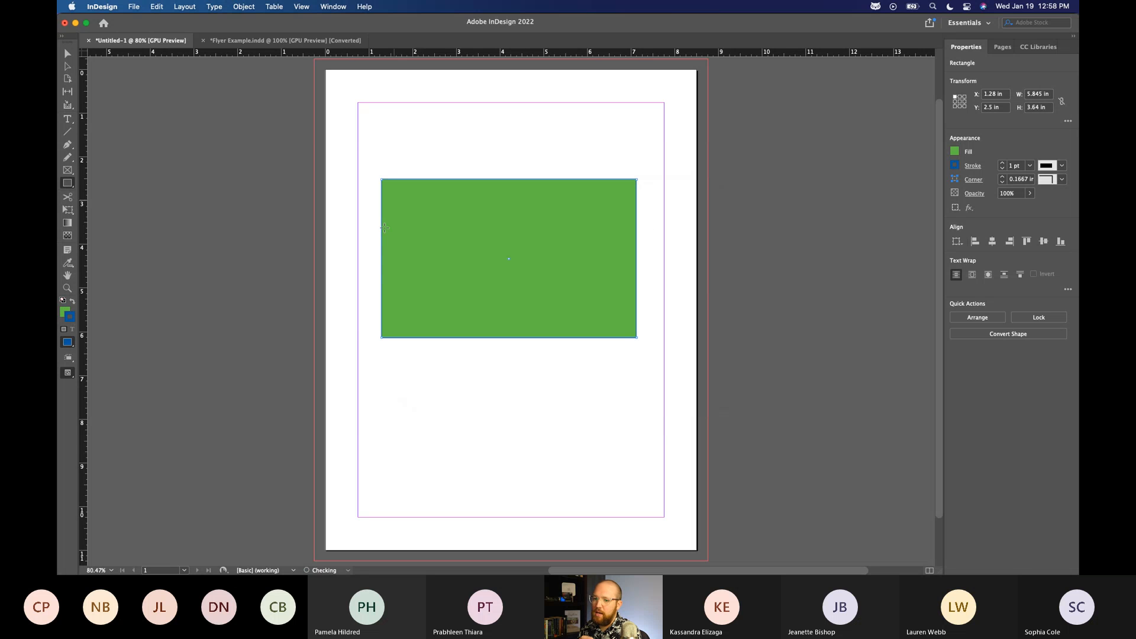
pyautogui.doubleClick(73, 320)
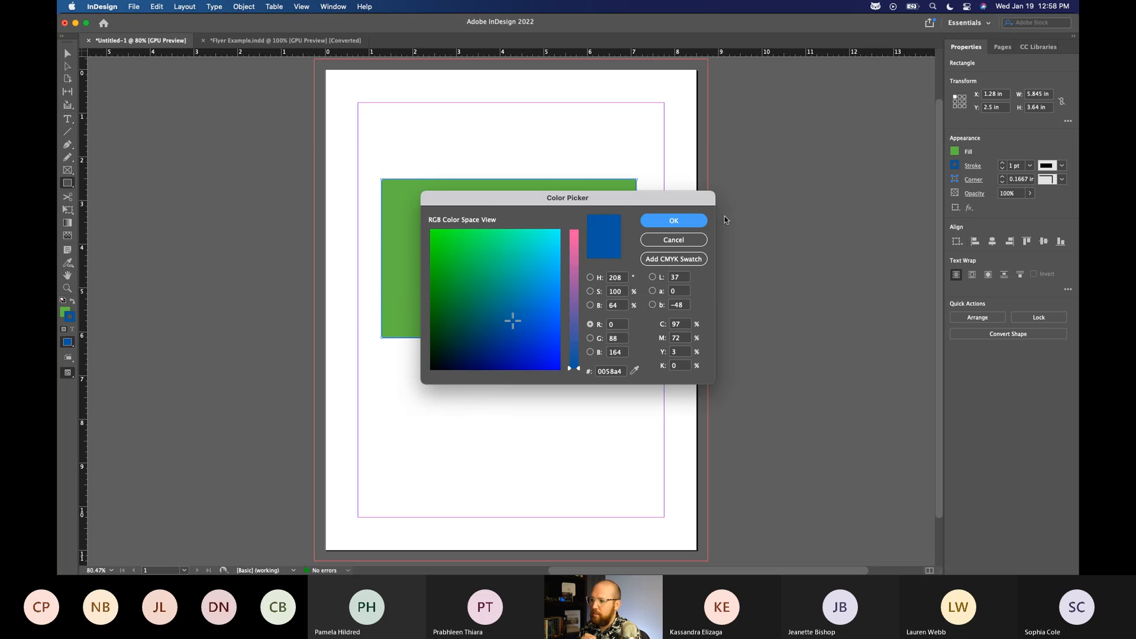
pyautogui.click(665, 239)
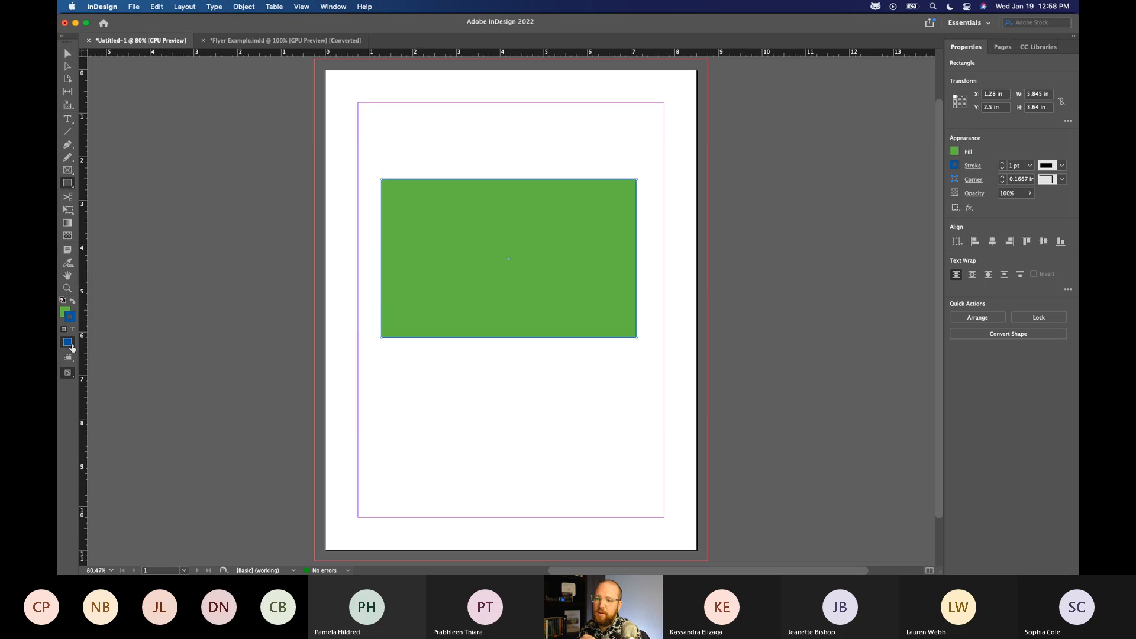
# Remove the rectangle's stroke by applying None to it.
pyautogui.click(71, 345)
pyautogui.click(66, 345)
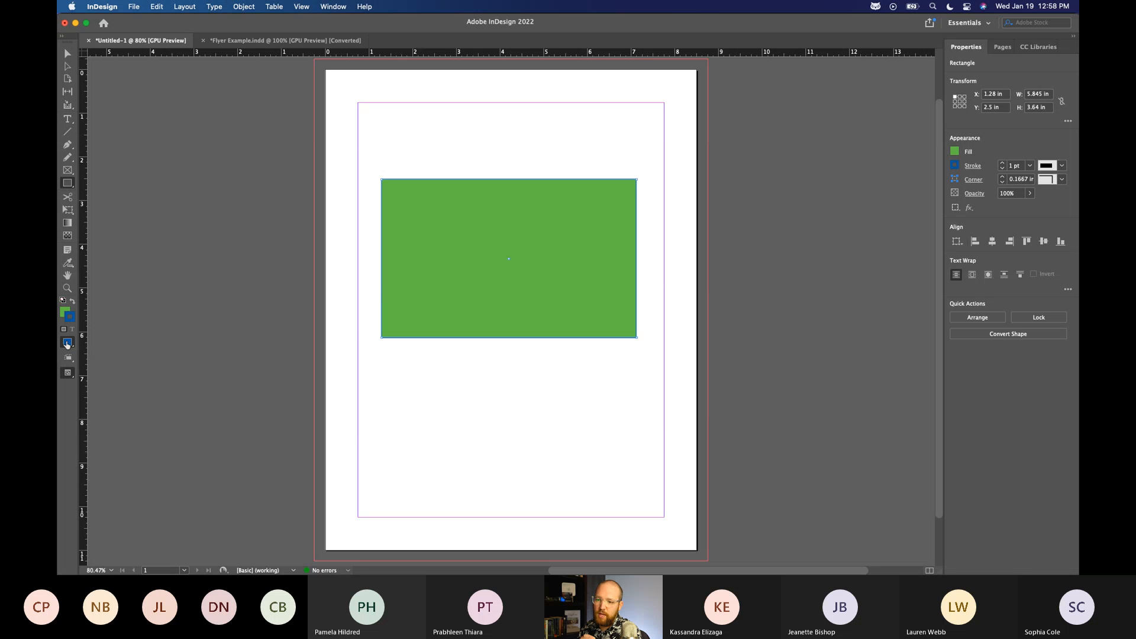
pyautogui.moveTo(67, 346); pyautogui.dragTo(105, 374)
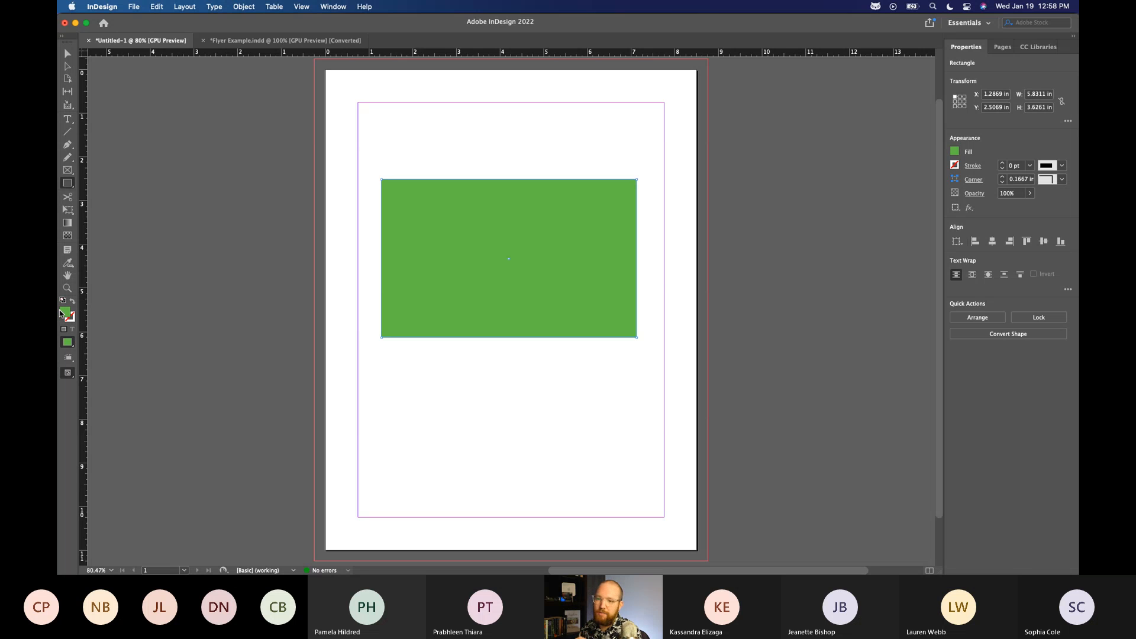
# Try a white fill for the rectangle in the Color Picker with cyan, magenta, yellow and black at 0%.
pyautogui.click(956, 152)
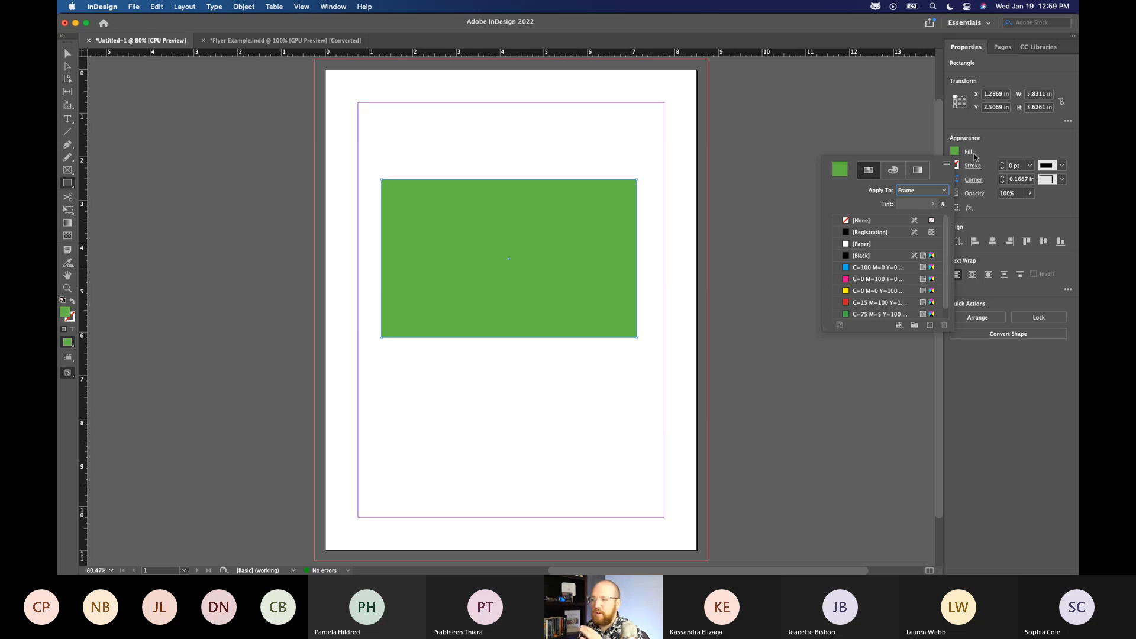
pyautogui.click(69, 317)
pyautogui.doubleClick(69, 316)
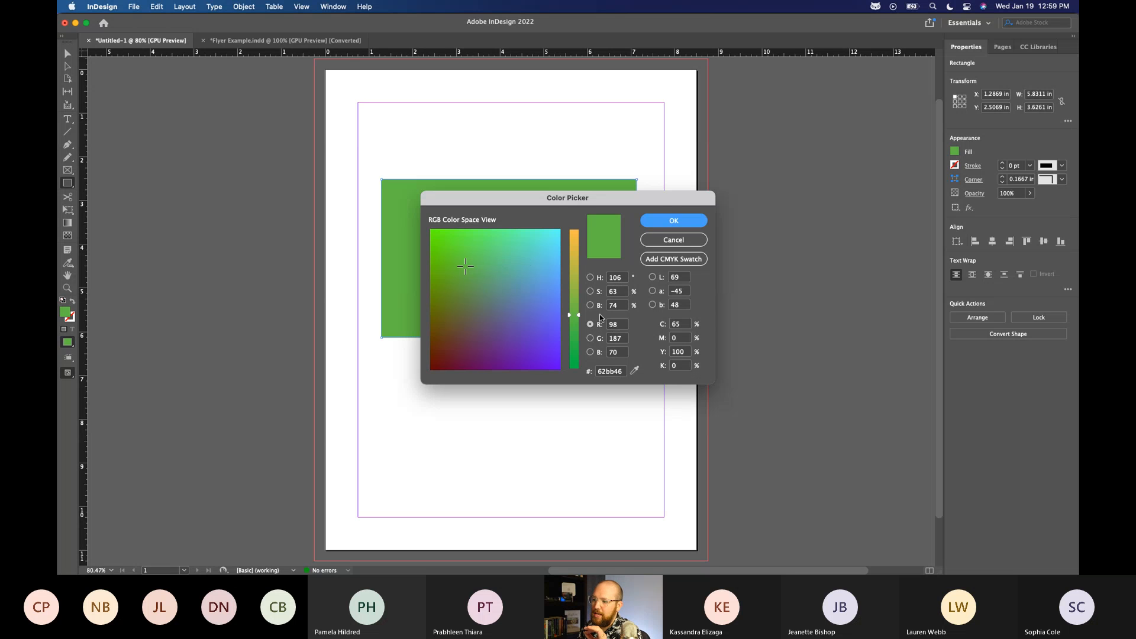
pyautogui.click(685, 328)
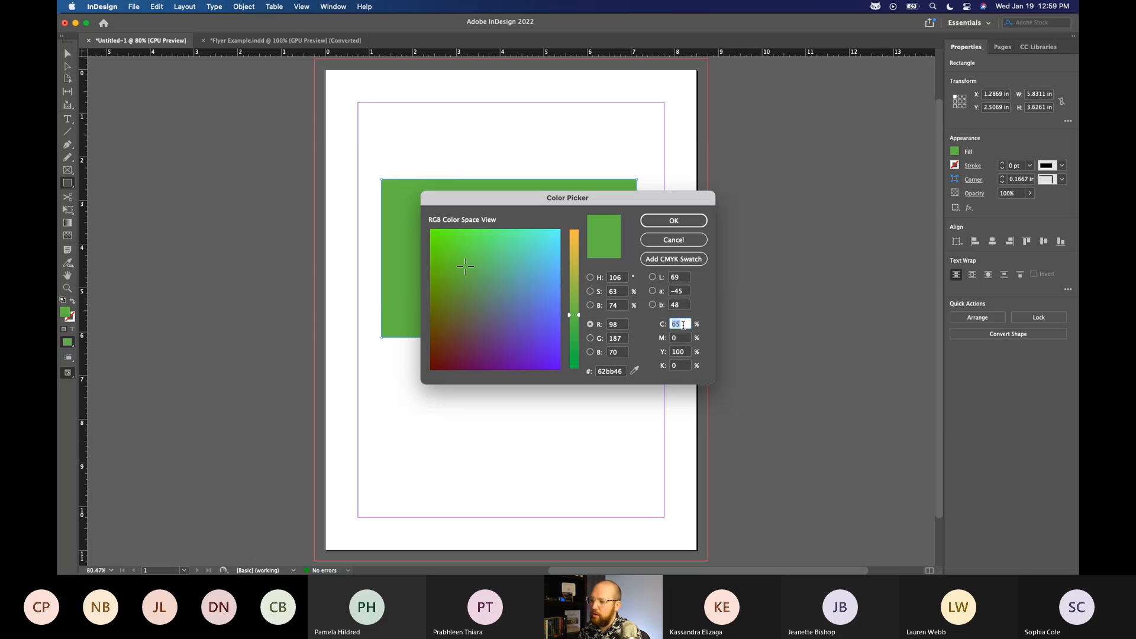
pyautogui.write('0')
pyautogui.press('Tab')
pyautogui.press('Tab')
pyautogui.write('0')
pyautogui.press('Tab')
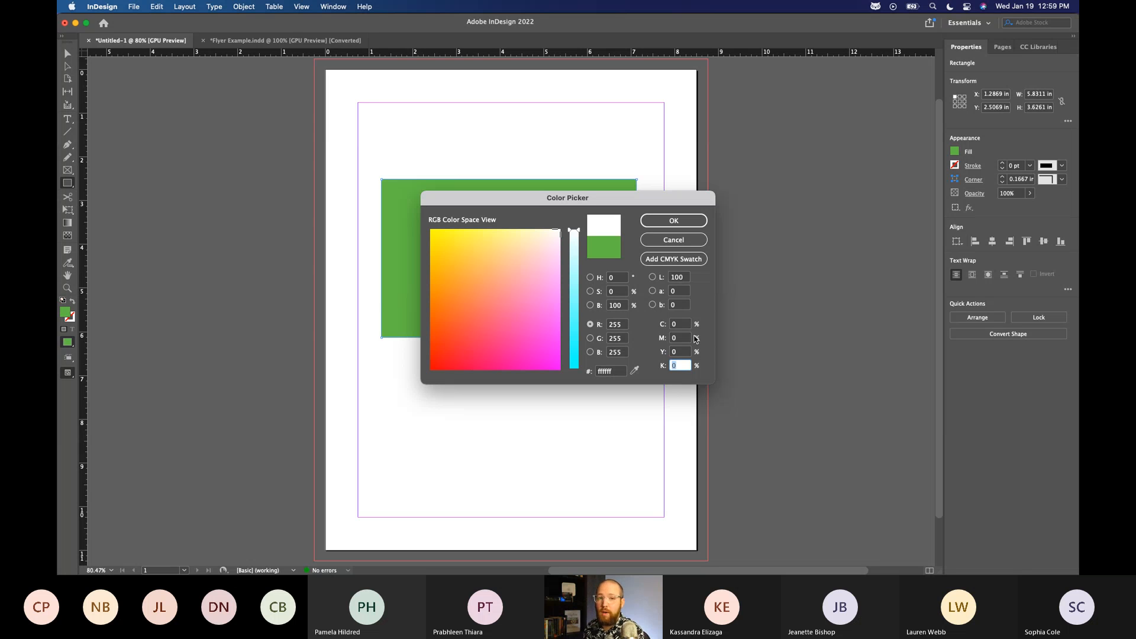
# Enter 100% for cyan, magenta, yellow and black in the Color Picker.
pyautogui.hotkey('shift', 'Tab')
pyautogui.hotkey('shift', 'Tab')
pyautogui.hotkey('shift', 'Tab')
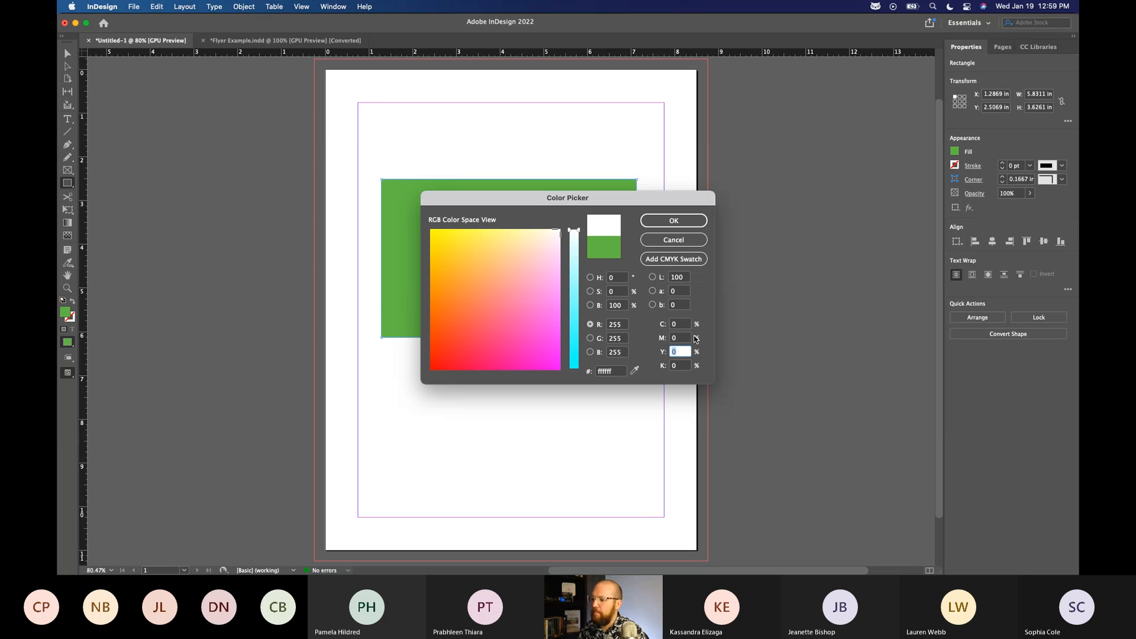
pyautogui.write('100')
pyautogui.press('Tab')
pyautogui.write('100')
pyautogui.press('Tab')
pyautogui.write('100')
pyautogui.press('Tab')
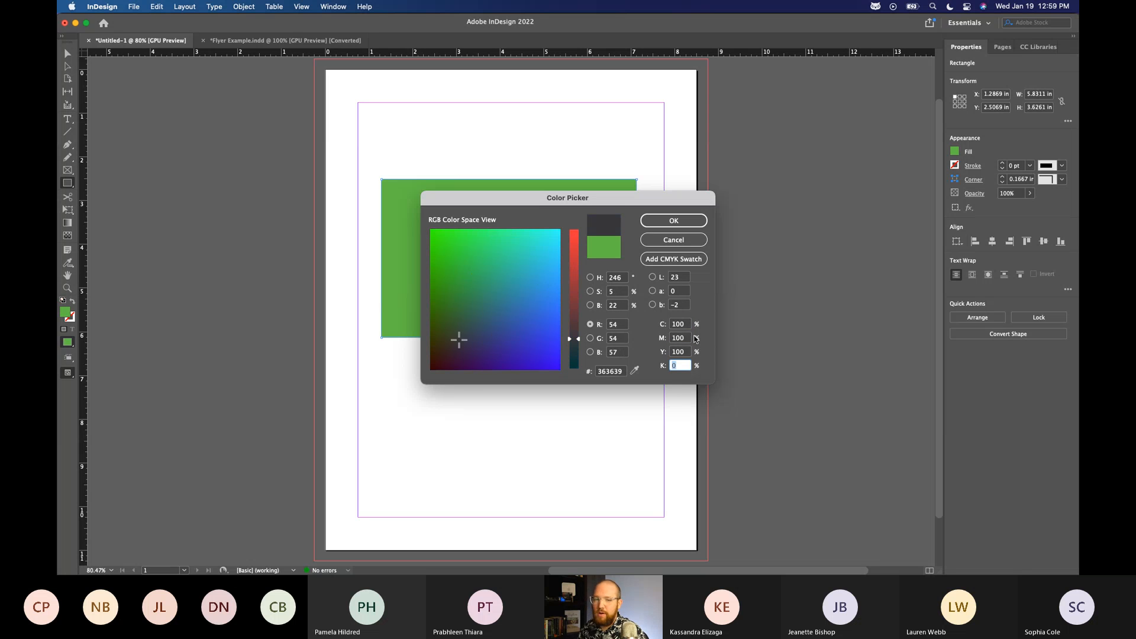
pyautogui.write('100')
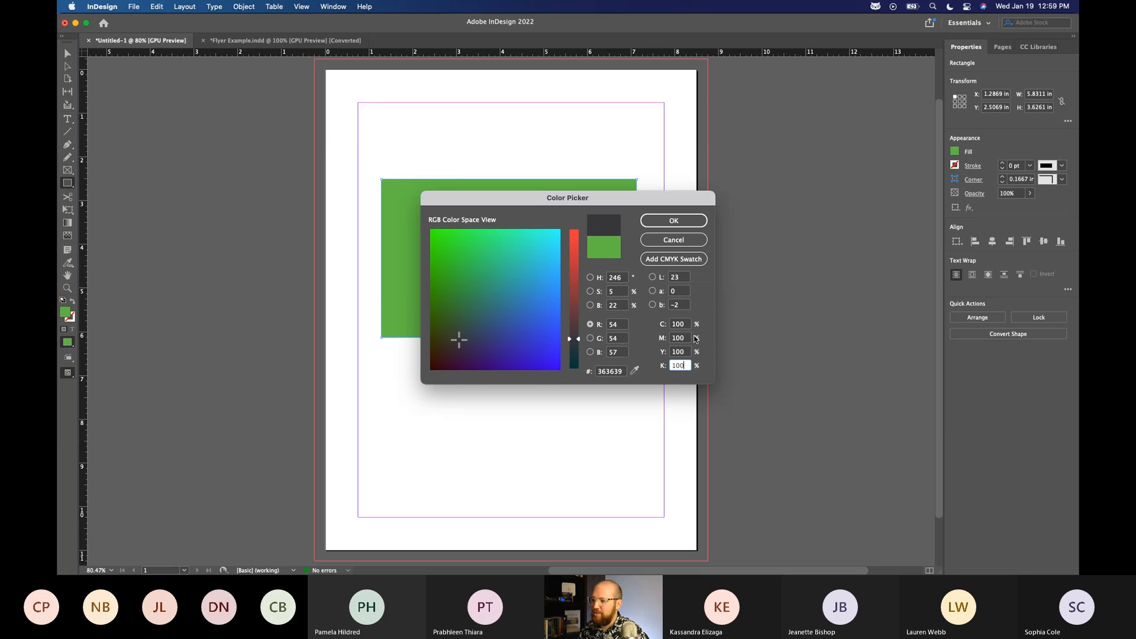
# Reset cyan, magenta and yellow to 0% in the Color Picker for a black-only mix.
pyautogui.hotkey('shift', 'Tab')
pyautogui.hotkey('shift', 'Tab')
pyautogui.hotkey('shift', 'Tab')
pyautogui.write('0')
pyautogui.press('Tab')
pyautogui.press('Tab')
pyautogui.write('0')
pyautogui.hotkey('shift', 'Tab')
pyautogui.write('0')
pyautogui.press('Tab')
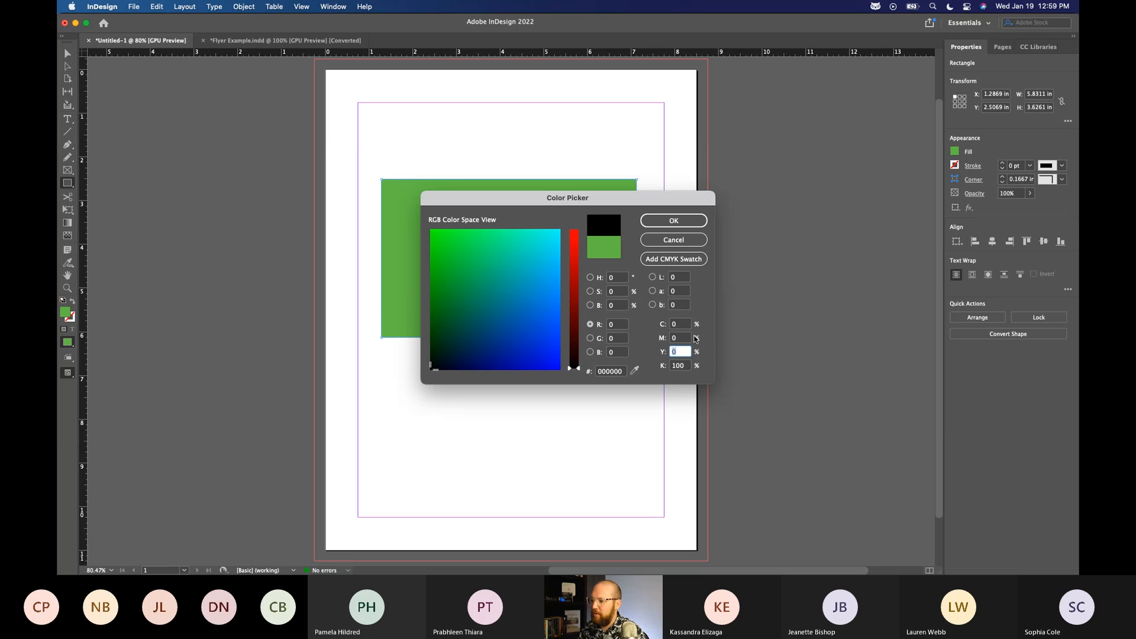
# Try a muted mauve fill in the Color Picker with magenta at 50% and black at 50%.
pyautogui.press('Tab')
pyautogui.write('0')
pyautogui.hotkey('shift', 'Tab')
pyautogui.hotkey('shift', 'Tab')
pyautogui.write('50')
pyautogui.press('Tab')
pyautogui.press('Tab')
pyautogui.write('50')
pyautogui.press('Tab')
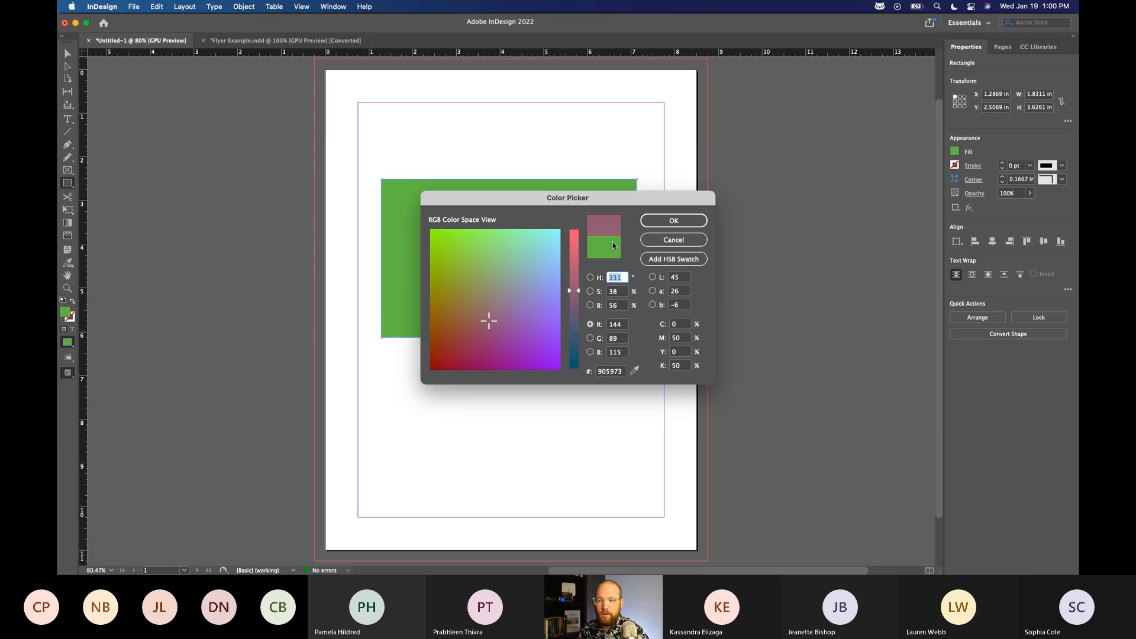
# Try an olive green 8fb922 from the colour field and close the Color Picker.
pyautogui.click(442, 246)
pyautogui.moveTo(477, 252); pyautogui.dragTo(447, 268)
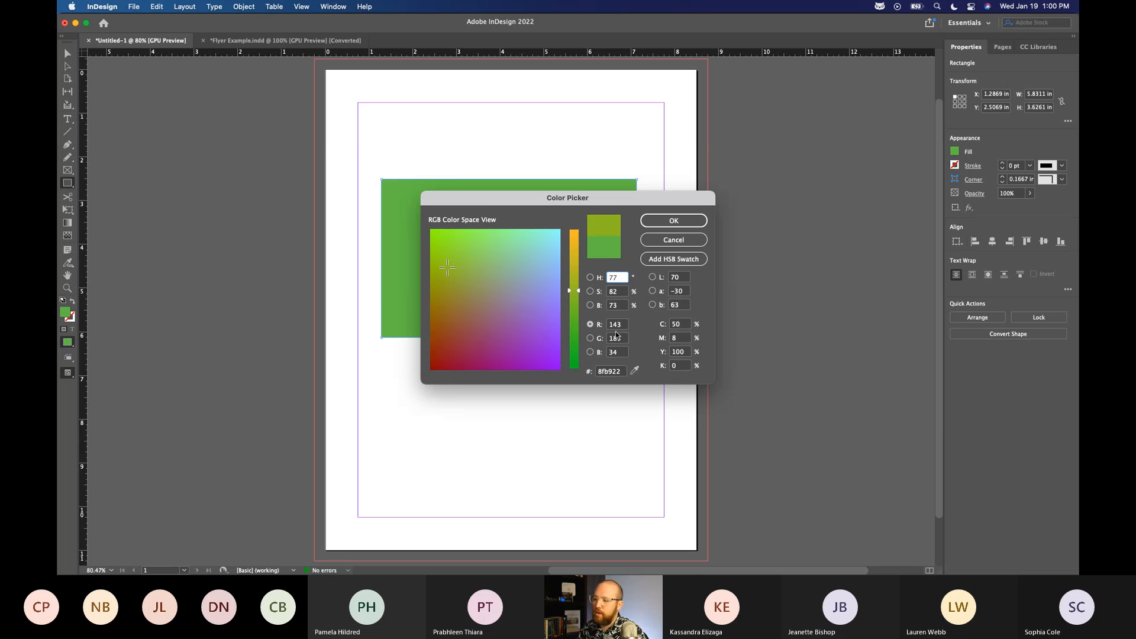
pyautogui.click(681, 221)
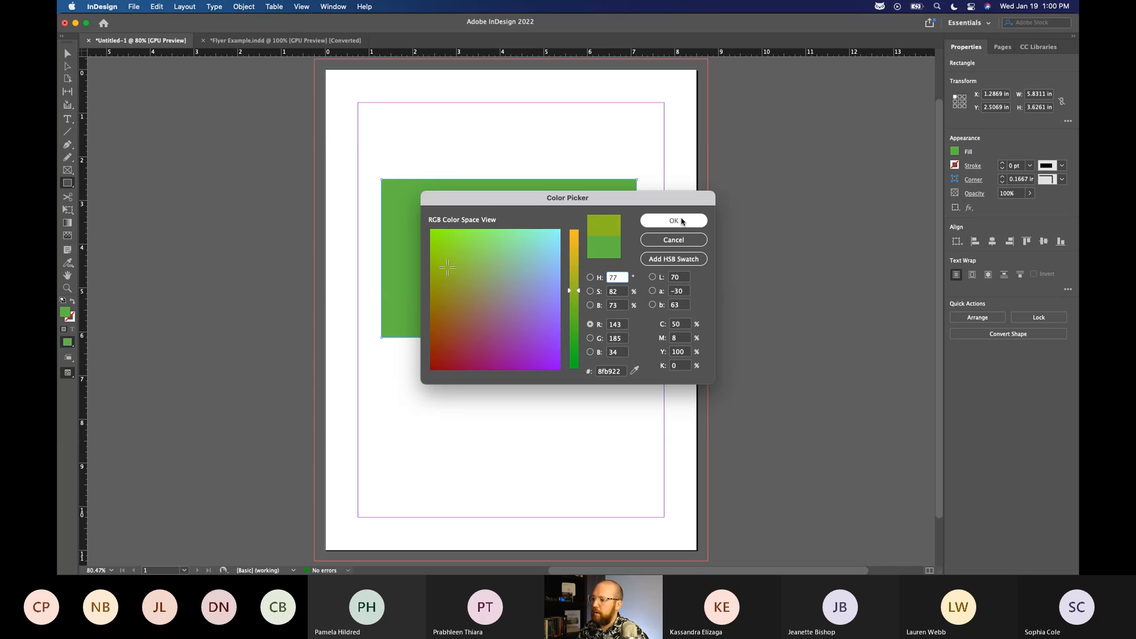
# Look through the rectangle's fill swatches and save its current green fill as a new swatch.
pyautogui.click(956, 152)
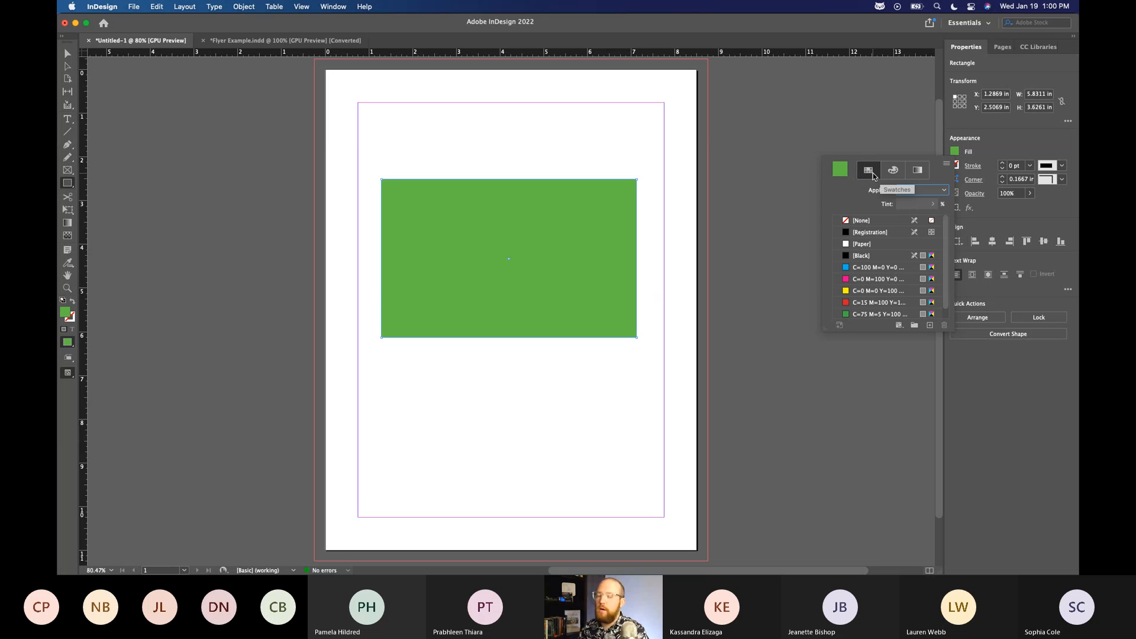
pyautogui.scroll(-1, 946, 279)
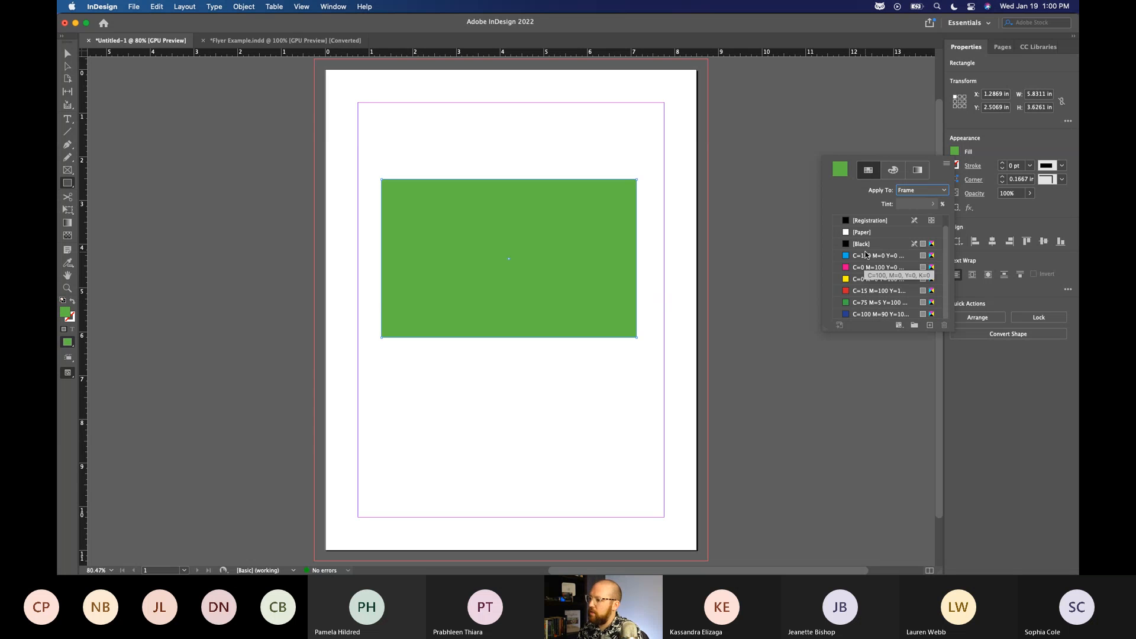
pyautogui.scroll(1, 864, 266)
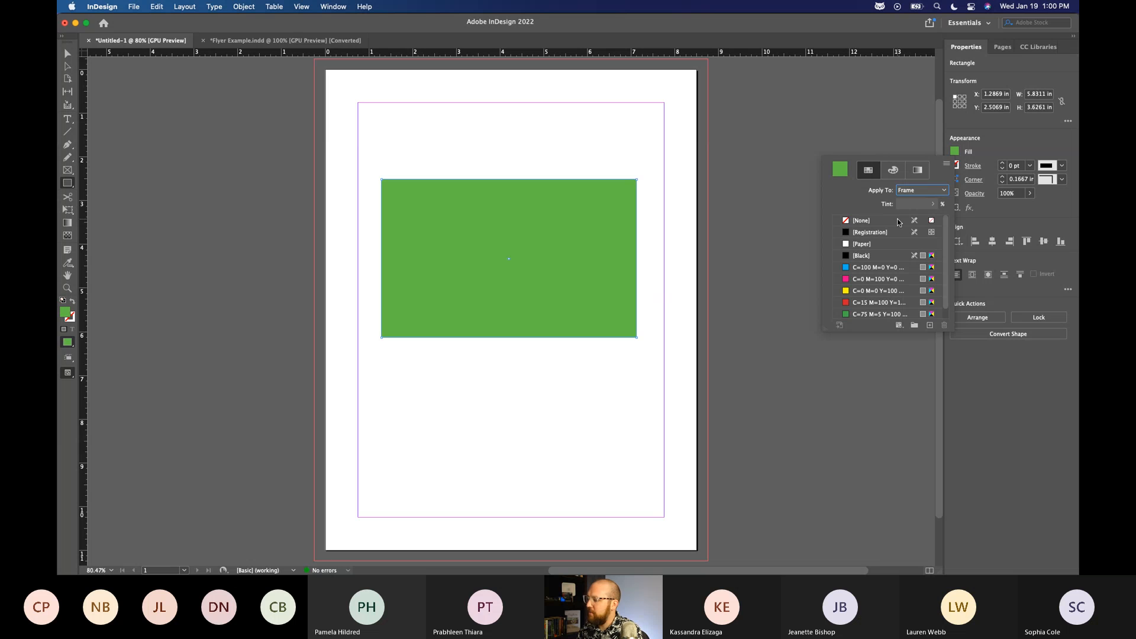
pyautogui.scroll(-1, 892, 318)
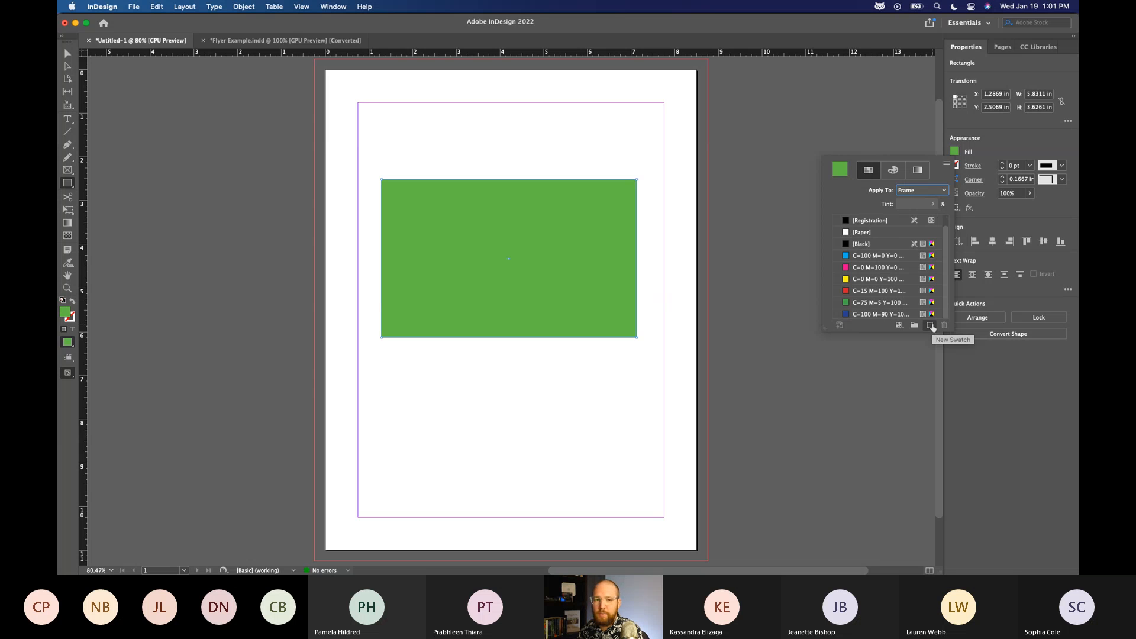
pyautogui.click(931, 326)
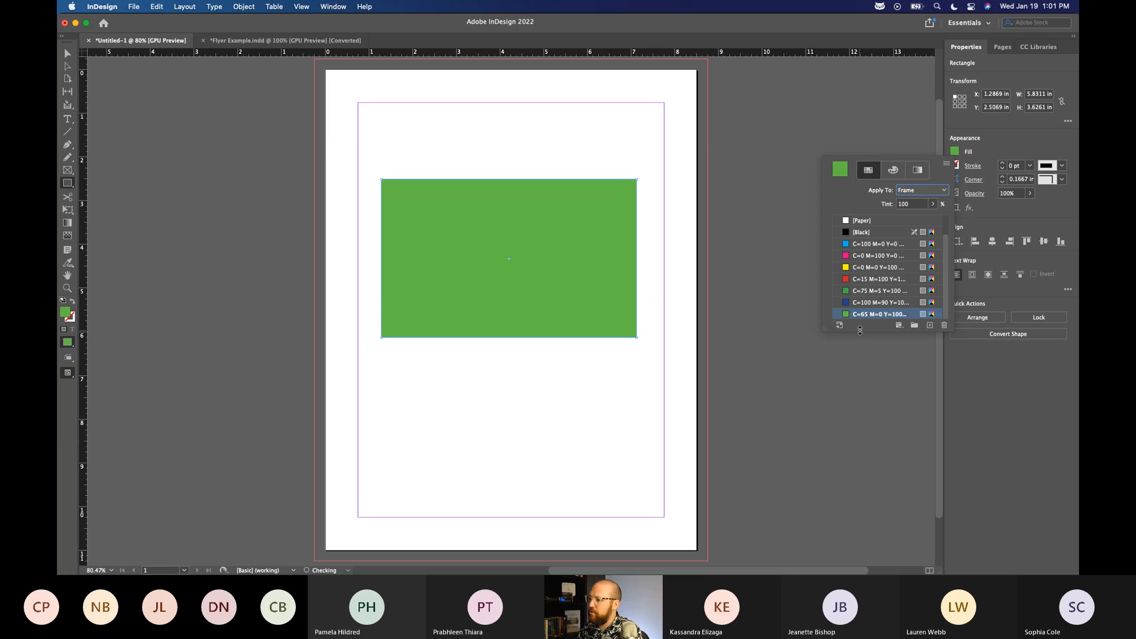
# Set the new swatch to magenta 25%, yellow 45% and black 41%, and review its options again.
pyautogui.doubleClick(913, 314)
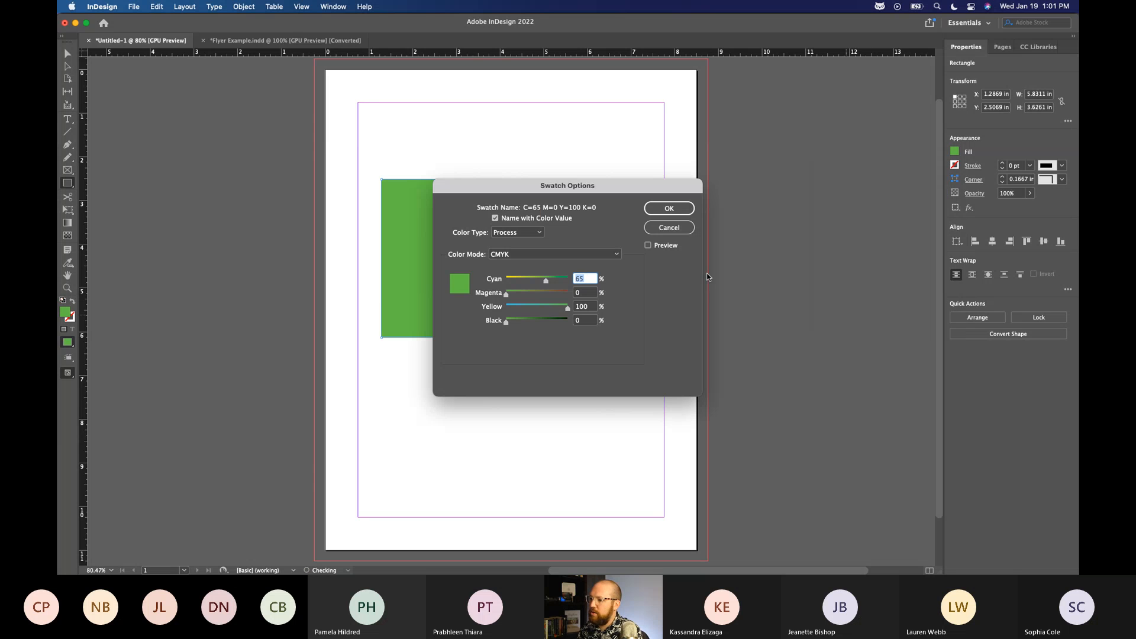
pyautogui.click(521, 292)
pyautogui.click(534, 307)
pyautogui.click(538, 321)
pyautogui.click(531, 321)
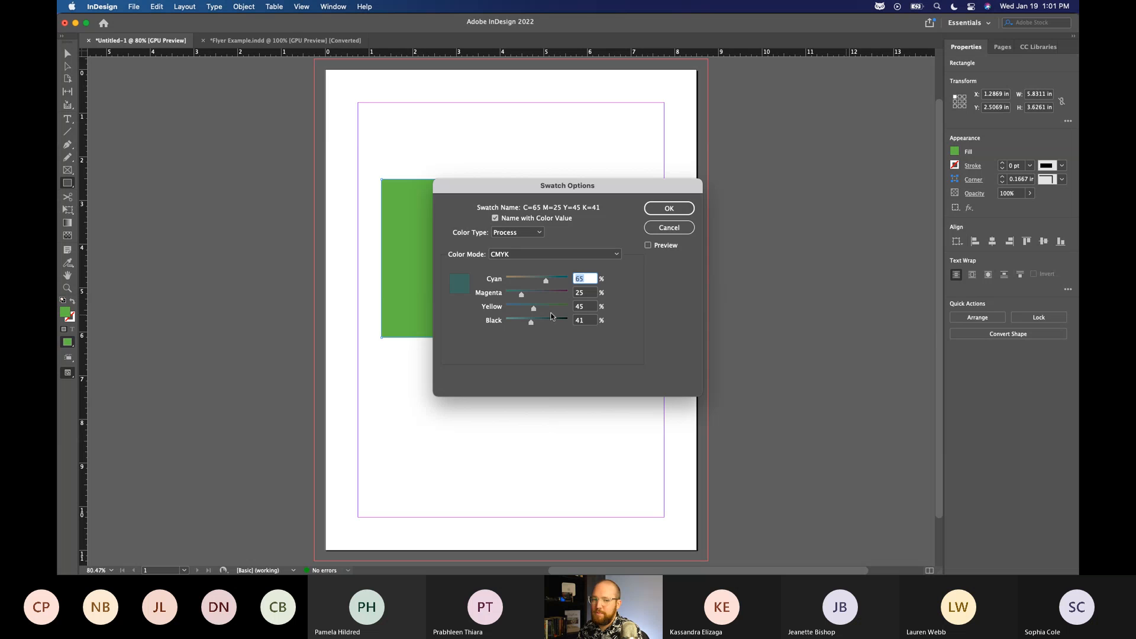
pyautogui.click(669, 209)
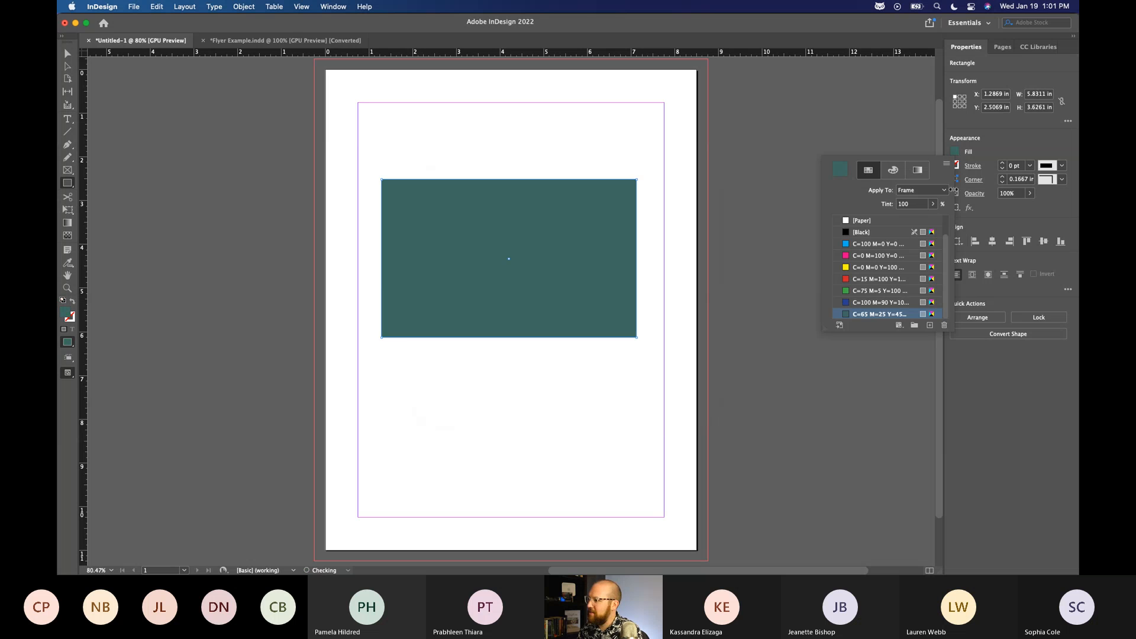
pyautogui.doubleClick(871, 315)
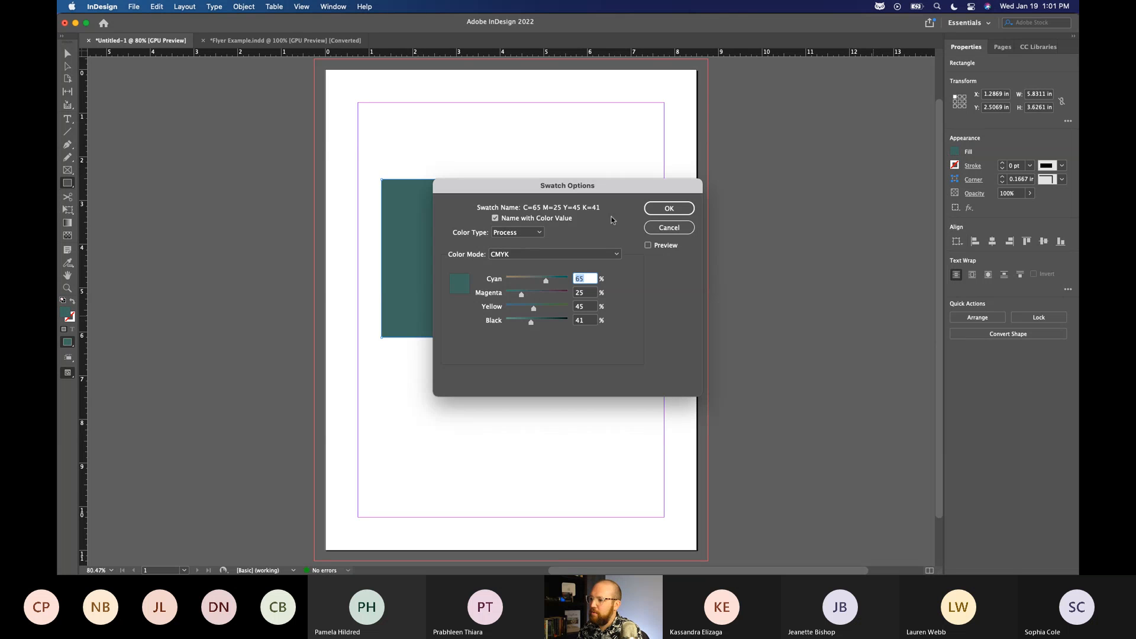
pyautogui.click(678, 228)
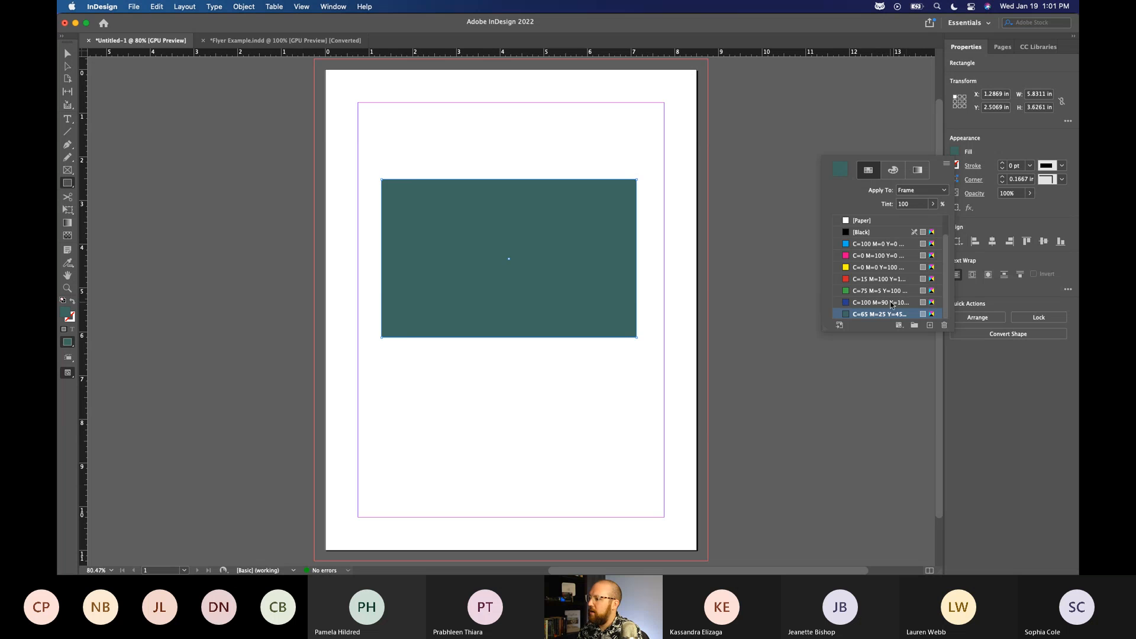
# Delete the custom teal swatch and replace it with Black in the rectangle's fill.
pyautogui.click(945, 325)
pyautogui.click(634, 316)
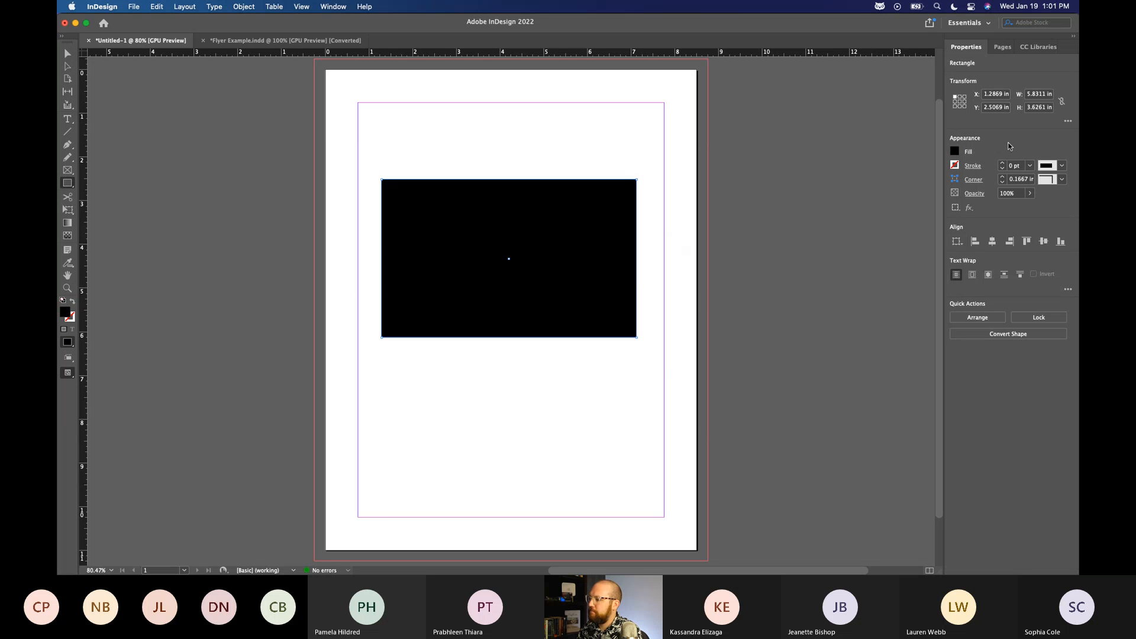
pyautogui.click(954, 165)
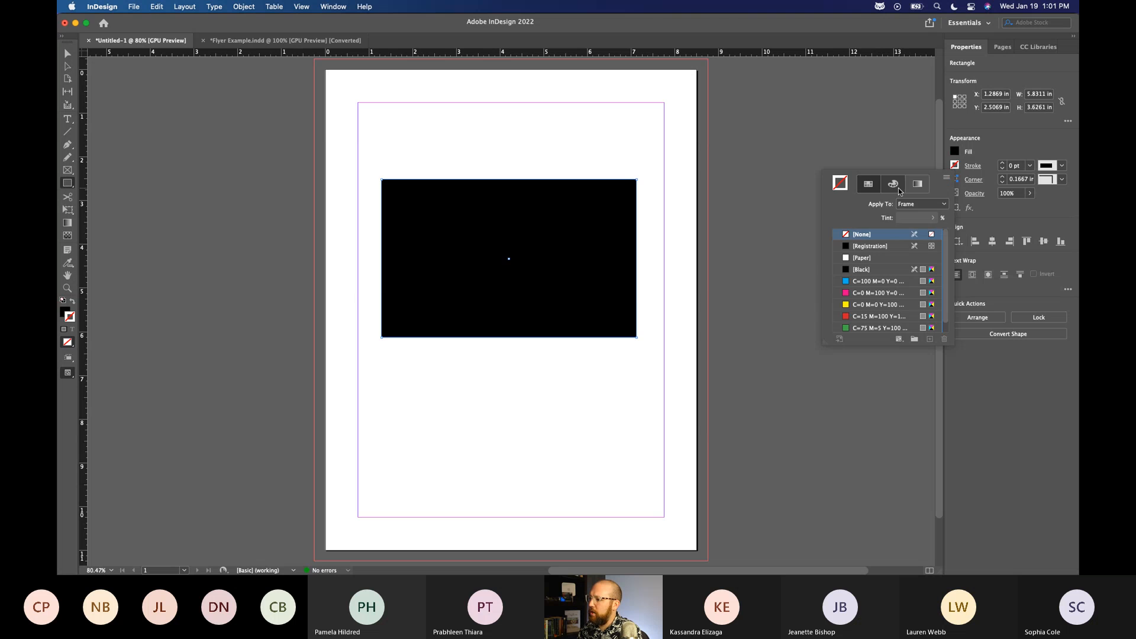
# Show the rectangle's fill colour as CMYK sliders and look over the other colour modes.
pyautogui.click(954, 153)
pyautogui.click(895, 172)
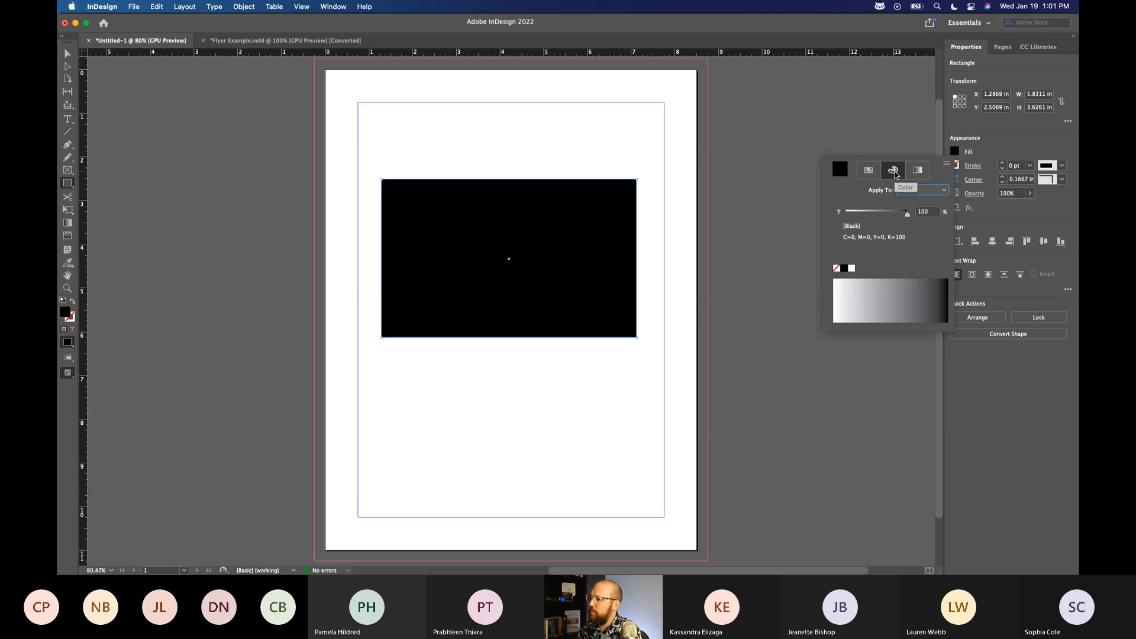
pyautogui.click(947, 165)
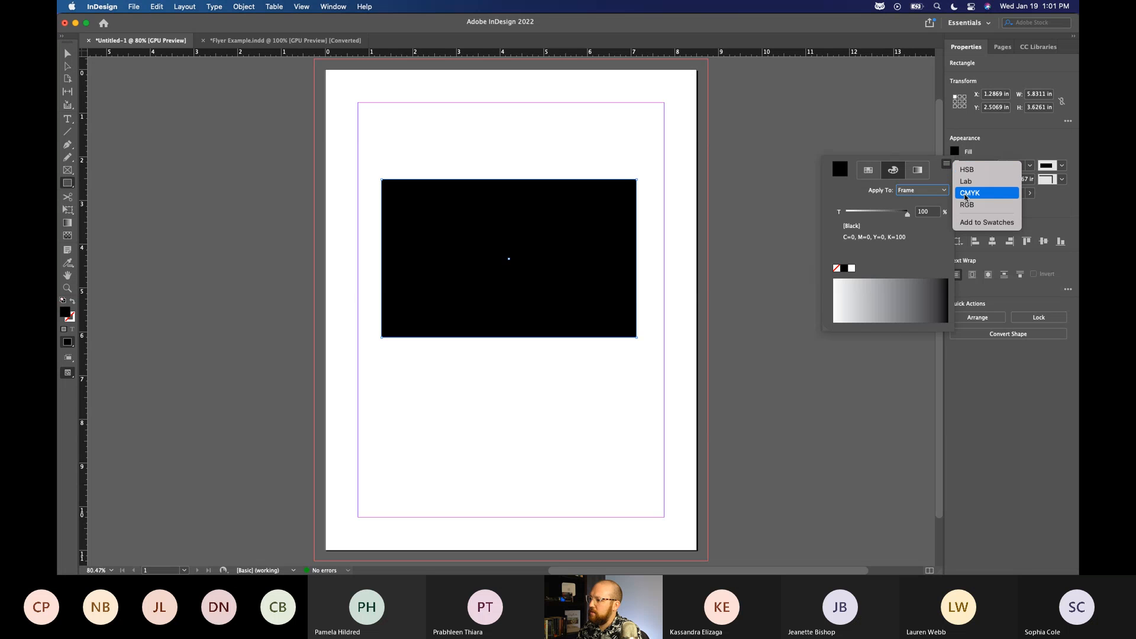
pyautogui.click(969, 193)
pyautogui.click(948, 165)
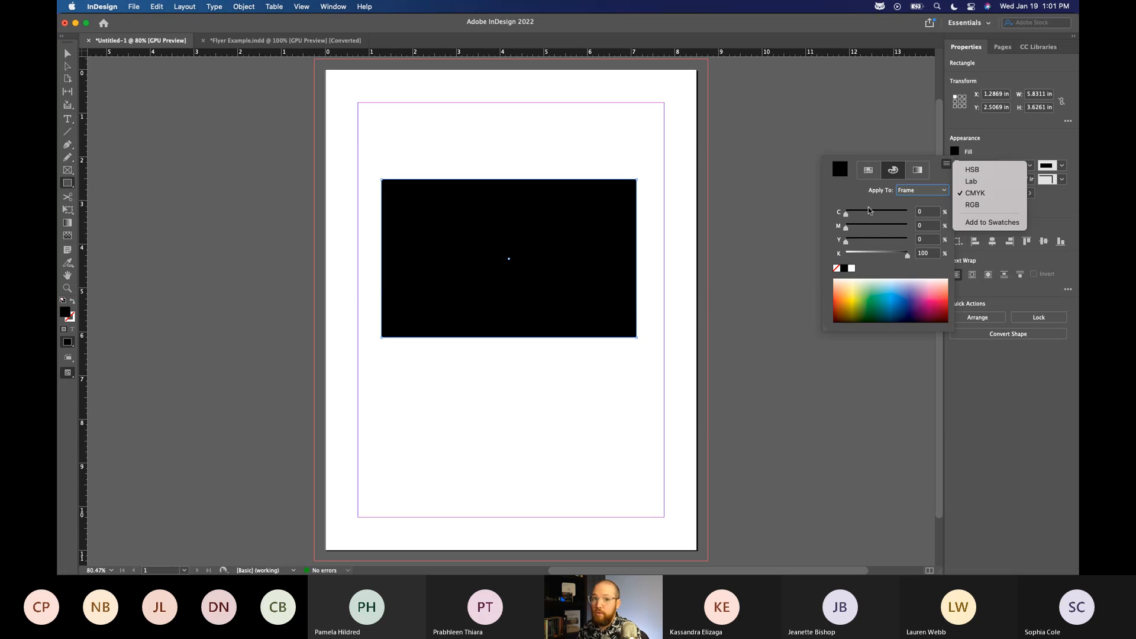
pyautogui.click(927, 172)
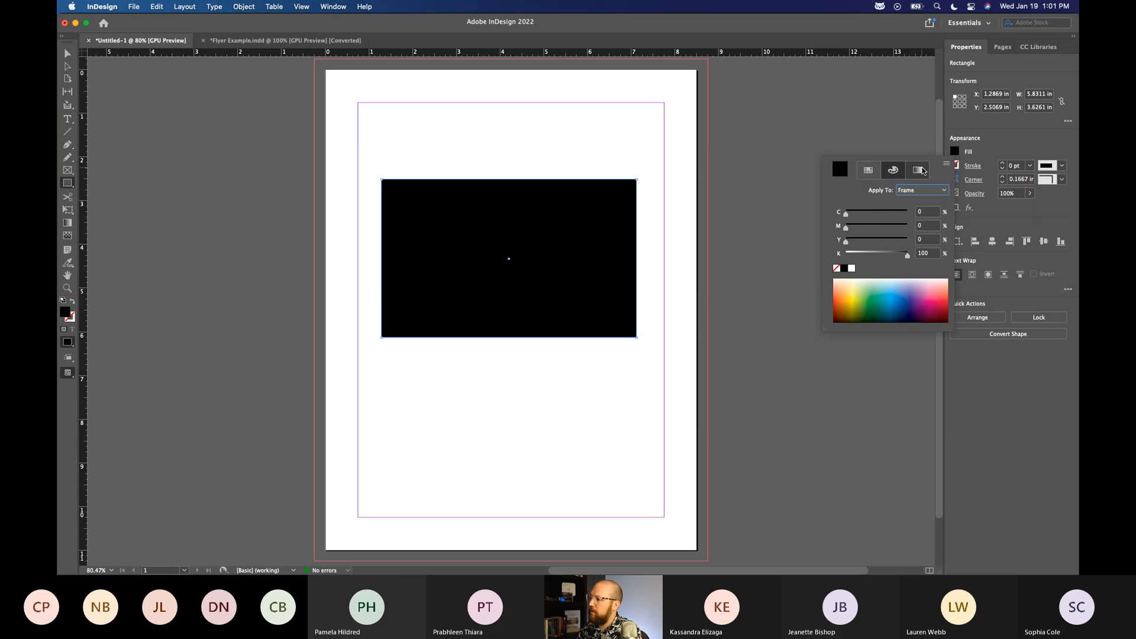
pyautogui.click(925, 176)
pyautogui.click(890, 173)
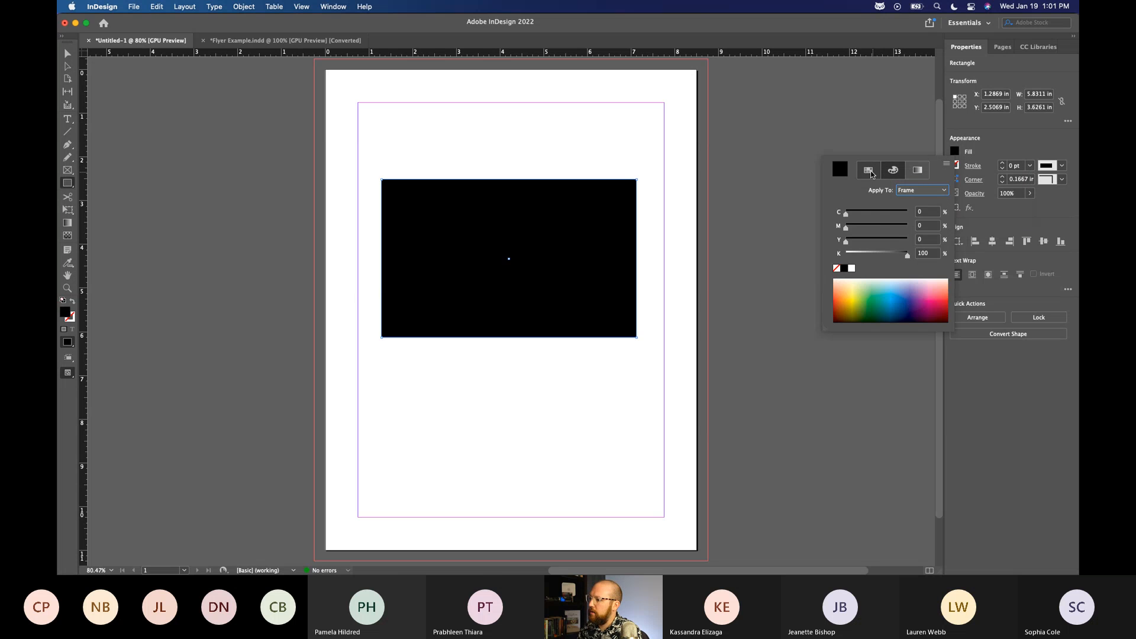
# Fill the rectangle with a blue sampled from the colour spectrum, C 100%, M 64%, Y 0%, K 19%.
pyautogui.click(868, 170)
pyautogui.click(893, 171)
pyautogui.moveTo(882, 308)
pyautogui.mouseDown()
pyautogui.moveTo(920, 303)
pyautogui.moveTo(870, 303)
pyautogui.moveTo(894, 304)
pyautogui.mouseUp()
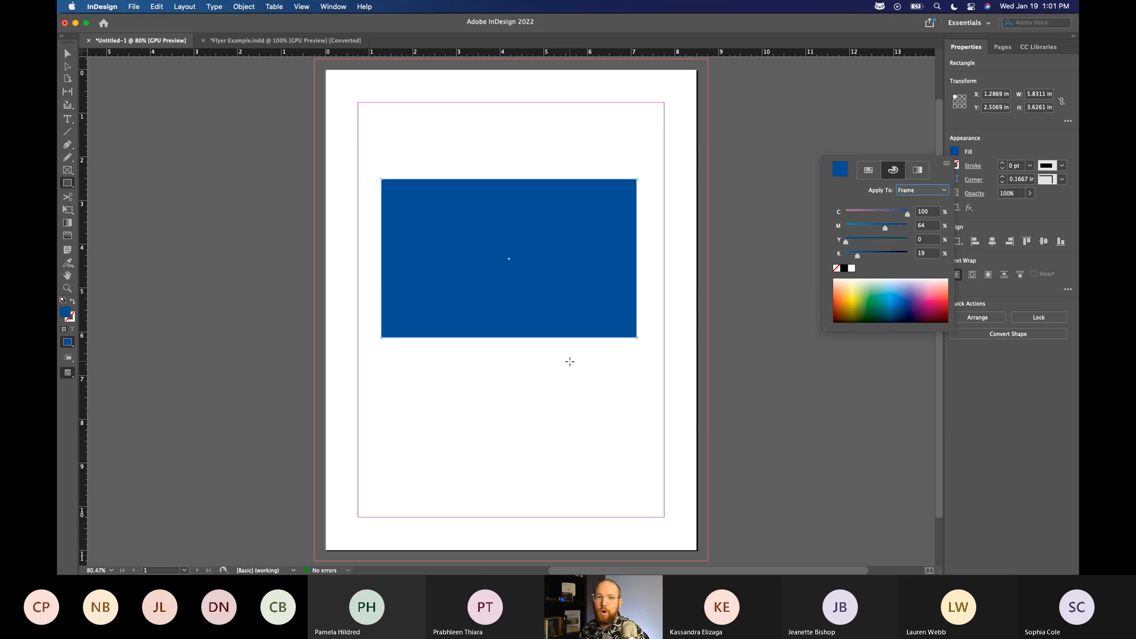
pyautogui.click(987, 460)
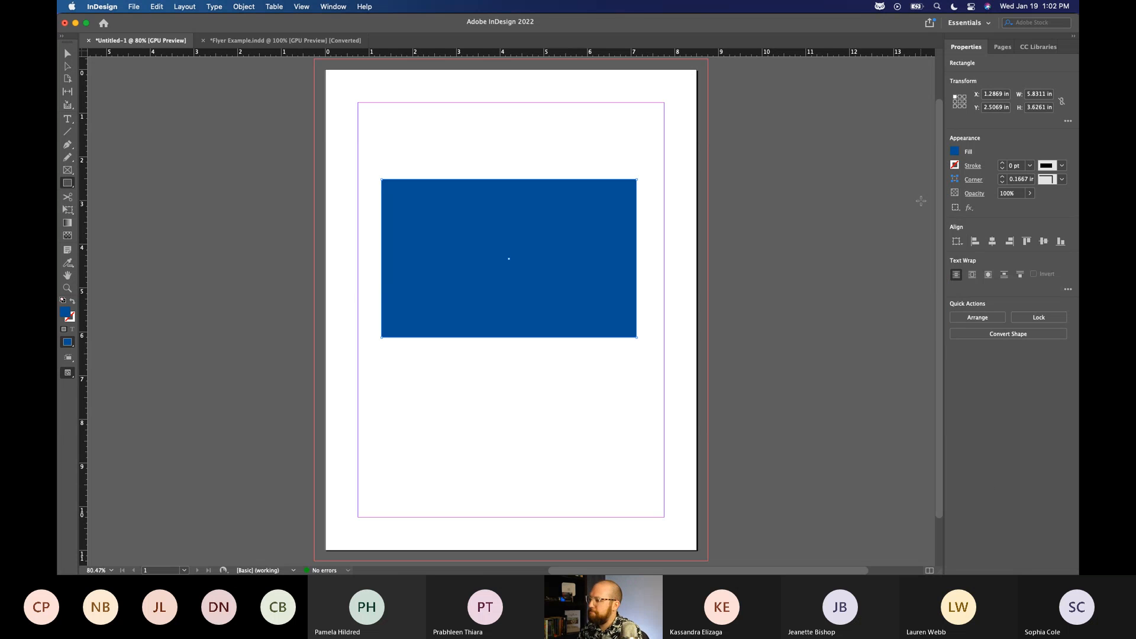
# Deselect the rectangle with the Selection tool and look over the document properties and the page number choices.
pyautogui.click(68, 54)
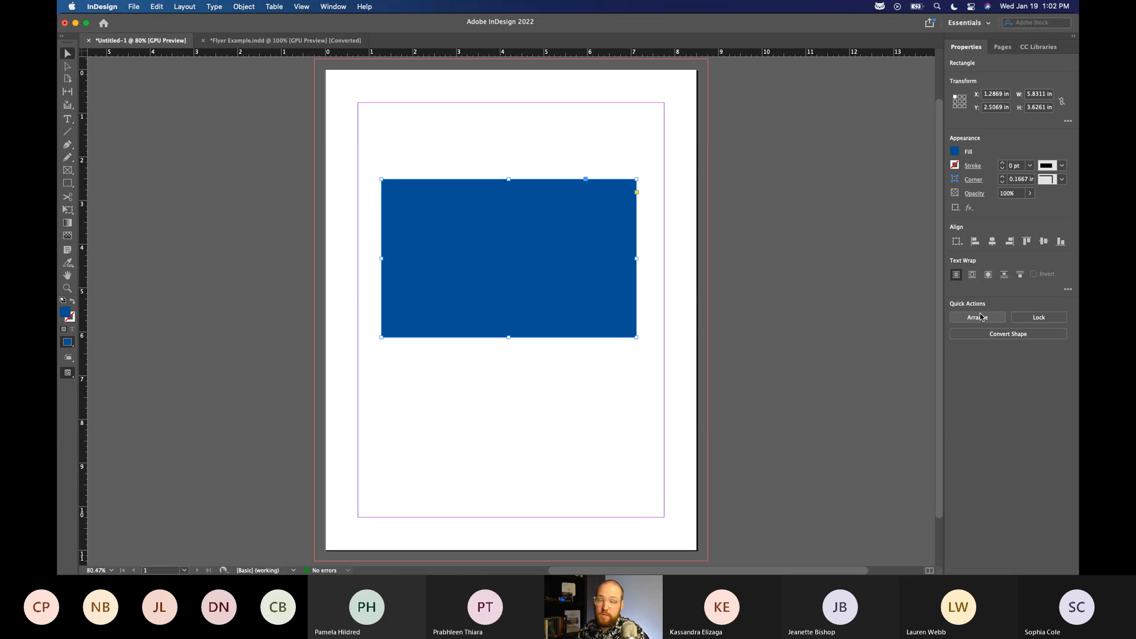
pyautogui.click(545, 382)
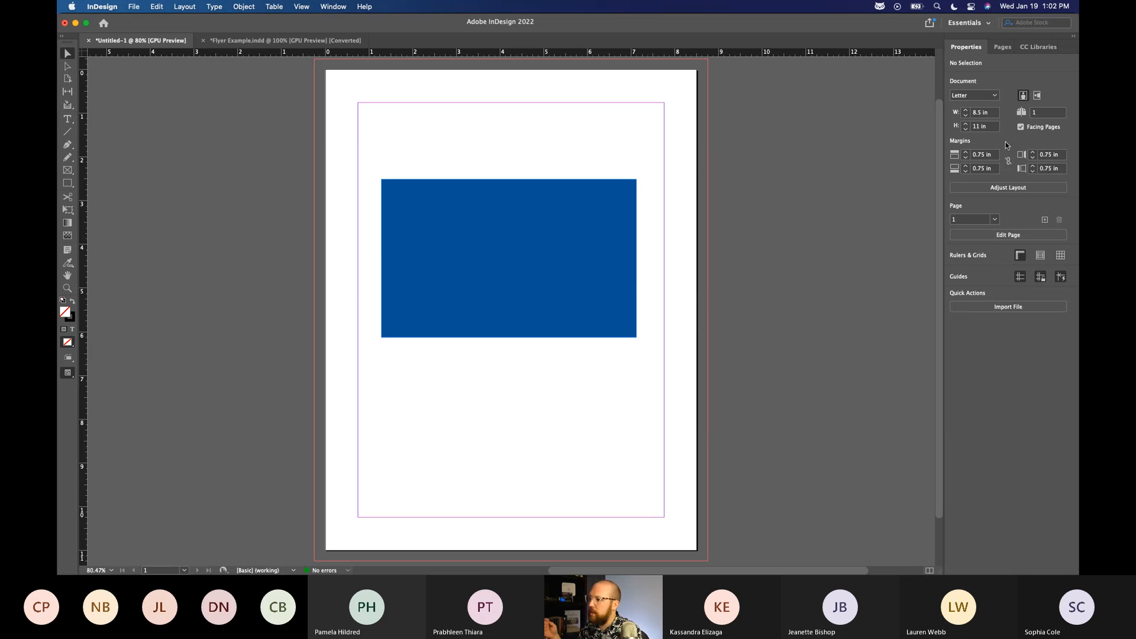
pyautogui.click(995, 219)
pyautogui.click(1010, 226)
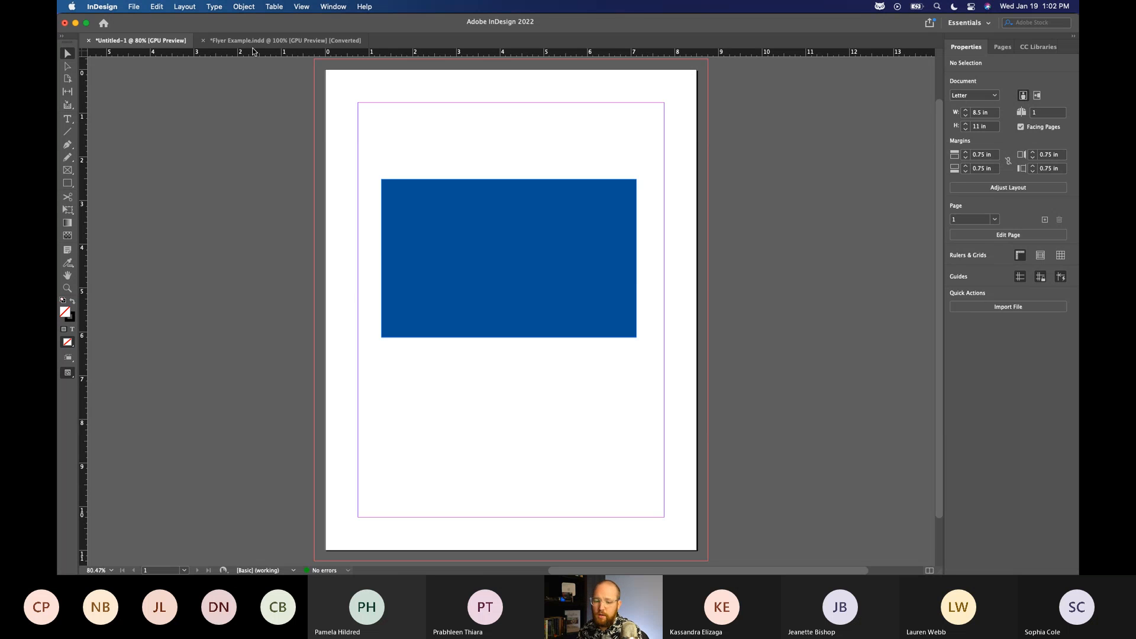
# Resize the blue rectangle to 2 in wide and 2 in high, and deselect it.
pyautogui.click(401, 236)
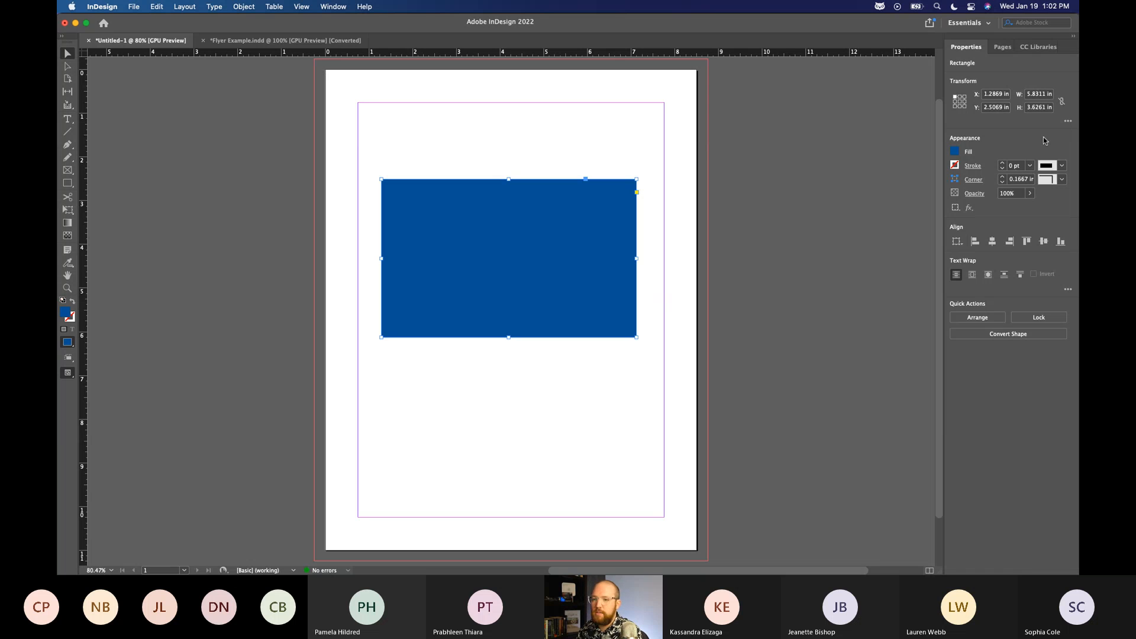
pyautogui.click(1041, 99)
pyautogui.write('2')
pyautogui.press('Tab')
pyautogui.write('2')
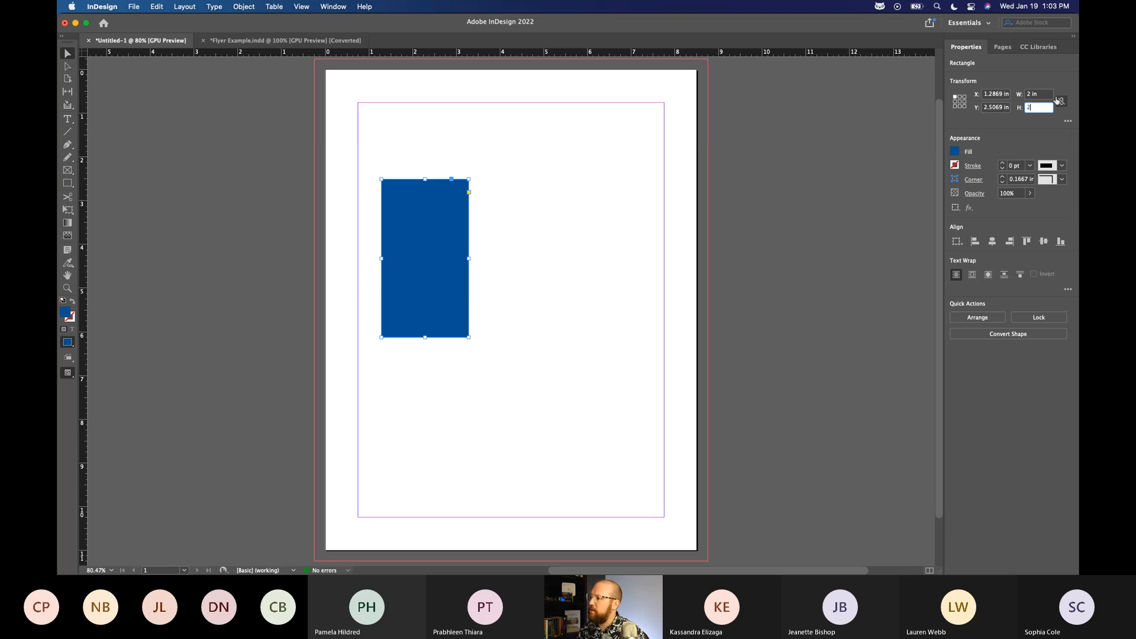
pyautogui.press('Return')
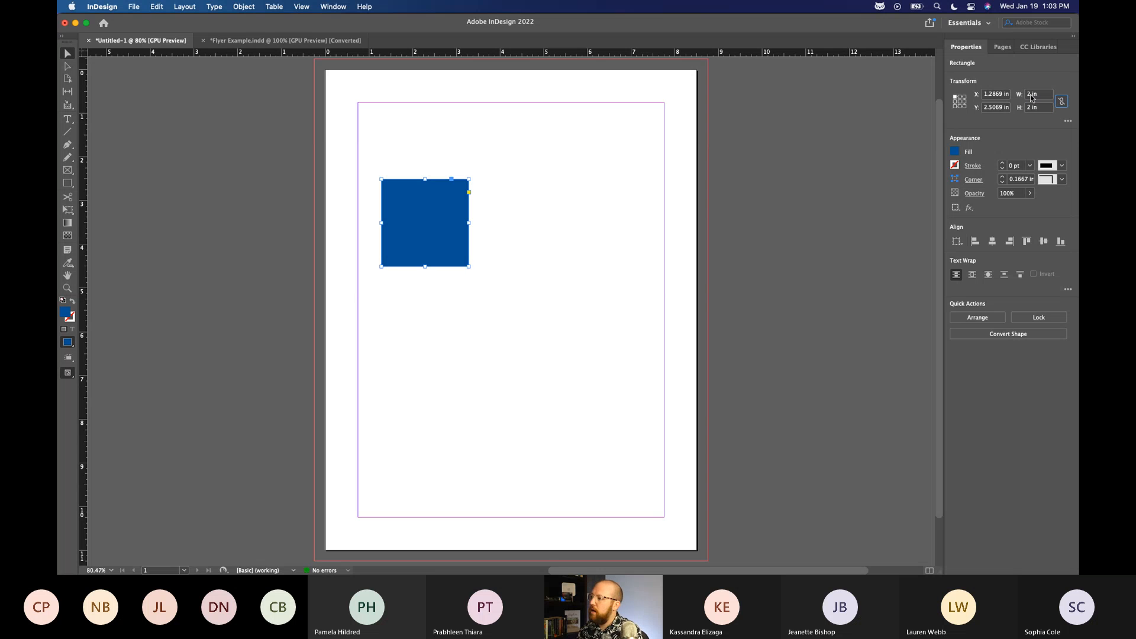
pyautogui.click(632, 246)
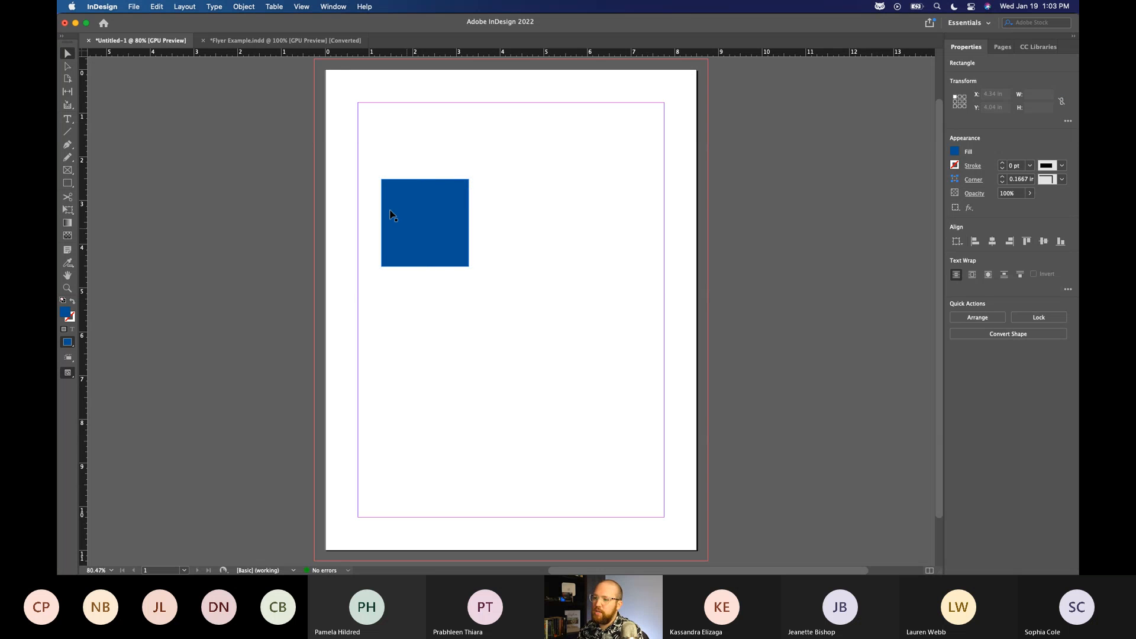
# Set the blue square's alignment reference to the page and align its left edge with the page's left edge.
pyautogui.click(435, 222)
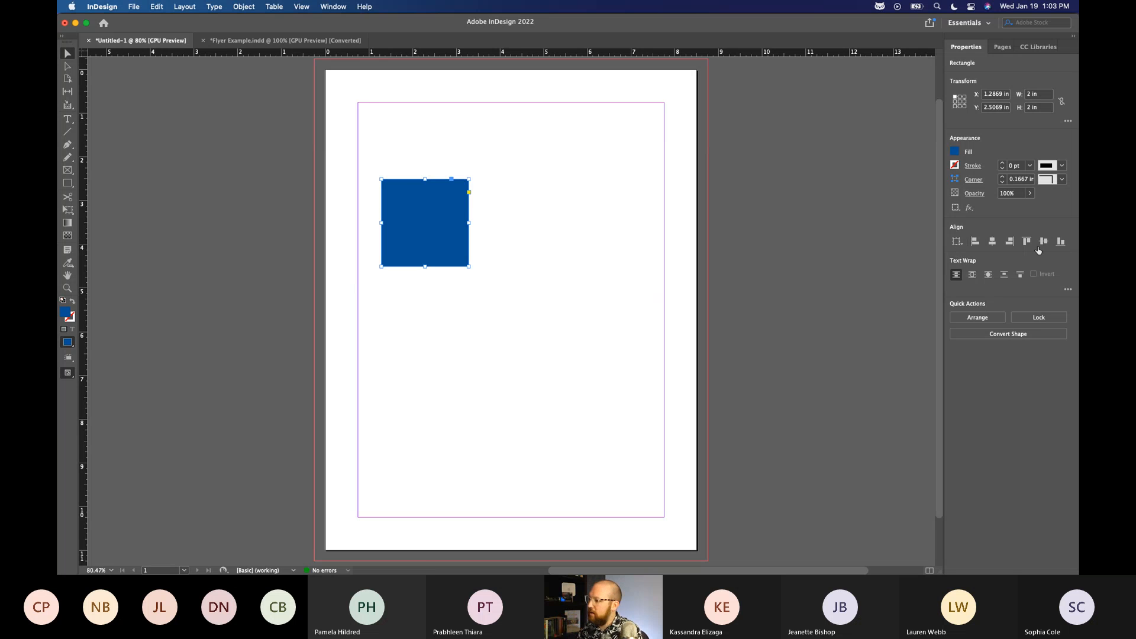
pyautogui.click(959, 242)
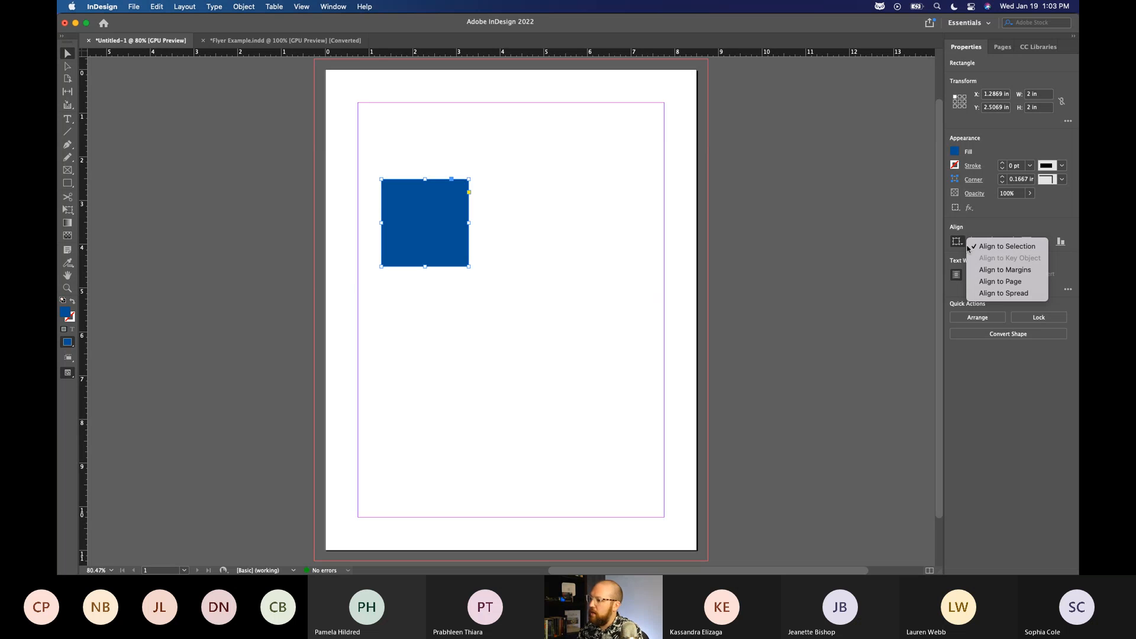
pyautogui.click(1008, 282)
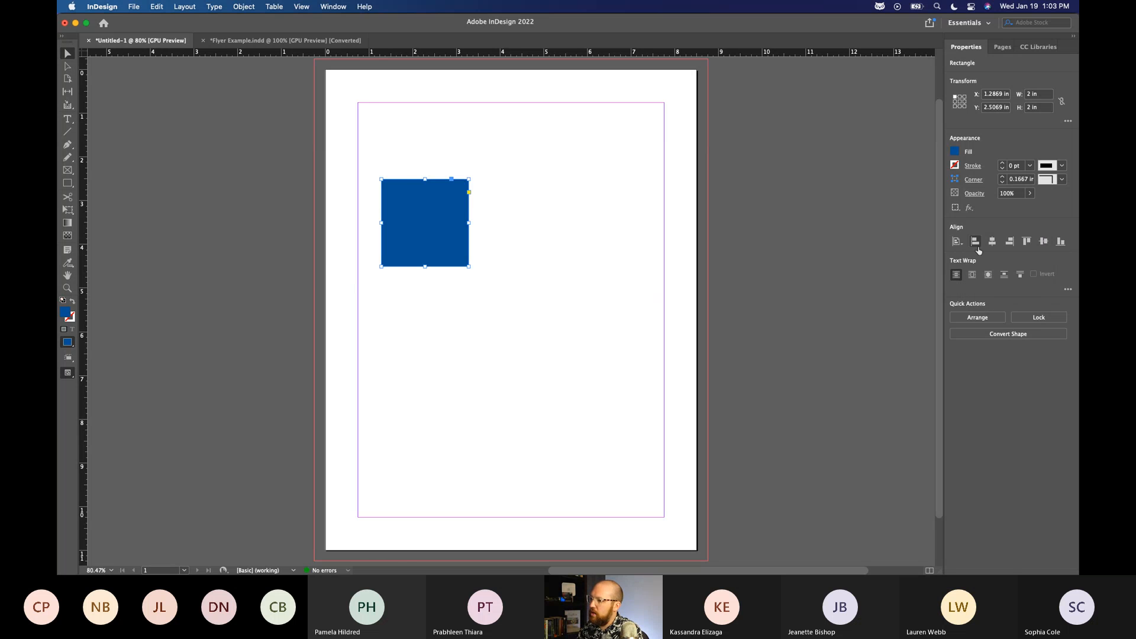
pyautogui.click(976, 245)
# Change the alignment reference to the margins and align the square's left edge with the left margin.
pyautogui.click(959, 245)
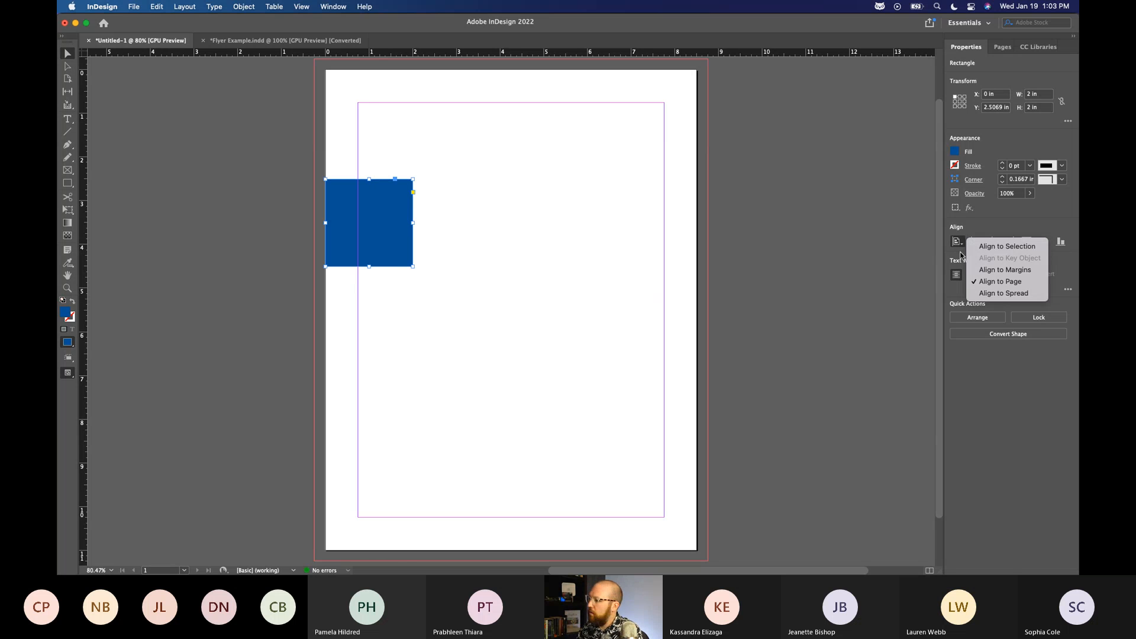
pyautogui.click(1000, 282)
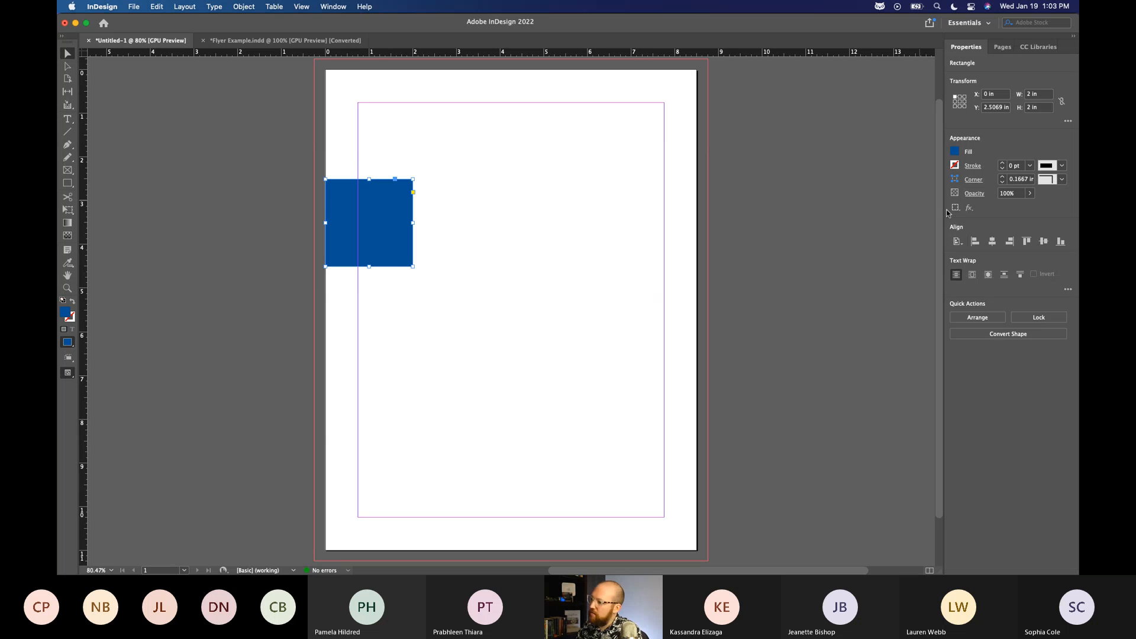
pyautogui.click(976, 243)
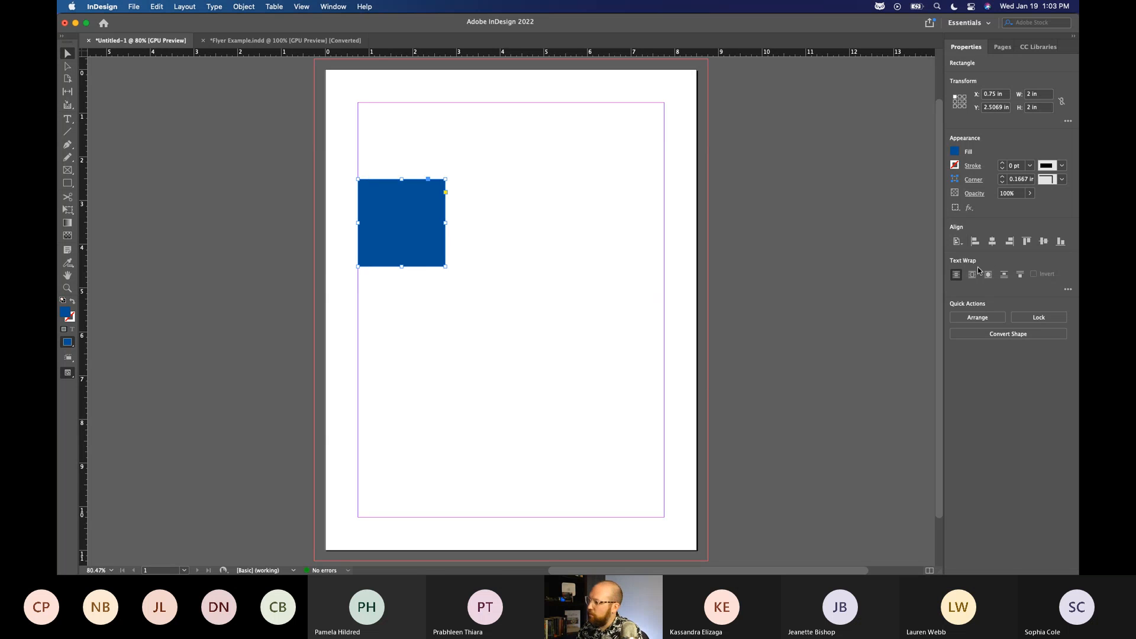
# Centre the square horizontally and vertically within the margins, and finally align it with the left and top margins.
pyautogui.click(992, 241)
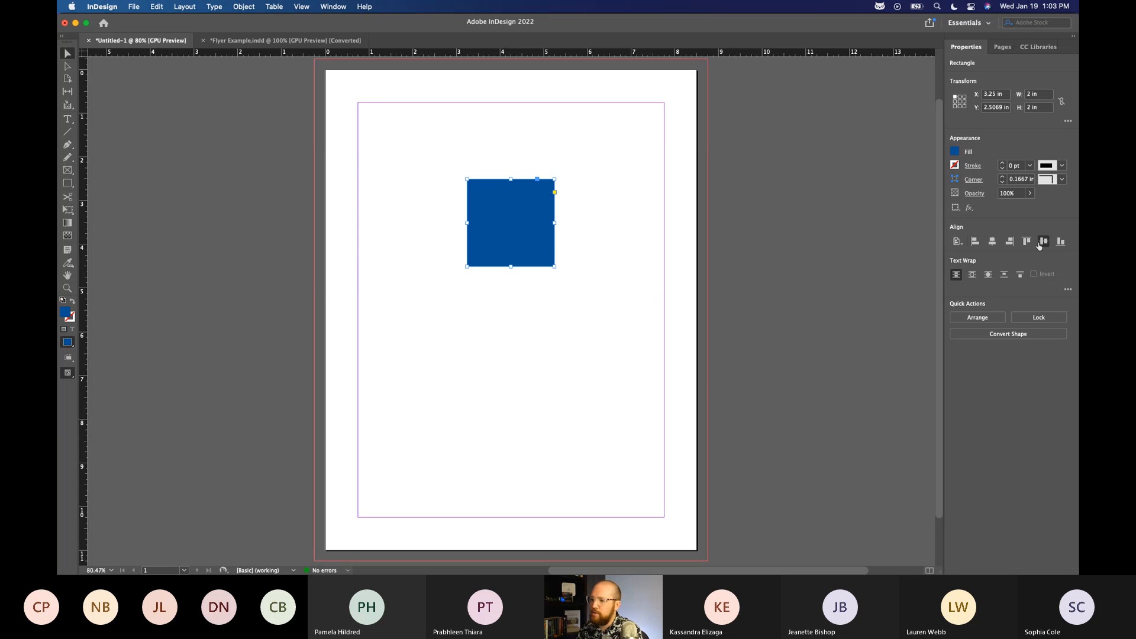
pyautogui.click(1043, 241)
pyautogui.click(972, 245)
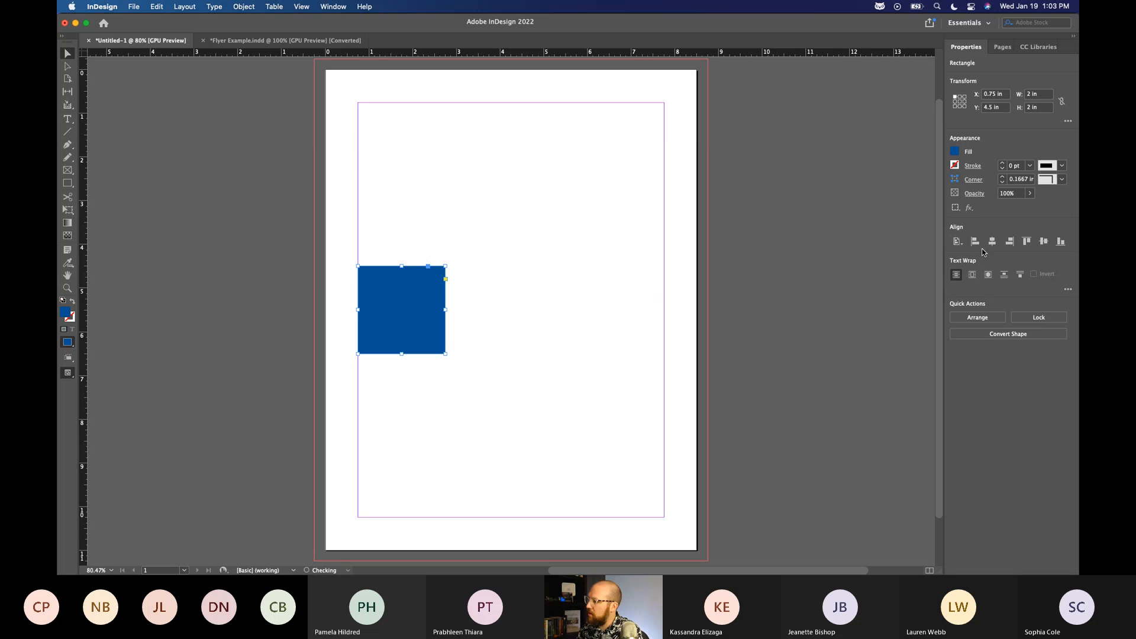
pyautogui.click(1027, 242)
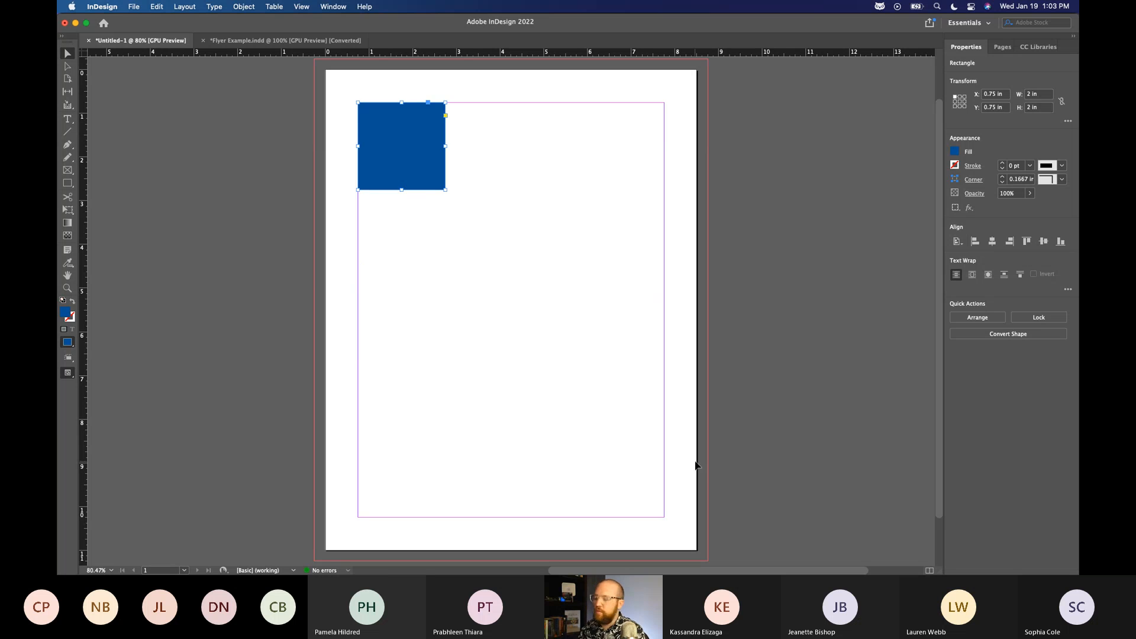
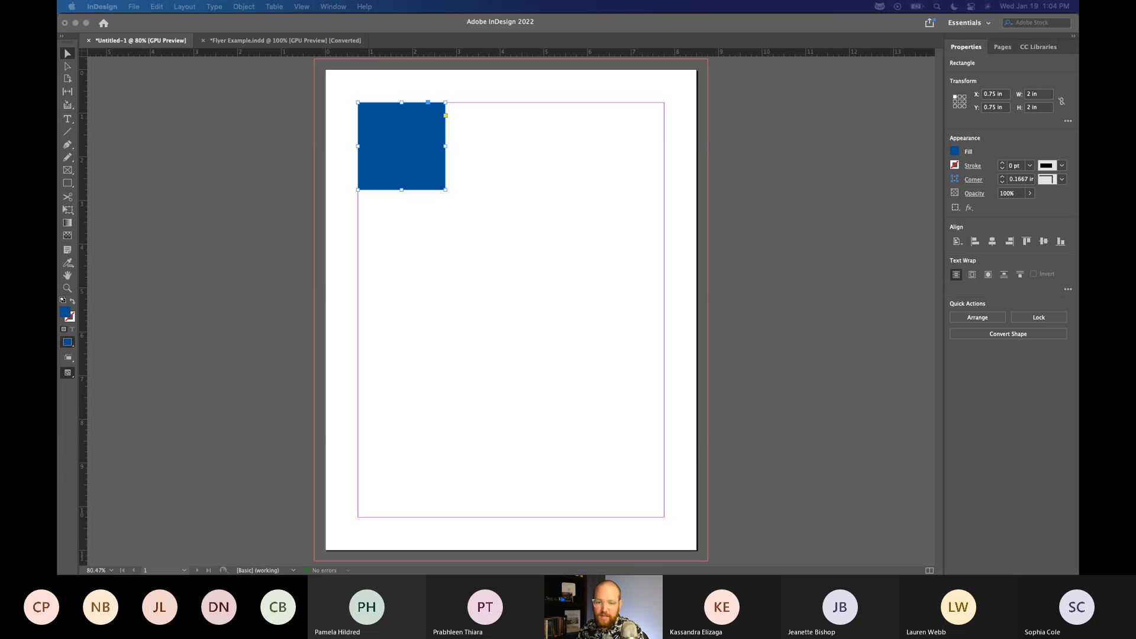
# Show the page at the preset zoom level of 50%, and return it to 100%.
pyautogui.click(231, 421)
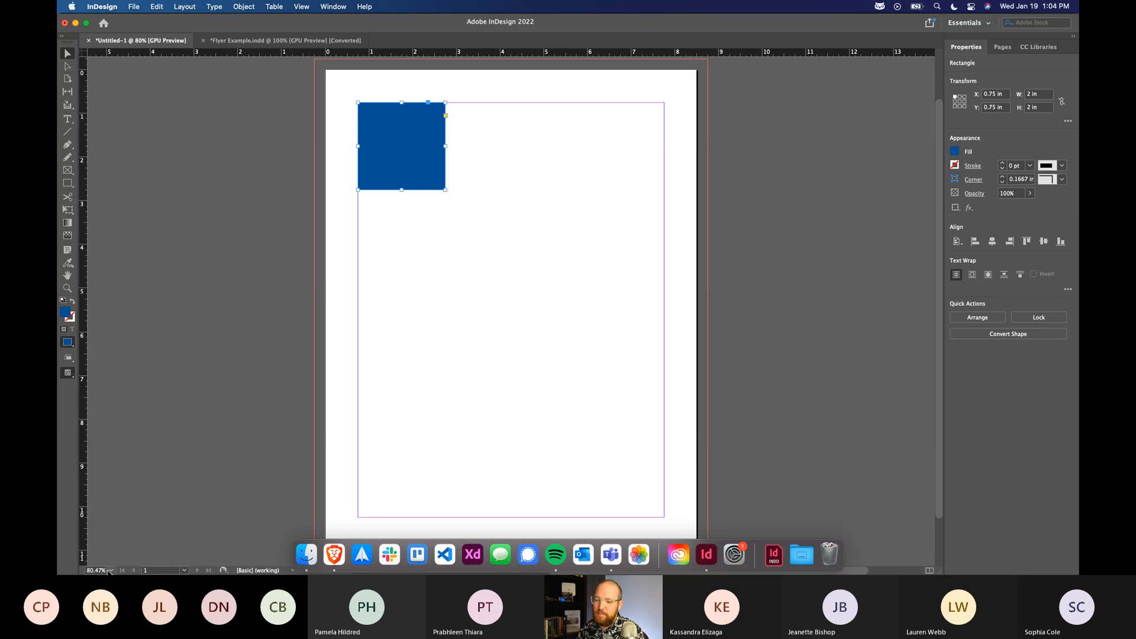
pyautogui.click(110, 570)
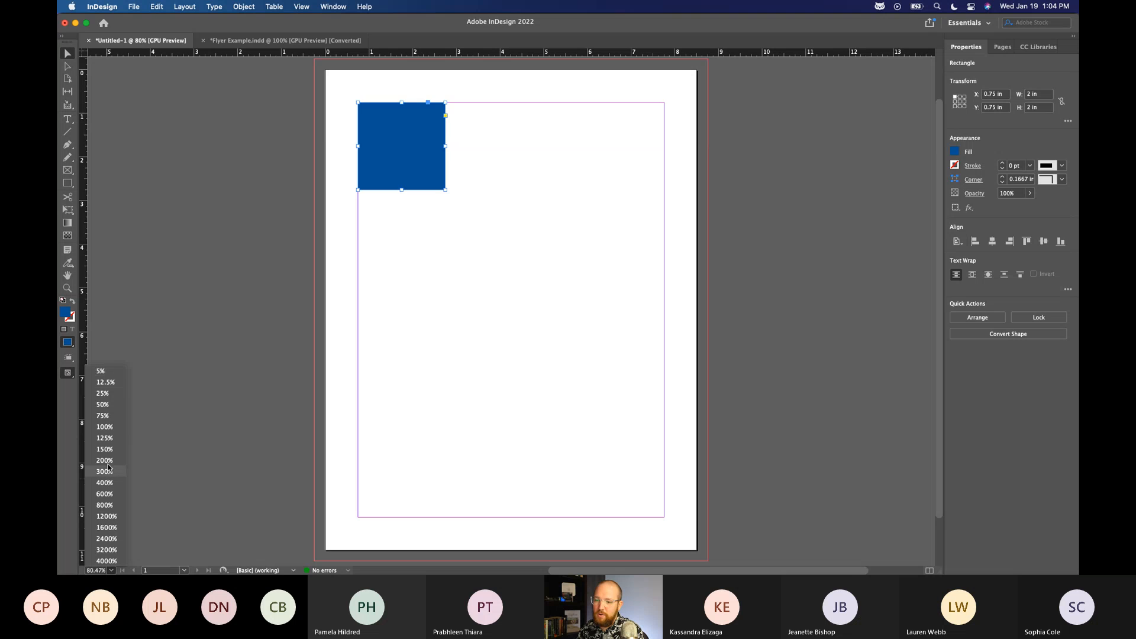
pyautogui.click(103, 404)
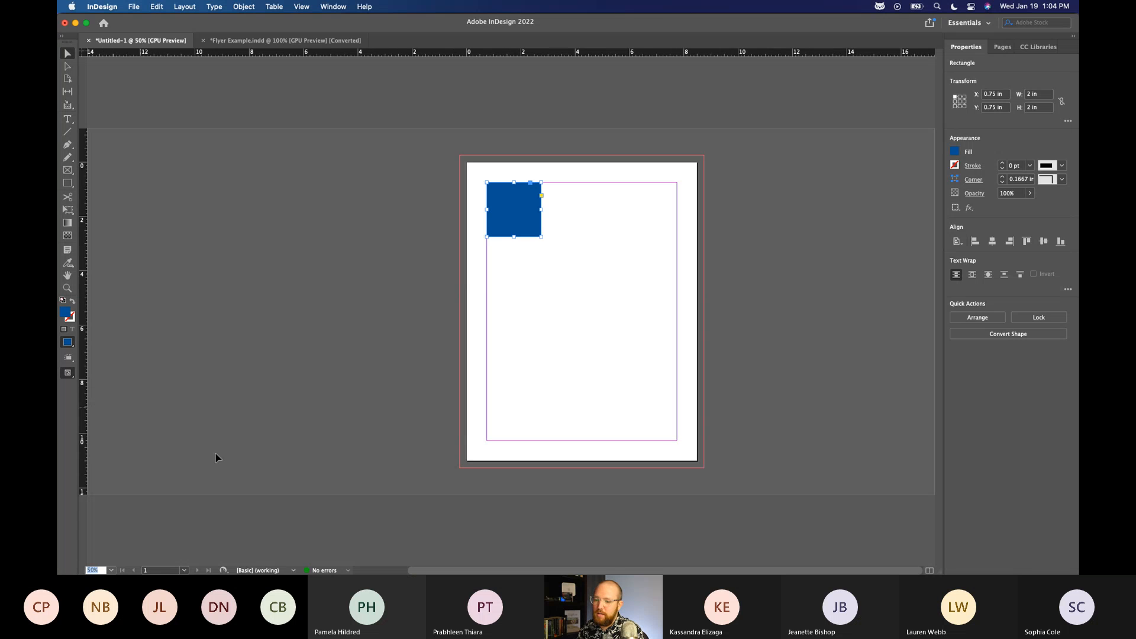
pyautogui.click(110, 571)
pyautogui.click(105, 427)
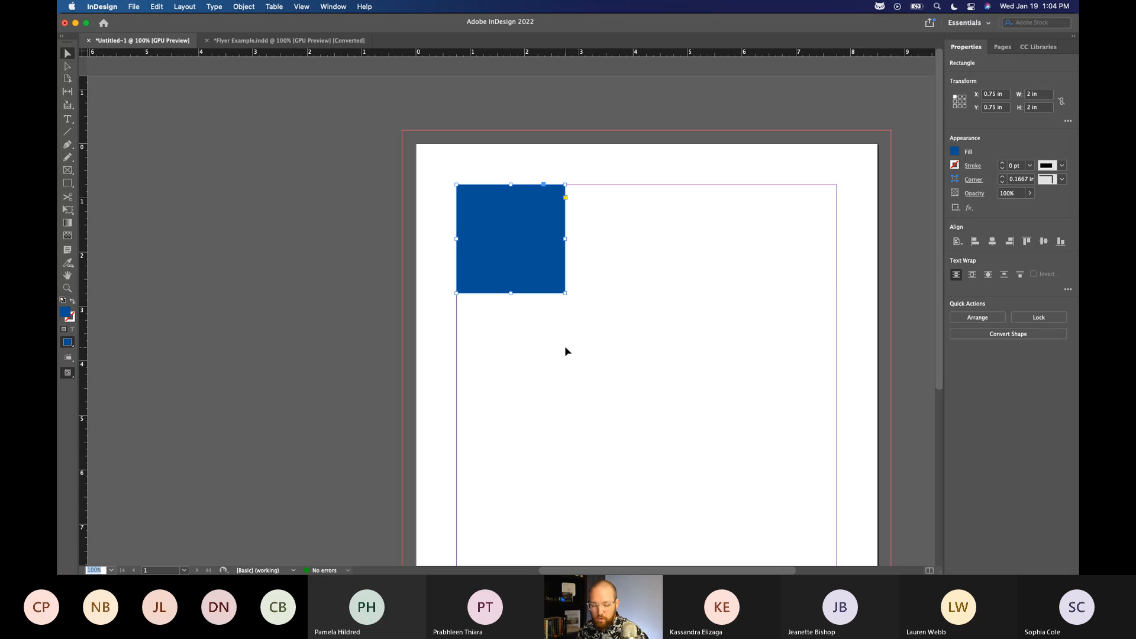
# Step the page zoom in and out repeatedly, finishing at 50%.
pyautogui.press('super+minus')
pyautogui.press('super+minus')
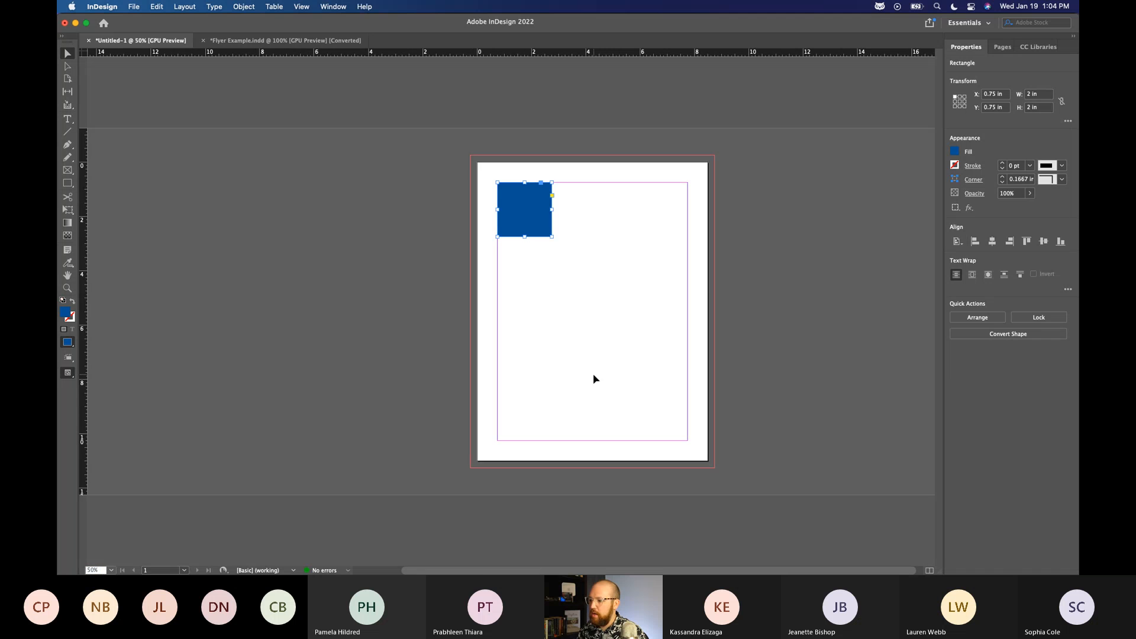
pyautogui.press('super+equal')
pyautogui.press('super+minus')
pyautogui.press('super+minus')
pyautogui.press('super+equal')
pyautogui.press('super+equal')
pyautogui.press('super+equal')
pyautogui.press('super+equal')
pyautogui.press('super+minus')
pyautogui.press('super+minus')
pyautogui.press('super+minus')
# Zoom smoothly in and out around the page's left margin, going between 50% and 125% and ending at 75%.
pyautogui.scroll(-2, 587, 332)
pyautogui.scroll(6, 529, 293)
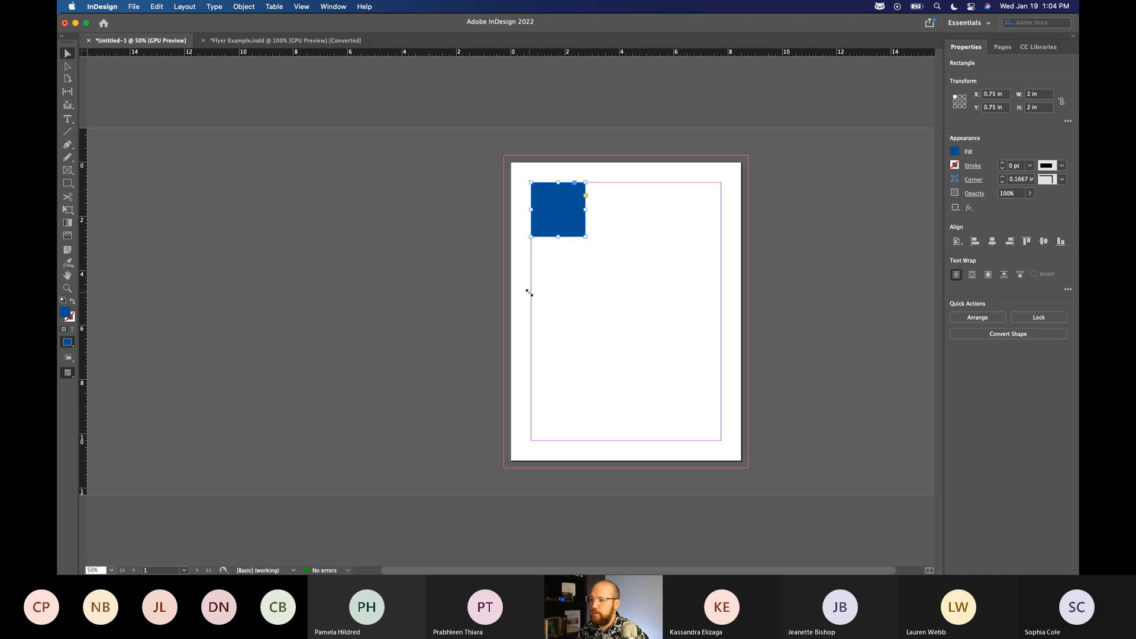
pyautogui.scroll(-3, 529, 293)
pyautogui.scroll(-2, 529, 293)
pyautogui.scroll(5, 530, 292)
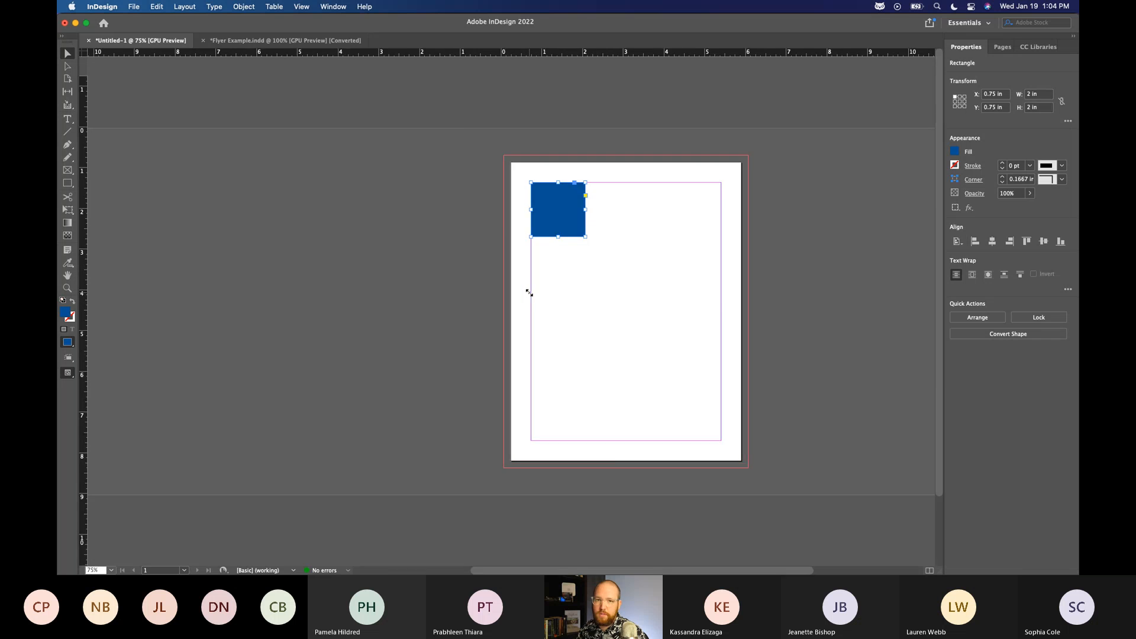
pyautogui.scroll(-3, 530, 293)
pyautogui.scroll(5, 529, 293)
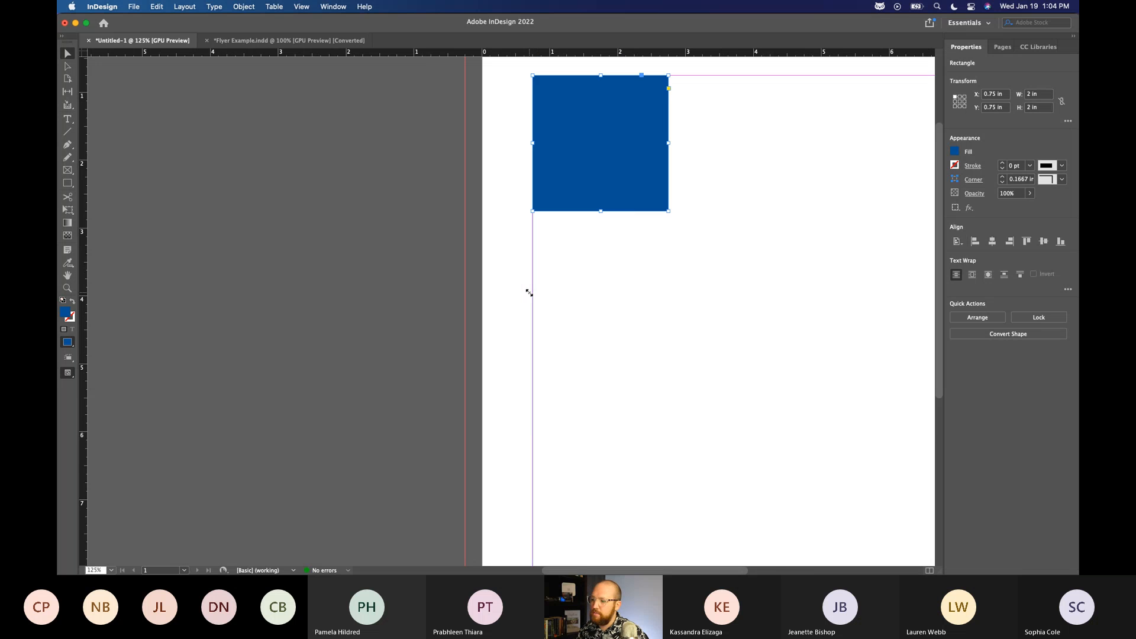
pyautogui.scroll(-2, 530, 292)
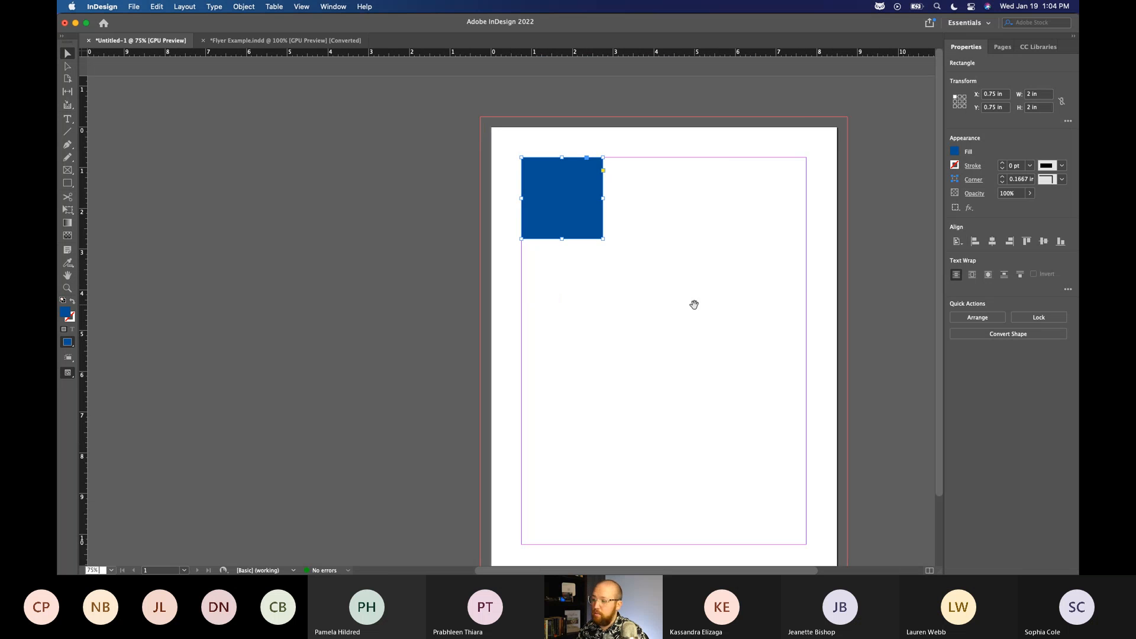
# Pan the page around the workspace with the Hand tool, and fit the whole page in the window.
pyautogui.moveTo(694, 305); pyautogui.dragTo(565, 295)
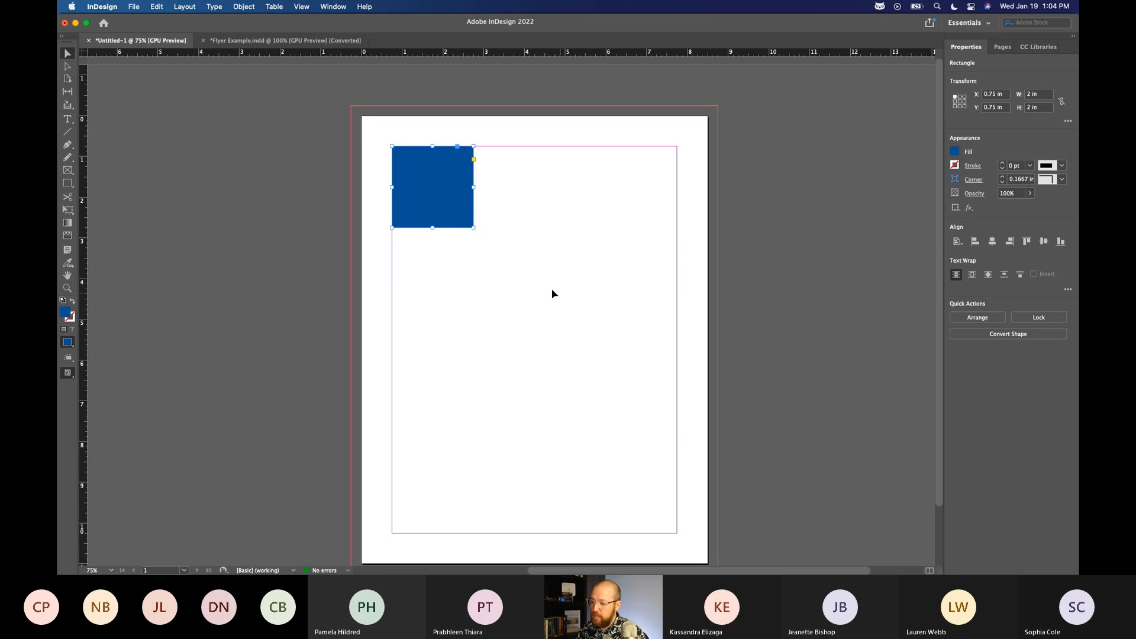
pyautogui.scroll(-1, 543, 284)
pyautogui.scroll(2, 543, 284)
pyautogui.scroll(-1, 543, 285)
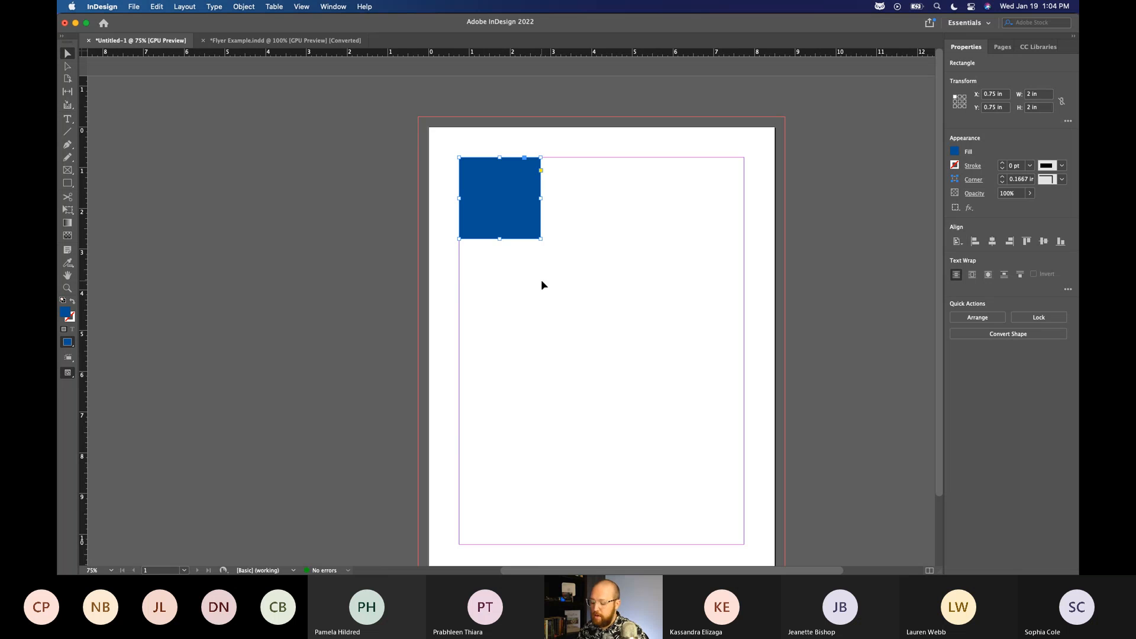
pyautogui.scroll(1, 541, 281)
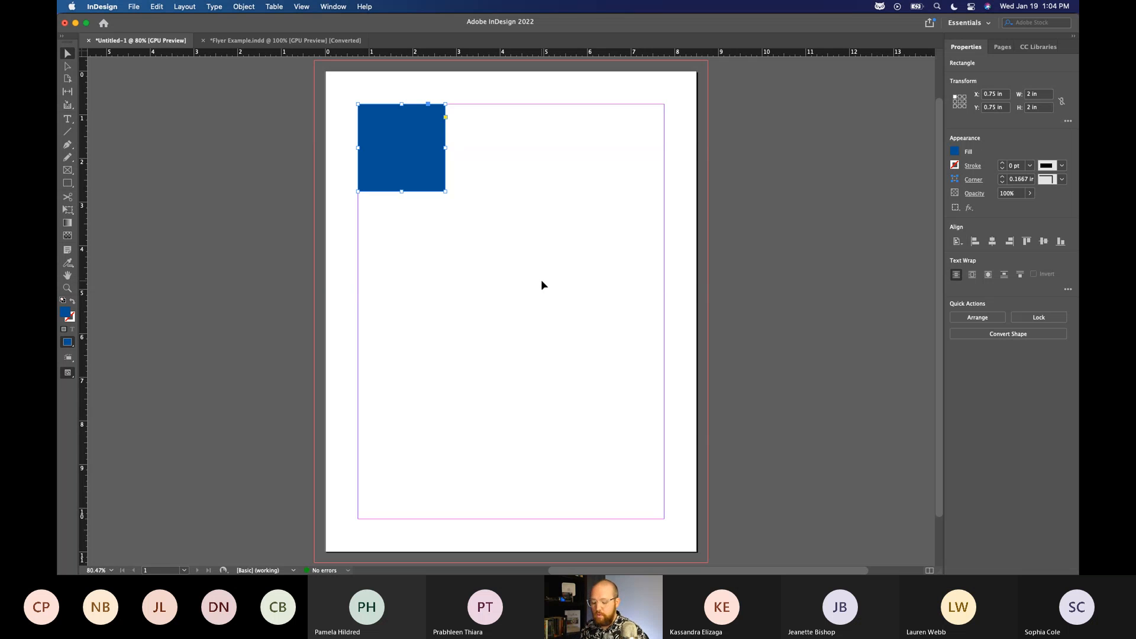
# Examine the blue square at 100%, 200% and 400% zoom, and return the view to 100%.
pyautogui.press('super+1')
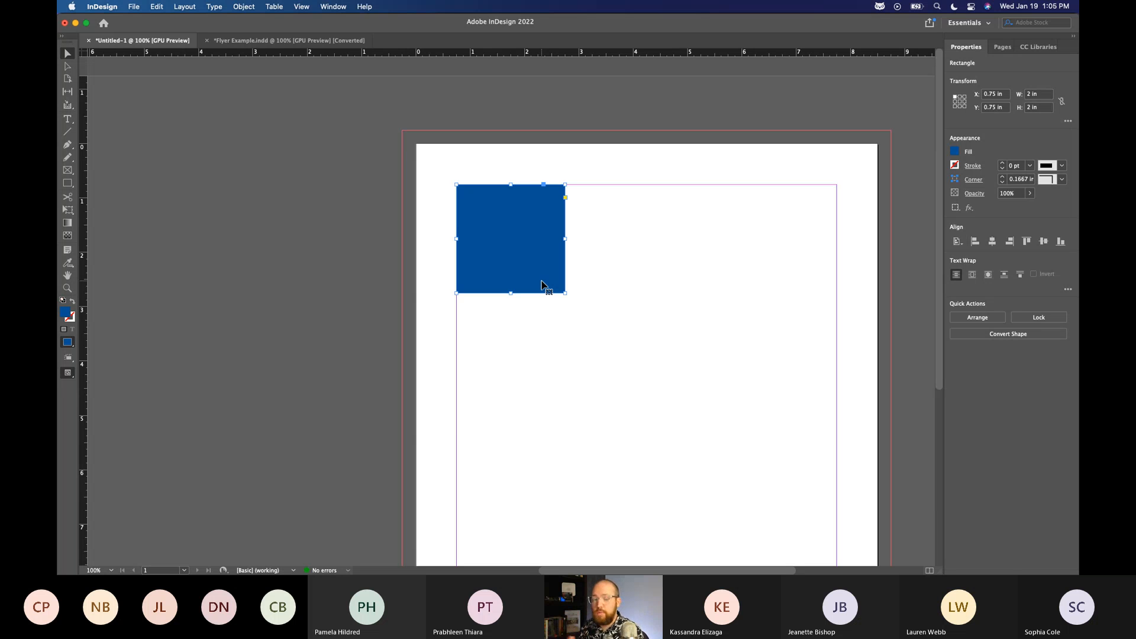
pyautogui.press('super+2')
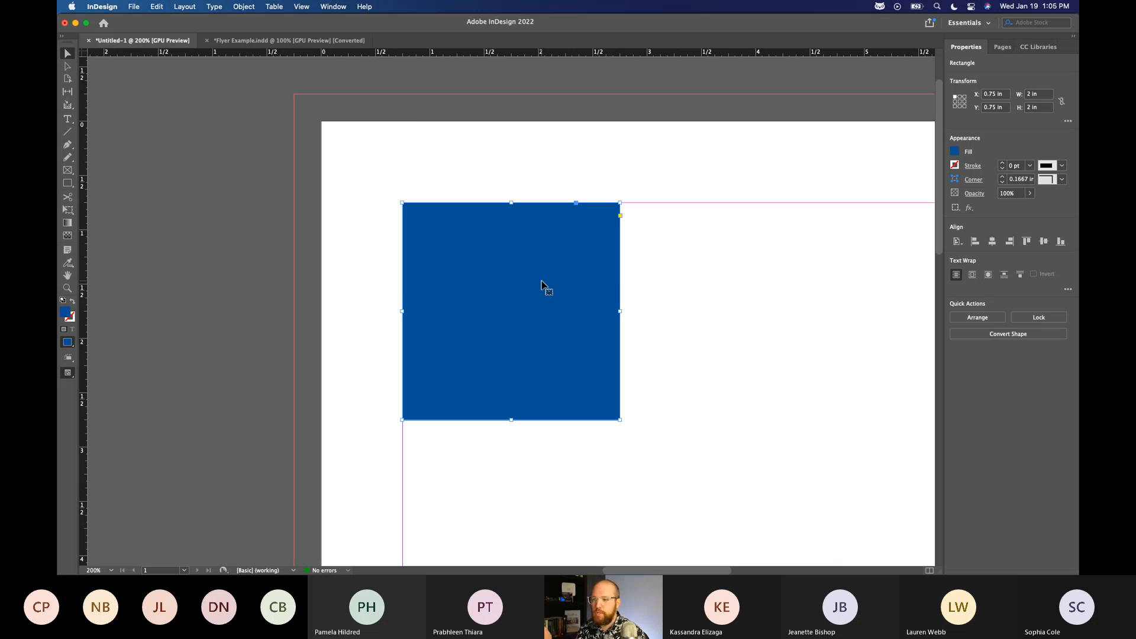
pyautogui.press('BackSpace')
pyautogui.press('super+z')
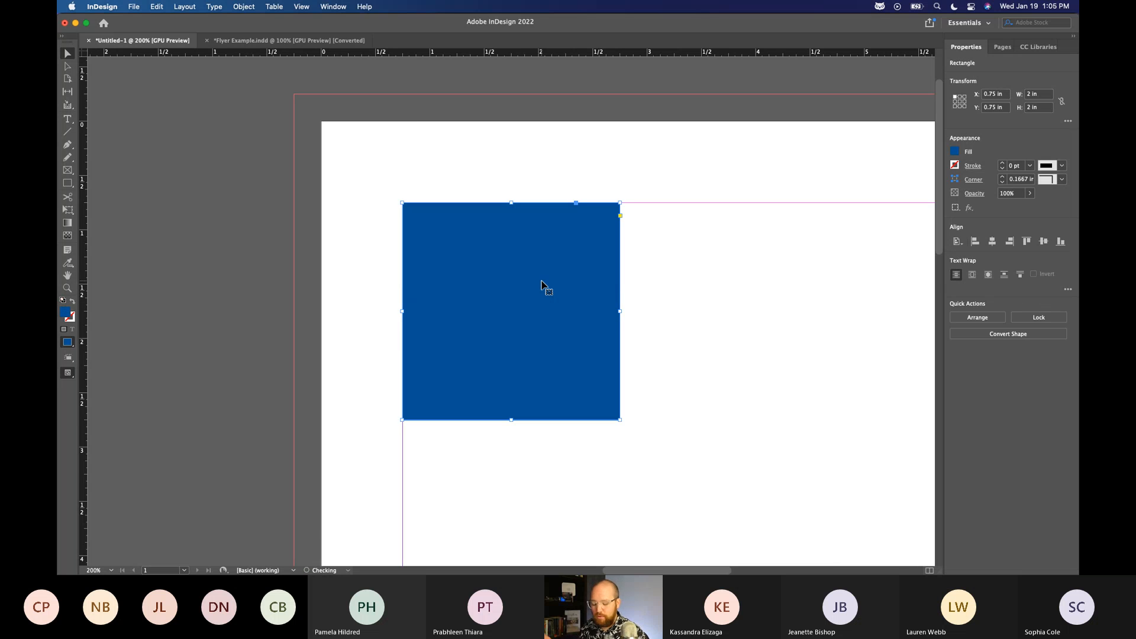
pyautogui.press('super+4')
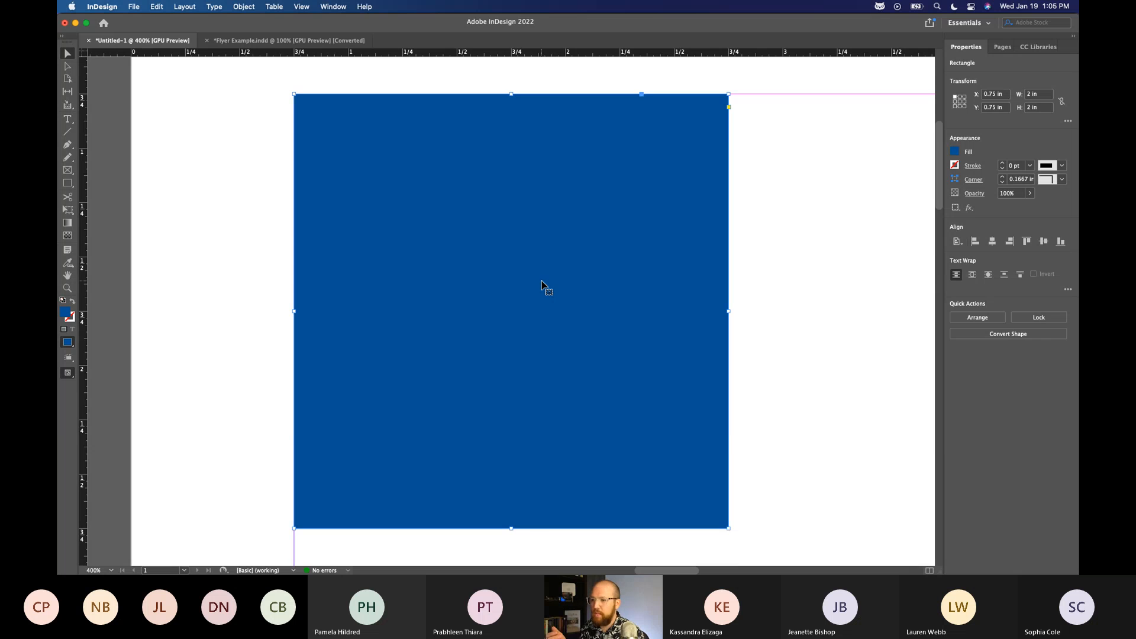
pyautogui.press('super+5')
pyautogui.press('super+4')
pyautogui.press('super+1')
pyautogui.press('super+2')
pyautogui.press('super+1')
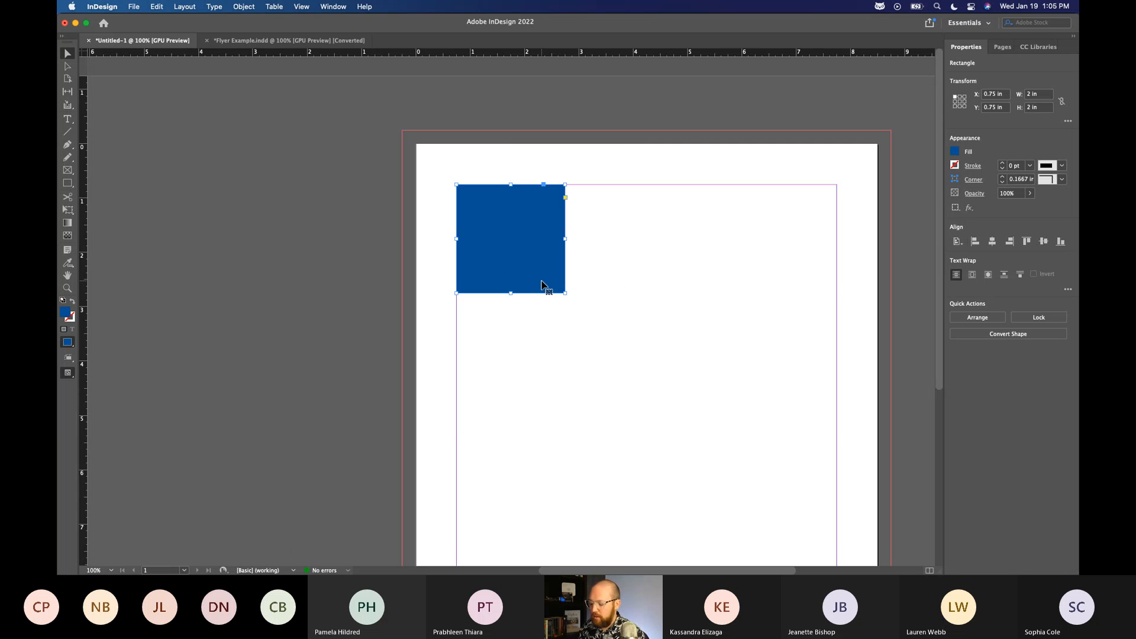
# Alternate between the 100% view and the whole-page view, ending with the whole page fitted in the window.
pyautogui.press('super+0')
pyautogui.press('super+1')
pyautogui.press('super+0')
pyautogui.press('super+1')
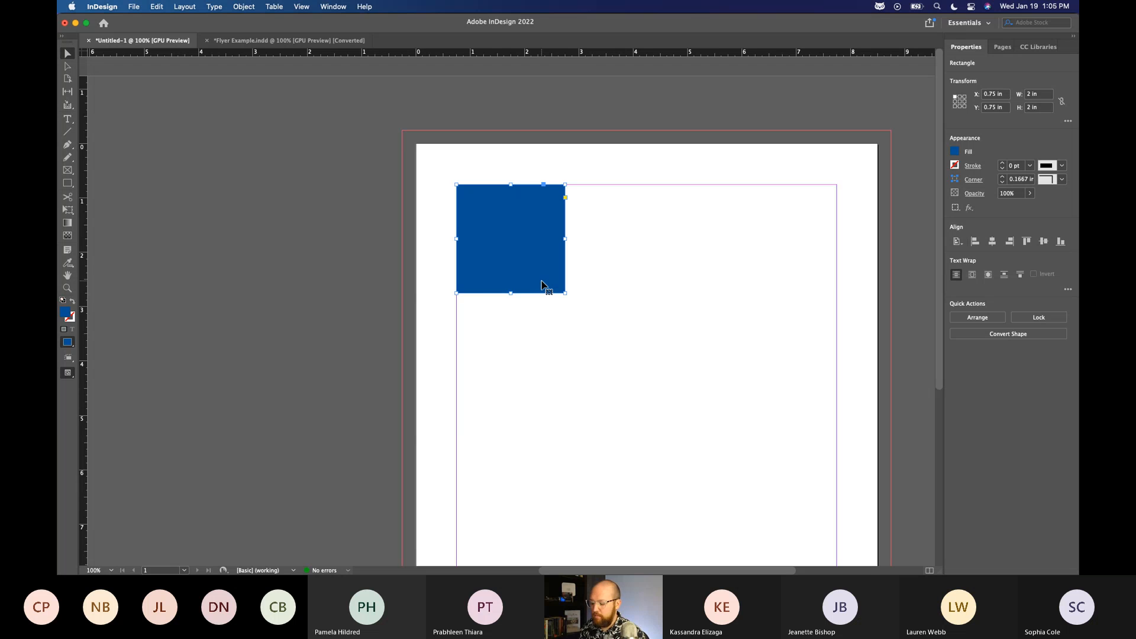
pyautogui.press('super+0')
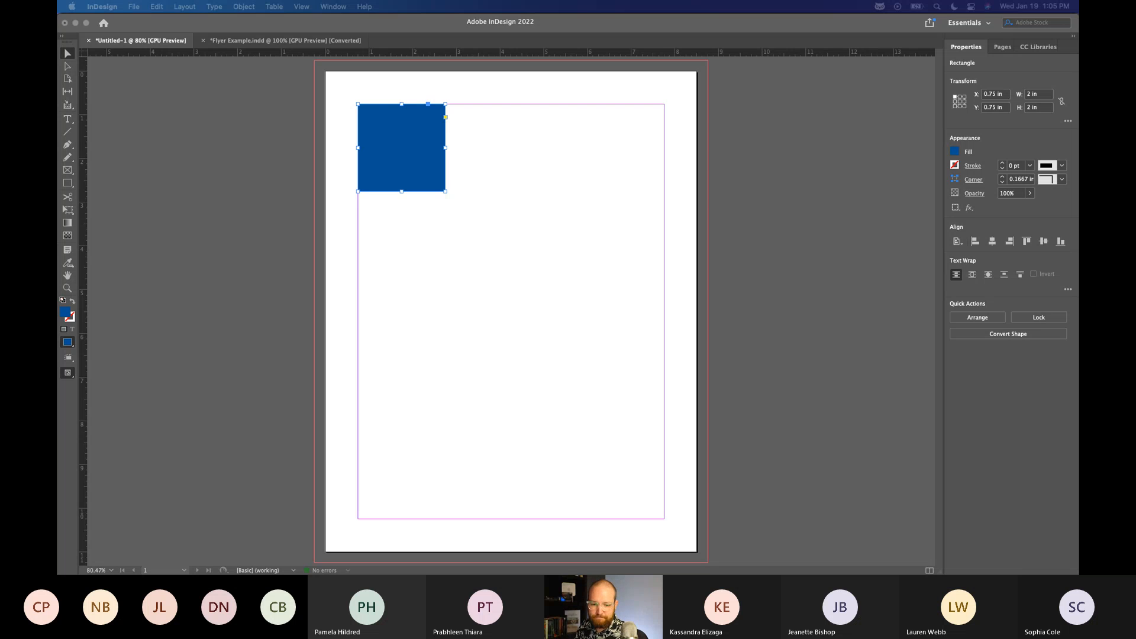
# Move the blue square away from the margin corner to about X 2.2 in, Y 3.25 in, and leave it selected.
pyautogui.click(468, 237)
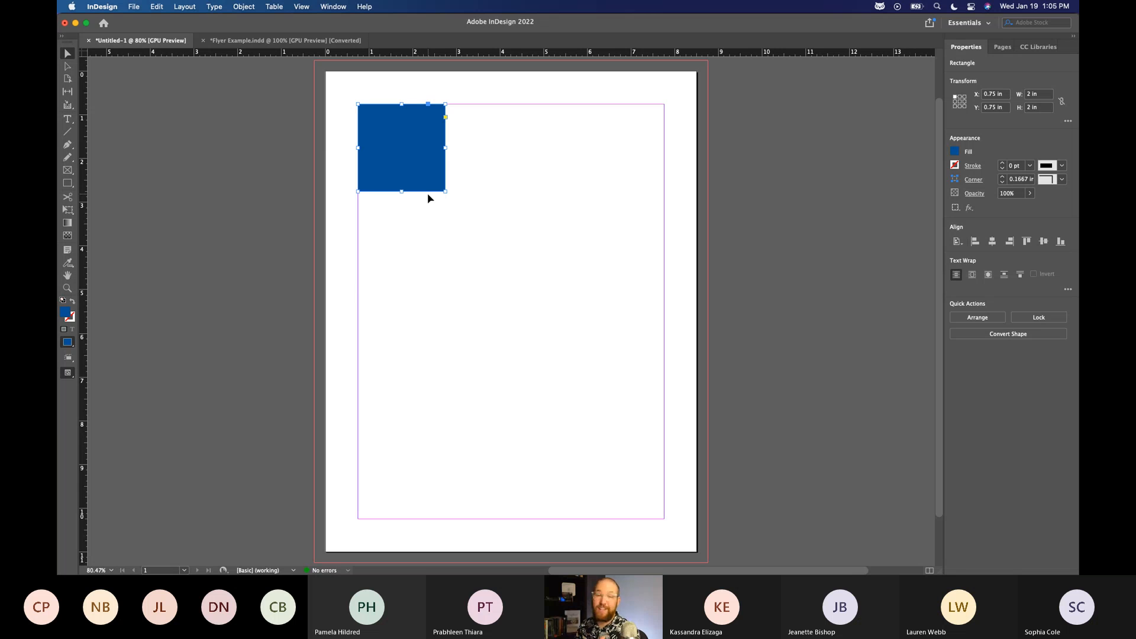
pyautogui.moveTo(427, 188); pyautogui.dragTo(492, 298)
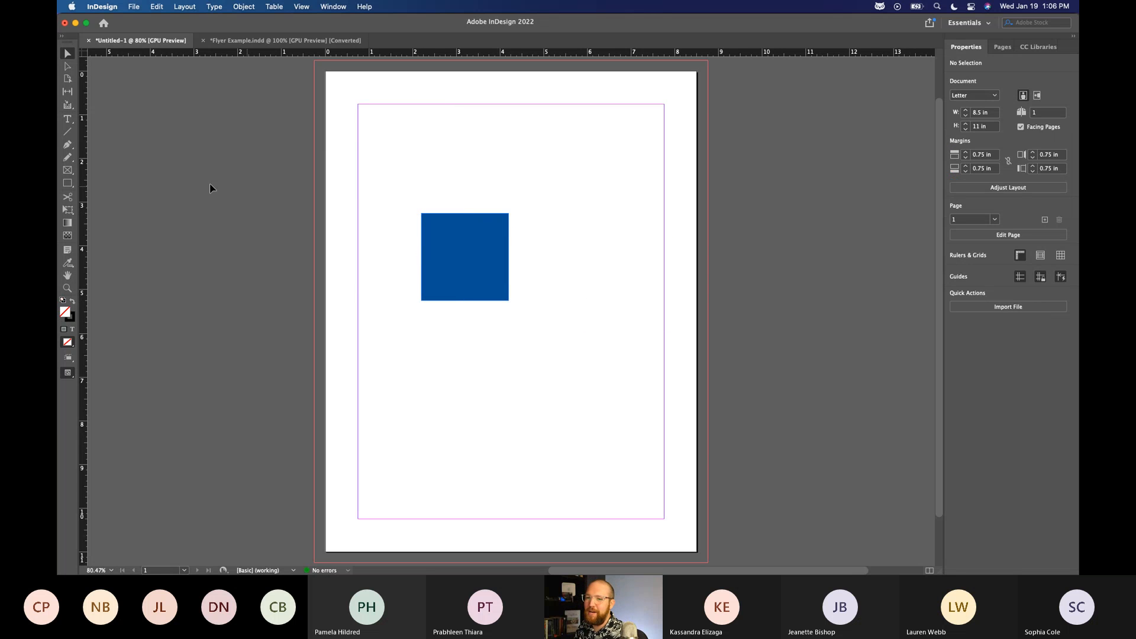
pyautogui.click(474, 258)
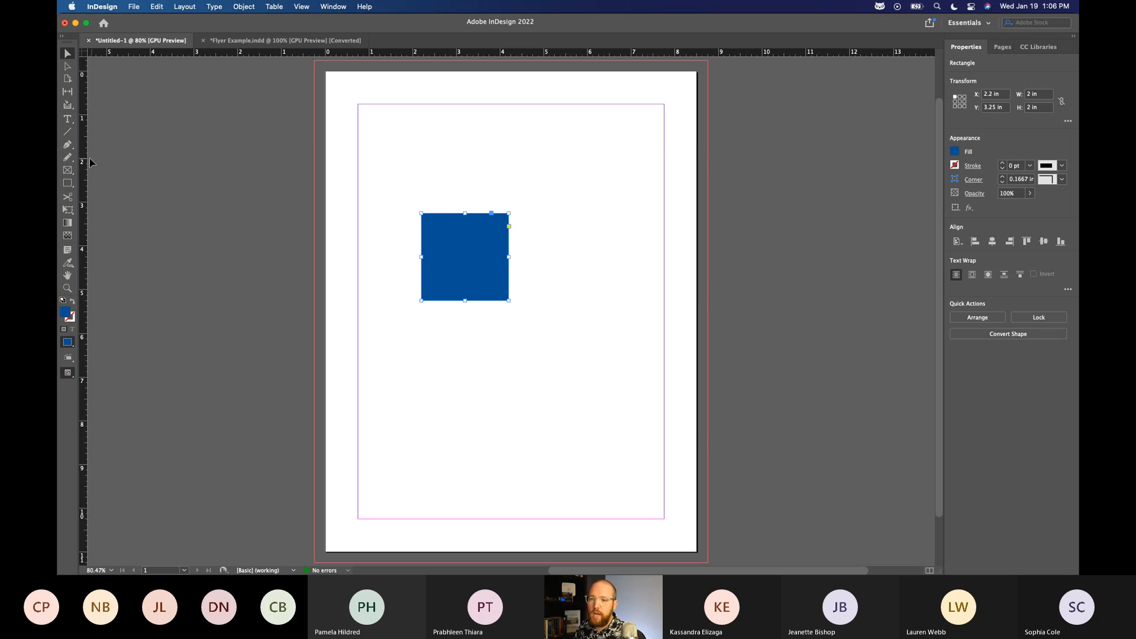
# Draw a text frame from the left margin around the blue square, and another about 4.25 × 2.97 in at the lower-right margin corner.
pyautogui.click(70, 121)
pyautogui.click(71, 122)
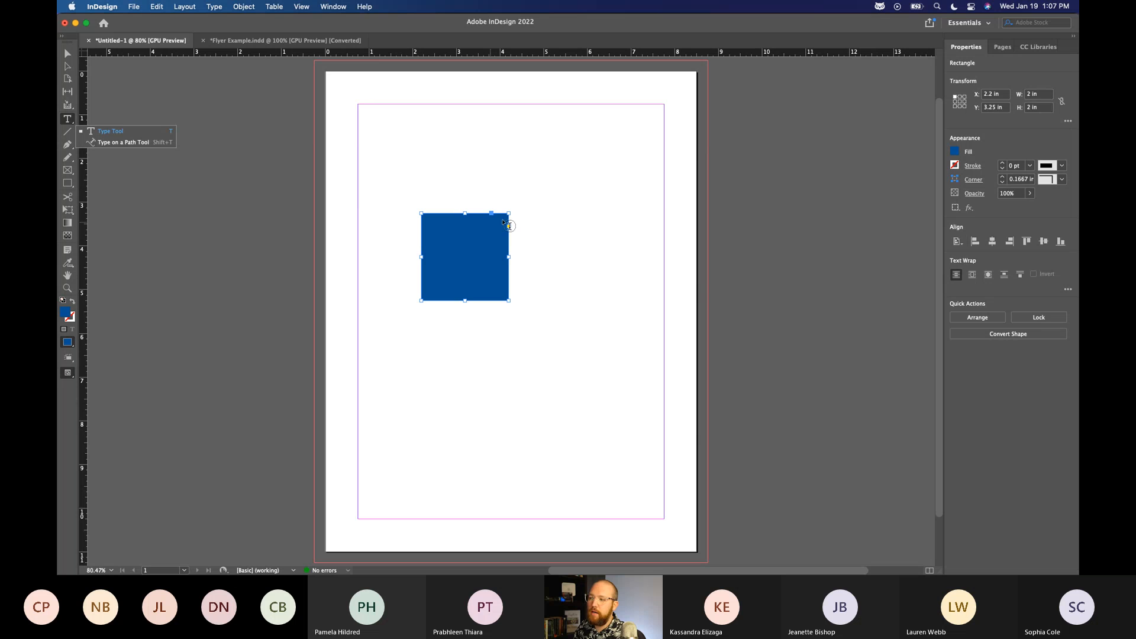
pyautogui.moveTo(358, 192); pyautogui.dragTo(566, 360)
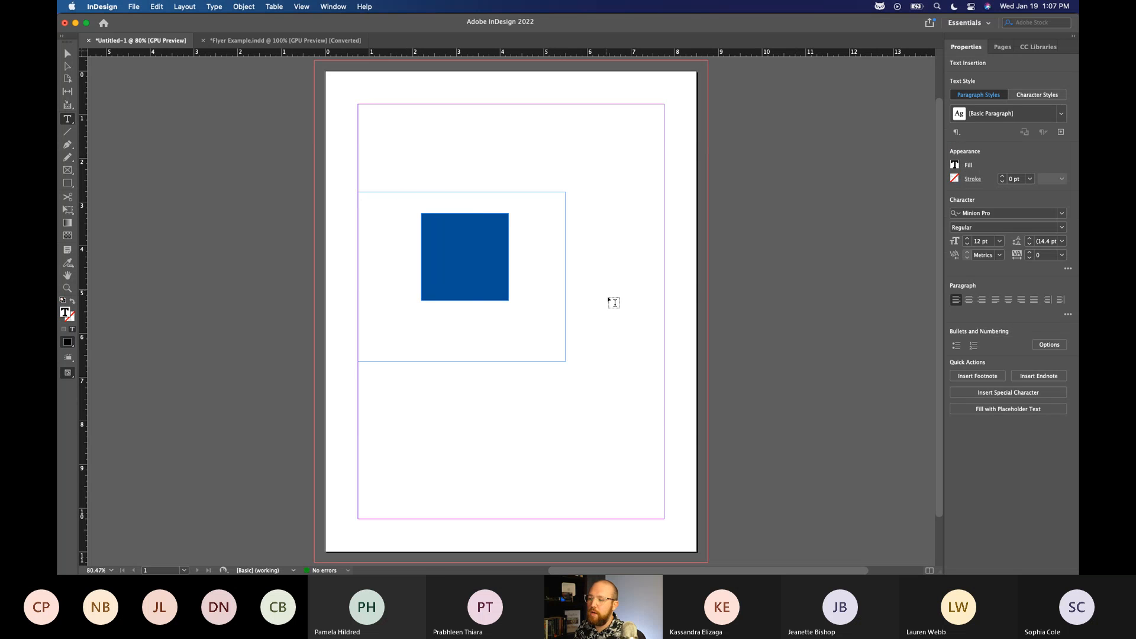
pyautogui.moveTo(665, 390); pyautogui.dragTo(478, 518)
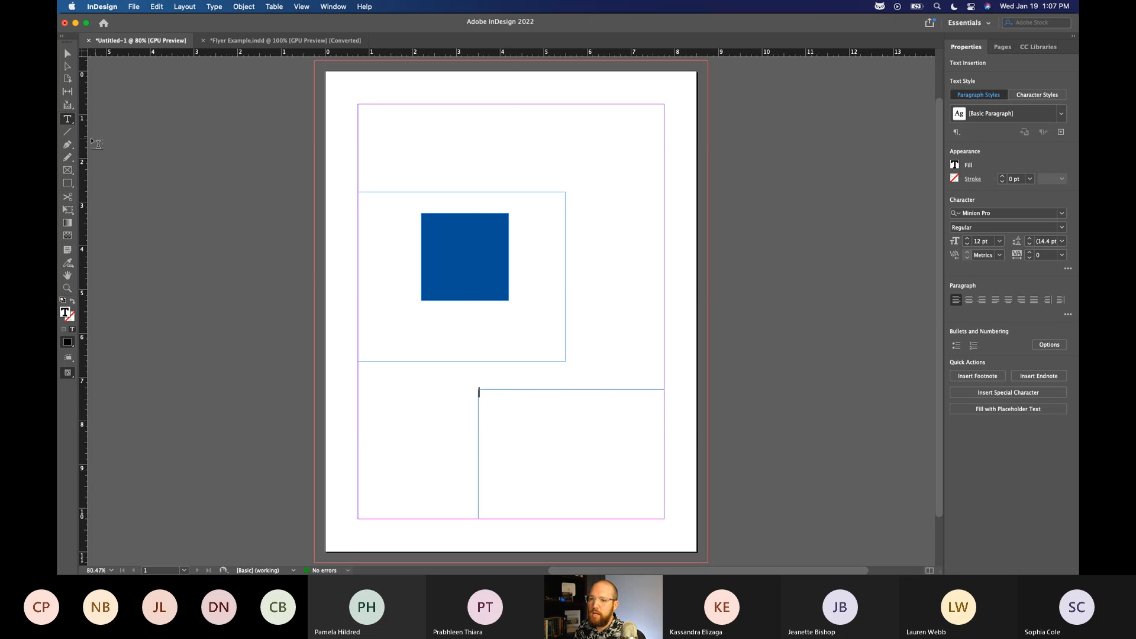
# Draw a rectangular image frame about 9 × 2.75 in across the page top, reaching the bleed edges.
pyautogui.click(68, 171)
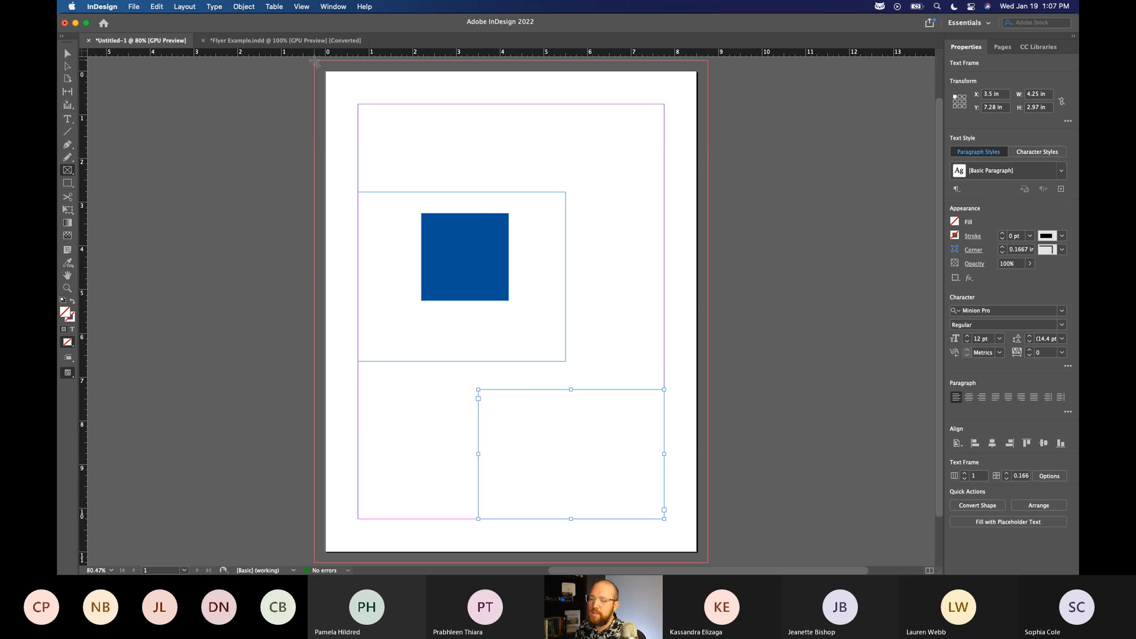
pyautogui.moveTo(314, 61); pyautogui.dragTo(708, 180)
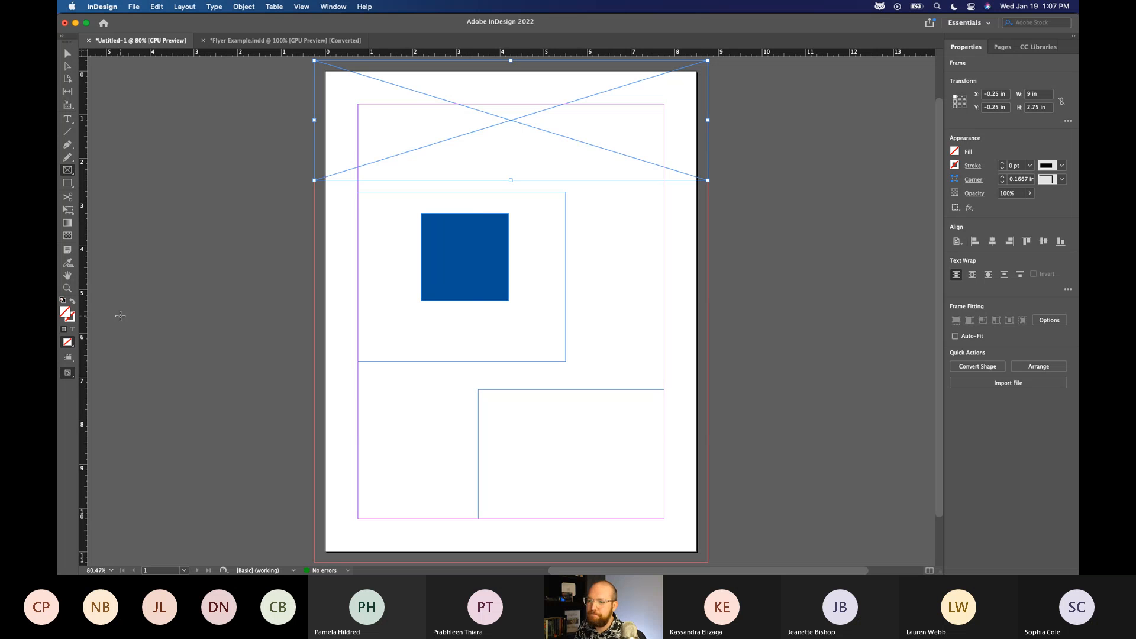
# Compare the frame layout with the Flyer Example document, and return to the untitled document.
pyautogui.click(285, 40)
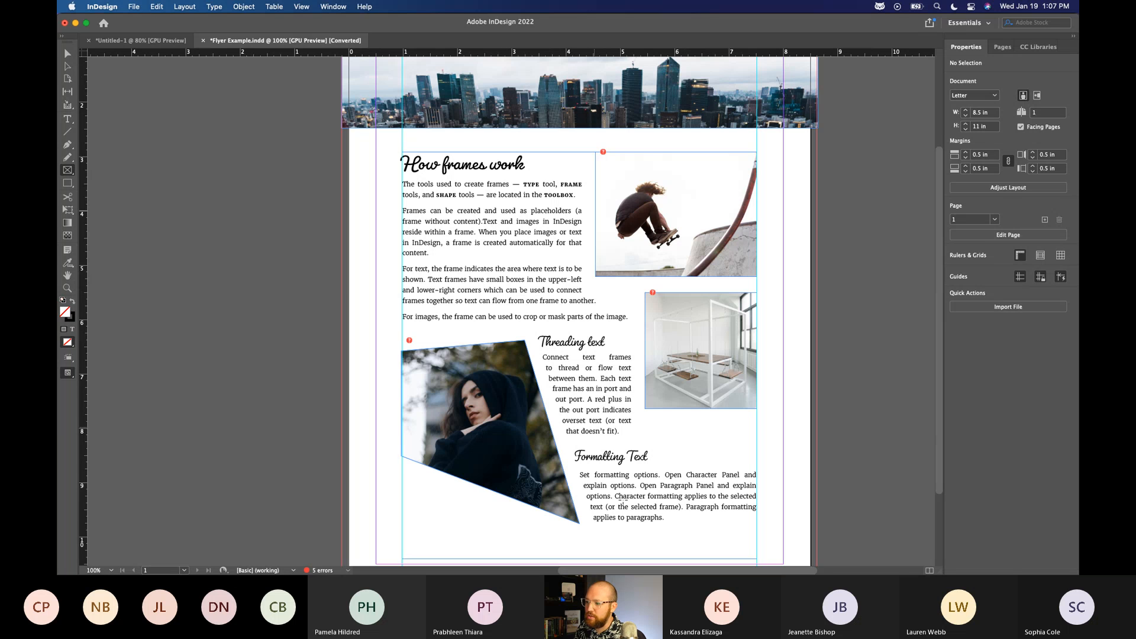
pyautogui.click(152, 39)
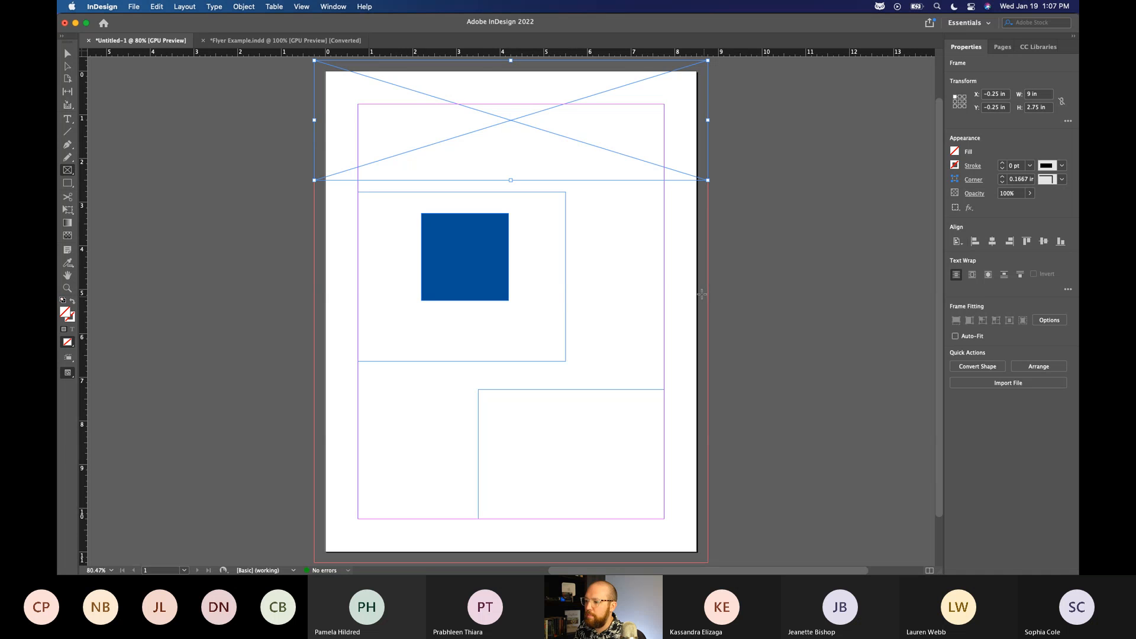
pyautogui.click(284, 40)
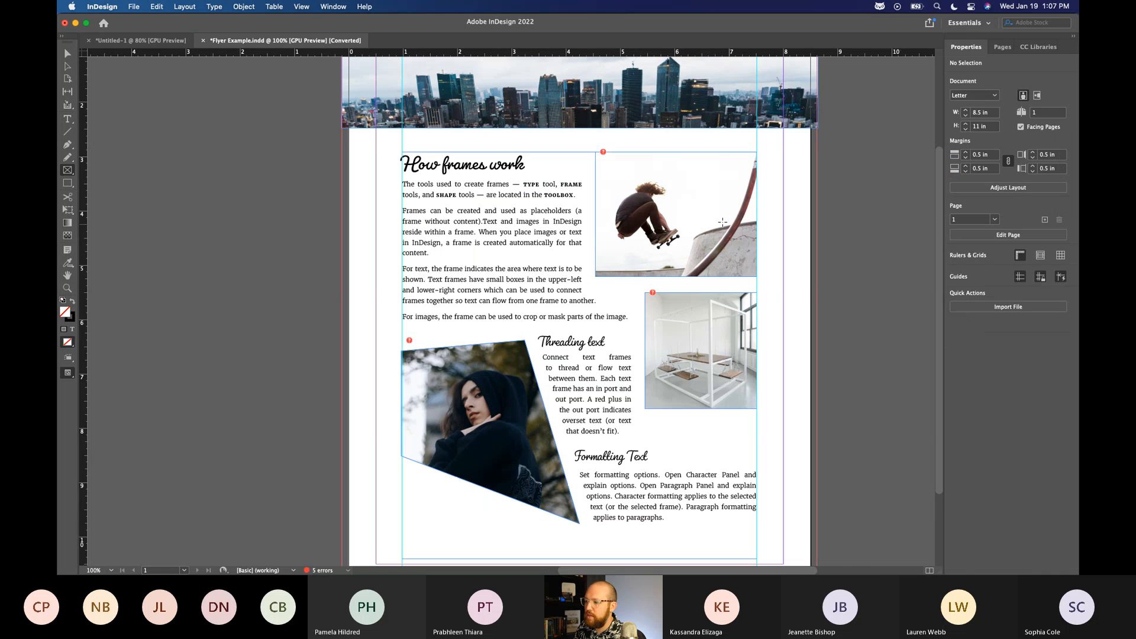
pyautogui.press('super+grave')
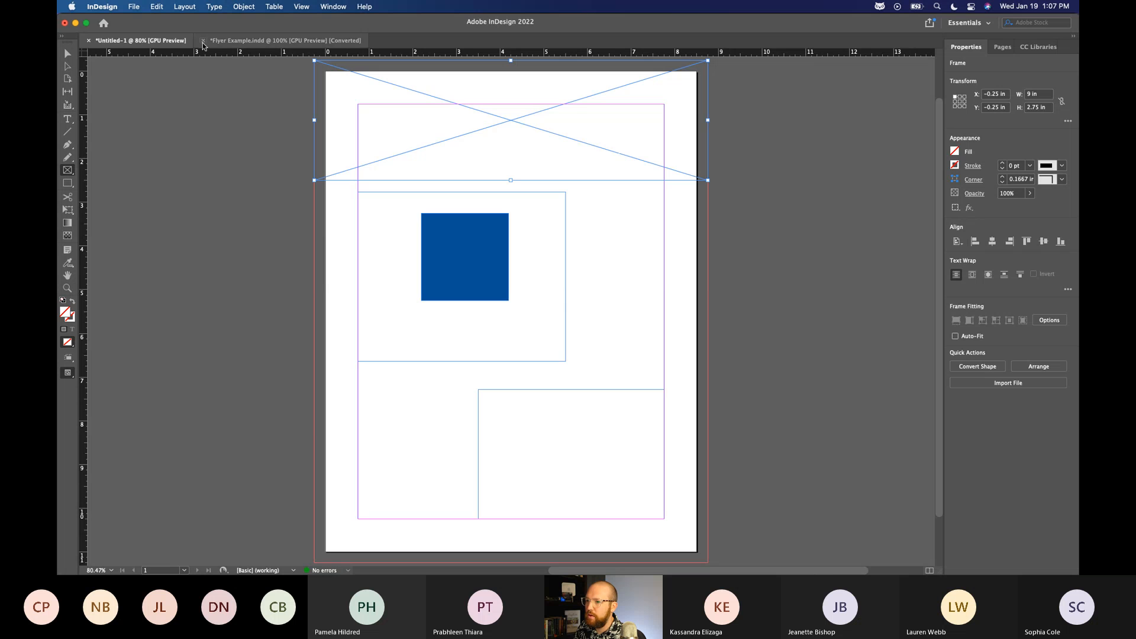
pyautogui.press('super+grave')
pyautogui.click(129, 46)
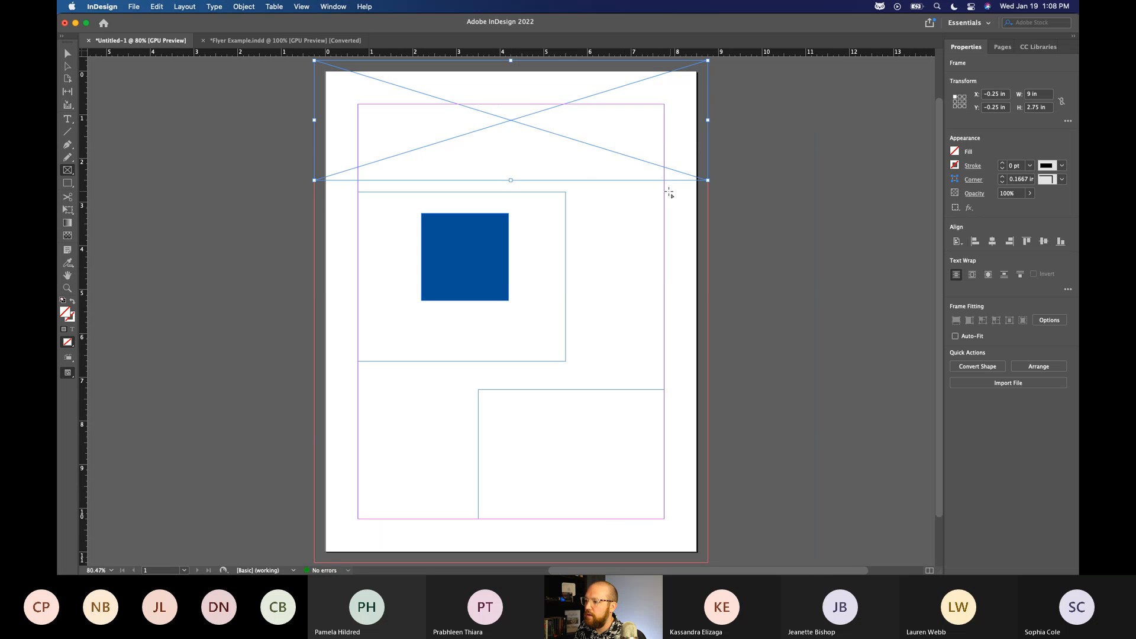
# Draw two image frames along the right margin, the upper about 3.15 × 3.22 in, and one about 2.97 × 3.21 in at the lower-left margin corner.
pyautogui.moveTo(552, 293); pyautogui.dragTo(526, 332)
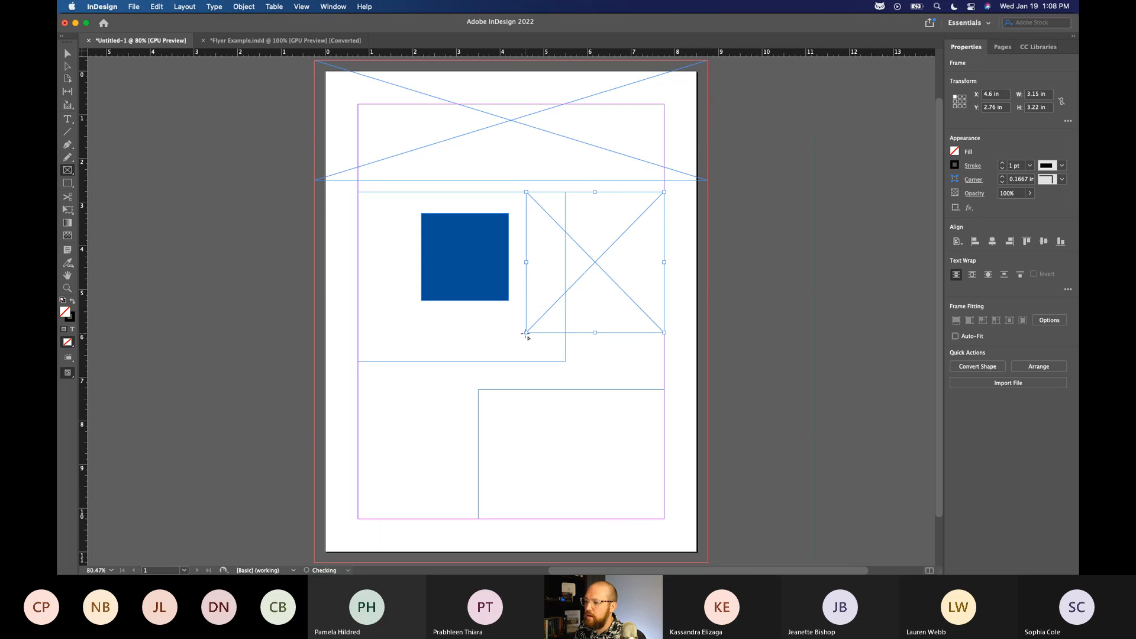
pyautogui.moveTo(667, 343)
pyautogui.mouseDown()
pyautogui.moveTo(577, 358)
pyautogui.moveTo(526, 432)
pyautogui.mouseUp()
pyautogui.moveTo(357, 379); pyautogui.dragTo(488, 521)
# Delete the text frame at the page's lower-right margin corner.
pyautogui.press('v')
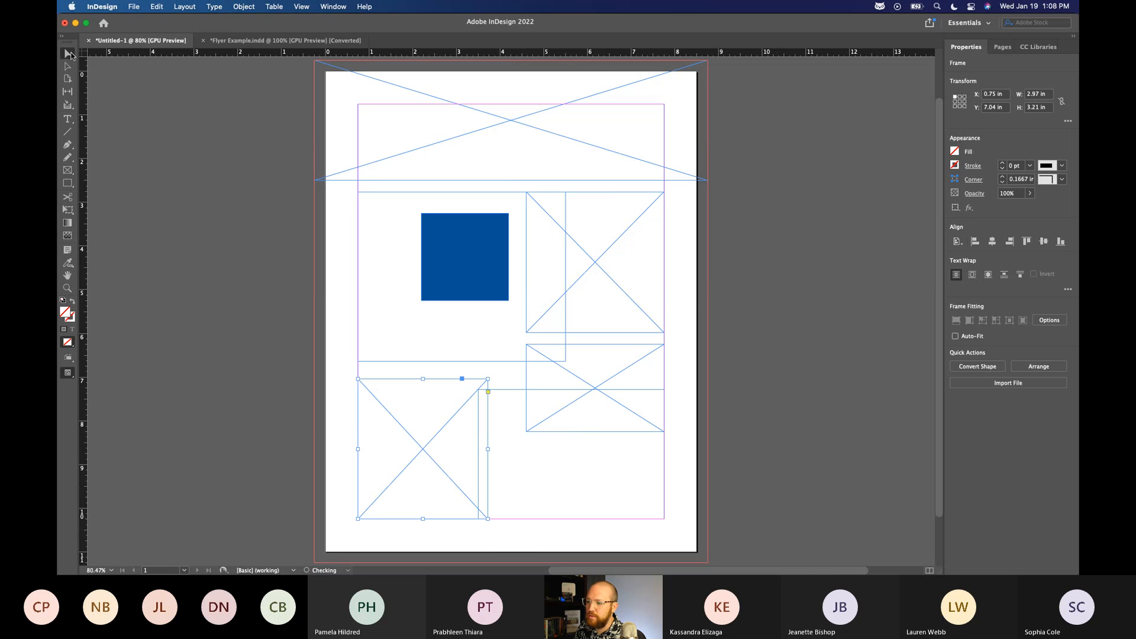
pyautogui.click(537, 492)
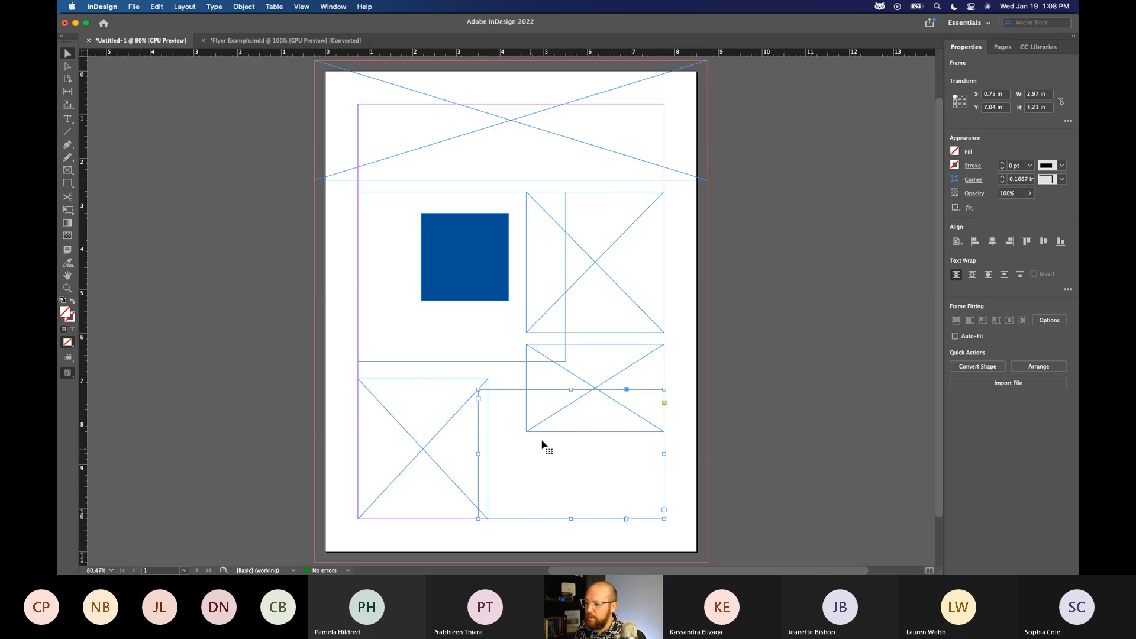
pyautogui.press('Delete')
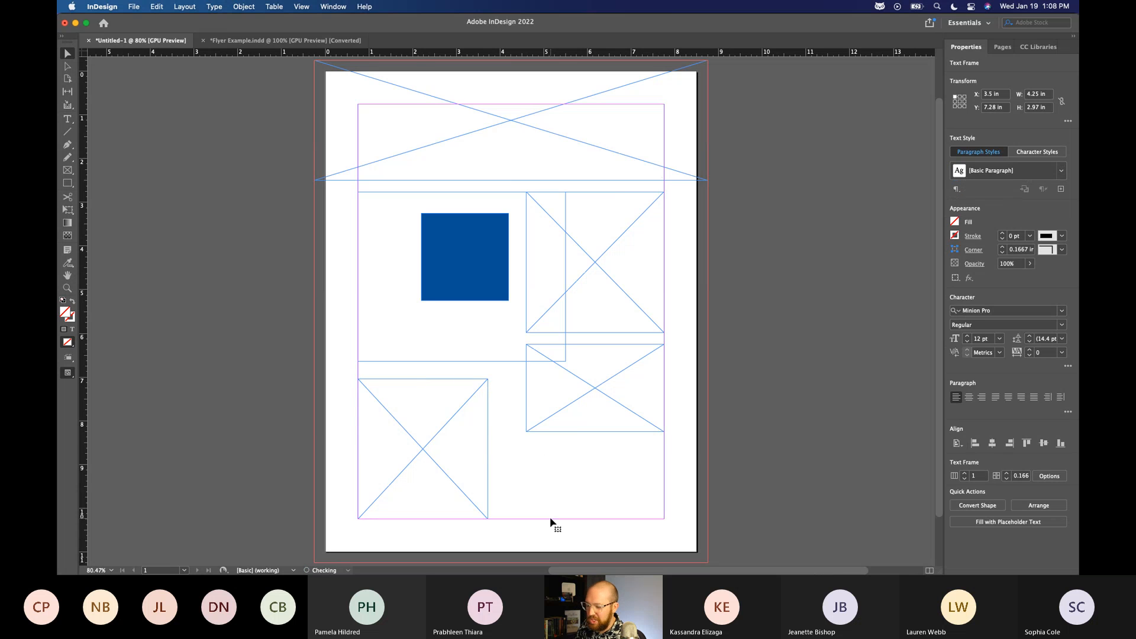
# Enlarge the remaining text frame to the lower-right margin corner, making it 7 × 7.49 in.
pyautogui.click(504, 361)
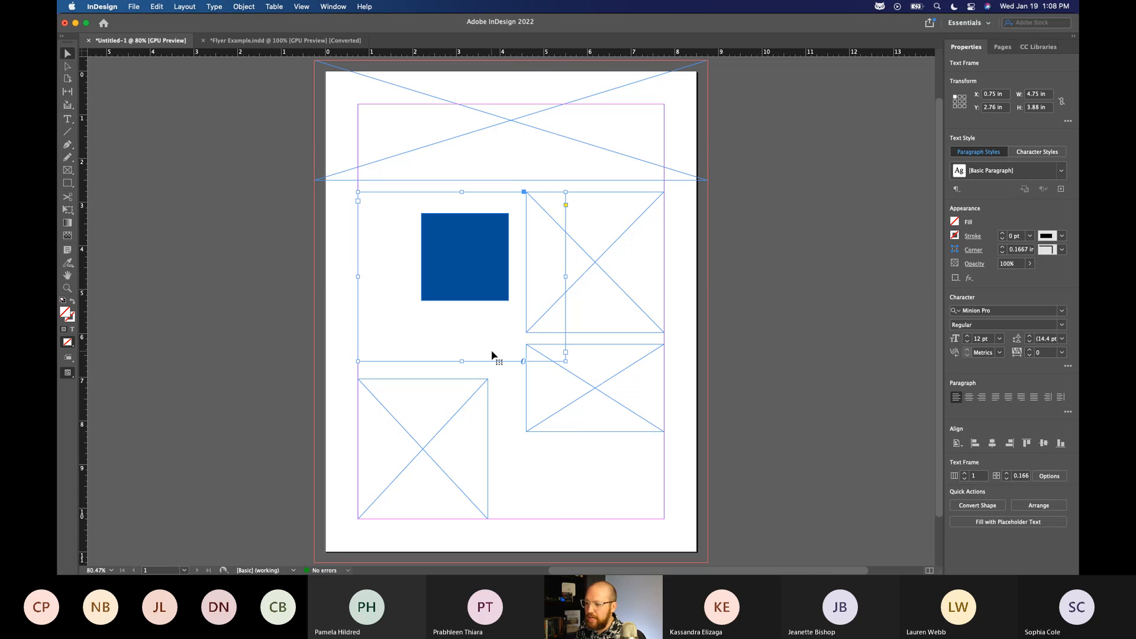
pyautogui.moveTo(566, 361); pyautogui.dragTo(666, 520)
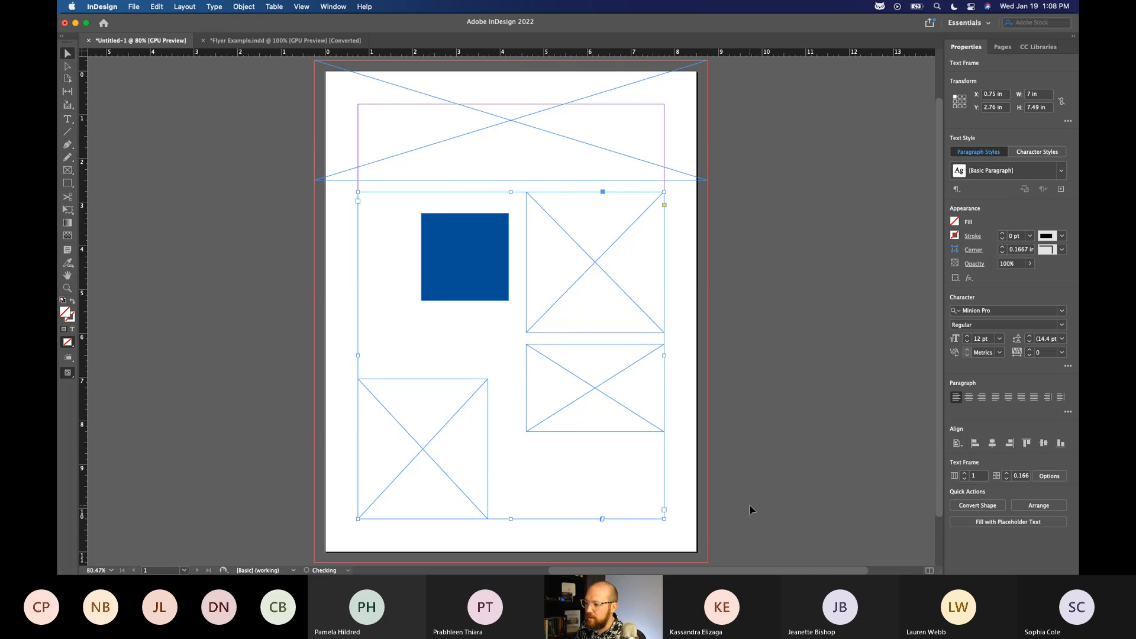
pyautogui.click(722, 500)
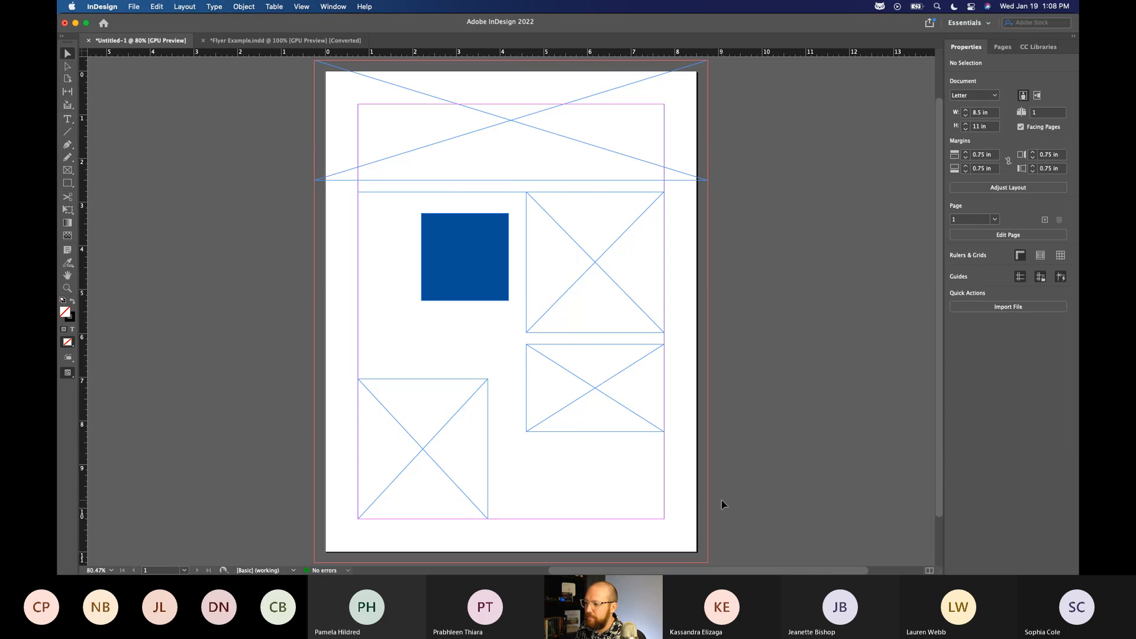
pyautogui.click(497, 263)
pyautogui.click(237, 197)
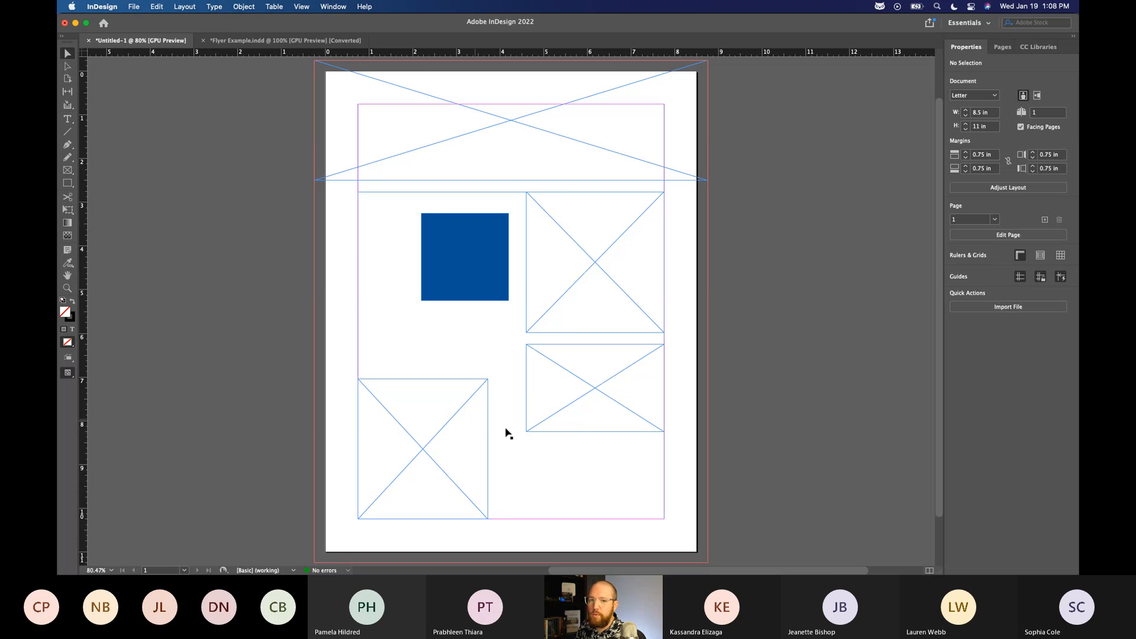
# Place the text cursor in the large text frame, enter "lorem" as a trial and undo it.
pyautogui.click(361, 216)
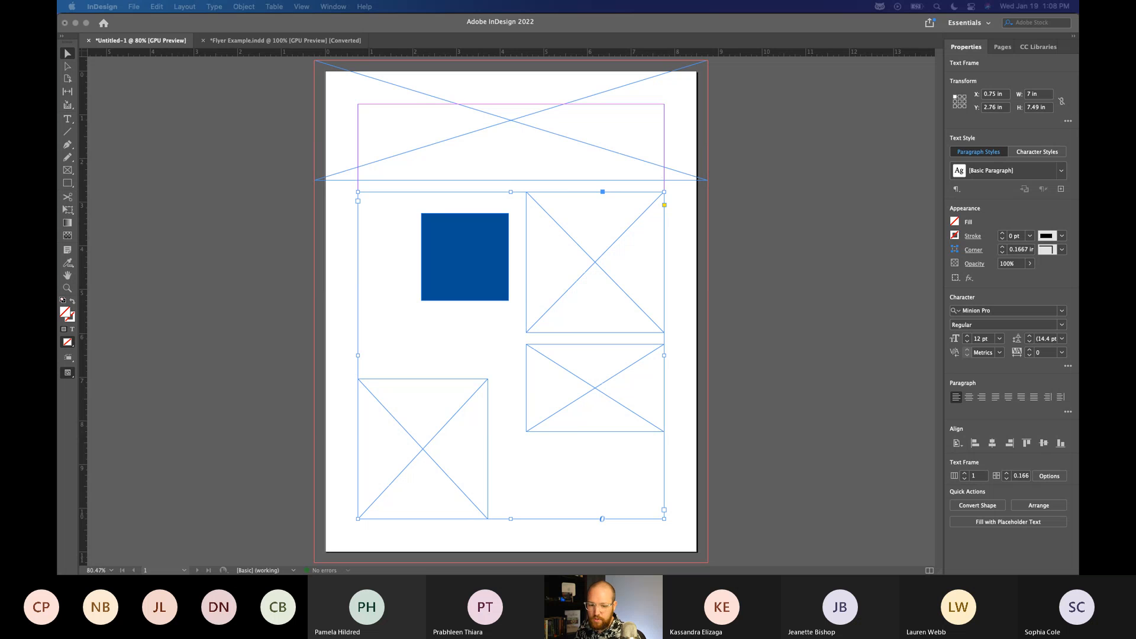
pyautogui.click(385, 230)
pyautogui.doubleClick(369, 197)
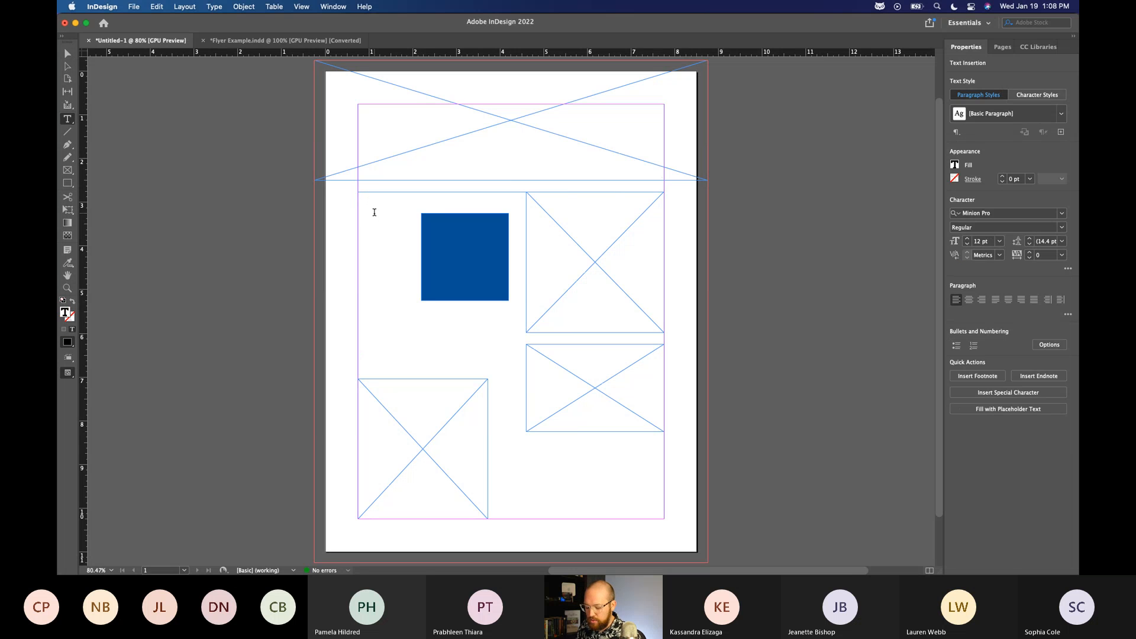
pyautogui.write('lorem')
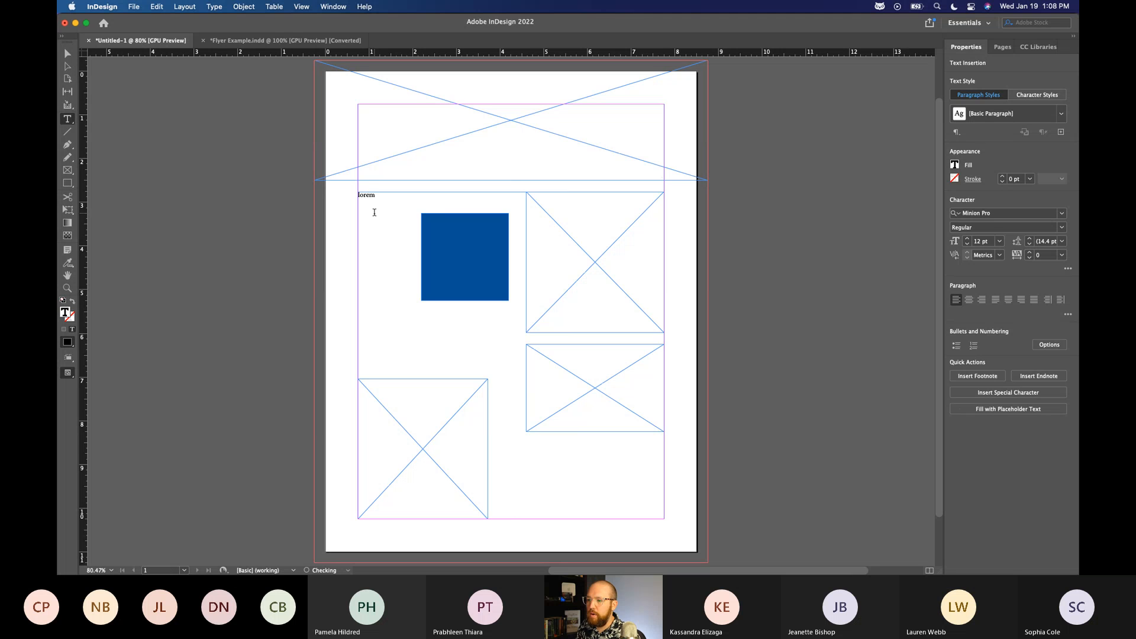
pyautogui.press('super+z')
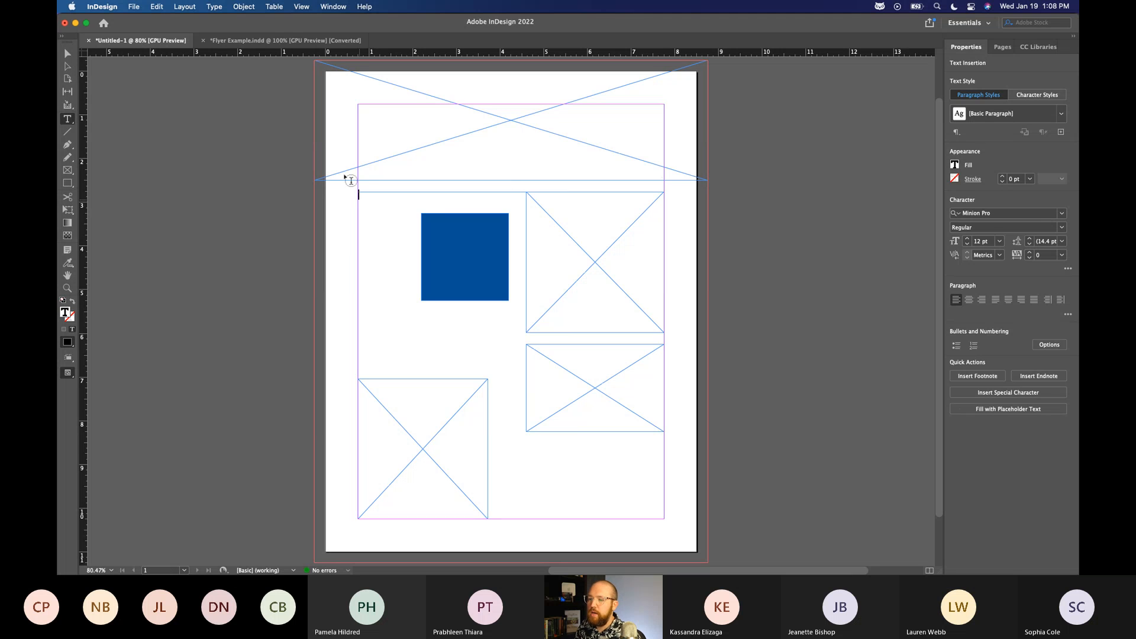
# Search the application help for "placeholder" and close the search.
pyautogui.click(367, 11)
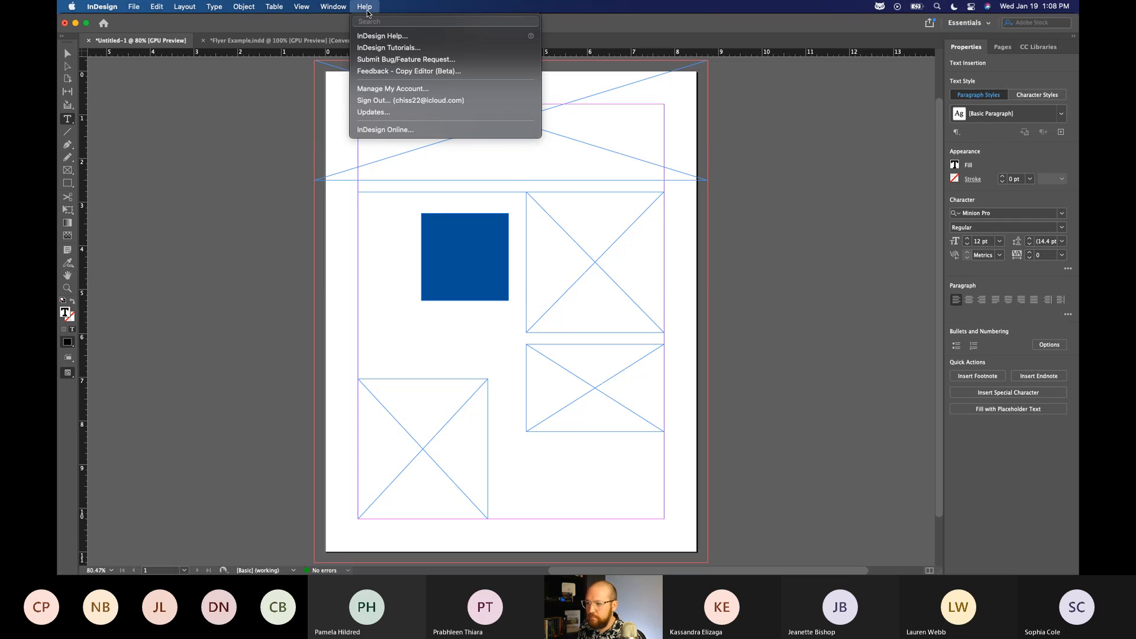
pyautogui.write('plah')
pyautogui.press('BackSpace')
pyautogui.write('ceholder')
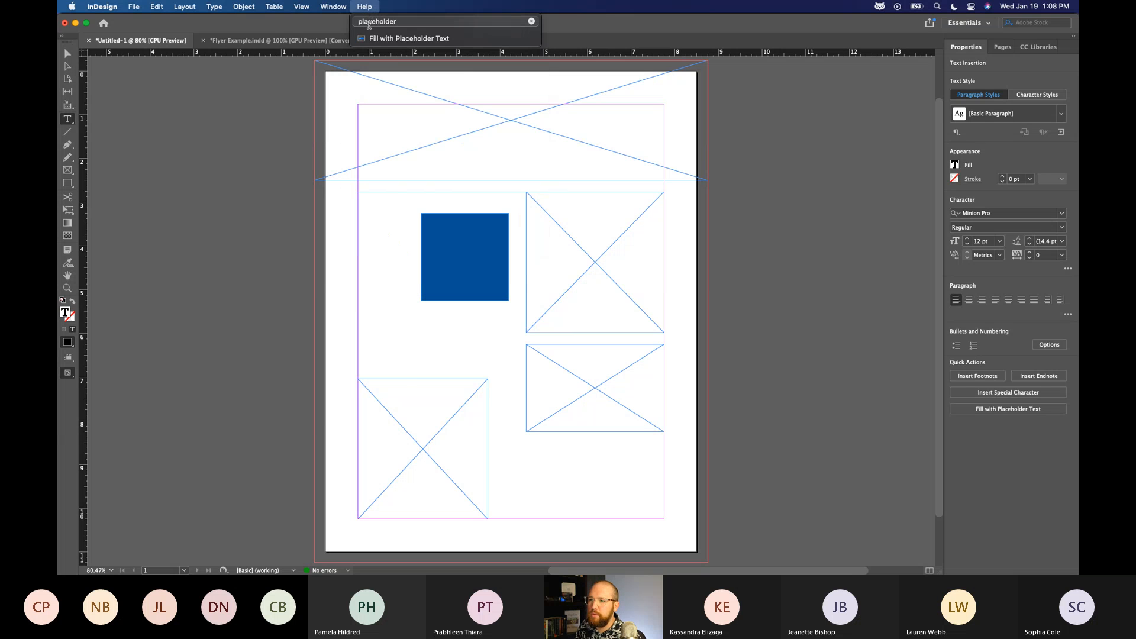
pyautogui.click(364, 8)
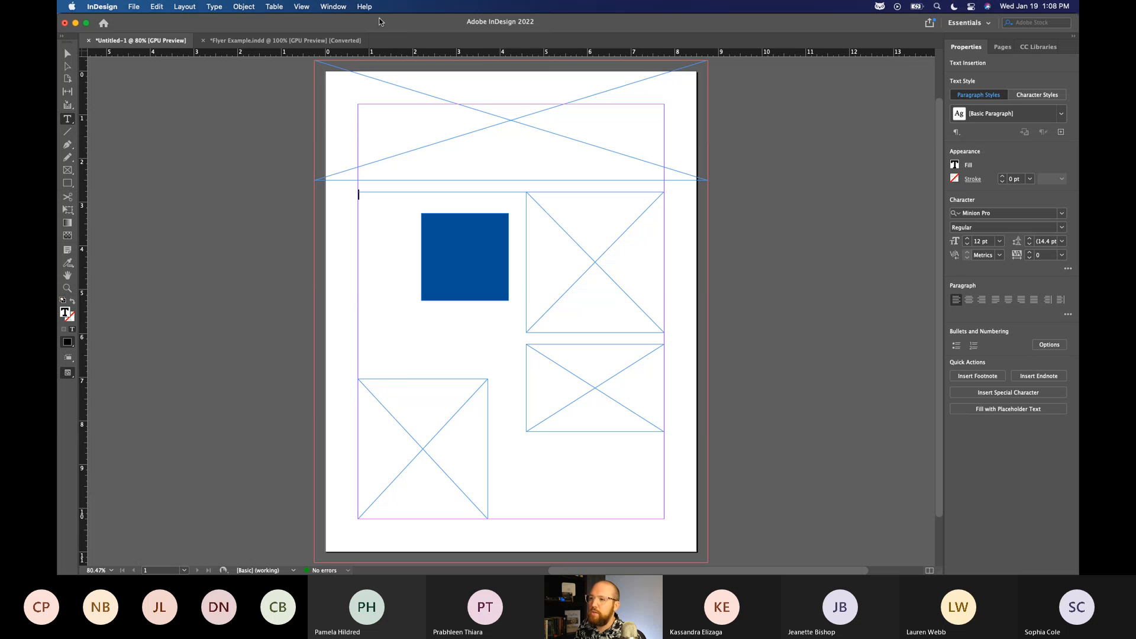
pyautogui.click(372, 9)
pyautogui.press('BackSpace')
pyautogui.click(369, 7)
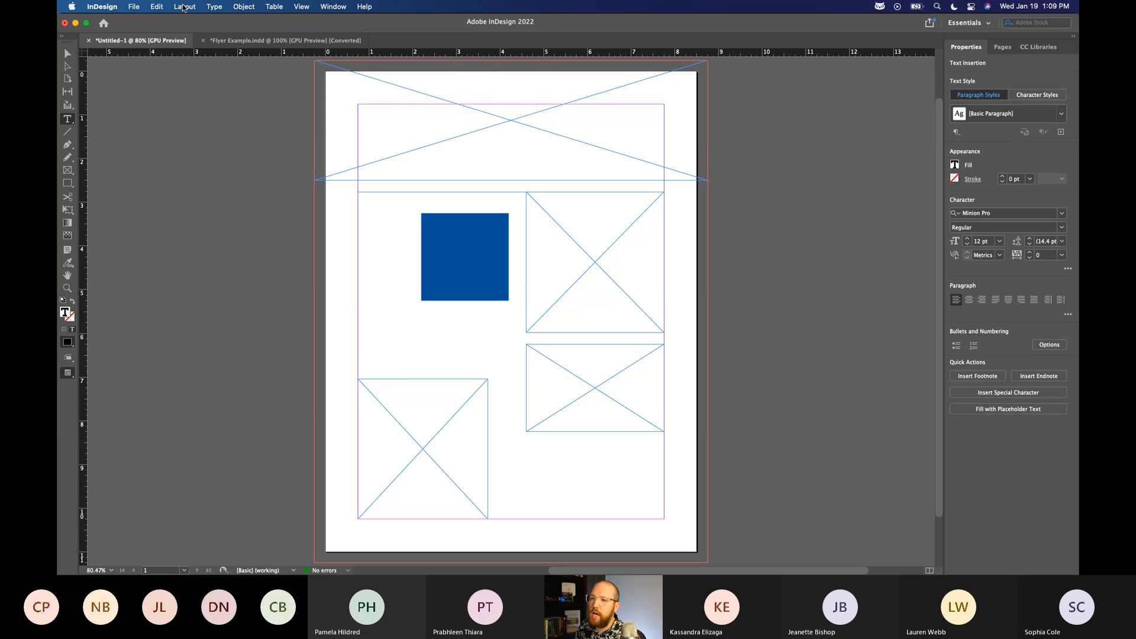
# Fill the large text frame with placeholder text, leave text editing and reselect the frame.
pyautogui.click(215, 7)
pyautogui.click(378, 220)
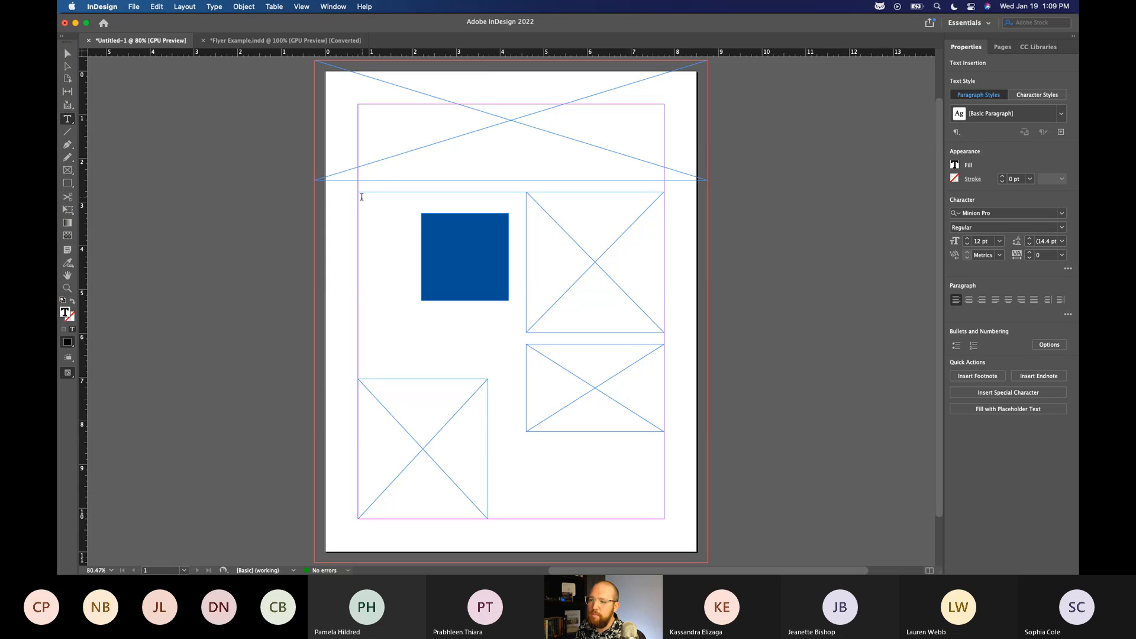
pyautogui.click(215, 7)
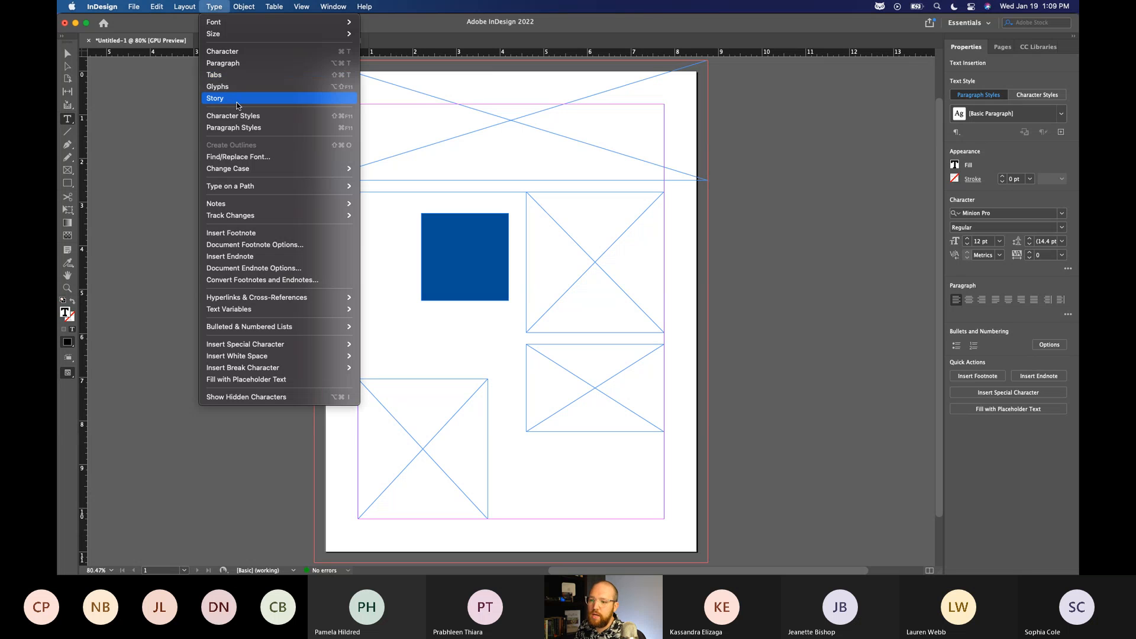
pyautogui.click(278, 380)
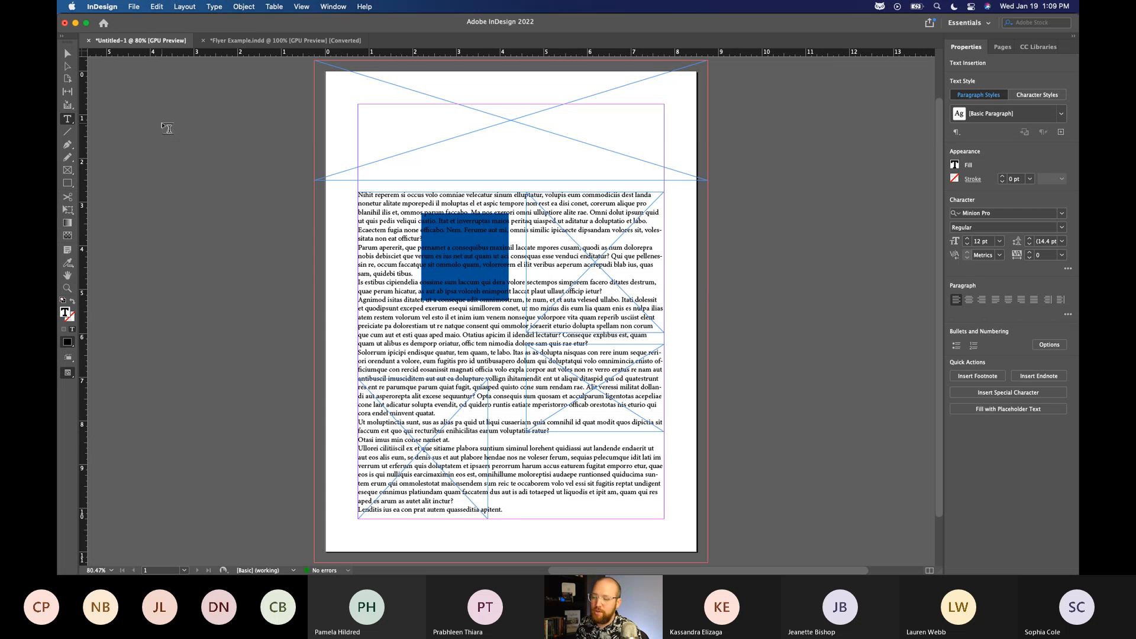
pyautogui.press('Escape')
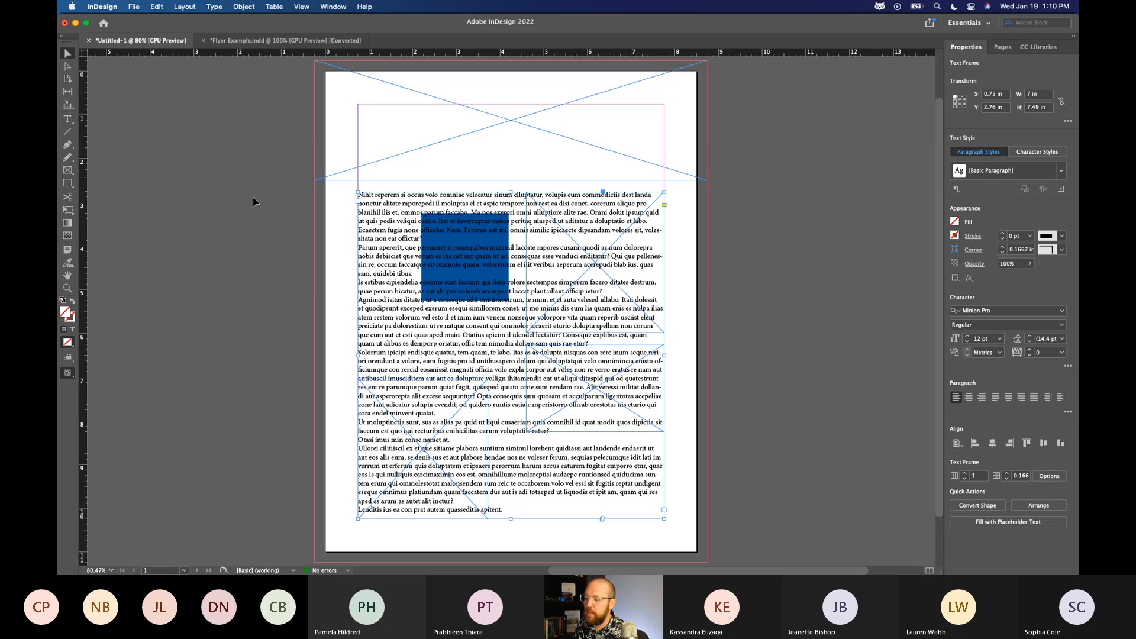
pyautogui.click(228, 228)
pyautogui.click(367, 263)
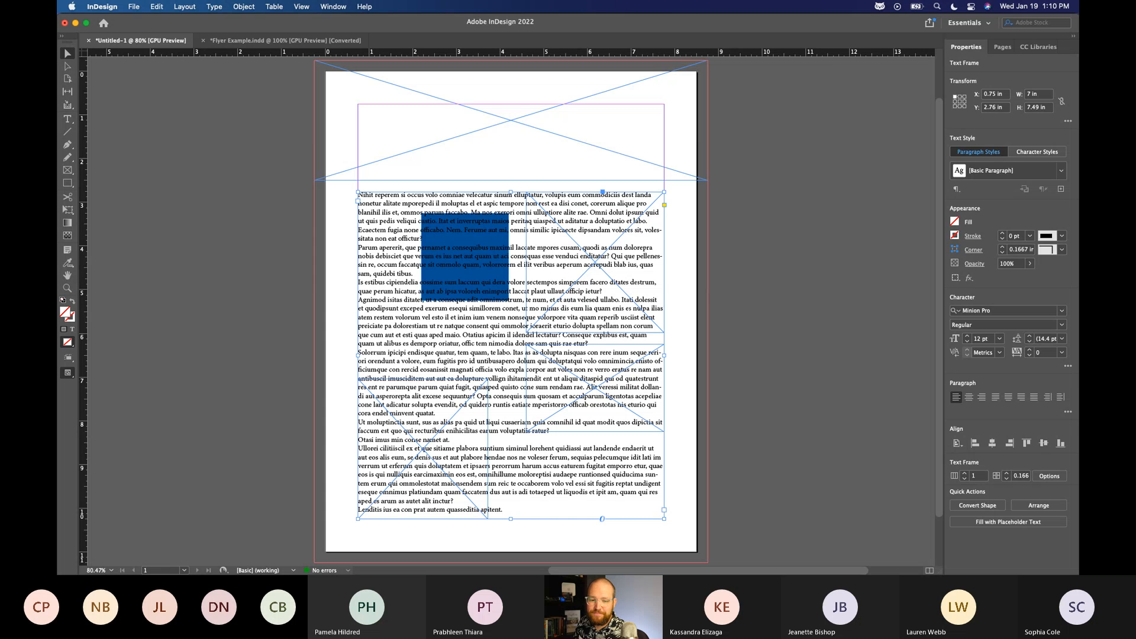
# Switch to the Finder window "Week 2 - Start Files" and move it so the page's image frames can be reached.
pyautogui.moveTo(609, 573)
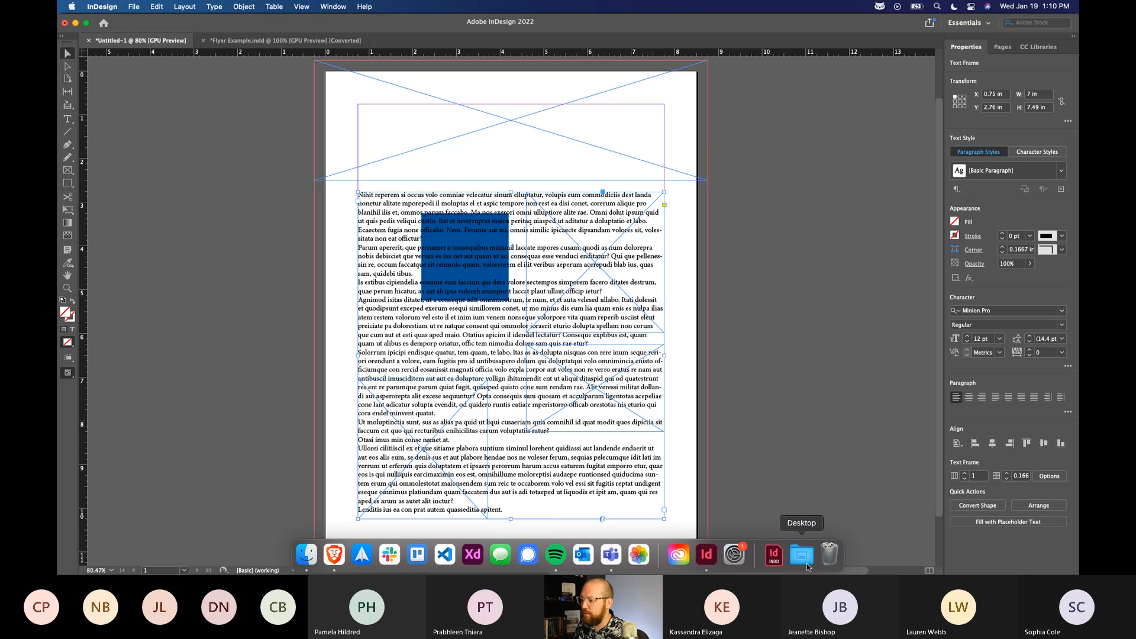
pyautogui.hotkey('ctrl', 'Up')
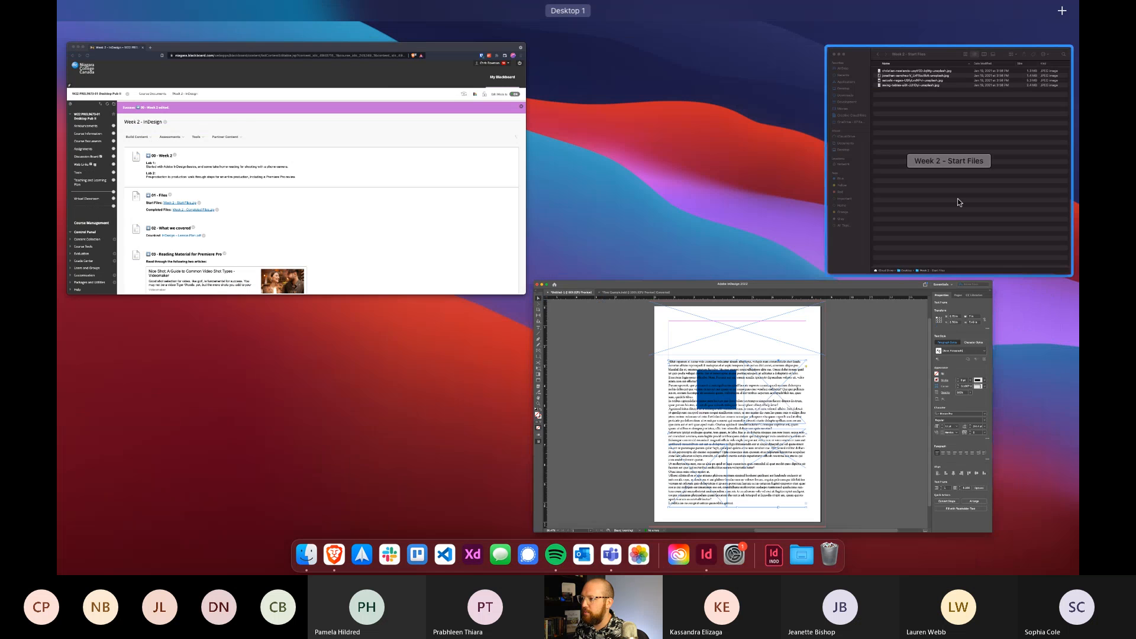
pyautogui.click(958, 199)
pyautogui.moveTo(680, 40); pyautogui.dragTo(916, 45)
# Preview the JPG images in the Week 2 - Start Files folder, ending on the third file.
pyautogui.click(819, 83)
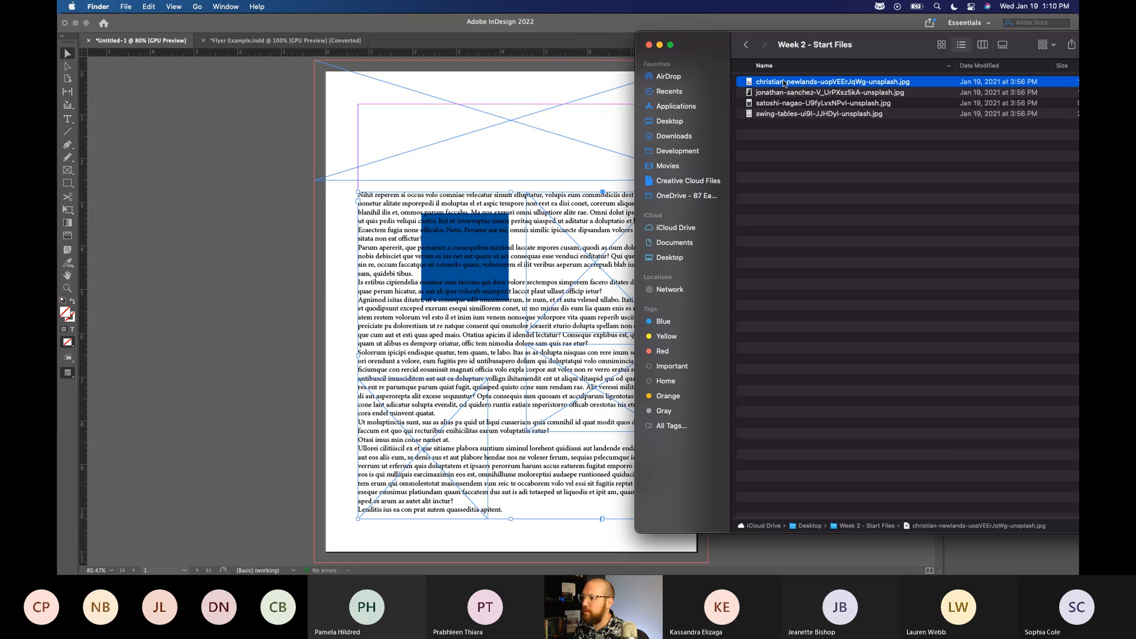
pyautogui.press('space')
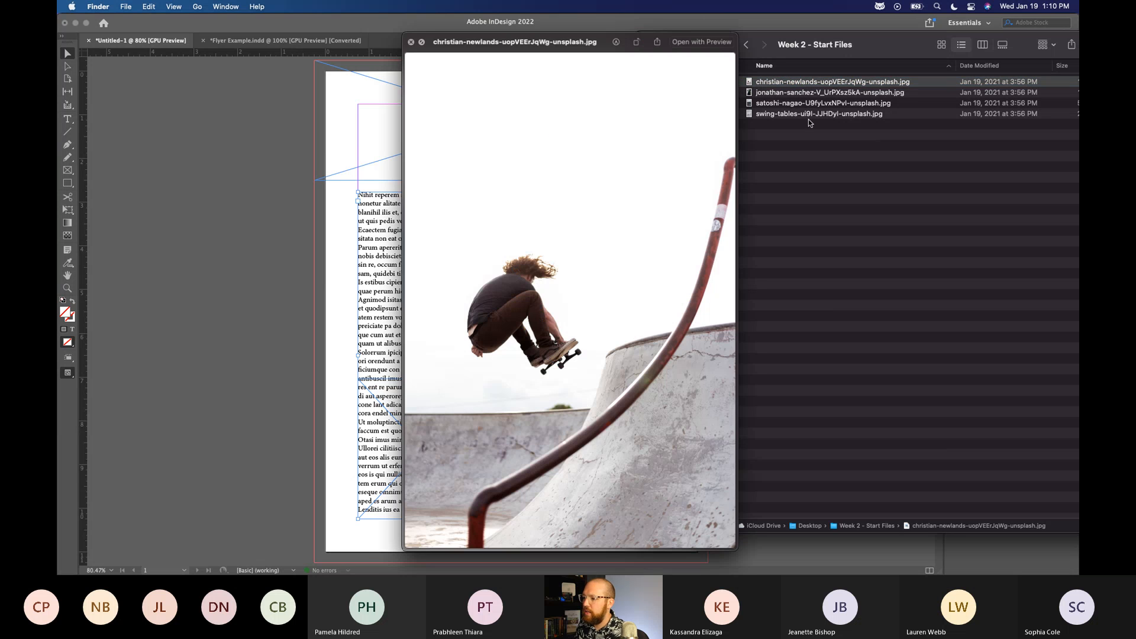
pyautogui.press('Down')
pyautogui.press('Down')
pyautogui.press('Down')
pyautogui.press('Up')
pyautogui.press('space')
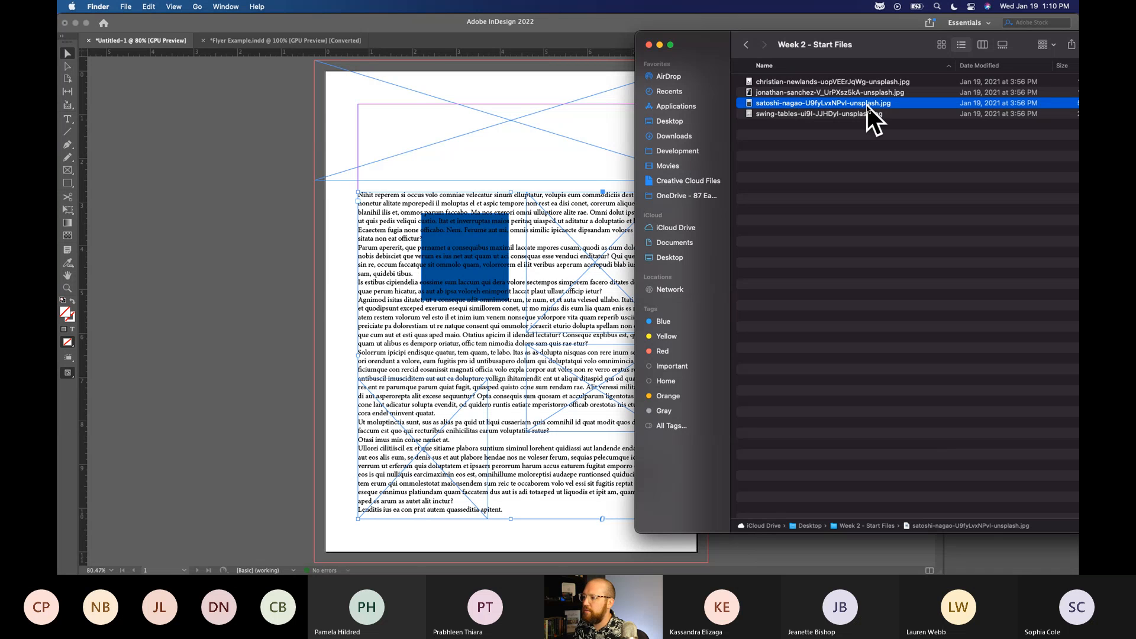
# Place the third image of the folder, the city buildings photo, in the frame across the page top.
pyautogui.moveTo(770, 106); pyautogui.dragTo(512, 123)
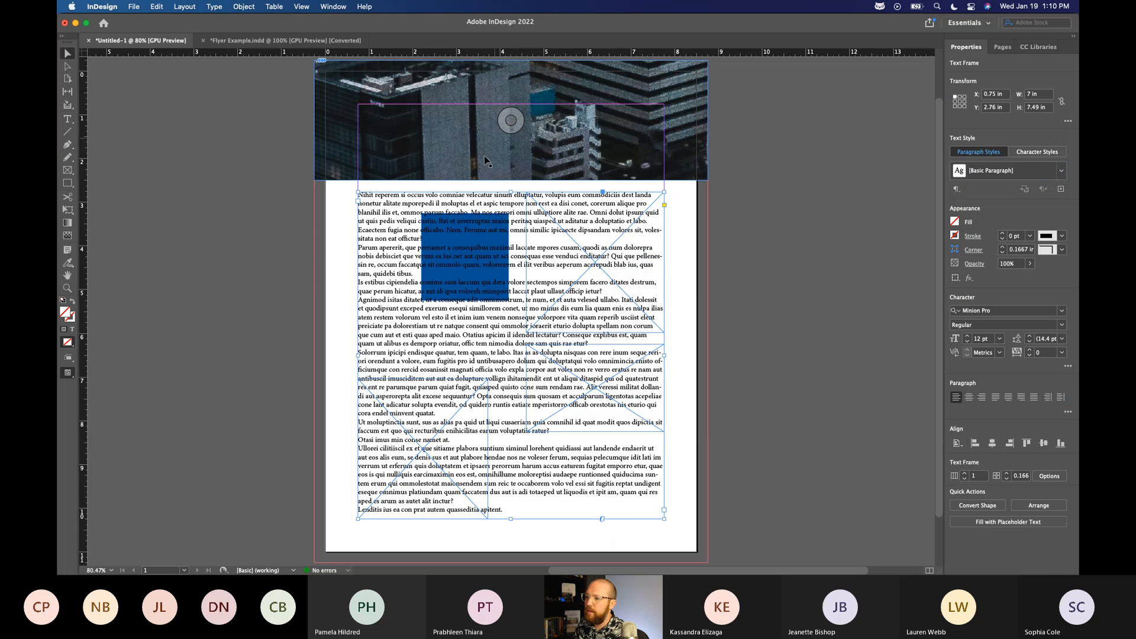
pyautogui.scroll(1, 769, 253)
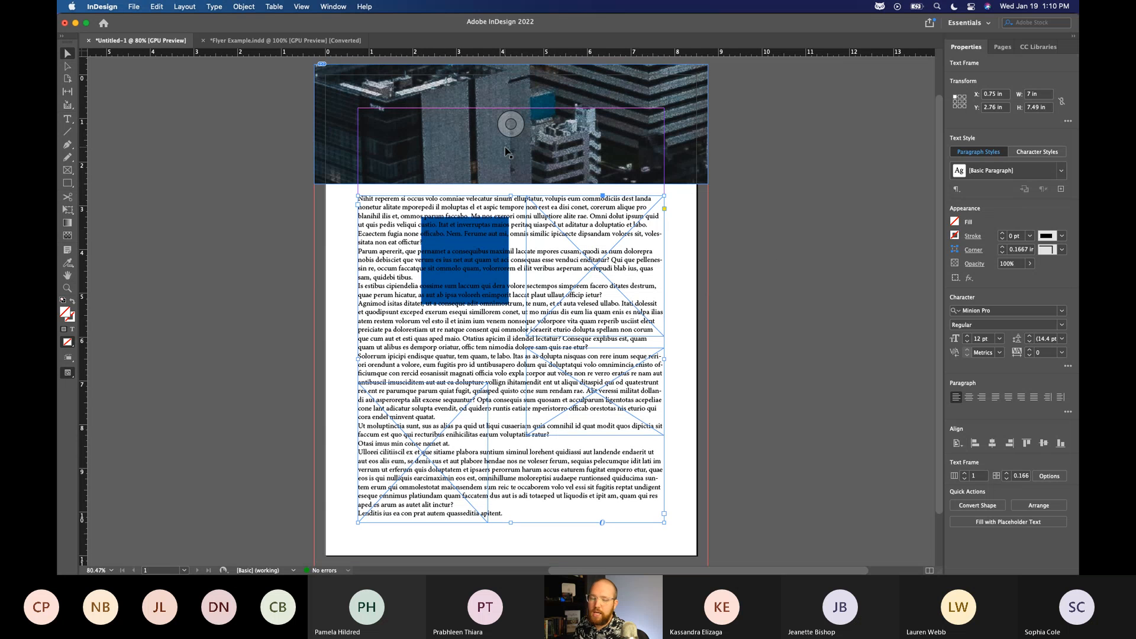
pyautogui.scroll(1, 793, 251)
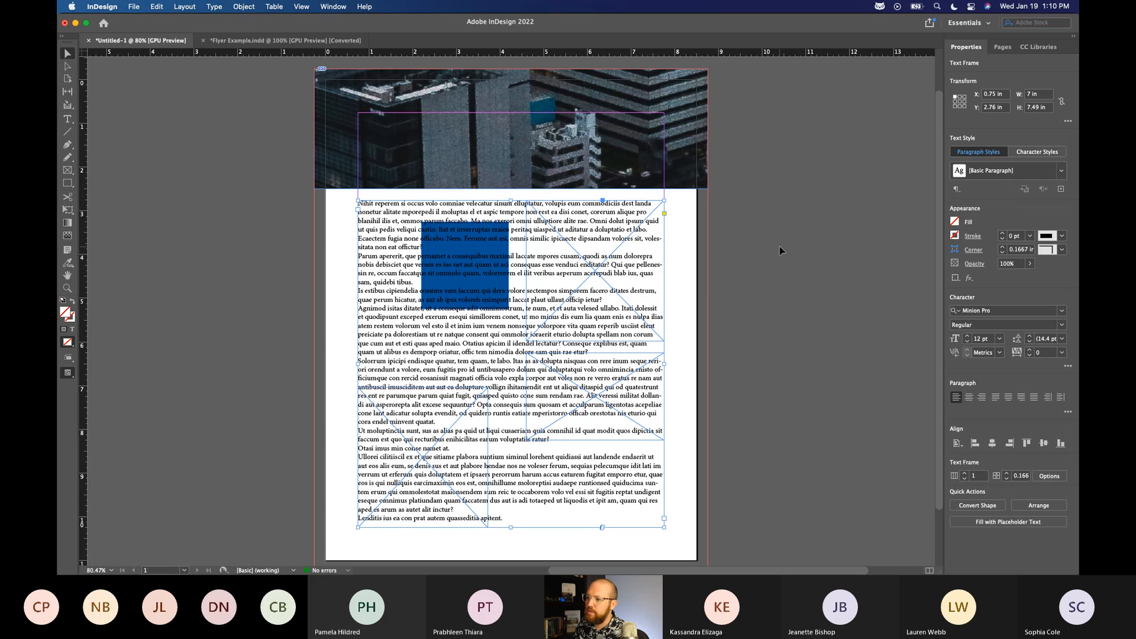
pyautogui.click(583, 276)
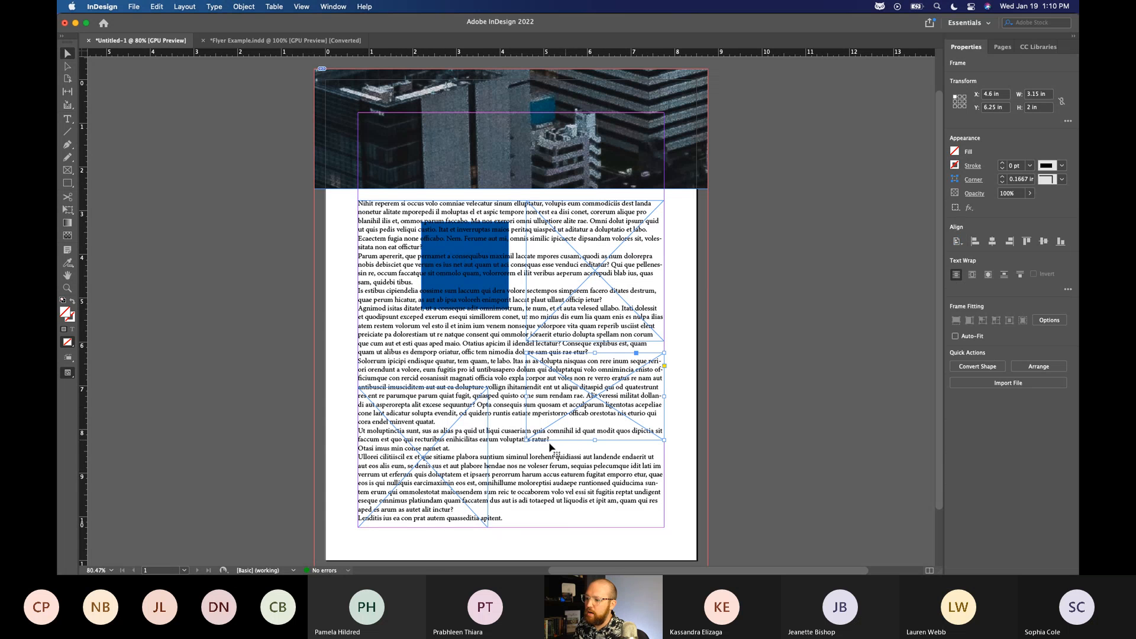
pyautogui.click(818, 290)
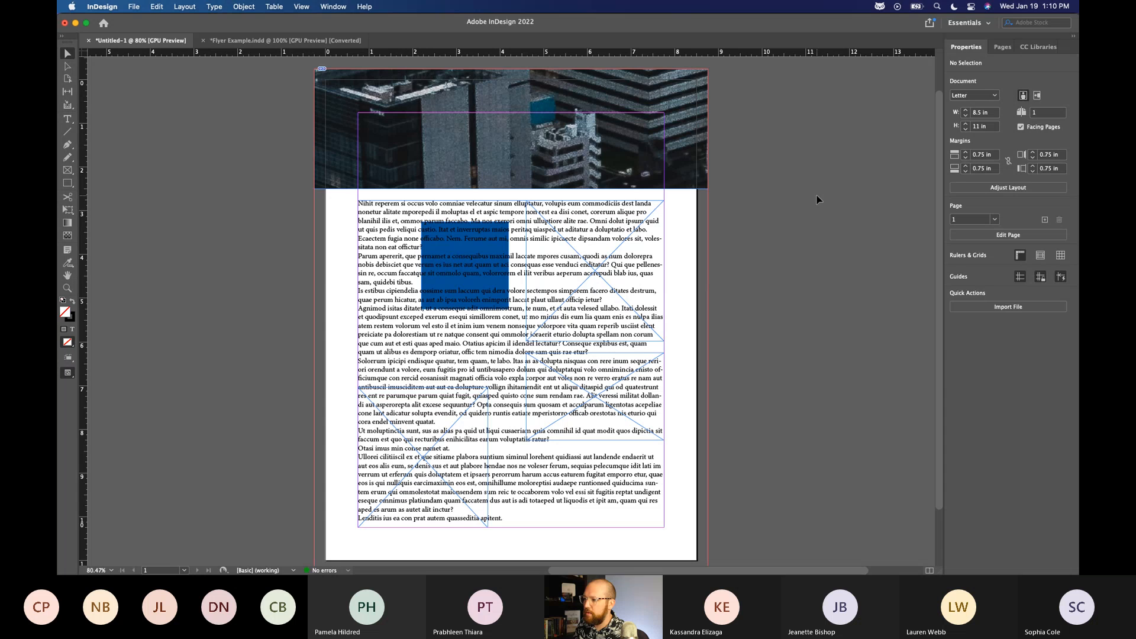
# Bring the Week 2 - Start Files window back beside the page and place the skateboarder photo in the upper right-margin frame.
pyautogui.hotkey('ctrl', 'Up')
pyautogui.click(817, 65)
pyautogui.moveTo(817, 63); pyautogui.dragTo(1078, 142)
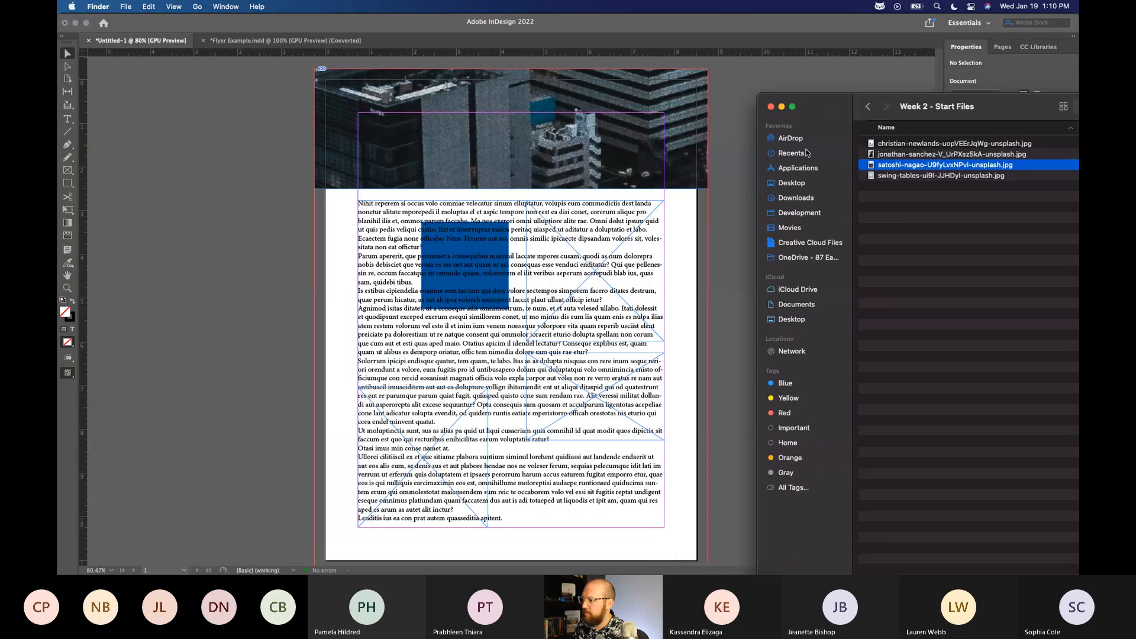
pyautogui.click(895, 146)
pyautogui.moveTo(894, 148); pyautogui.dragTo(612, 268)
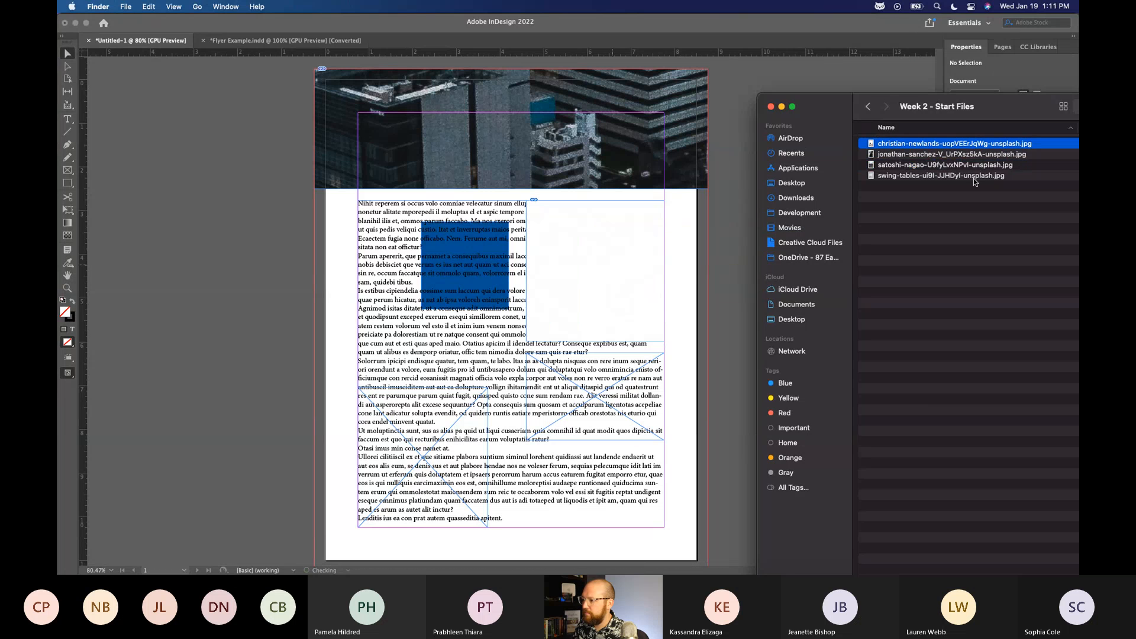
# Place the folder's second image in the lower right-margin frame and the swing-tables image in the lower-left frame, and return to InDesign.
pyautogui.click(880, 156)
pyautogui.moveTo(880, 157); pyautogui.dragTo(599, 395)
pyautogui.click(899, 175)
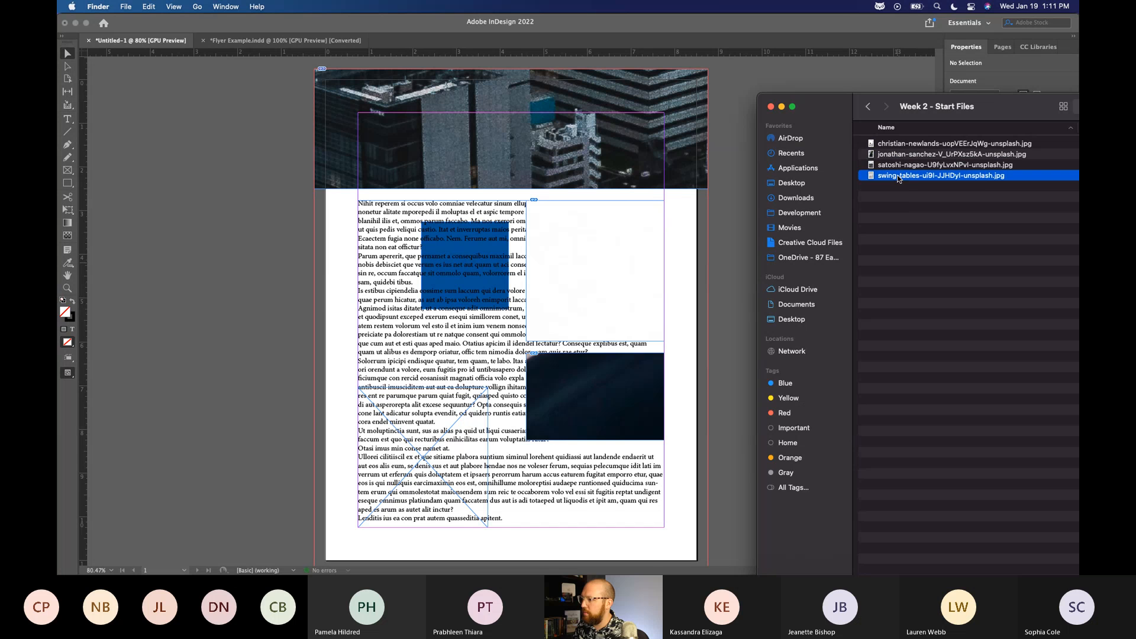
pyautogui.moveTo(900, 175); pyautogui.dragTo(425, 451)
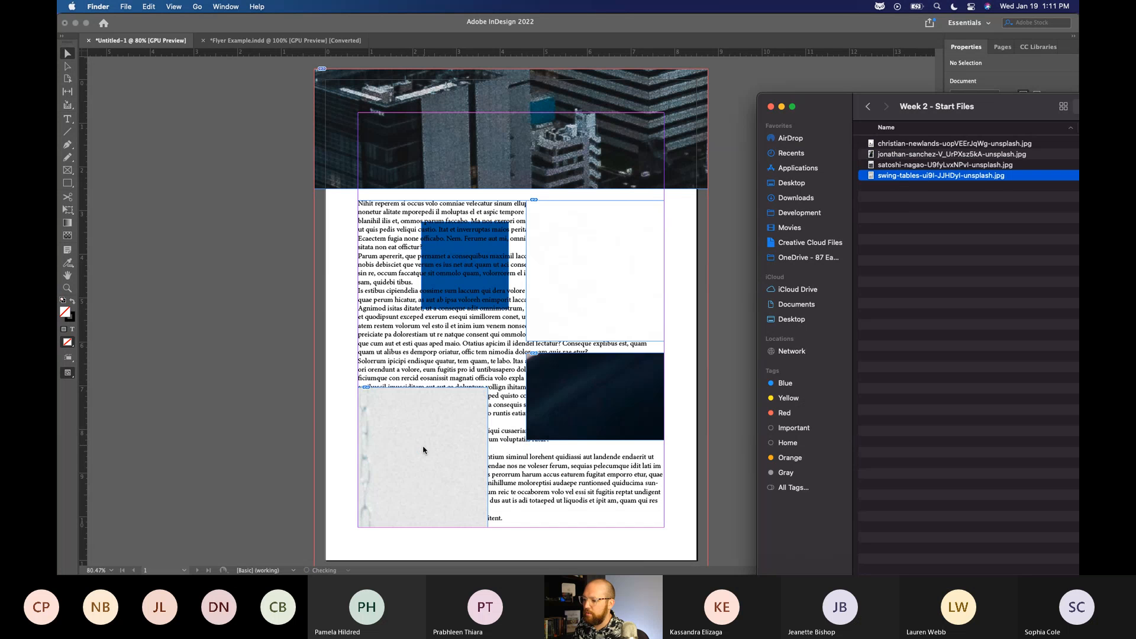
pyautogui.click(902, 265)
pyautogui.click(737, 207)
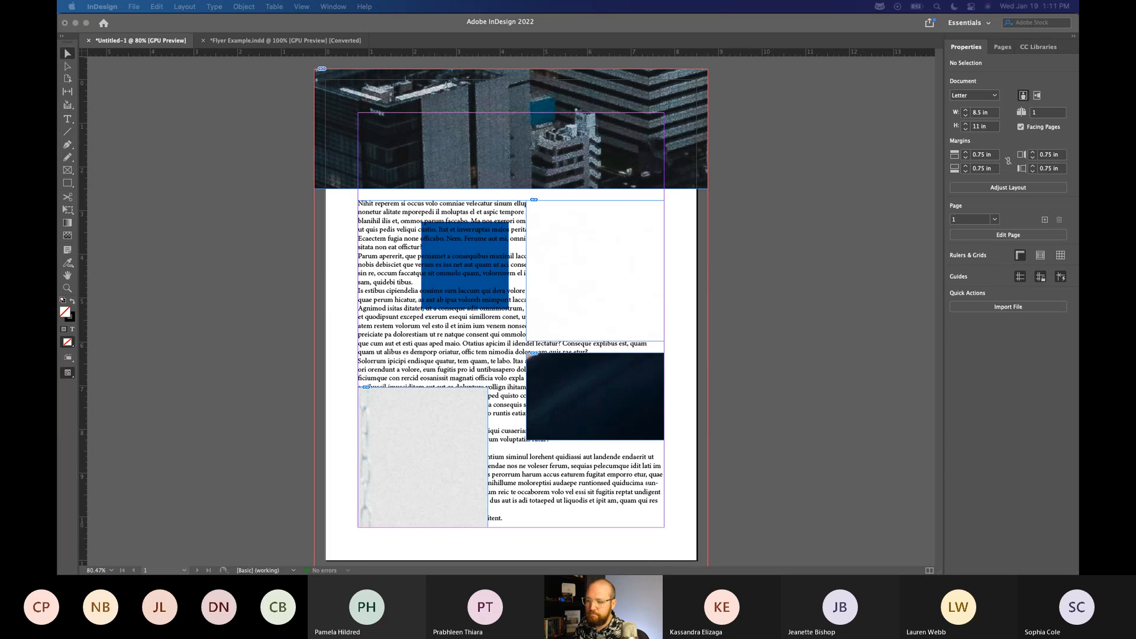
# Select the city photo inside the frame across the page top and examine how far the full image extends beyond the page.
pyautogui.click(594, 270)
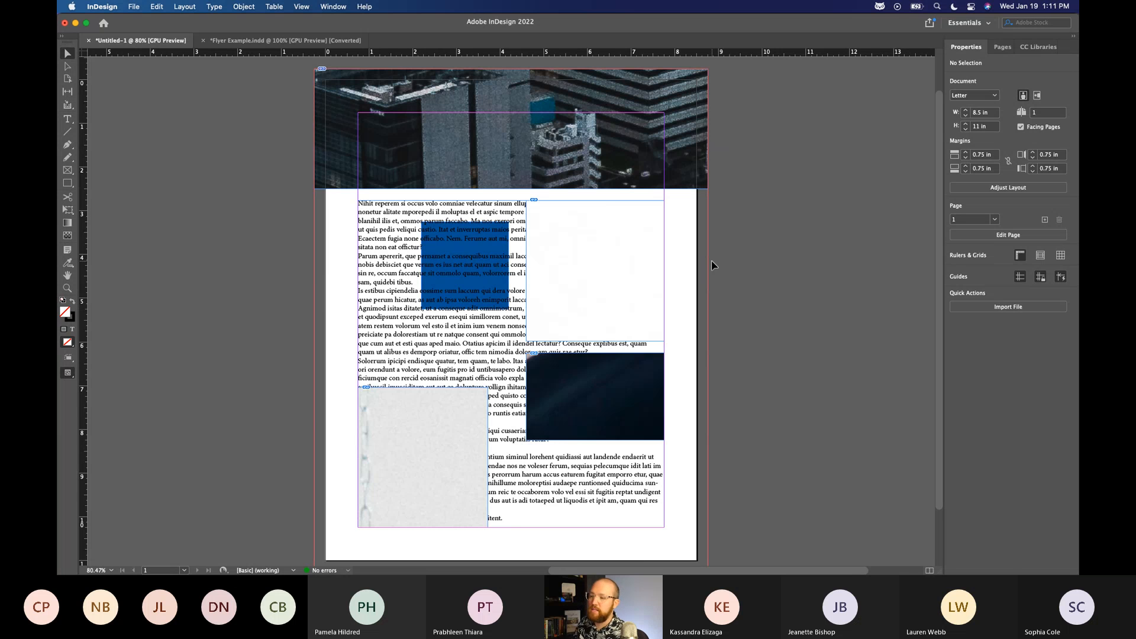
pyautogui.click(540, 166)
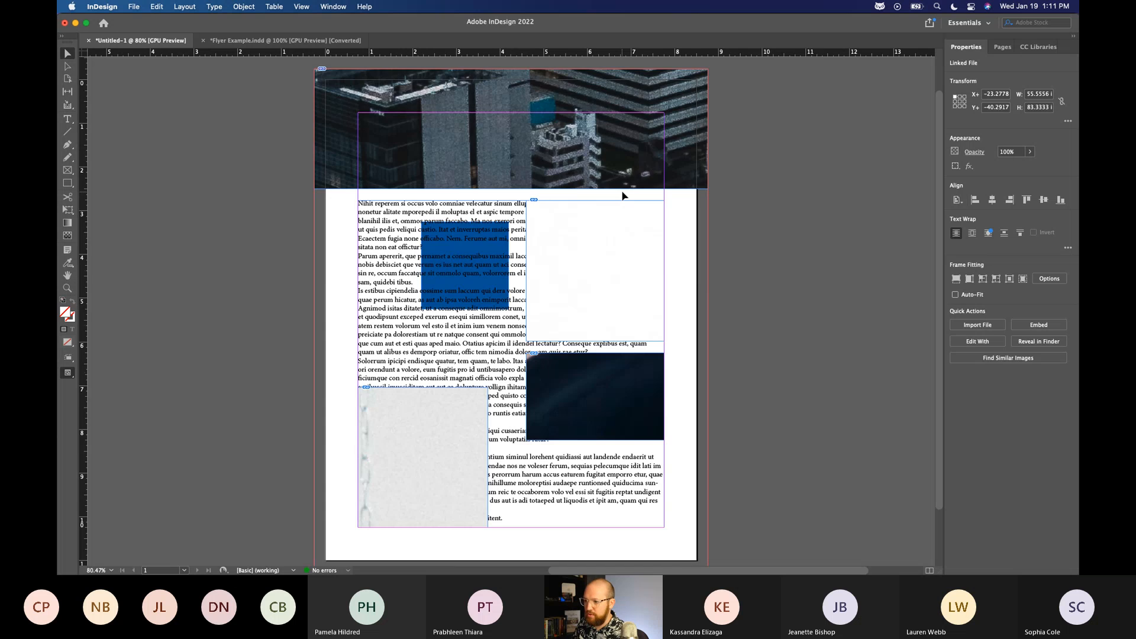
pyautogui.press('super+minus')
pyautogui.press('super+minus')
pyautogui.press('super+minus')
pyautogui.press('super+minus')
pyautogui.press('super+minus')
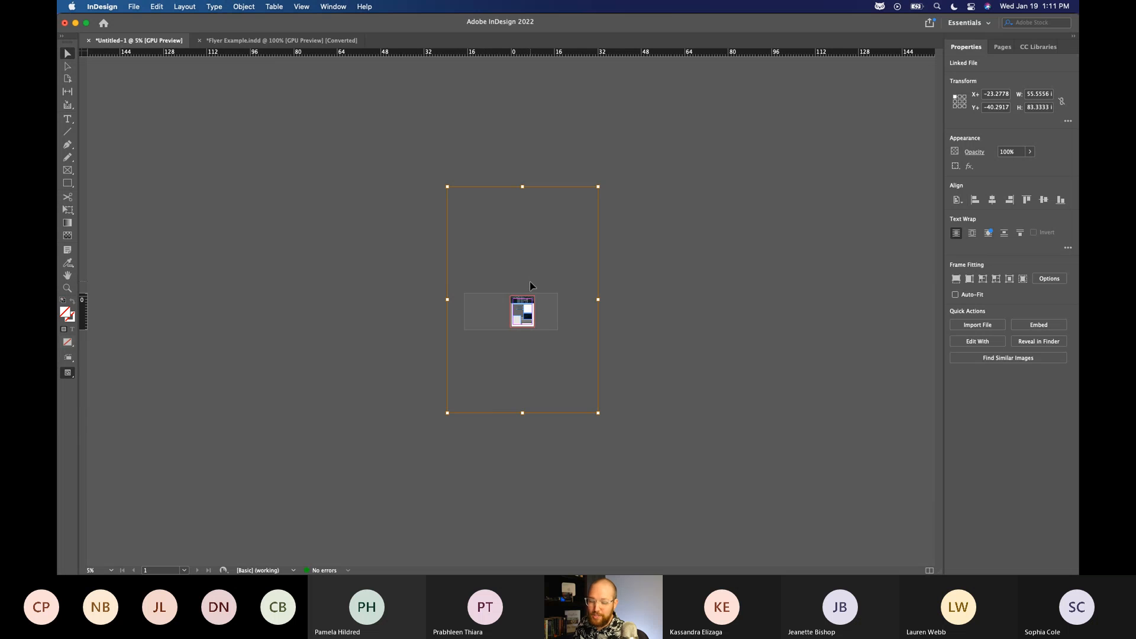
pyautogui.press('super+equal')
pyautogui.press('super+equal')
pyautogui.press('super+equal')
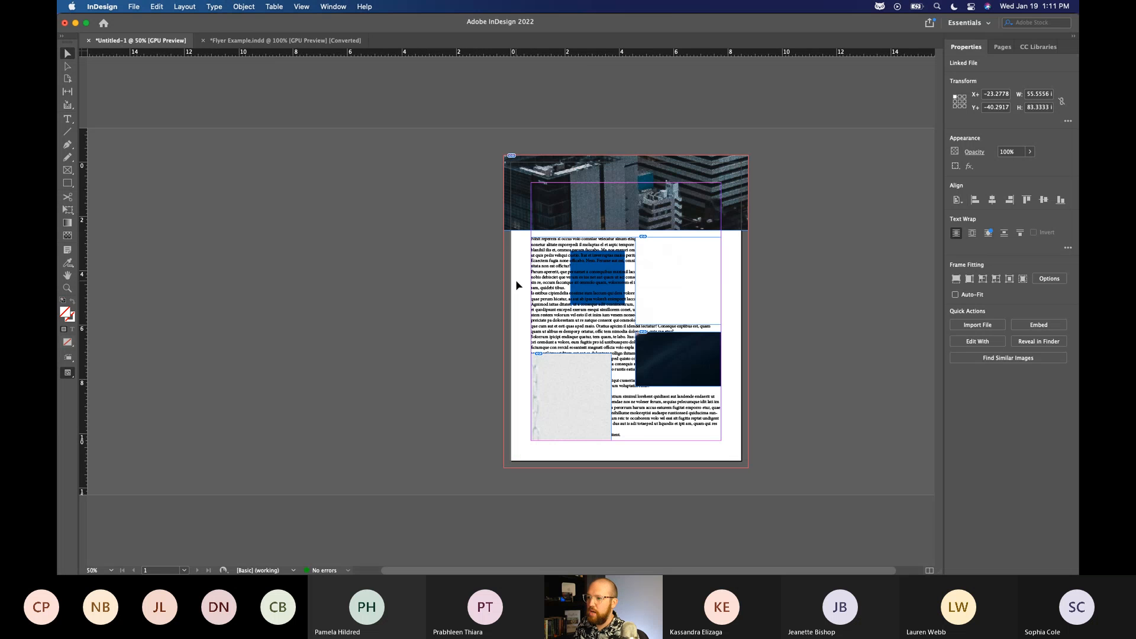
pyautogui.press('super+equal')
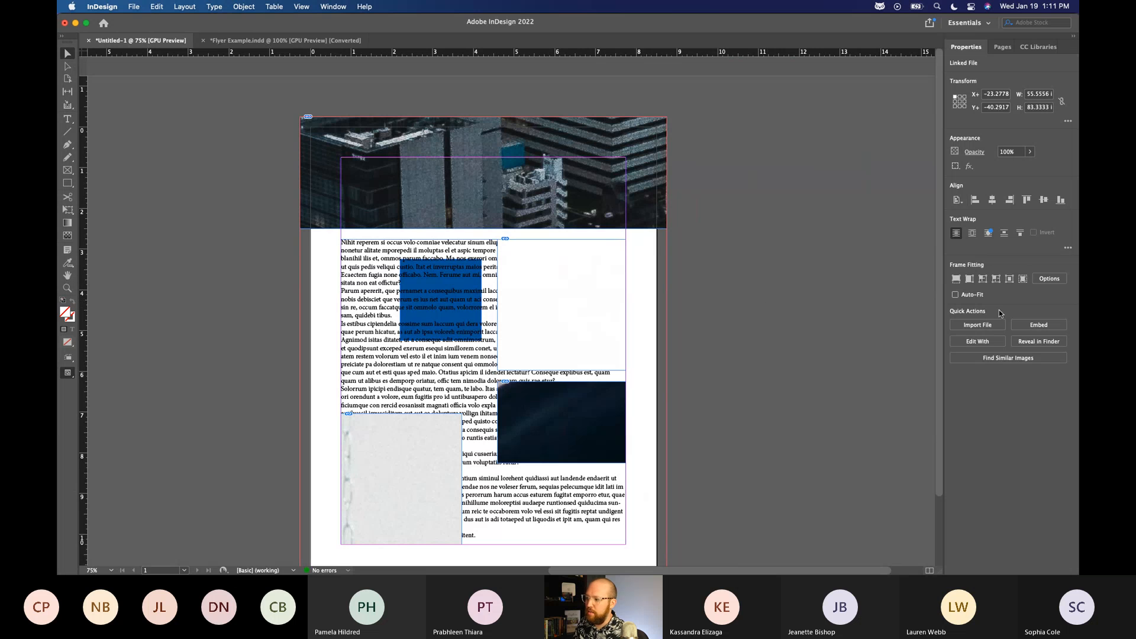
# Try filling the top frame proportionally with the city photo, and undo the fitting.
pyautogui.click(959, 282)
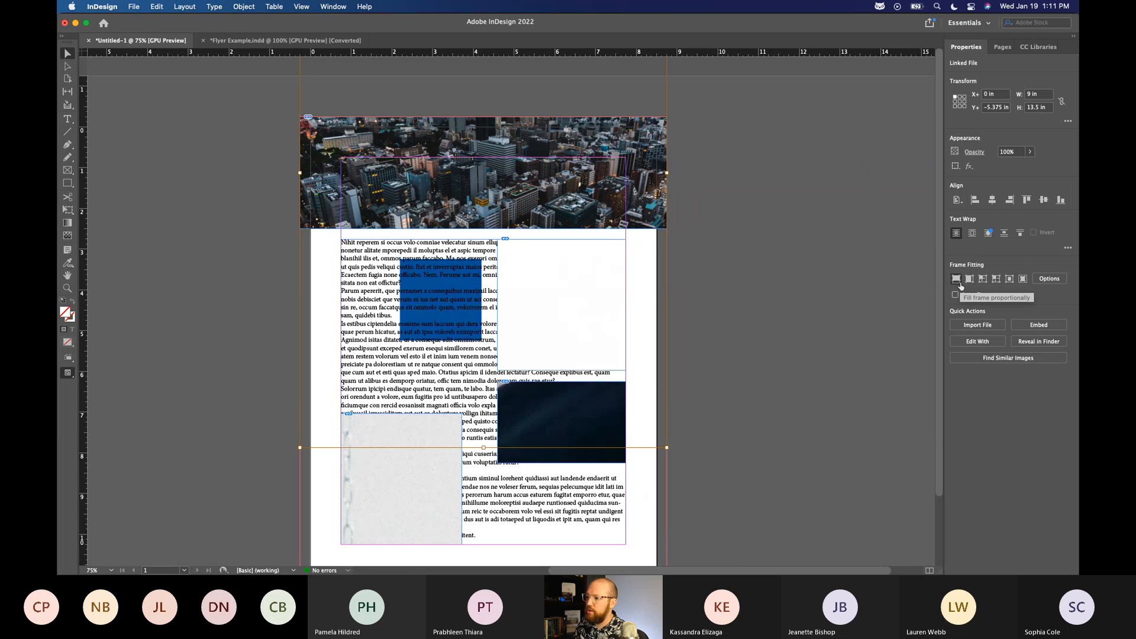
pyautogui.press('super+z')
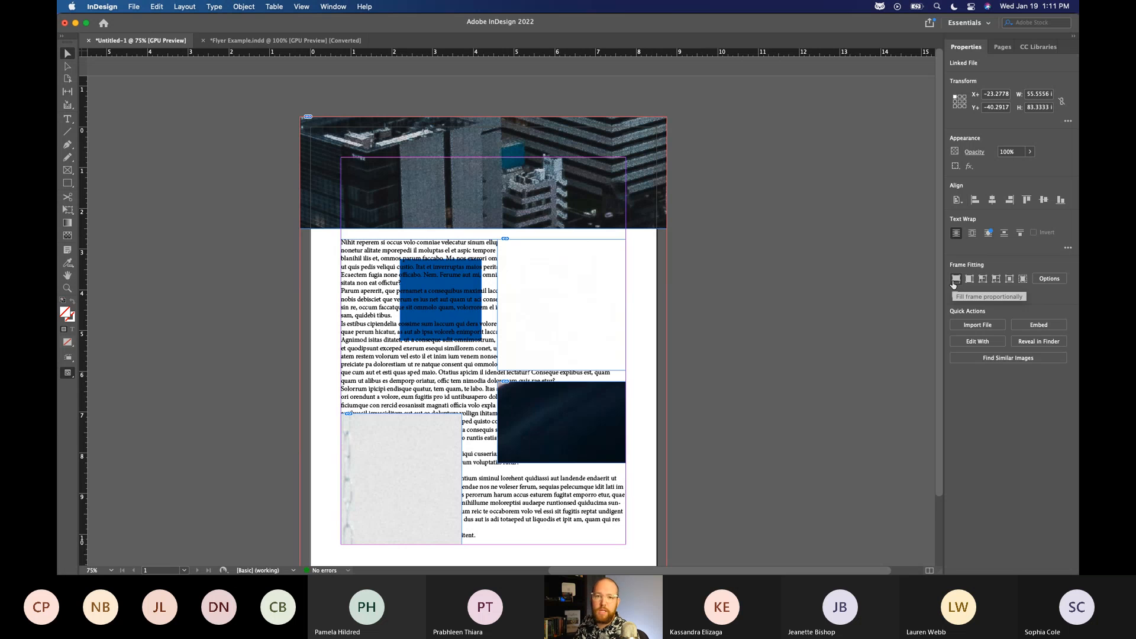
pyautogui.click(862, 314)
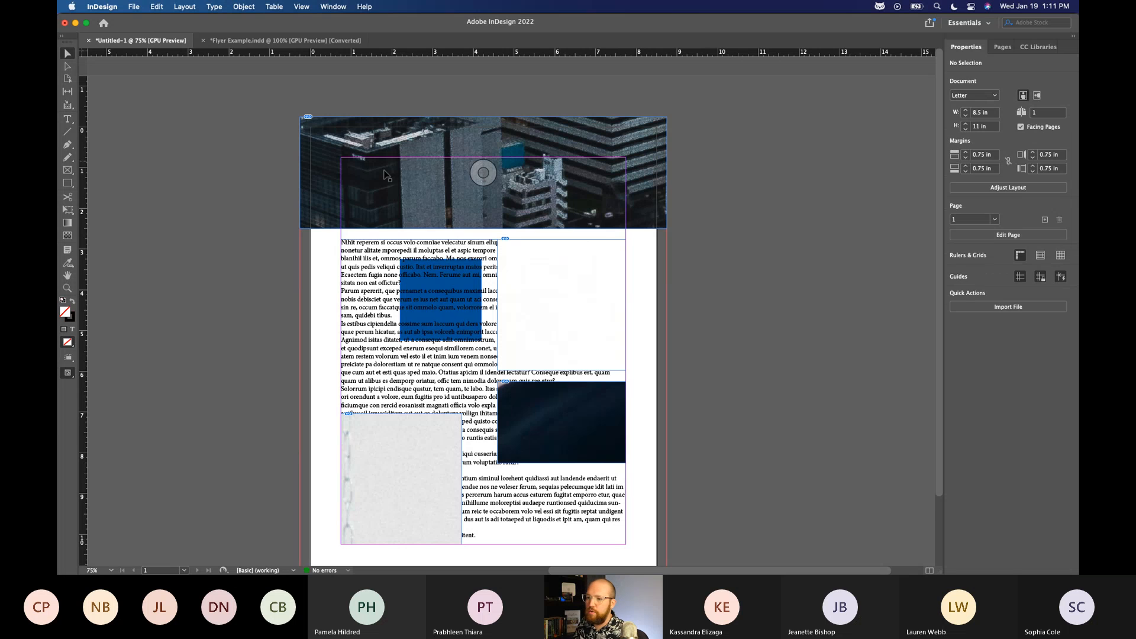
# Select the city photo inside the top frame and fit it with Fill Frame Proportionally.
pyautogui.click(445, 286)
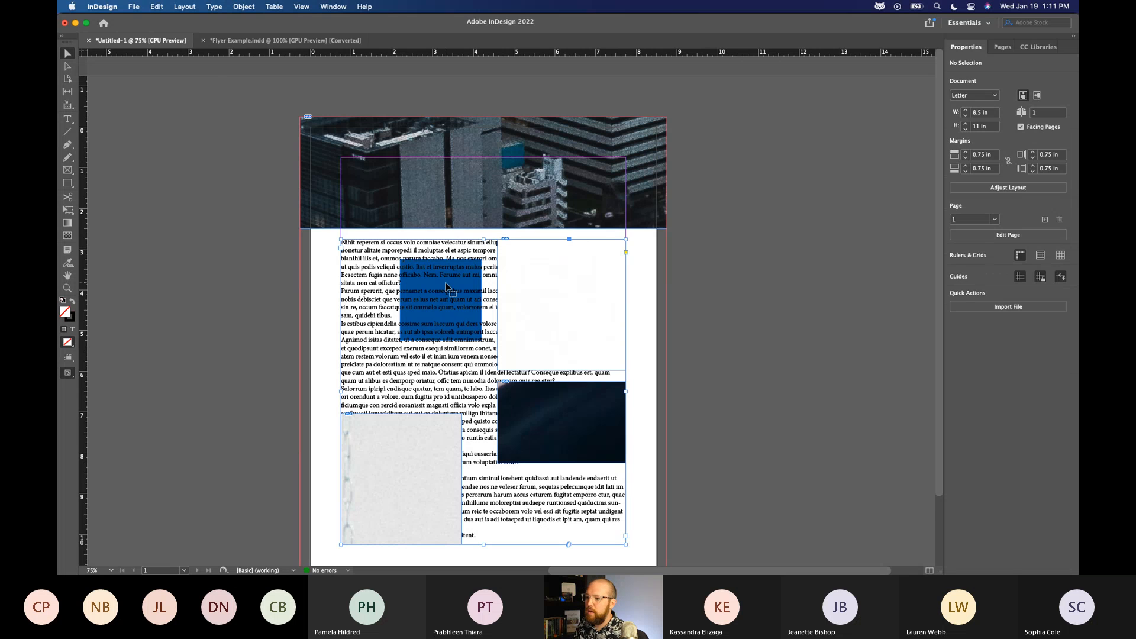
pyautogui.click(645, 177)
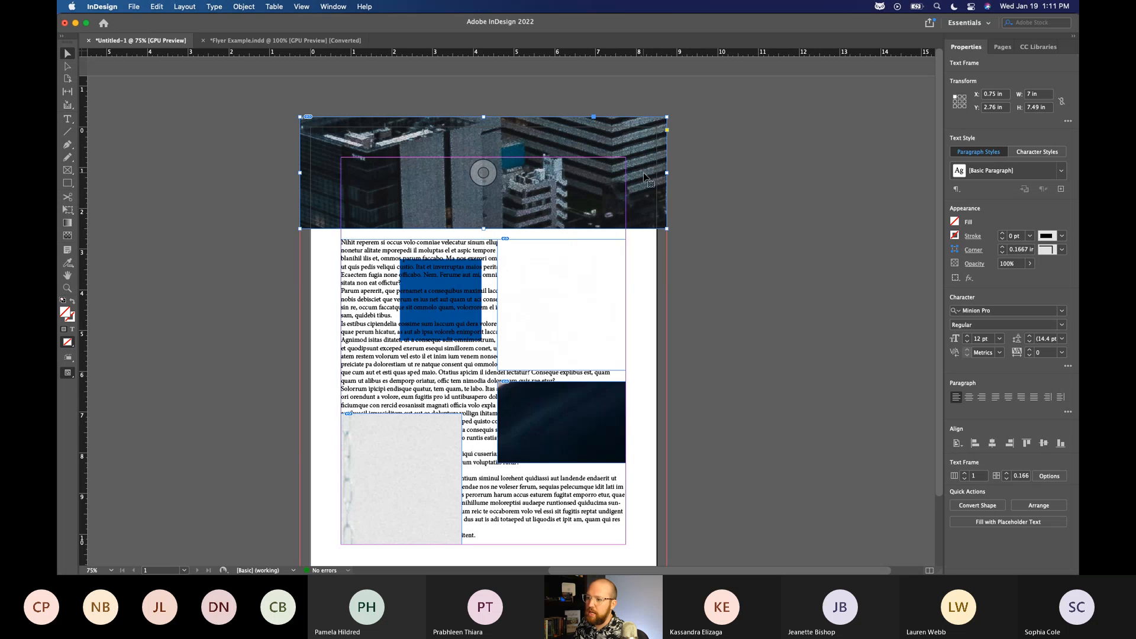
pyautogui.doubleClick(550, 142)
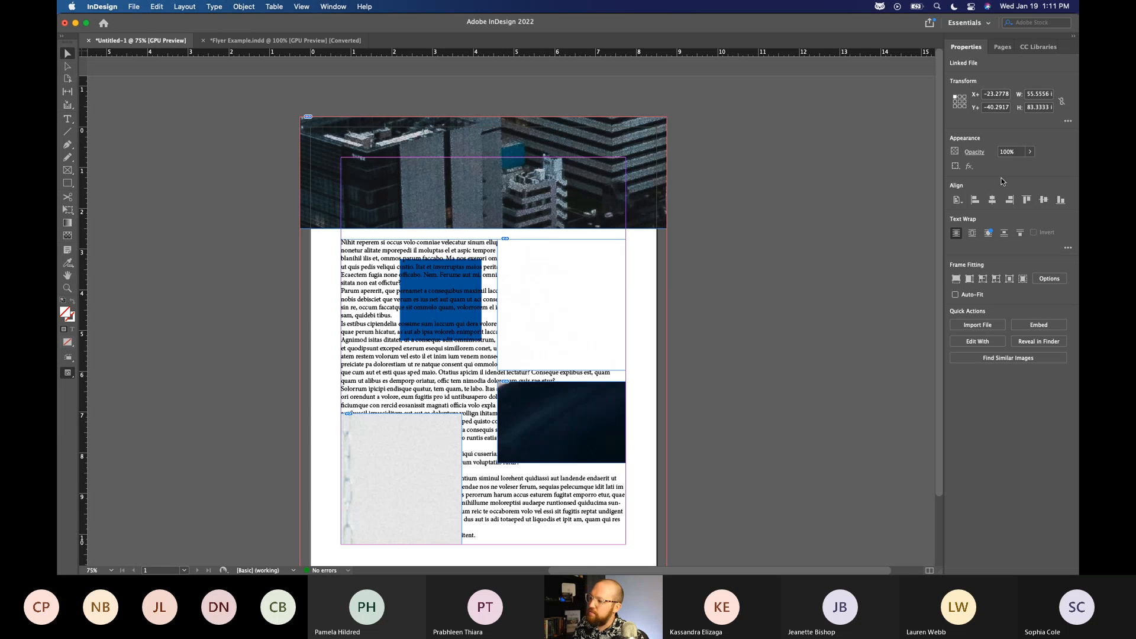
pyautogui.click(954, 282)
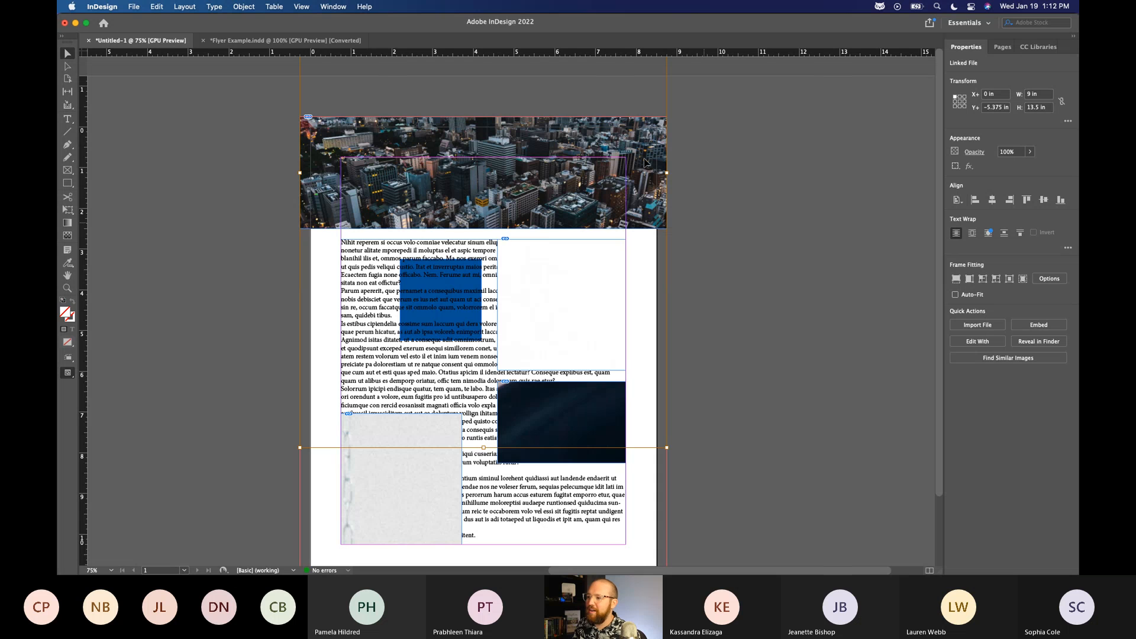
pyautogui.hscroll(1, 504, 138)
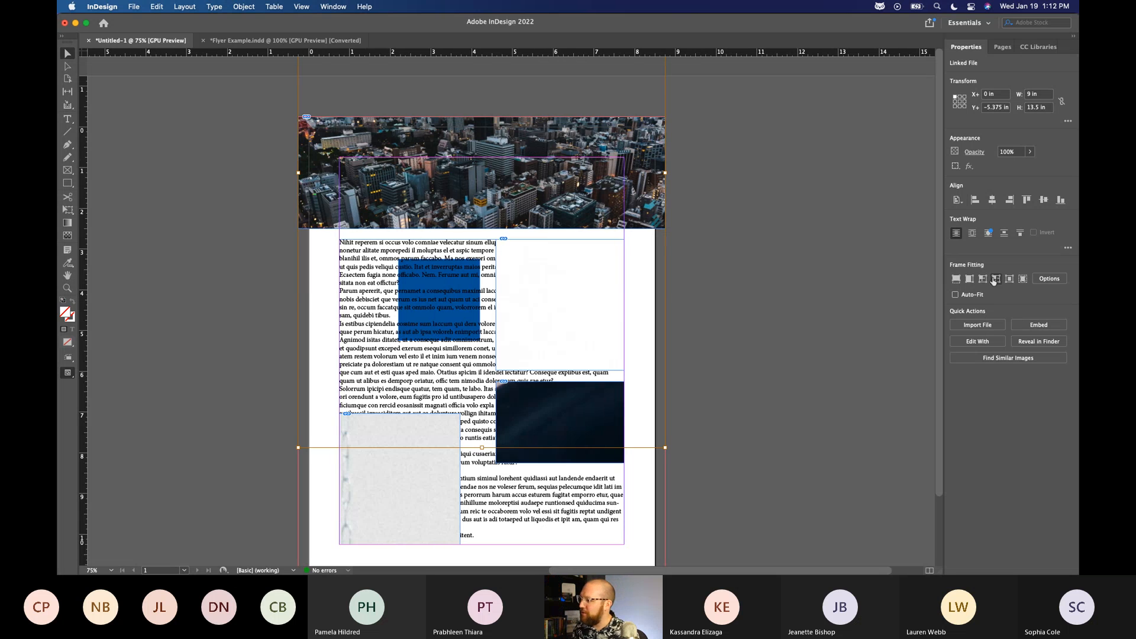
# Try moving the city photo around inside the top frame to show other parts of the image.
pyautogui.moveTo(576, 138); pyautogui.dragTo(543, 188)
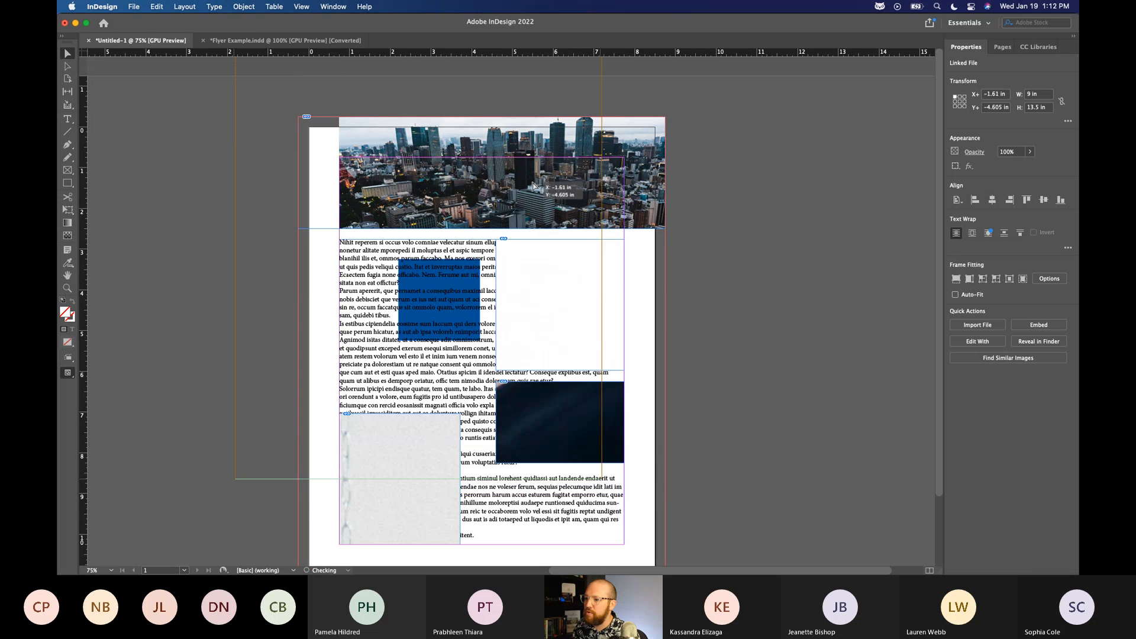
pyautogui.moveTo(542, 143); pyautogui.dragTo(601, 233)
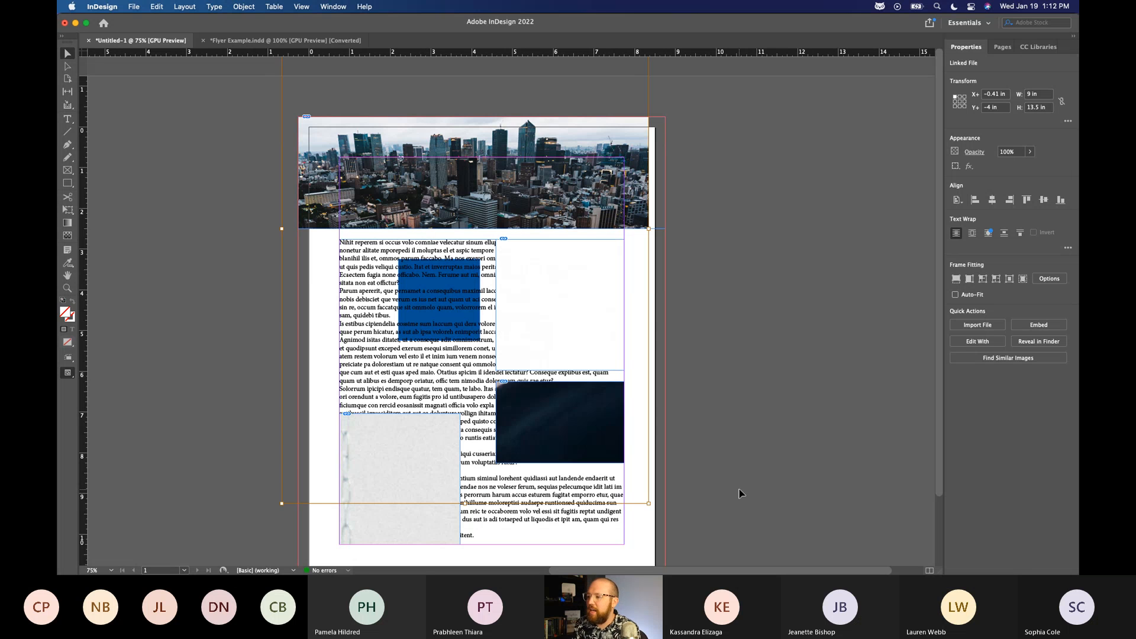
pyautogui.click(776, 290)
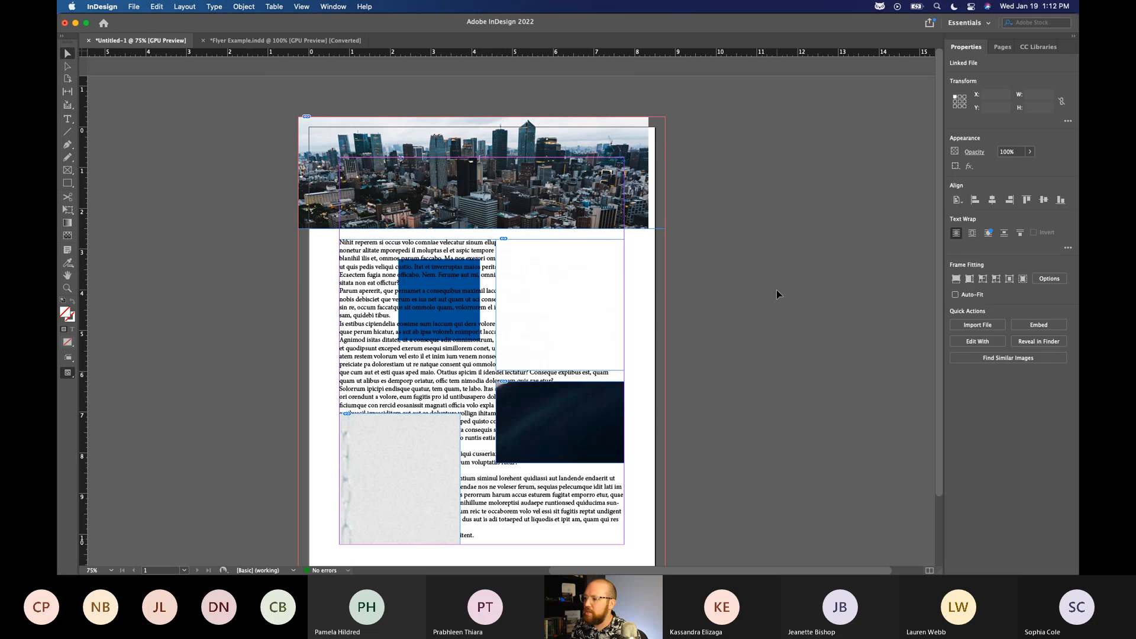
# Try widening the top frame to 12 in, undo it, and shift the whole frame slightly sideways.
pyautogui.click(666, 174)
pyautogui.moveTo(667, 174); pyautogui.dragTo(787, 174)
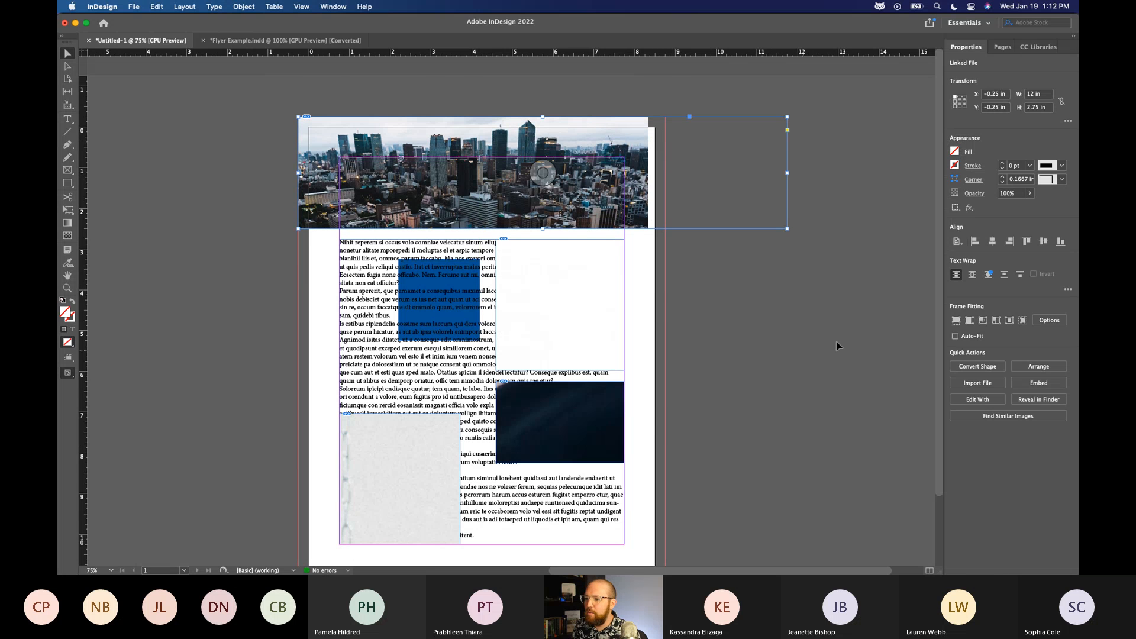
pyautogui.press('super+z')
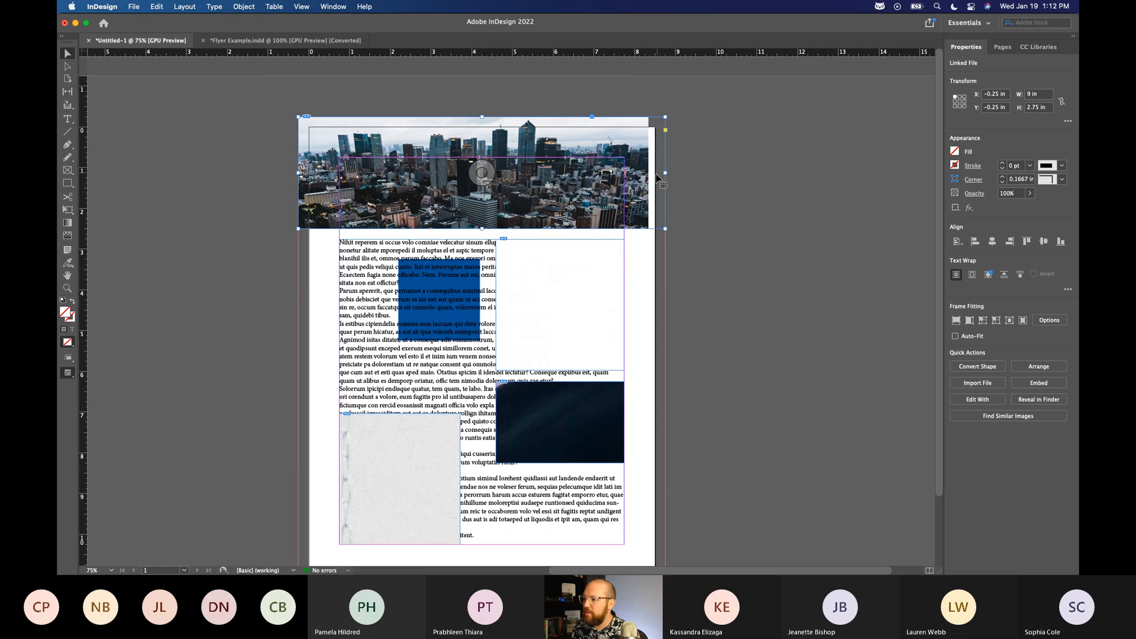
pyautogui.moveTo(660, 155); pyautogui.dragTo(675, 168)
pyautogui.click(736, 247)
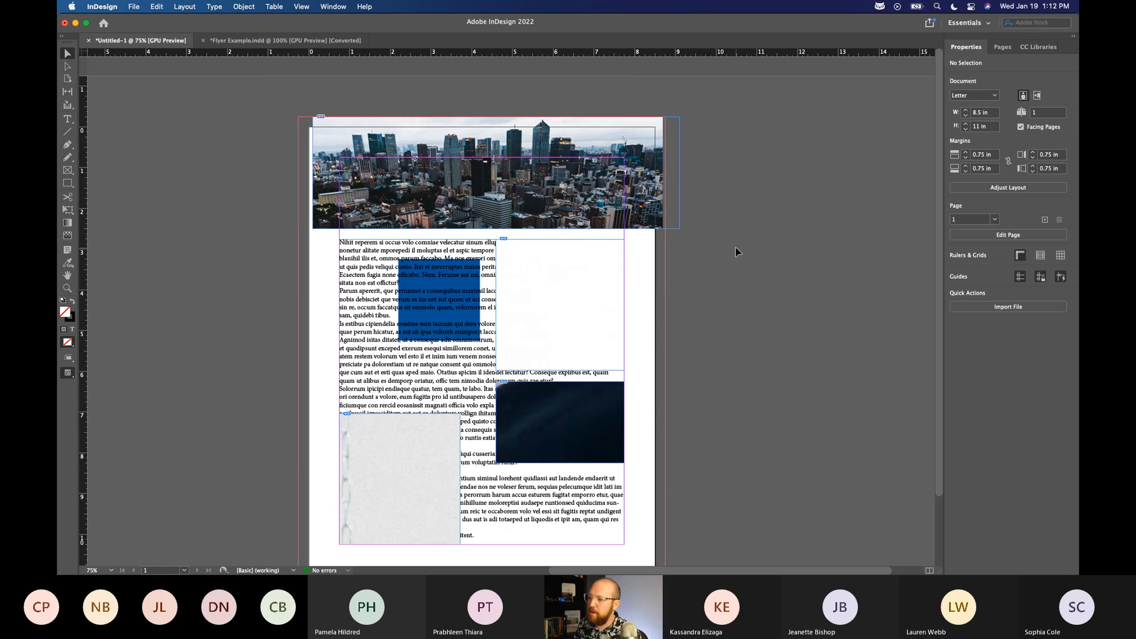
# Undo the frame shift and all repositioning of the city photo, back to its proportional fit.
pyautogui.press('super+z')
pyautogui.press('super+z')
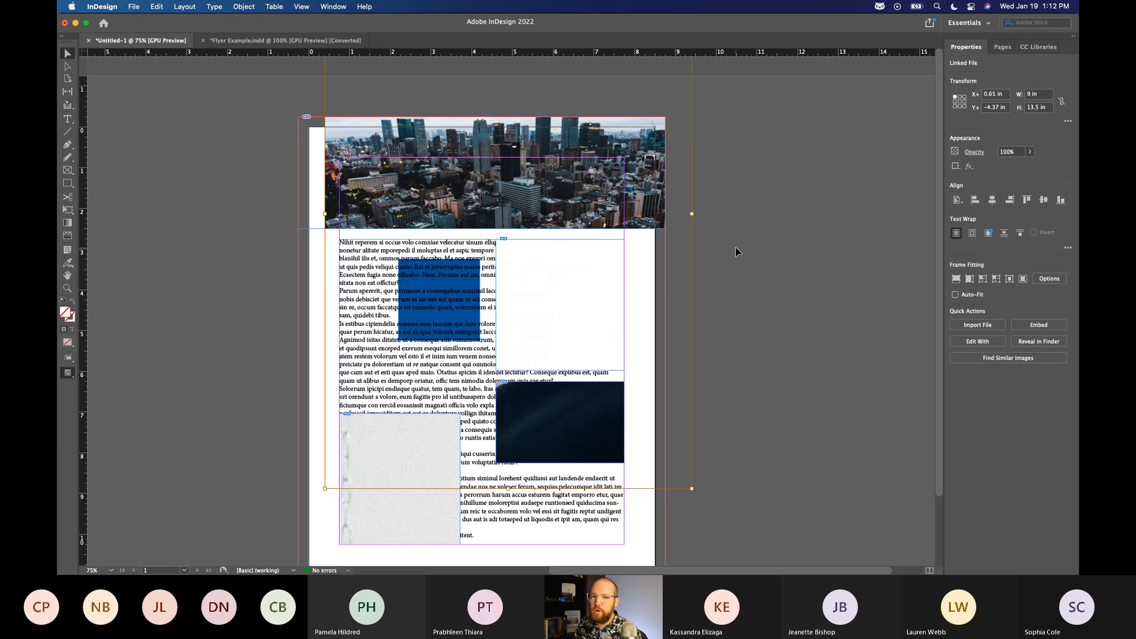
pyautogui.press('super+z')
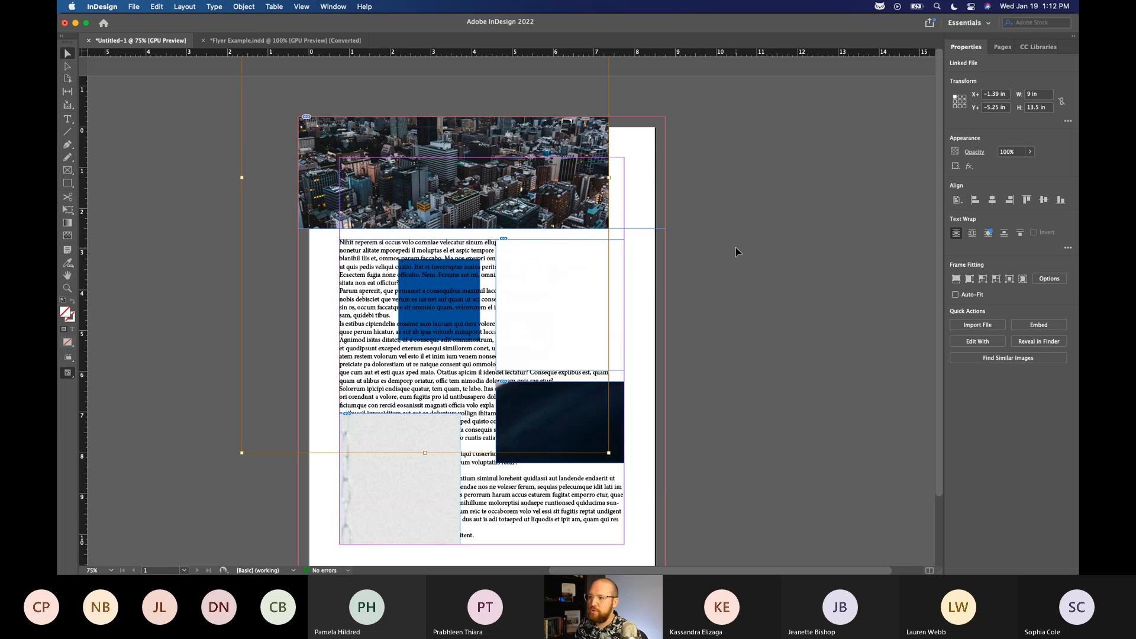
pyautogui.press('super+z')
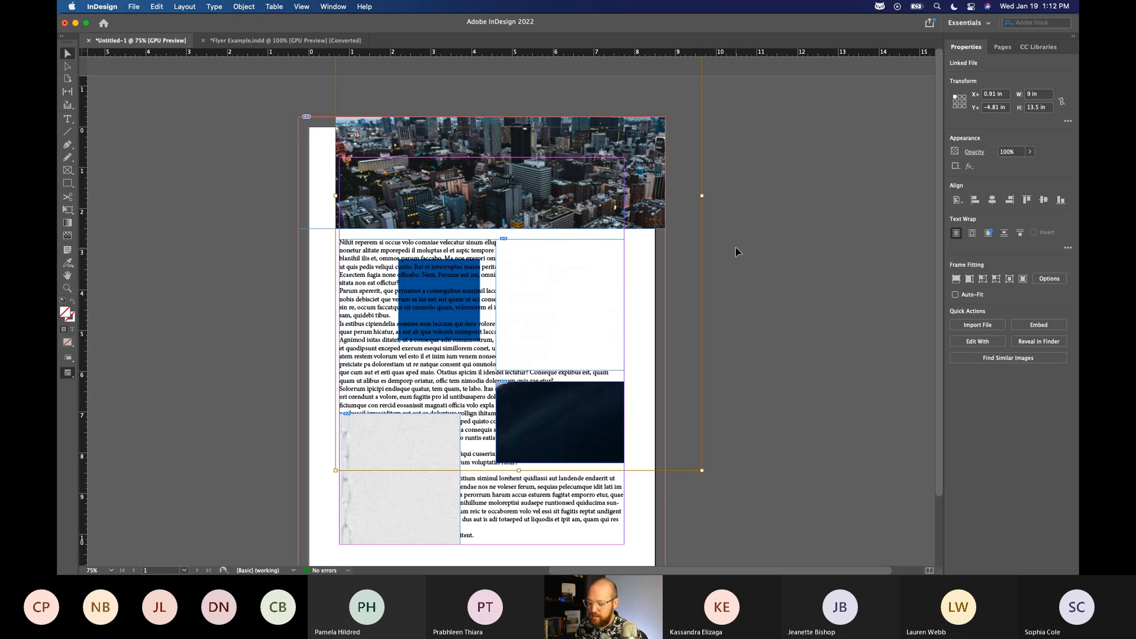
pyautogui.press('super+z')
pyautogui.press('super+z')
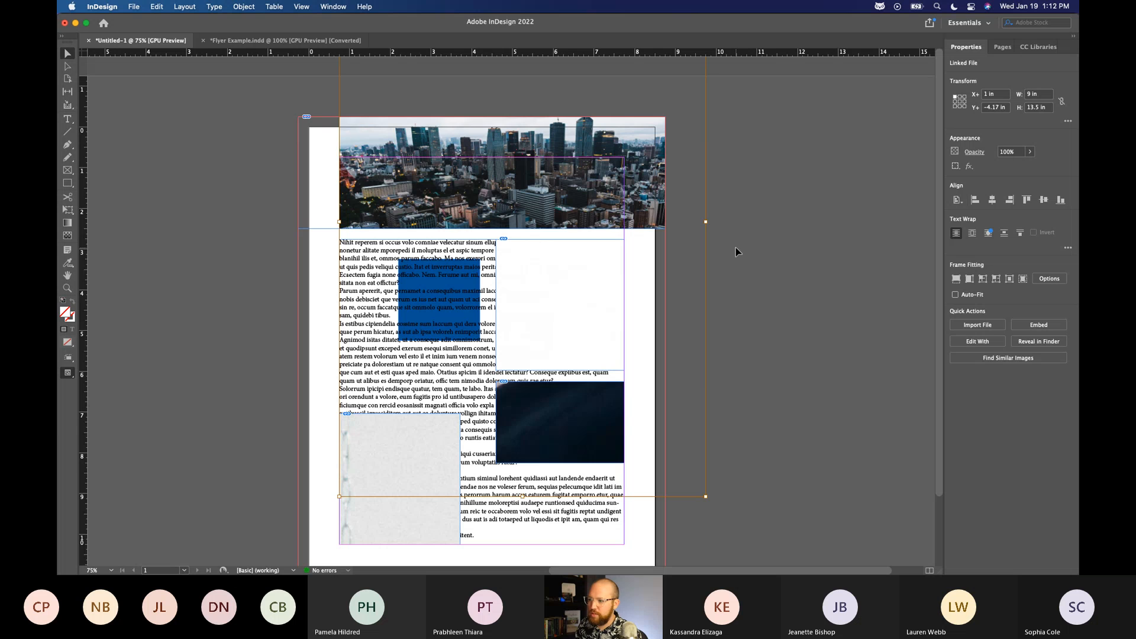
pyautogui.press('super+z')
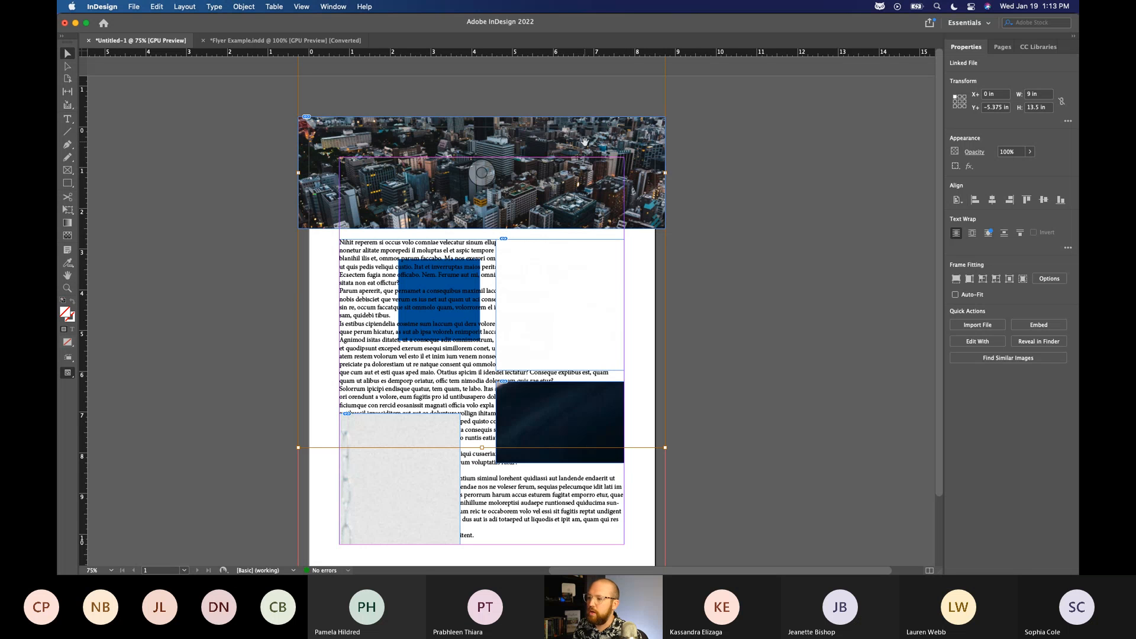
# Select the city photo inside the top frame, fill the frame proportionally, and shift the photo down to X 0 in, Y -3.5 in.
pyautogui.click(732, 172)
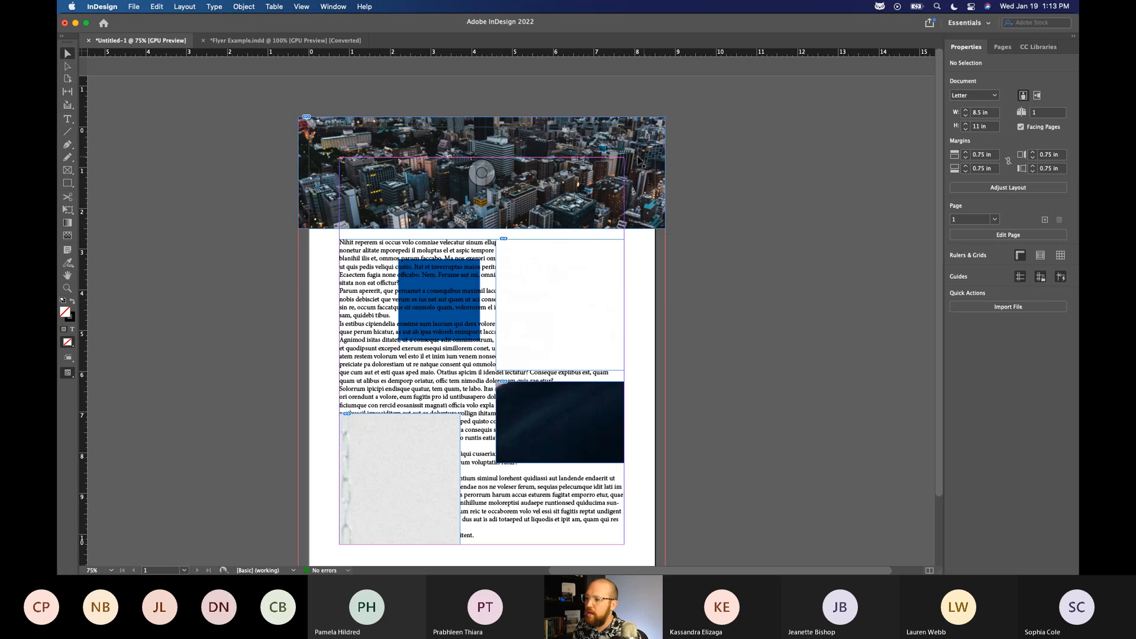
pyautogui.click(609, 148)
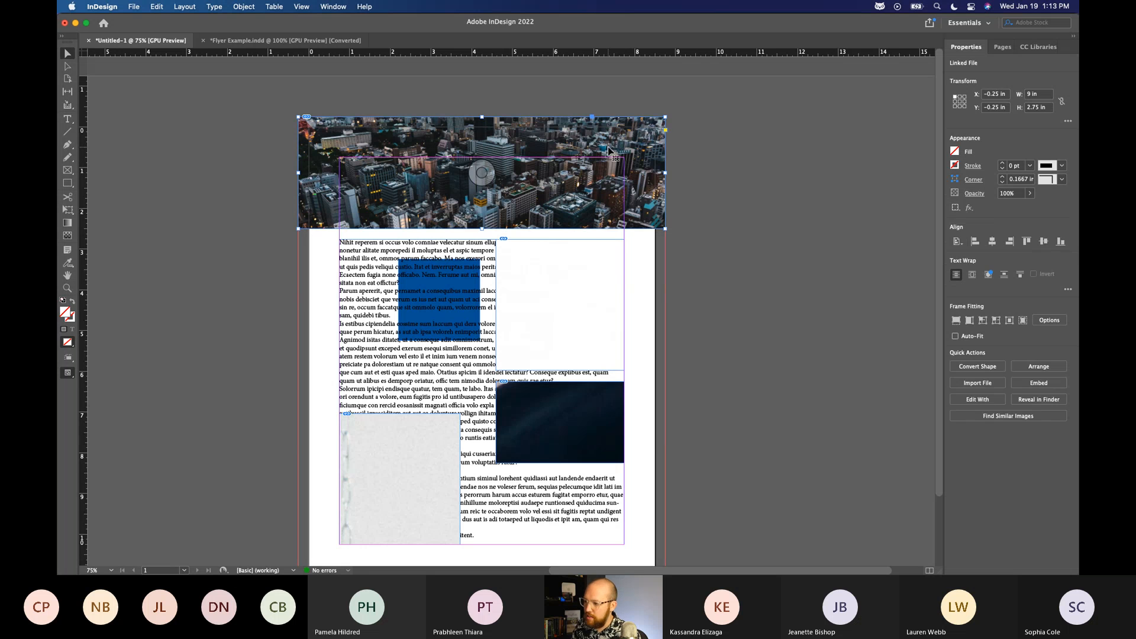
pyautogui.doubleClick(609, 147)
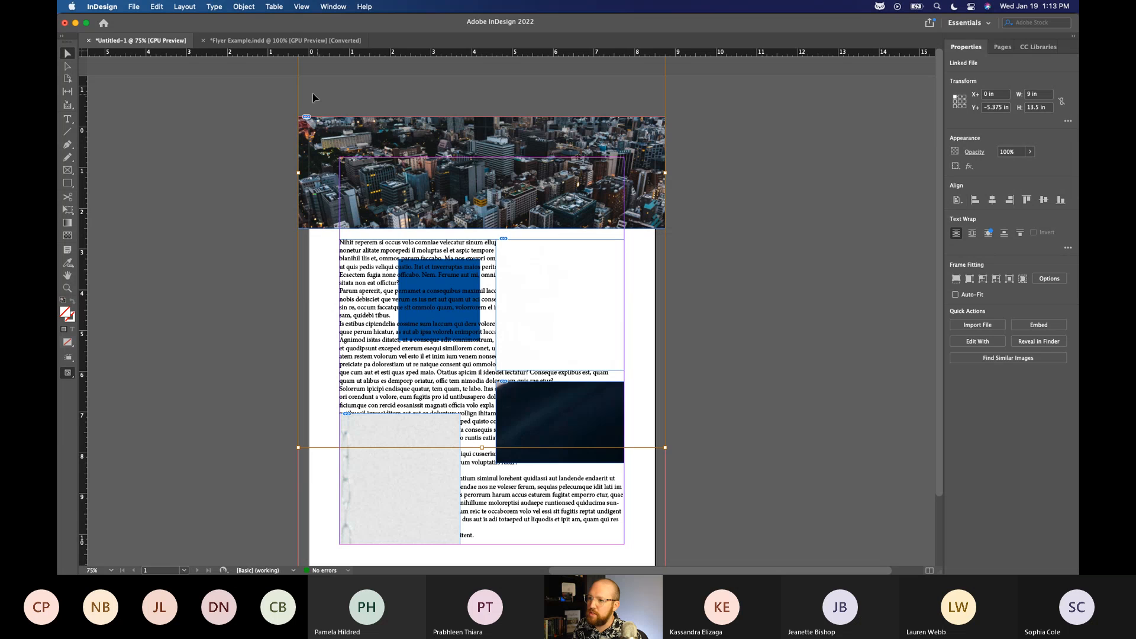
pyautogui.click(957, 279)
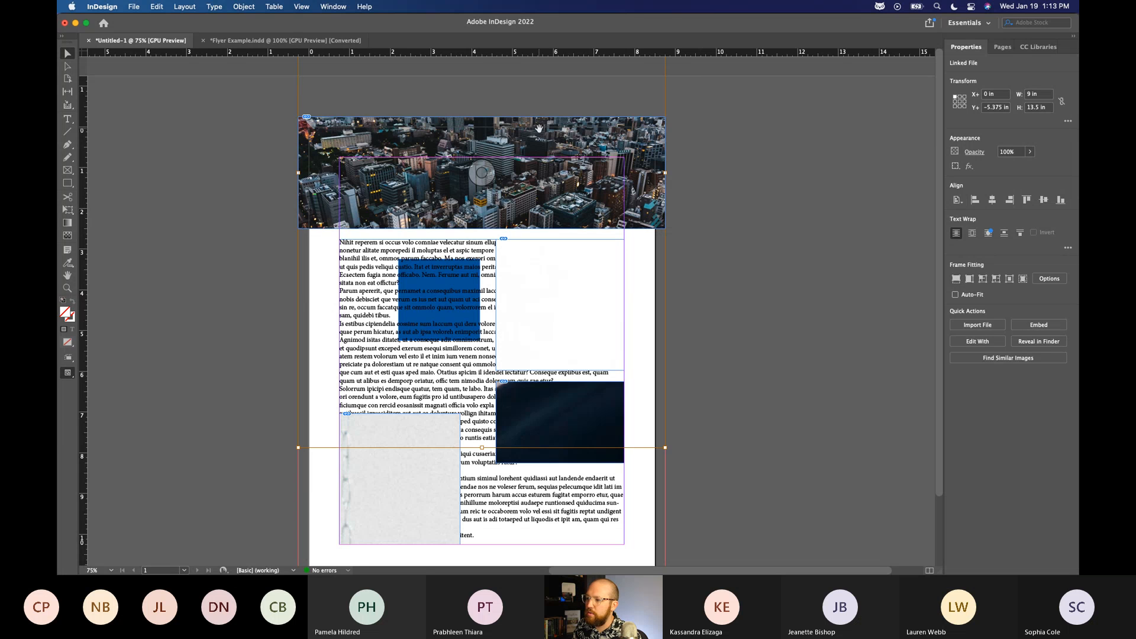
pyautogui.moveTo(535, 173); pyautogui.dragTo(530, 147)
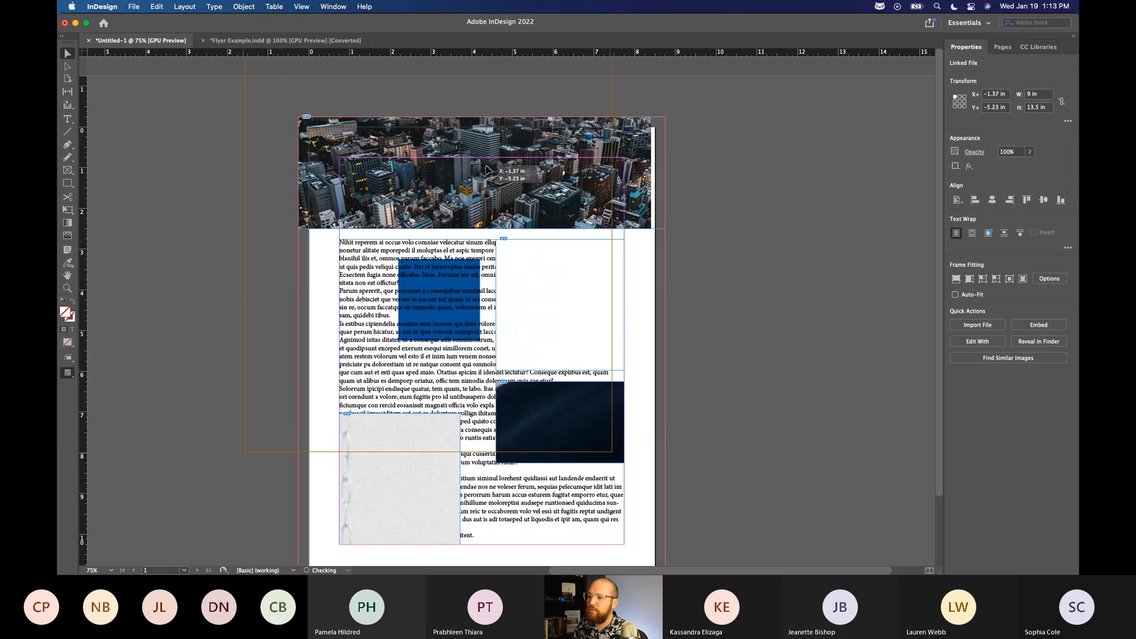
pyautogui.moveTo(529, 147); pyautogui.dragTo(644, 169)
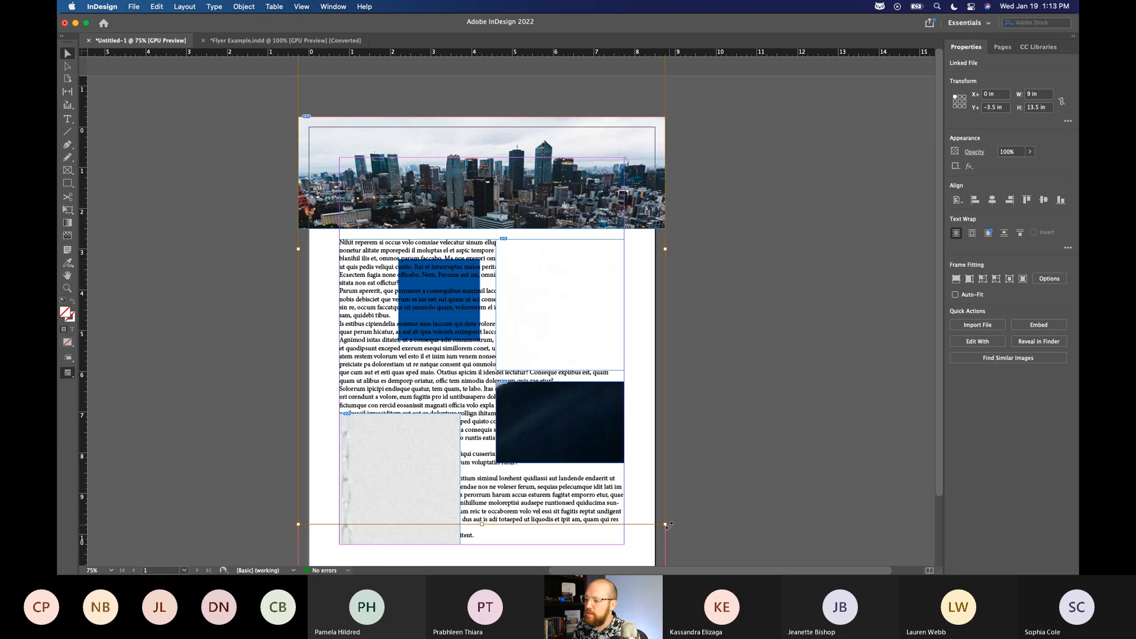
# Try stretching the city photo out of proportion to about 13.89 × 9.5 in, and undo the distortion.
pyautogui.moveTo(668, 525); pyautogui.dragTo(865, 361)
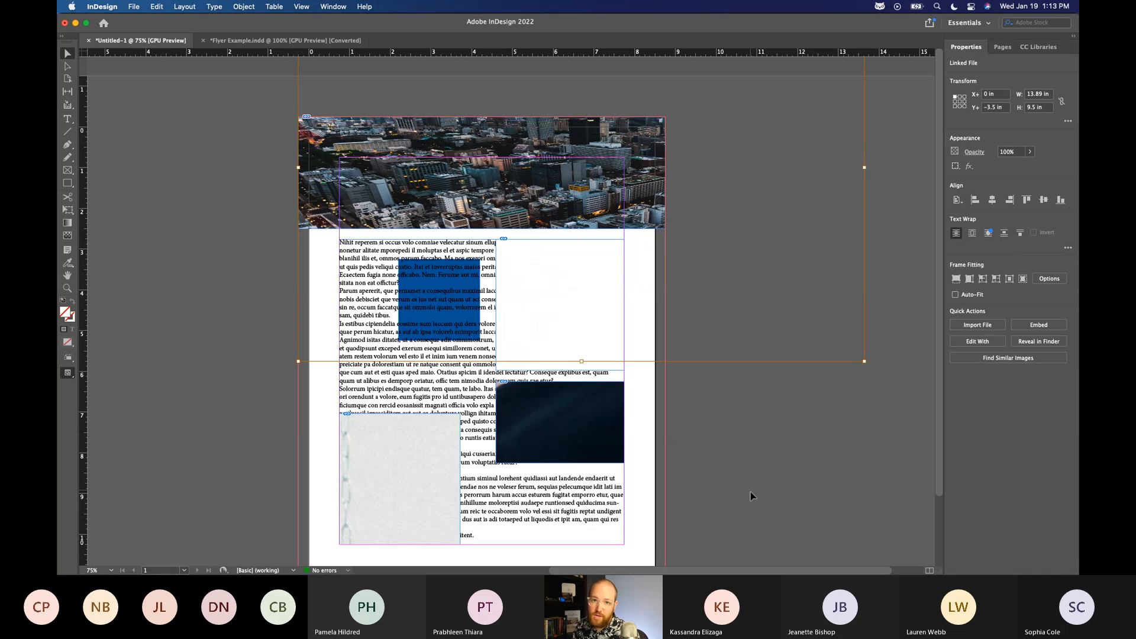
pyautogui.press('super+z')
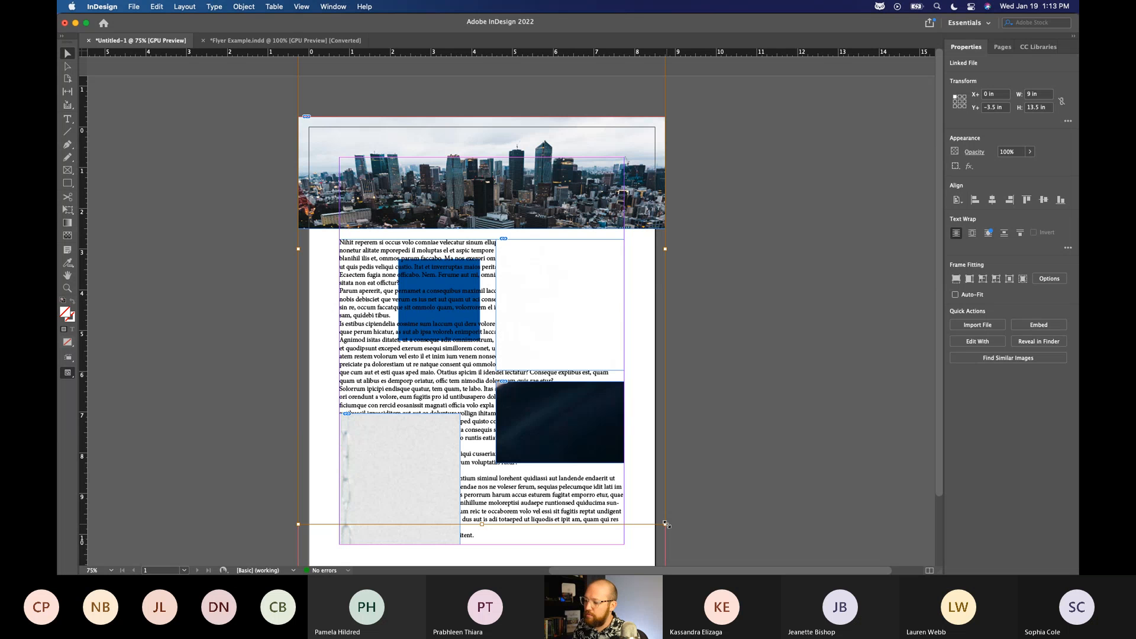
# Enlarge the city photo proportionally to about 12.71 × 19.07 in and reposition it so the skyline fills the top frame.
pyautogui.moveTo(665, 524); pyautogui.dragTo(777, 533)
pyautogui.moveTo(627, 179); pyautogui.dragTo(586, 200)
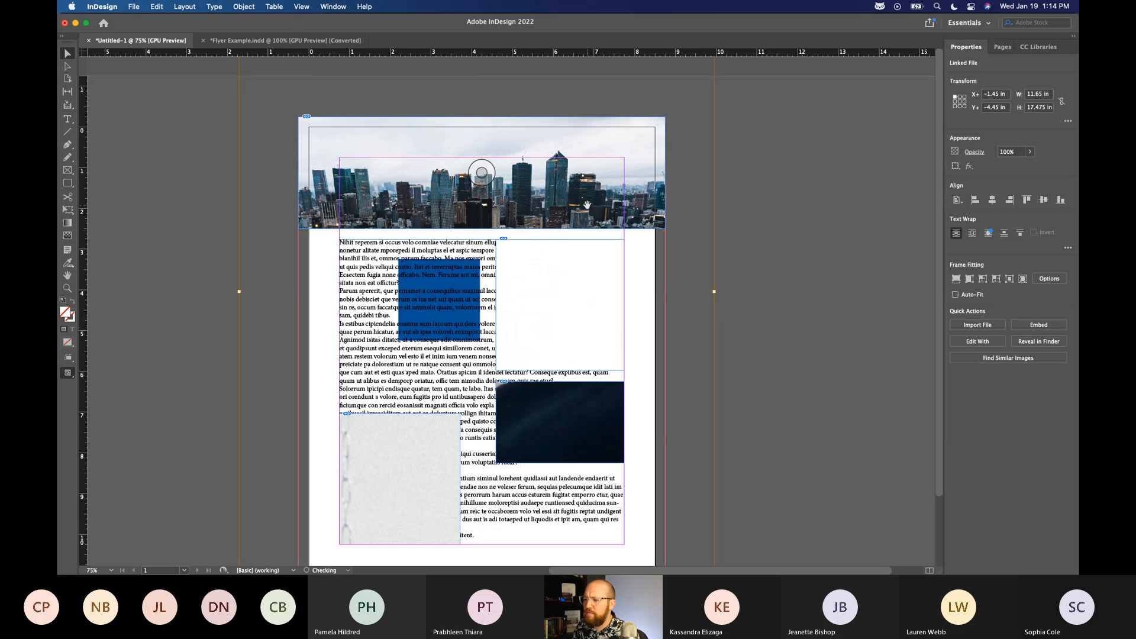
pyautogui.moveTo(715, 292)
pyautogui.mouseDown()
pyautogui.moveTo(553, 276)
pyautogui.moveTo(776, 302)
pyautogui.moveTo(705, 304)
pyautogui.moveTo(831, 308)
pyautogui.moveTo(597, 286)
pyautogui.moveTo(831, 306)
pyautogui.moveTo(704, 305)
pyautogui.moveTo(728, 294)
pyautogui.mouseUp()
pyautogui.moveTo(553, 199); pyautogui.dragTo(546, 196)
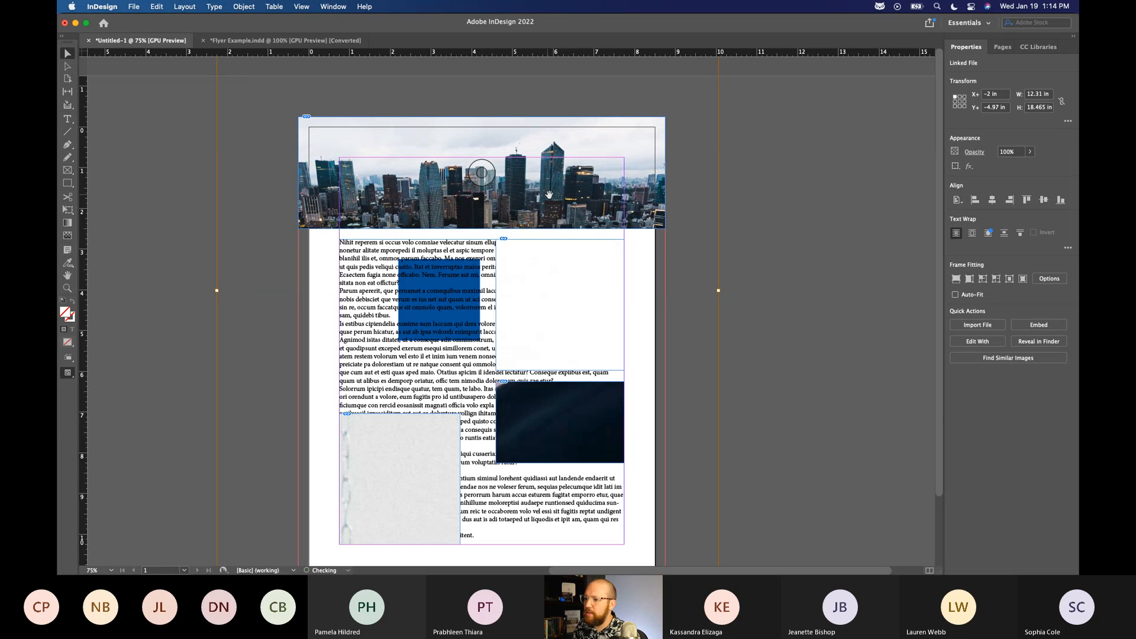
pyautogui.moveTo(719, 290); pyautogui.dragTo(727, 290)
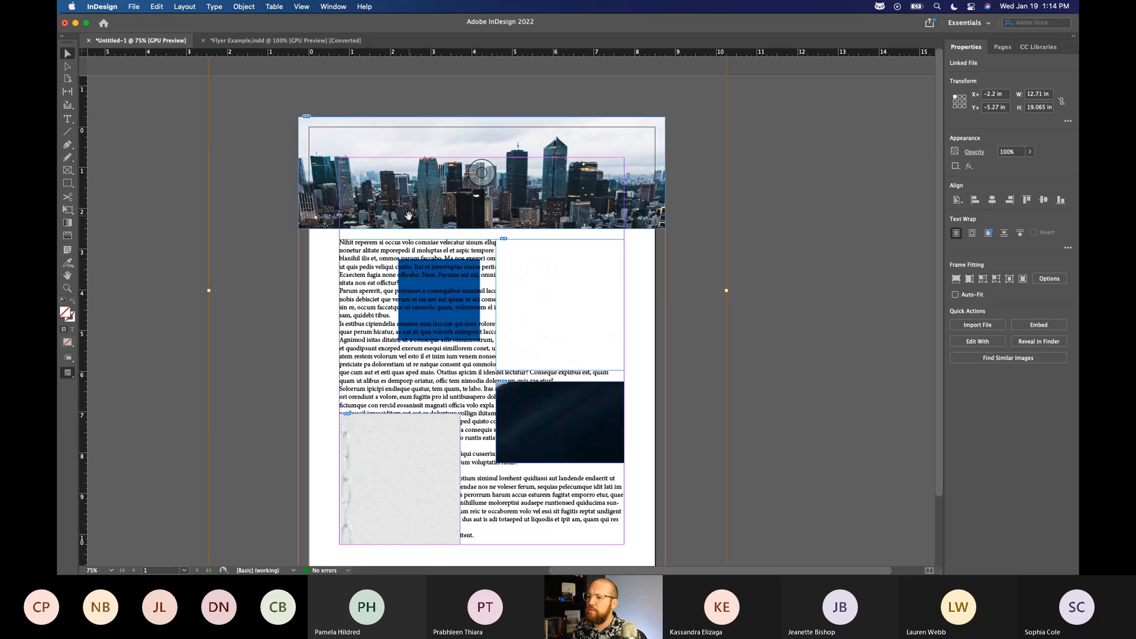
# Reposition the city photo inside the top frame to about X -2.4 in, Y -5.18 in, checking the buildings up close.
pyautogui.moveTo(408, 215); pyautogui.dragTo(405, 220)
pyautogui.moveTo(343, 179); pyautogui.dragTo(345, 182)
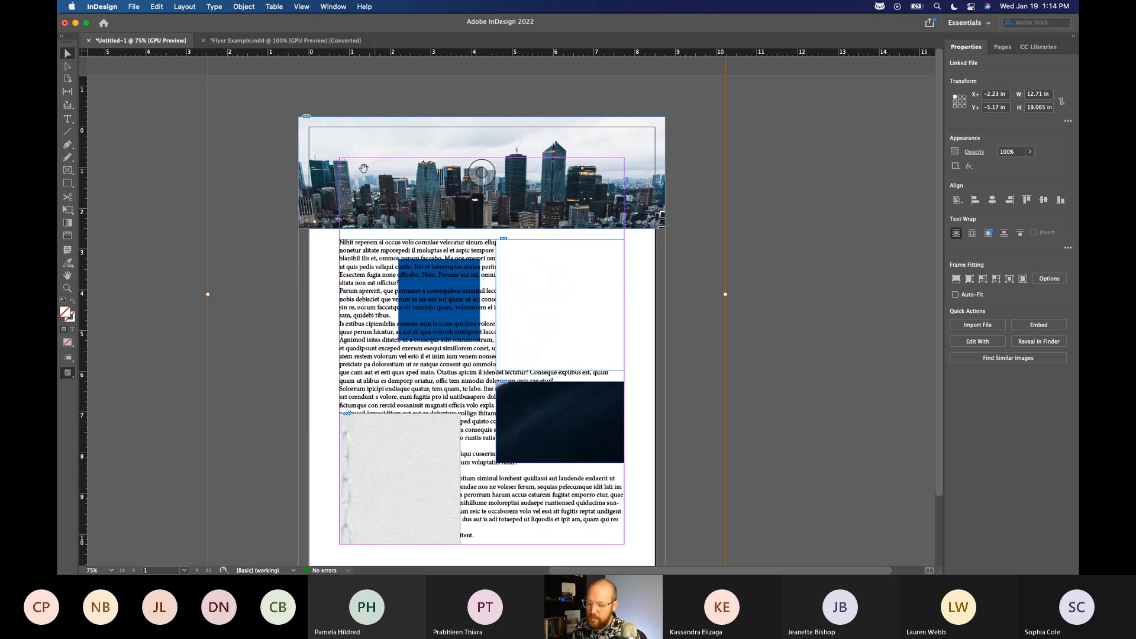
pyautogui.scroll(7, 309, 171)
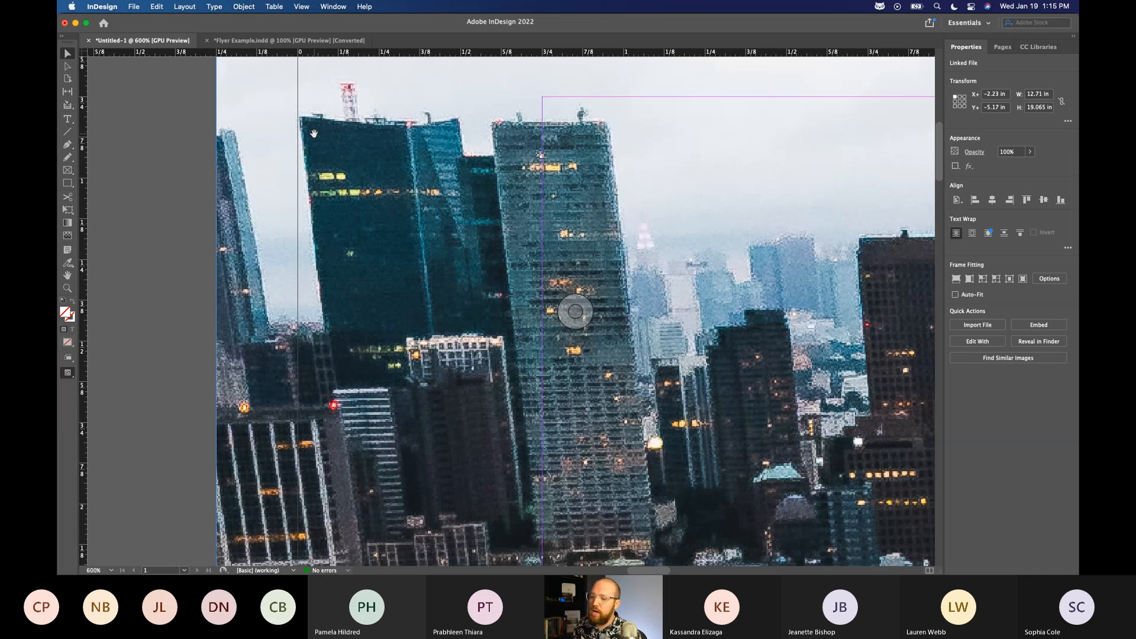
pyautogui.moveTo(382, 290); pyautogui.dragTo(529, 179)
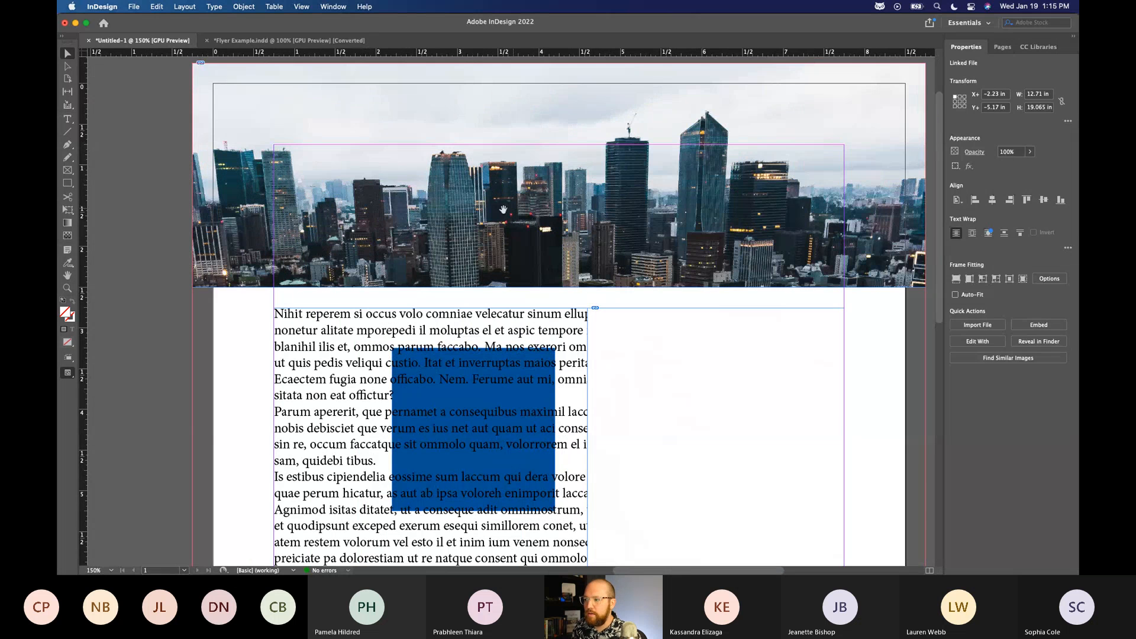
pyautogui.moveTo(401, 196); pyautogui.dragTo(390, 196)
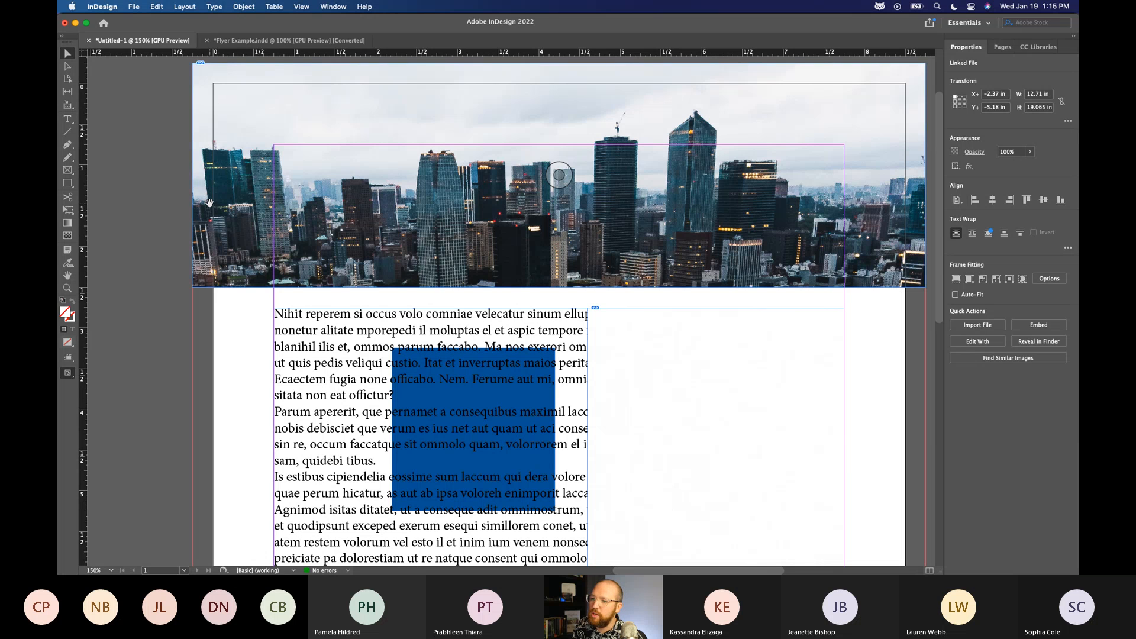
pyautogui.moveTo(209, 202); pyautogui.dragTo(206, 203)
pyautogui.hscroll(1, 708, 244)
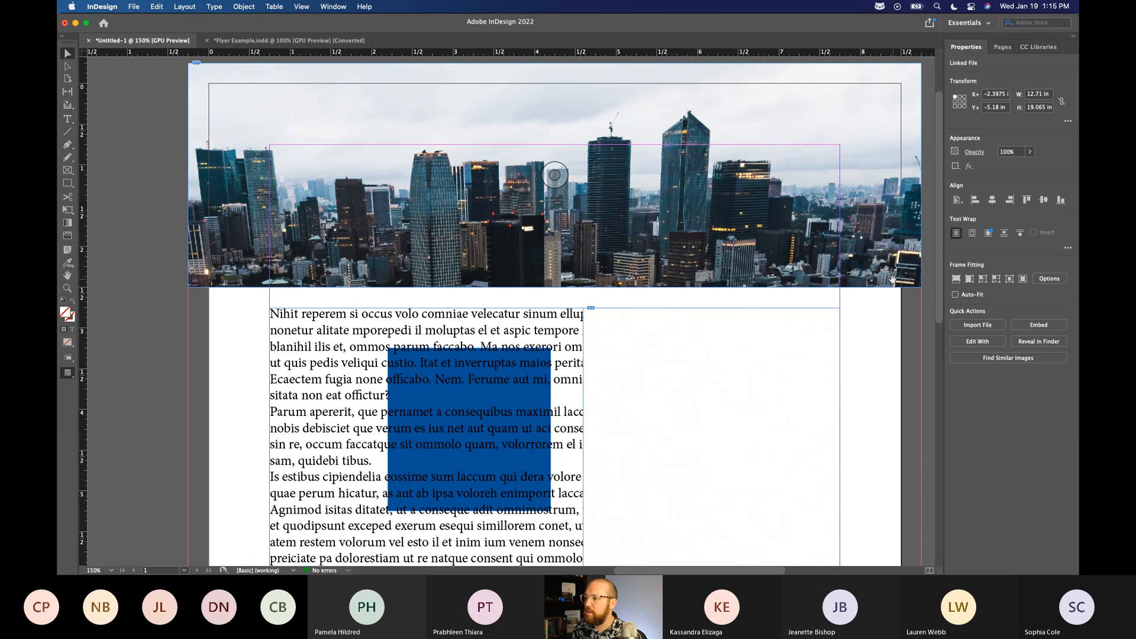
# Fine-tune the city photo's position inside its frame to about X -2.38 in, Y -5.37 in and deselect it.
pyautogui.moveTo(732, 221); pyautogui.dragTo(733, 201)
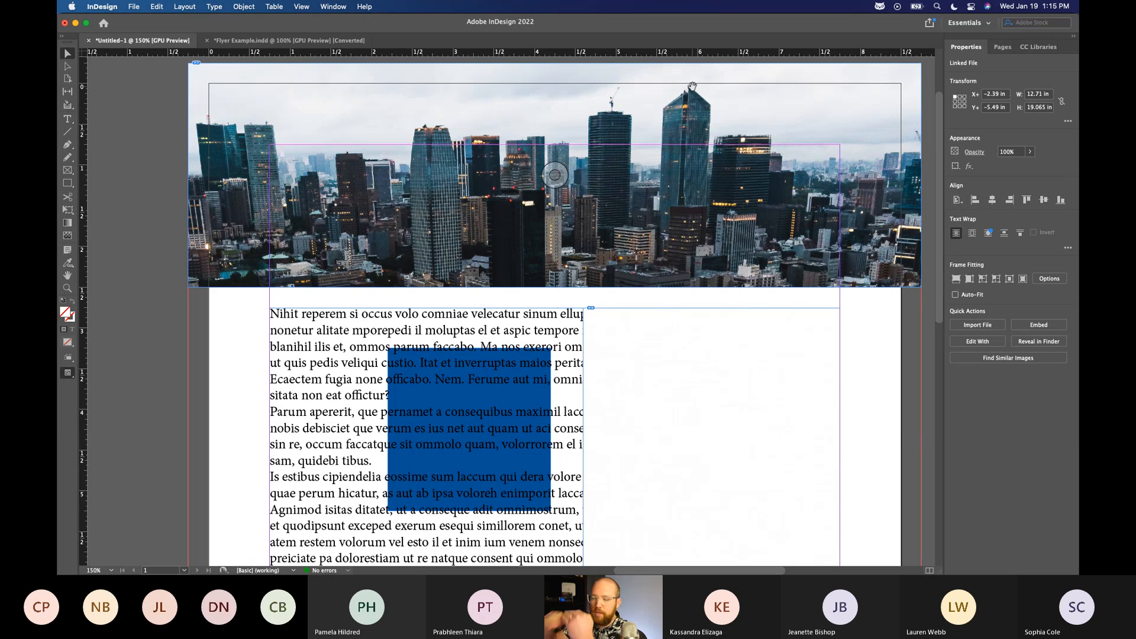
pyautogui.scroll(-2, 746, 325)
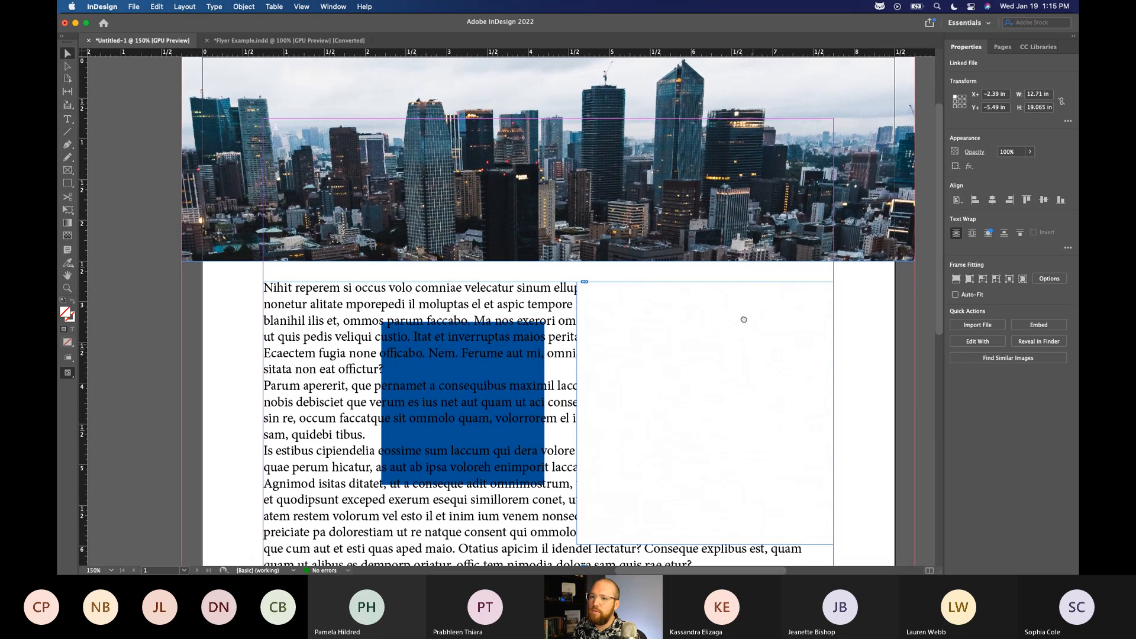
pyautogui.hscroll(3, 500, 311)
pyautogui.hscroll(1, 640, 321)
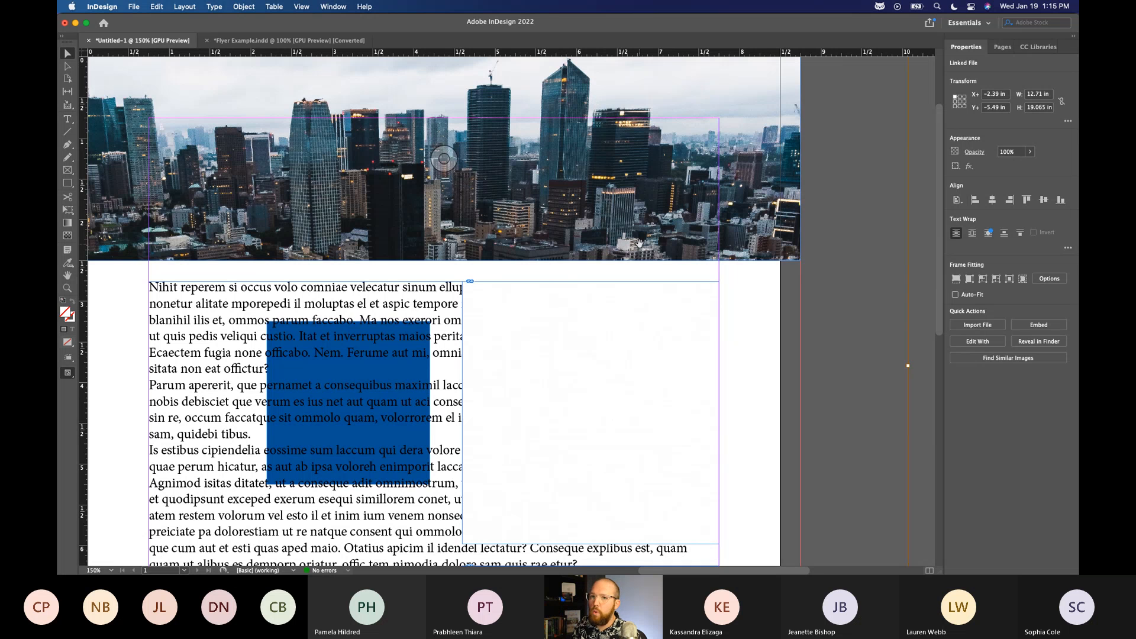
pyautogui.hscroll(-3, 639, 242)
pyautogui.scroll(2, 639, 243)
pyautogui.moveTo(700, 239); pyautogui.dragTo(710, 226)
pyautogui.moveTo(692, 270); pyautogui.dragTo(625, 250)
pyautogui.press('super+z')
pyautogui.press('super+shift+z')
pyautogui.press('super+z')
pyautogui.press('super+shift+z')
pyautogui.moveTo(639, 155); pyautogui.dragTo(707, 194)
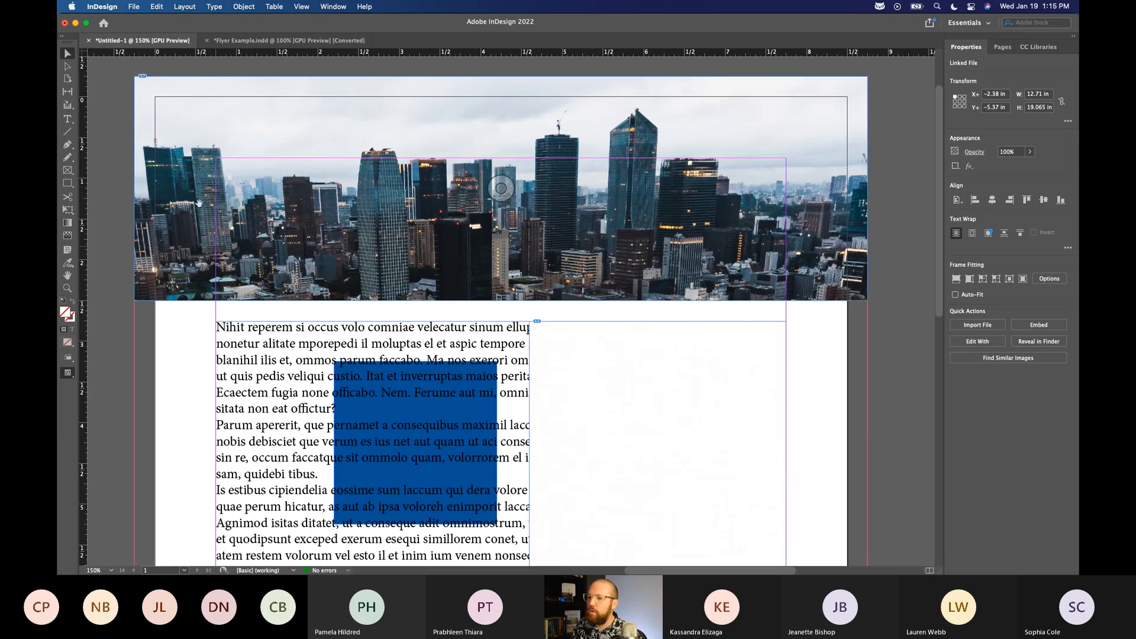
pyautogui.click(880, 306)
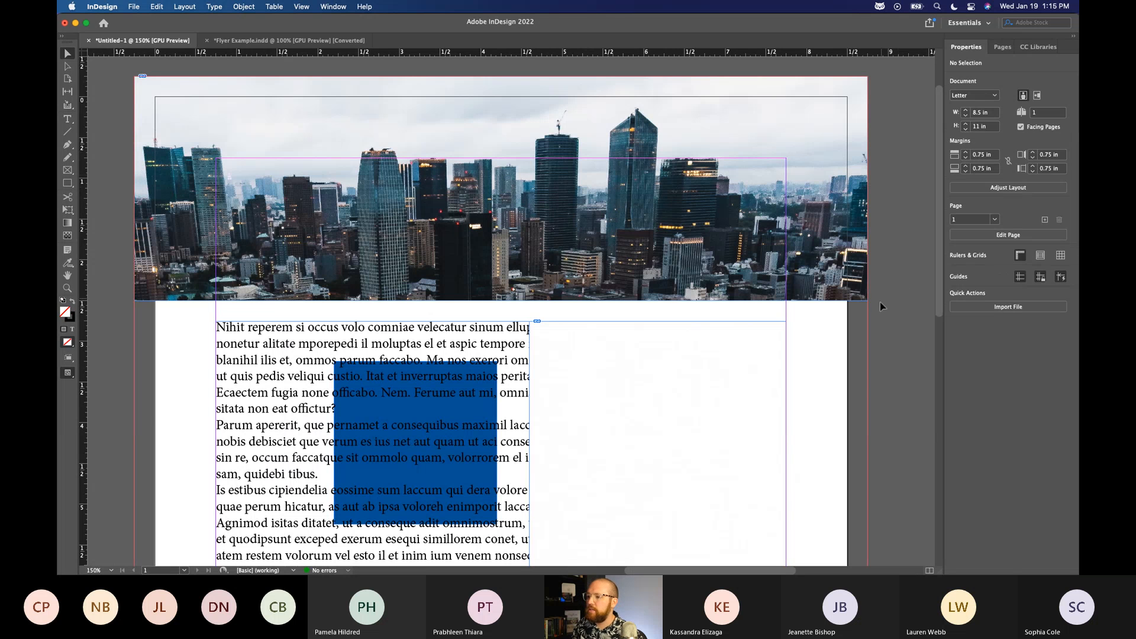
# Fill the three remaining image frames proportionally with their skateboarder, hooded person and white interior photos.
pyautogui.press('super+1')
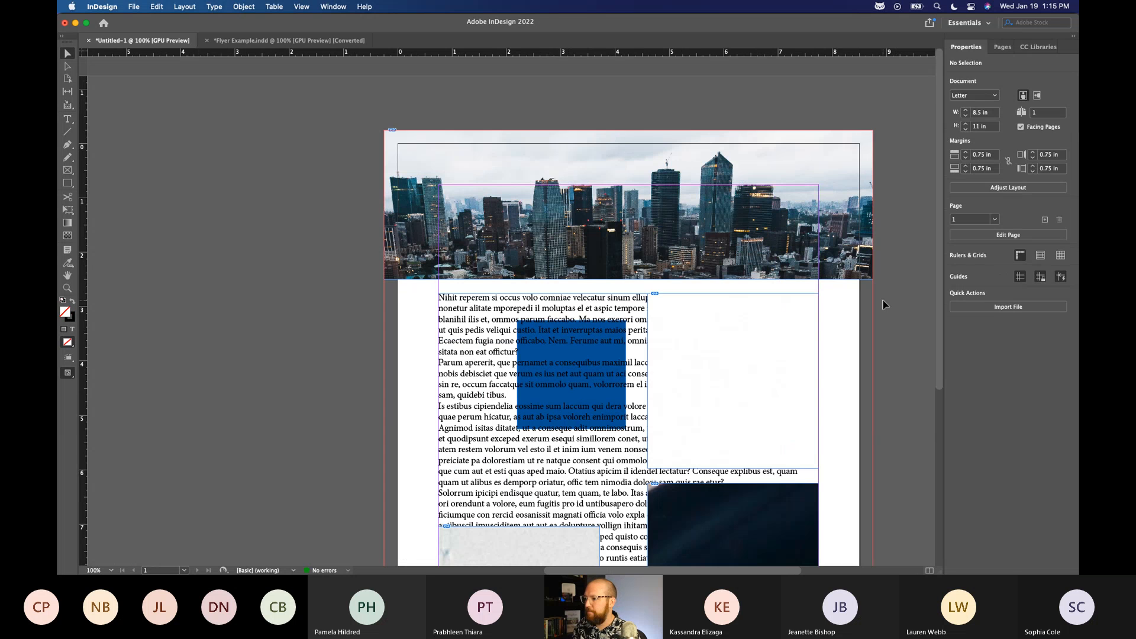
pyautogui.press('super+equal')
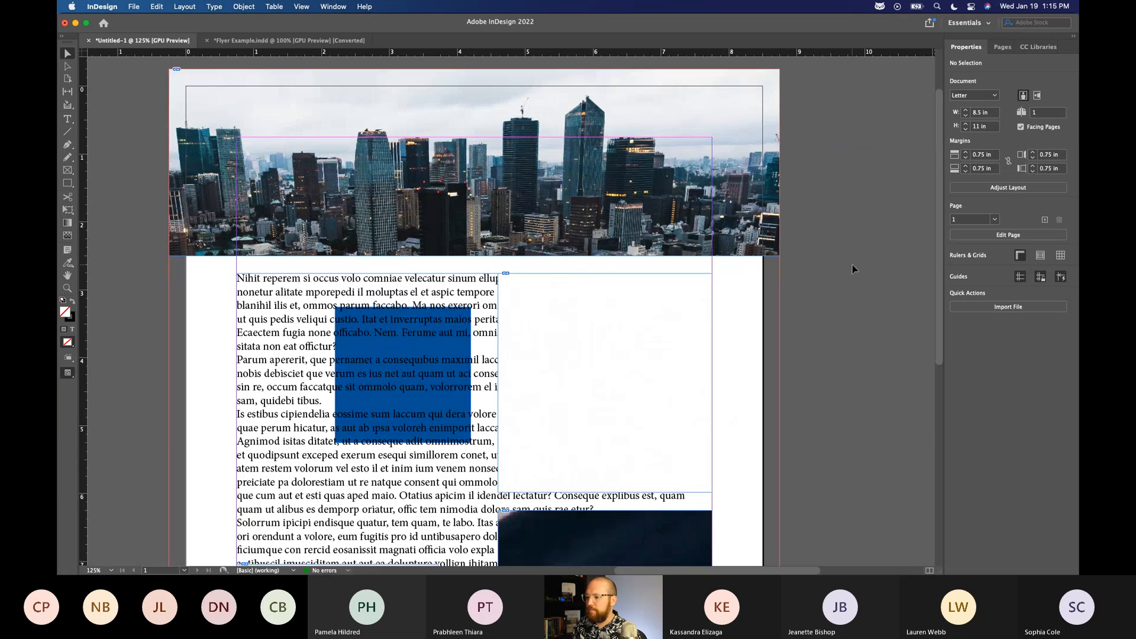
pyautogui.hscroll(1, 849, 391)
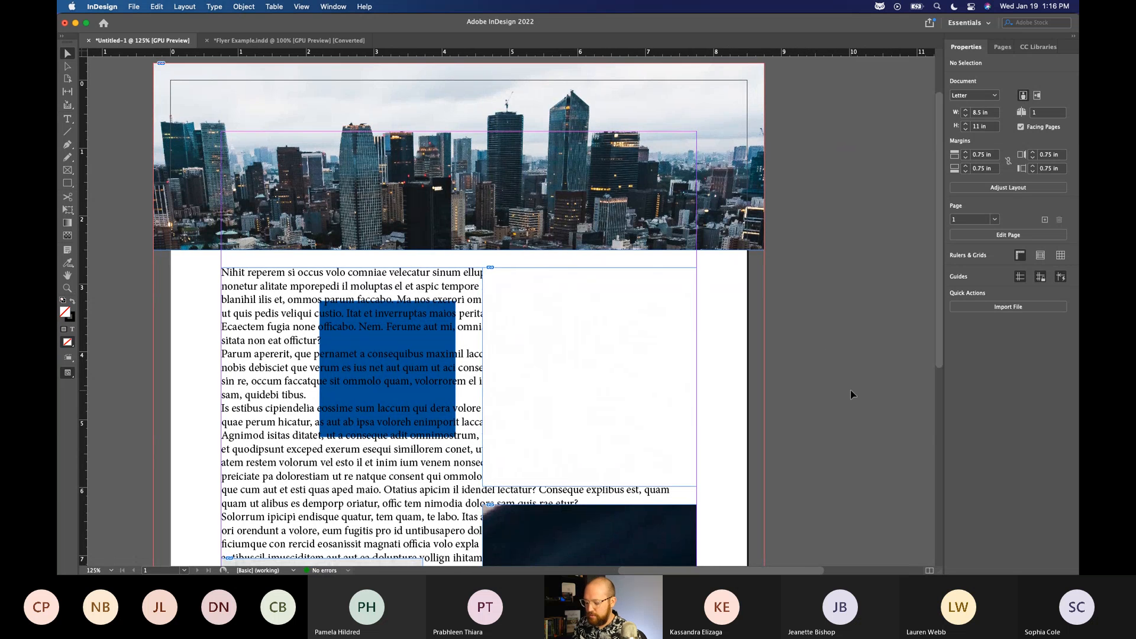
pyautogui.press('super+0')
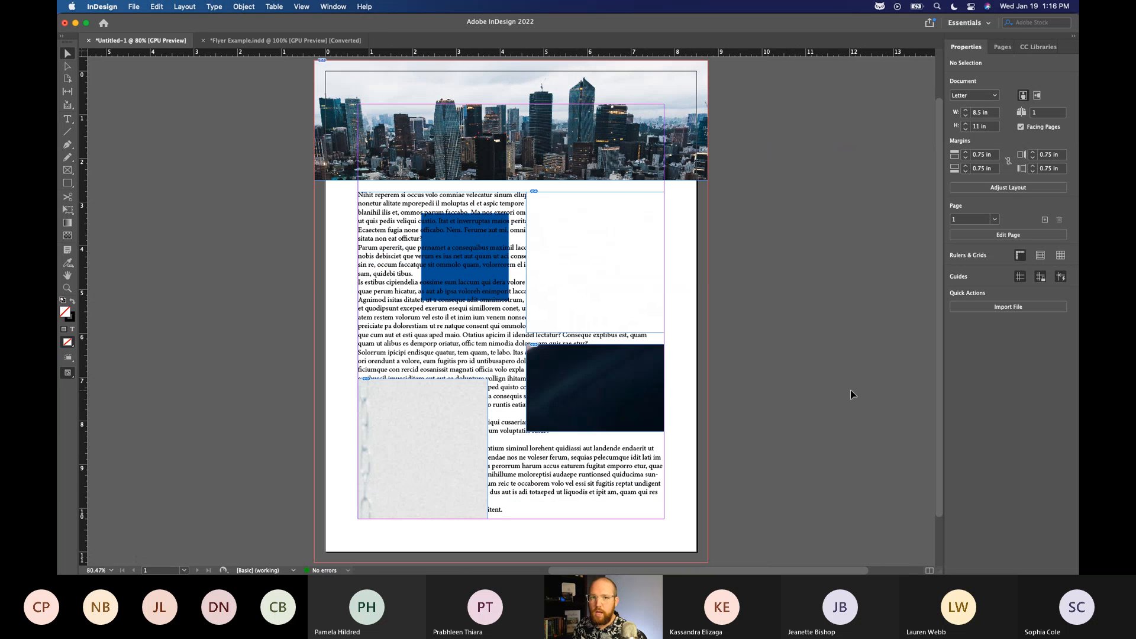
pyautogui.click(623, 243)
pyautogui.click(956, 320)
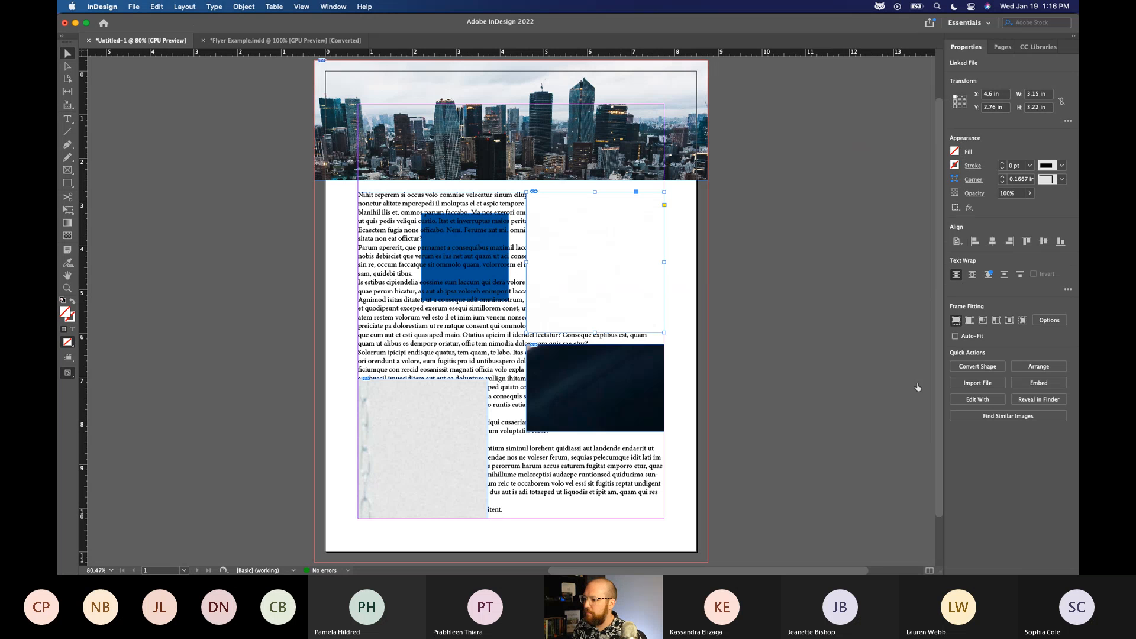
pyautogui.click(956, 319)
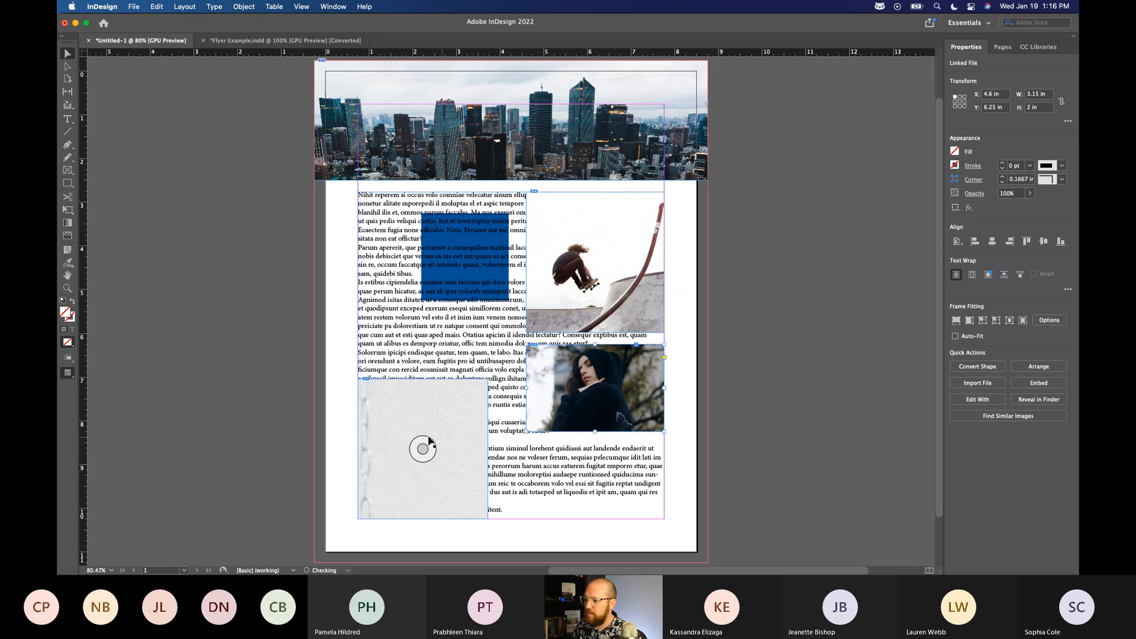
pyautogui.click(805, 317)
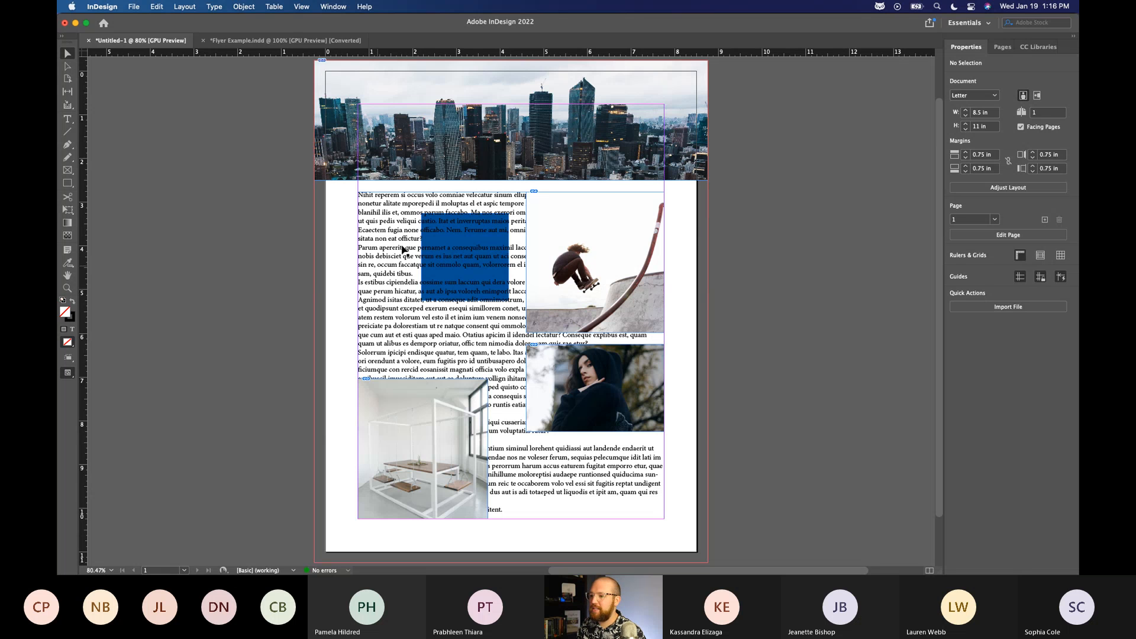
# Compare the properties offered for the text frame, an image frame and no selection, ending with the text frame selected.
pyautogui.click(380, 233)
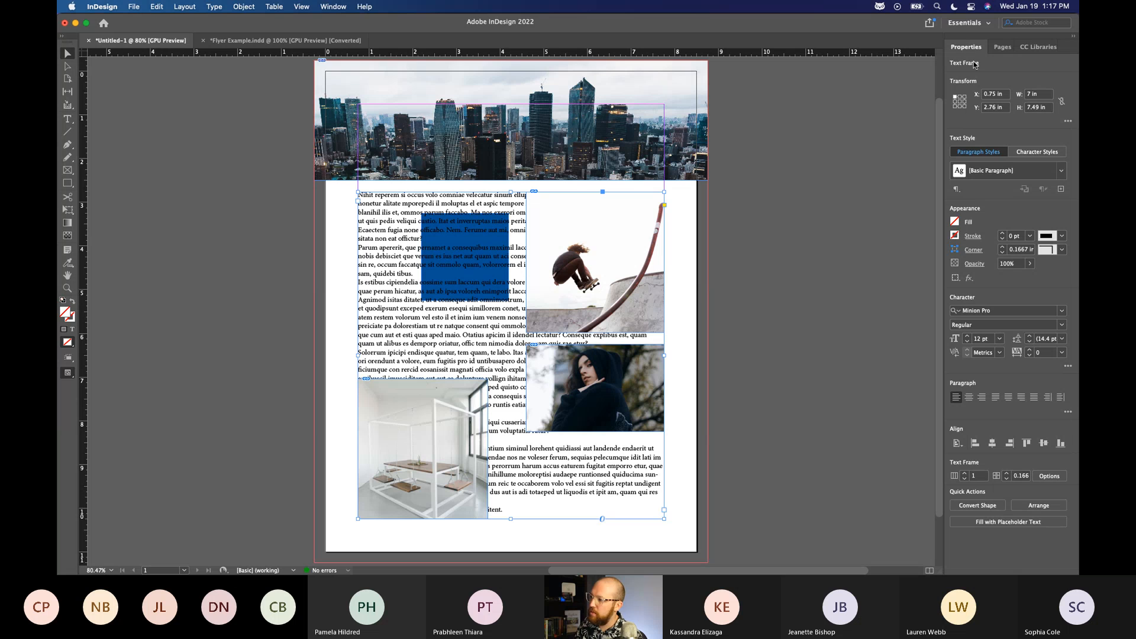
pyautogui.click(562, 132)
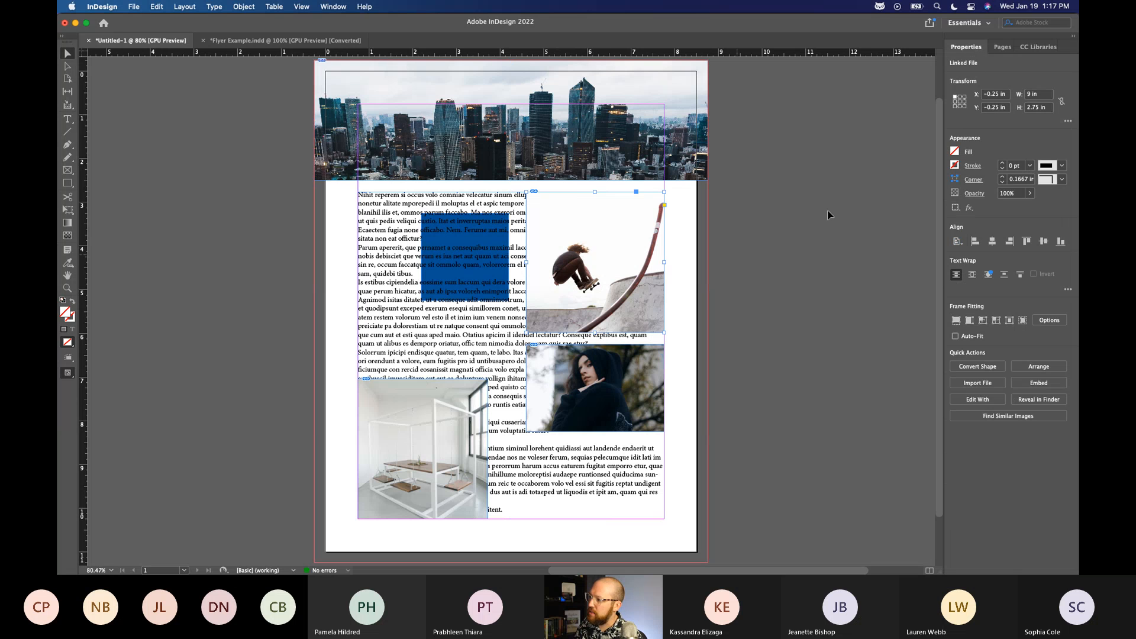
pyautogui.click(370, 276)
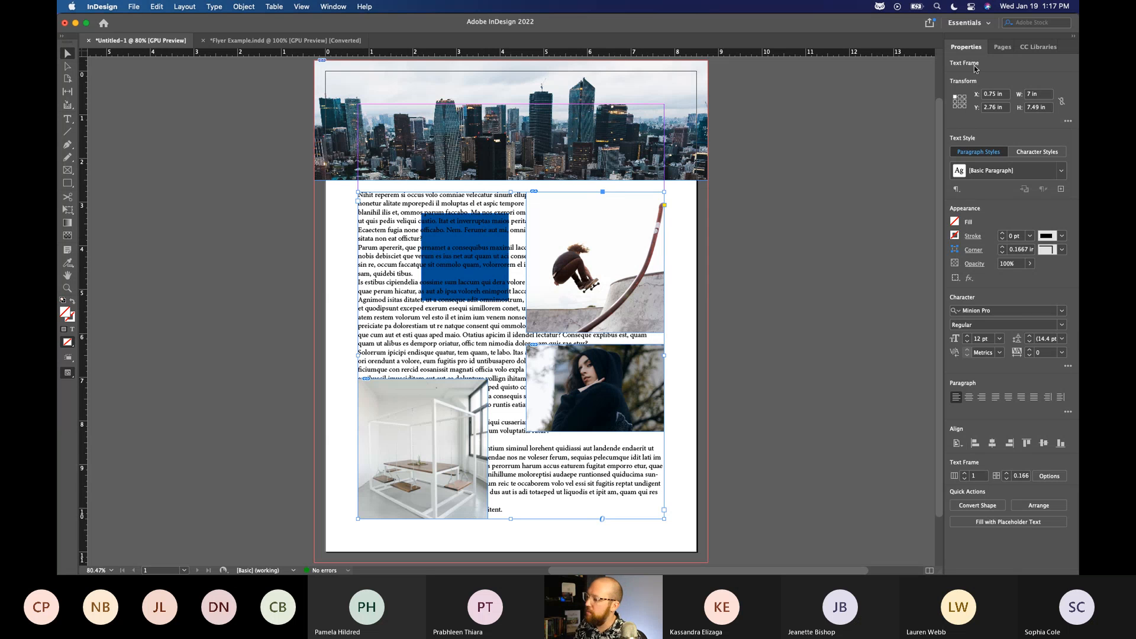
pyautogui.click(865, 184)
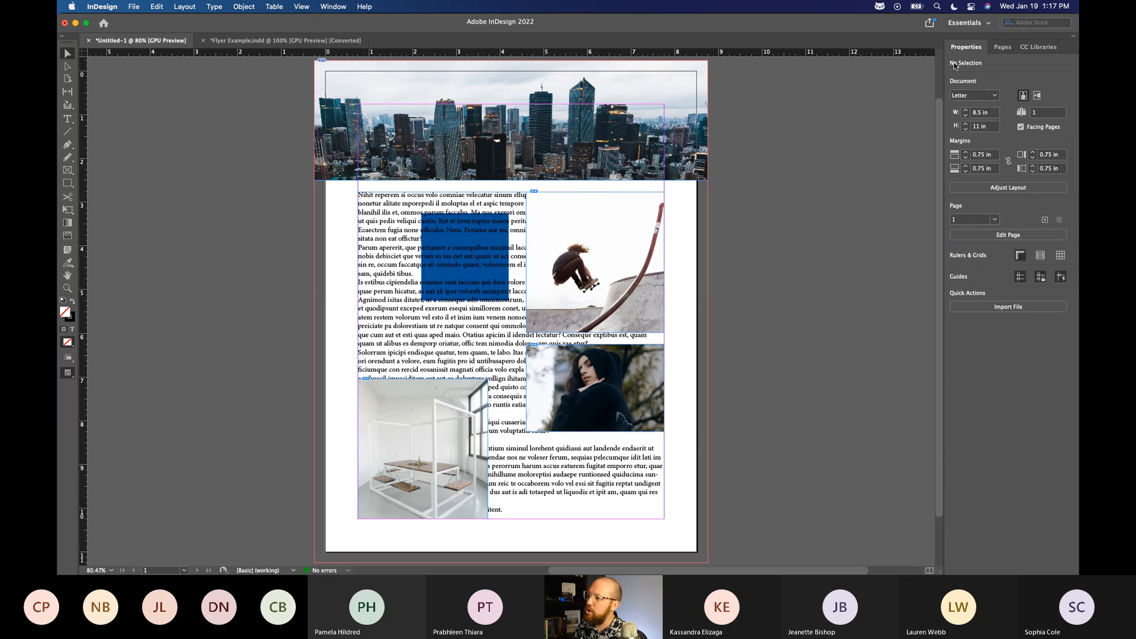
pyautogui.click(374, 198)
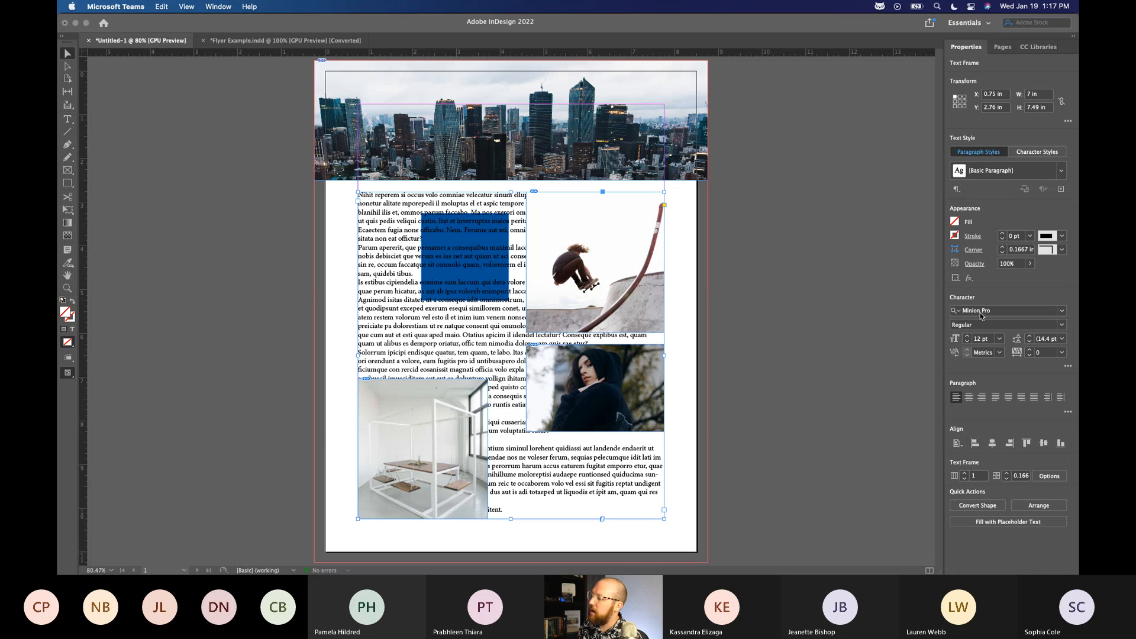
# Try filling the text frame with the [Registration] swatch and undo the fill.
pyautogui.click(968, 220)
pyautogui.click(955, 221)
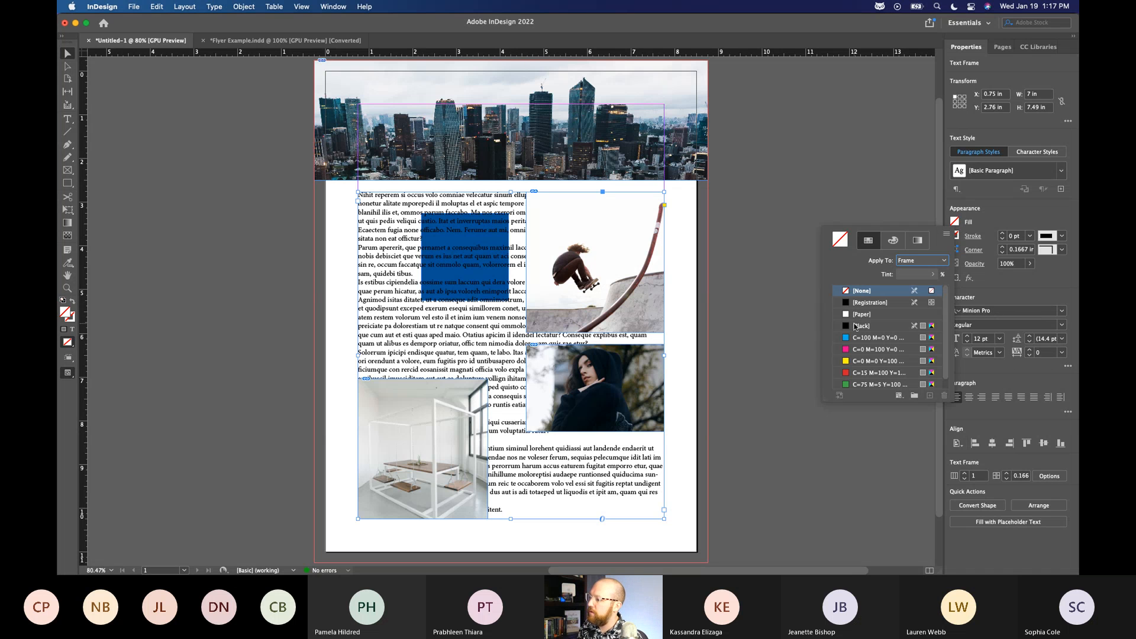
pyautogui.click(864, 305)
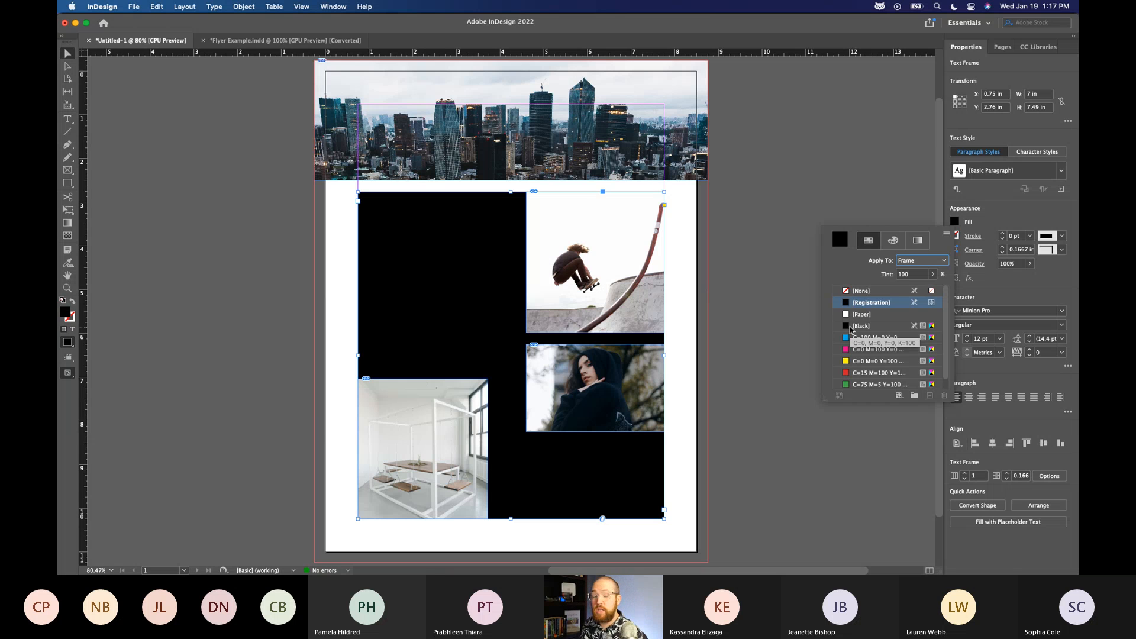
pyautogui.press('super+z')
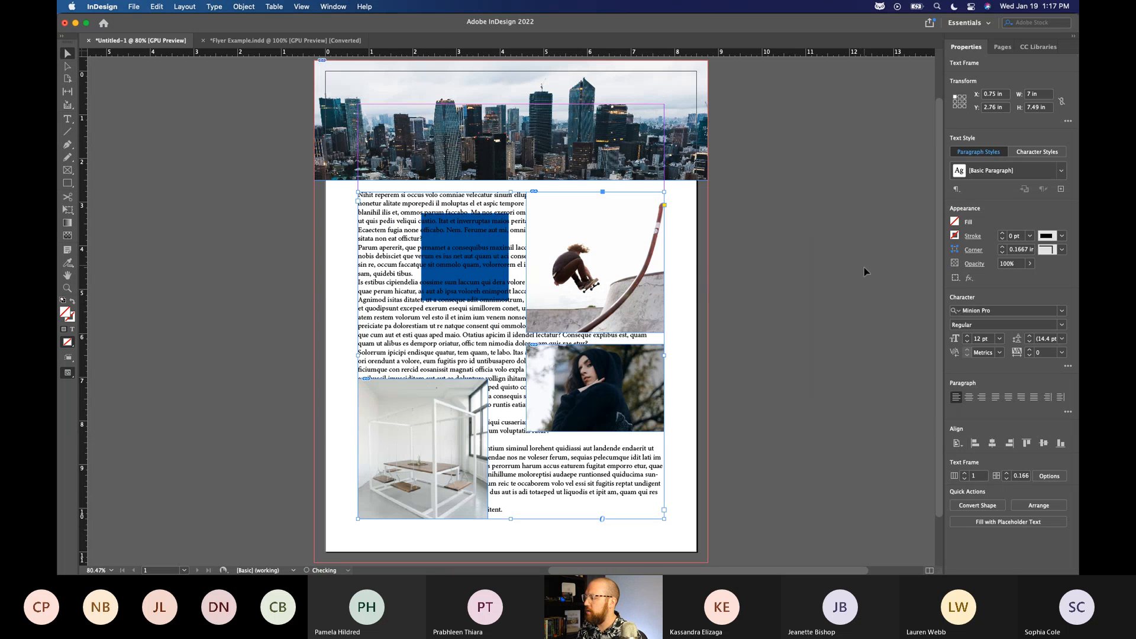
# Change the placeholder text's font to Lato Thin and its size to 11 pt.
pyautogui.click(1063, 310)
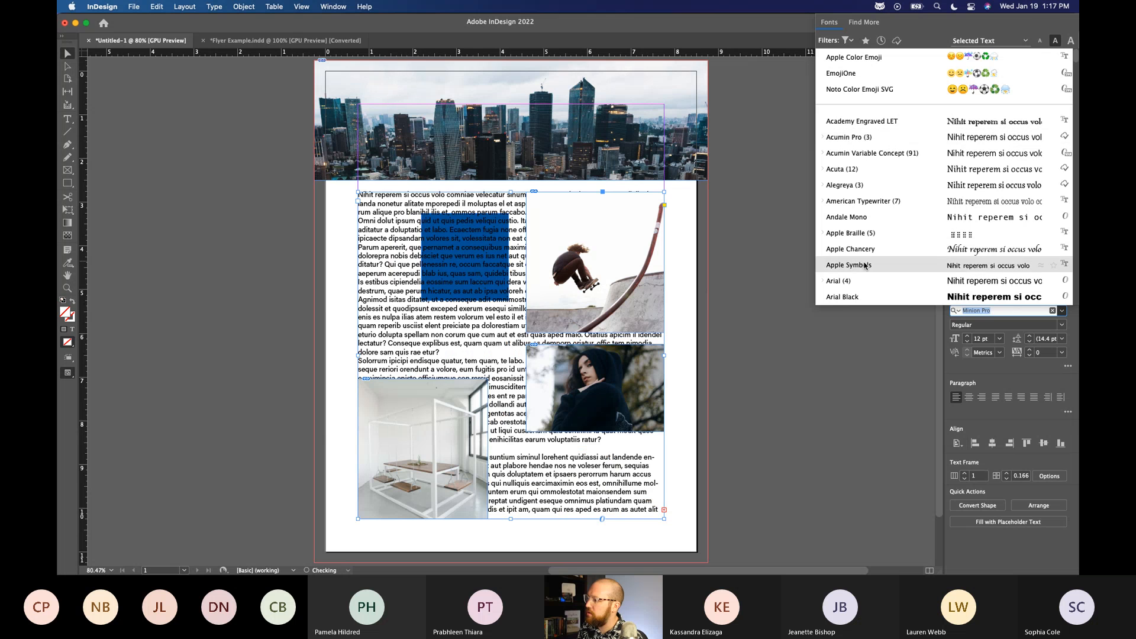
pyautogui.scroll(-3, 857, 286)
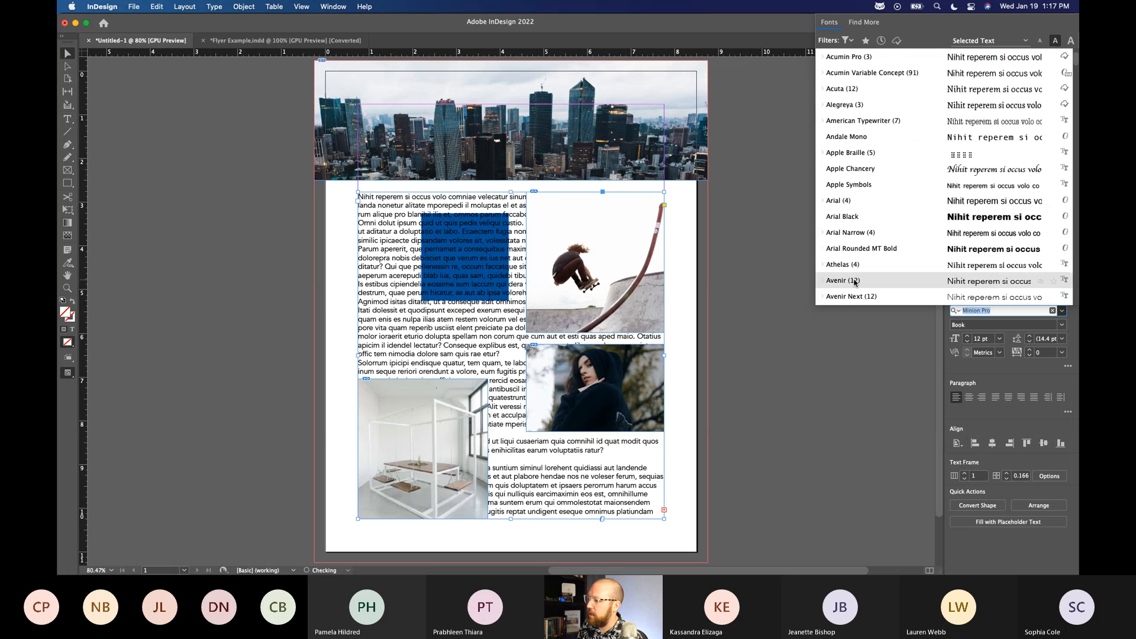
pyautogui.write('lato')
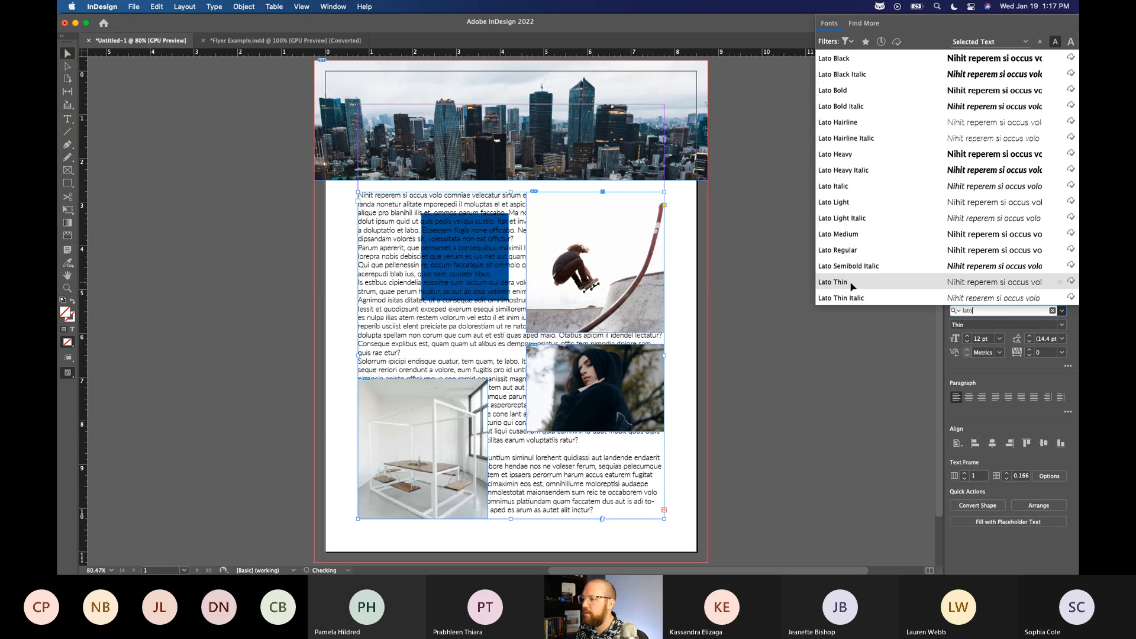
pyautogui.click(827, 283)
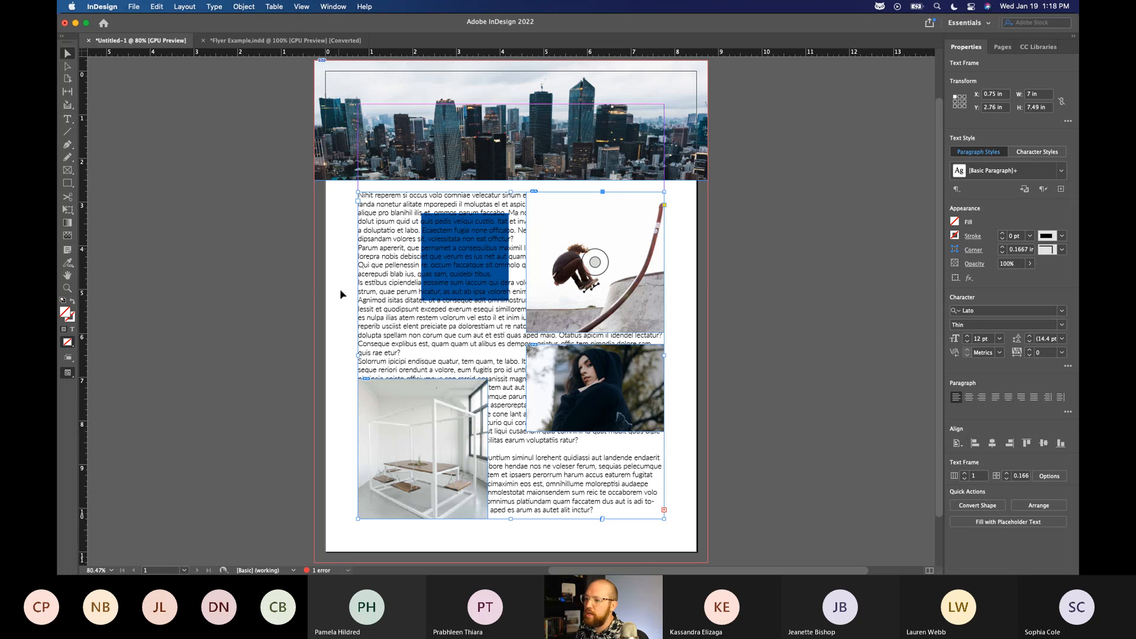
pyautogui.click(968, 342)
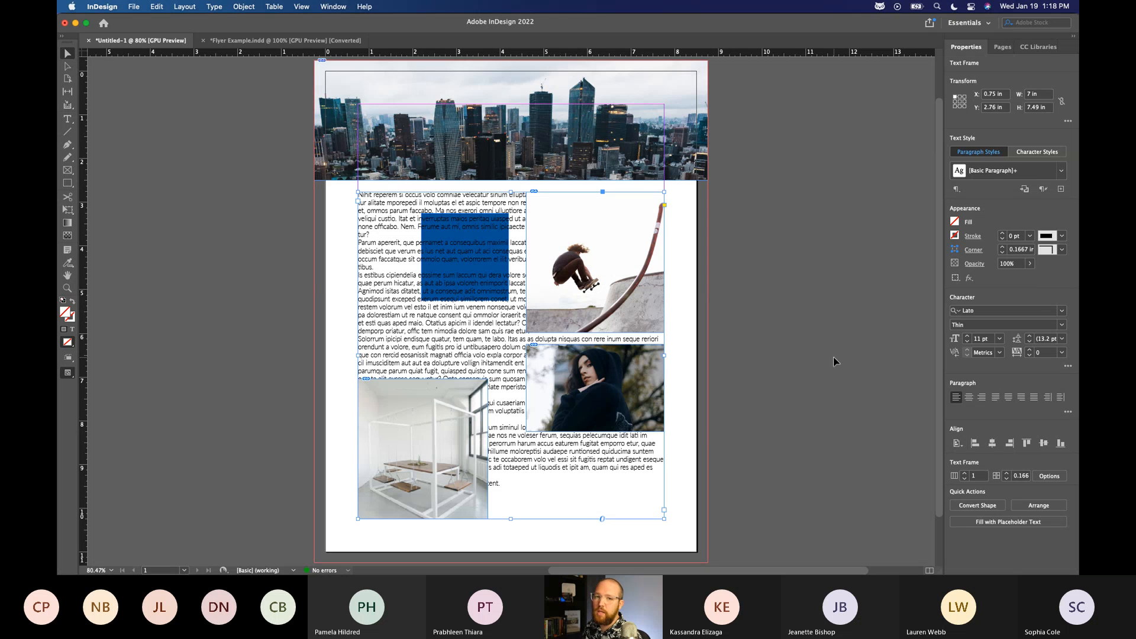
# Calculate 11*1.5 in Spotlight to work out the leading for the text.
pyautogui.press('super+space')
pyautogui.write('11*1.5')
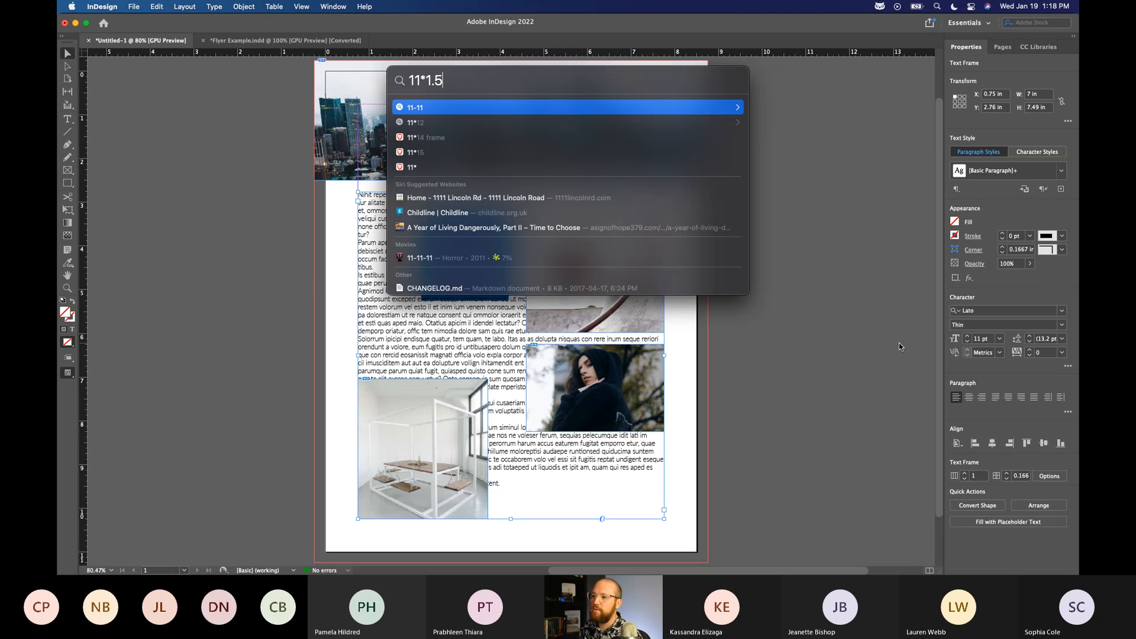
pyautogui.press('super+a')
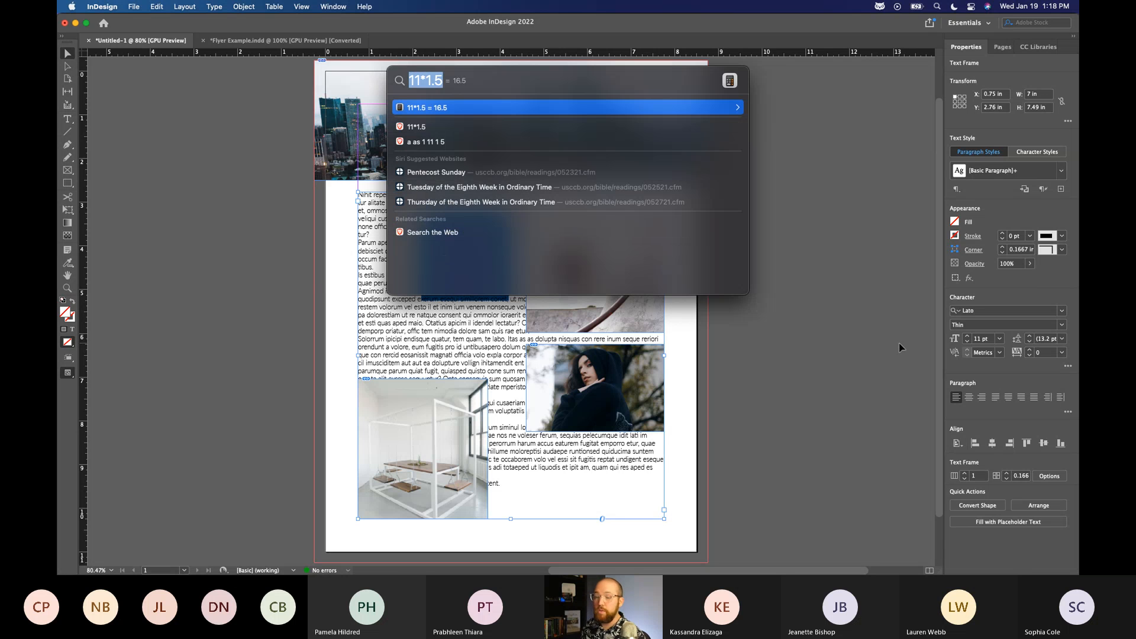
pyautogui.press('Escape')
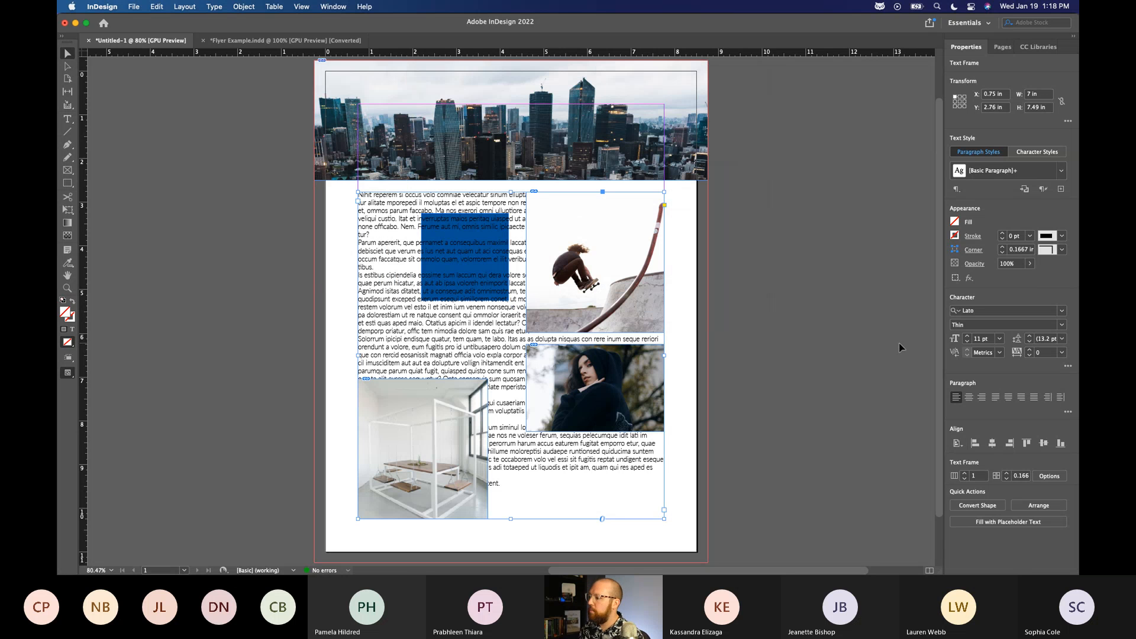
# Set the placeholder text's leading to 16.5 pt.
pyautogui.click(1040, 340)
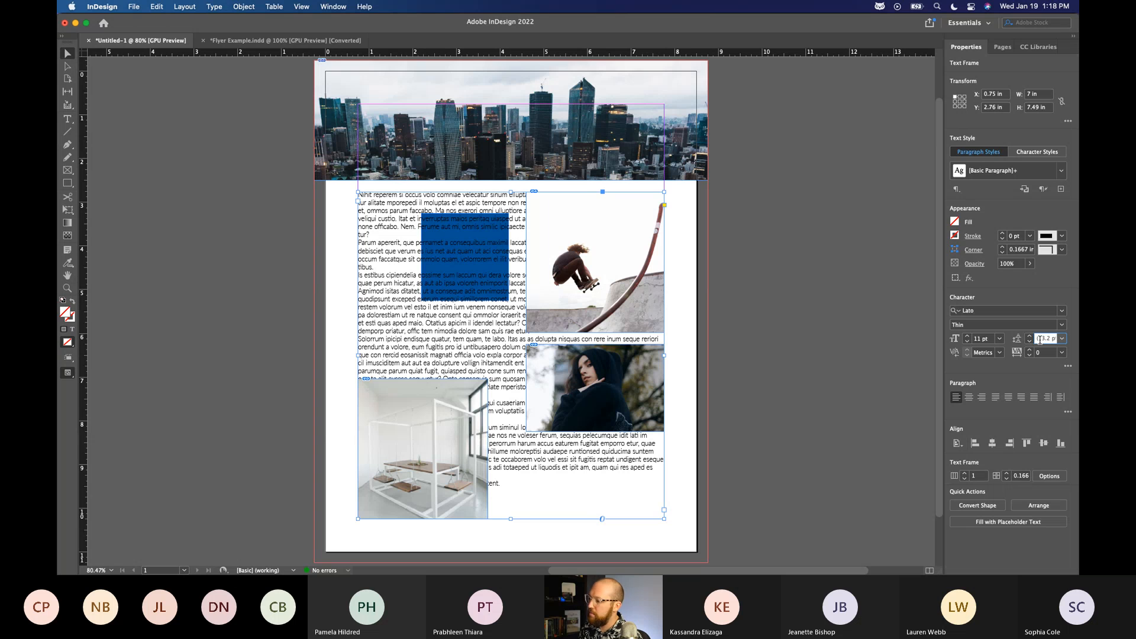
pyautogui.doubleClick(1043, 341)
pyautogui.write('10')
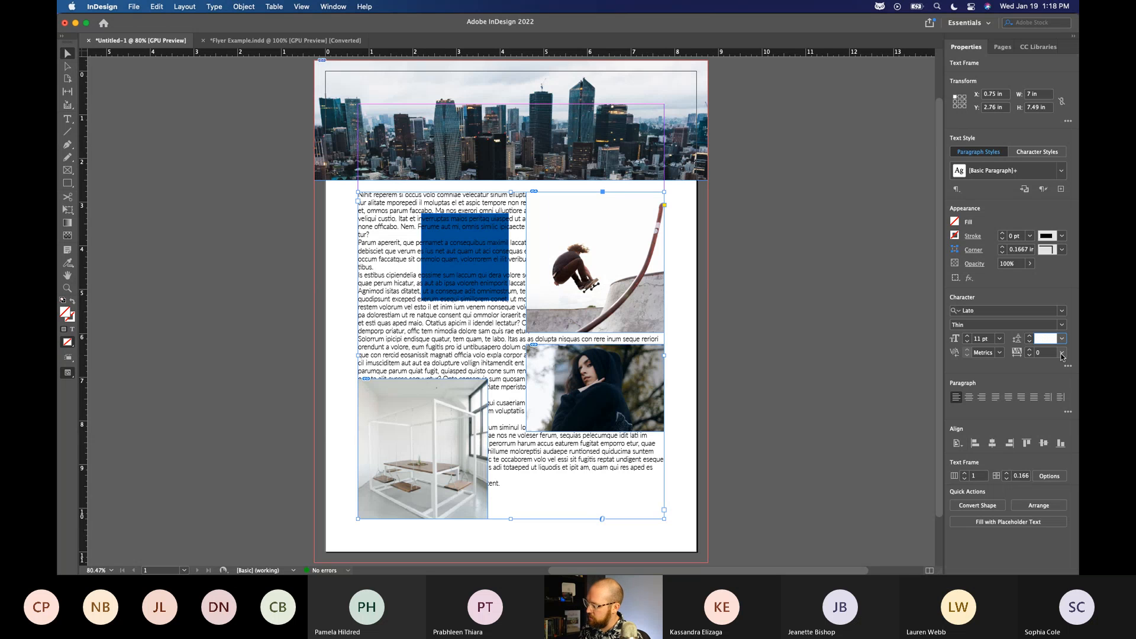
pyautogui.write('16.5')
pyautogui.press('Return')
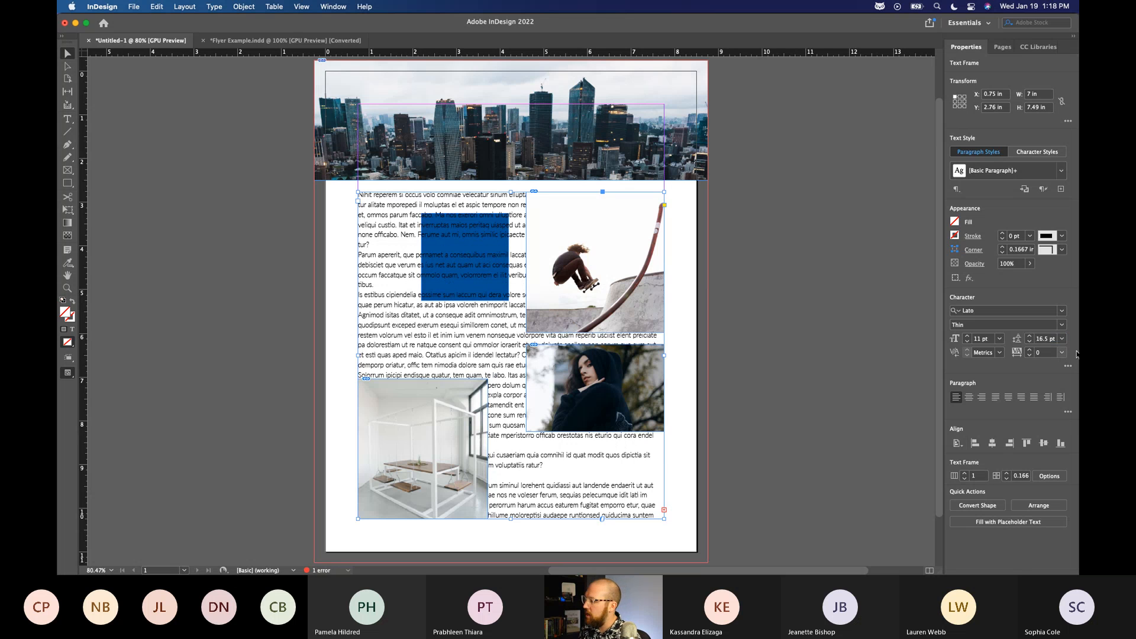
# Set the placeholder text's leading by calculating 11*1.6 directly in its value, check the preset leading sizes and deselect the frame.
pyautogui.click(1042, 338)
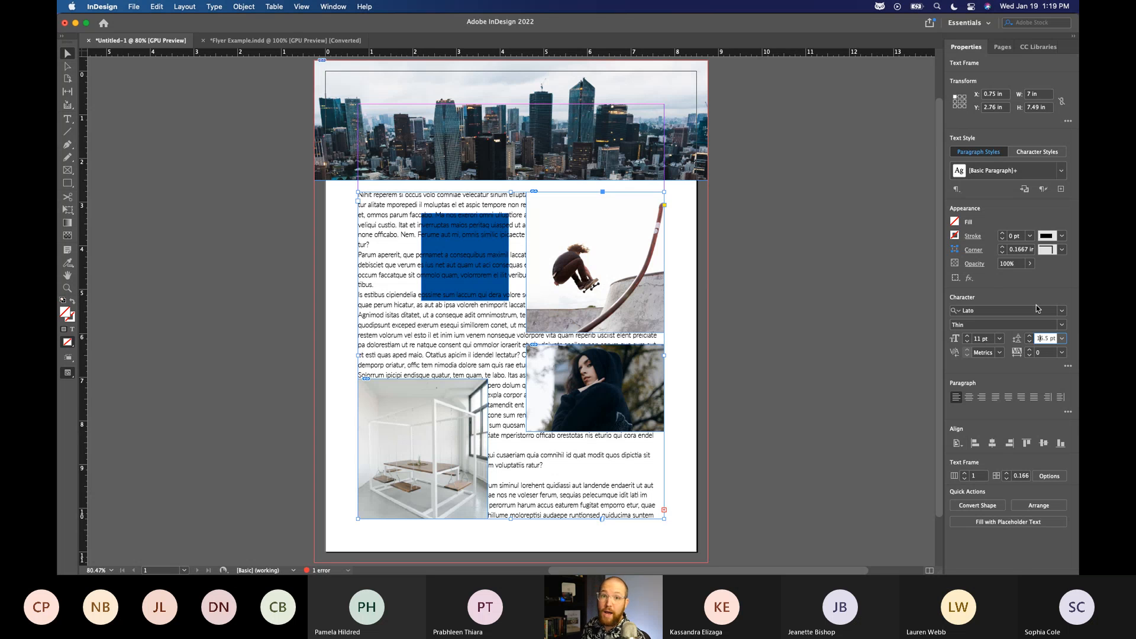
pyautogui.tripleClick(1043, 339)
pyautogui.press('BackSpace')
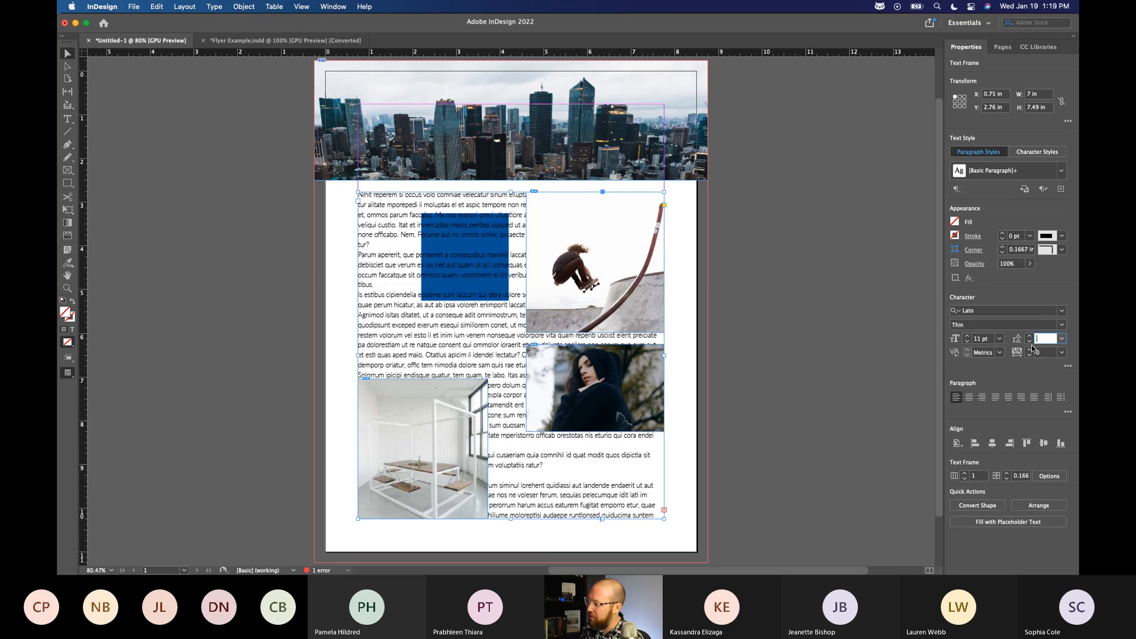
pyautogui.write('11')
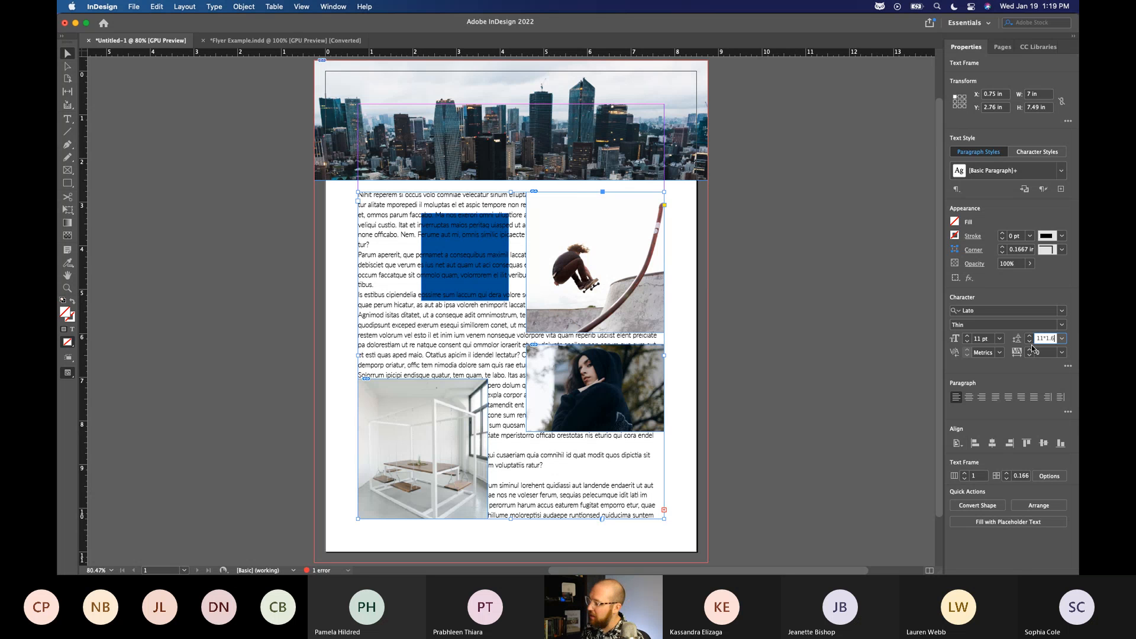
pyautogui.write('*1.6')
pyautogui.press('Return')
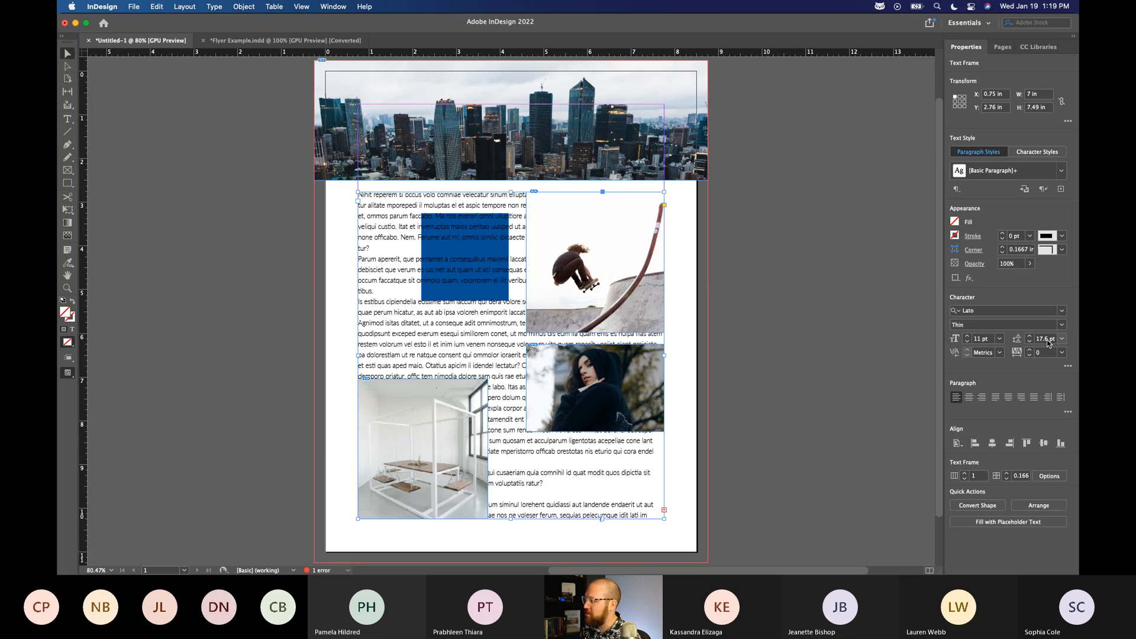
pyautogui.click(1062, 339)
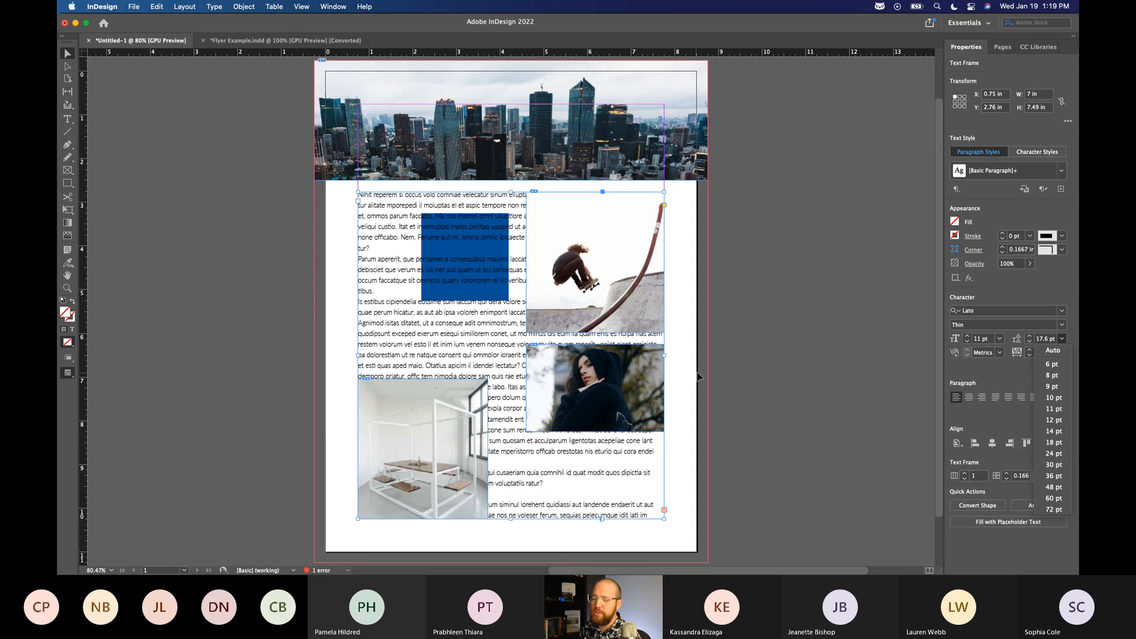
pyautogui.click(787, 358)
pyautogui.click(787, 357)
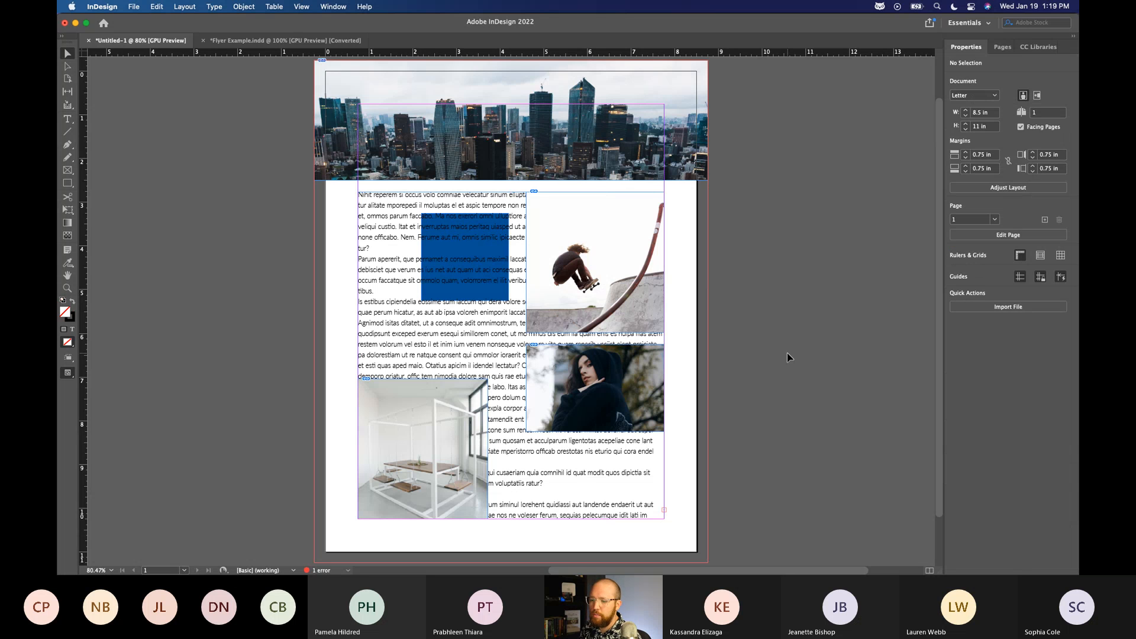
# Justify the text in the placeholder text frame with the last line aligned left.
pyautogui.click(395, 315)
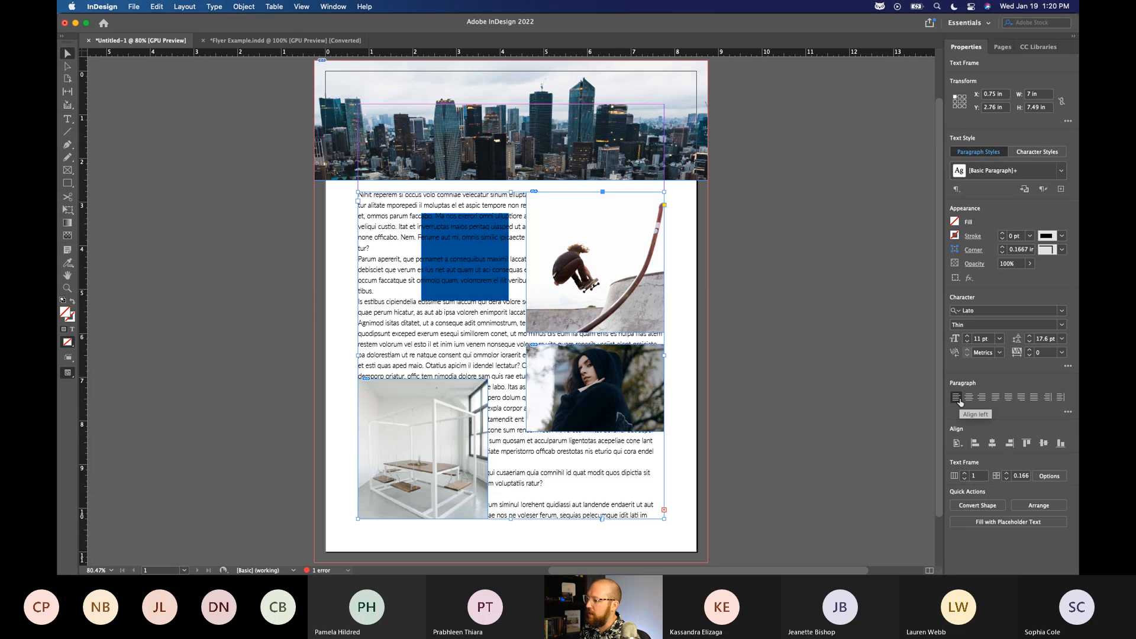
pyautogui.click(995, 397)
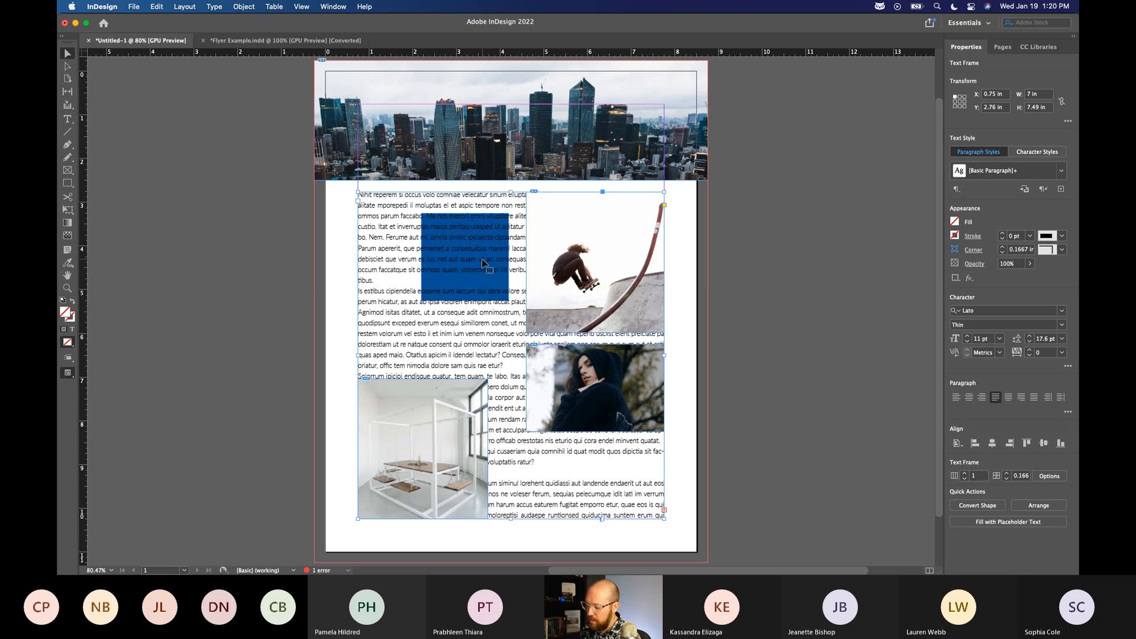
# Move the skateboarder image off the page, compare left-aligned with justified text, and restore the image's position.
pyautogui.click(595, 261)
pyautogui.moveTo(569, 268); pyautogui.dragTo(815, 276)
pyautogui.click(657, 199)
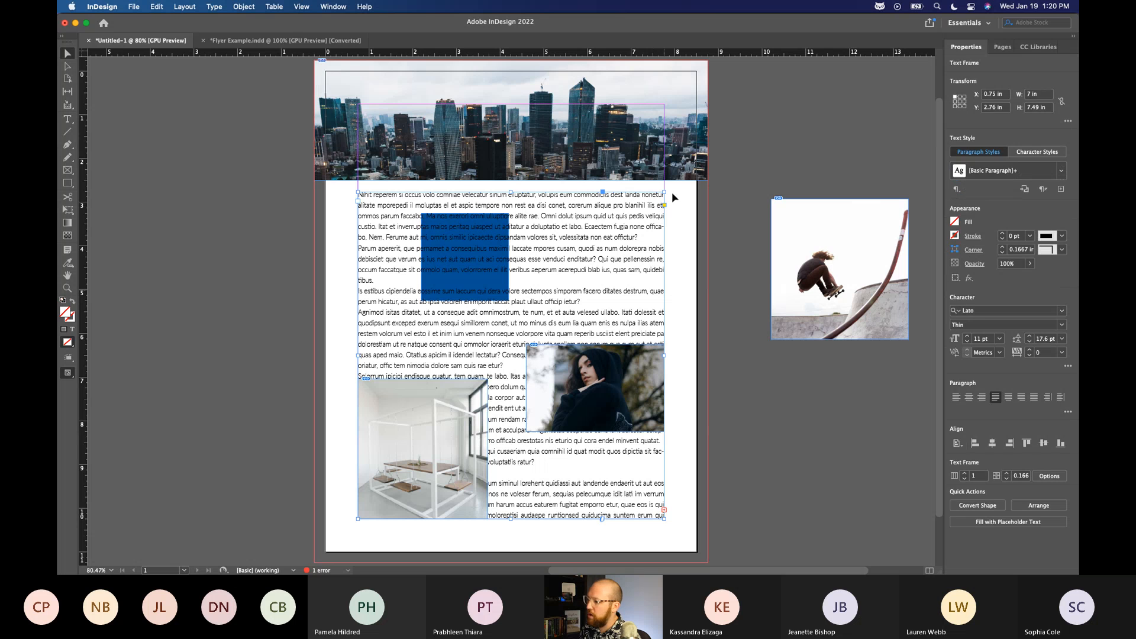
pyautogui.click(956, 397)
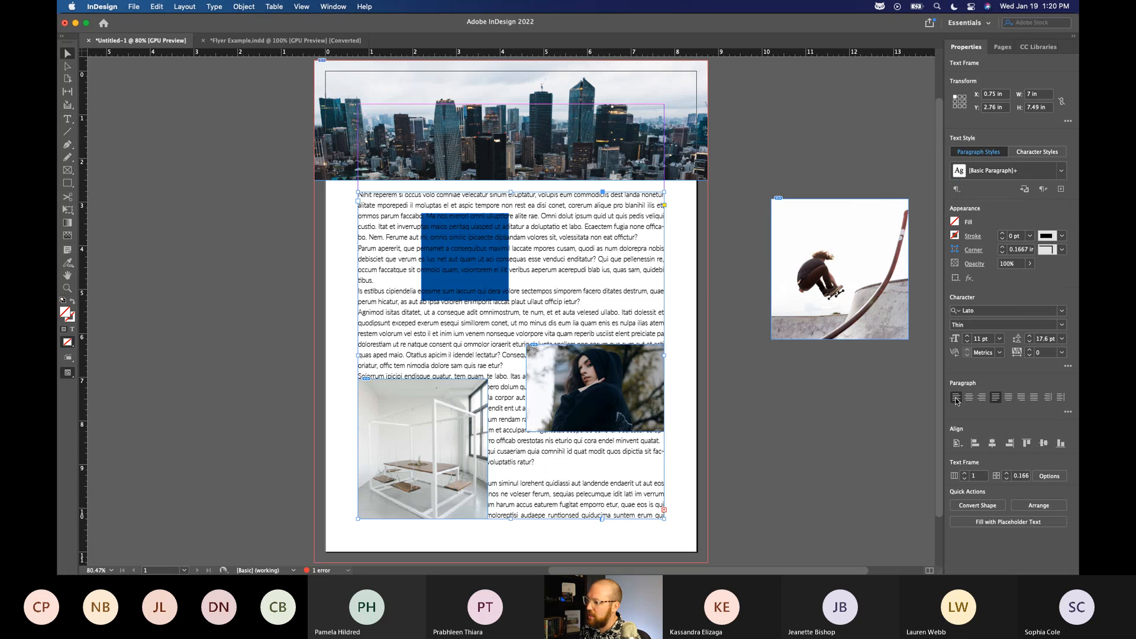
pyautogui.click(995, 397)
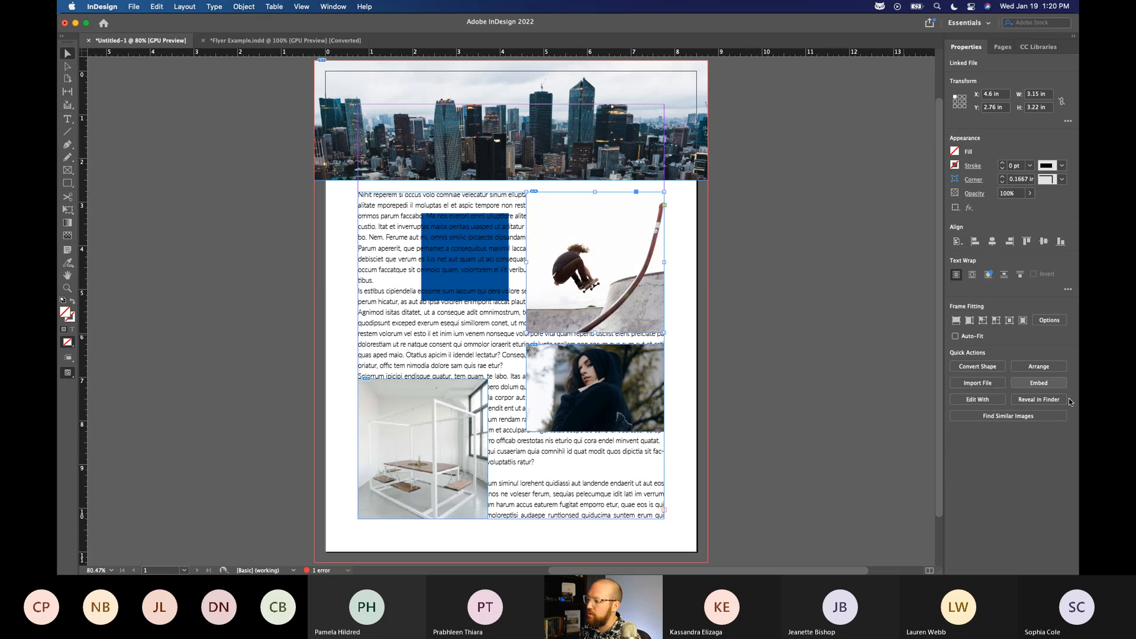
# Divide the text frame into 2 columns with a 0.3125 in gutter.
pyautogui.click(395, 198)
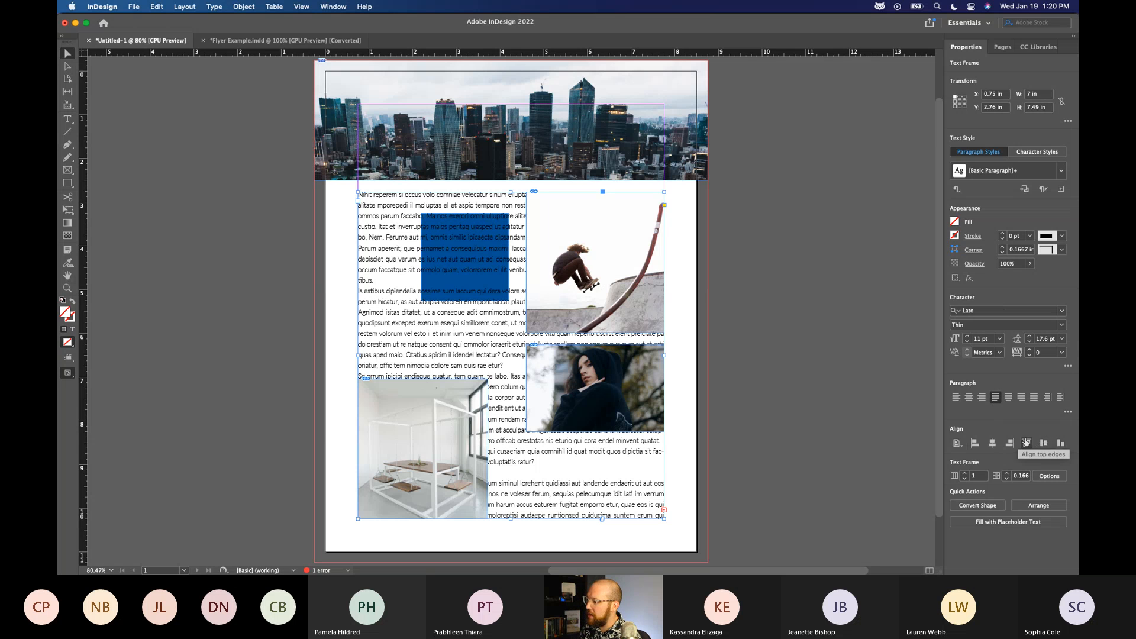
pyautogui.click(964, 474)
pyautogui.click(964, 474)
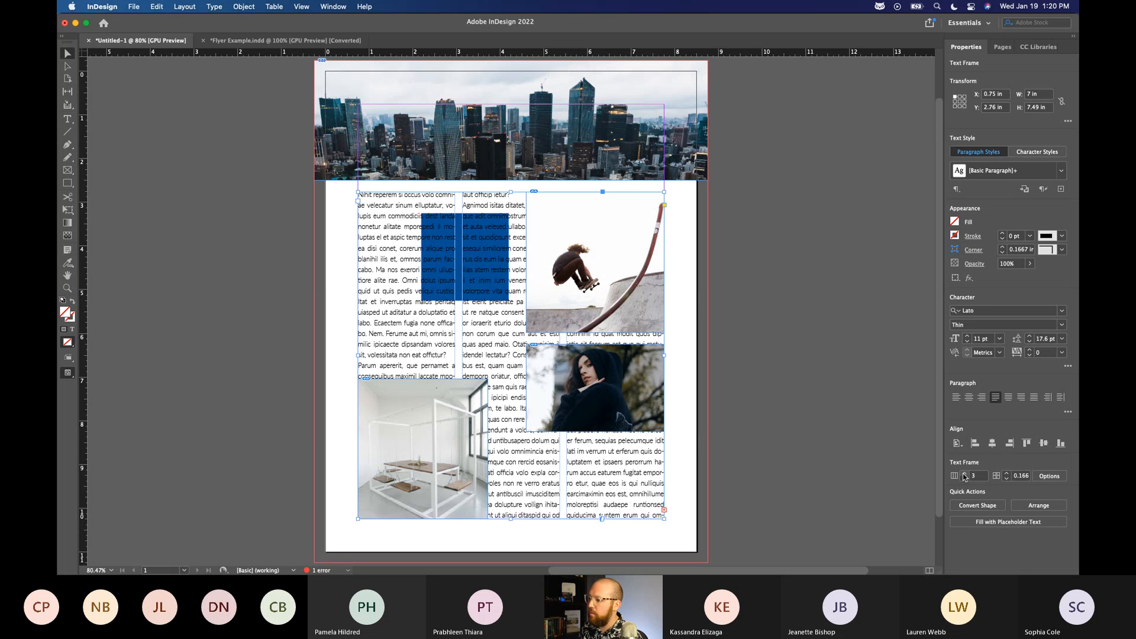
pyautogui.click(1007, 473)
pyautogui.click(1007, 473)
pyautogui.click(1006, 474)
pyautogui.click(1007, 473)
pyautogui.click(1006, 478)
pyautogui.click(1007, 478)
pyautogui.click(1006, 478)
pyautogui.click(1006, 478)
pyautogui.click(1007, 478)
pyautogui.click(965, 479)
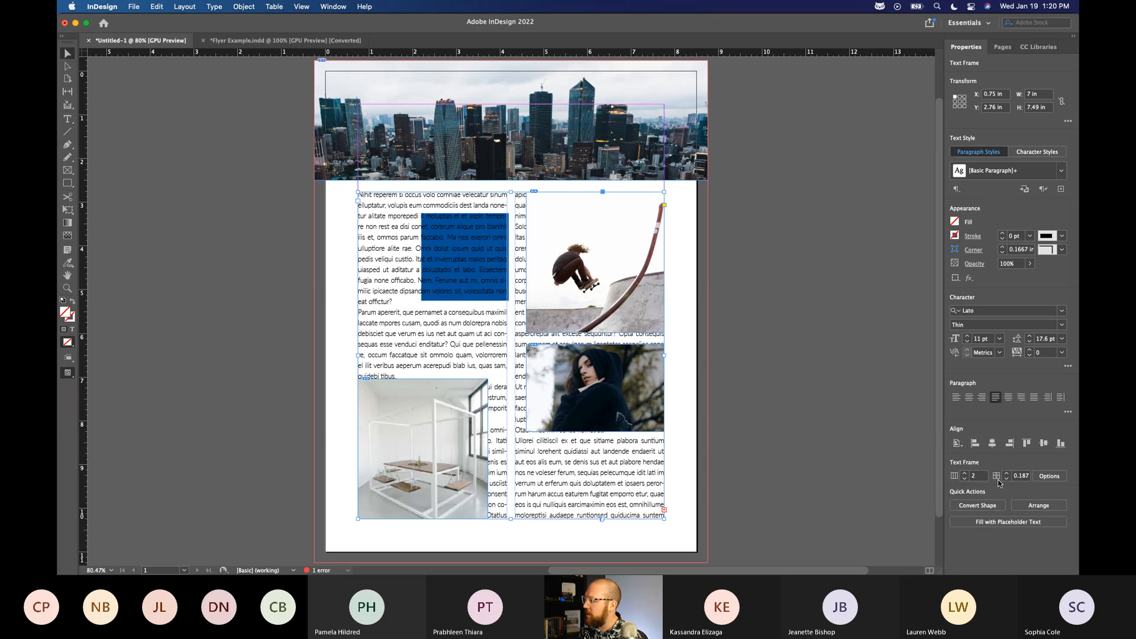
pyautogui.click(1007, 473)
pyautogui.click(1007, 473)
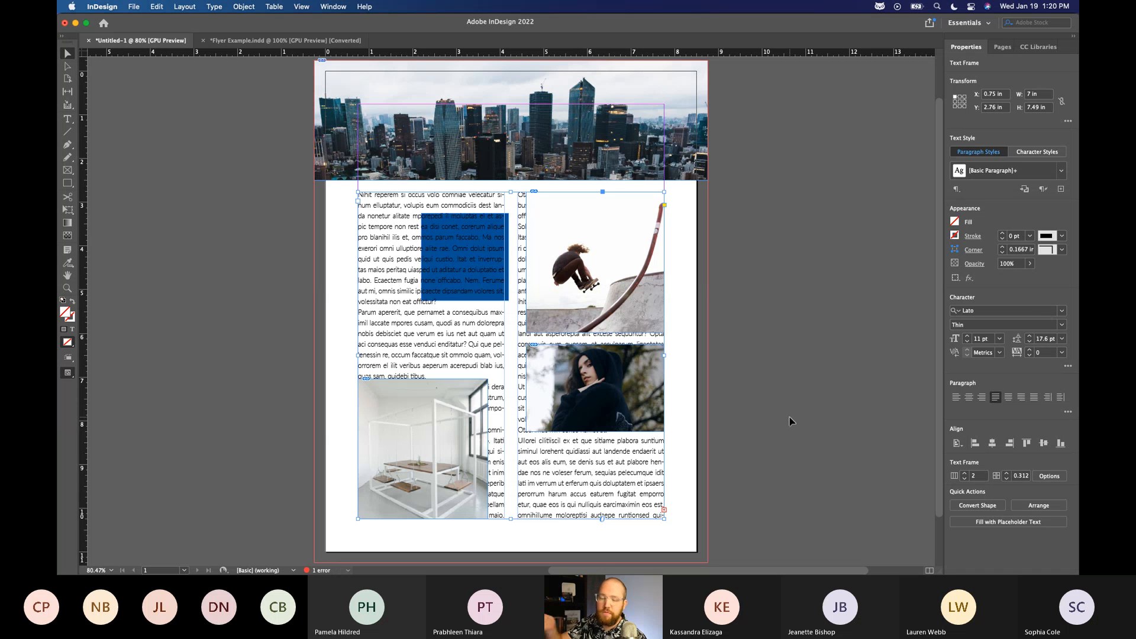
# Review the General settings in Text Frame Options and cancel without changing them.
pyautogui.click(1062, 479)
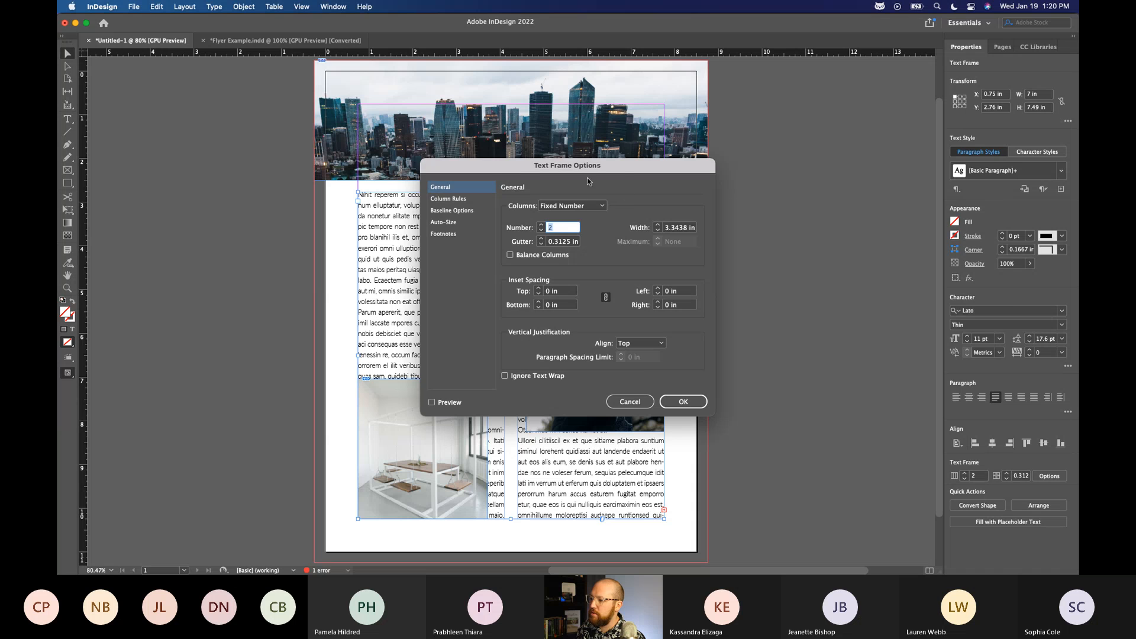
pyautogui.moveTo(588, 181); pyautogui.dragTo(894, 118)
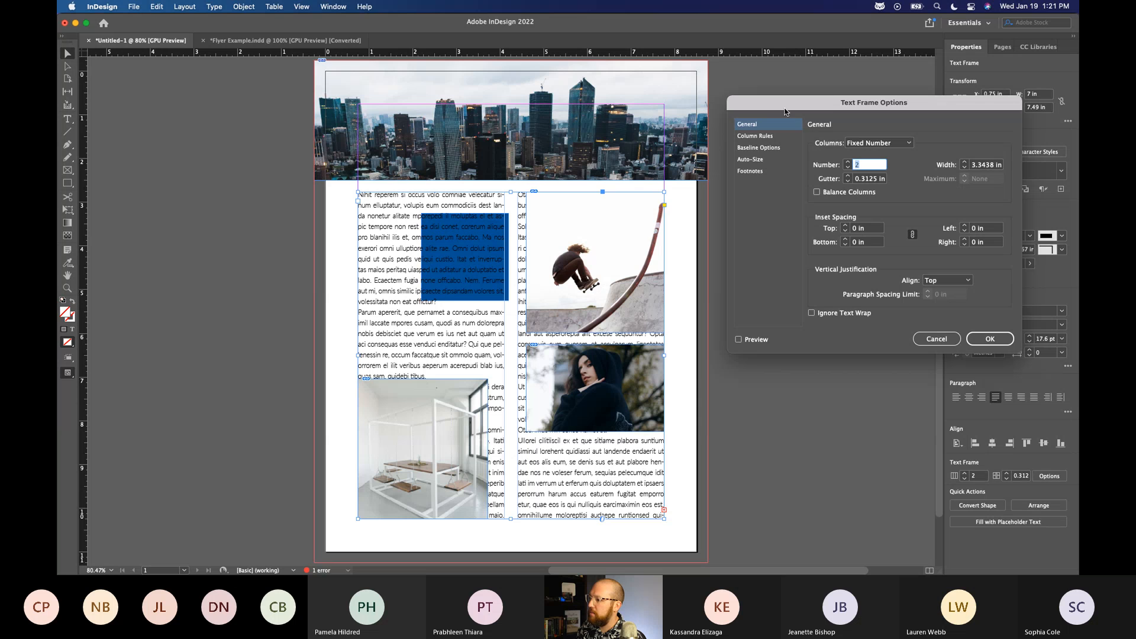
pyautogui.click(937, 339)
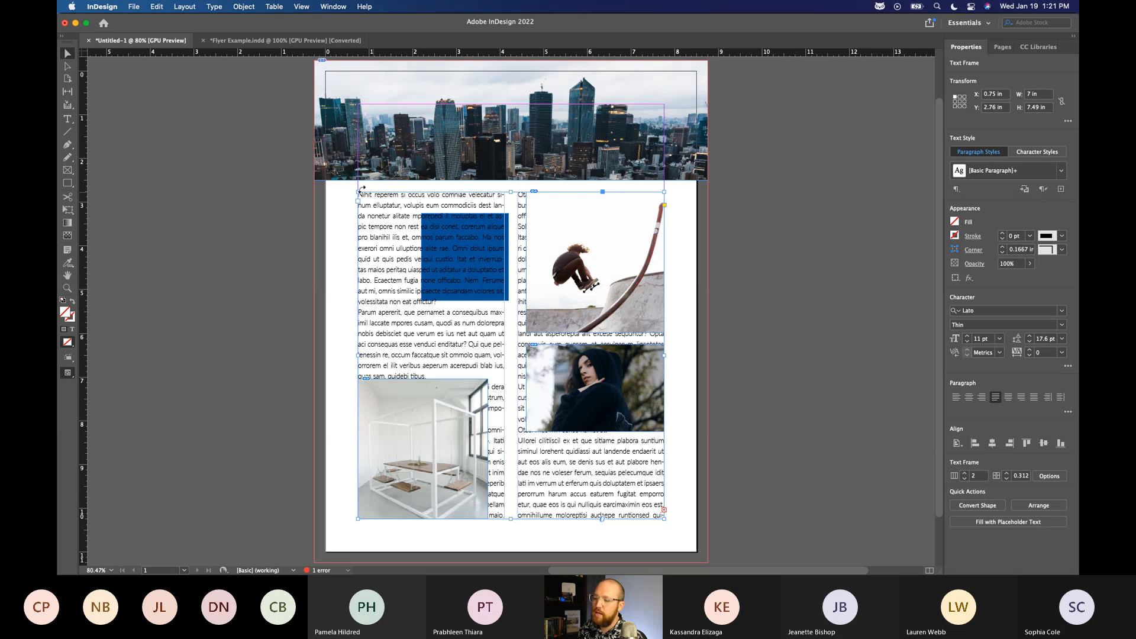
# Select all the placeholder text and try a 75% tint of its black fill.
pyautogui.tripleClick(388, 251)
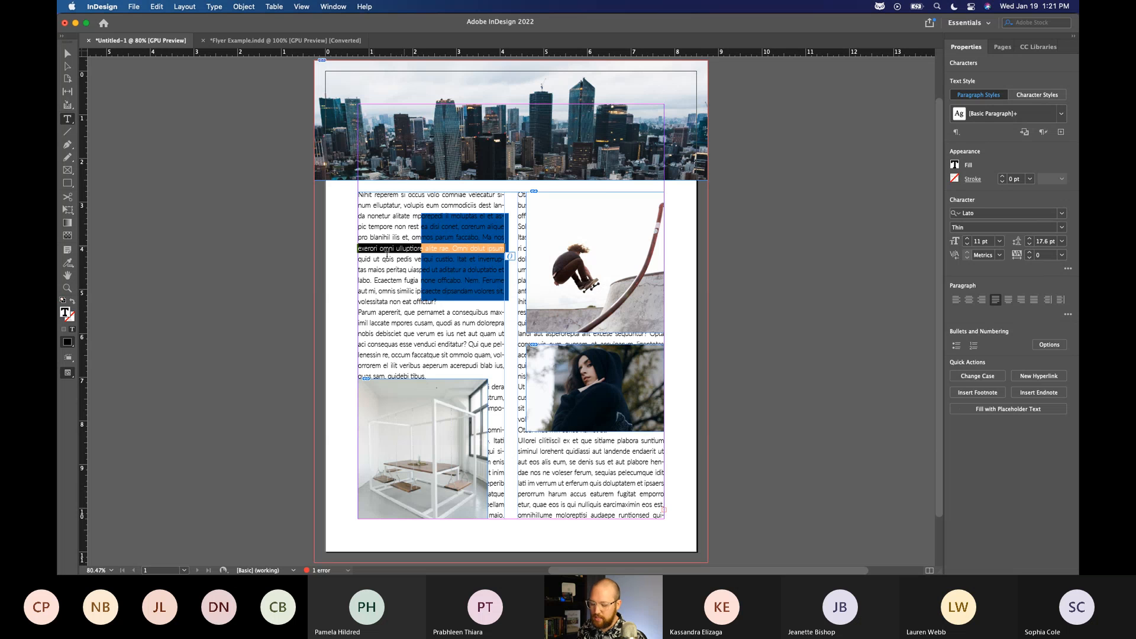
pyautogui.doubleClick(386, 249)
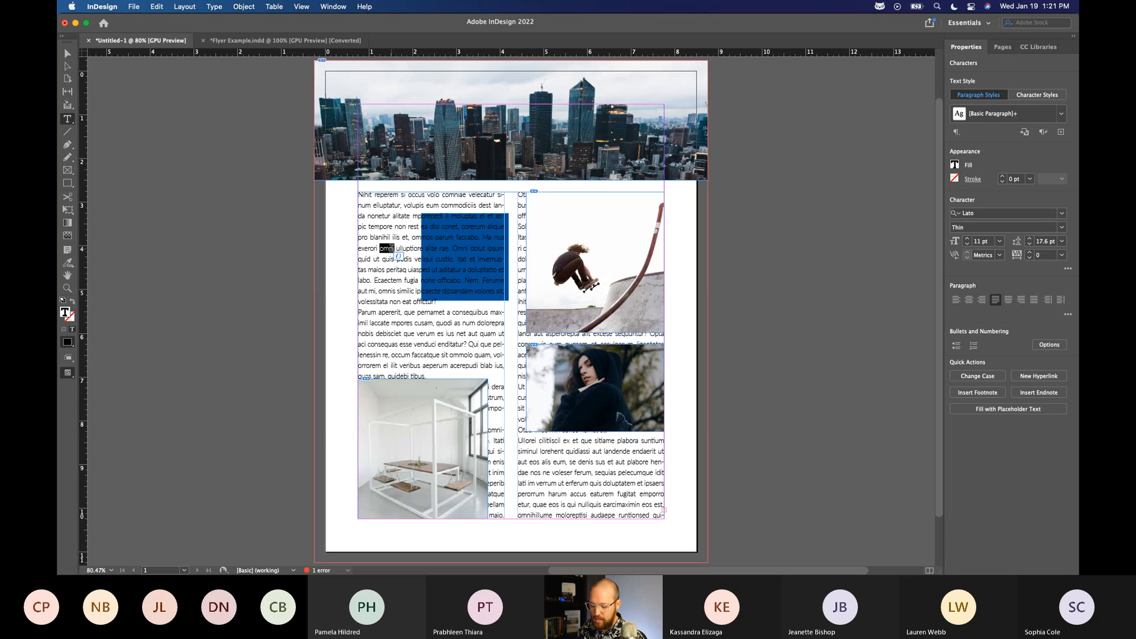
pyautogui.press('super+a')
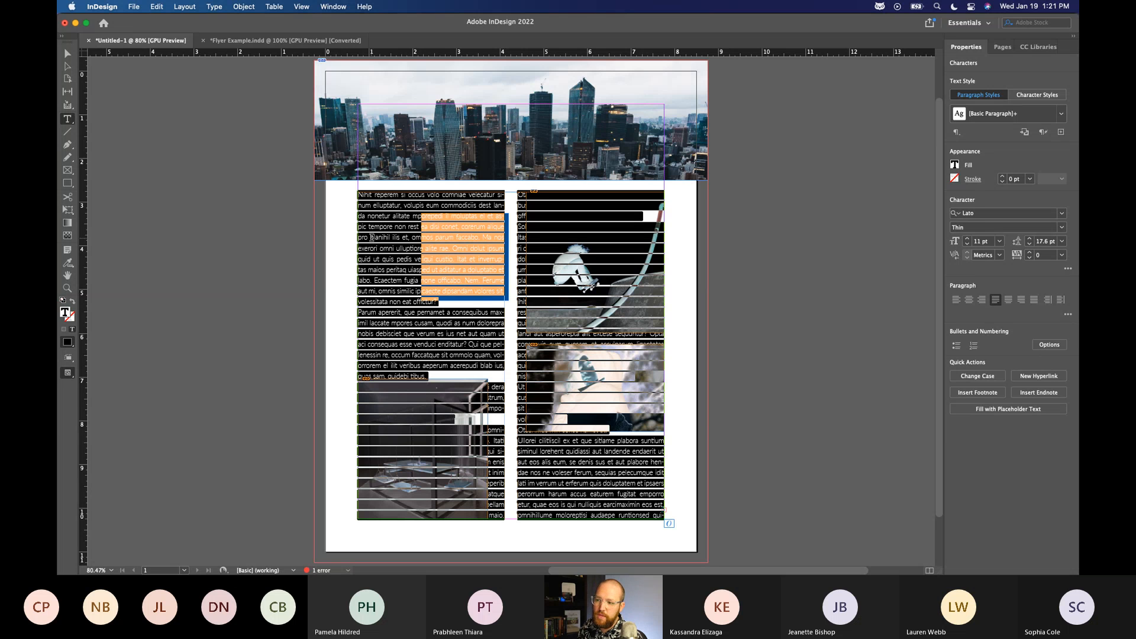
pyautogui.scroll(-1, 494, 389)
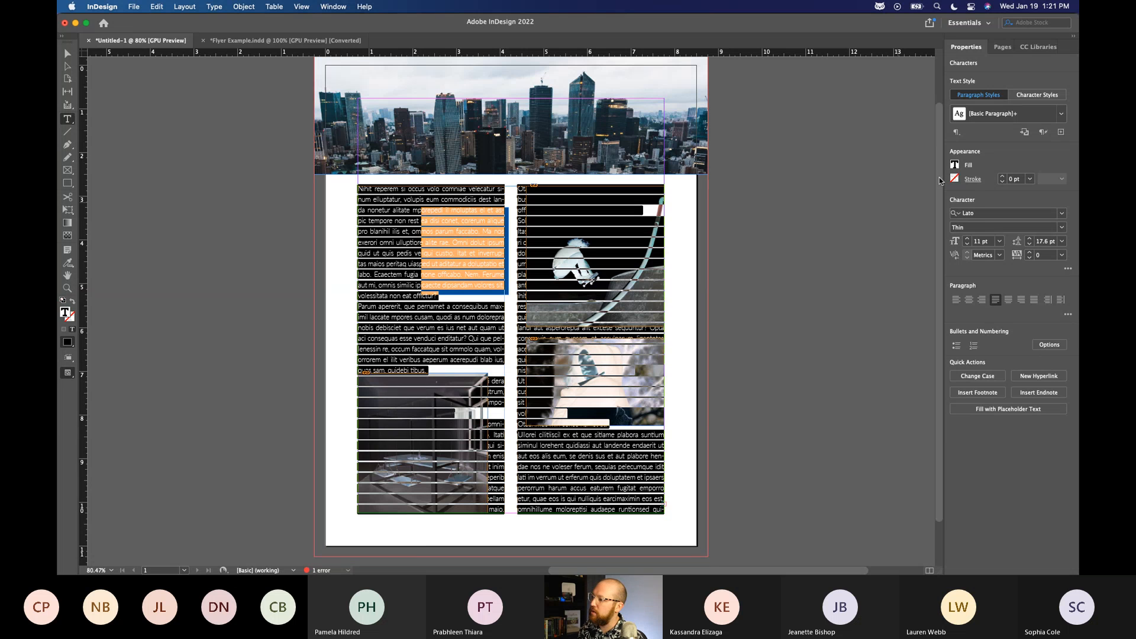
pyautogui.click(957, 167)
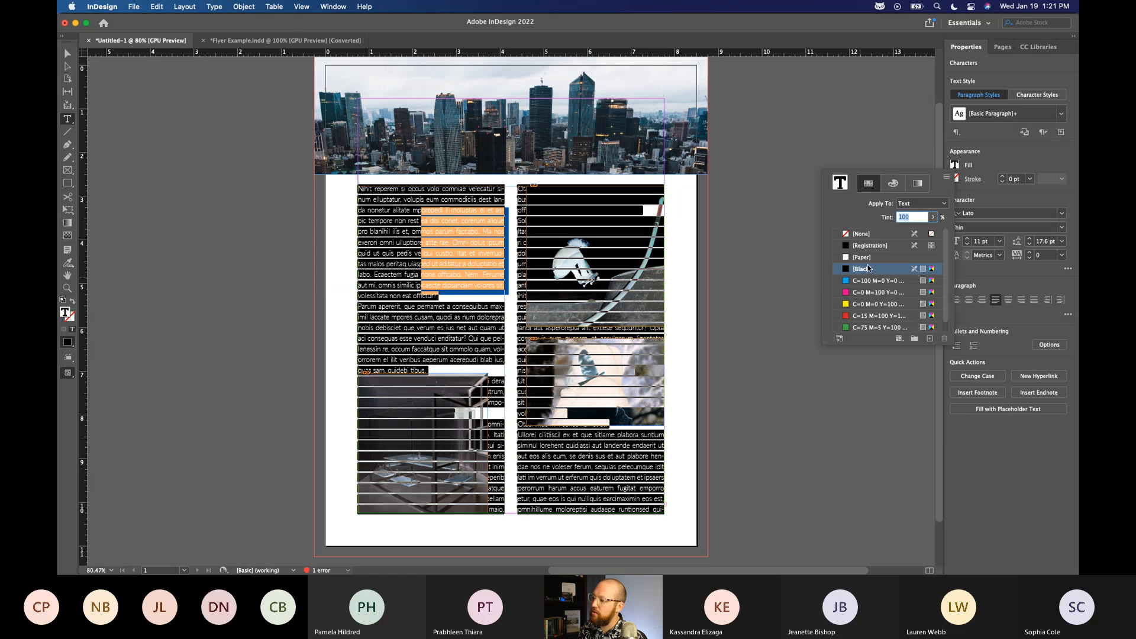
pyautogui.click(893, 184)
pyautogui.moveTo(907, 227); pyautogui.dragTo(893, 230)
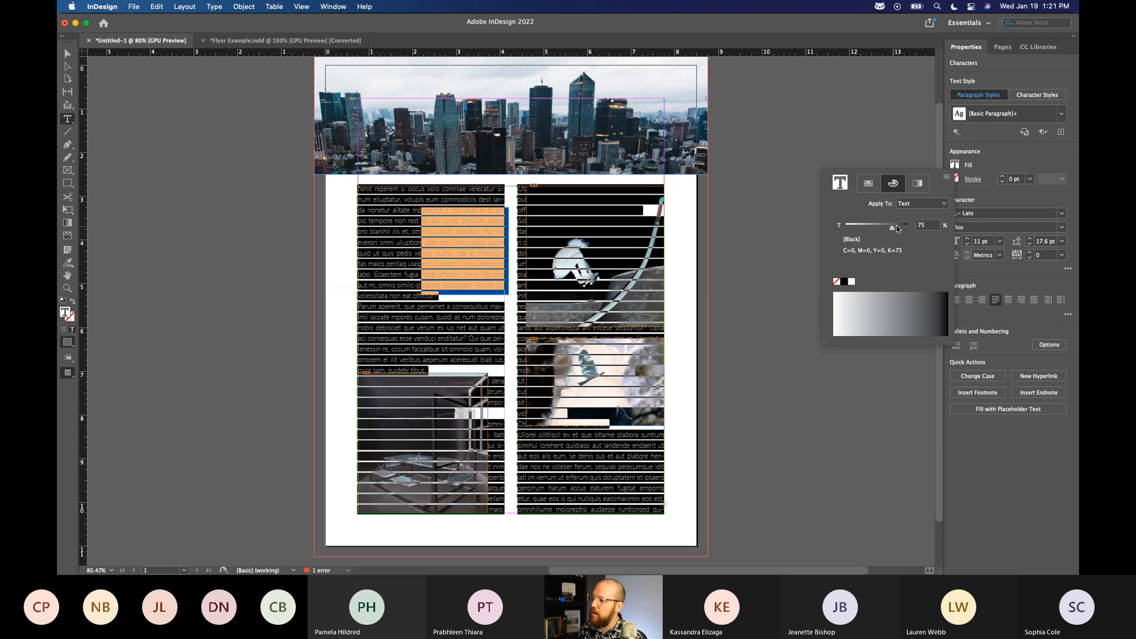
# Try a CMYK text colour of C=11, M=100, Y=0, K=71 on all the placeholder text, then deselect and undo the recolouring.
pyautogui.click(947, 185)
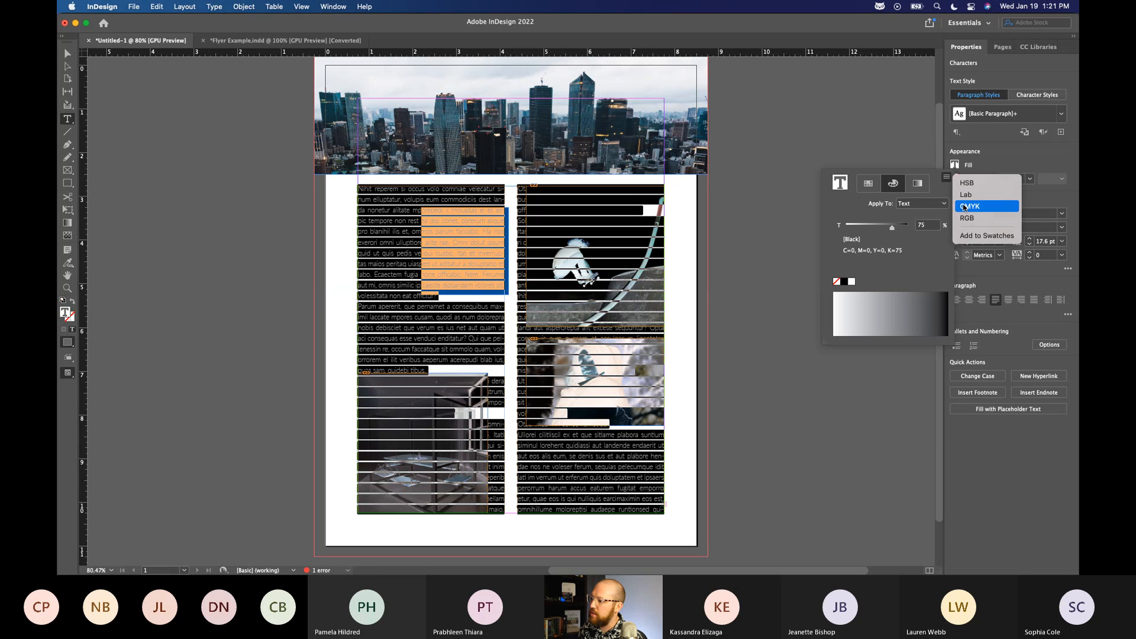
pyautogui.click(970, 207)
pyautogui.moveTo(905, 327); pyautogui.dragTo(932, 325)
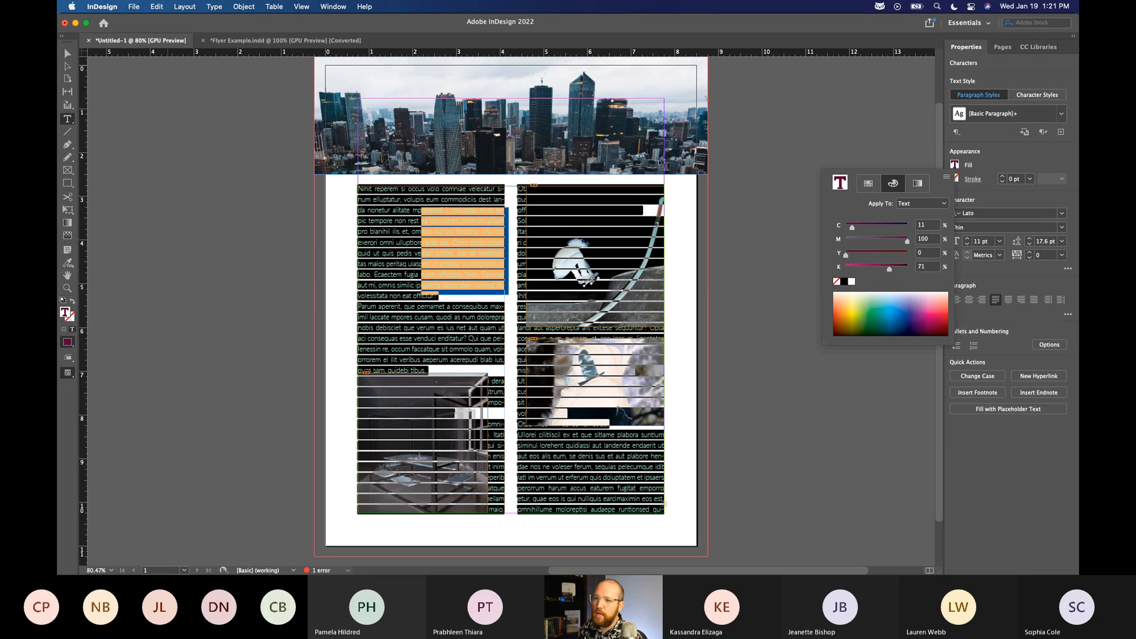
pyautogui.click(1014, 163)
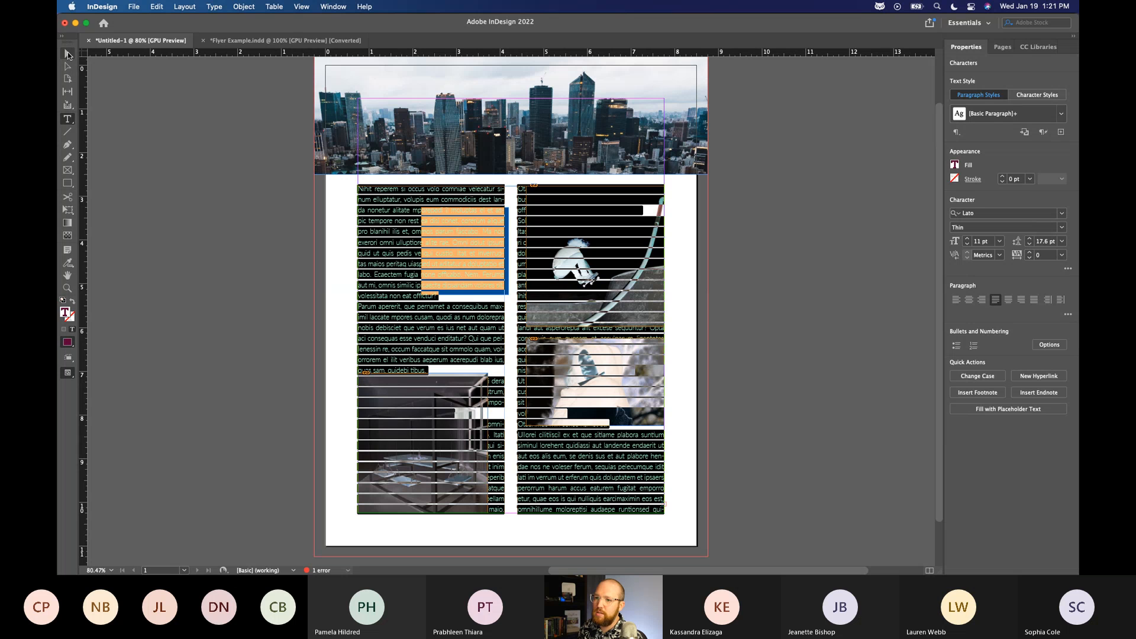
pyautogui.click(67, 53)
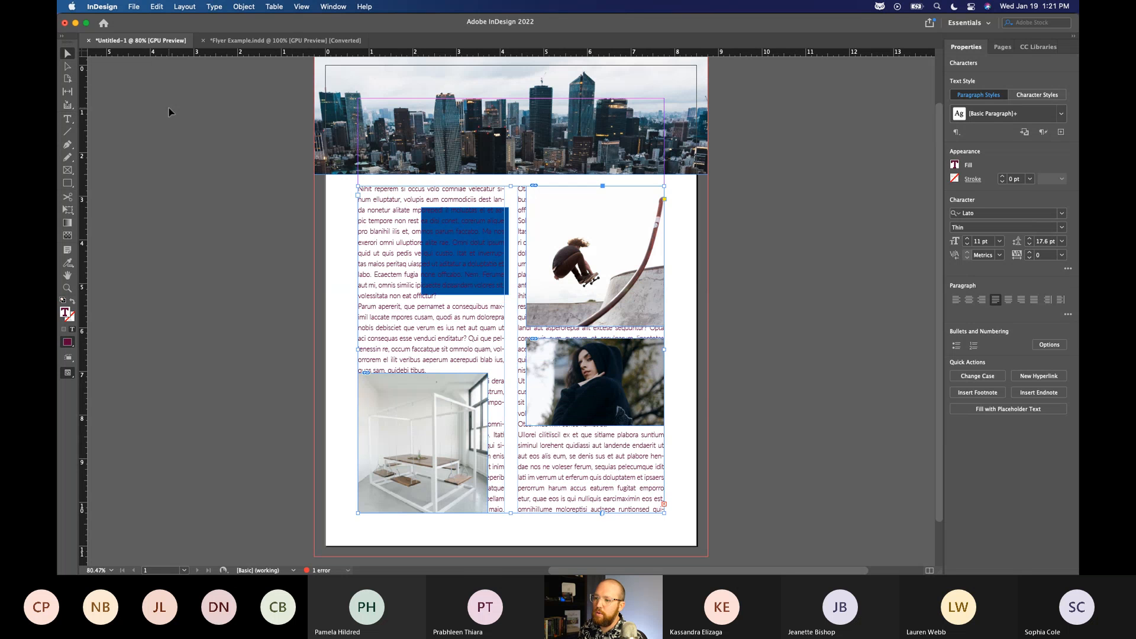
pyautogui.click(178, 119)
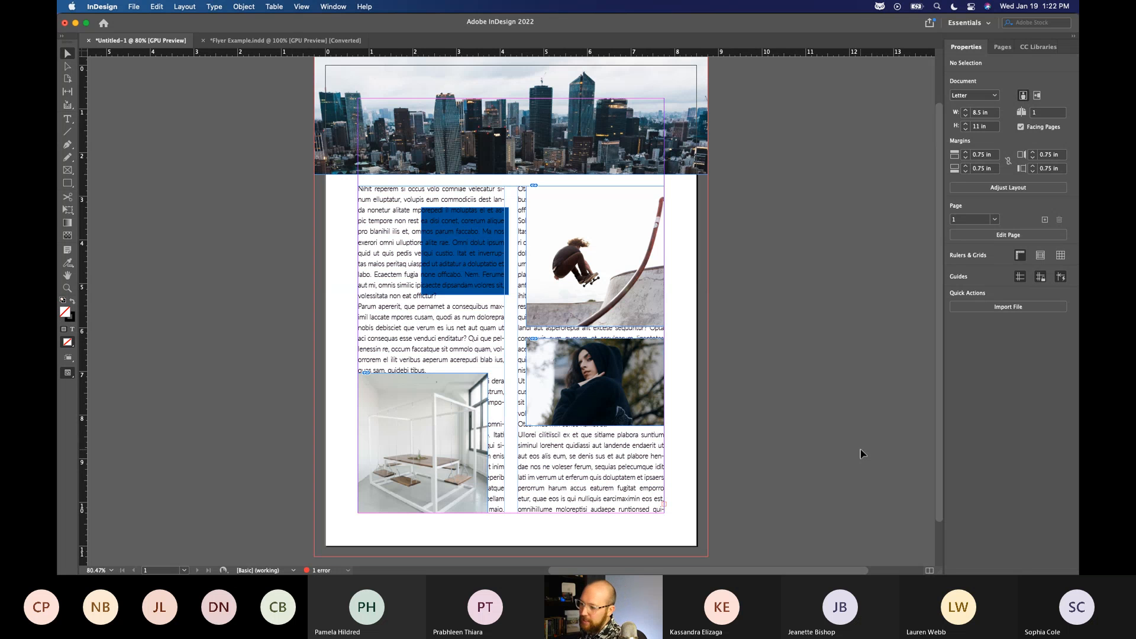
# Set the single word "Ecaectem" in the first text column to Lato Bold.
pyautogui.doubleClick(382, 275)
pyautogui.doubleClick(382, 274)
pyautogui.click(378, 288)
pyautogui.moveTo(374, 275); pyautogui.dragTo(403, 273)
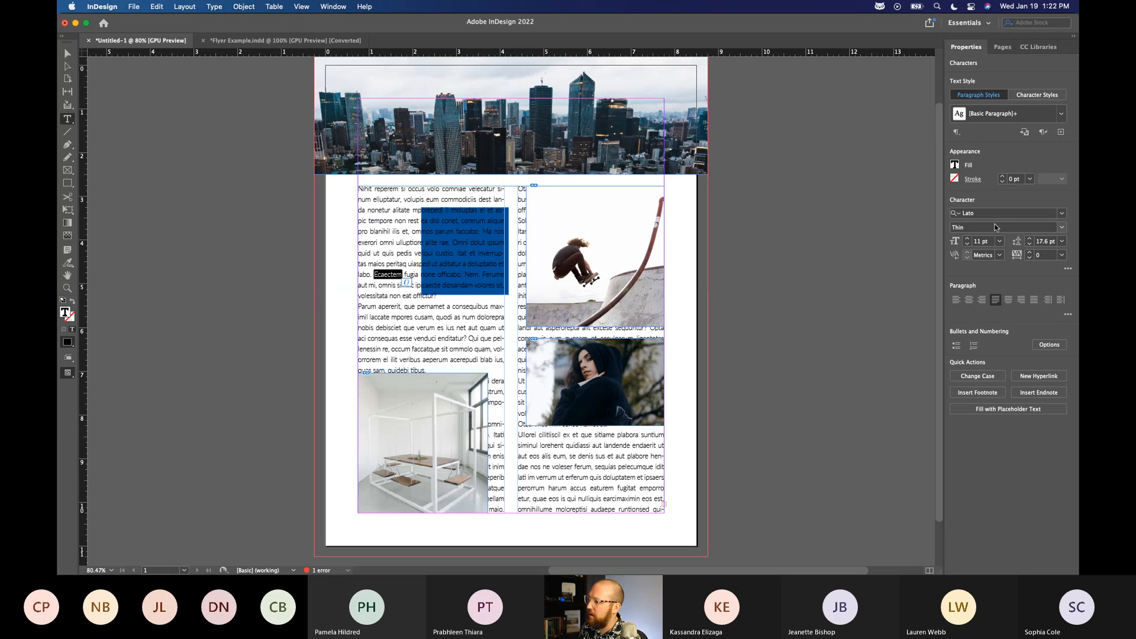
pyautogui.click(1060, 229)
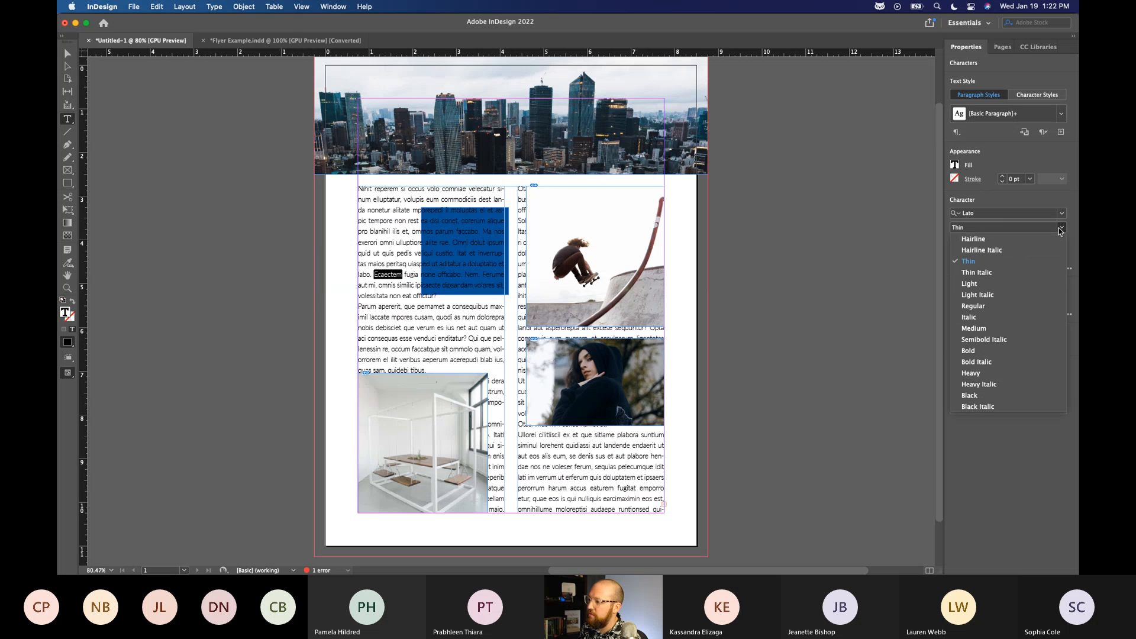
pyautogui.click(993, 353)
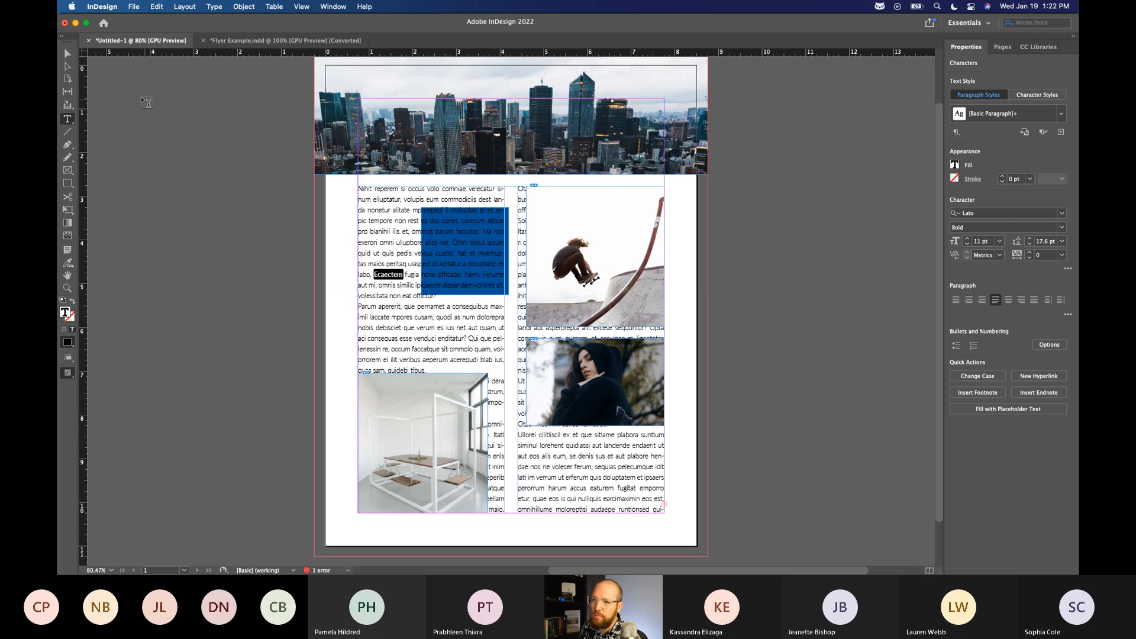
# Deselect the bold word and select the two-column text frame as an object.
pyautogui.click(68, 53)
pyautogui.click(190, 222)
pyautogui.click(379, 284)
pyautogui.click(313, 298)
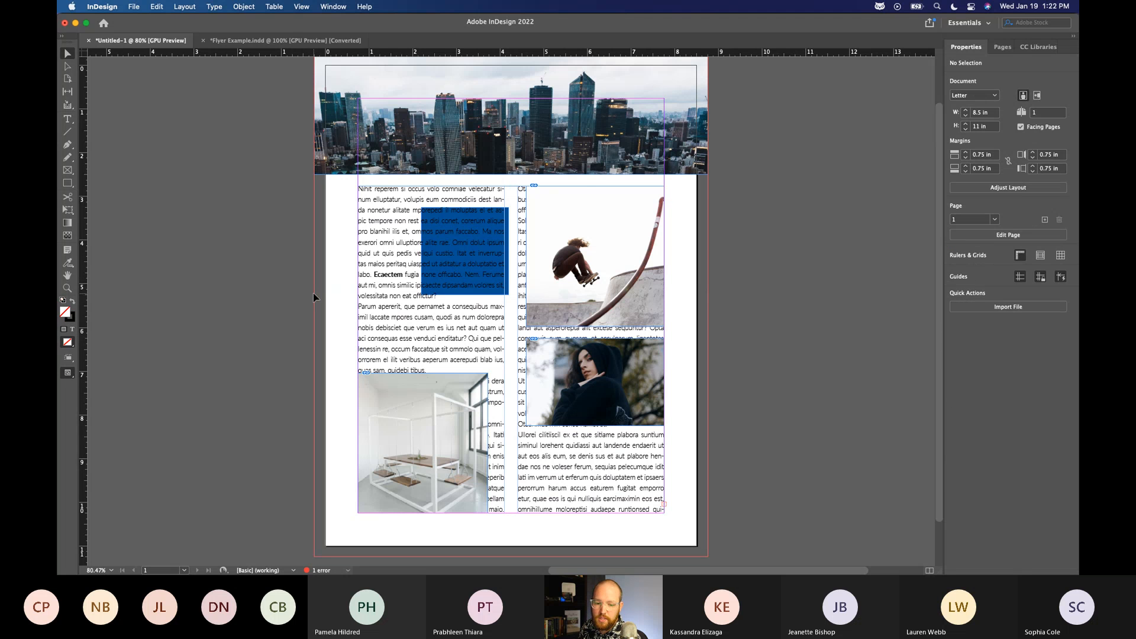
pyautogui.scroll(-1, 424, 308)
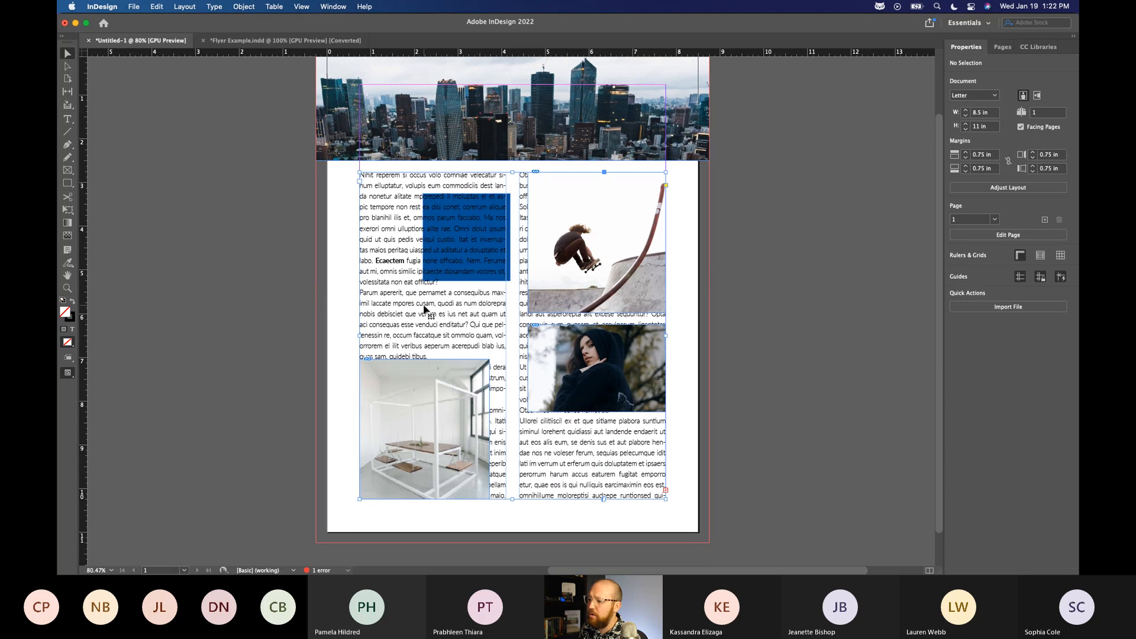
pyautogui.click(424, 308)
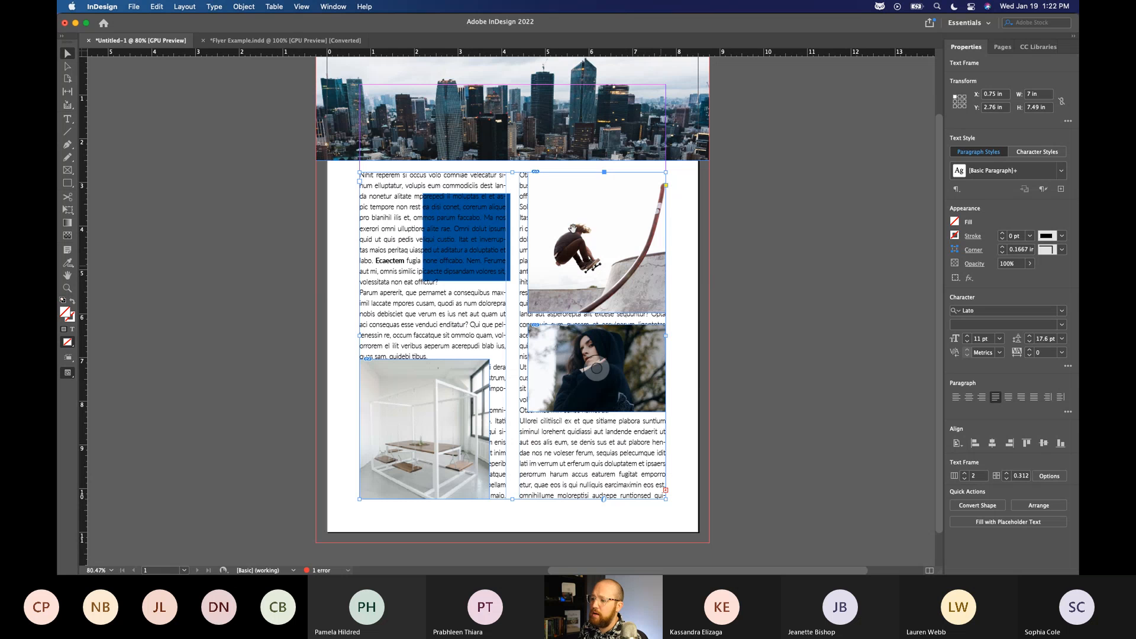
# Draw an empty text frame about 5.7 in wide and 7.58 in high on the pasteboard beside the page.
pyautogui.scroll(-1, 495, 485)
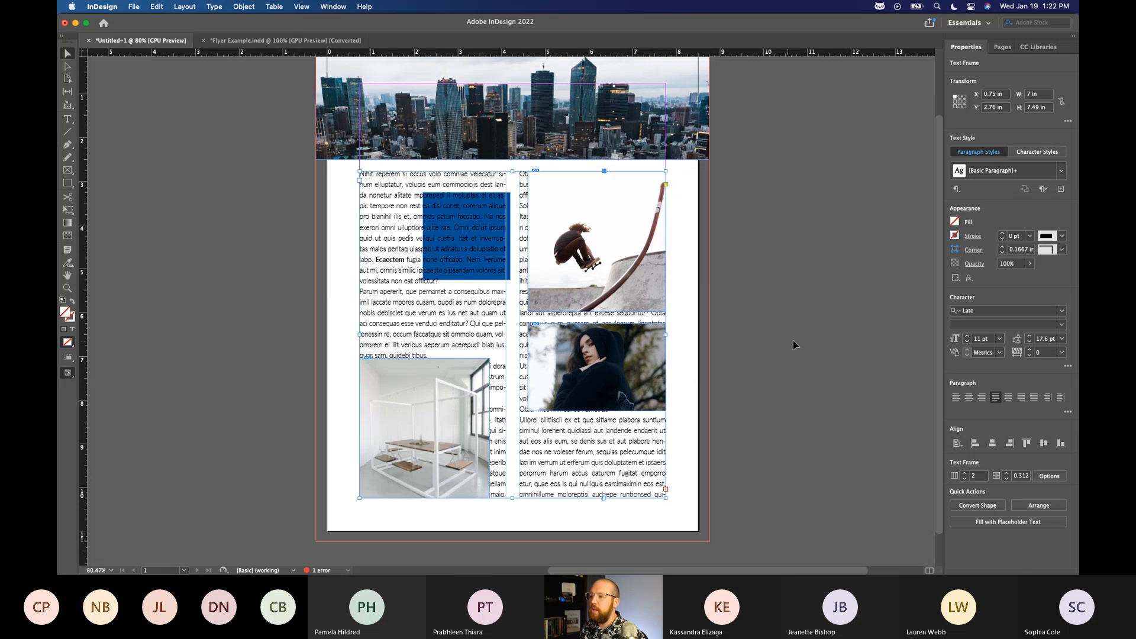
pyautogui.moveTo(774, 287); pyautogui.dragTo(637, 292)
pyautogui.hscroll(-5, 639, 290)
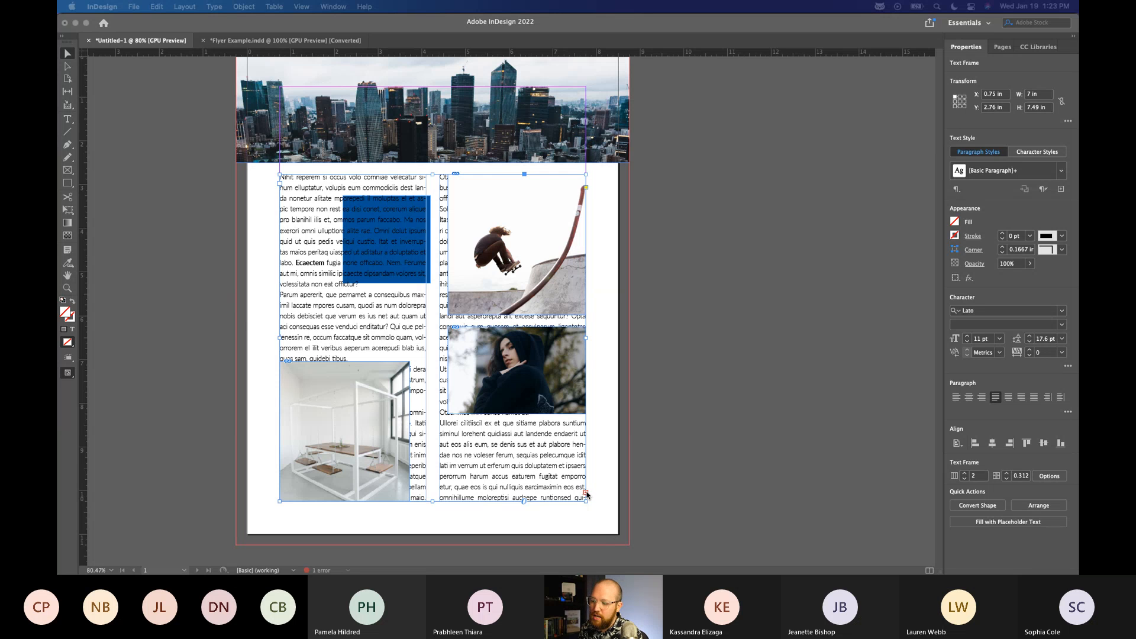
pyautogui.scroll(-2, 589, 499)
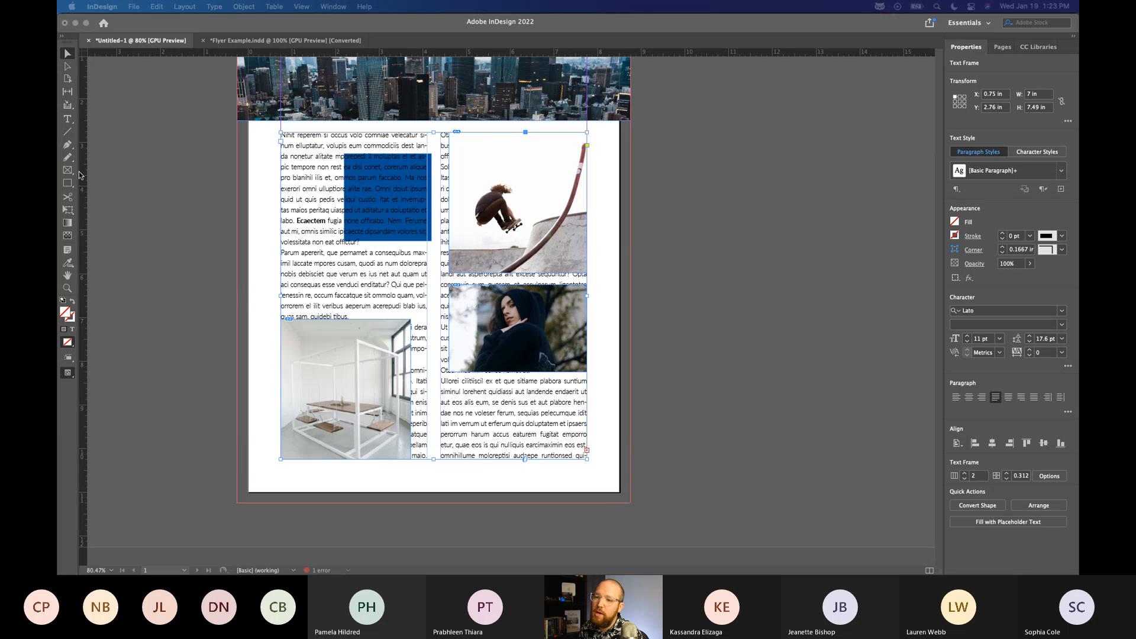
pyautogui.click(69, 120)
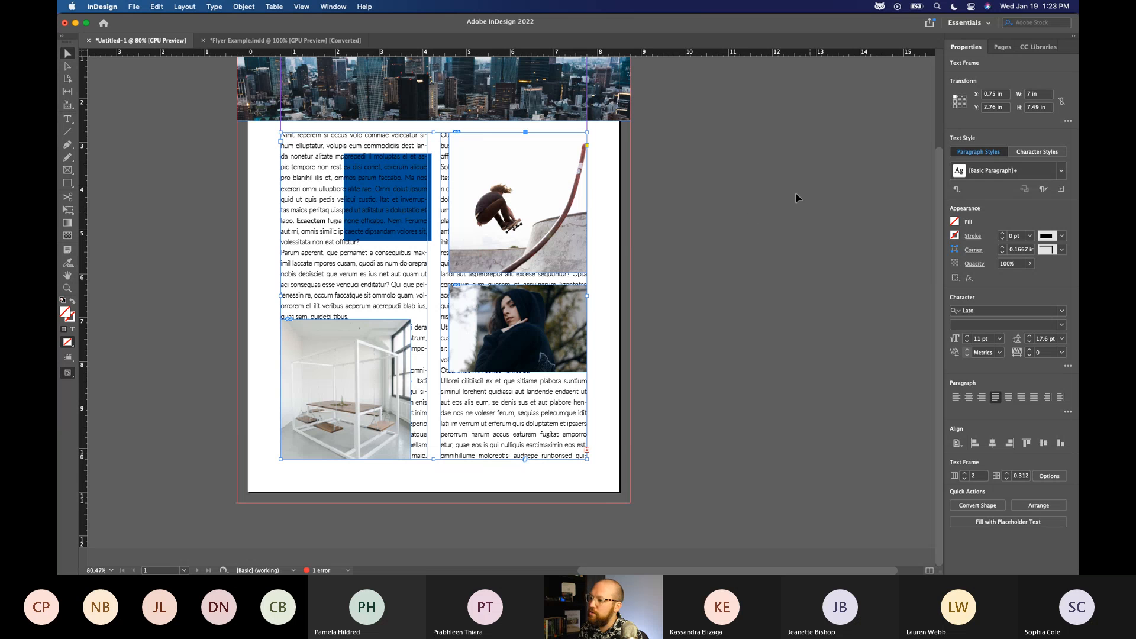
pyautogui.click(71, 119)
pyautogui.moveTo(641, 132); pyautogui.dragTo(891, 464)
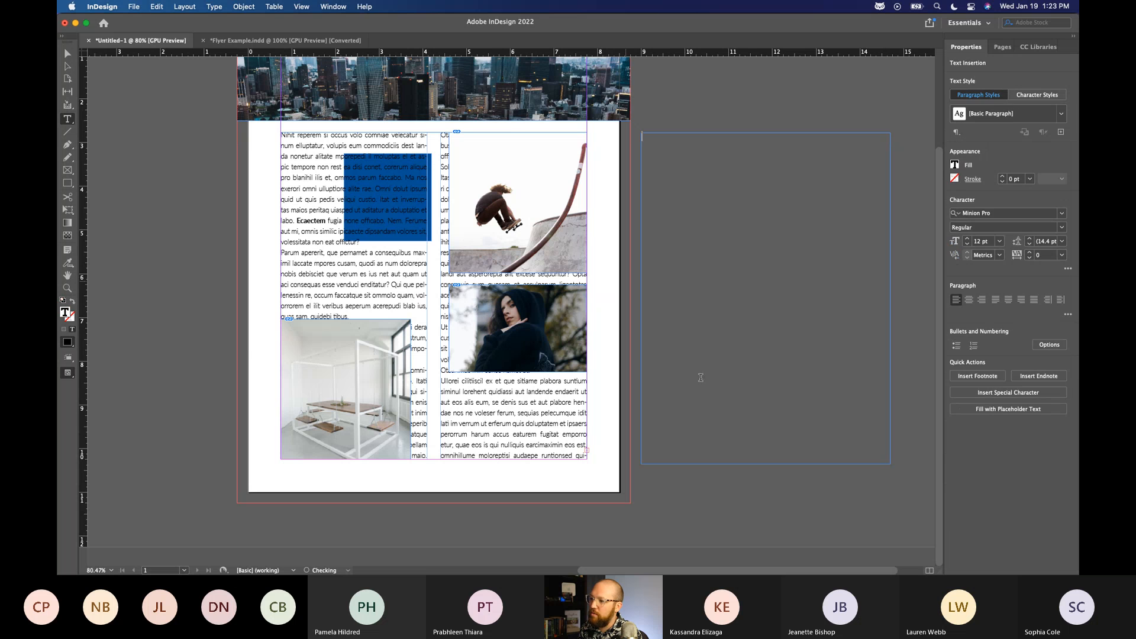
pyautogui.press('Escape')
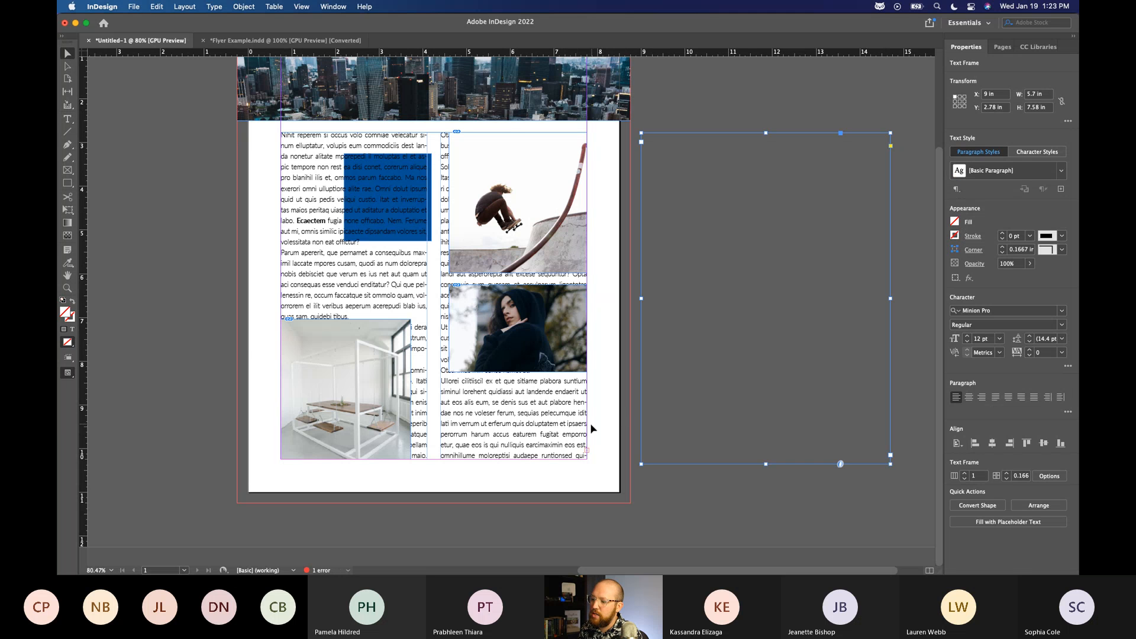
pyautogui.click(529, 427)
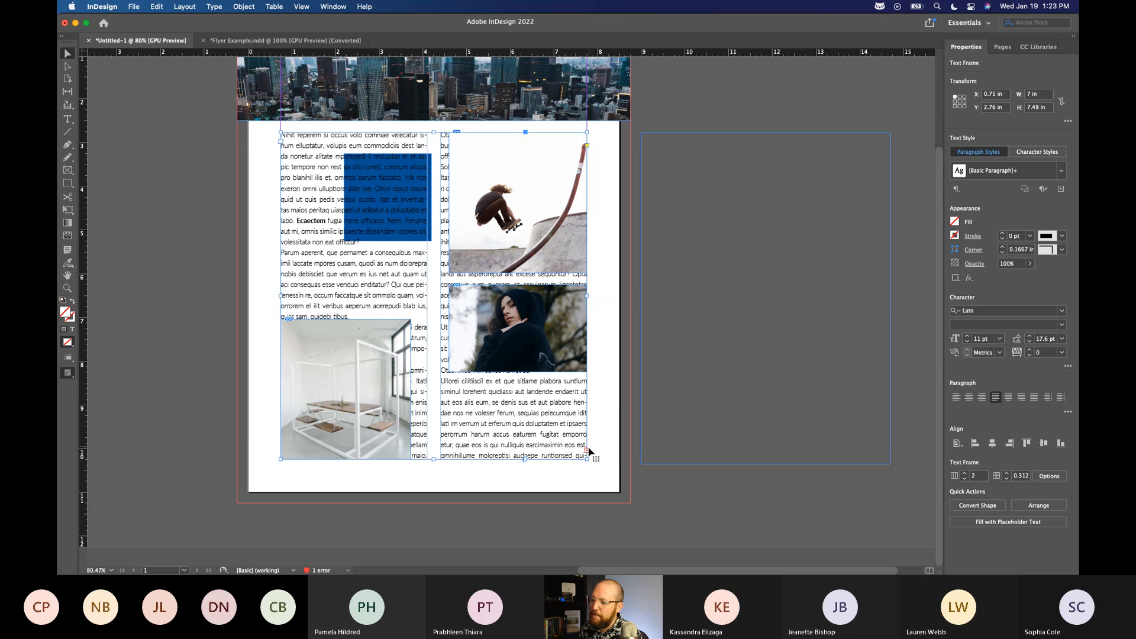
pyautogui.moveTo(589, 453); pyautogui.dragTo(614, 442)
pyautogui.press('super+z')
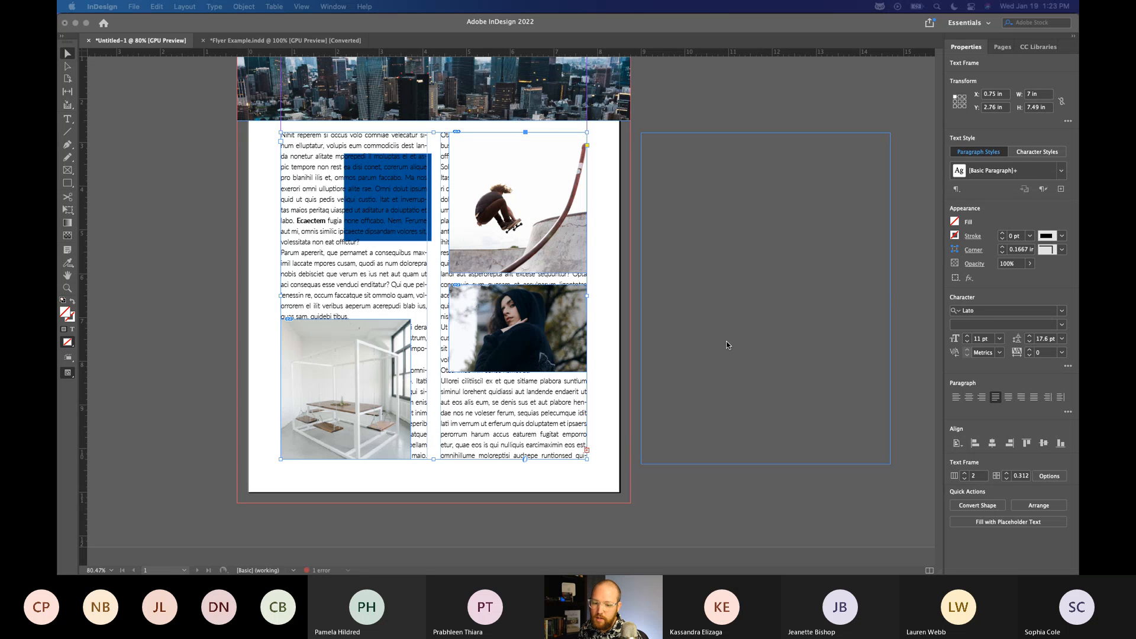
pyautogui.click(587, 451)
pyautogui.click(587, 452)
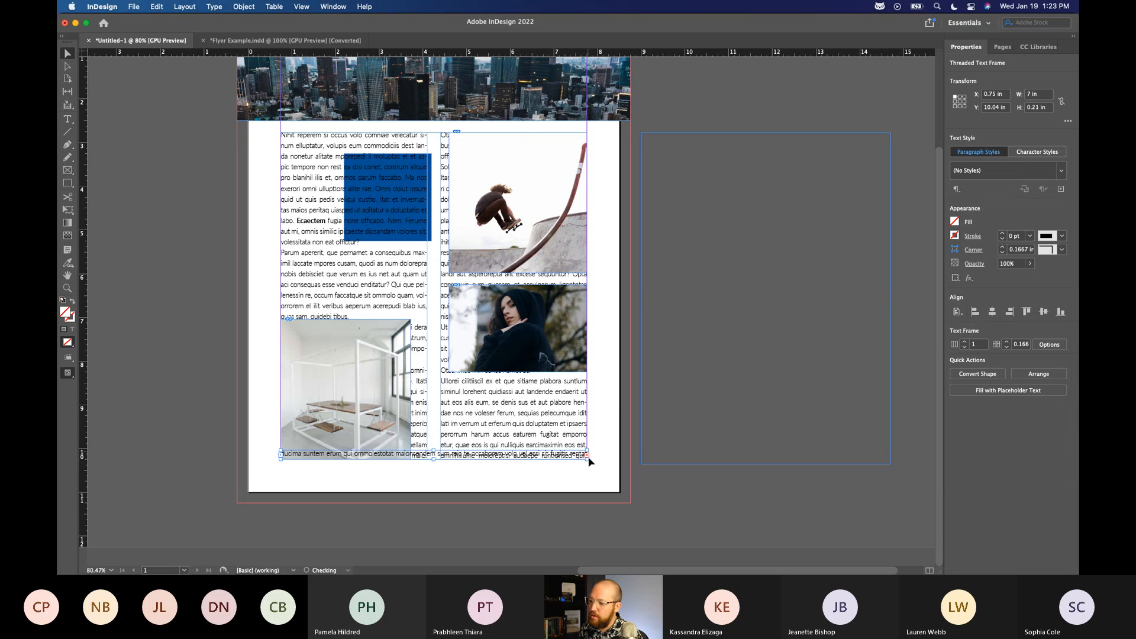
pyautogui.press('super+z')
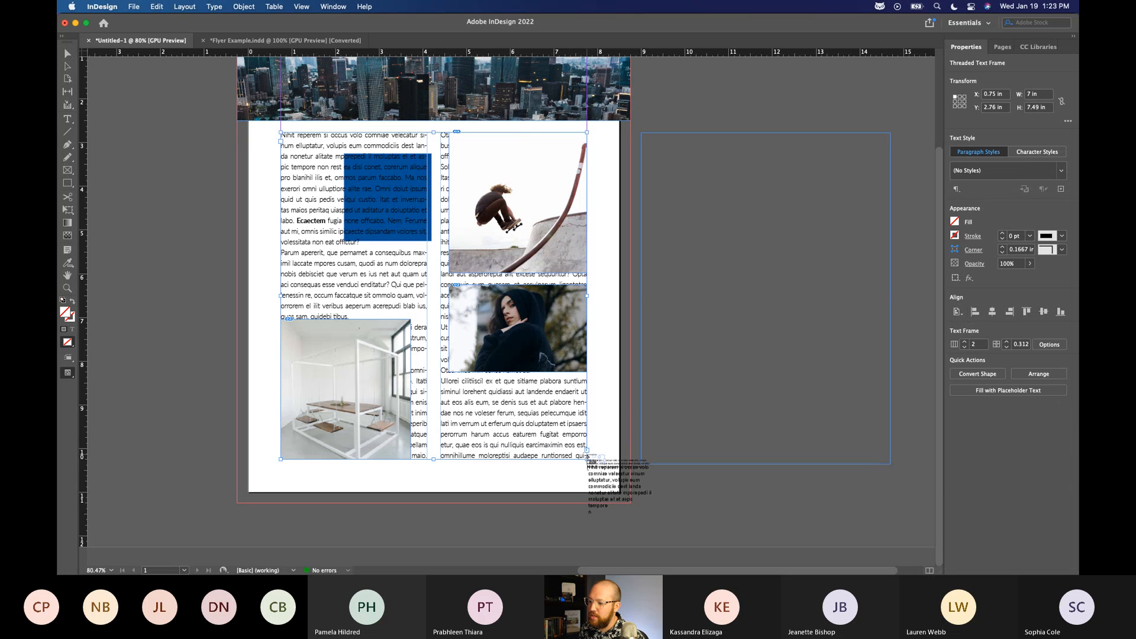
pyautogui.press('Escape')
pyautogui.click(587, 451)
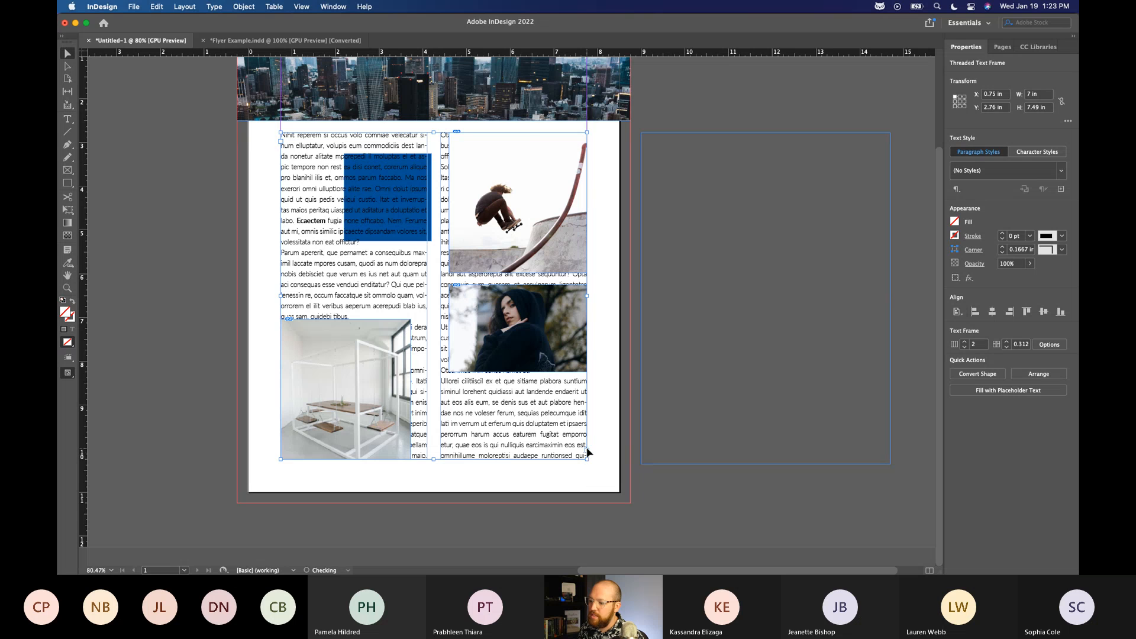
pyautogui.click(587, 453)
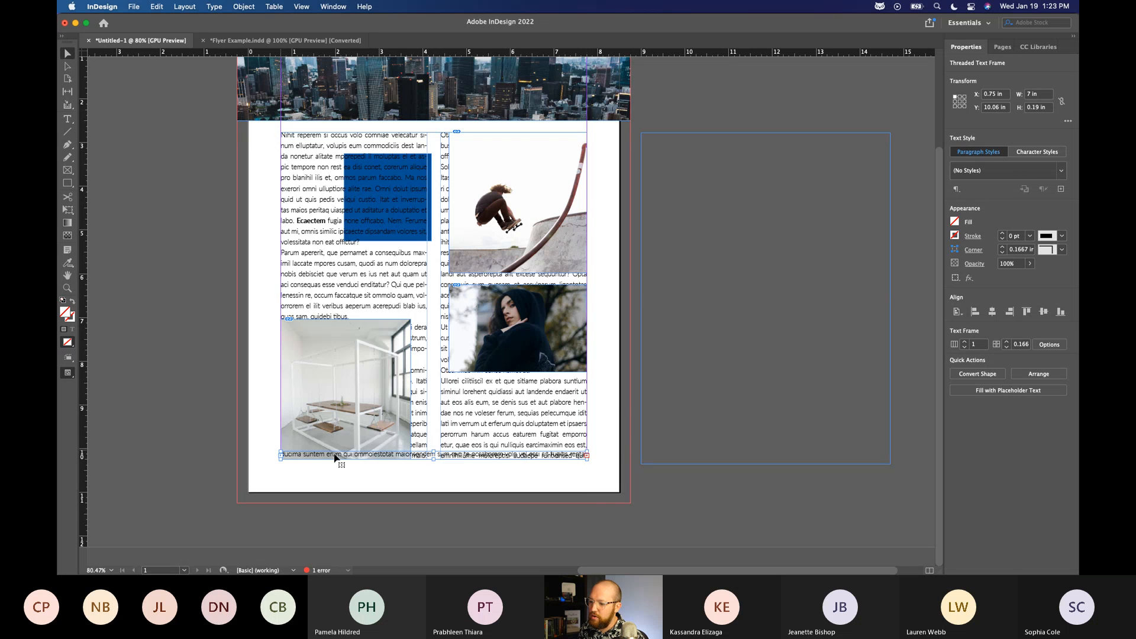
pyautogui.press('super+z')
pyautogui.press('Escape')
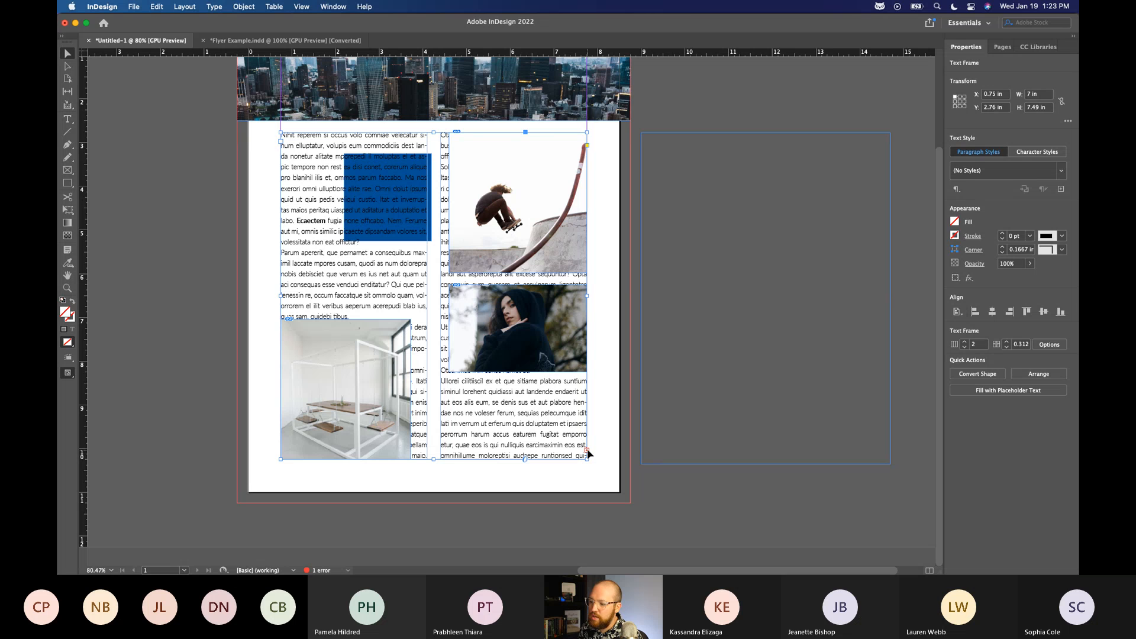
# Thread the overset text of the two-column frame into the empty text frame on the pasteboard.
pyautogui.click(590, 462)
pyautogui.click(579, 449)
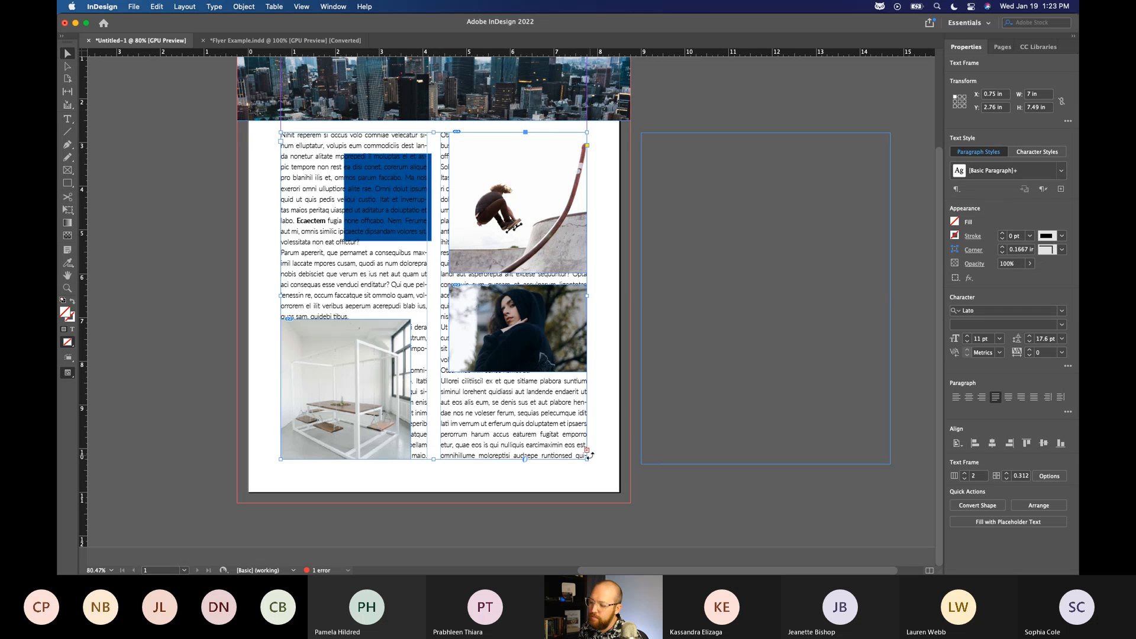
pyautogui.click(587, 453)
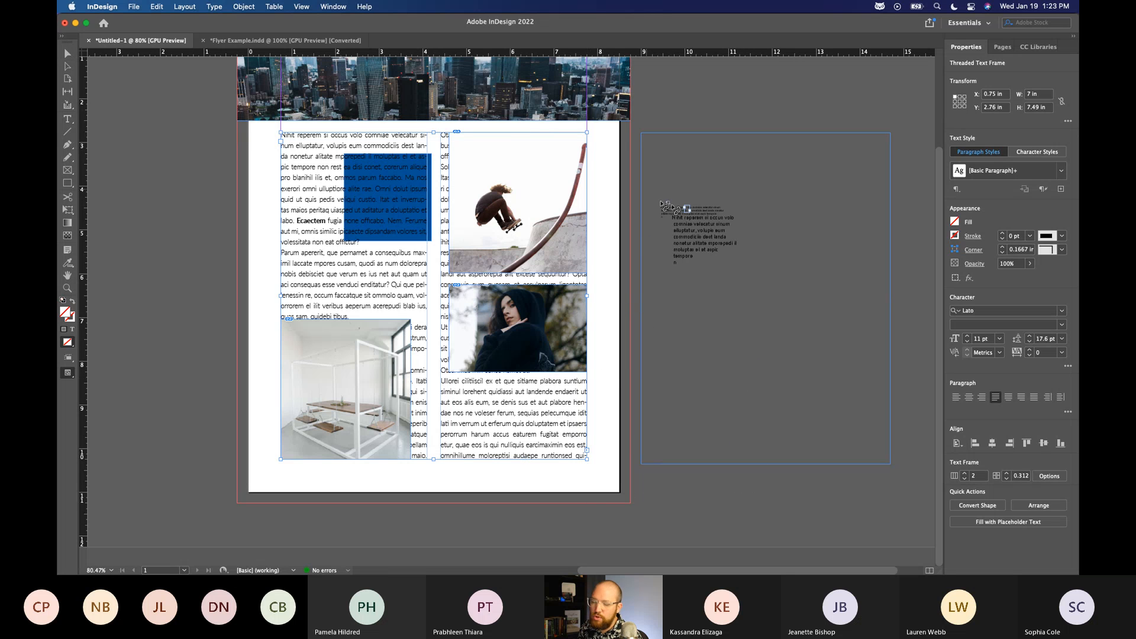
pyautogui.click(662, 205)
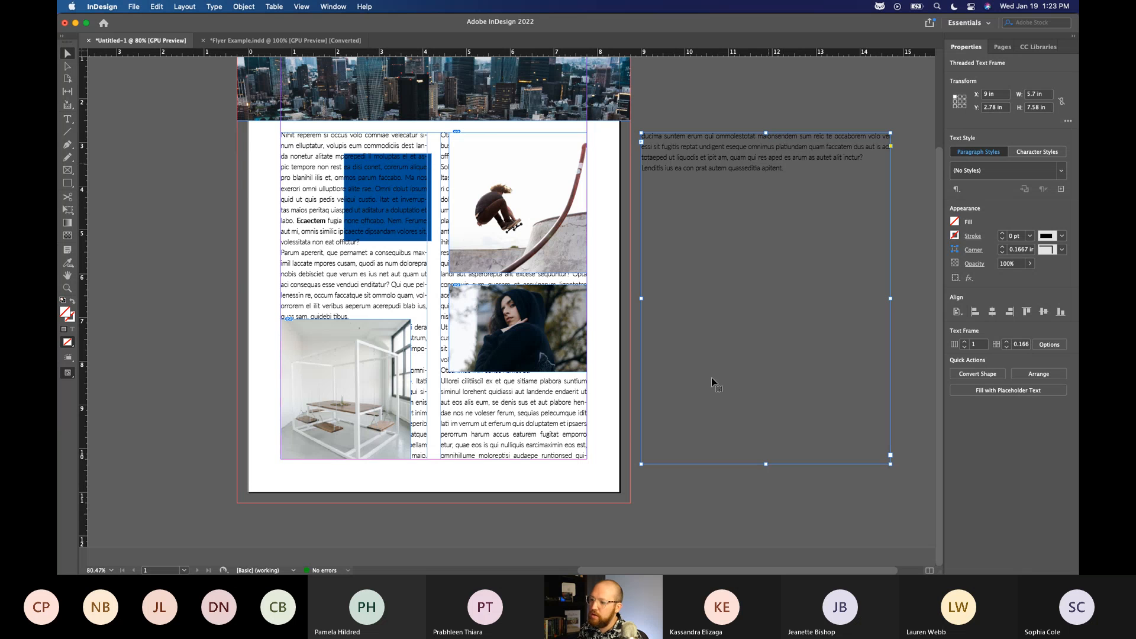
# Test the threaded text flow by resizing the two-column frame to about 6.84 in and 8.49 in high, and return it to 7.49 in.
pyautogui.click(494, 388)
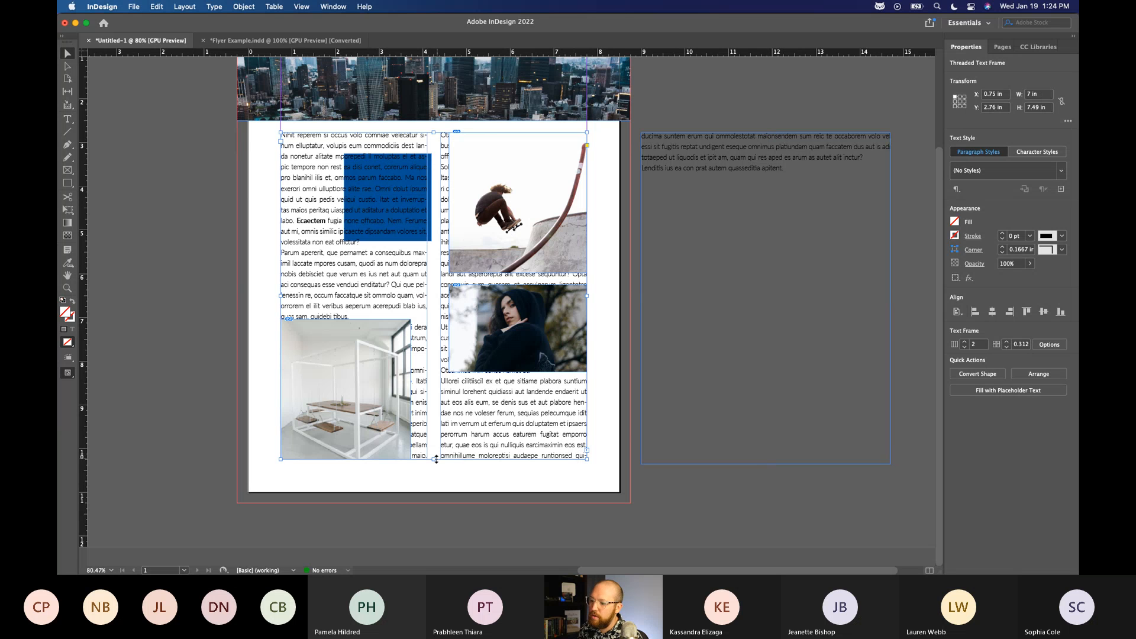
pyautogui.moveTo(436, 460); pyautogui.dragTo(464, 431)
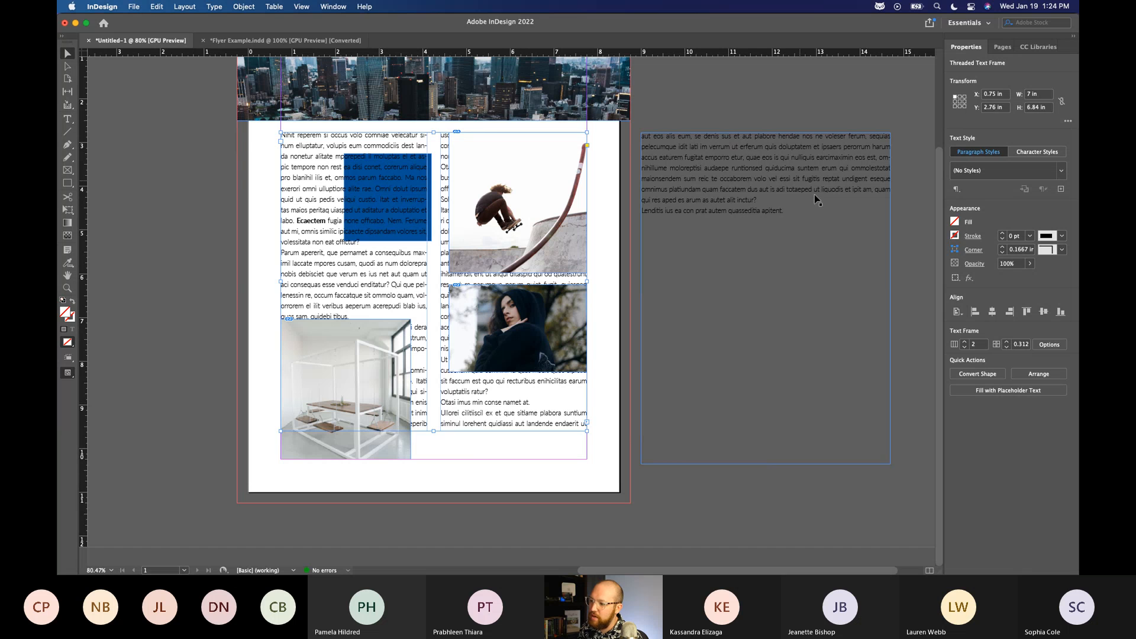
pyautogui.moveTo(433, 432); pyautogui.dragTo(429, 507)
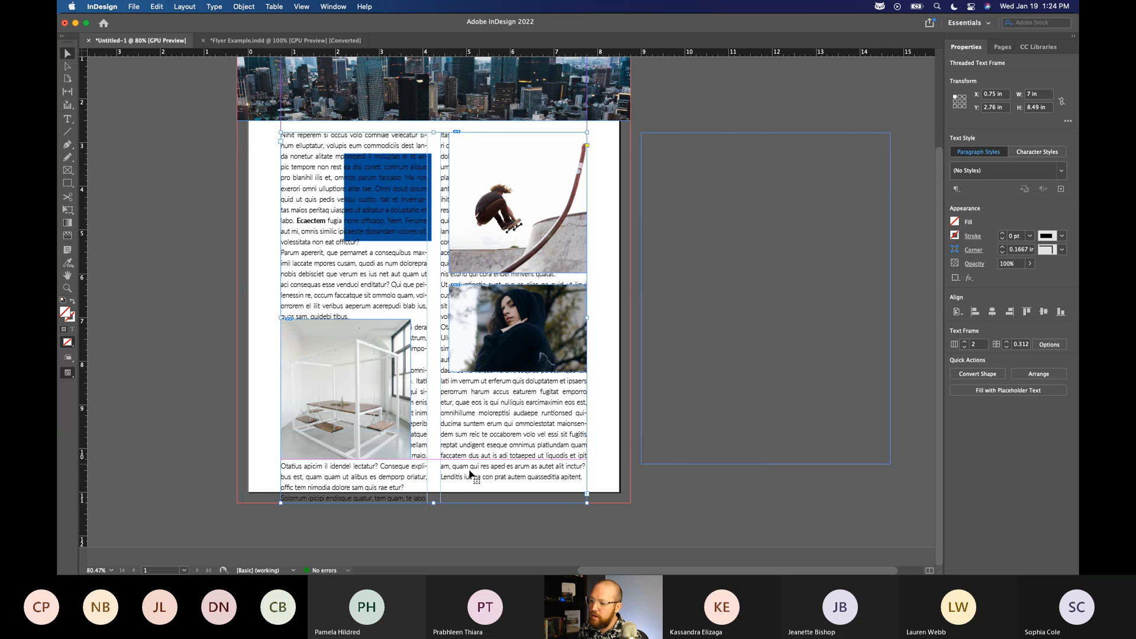
pyautogui.moveTo(428, 502); pyautogui.dragTo(433, 459)
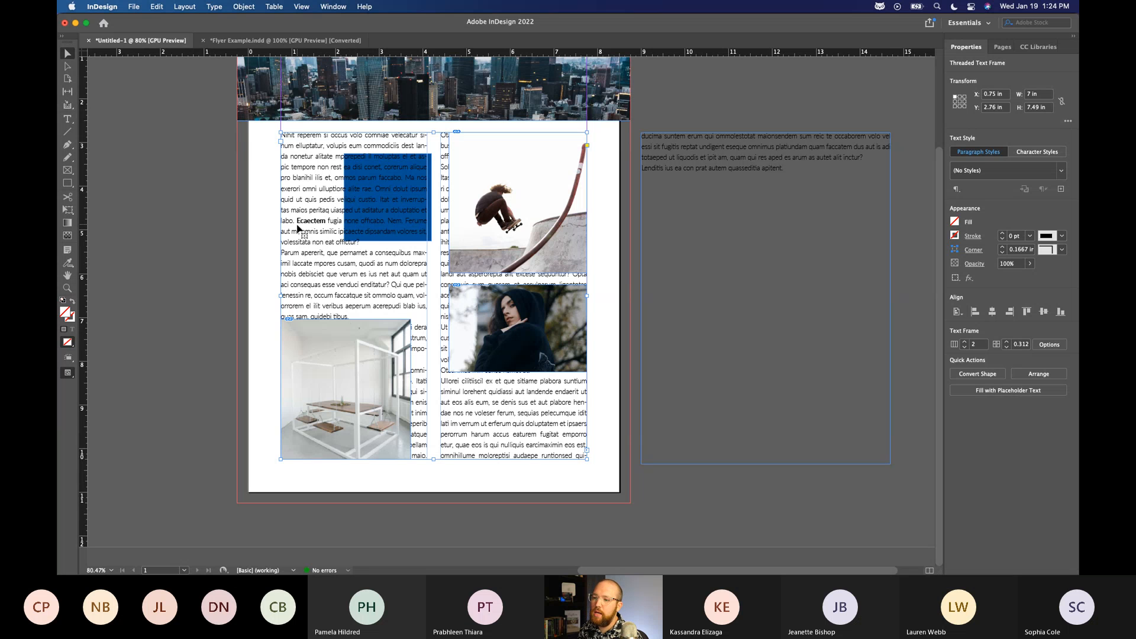
# Try the Lato Hairline style on the word "Ecaectem", set it back to Bold and deselect everything.
pyautogui.doubleClick(301, 221)
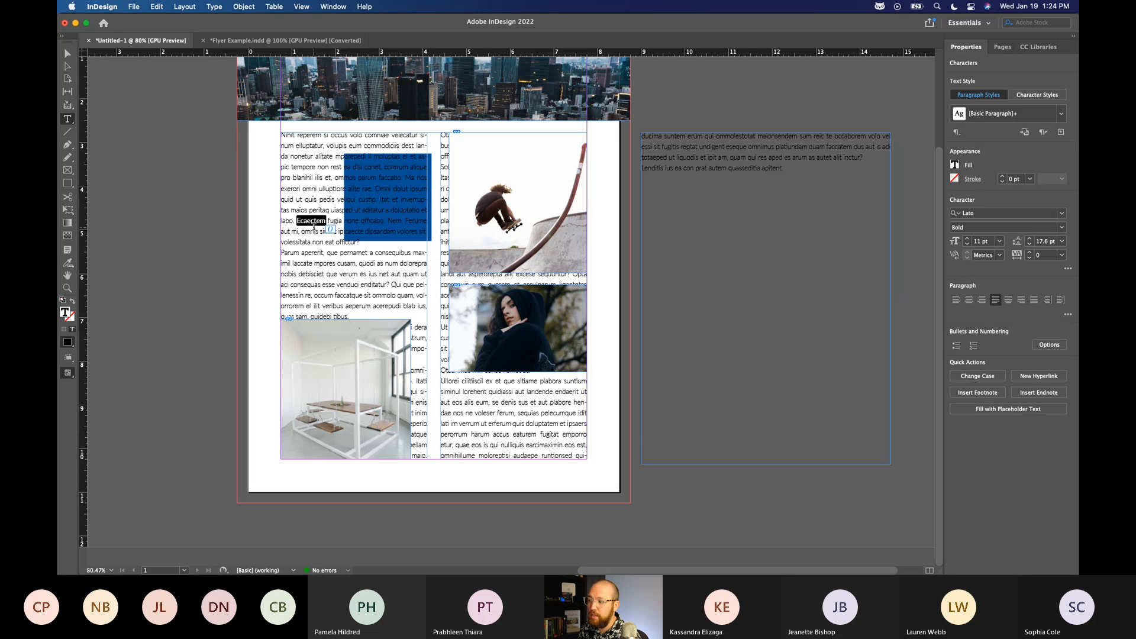
pyautogui.click(1062, 227)
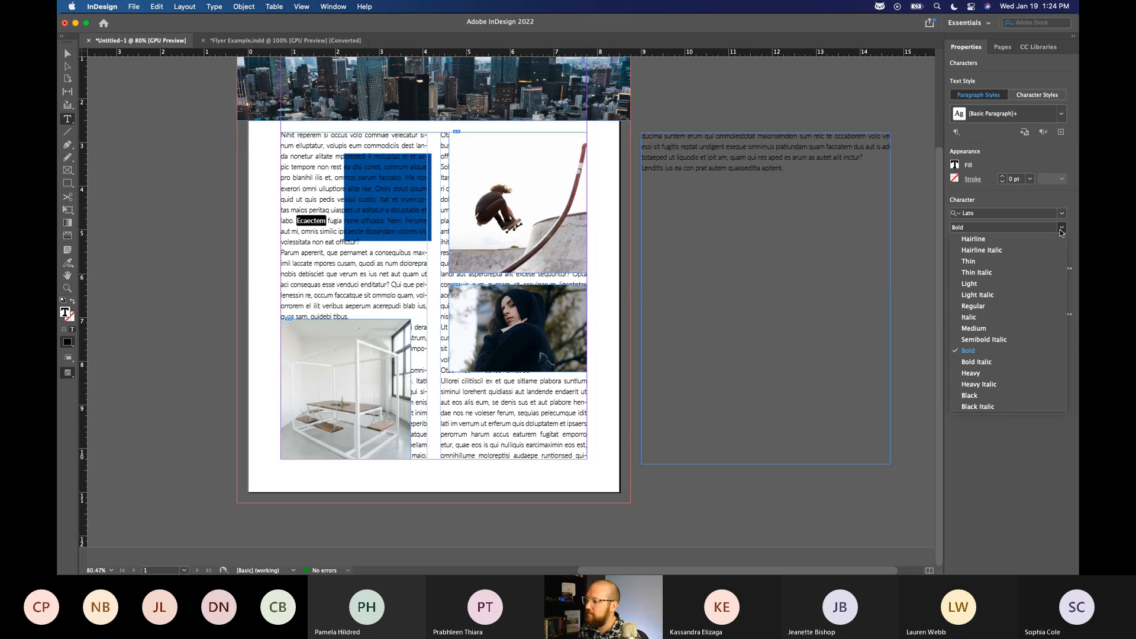
pyautogui.click(973, 239)
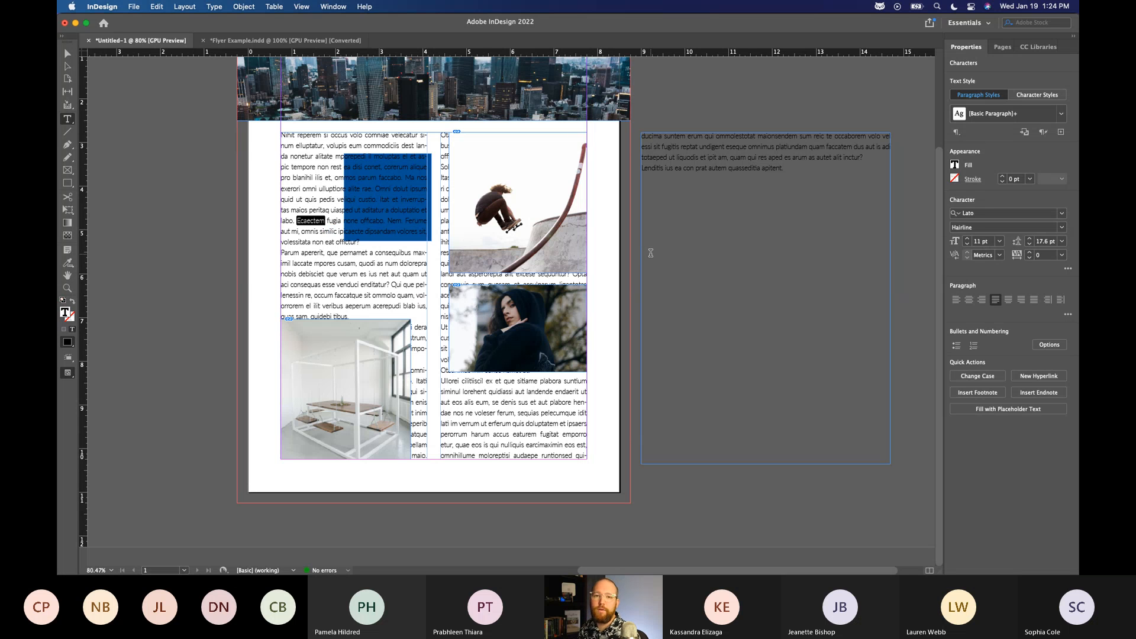
pyautogui.click(1062, 227)
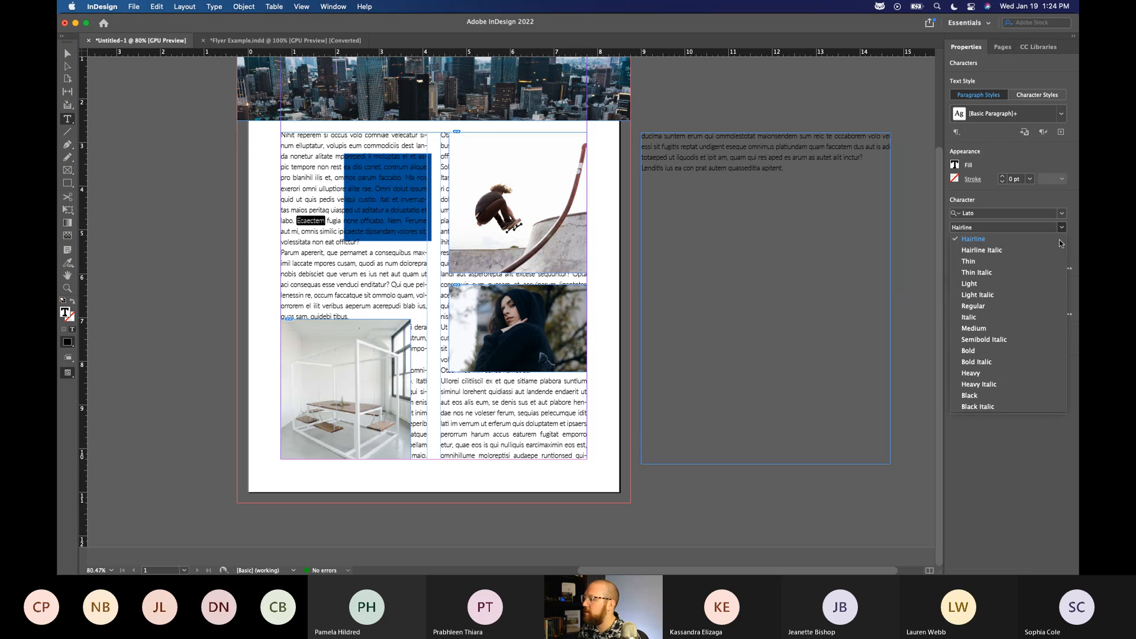
pyautogui.click(976, 359)
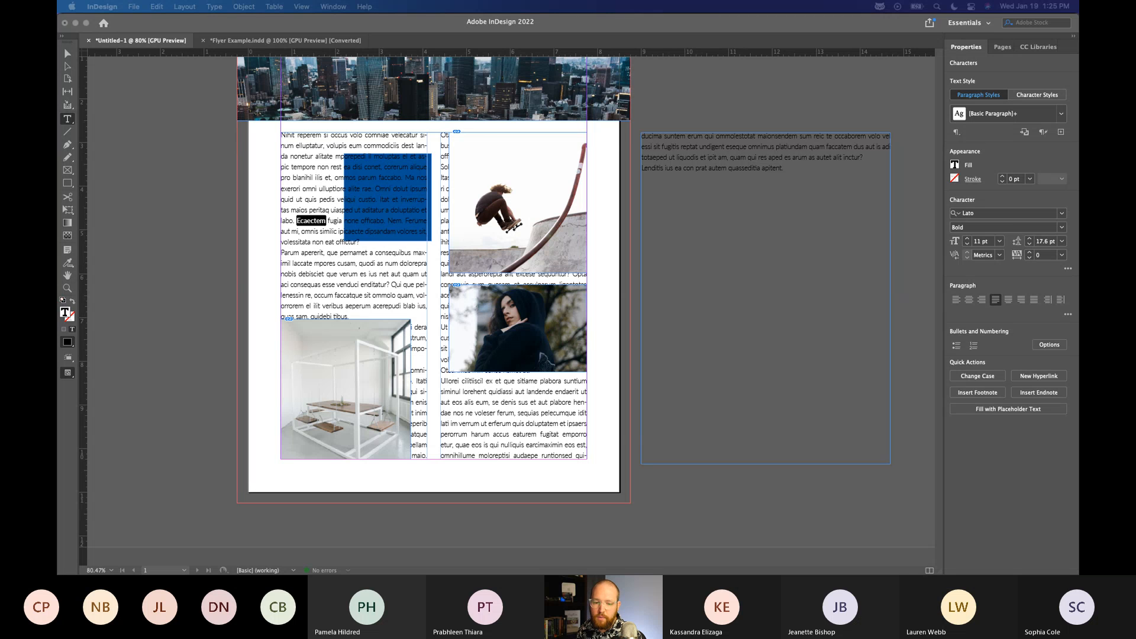
pyautogui.click(64, 54)
pyautogui.click(65, 53)
pyautogui.click(795, 123)
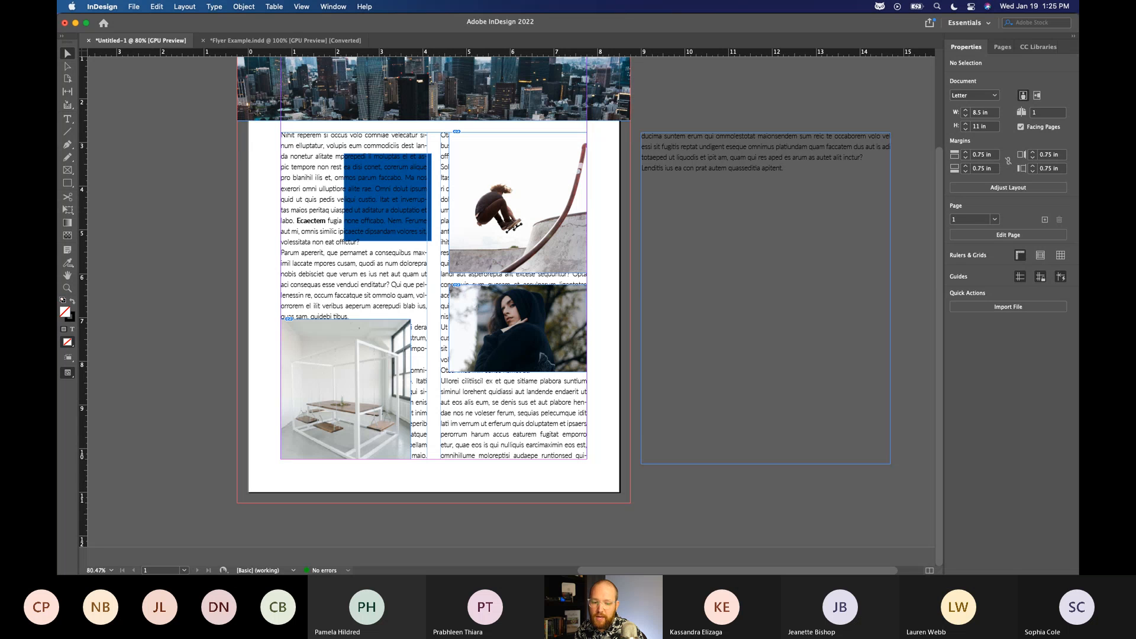
# Wrap the body text around the bounding box of the skateboarder image's frame.
pyautogui.click(518, 196)
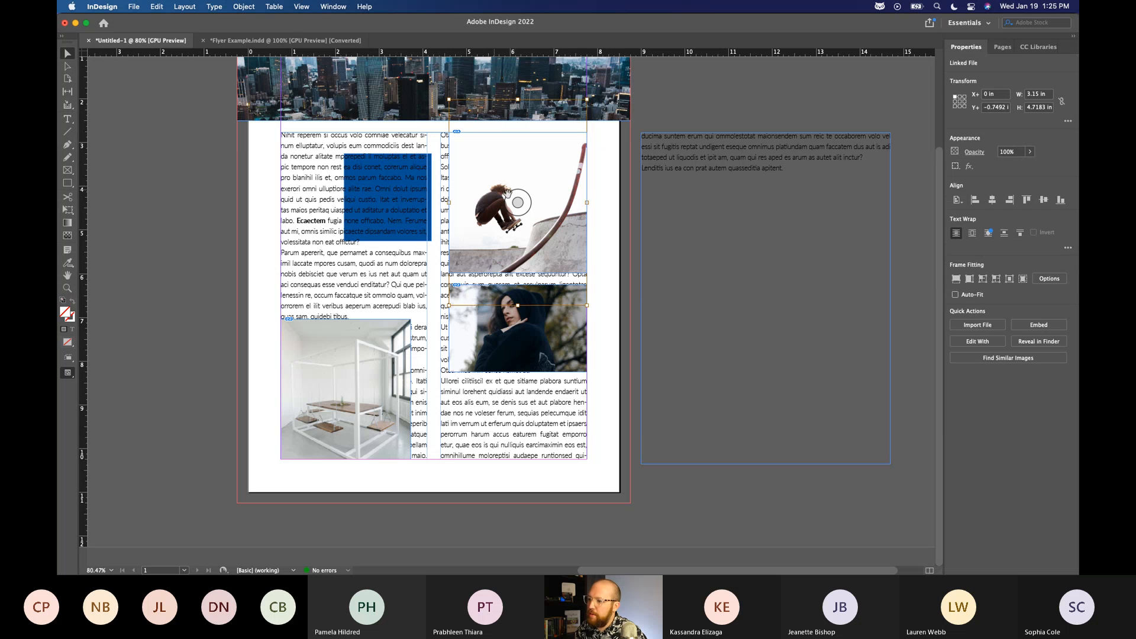
pyautogui.click(272, 143)
pyautogui.click(294, 169)
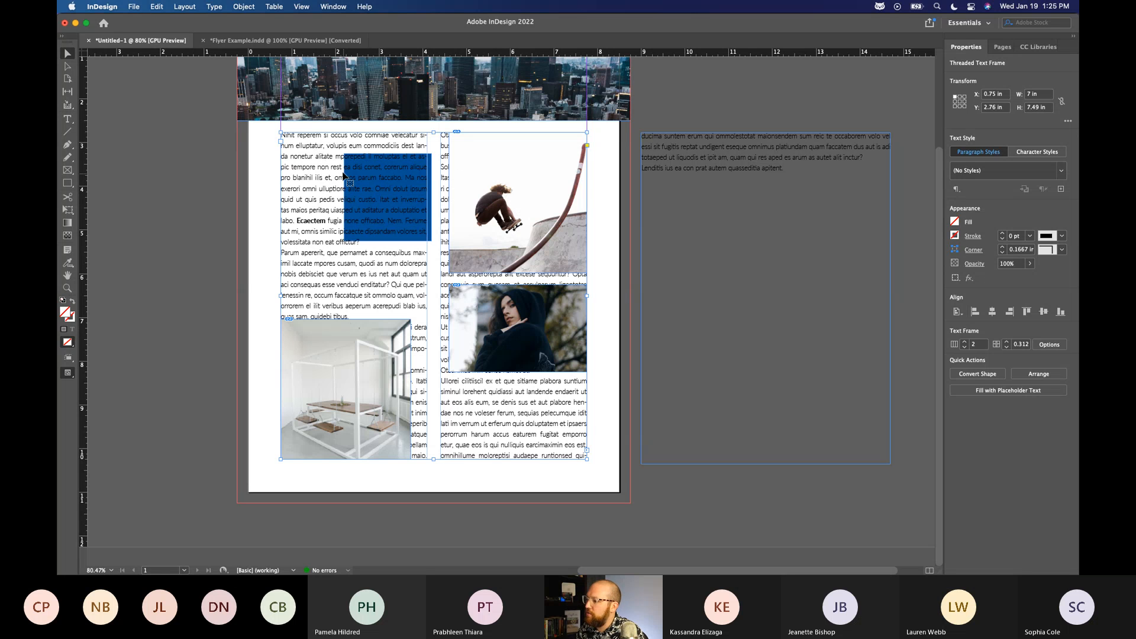
pyautogui.click(476, 156)
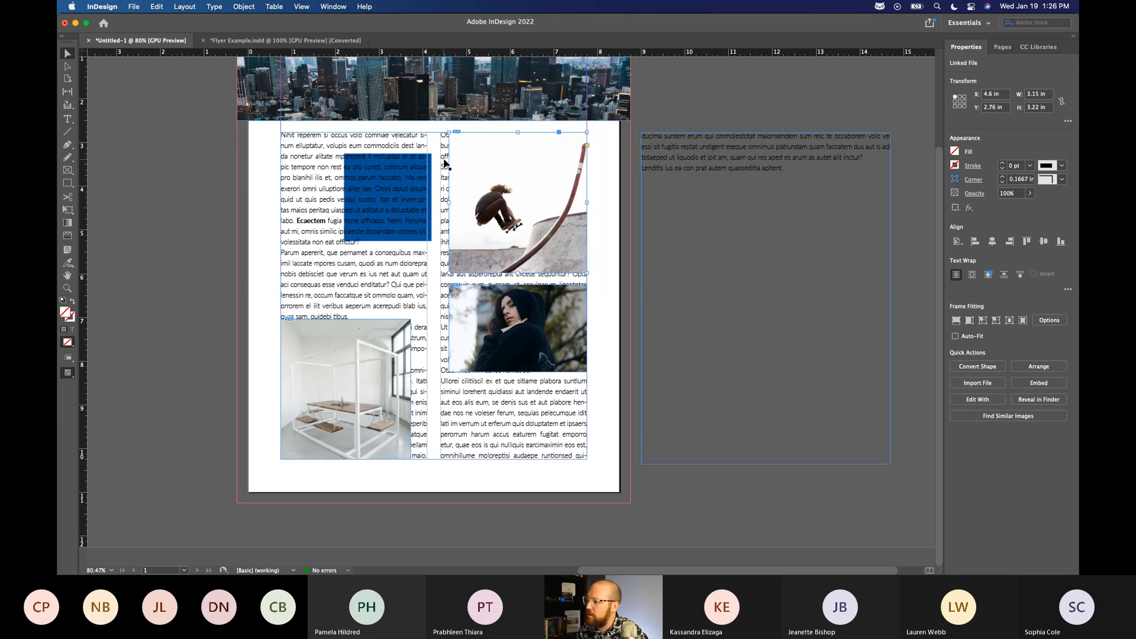
pyautogui.click(972, 275)
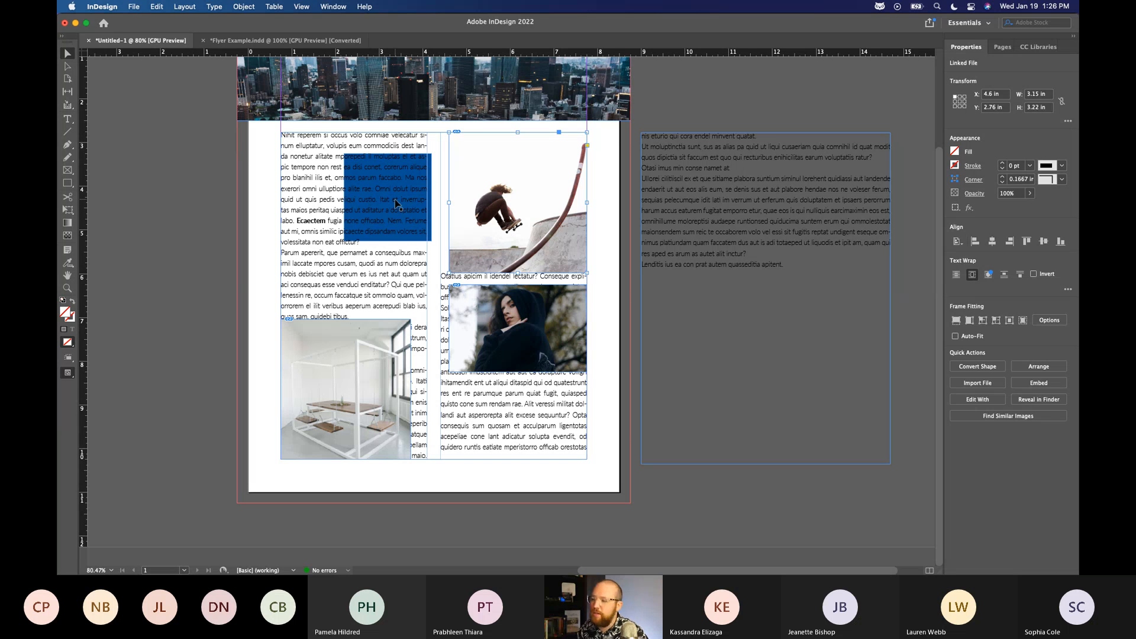
# Try shrinking the skateboarder image's frame to about 2.27 by 2.32 in, and undo the resize.
pyautogui.moveTo(450, 272); pyautogui.dragTo(481, 241)
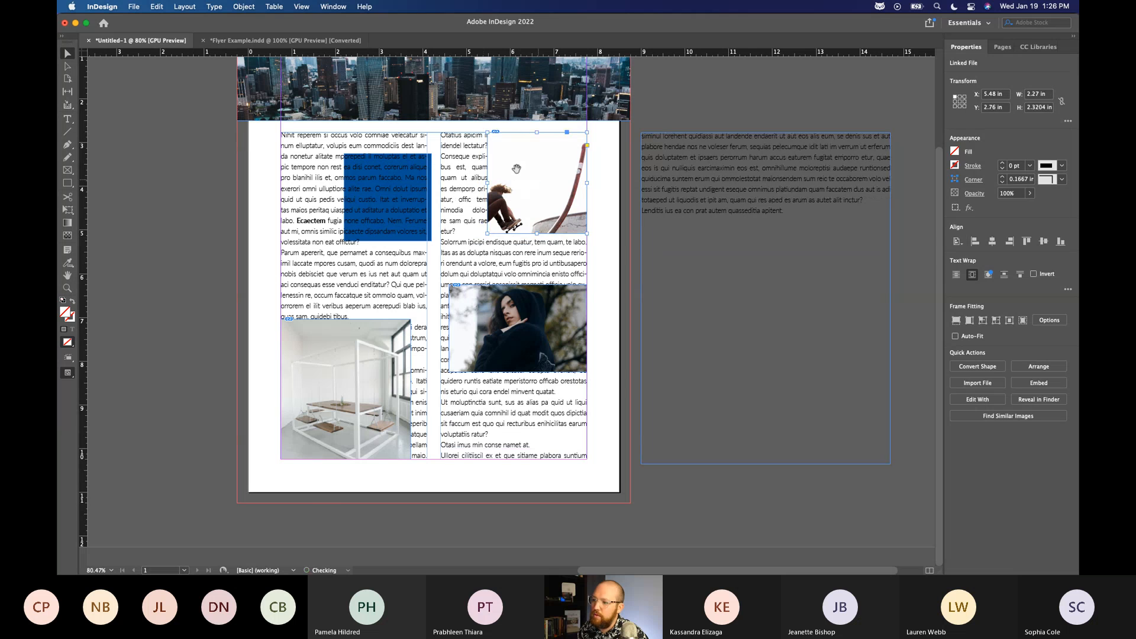
pyautogui.press('super+z')
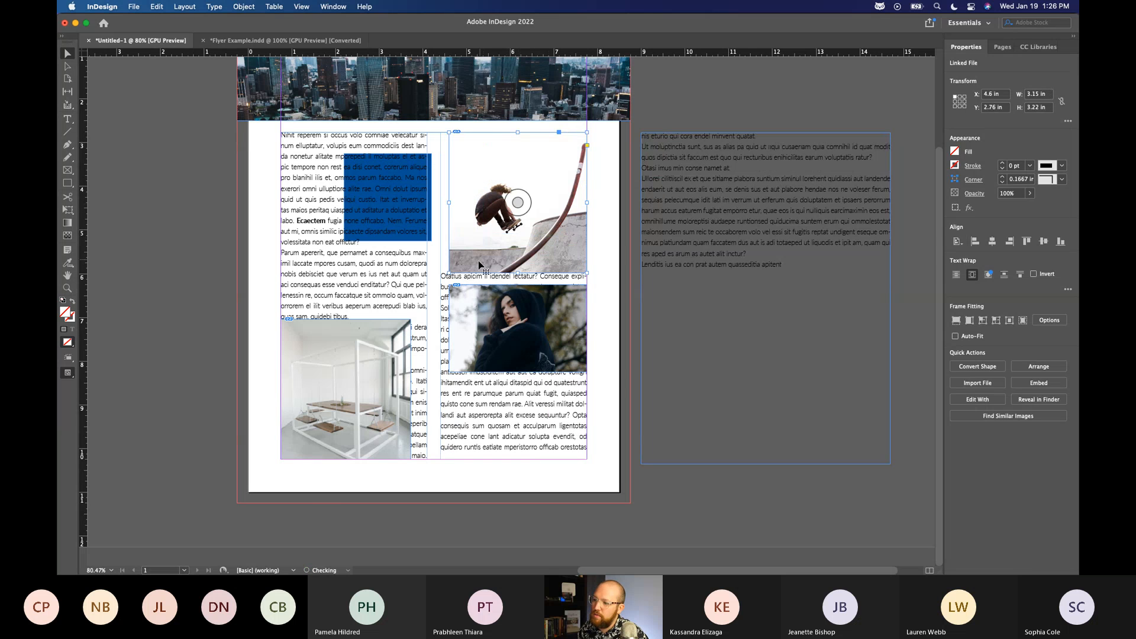
# Try shrinking the skateboarder image's frame again from its lower-left corner, and undo the resize.
pyautogui.moveTo(449, 273); pyautogui.dragTo(481, 236)
pyautogui.press('super+z')
pyautogui.press('super+z')
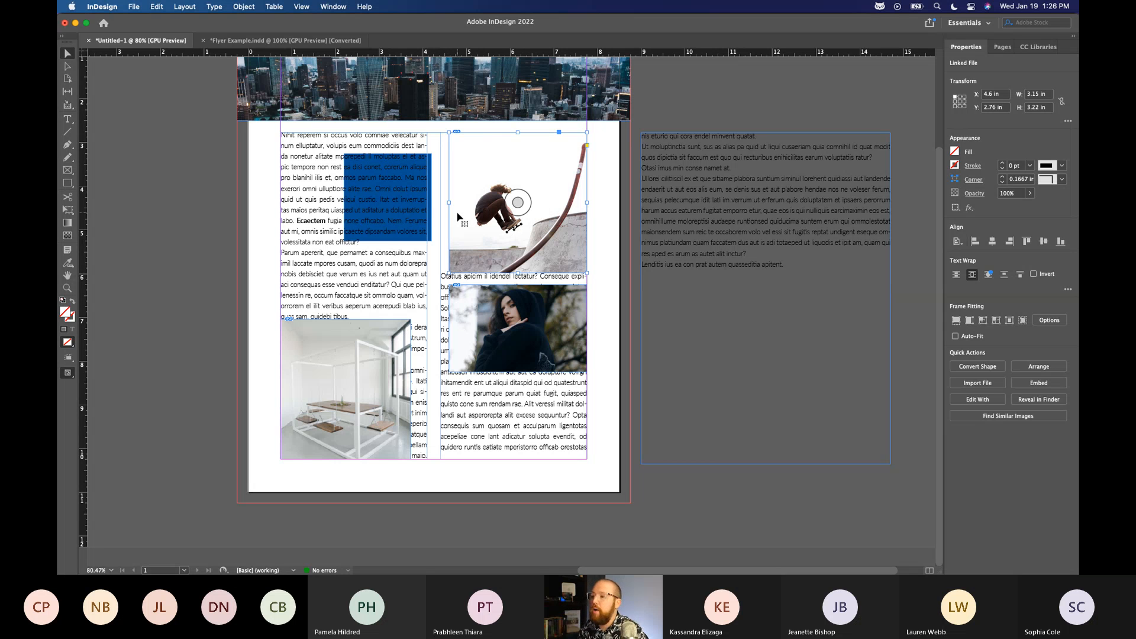
# Try moving the skateboarder image inside its frame and moving the whole frame across the text, undoing each move.
pyautogui.doubleClick(503, 178)
pyautogui.moveTo(502, 178); pyautogui.dragTo(449, 148)
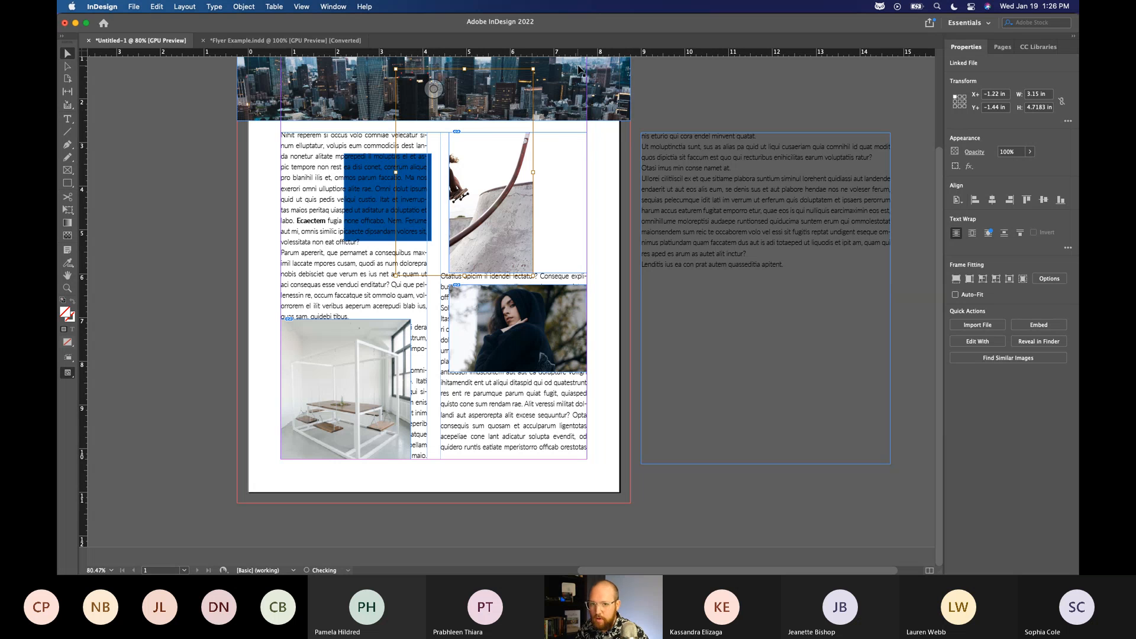
pyautogui.press('super+z')
pyautogui.click(688, 92)
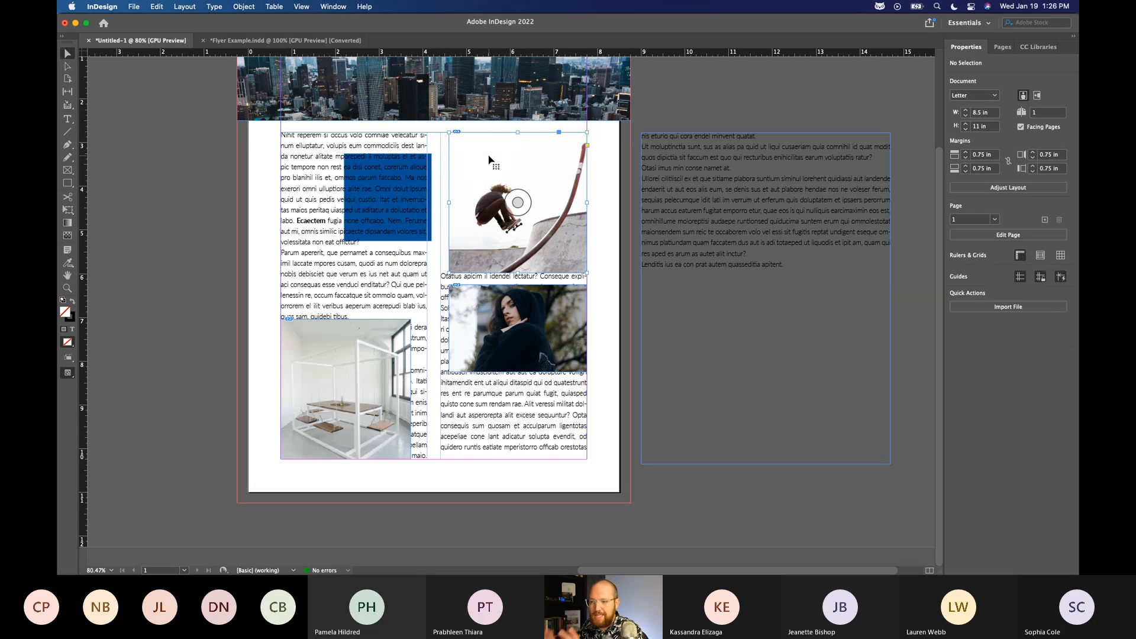
pyautogui.moveTo(489, 158); pyautogui.dragTo(389, 168)
pyautogui.press('super+z')
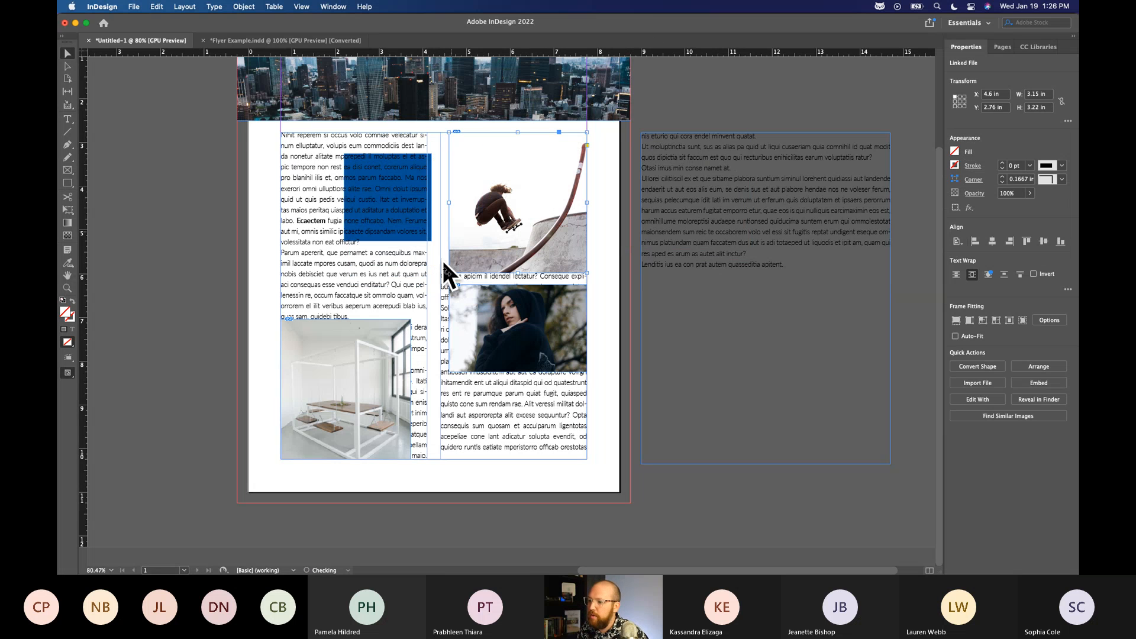
# Shrink the skateboarder image and its frame toward the upper-right corner, to about 2.35 by 2.40 in.
pyautogui.moveTo(450, 273); pyautogui.dragTo(485, 237)
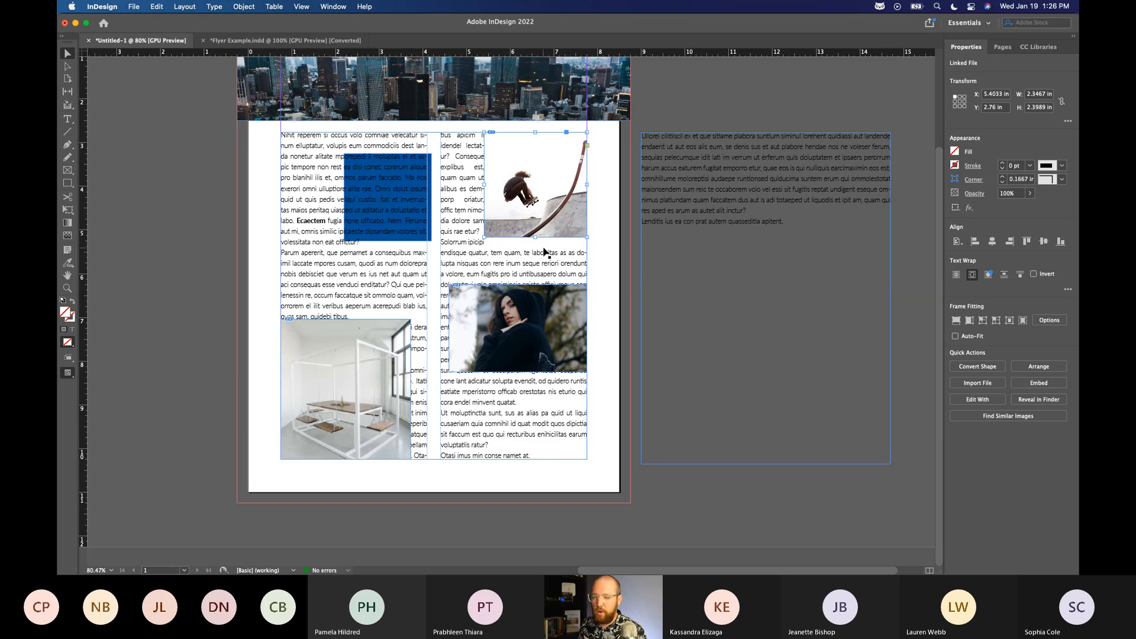
pyautogui.click(661, 126)
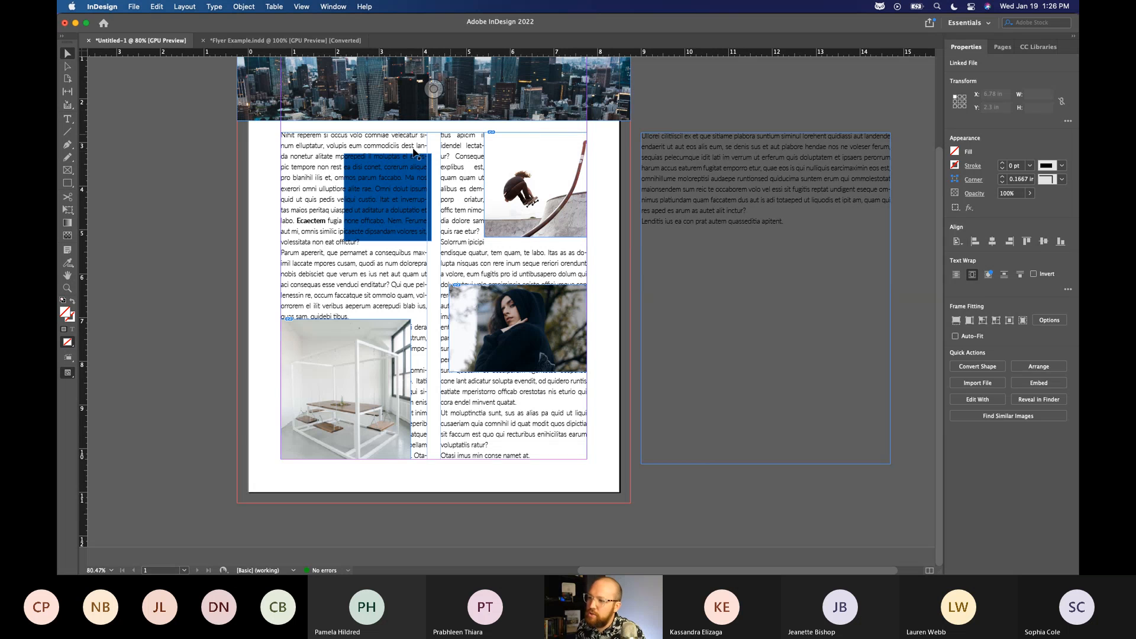
pyautogui.click(460, 189)
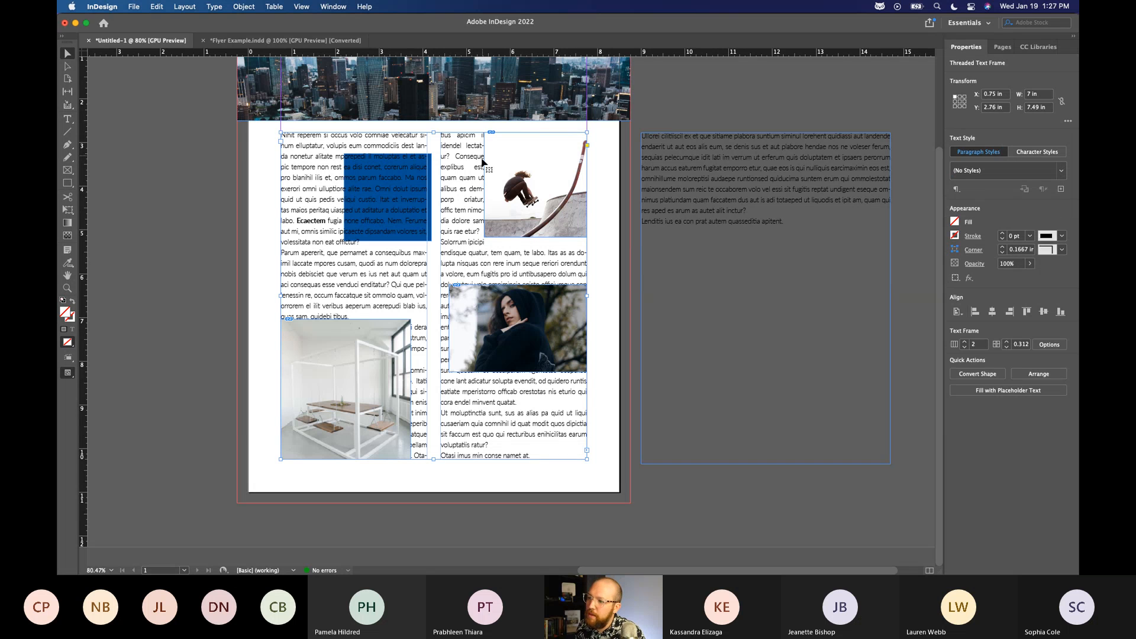
# Try wrapping the text around the skateboarder's object shape with the Select Subject contour and inside edges included, and dismiss the wrap settings.
pyautogui.click(519, 184)
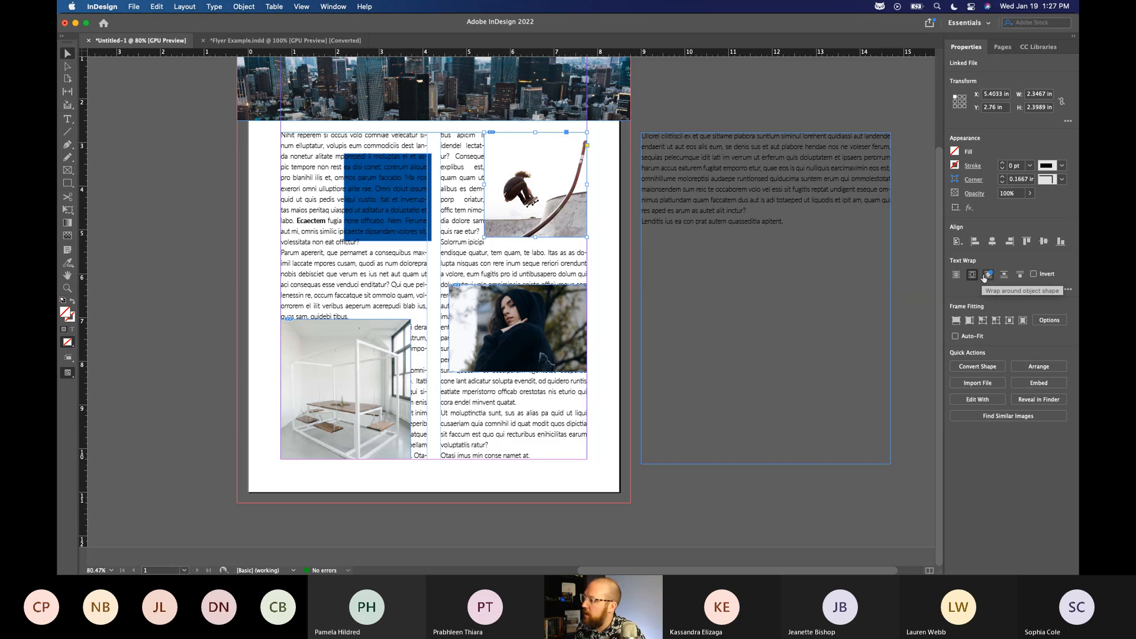
pyautogui.click(990, 275)
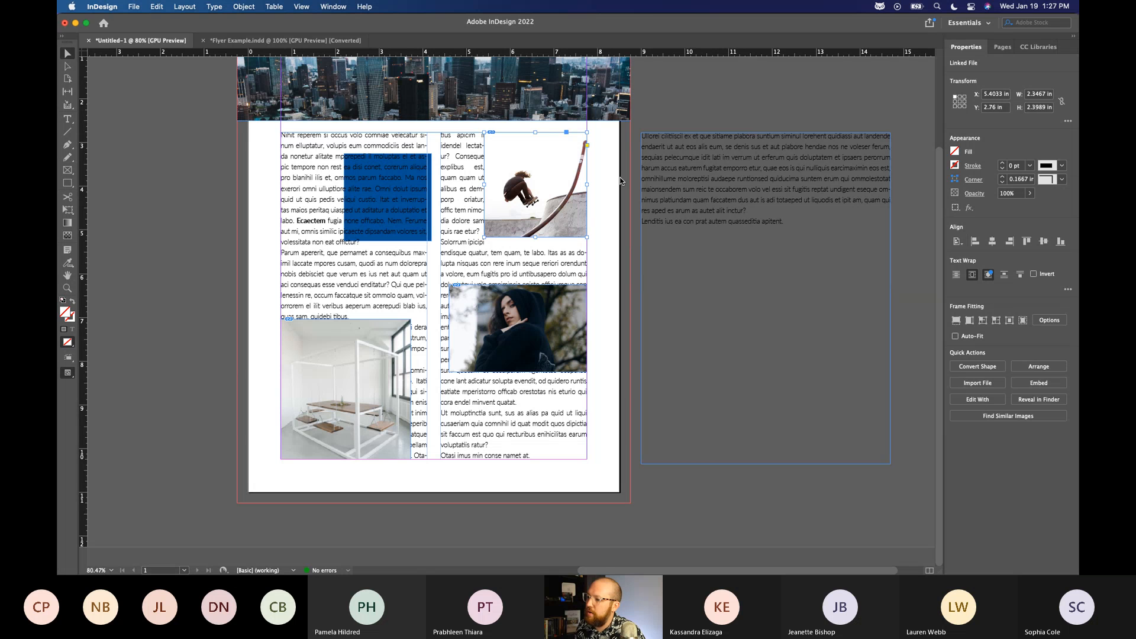
pyautogui.moveTo(457, 188); pyautogui.dragTo(350, 247)
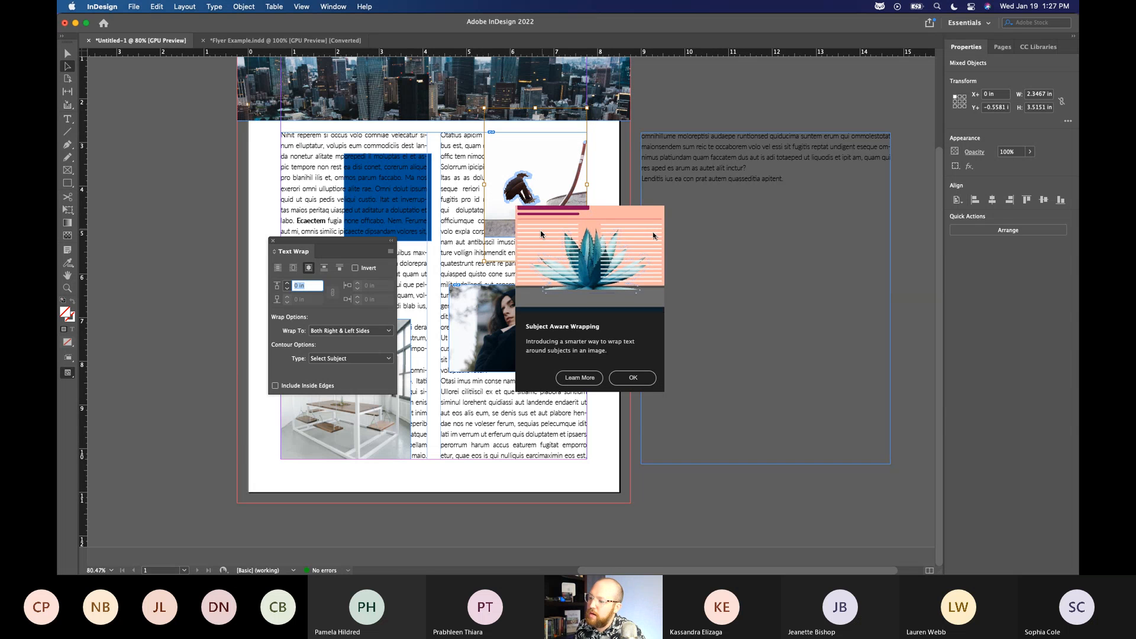
pyautogui.click(632, 380)
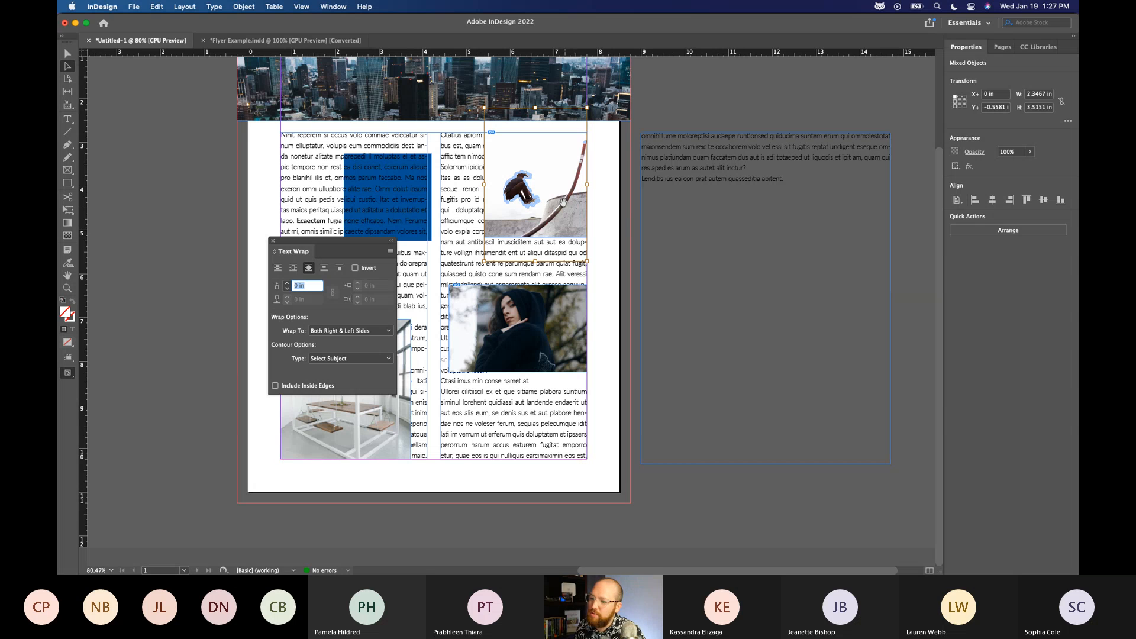
pyautogui.click(276, 386)
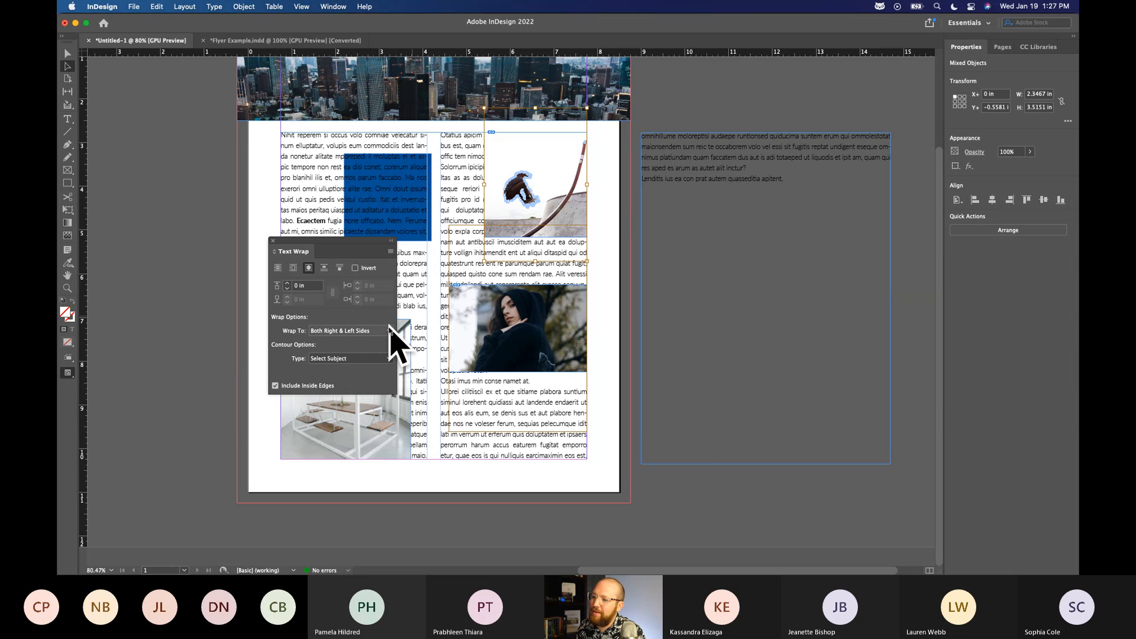
pyautogui.click(360, 332)
pyautogui.click(402, 234)
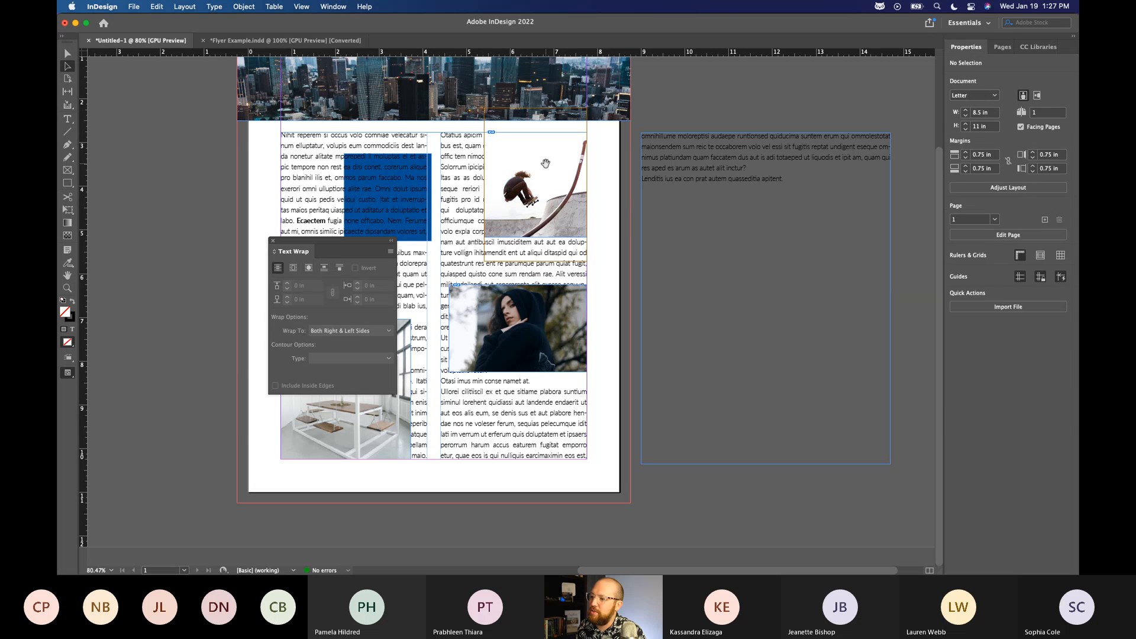
pyautogui.click(275, 386)
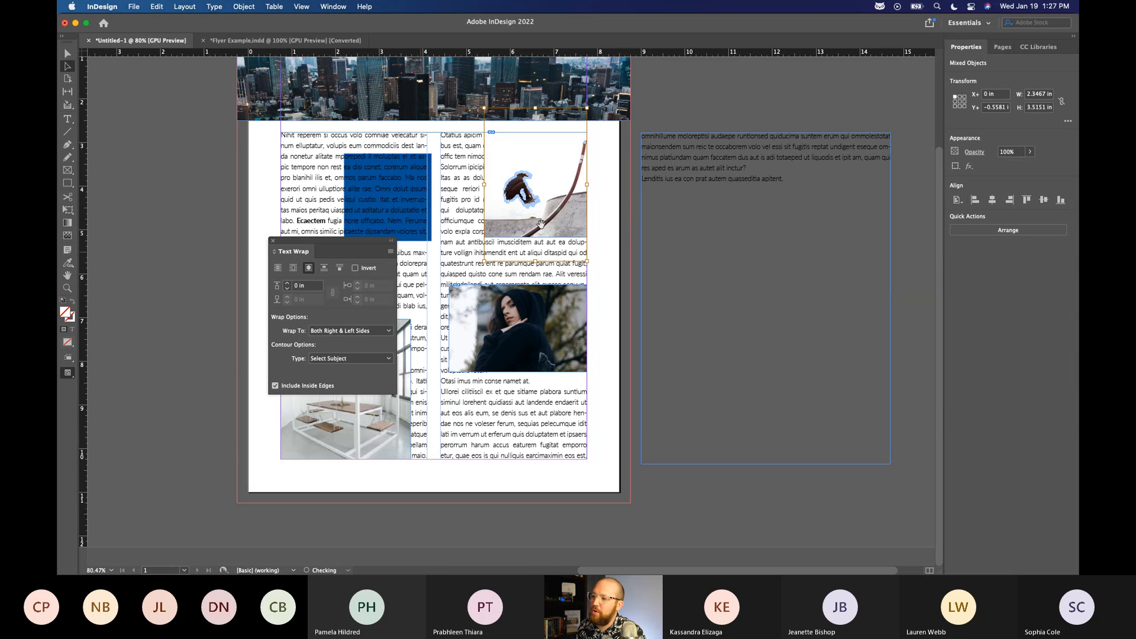
pyautogui.click(272, 242)
# Try the Jump Object and Jump to Next Column wraps on the skateboarder image, and return to wrapping around its bounding box.
pyautogui.click(572, 179)
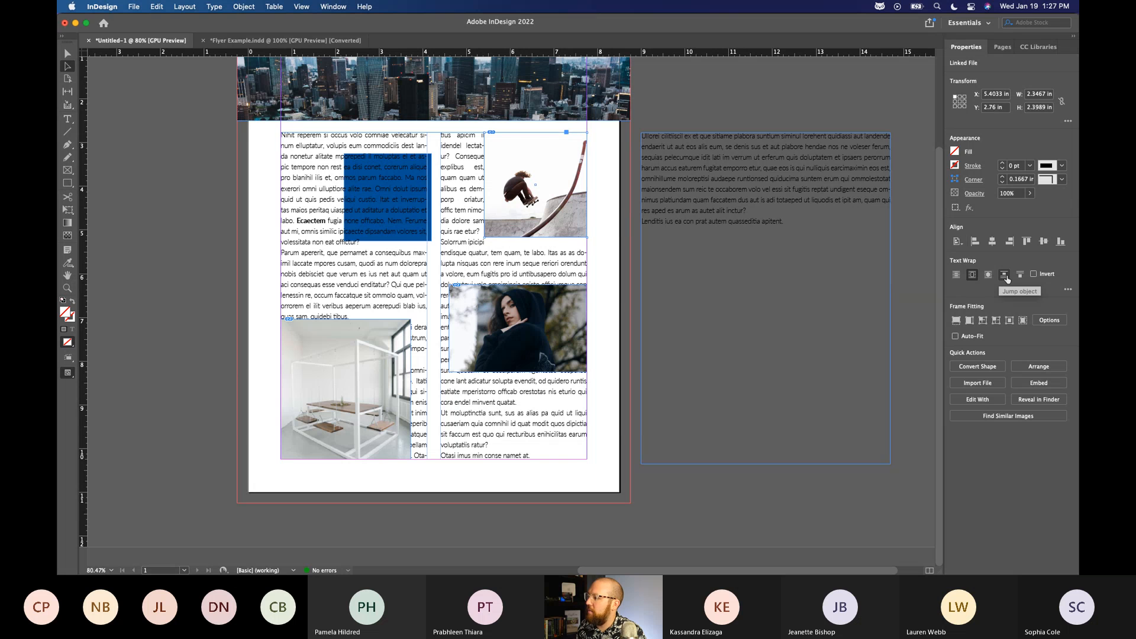
pyautogui.click(1005, 275)
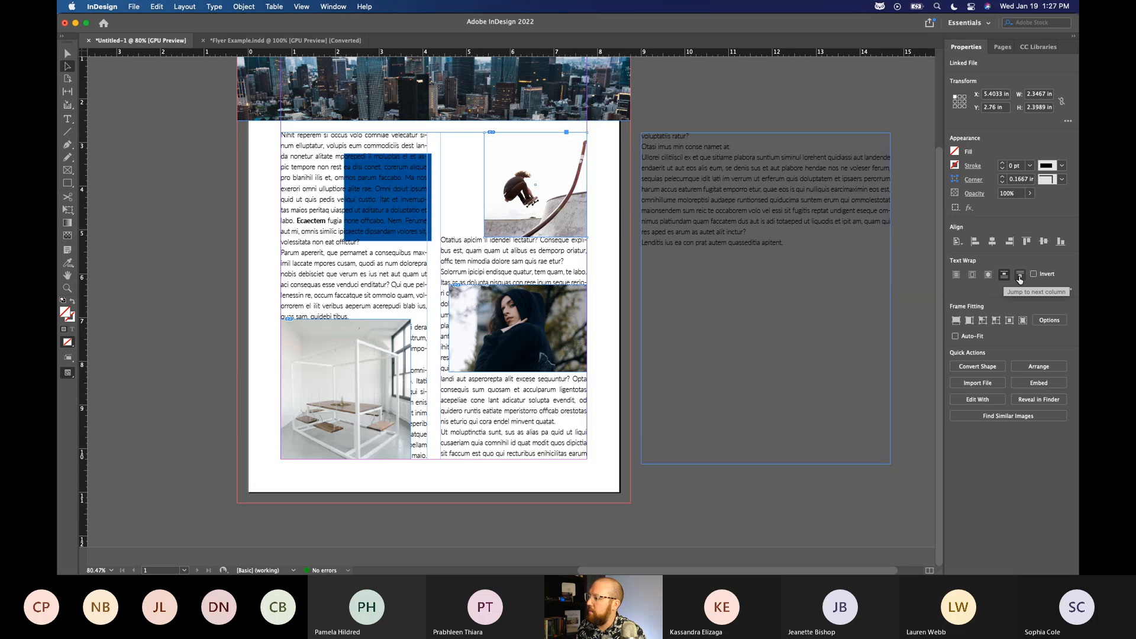
pyautogui.click(1020, 275)
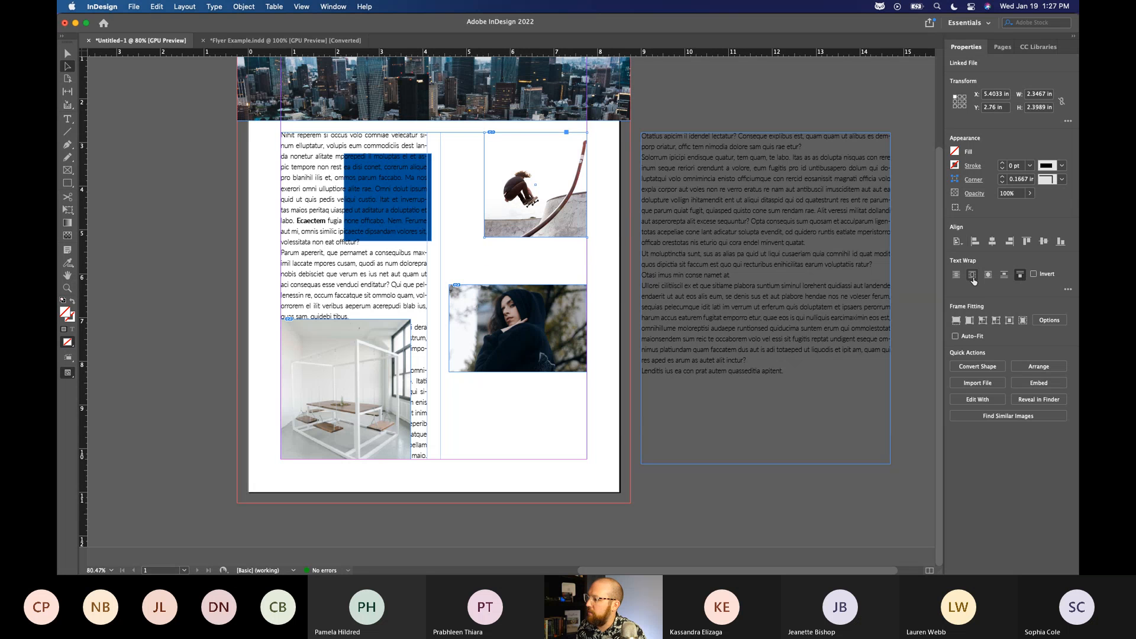
pyautogui.click(972, 275)
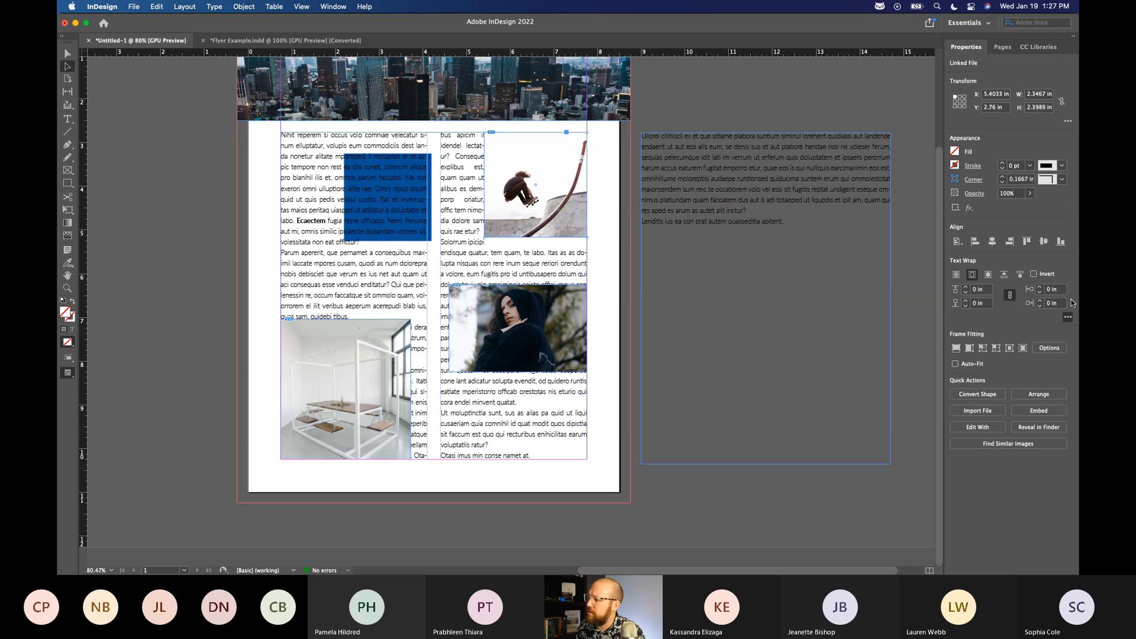
# Increase the skateboarder image's text wrap offset equally on all four sides, trying values up to 0.25 in, and deselect it.
pyautogui.click(1069, 317)
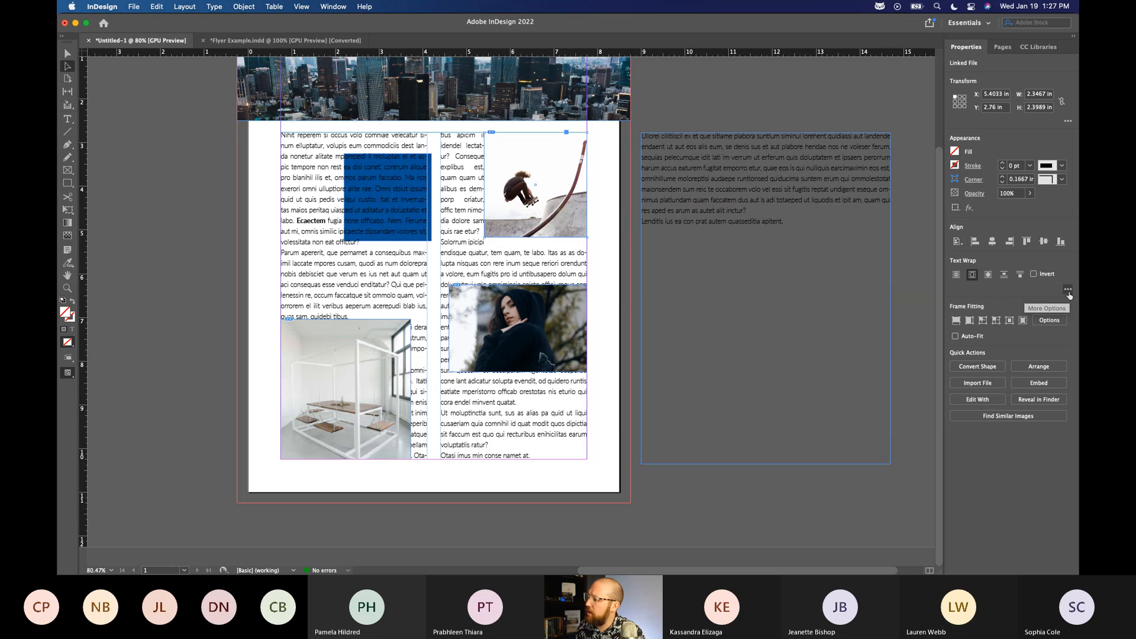
pyautogui.click(1069, 290)
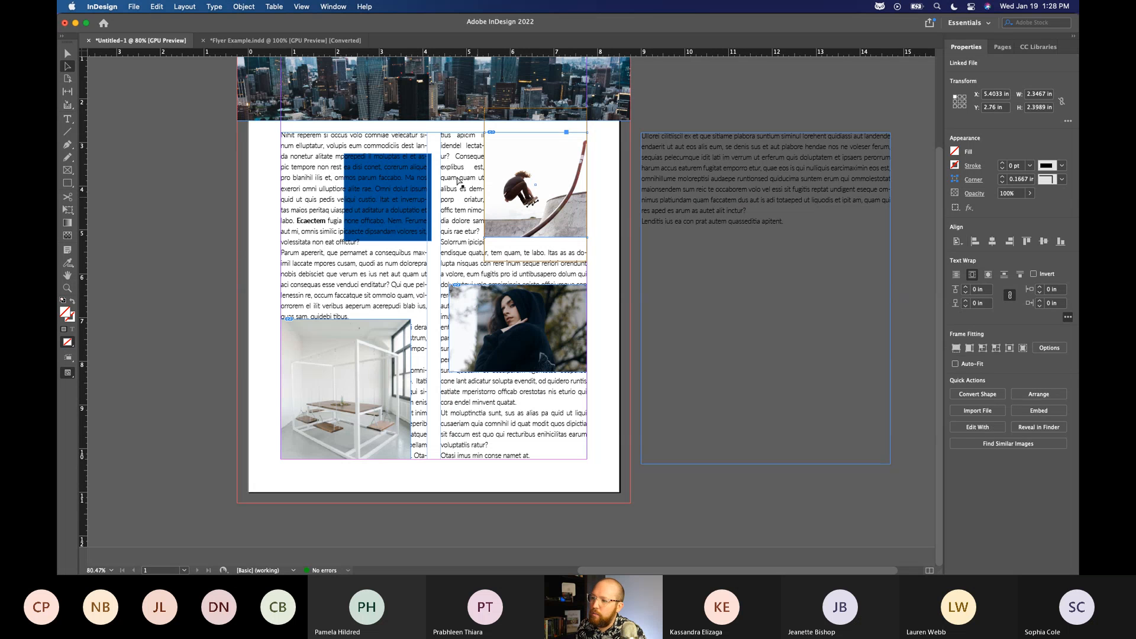
pyautogui.click(967, 288)
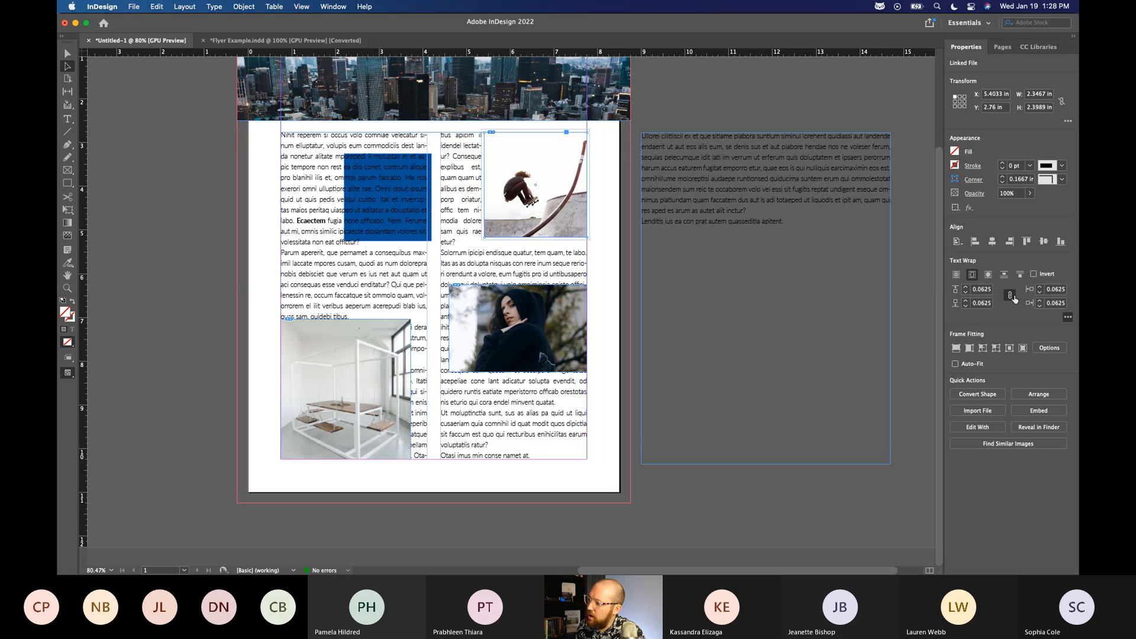
pyautogui.click(966, 287)
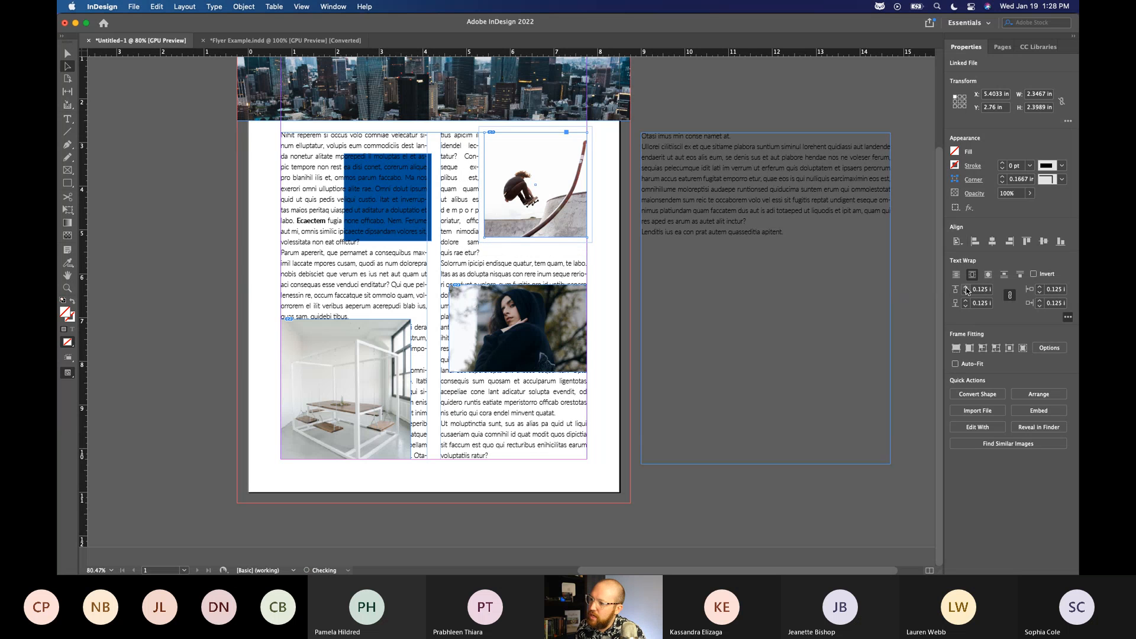
pyautogui.click(966, 288)
pyautogui.click(966, 288)
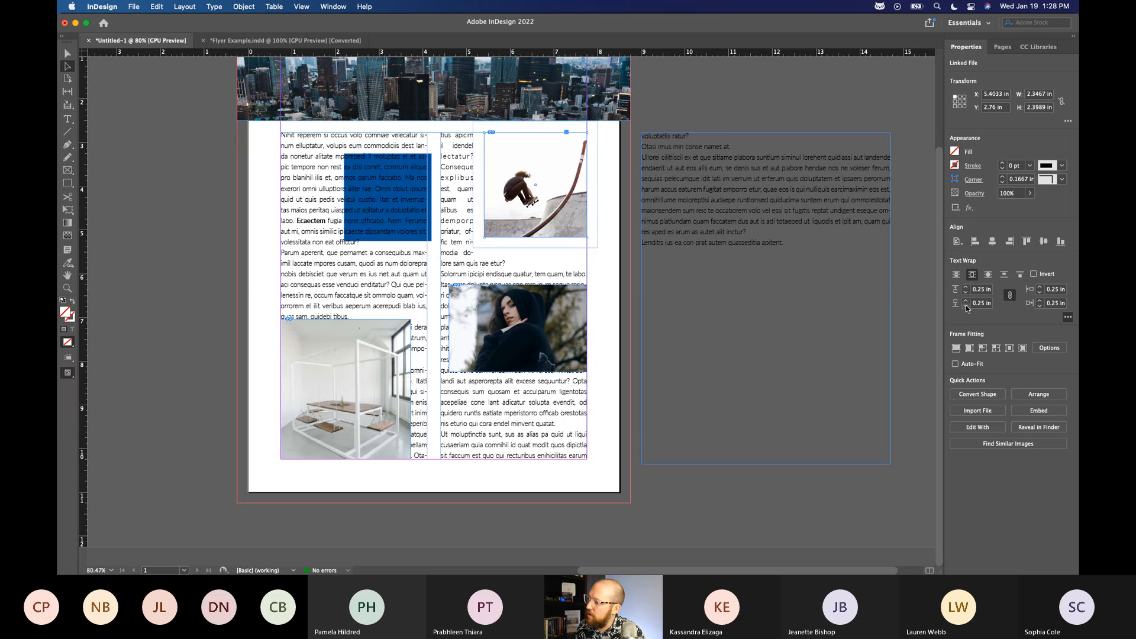
pyautogui.click(710, 107)
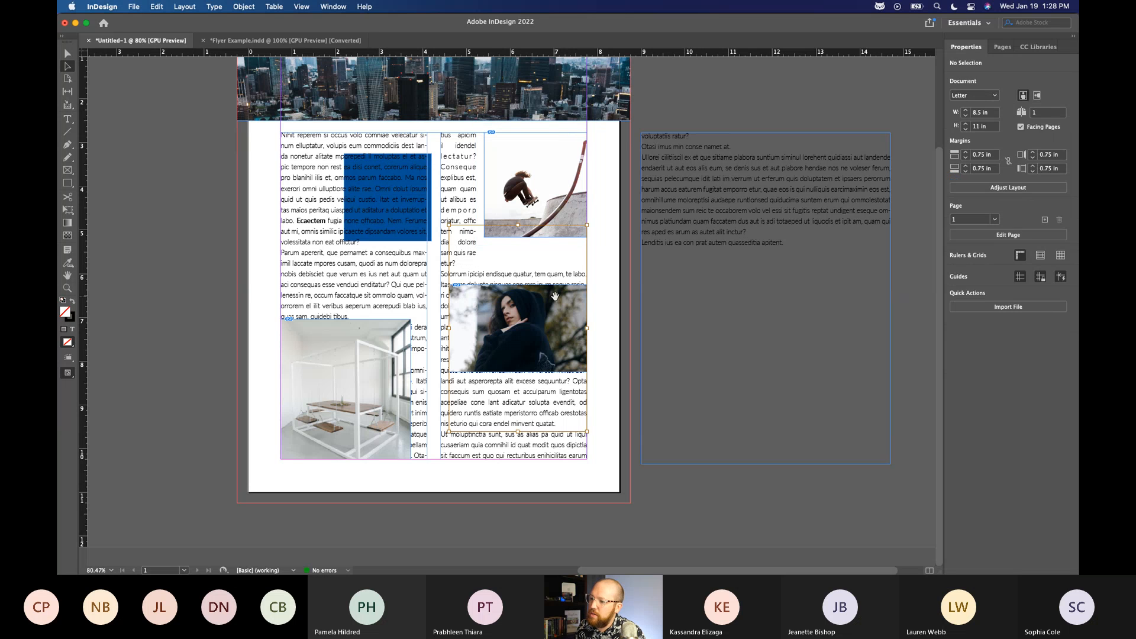
# Try a bounding-box text wrap with offsets on the hooded portrait's image content instead of its frame, and undo it.
pyautogui.click(555, 296)
pyautogui.click(852, 69)
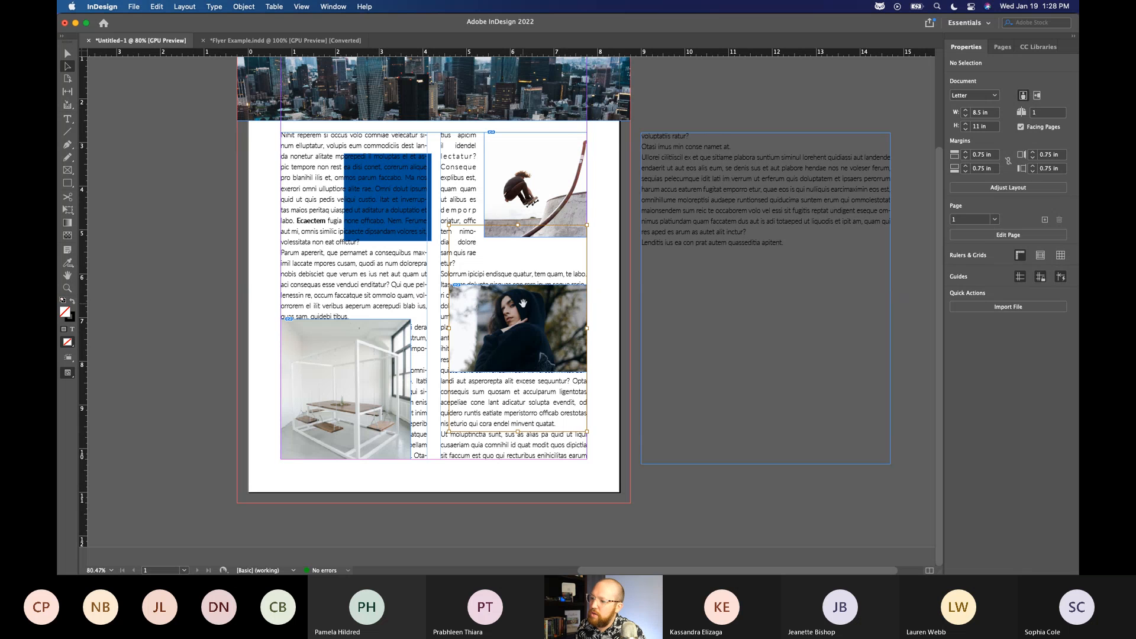
pyautogui.click(523, 303)
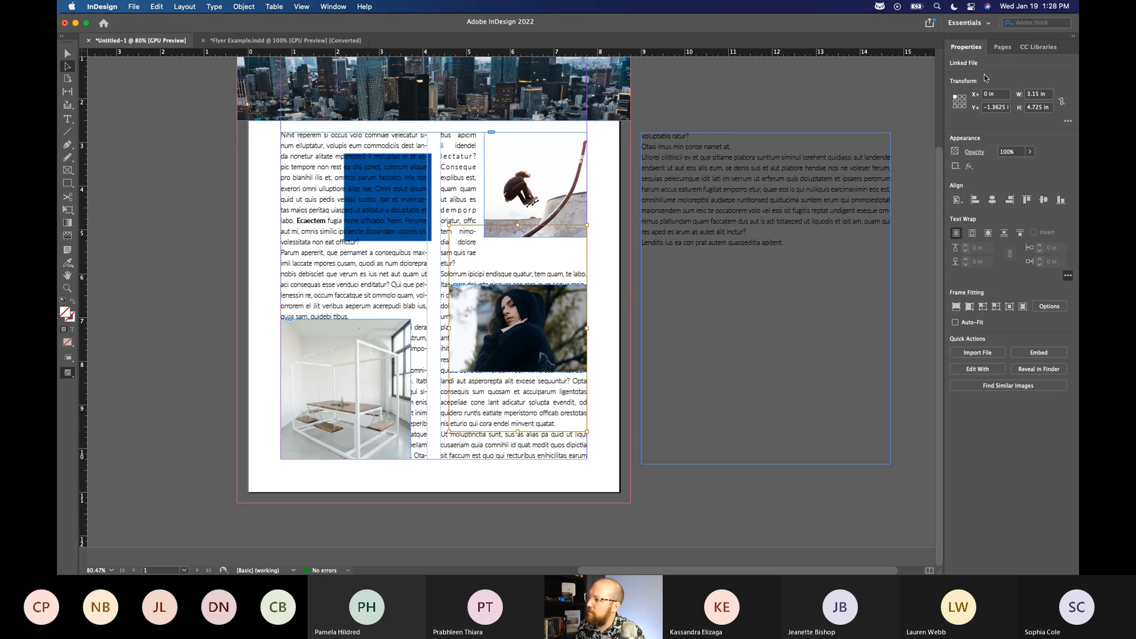
pyautogui.click(972, 233)
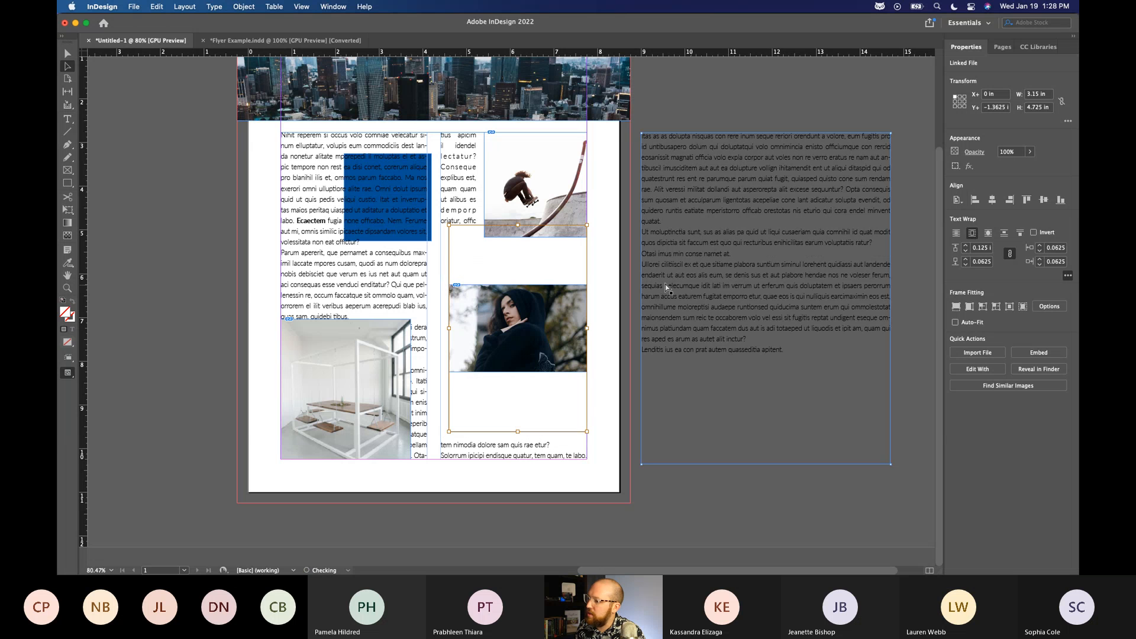
pyautogui.click(497, 192)
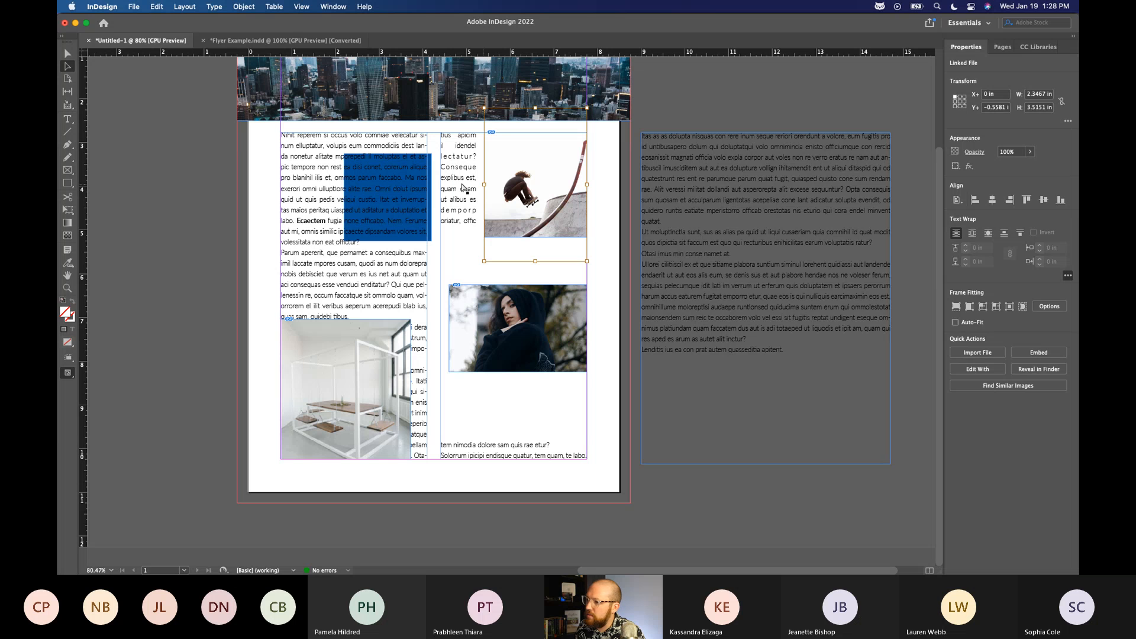
pyautogui.click(681, 106)
pyautogui.click(524, 325)
pyautogui.press('super+z')
pyautogui.click(69, 55)
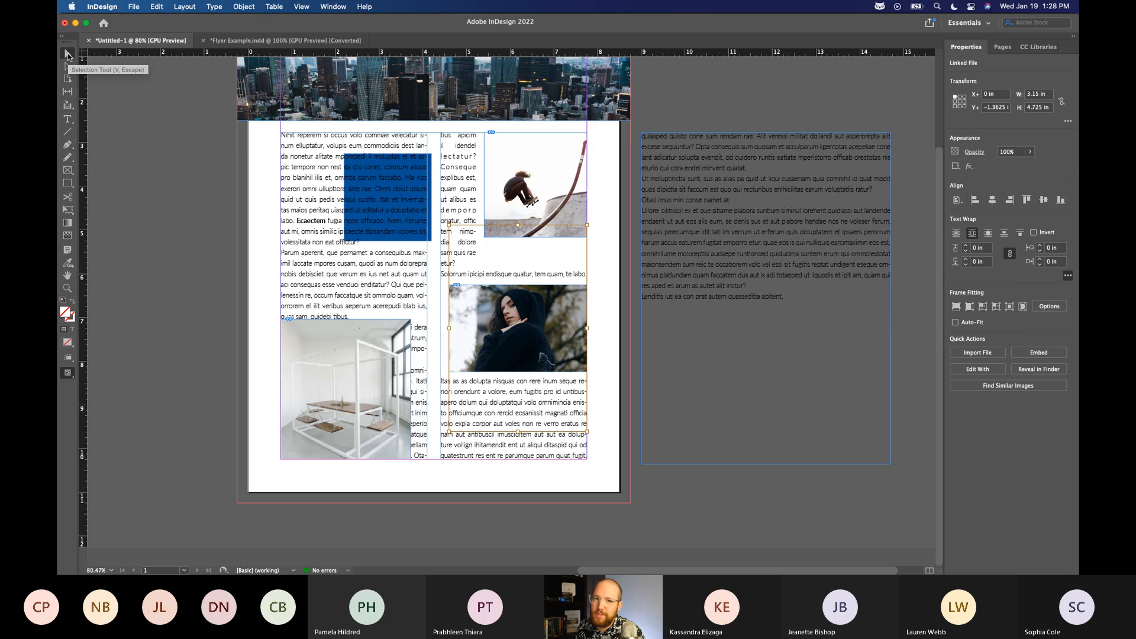
pyautogui.click(600, 189)
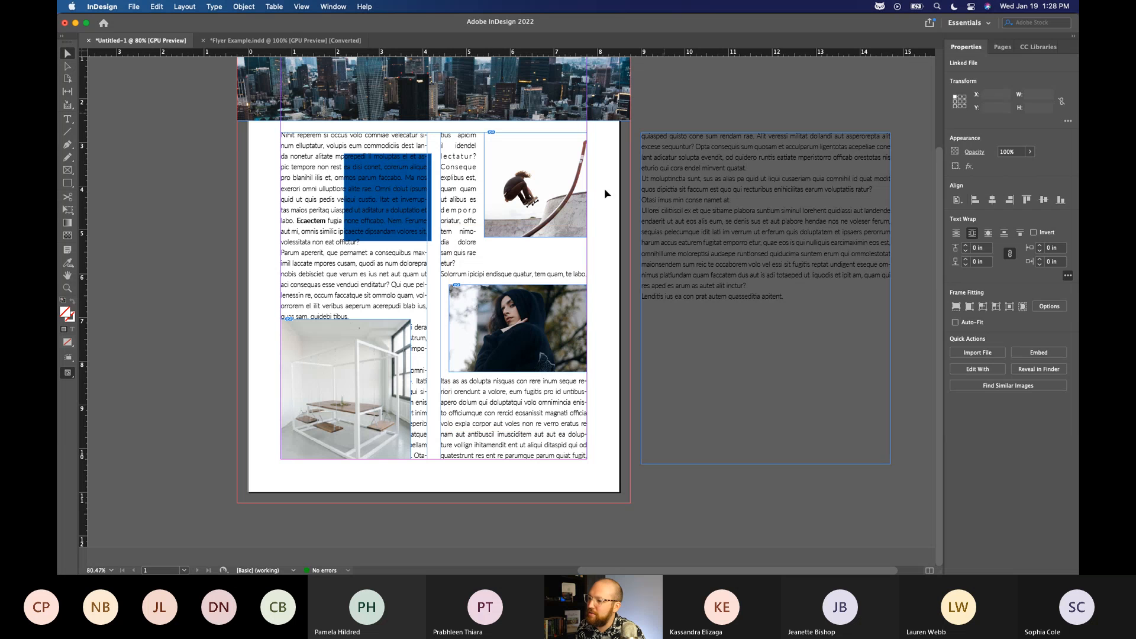
pyautogui.press('super+z')
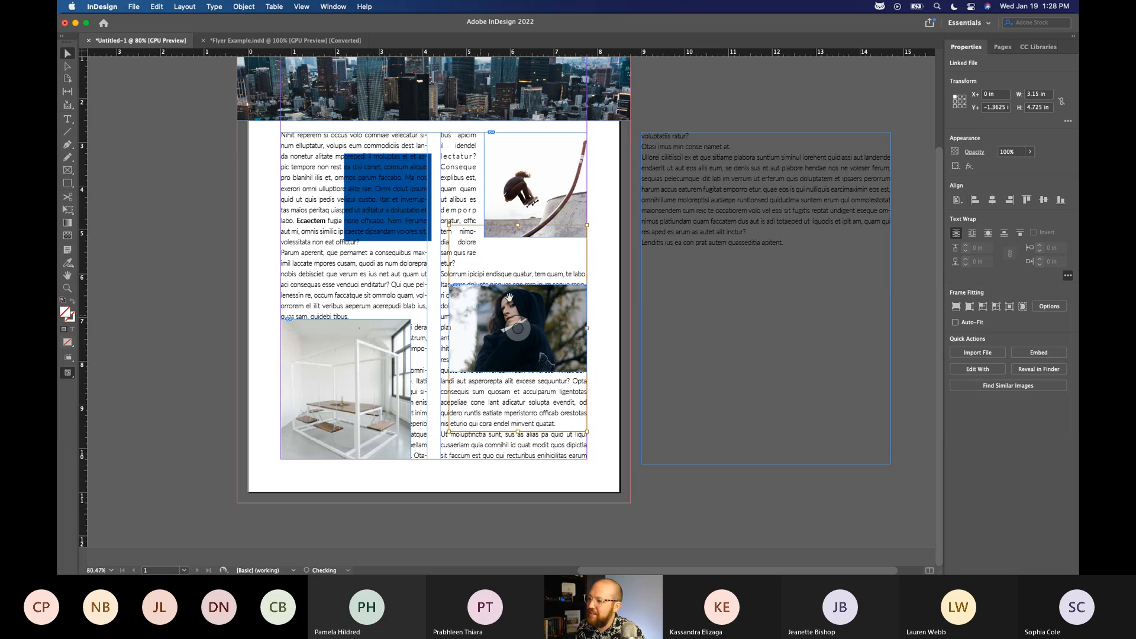
# Wrap the text around the bounding box of the hooded portrait's frame with a 0.1875 in offset on all sides.
pyautogui.click(673, 129)
pyautogui.click(502, 330)
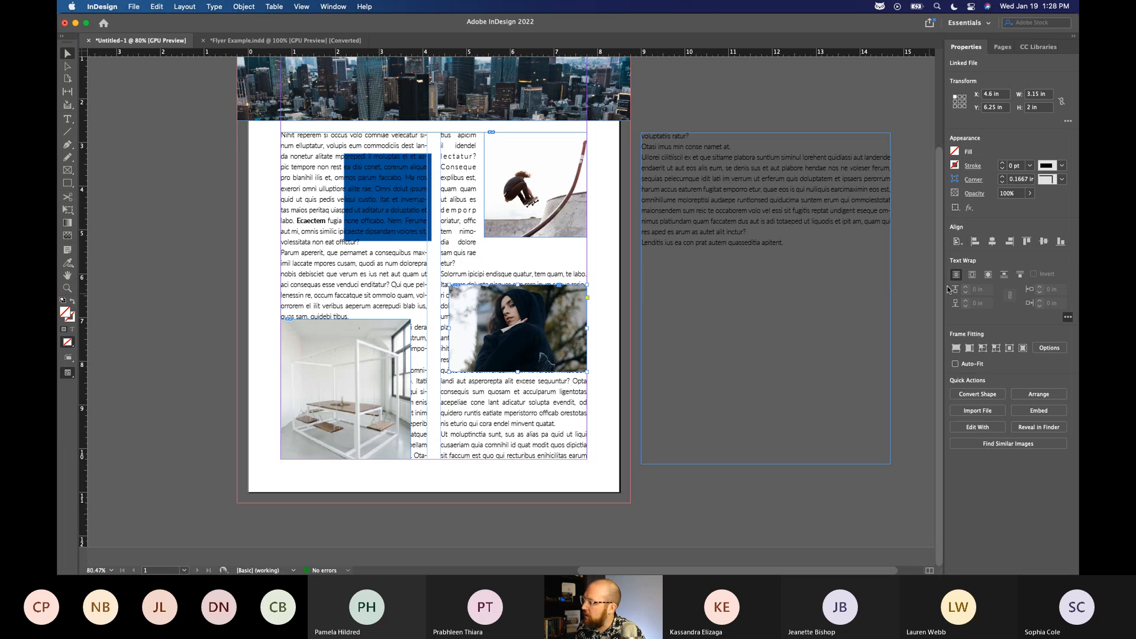
pyautogui.click(972, 275)
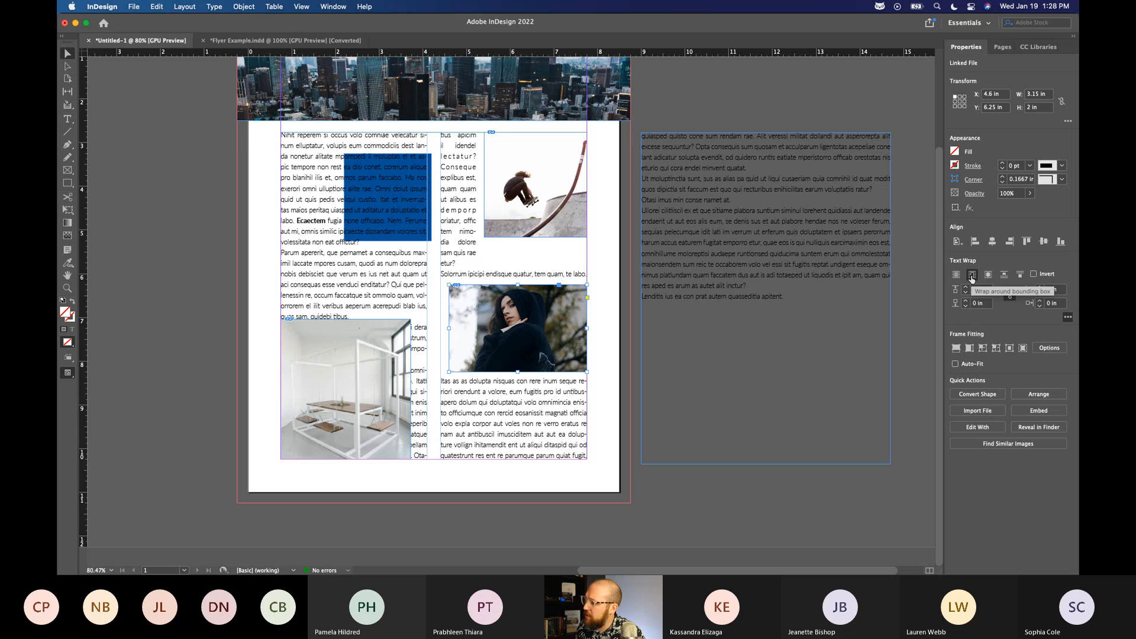
pyautogui.click(966, 287)
pyautogui.click(527, 177)
pyautogui.click(559, 320)
pyautogui.click(966, 287)
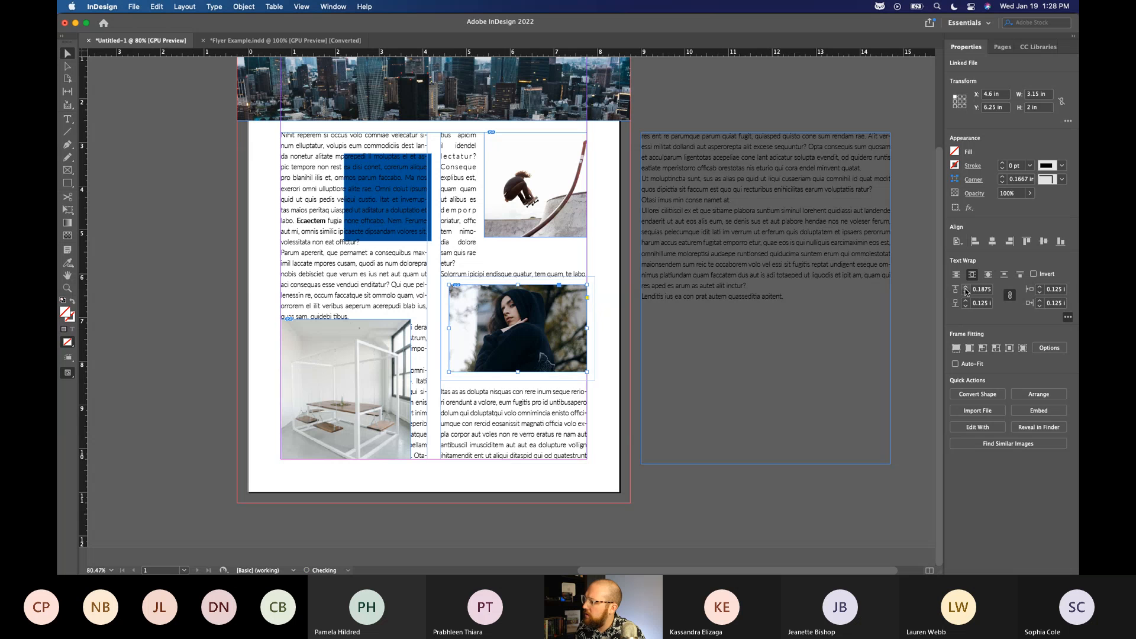
# Wrap the text around the bounding box of the white room image with a 0.1875 in offset on all sides, and deselect it.
pyautogui.click(356, 417)
pyautogui.click(972, 276)
pyautogui.click(967, 289)
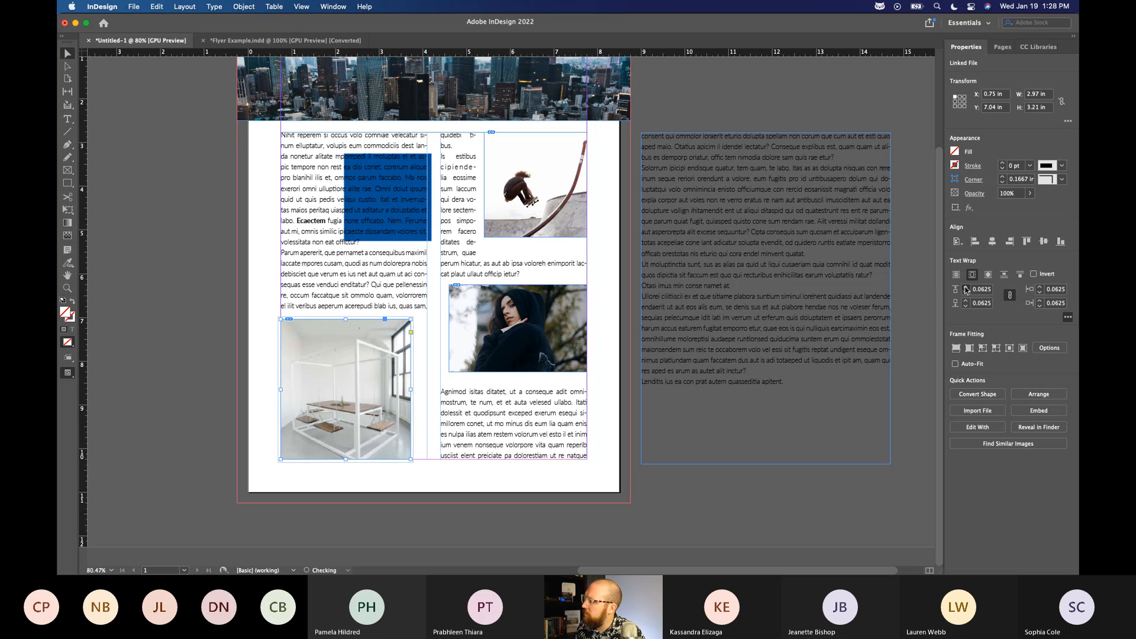
pyautogui.click(750, 102)
# Scale the white room image down to about 2.61 × 2.82 in and reposition it at about X 0.59 in, Y 7.58 in.
pyautogui.moveTo(372, 341)
pyautogui.mouseDown()
pyautogui.moveTo(352, 354)
pyautogui.moveTo(389, 338)
pyautogui.moveTo(379, 348)
pyautogui.mouseUp()
pyautogui.moveTo(334, 400); pyautogui.dragTo(343, 396)
pyautogui.click(696, 147)
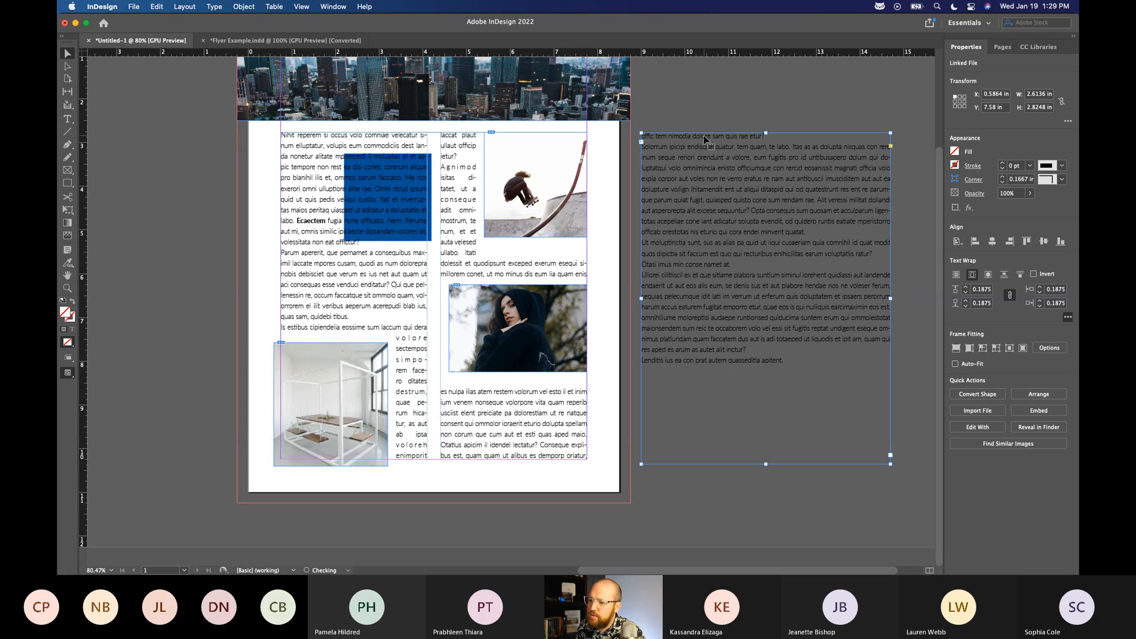
# Nudge the skateboarder image slightly to the right, move the hooded portrait slightly right and down, and deselect it.
pyautogui.moveTo(565, 216); pyautogui.dragTo(565, 219)
pyautogui.click(667, 92)
pyautogui.moveTo(554, 331); pyautogui.dragTo(556, 343)
pyautogui.click(624, 322)
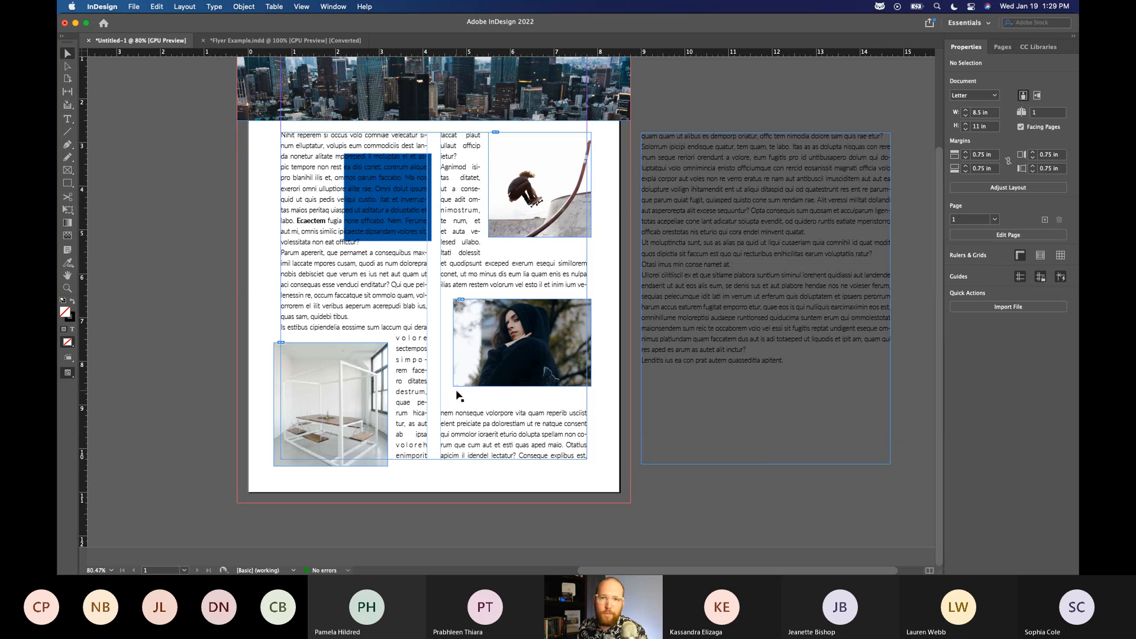
# Select the two-column threaded text frame on the page and activate the Direct Selection tool to show its anchor points.
pyautogui.click(434, 190)
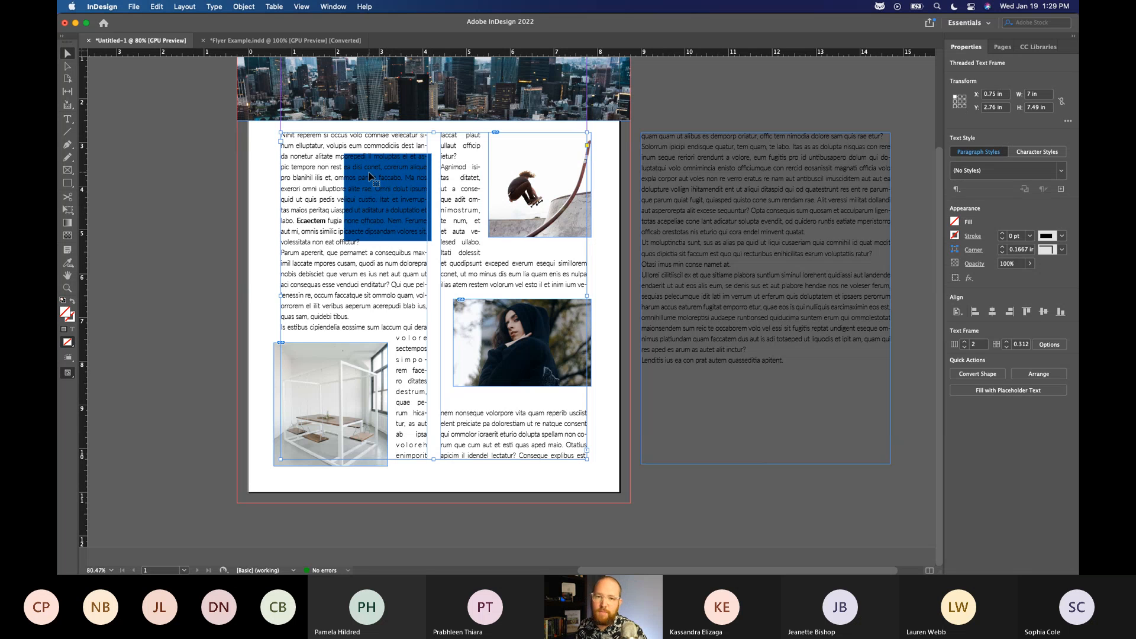
pyautogui.scroll(2, 764, 213)
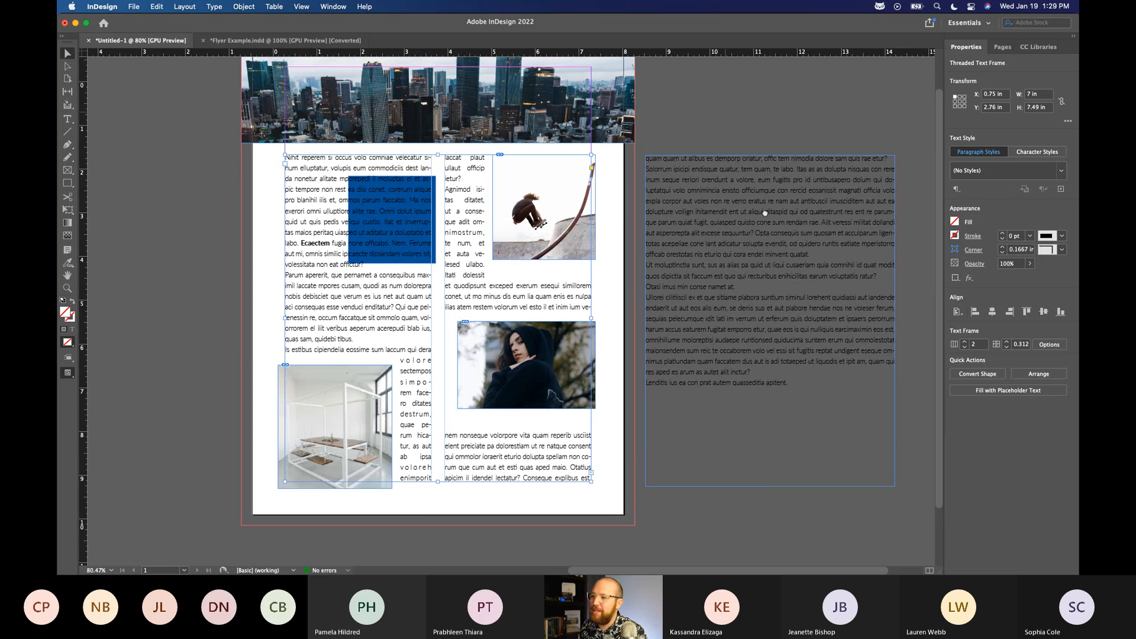
pyautogui.scroll(2, 765, 213)
pyautogui.hscroll(-2, 765, 213)
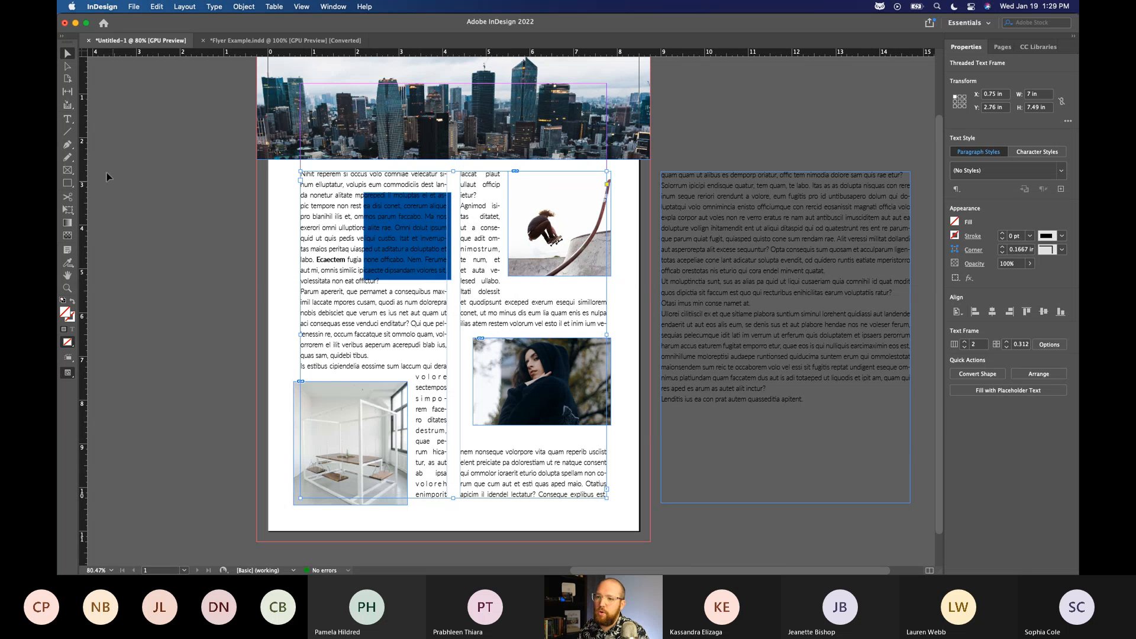
pyautogui.click(68, 69)
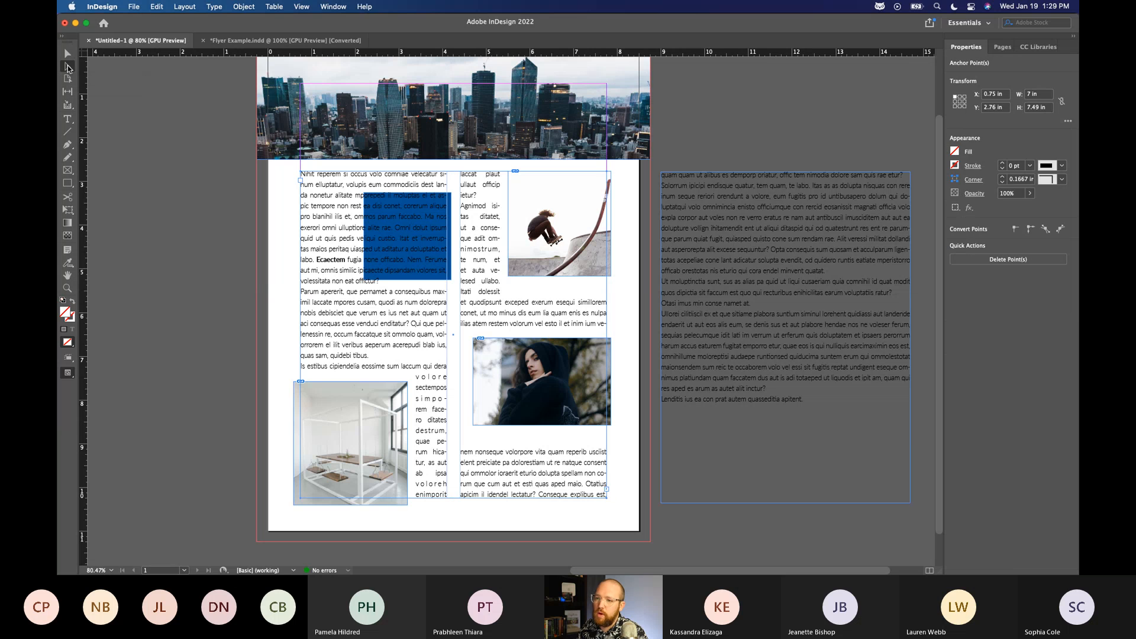
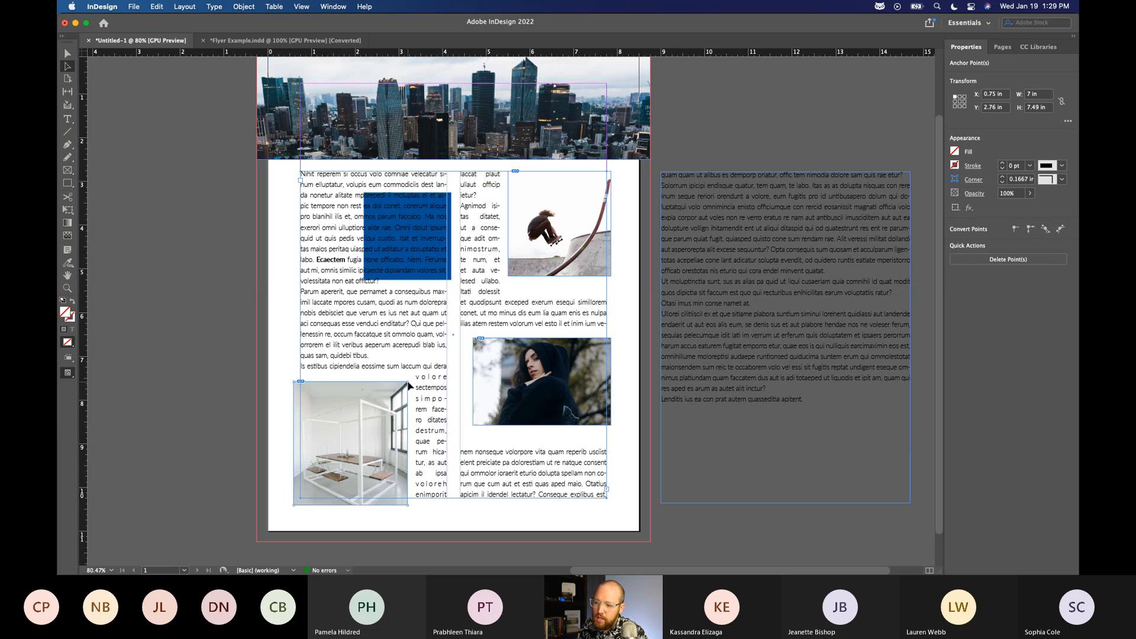
# Reshape the white room image frame into a slanted four-sided shape by moving its corner points individually.
pyautogui.click(408, 387)
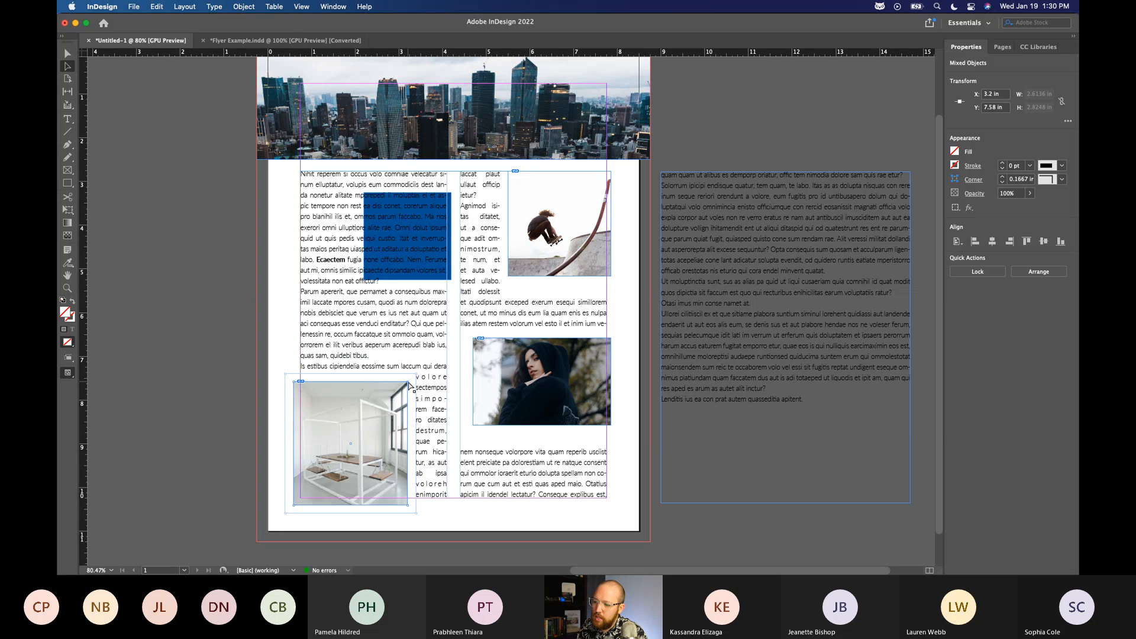
pyautogui.moveTo(410, 386); pyautogui.dragTo(380, 392)
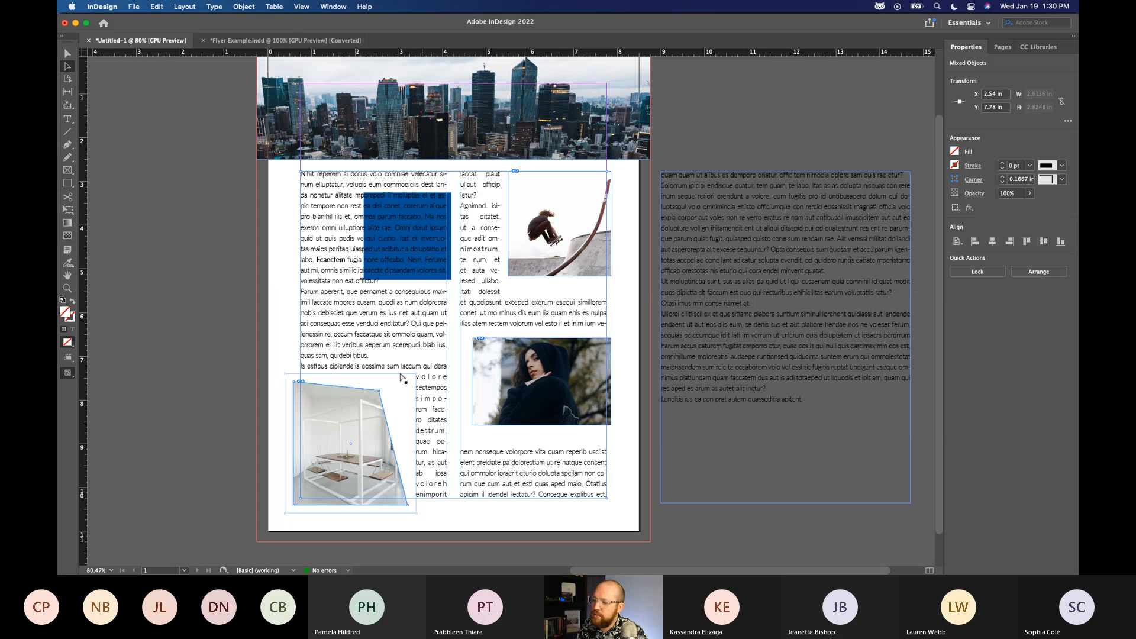
pyautogui.moveTo(379, 391); pyautogui.dragTo(377, 386)
pyautogui.moveTo(408, 505); pyautogui.dragTo(398, 487)
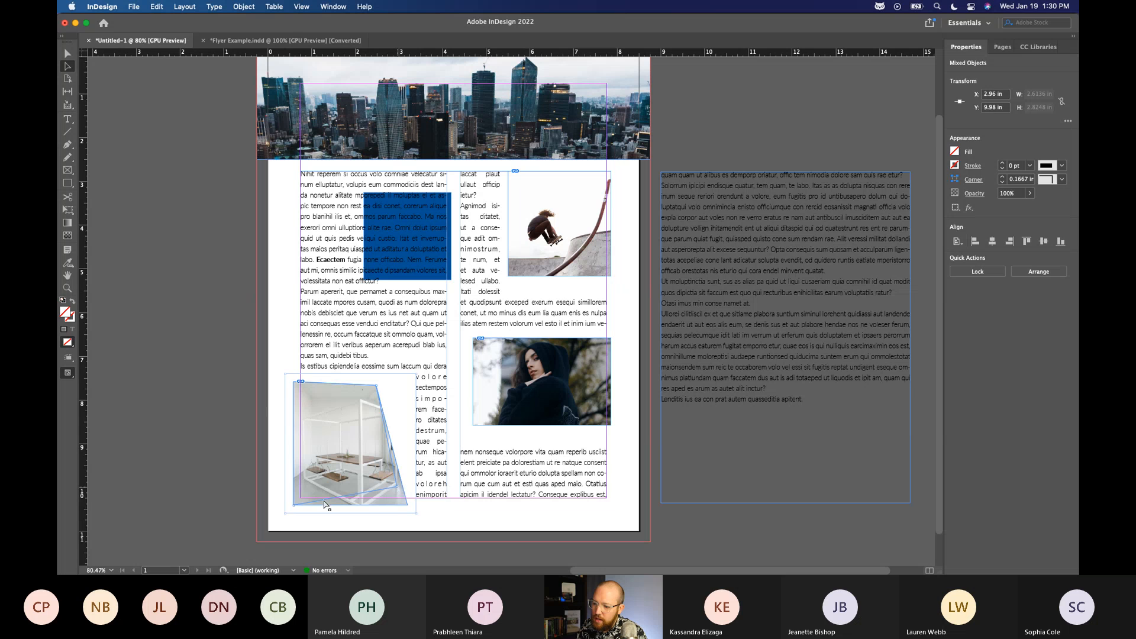
pyautogui.moveTo(294, 506); pyautogui.dragTo(306, 508)
pyautogui.moveTo(294, 382); pyautogui.dragTo(292, 376)
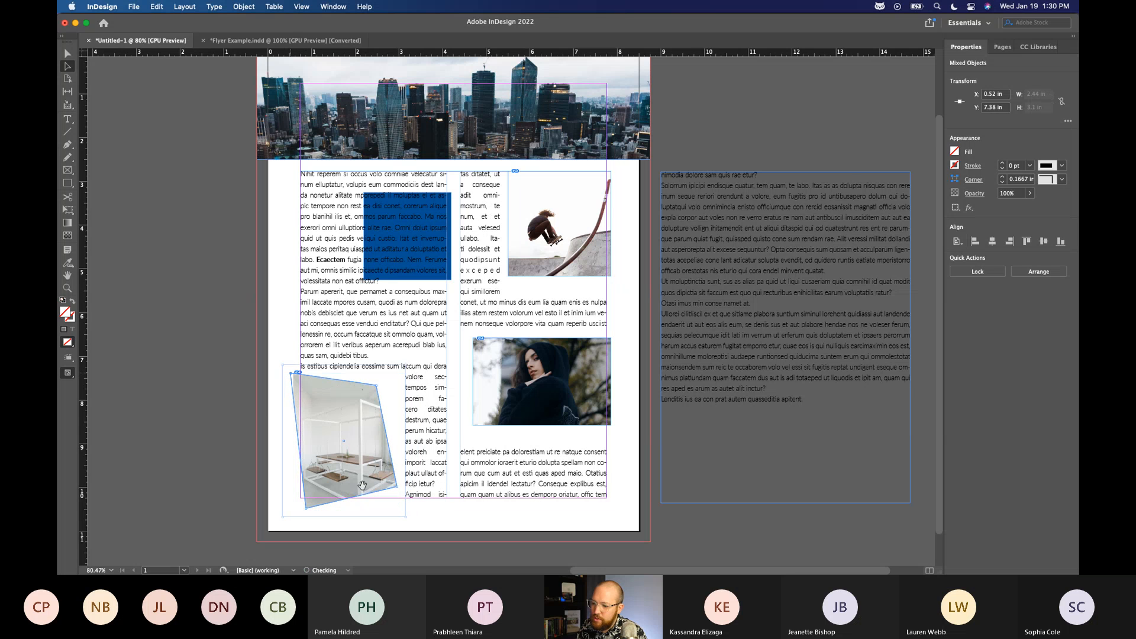
pyautogui.moveTo(398, 490)
pyautogui.mouseDown()
pyautogui.moveTo(412, 512)
pyautogui.moveTo(408, 499)
pyautogui.mouseUp()
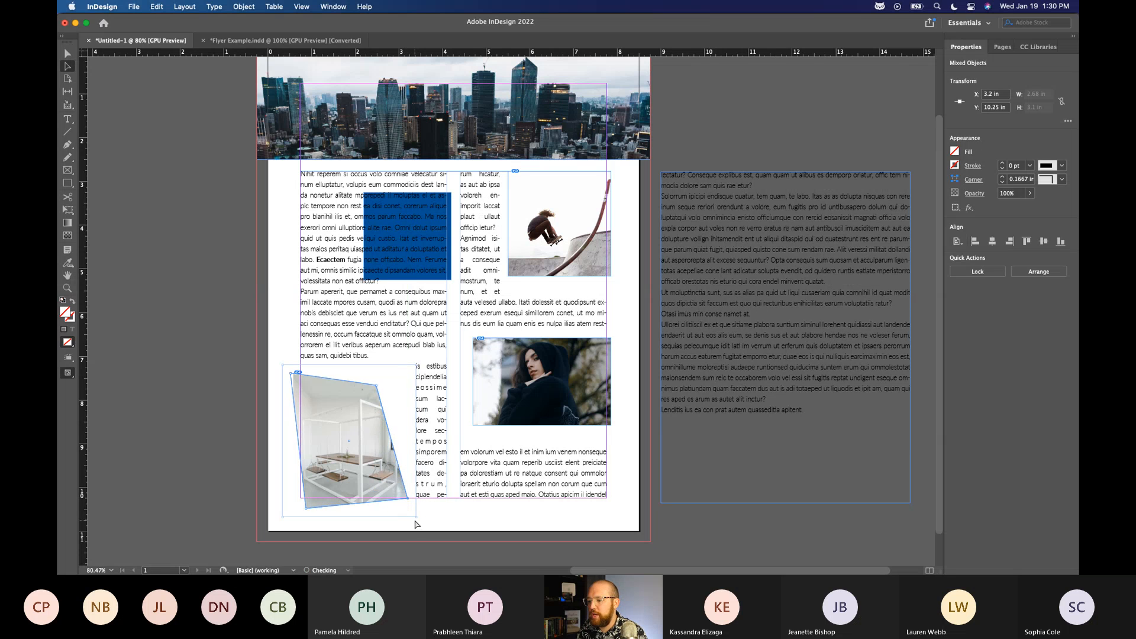
pyautogui.moveTo(376, 386); pyautogui.dragTo(374, 390)
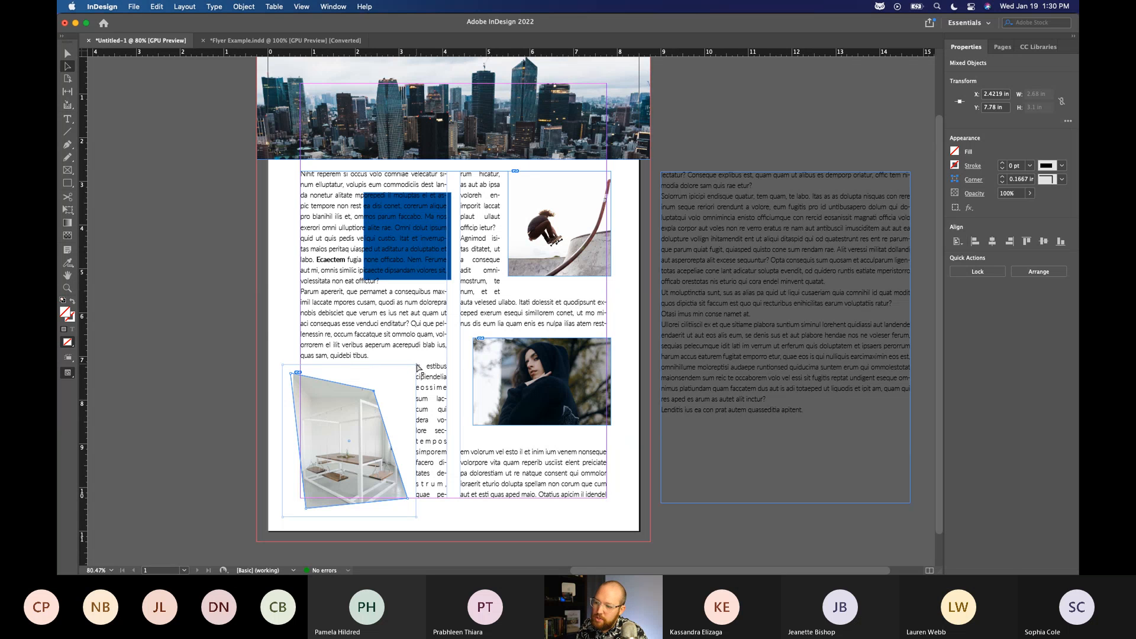
# Move the right-hand points of the white room image's text wrap boundary inward so it follows the frame's slanted edge.
pyautogui.moveTo(418, 368); pyautogui.dragTo(383, 389)
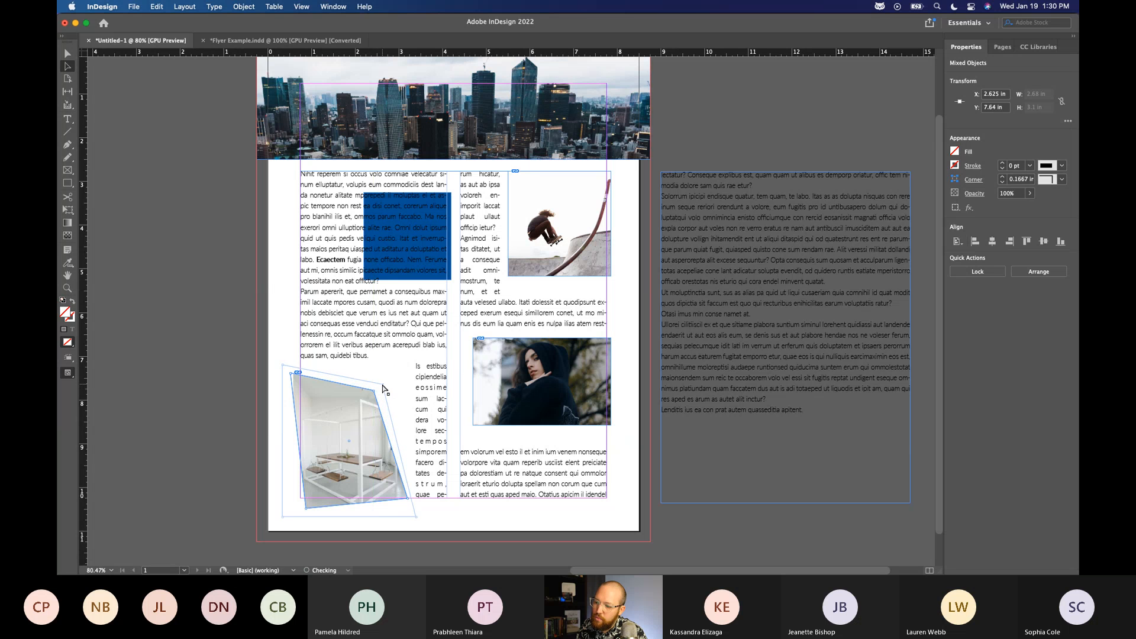
pyautogui.moveTo(417, 519); pyautogui.dragTo(416, 503)
pyautogui.moveTo(384, 384); pyautogui.dragTo(380, 385)
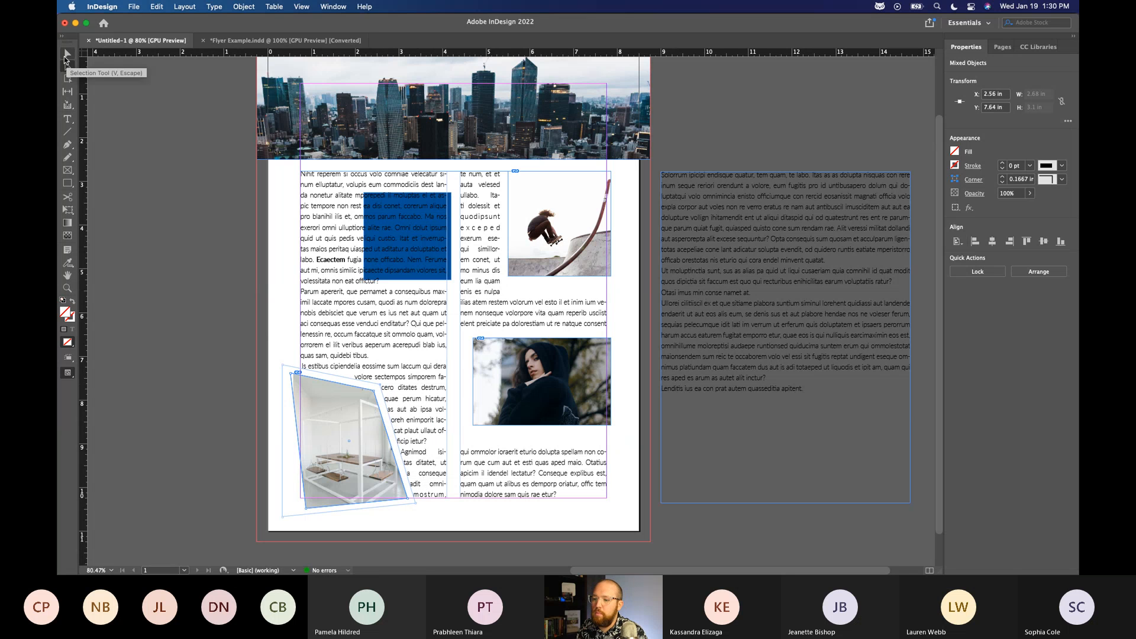
# Set the threaded text frame on the page to 1 column and deselect it.
pyautogui.click(66, 56)
pyautogui.click(354, 178)
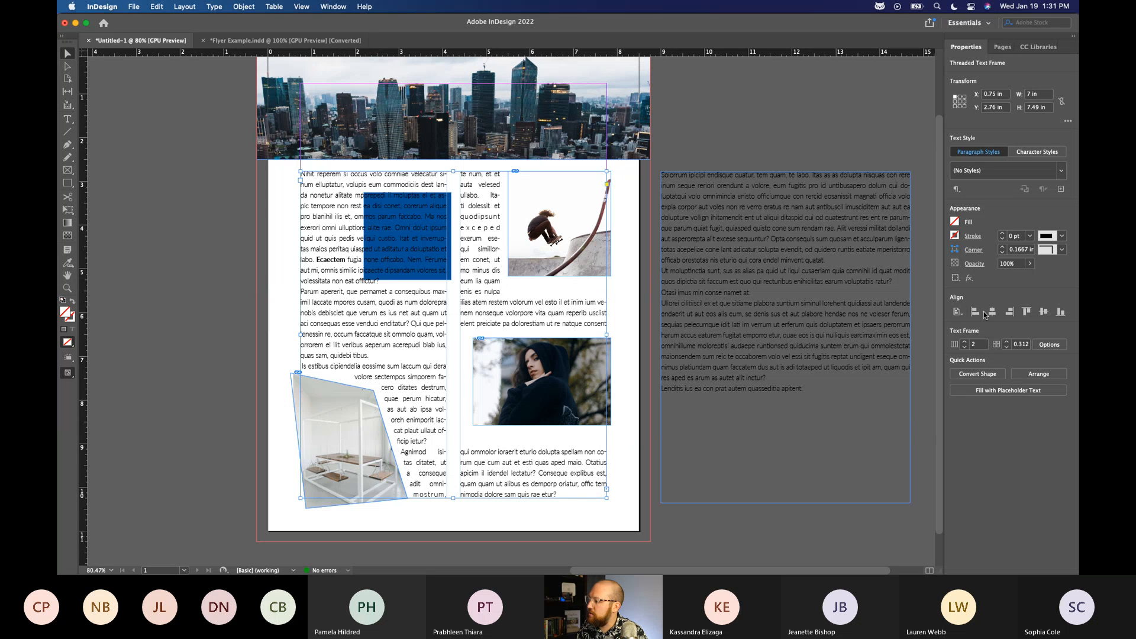
pyautogui.click(965, 348)
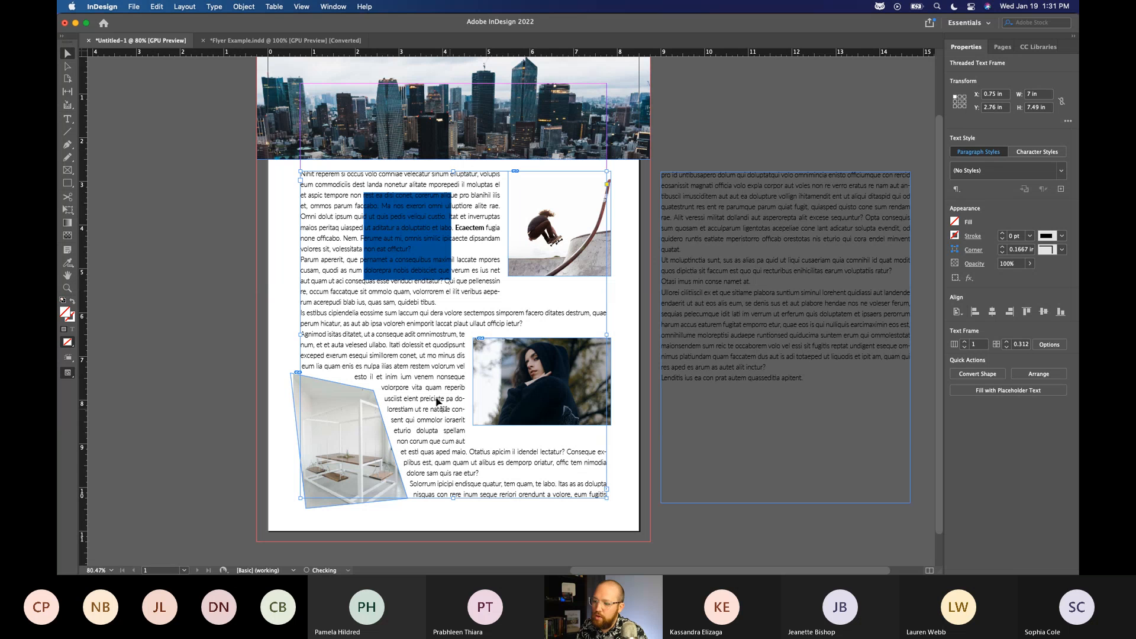
pyautogui.click(168, 296)
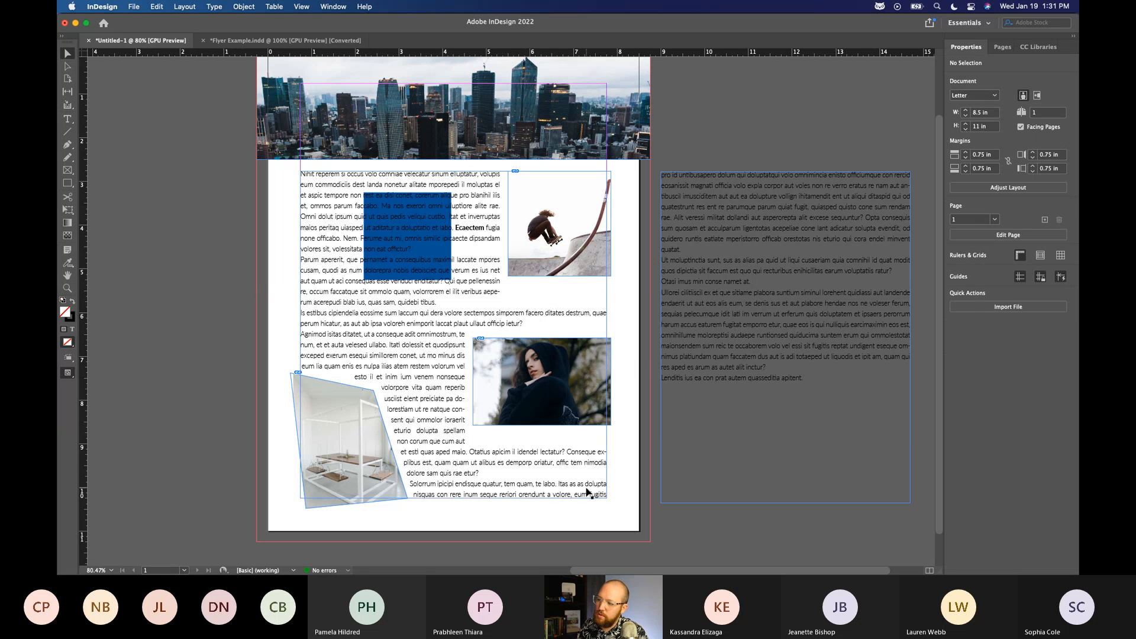
# Move the skateboarder image to about X 5.40 in, Y 2.76 in, consulting the Flyer Example document for comparison.
pyautogui.click(593, 254)
pyautogui.moveTo(593, 254); pyautogui.dragTo(592, 247)
pyautogui.click(284, 41)
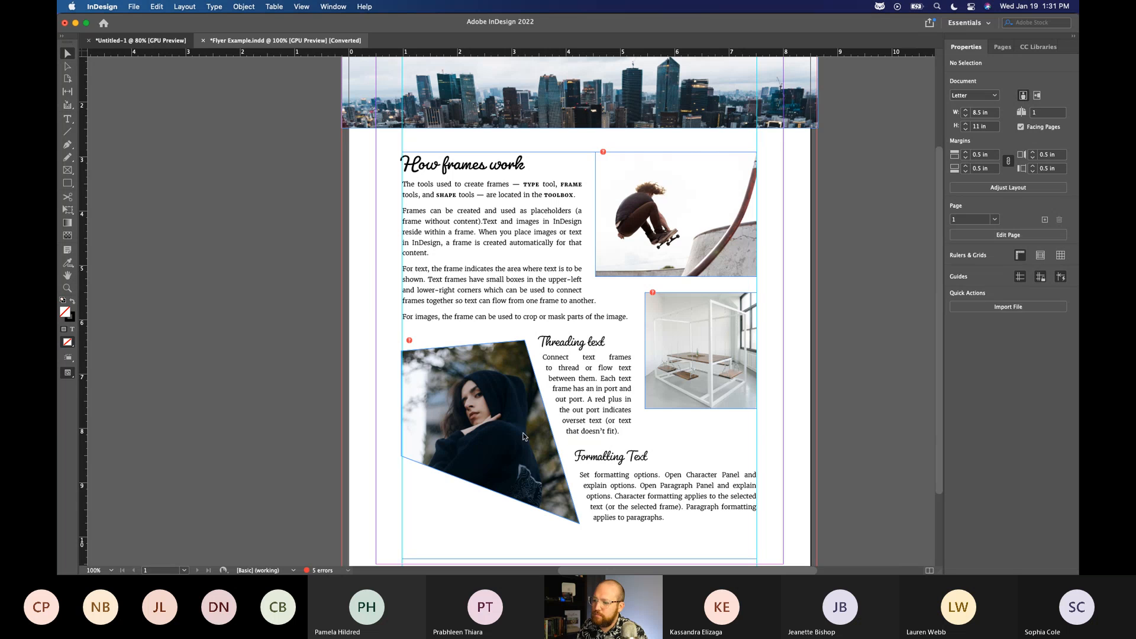
pyautogui.click(142, 40)
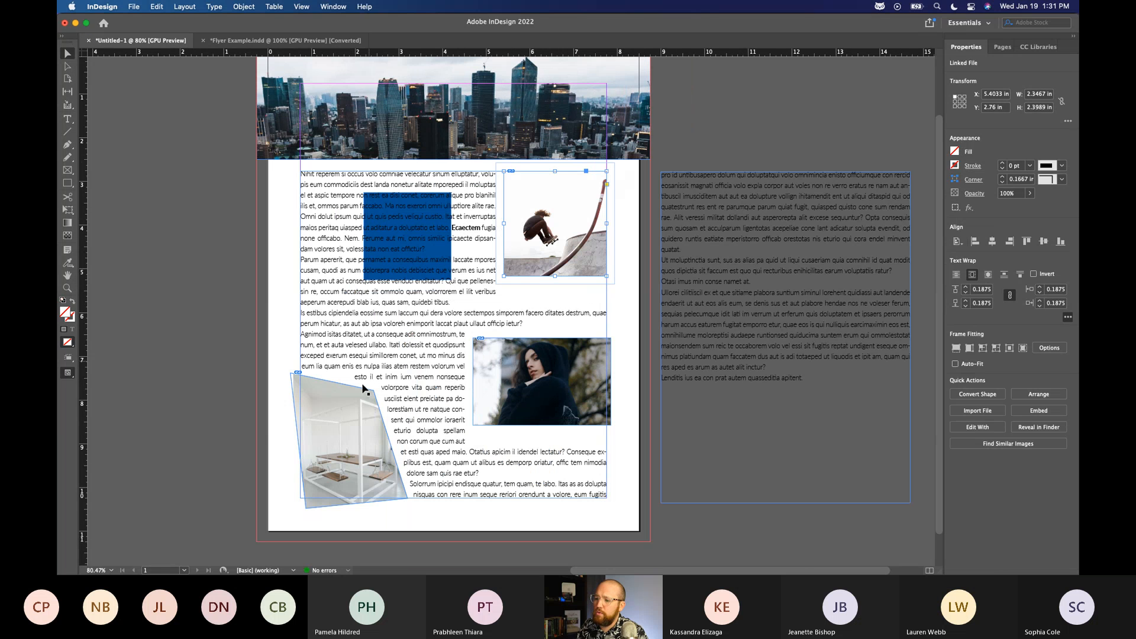
# Show the white room frame's anchor points and push the two right-hand points of its text wrap boundary outward.
pyautogui.click(67, 66)
pyautogui.click(370, 390)
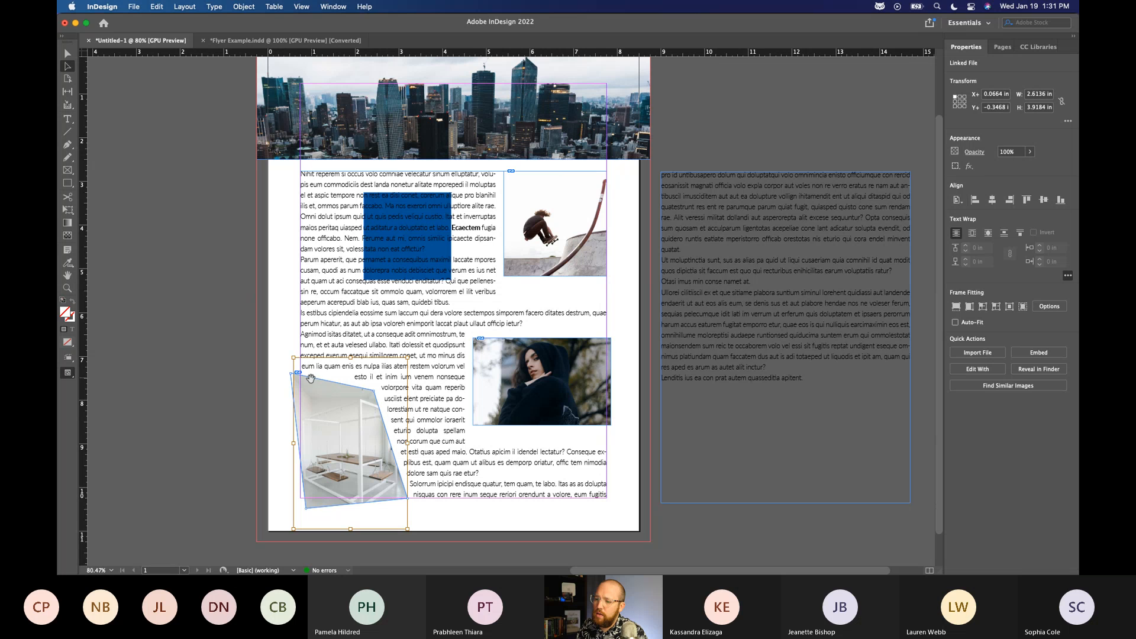
pyautogui.click(289, 391)
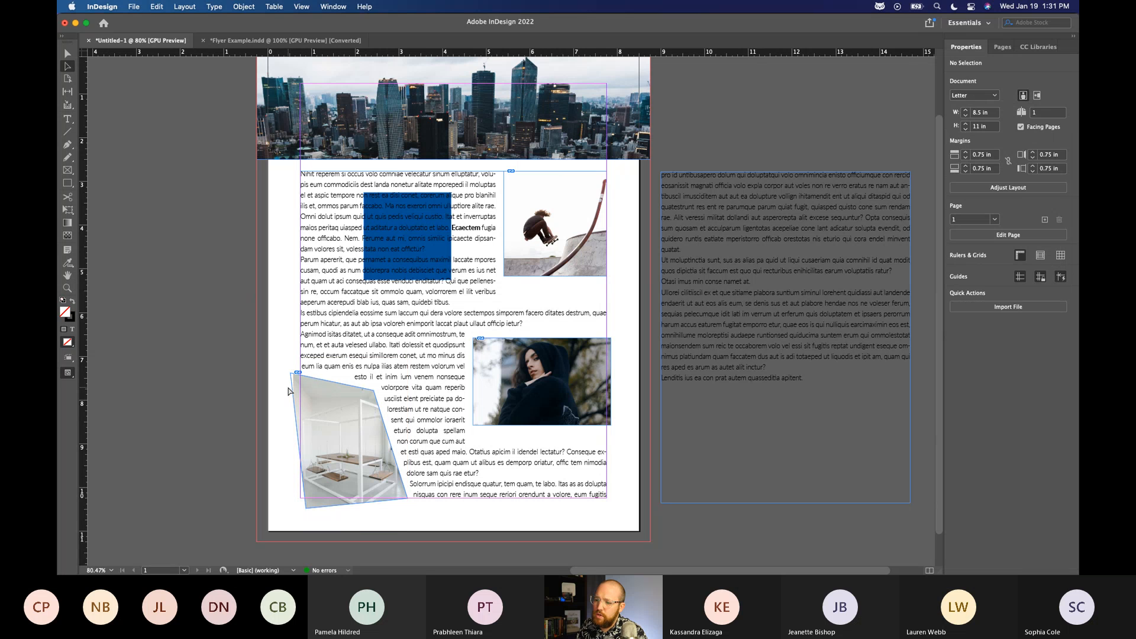
pyautogui.click(293, 391)
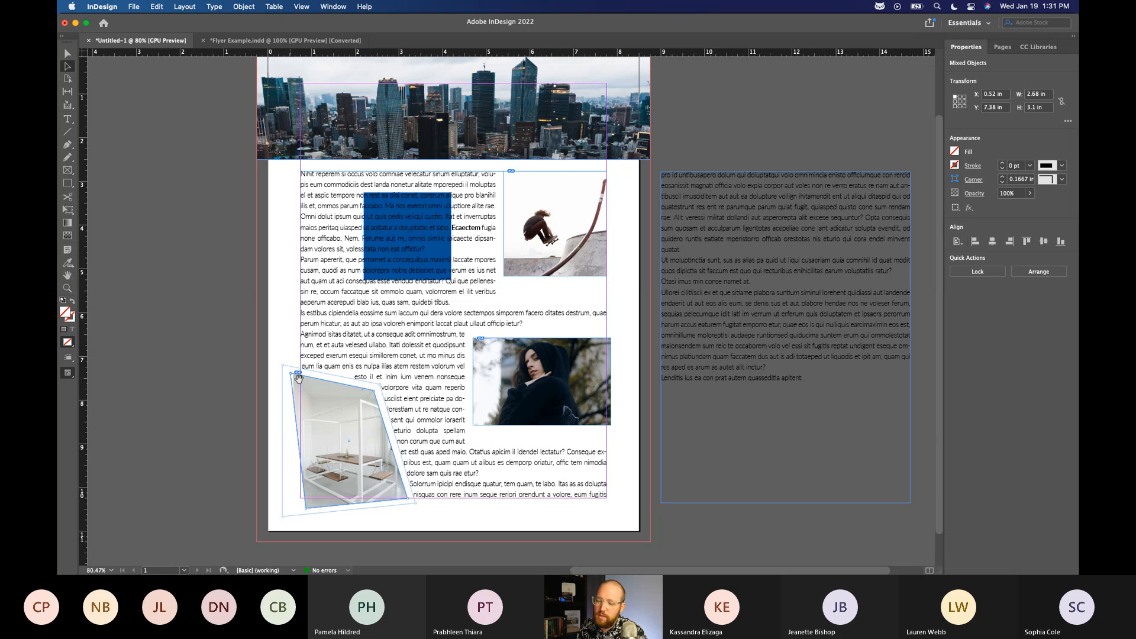
pyautogui.moveTo(380, 385); pyautogui.dragTo(384, 377)
pyautogui.moveTo(418, 506); pyautogui.dragTo(427, 504)
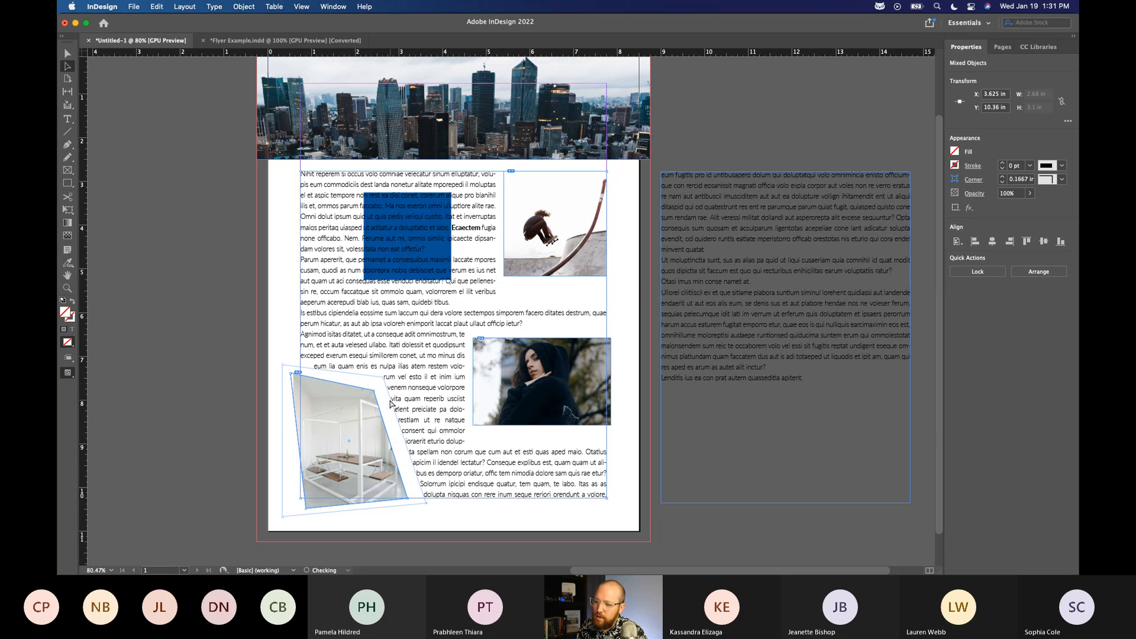
# Move the white room frame's top-left corner up to the left margin at about Y 6.58 in and its lower corners onto the bottom margin.
pyautogui.moveTo(294, 374); pyautogui.dragTo(299, 342)
pyautogui.moveTo(307, 509); pyautogui.dragTo(301, 499)
pyautogui.moveTo(408, 503); pyautogui.dragTo(412, 498)
# Adjust the upper points of the white room image's text wrap boundary to run parallel to the slanted top edge, and deselect it.
pyautogui.moveTo(384, 378); pyautogui.dragTo(387, 374)
pyautogui.moveTo(283, 366); pyautogui.dragTo(301, 321)
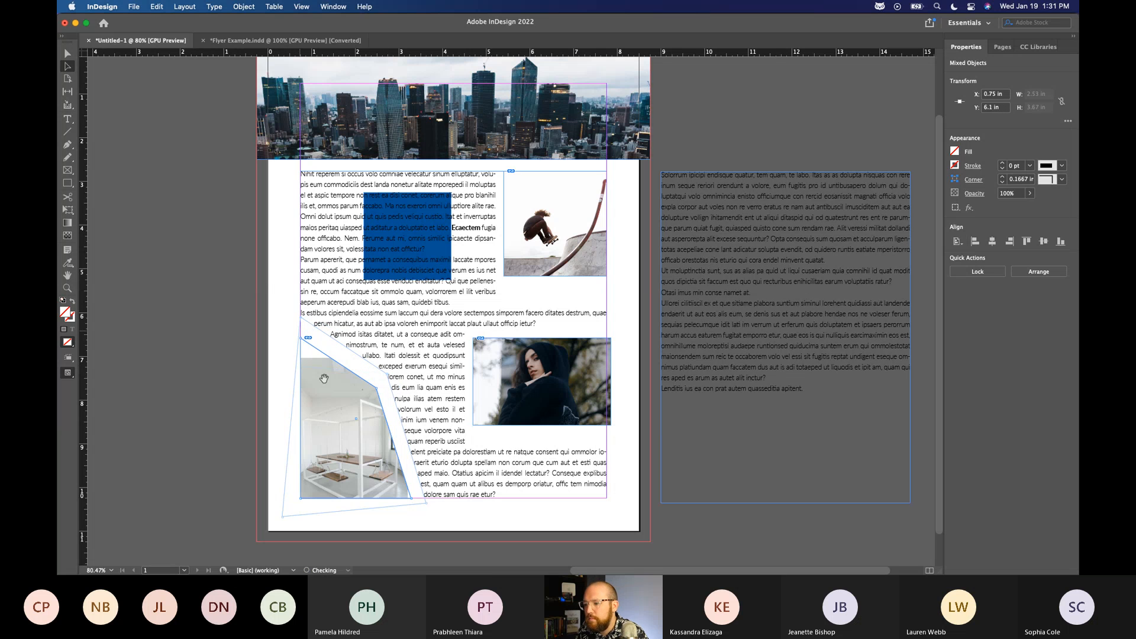
pyautogui.moveTo(301, 319); pyautogui.dragTo(302, 322)
pyautogui.moveTo(387, 374); pyautogui.dragTo(389, 384)
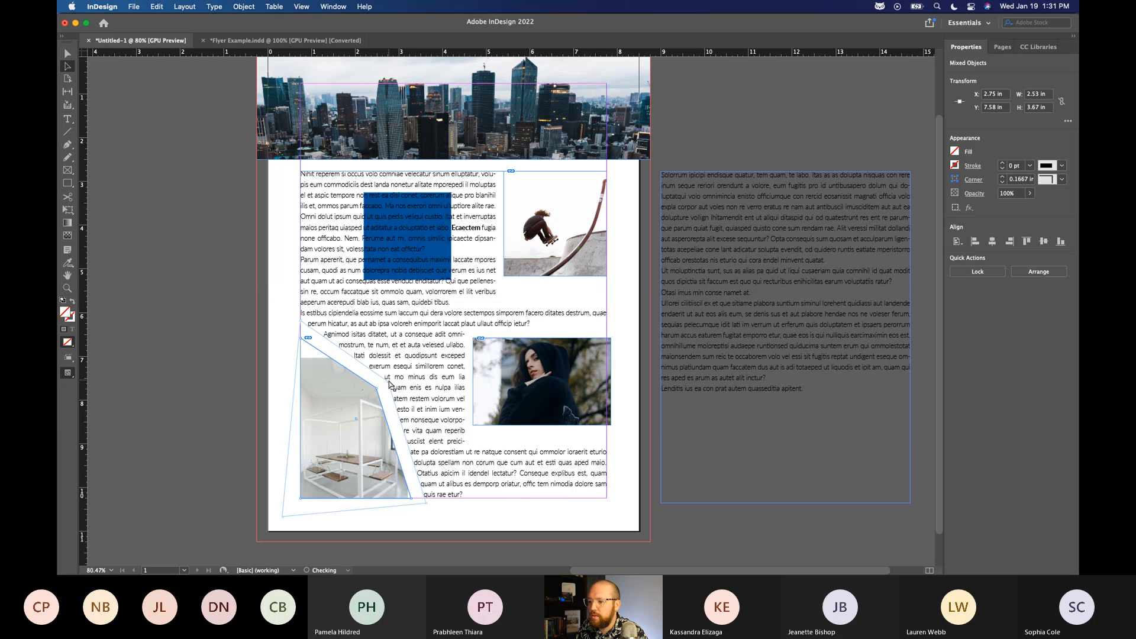
pyautogui.click(65, 53)
pyautogui.click(198, 249)
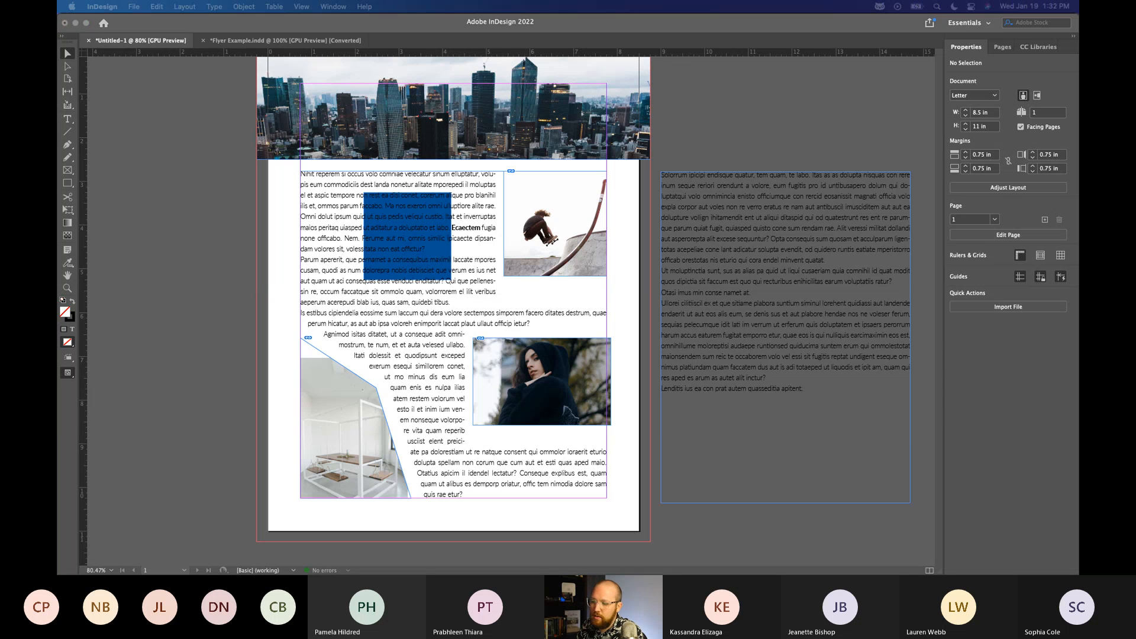
# Examine the bounding-box text wrap setting of the hooded portrait and deselect it.
pyautogui.click(569, 359)
pyautogui.click(564, 359)
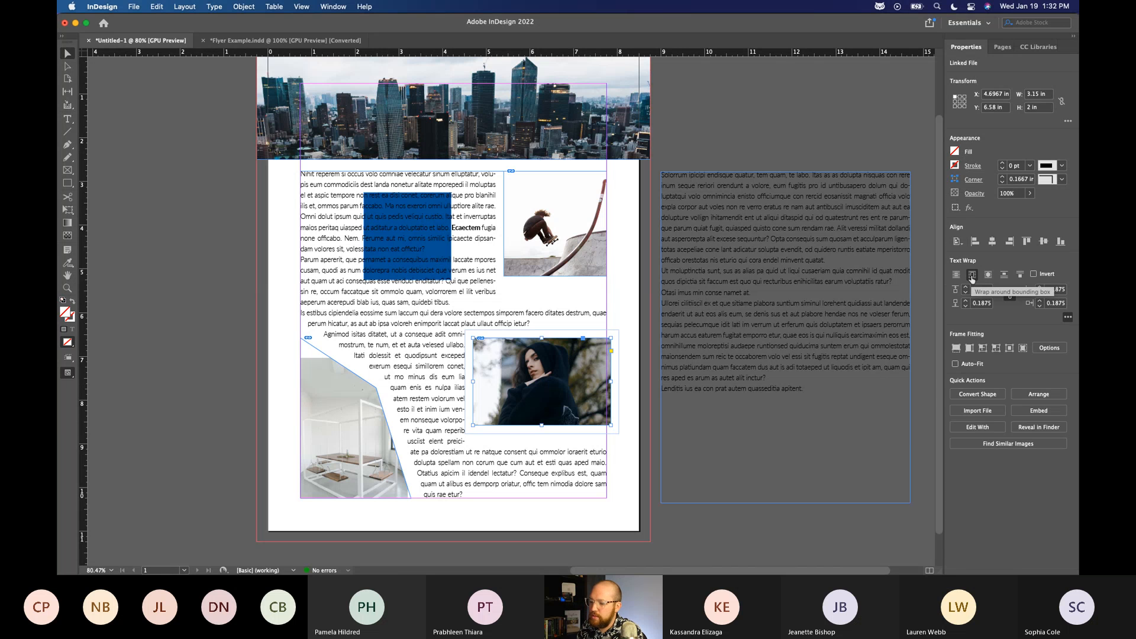
pyautogui.click(208, 322)
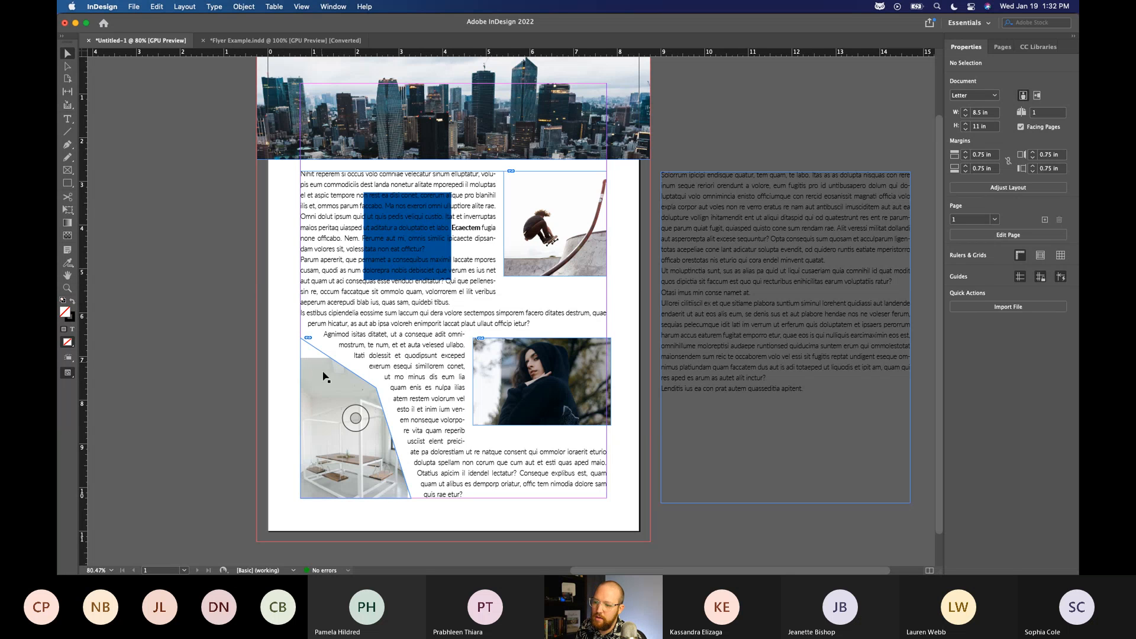
# Scale the white room picture to about 2.97 × 4.46 in and reposition it to fill its frame, leaving the frame unchanged.
pyautogui.click(297, 383)
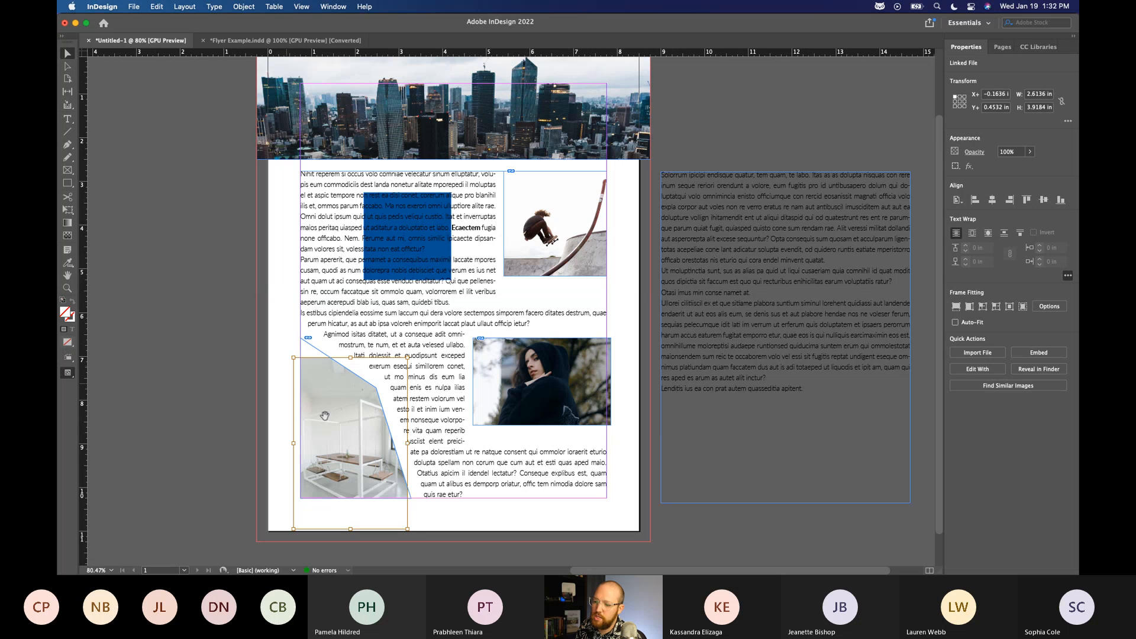
pyautogui.moveTo(340, 426); pyautogui.dragTo(341, 404)
pyautogui.moveTo(408, 507); pyautogui.dragTo(418, 522)
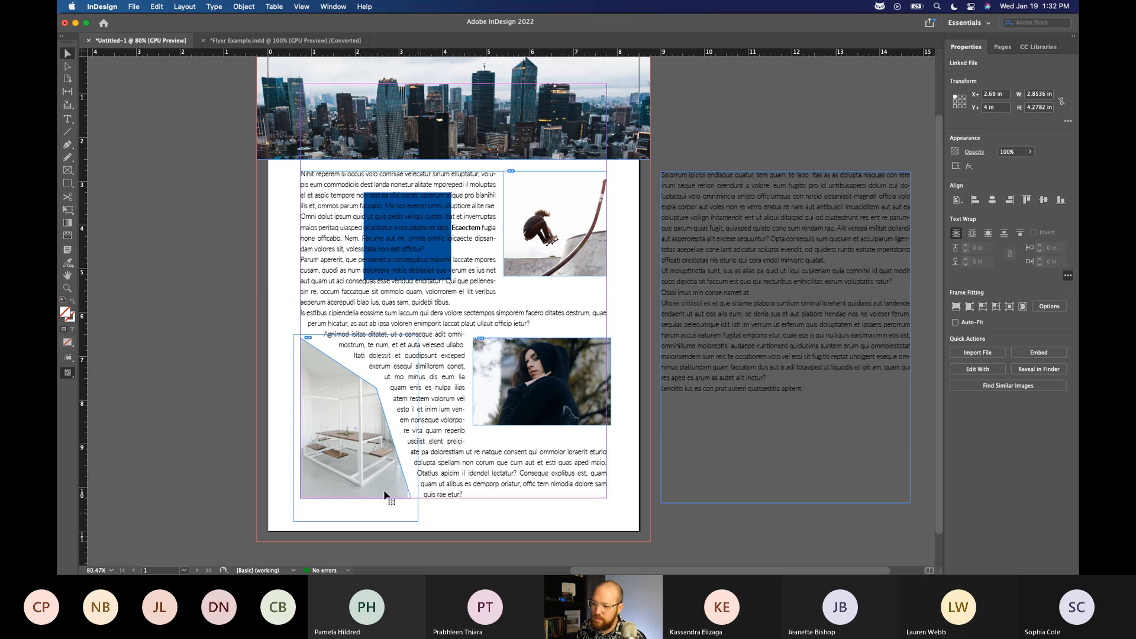
pyautogui.moveTo(369, 456); pyautogui.dragTo(359, 460)
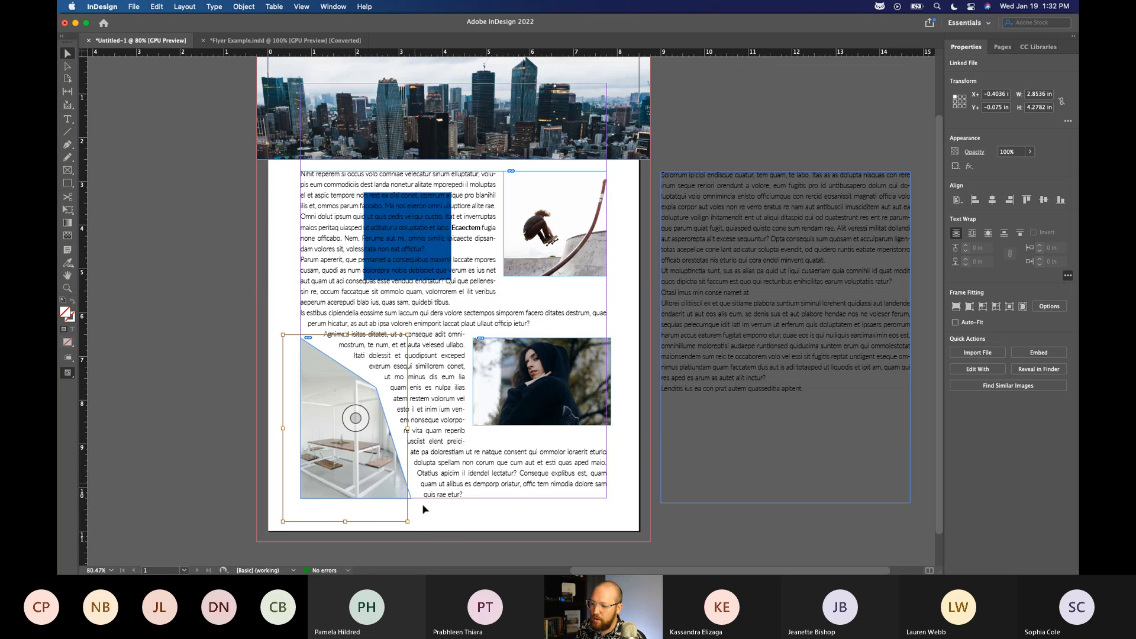
pyautogui.moveTo(408, 521); pyautogui.dragTo(413, 529)
pyautogui.moveTo(379, 489); pyautogui.dragTo(385, 487)
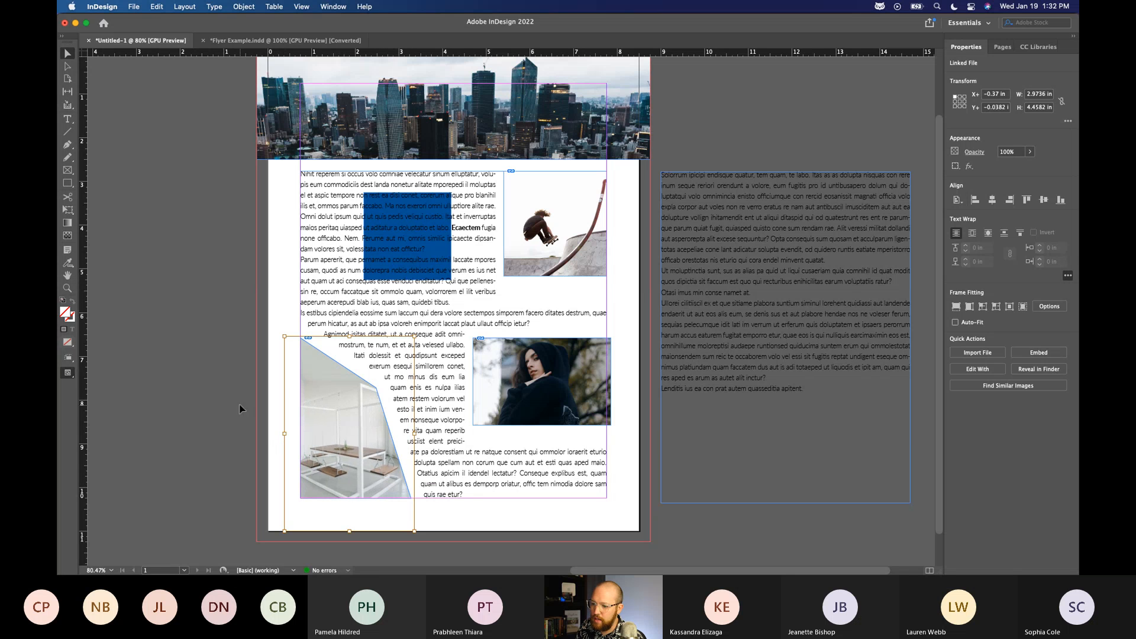
pyautogui.click(218, 385)
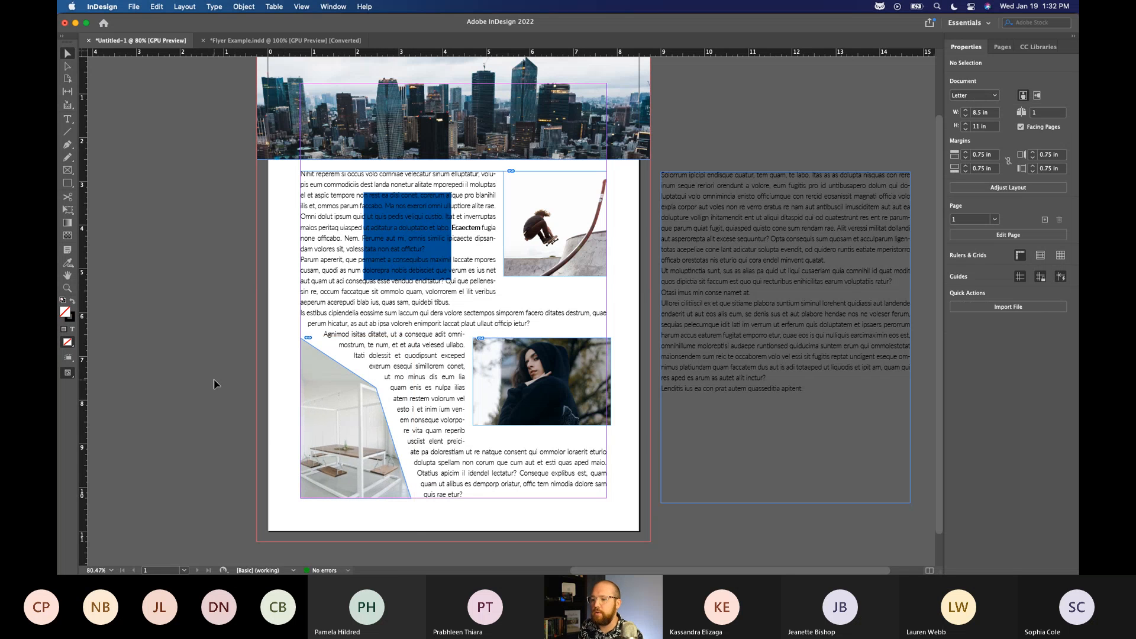
pyautogui.click(343, 478)
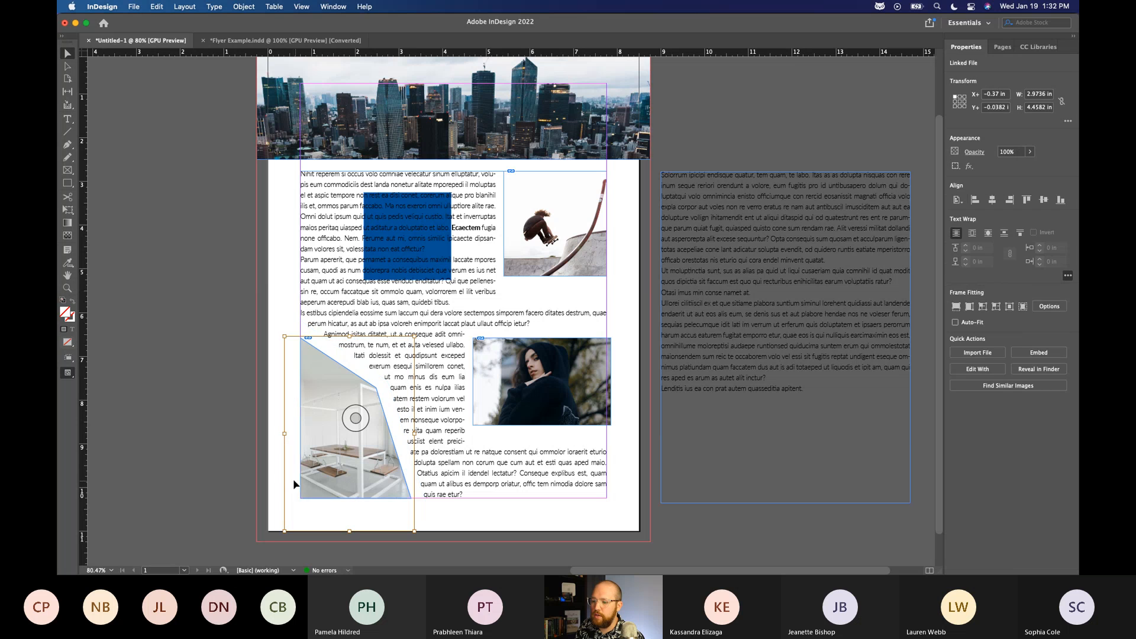
pyautogui.scroll(-1, 279, 472)
pyautogui.click(302, 493)
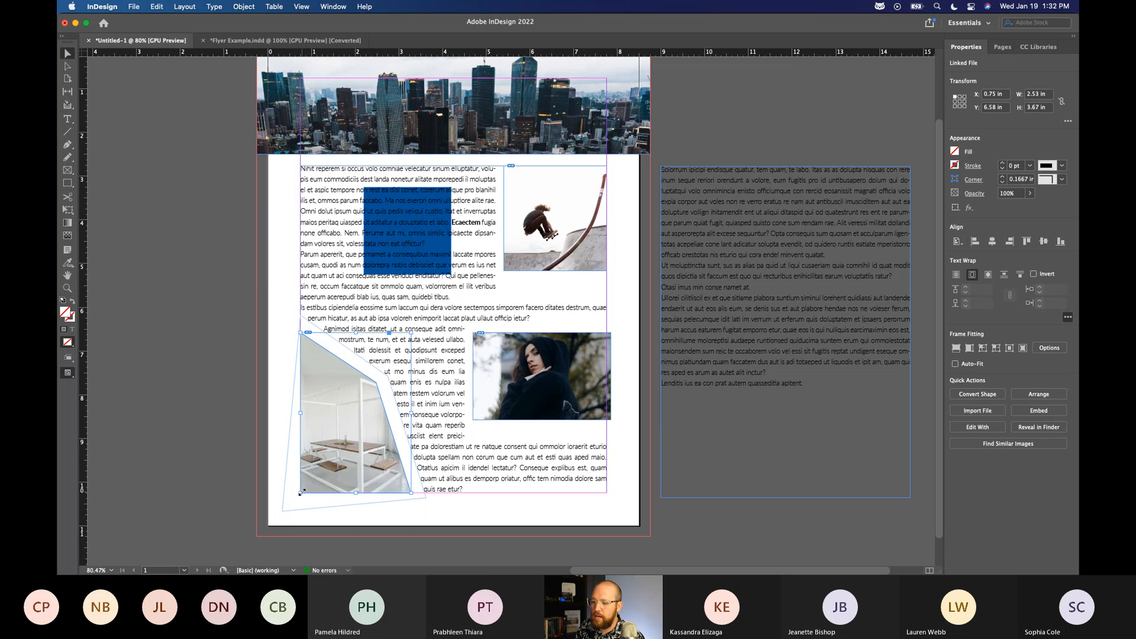
pyautogui.doubleClick(322, 488)
pyautogui.click(157, 237)
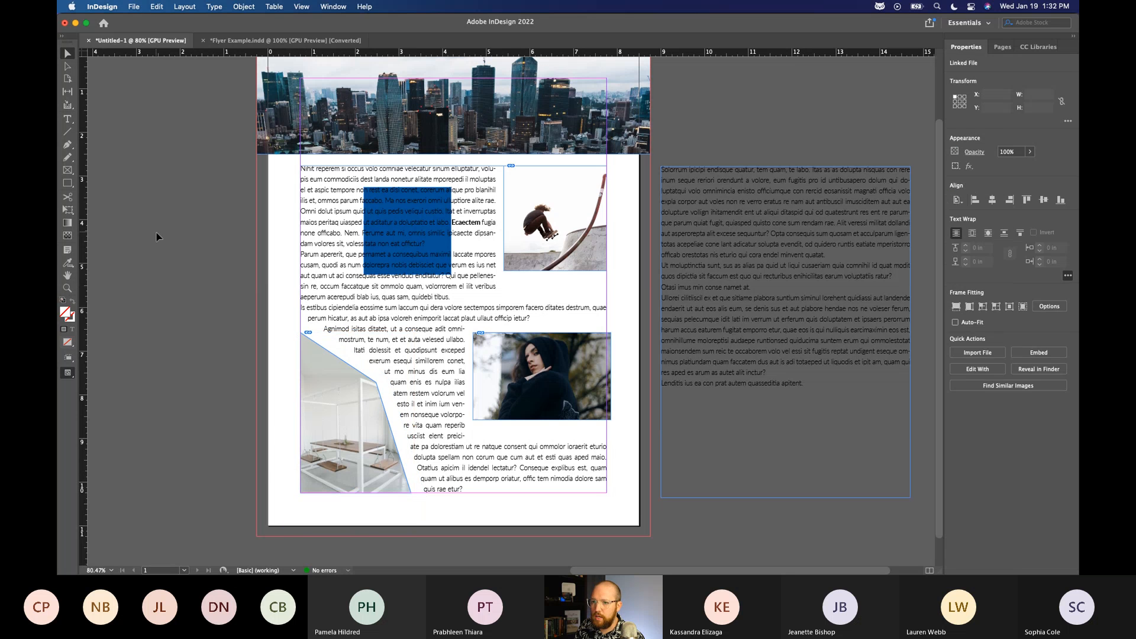
# Extend the white room frame's lower corners to the page's bottom edge at about X 0 and 3.54 in, and its top-left corner to the left page edge.
pyautogui.press('a')
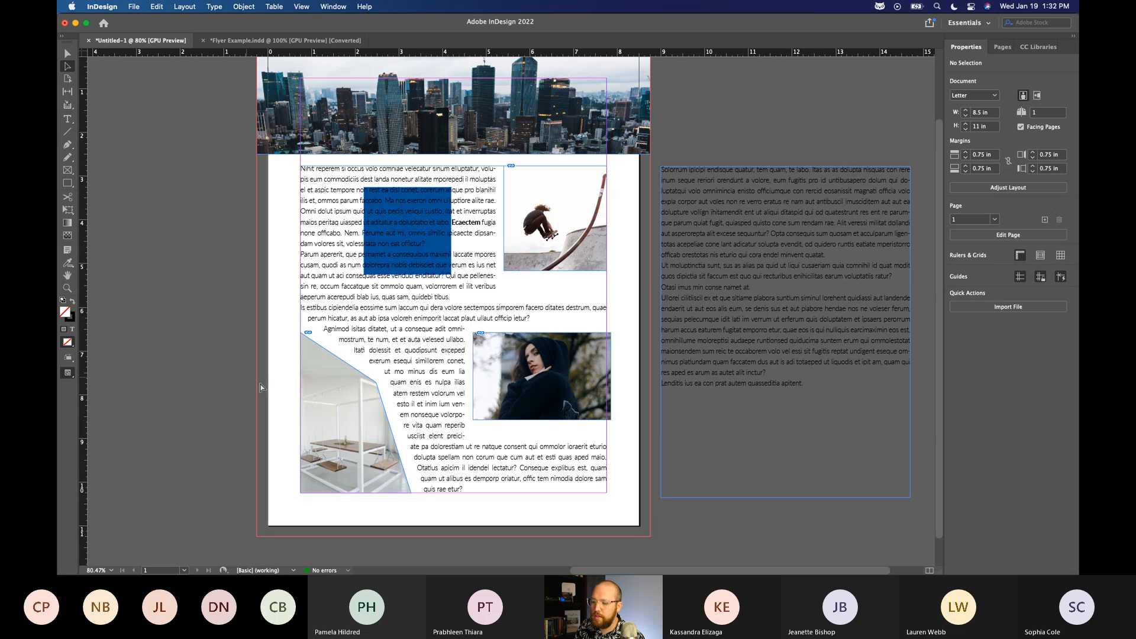
pyautogui.click(301, 420)
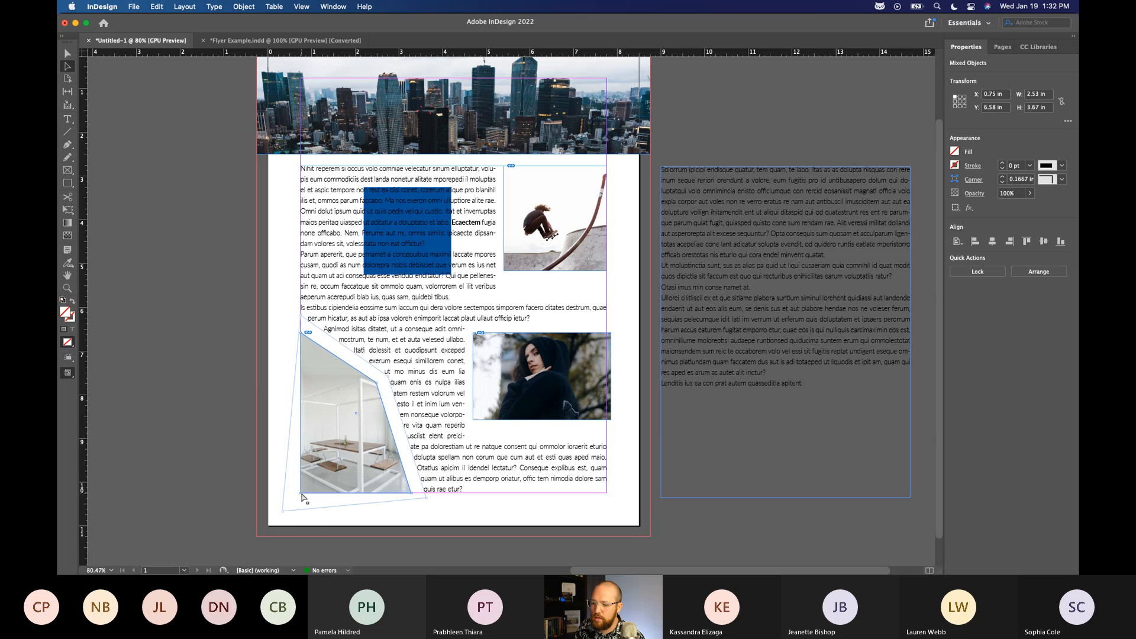
pyautogui.moveTo(302, 494); pyautogui.dragTo(269, 526)
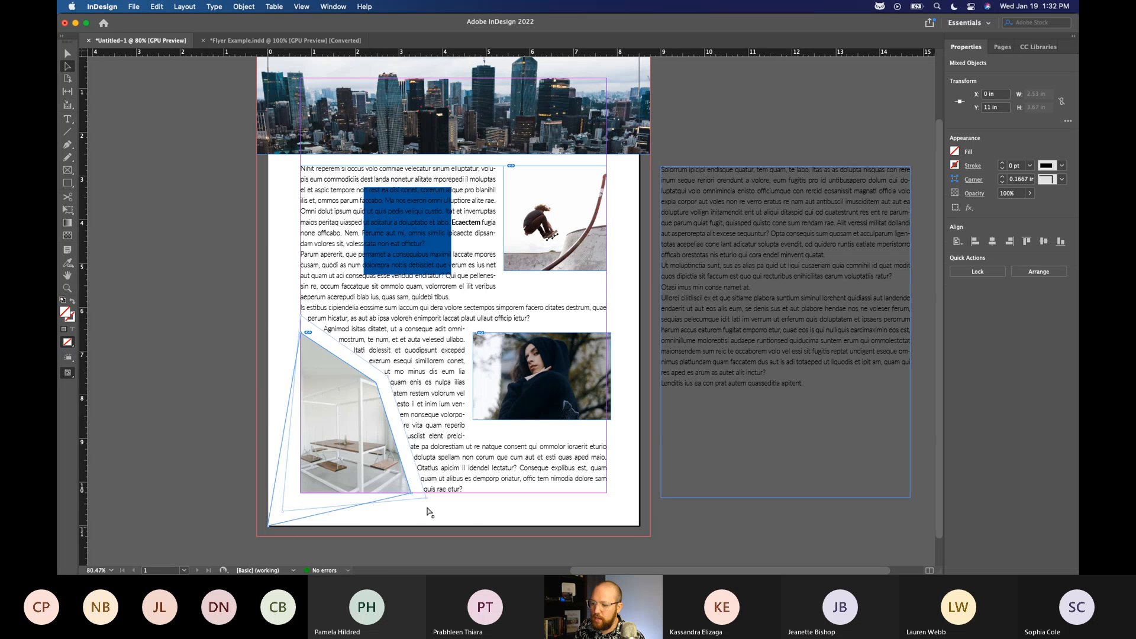
pyautogui.moveTo(412, 495); pyautogui.dragTo(422, 526)
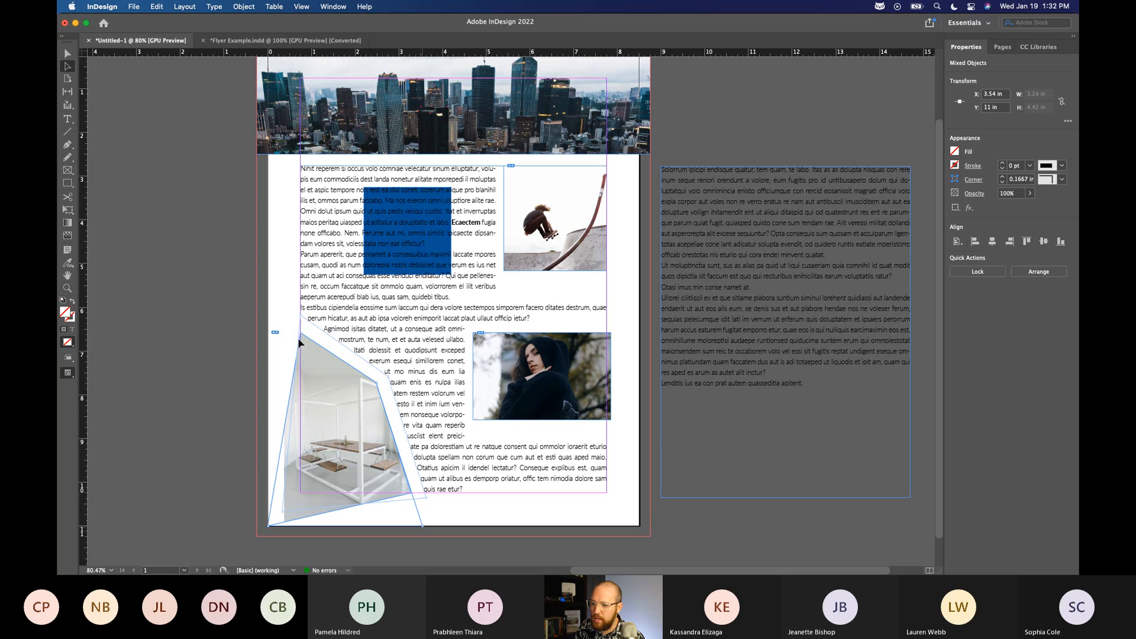
pyautogui.moveTo(300, 333); pyautogui.dragTo(267, 316)
# Scale the white room picture inside its frame to about 3.86 × 5.79 in, with its top-left corner at X -0.25, Y -0.125 in.
pyautogui.click(66, 56)
pyautogui.click(345, 417)
pyautogui.moveTo(287, 337); pyautogui.dragTo(263, 313)
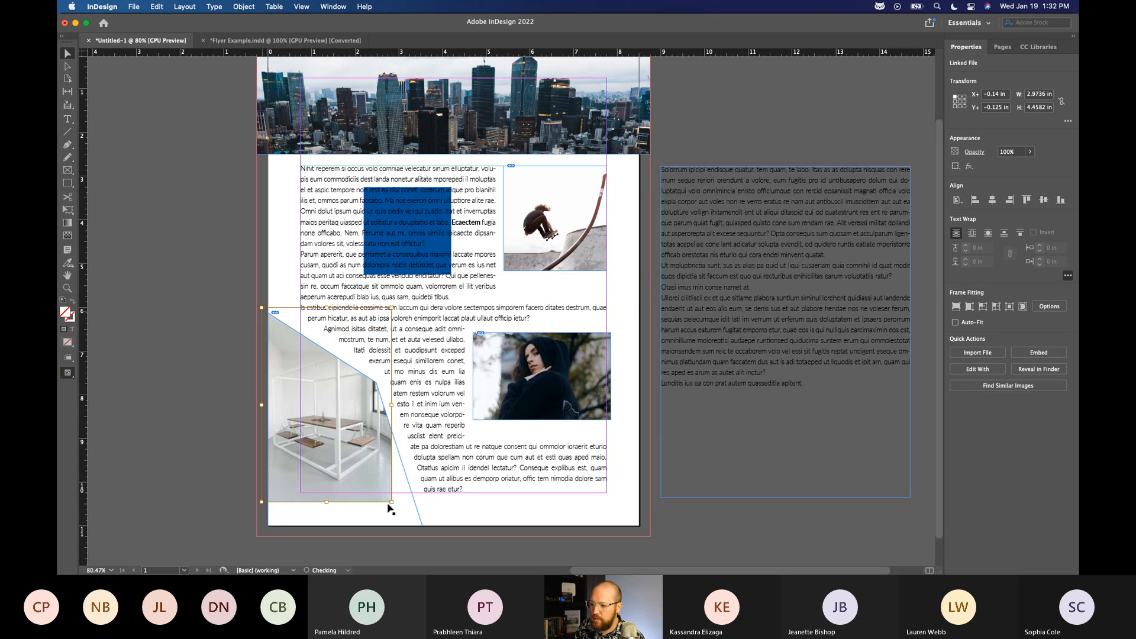
pyautogui.moveTo(390, 502); pyautogui.dragTo(431, 537)
pyautogui.moveTo(358, 468); pyautogui.dragTo(358, 432)
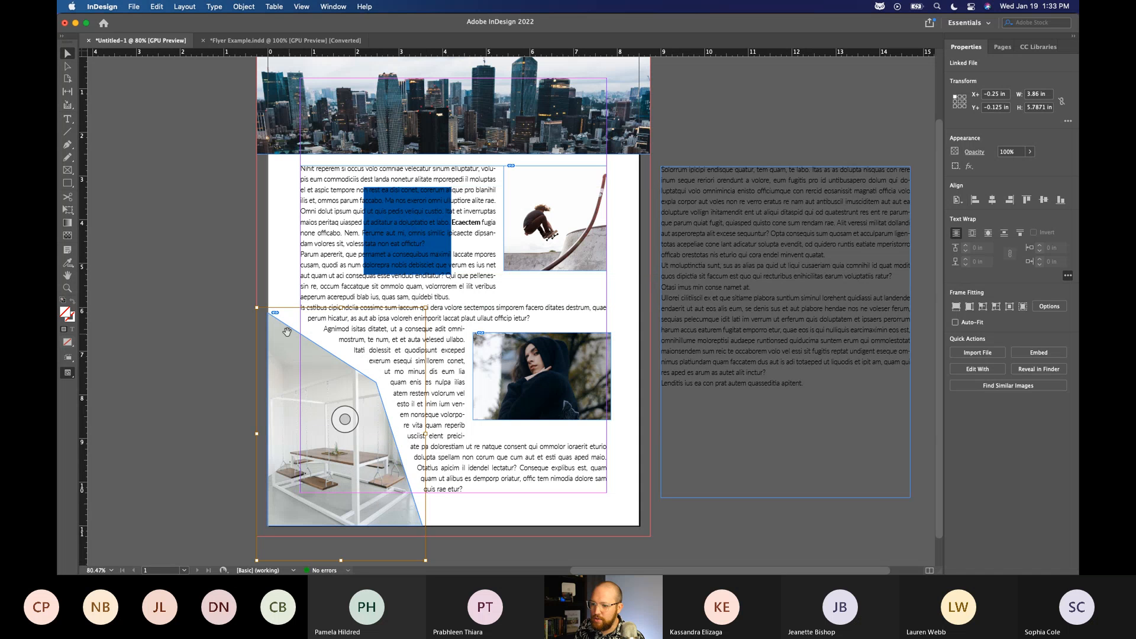
pyautogui.press('a')
pyautogui.click(271, 317)
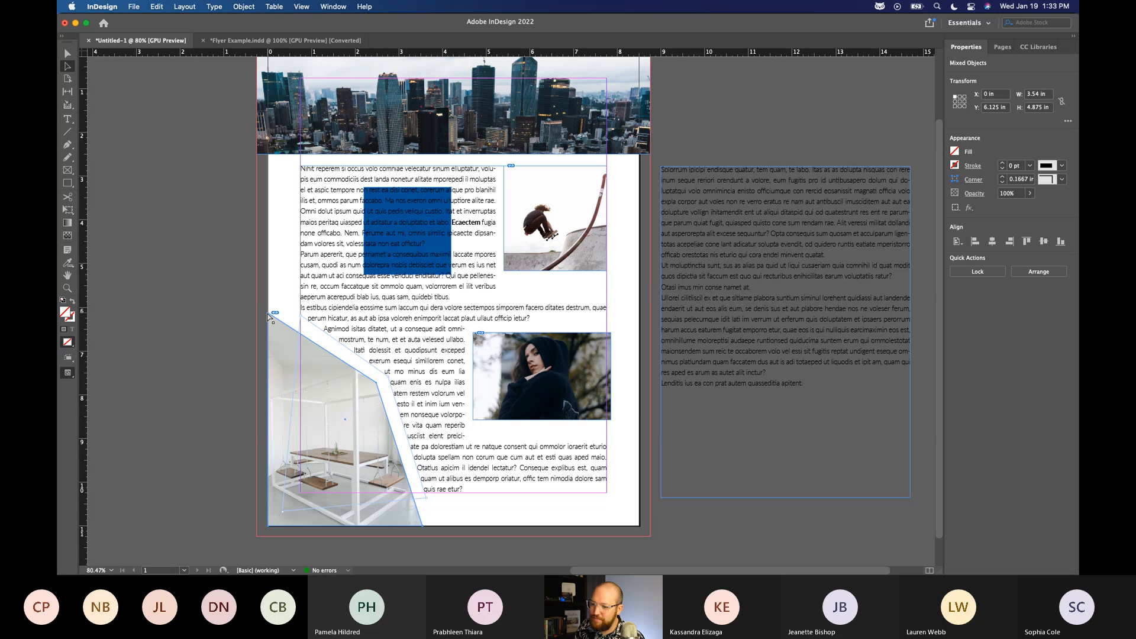
pyautogui.press('super+z')
pyautogui.press('super+z')
pyautogui.press('super+z')
pyautogui.press('super+shift+z')
pyautogui.click(263, 350)
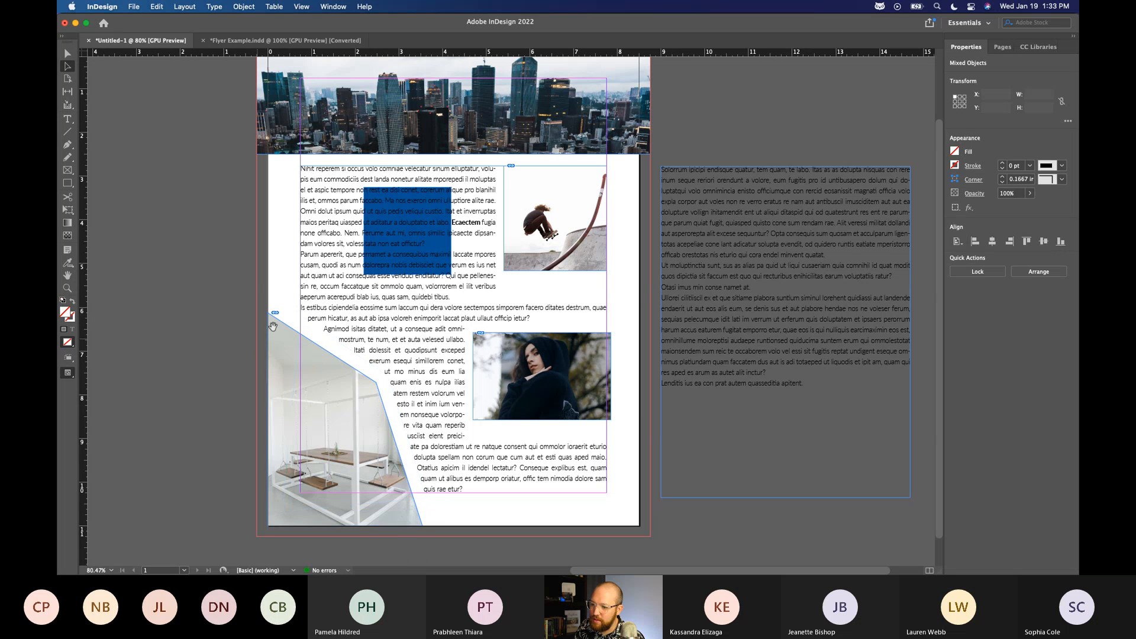
pyautogui.click(276, 319)
pyautogui.click(178, 312)
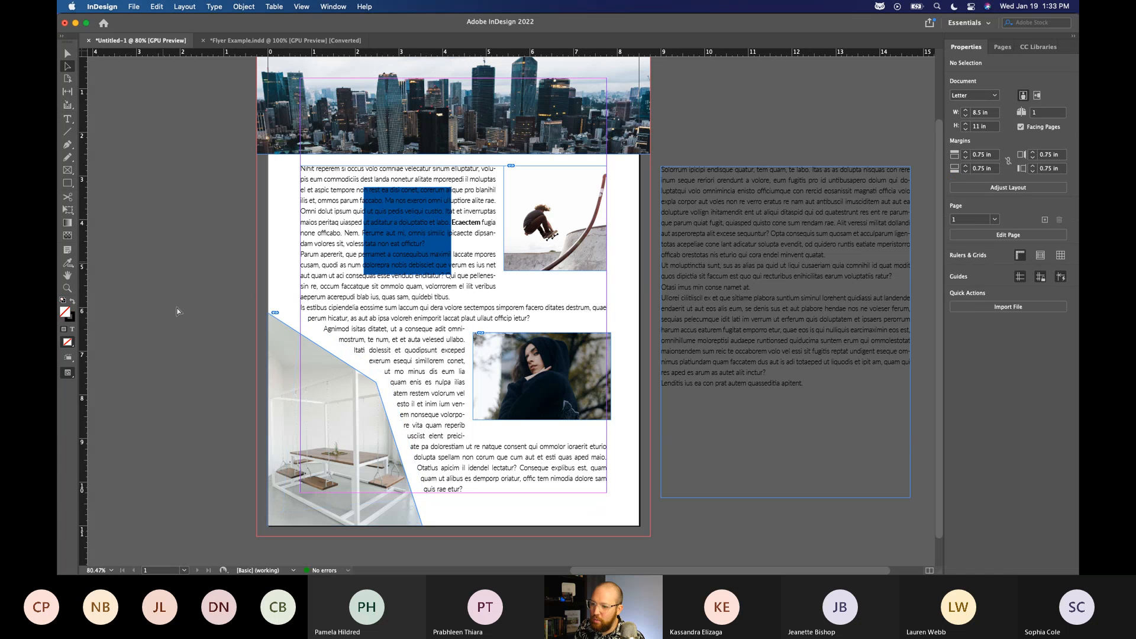
# Extend the white room frame's top-left corner to about X -0.25, Y 6 in and its lower corners to the bleed edge, and deselect it.
pyautogui.click(272, 323)
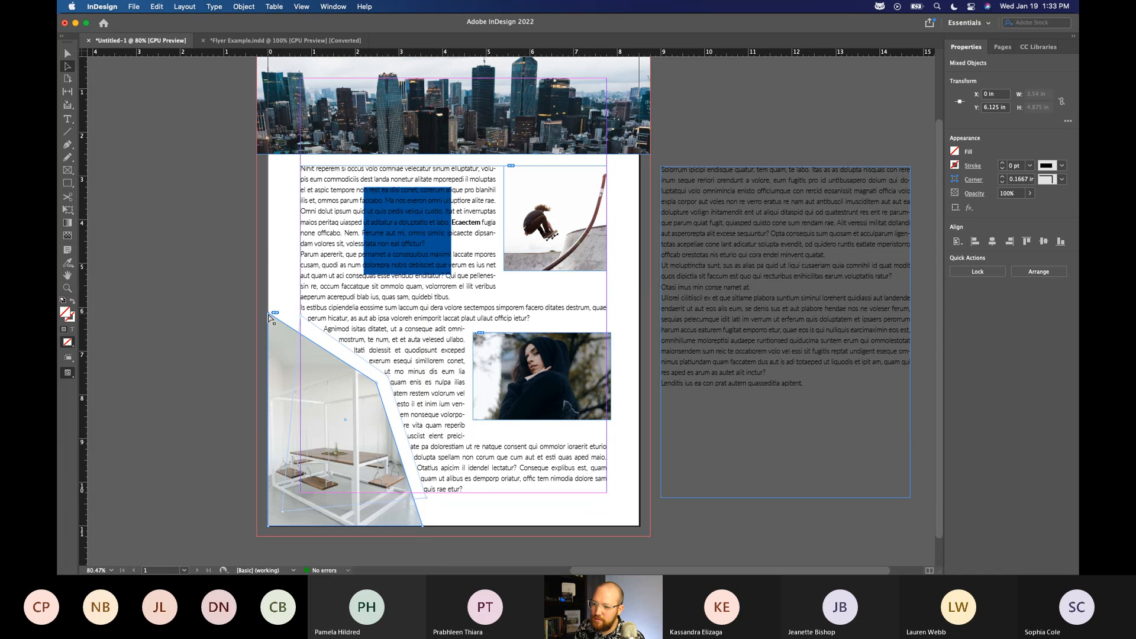
pyautogui.moveTo(269, 315); pyautogui.dragTo(259, 307)
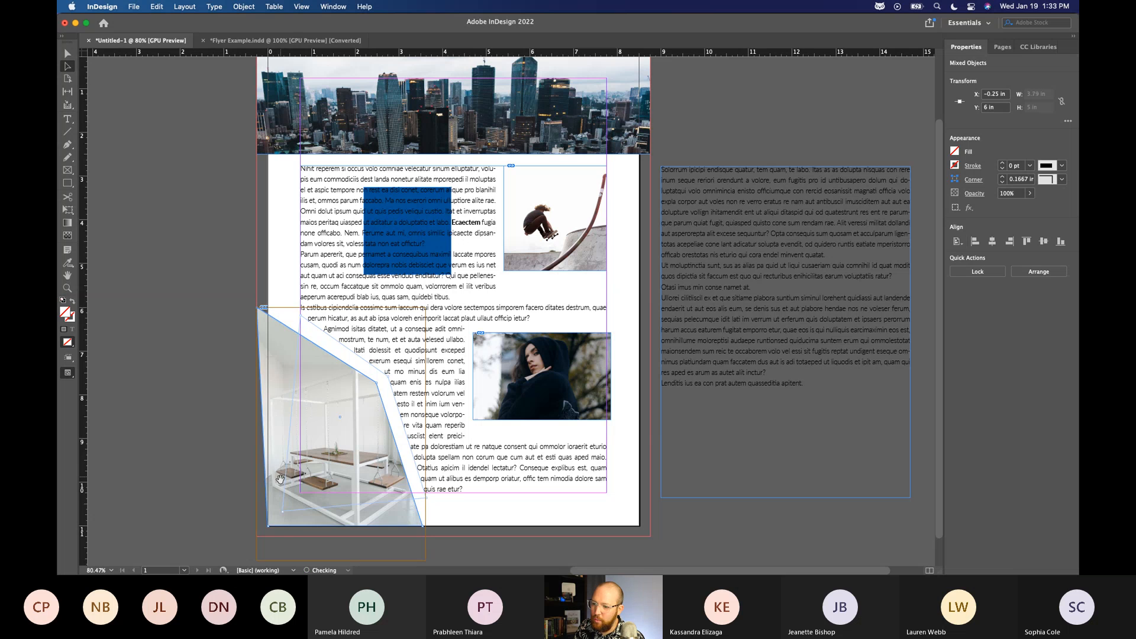
pyautogui.moveTo(266, 531); pyautogui.dragTo(257, 536)
pyautogui.moveTo(424, 527); pyautogui.dragTo(427, 537)
pyautogui.click(68, 54)
pyautogui.click(148, 243)
# Narrow the hooded portrait's frame from both sides to 2.49 in wide, aligning its right edge with the page margin at X 7.75 in.
pyautogui.hscroll(2, 146, 243)
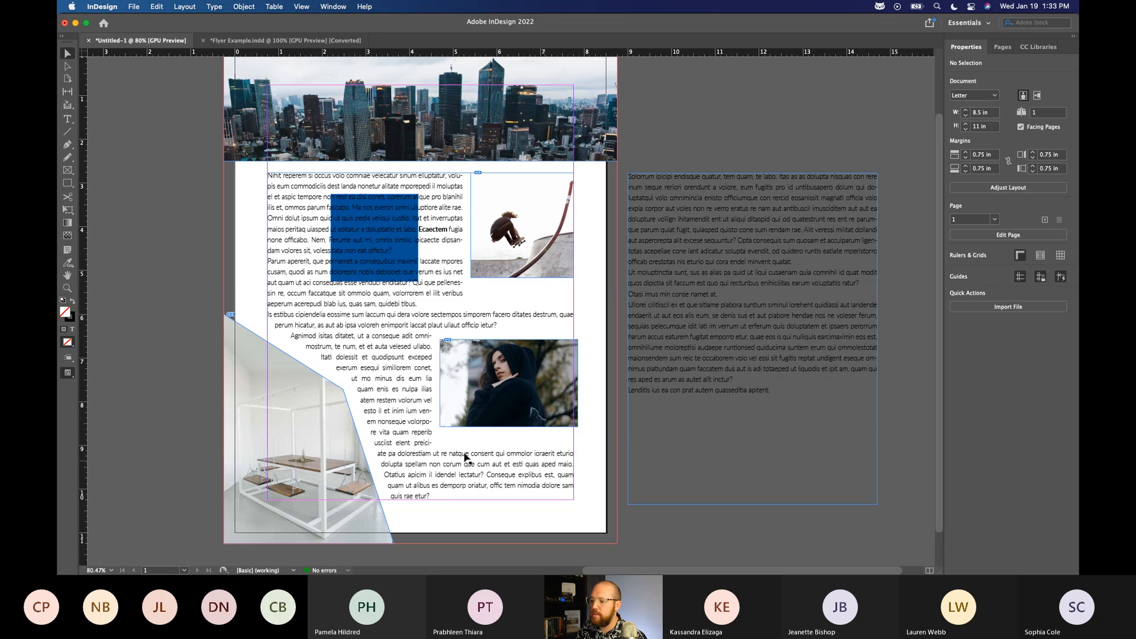
pyautogui.click(506, 382)
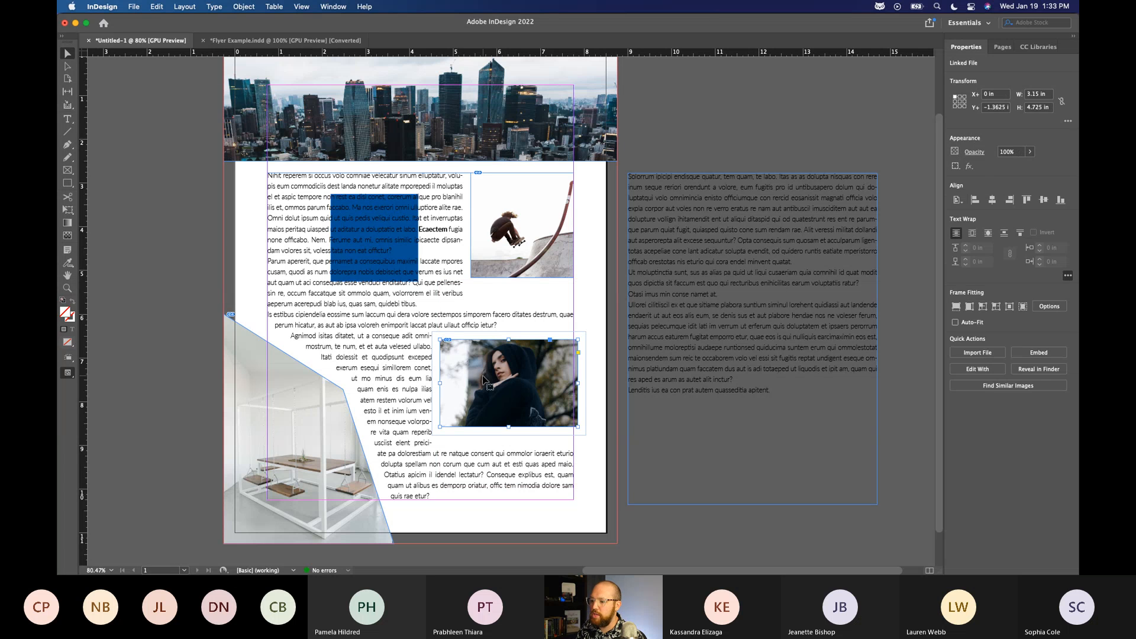
pyautogui.moveTo(440, 383); pyautogui.dragTo(464, 383)
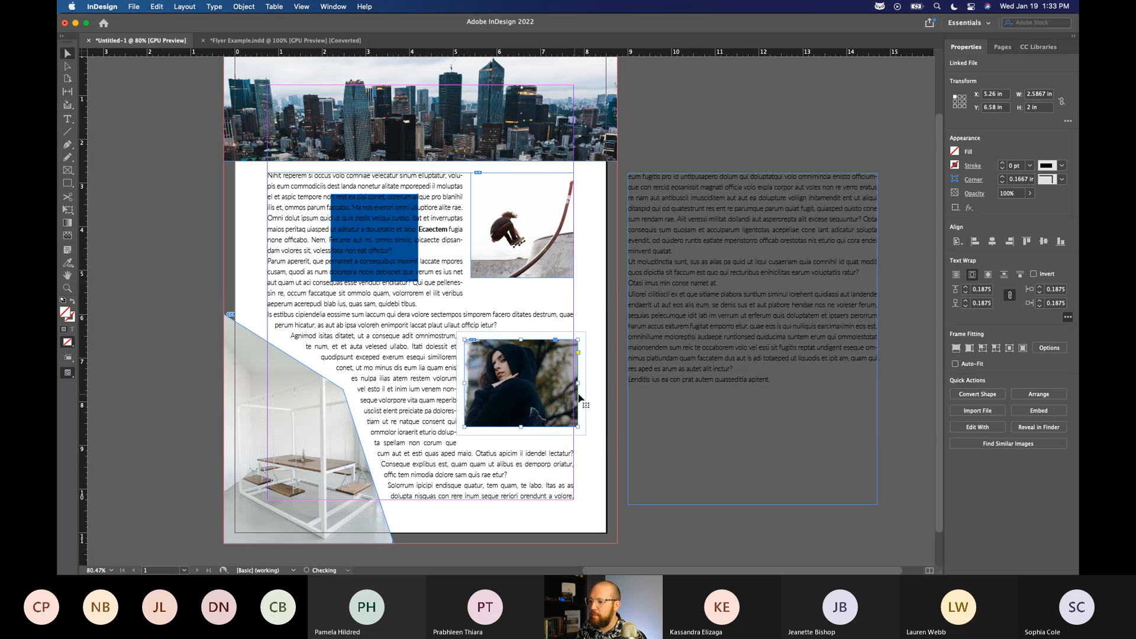
pyautogui.moveTo(582, 385); pyautogui.dragTo(577, 385)
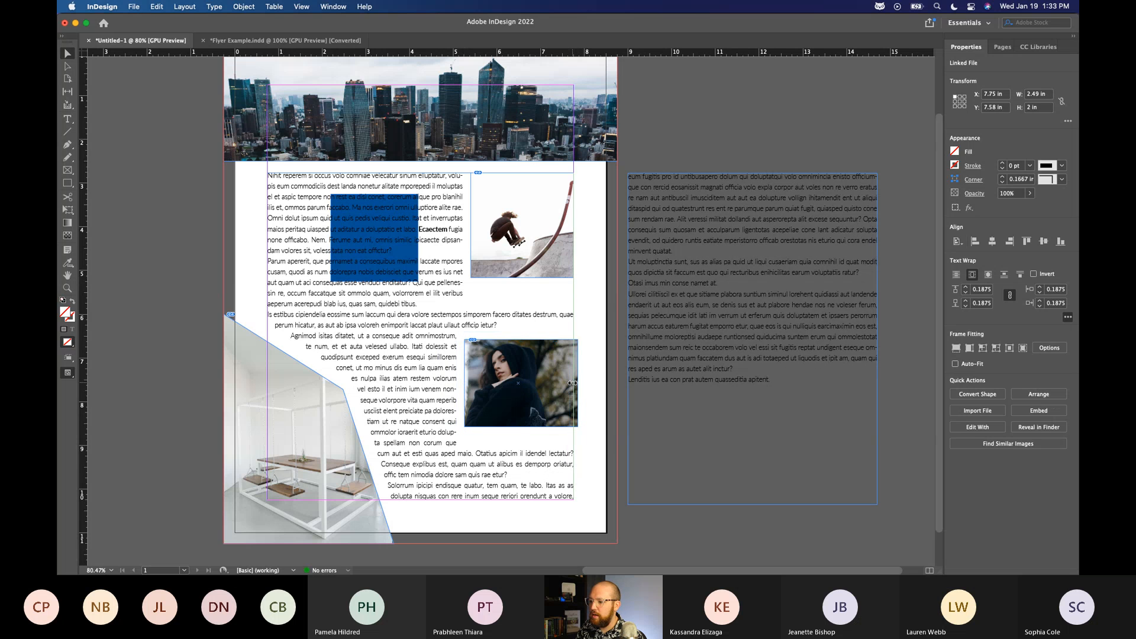
# Reposition the hooded portrait picture within its frame to X 0, Y -1.22 in and deselect it.
pyautogui.click(521, 383)
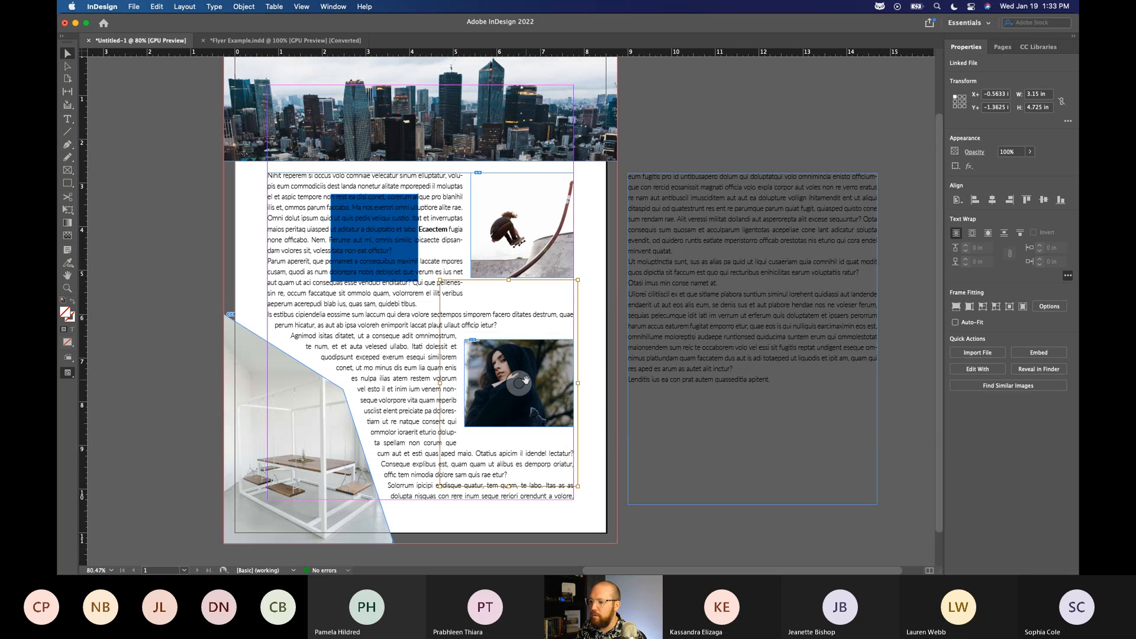
pyautogui.moveTo(531, 377); pyautogui.dragTo(518, 403)
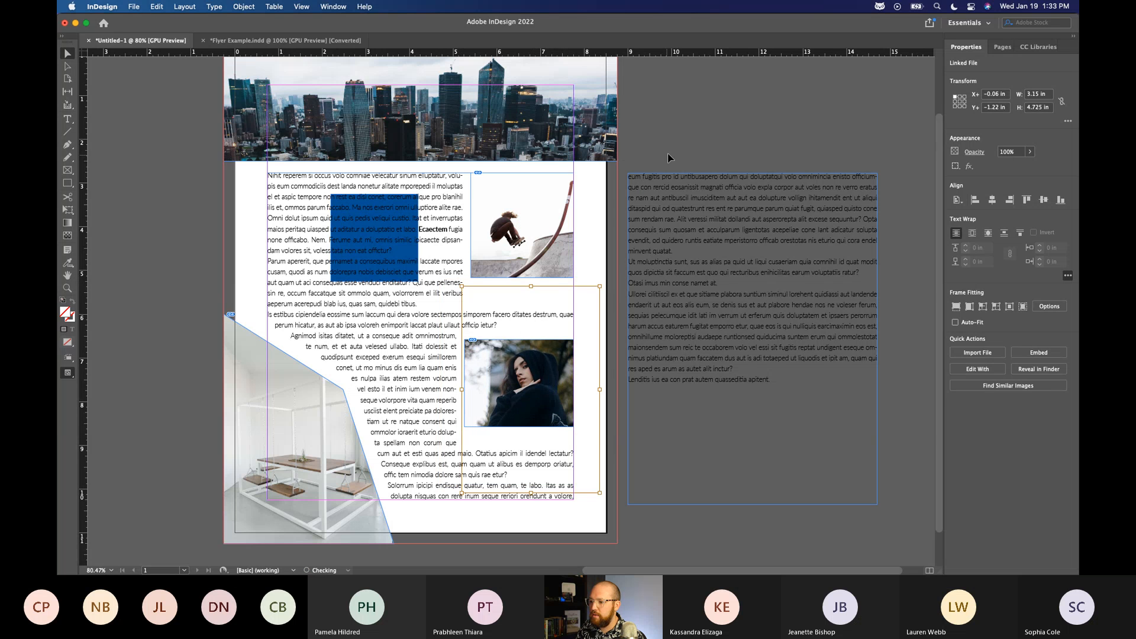
pyautogui.moveTo(561, 363); pyautogui.dragTo(564, 362)
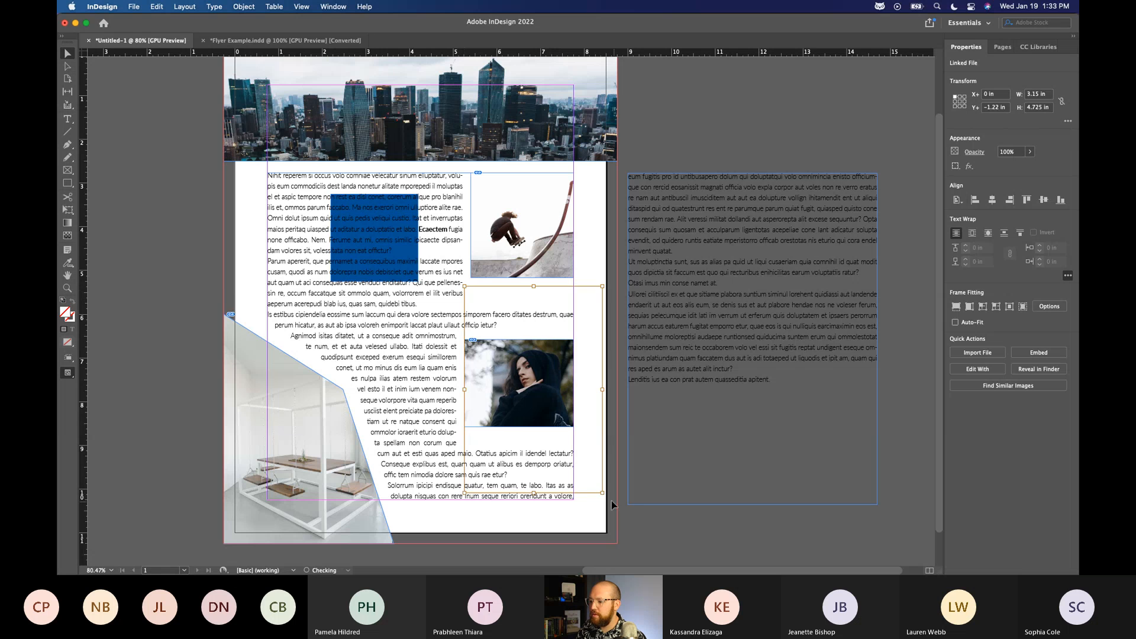
pyautogui.click(655, 154)
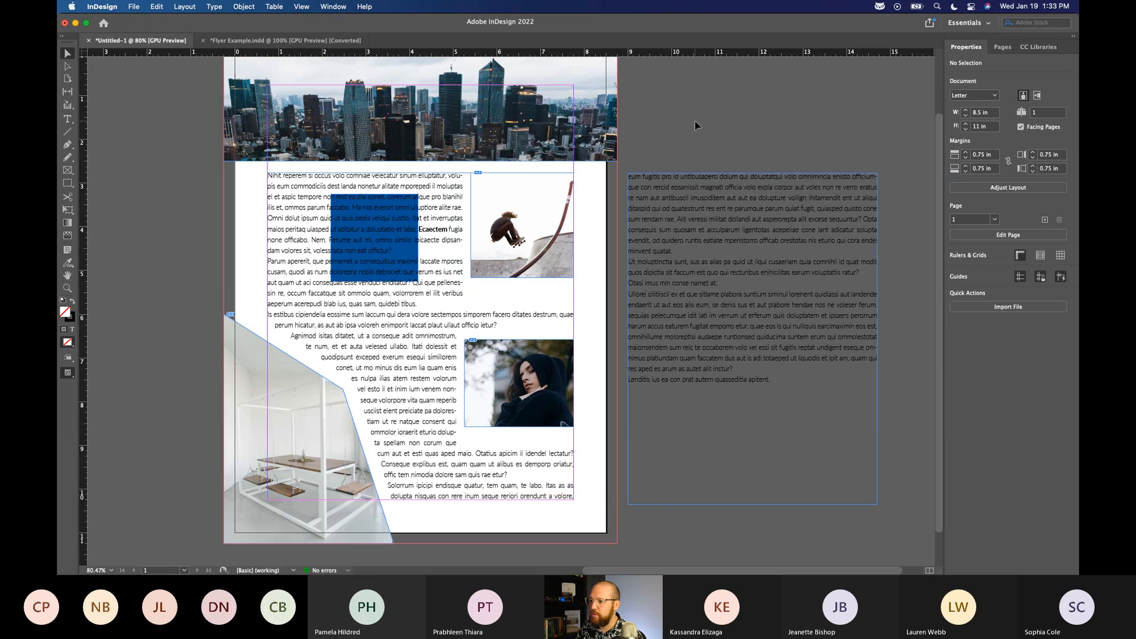
# Move the skateboarder image up to about Y 2.49 in so it meets the lower edge of the skyline image.
pyautogui.moveTo(557, 268); pyautogui.dragTo(554, 265)
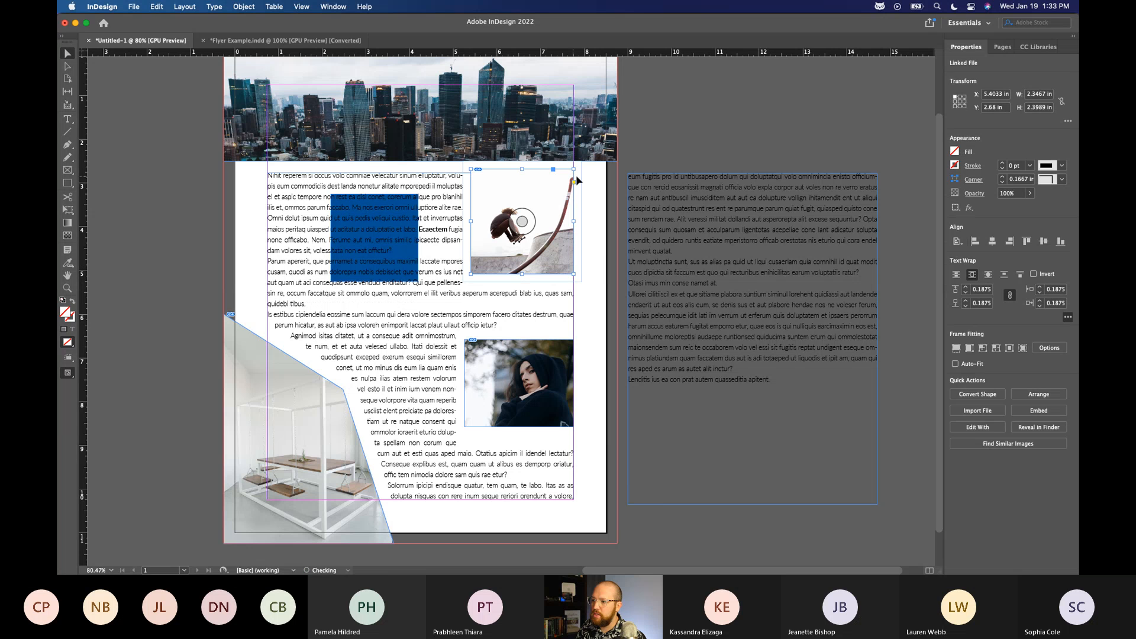
pyautogui.moveTo(551, 241); pyautogui.dragTo(551, 237)
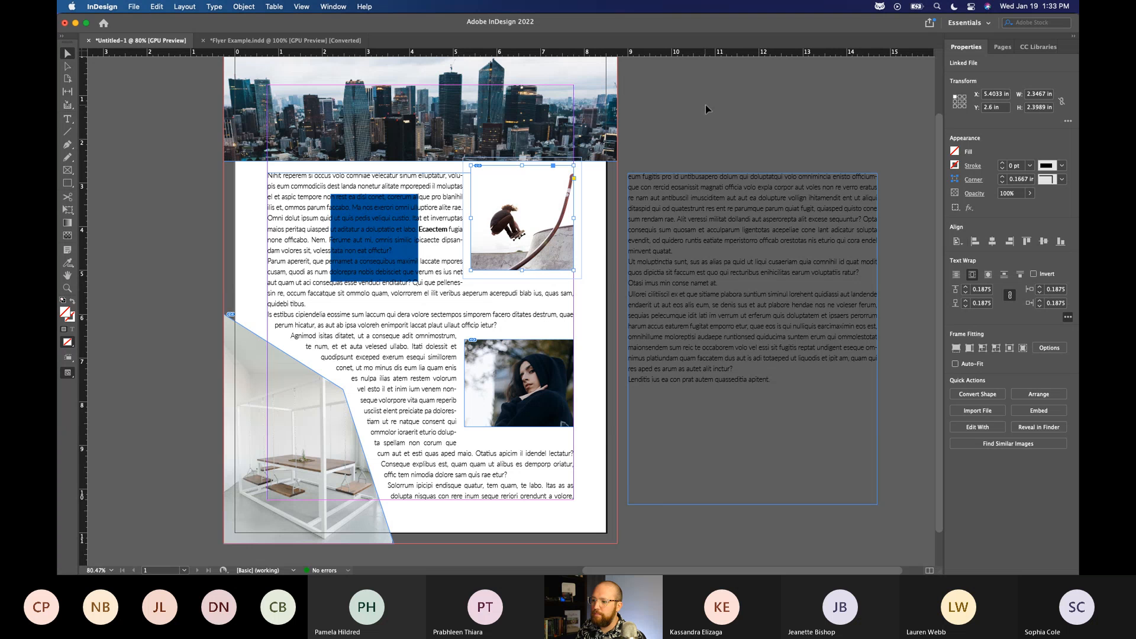
pyautogui.moveTo(542, 256); pyautogui.dragTo(542, 250)
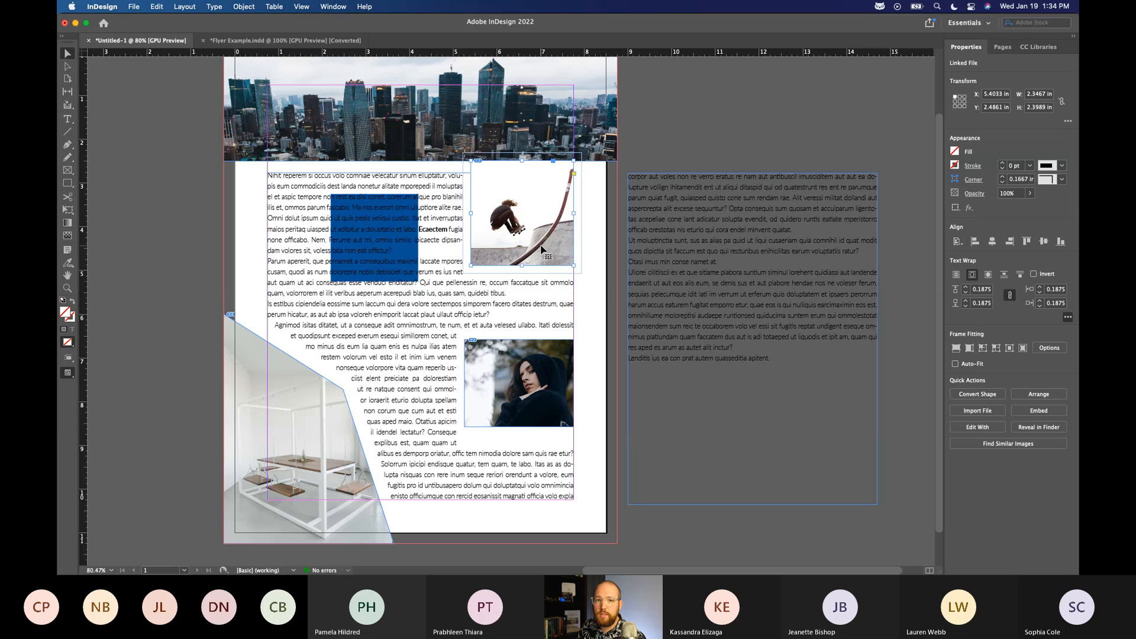
# Nudge the skateboarder image up and down in small and large increments to test the text reflow, and deselect it.
pyautogui.press('Down')
pyautogui.press('Up')
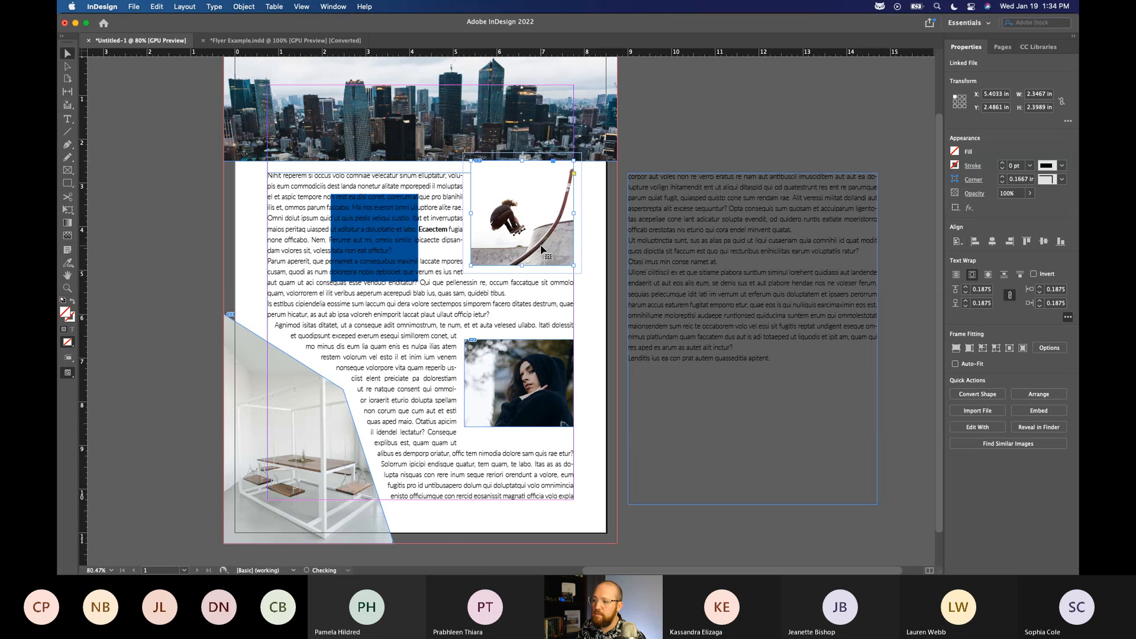
pyautogui.press('Down')
pyautogui.press('Up')
pyautogui.press('Down')
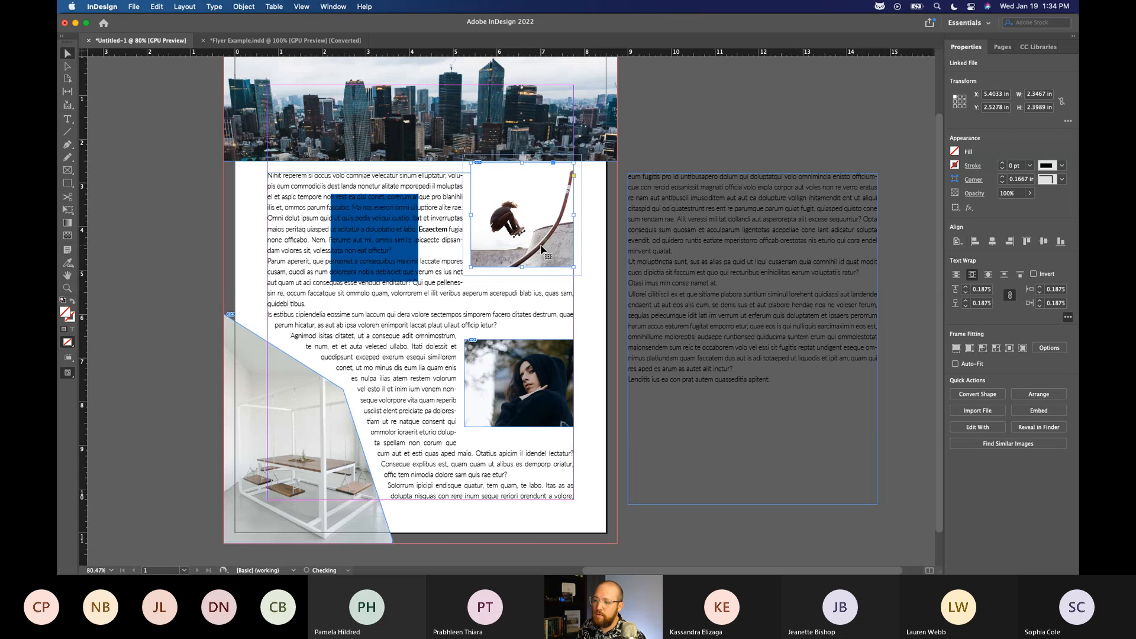
pyautogui.press('Up')
pyautogui.press('Down')
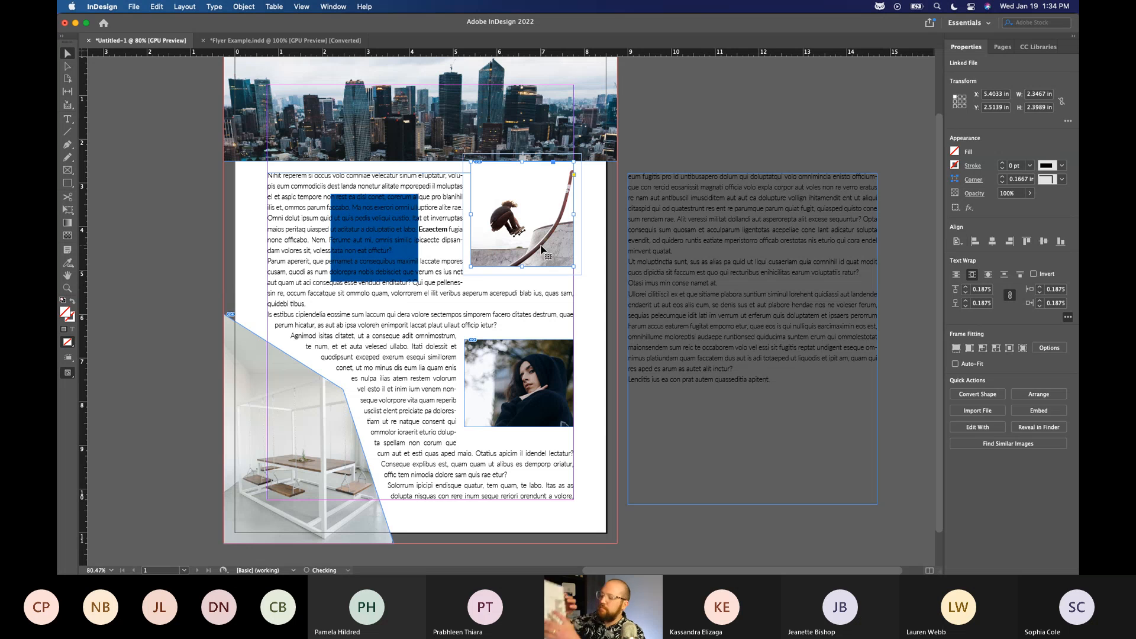
pyautogui.press('Up')
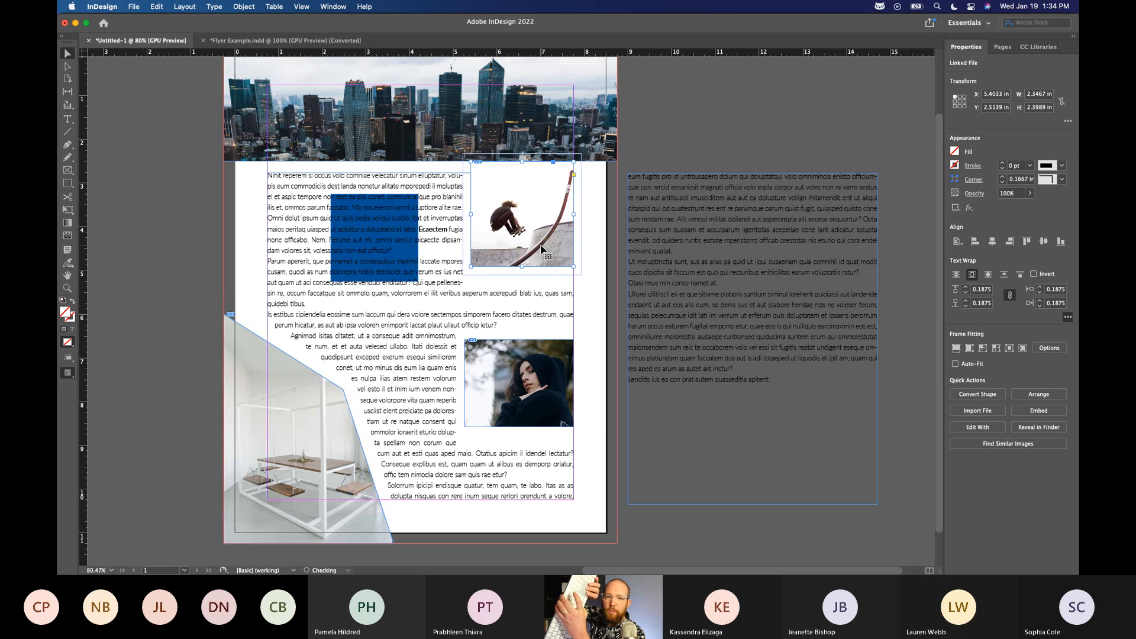
pyautogui.press('Down')
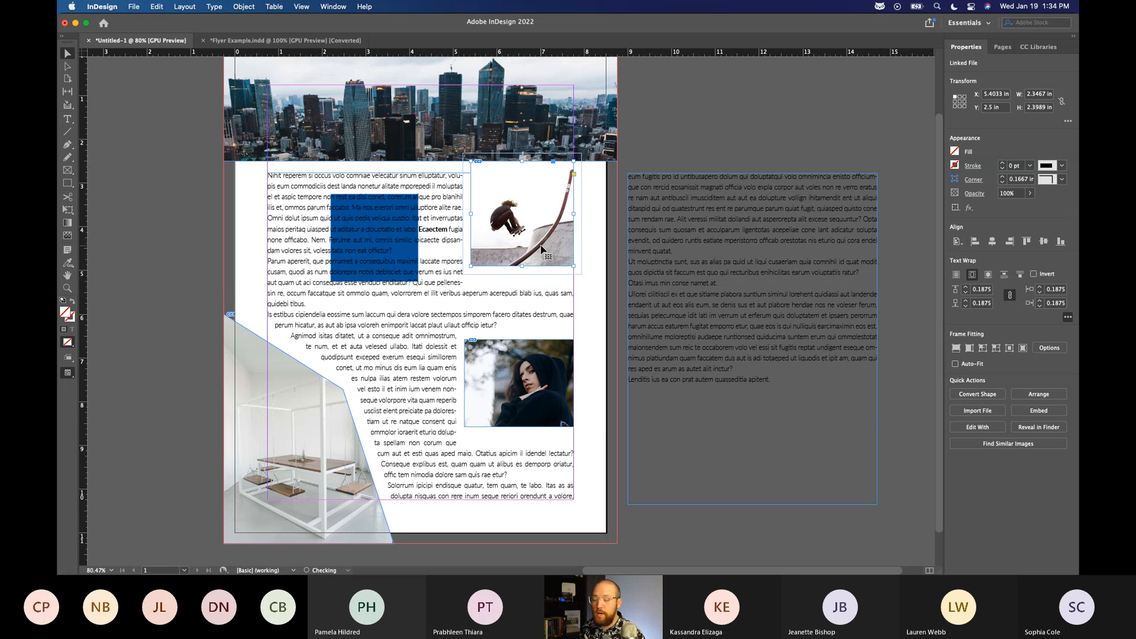
pyautogui.press('Up')
pyautogui.press('Down')
pyautogui.hotkey('shift', 'Down')
pyautogui.hotkey('shift', 'Up')
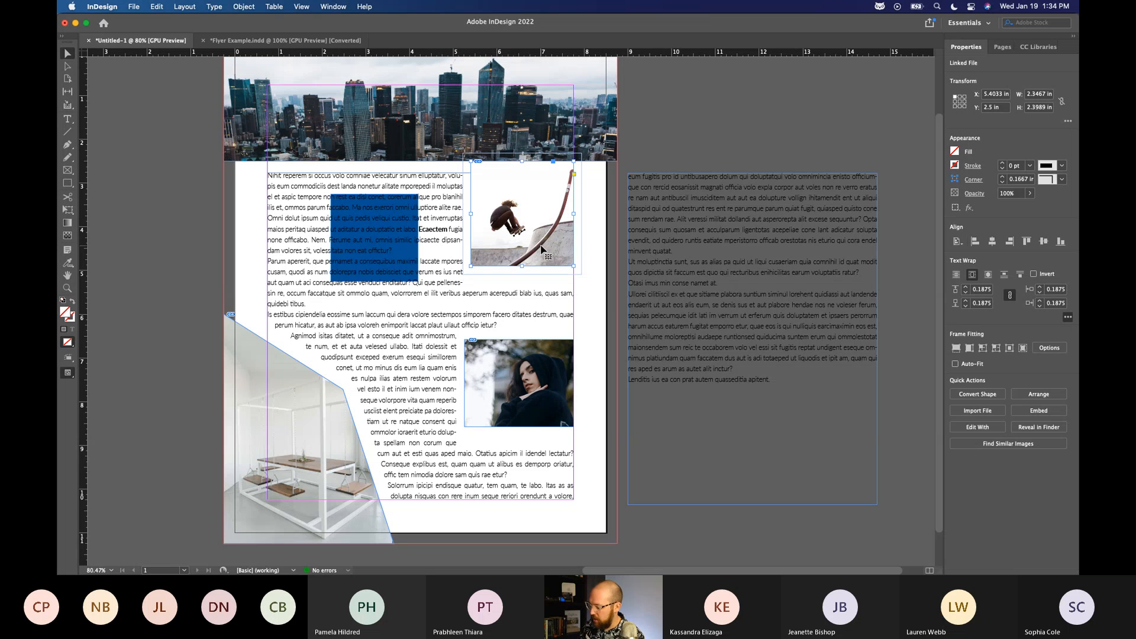
pyautogui.press('Up')
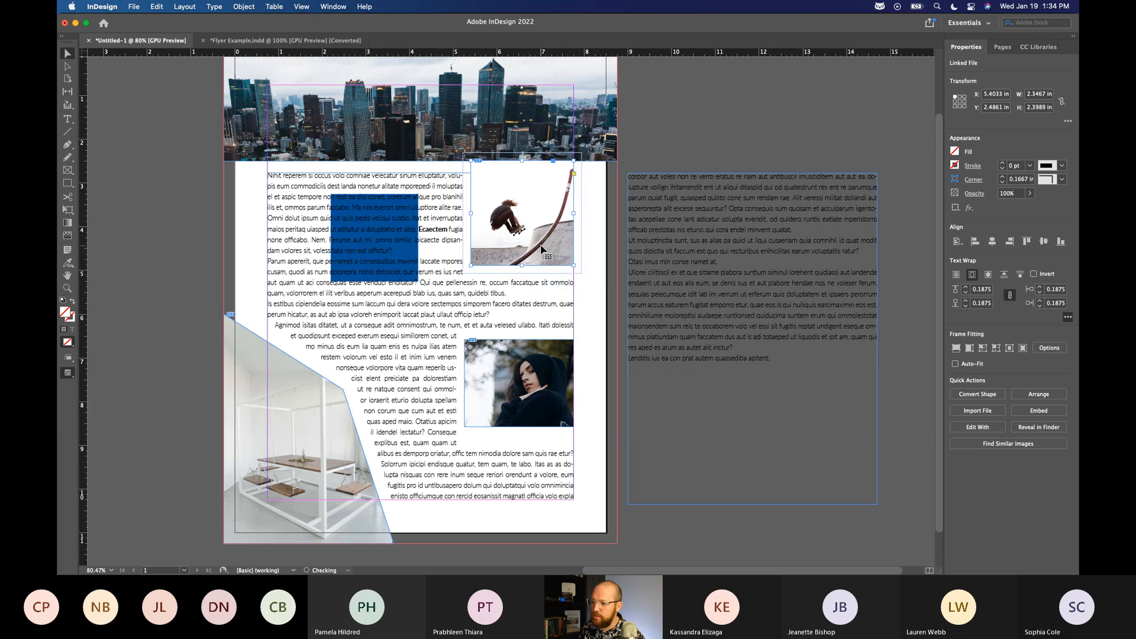
pyautogui.click(708, 132)
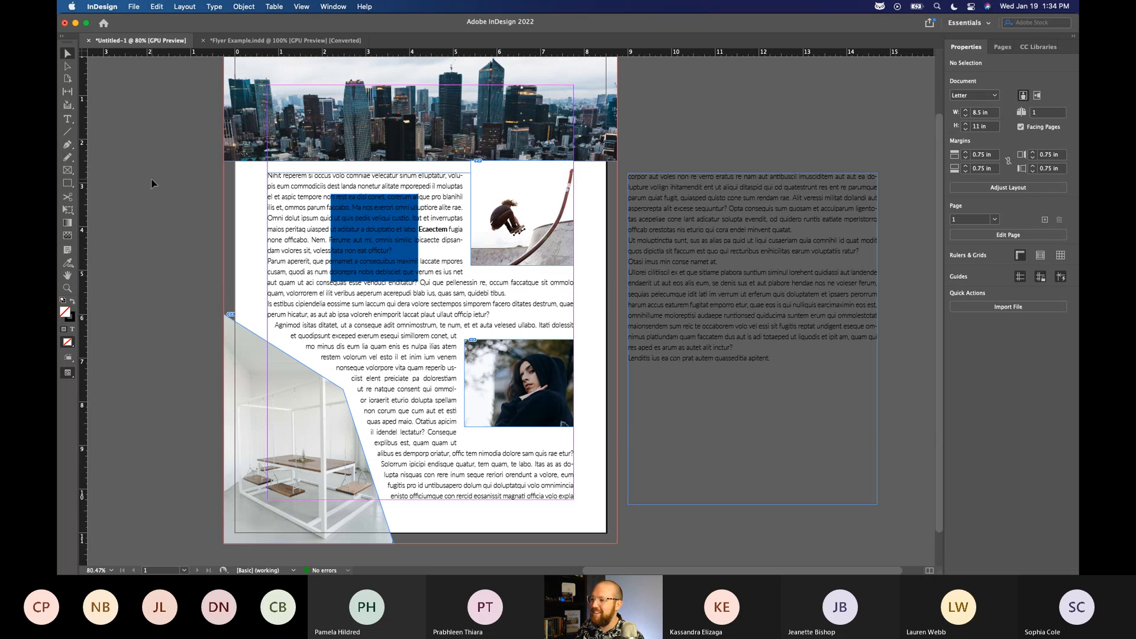
# Turn on Overprint Preview for the flyer page and turn it off again.
pyautogui.scroll(1, 152, 183)
pyautogui.scroll(1, 152, 179)
pyautogui.hscroll(-1, 152, 179)
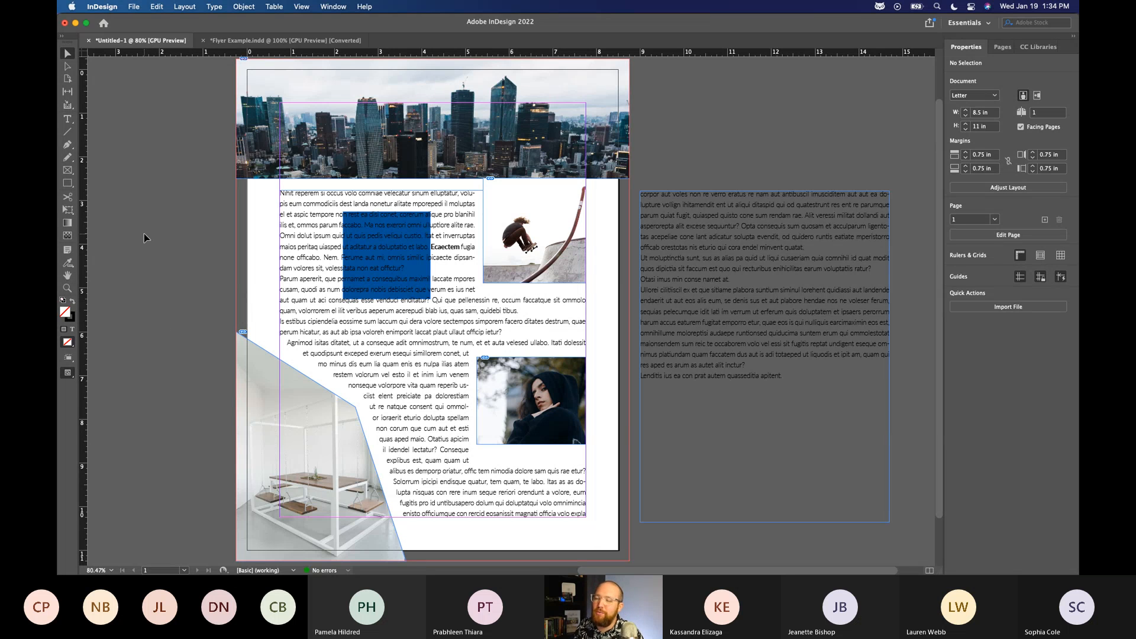
pyautogui.click(302, 6)
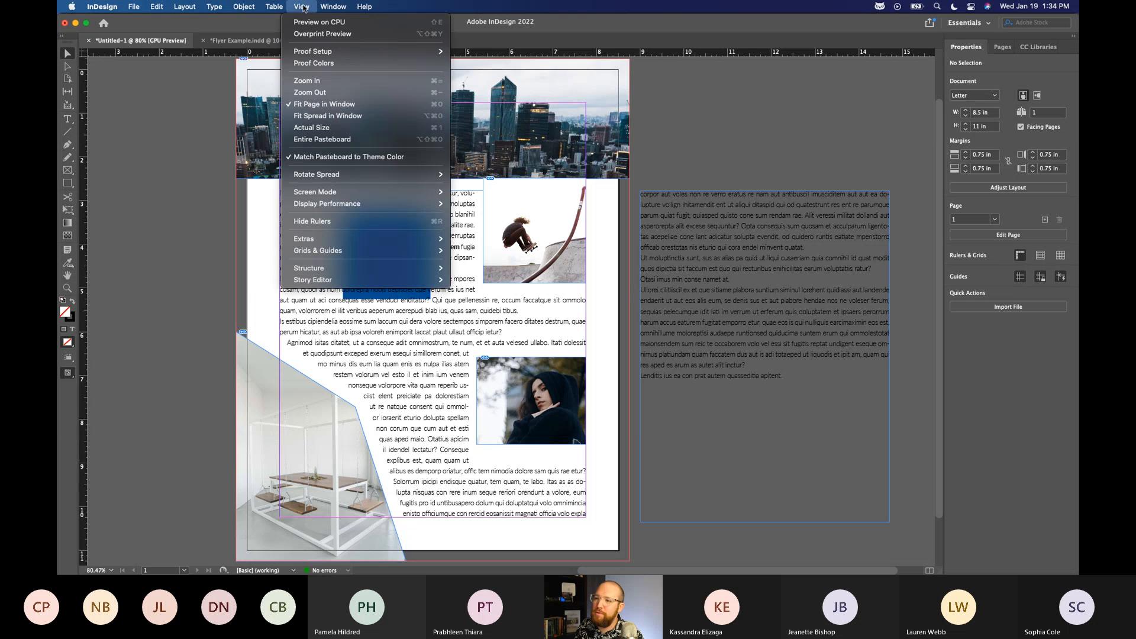
pyautogui.click(315, 34)
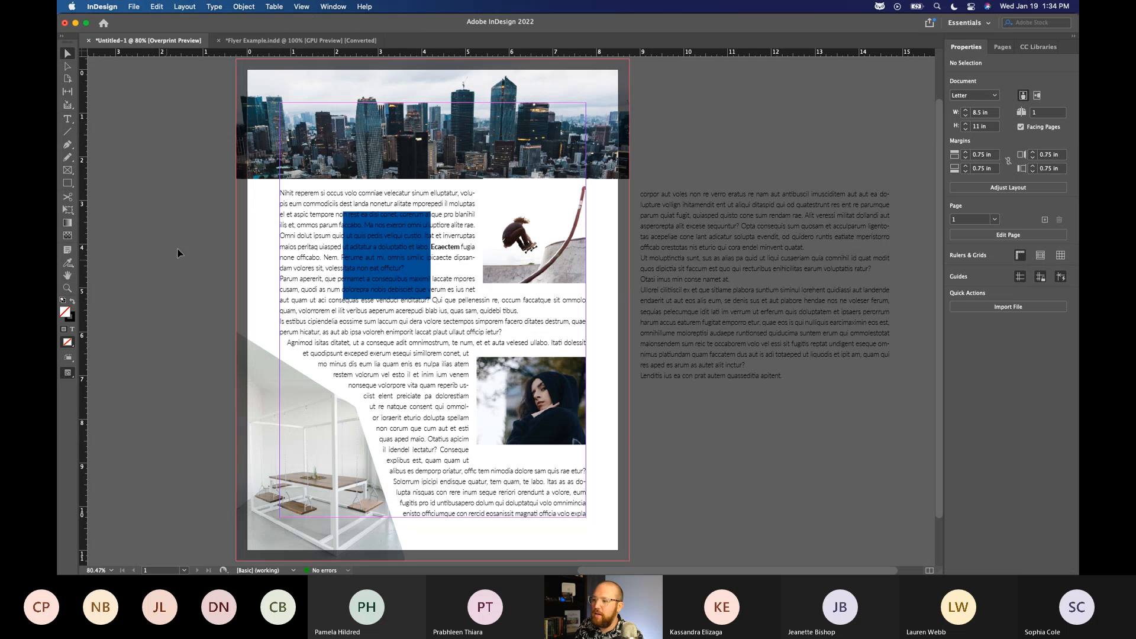
pyautogui.click(296, 6)
pyautogui.click(329, 37)
# Set the screen mode to Preview so the flyer page is shown without guides, frame edges or bleed.
pyautogui.click(301, 6)
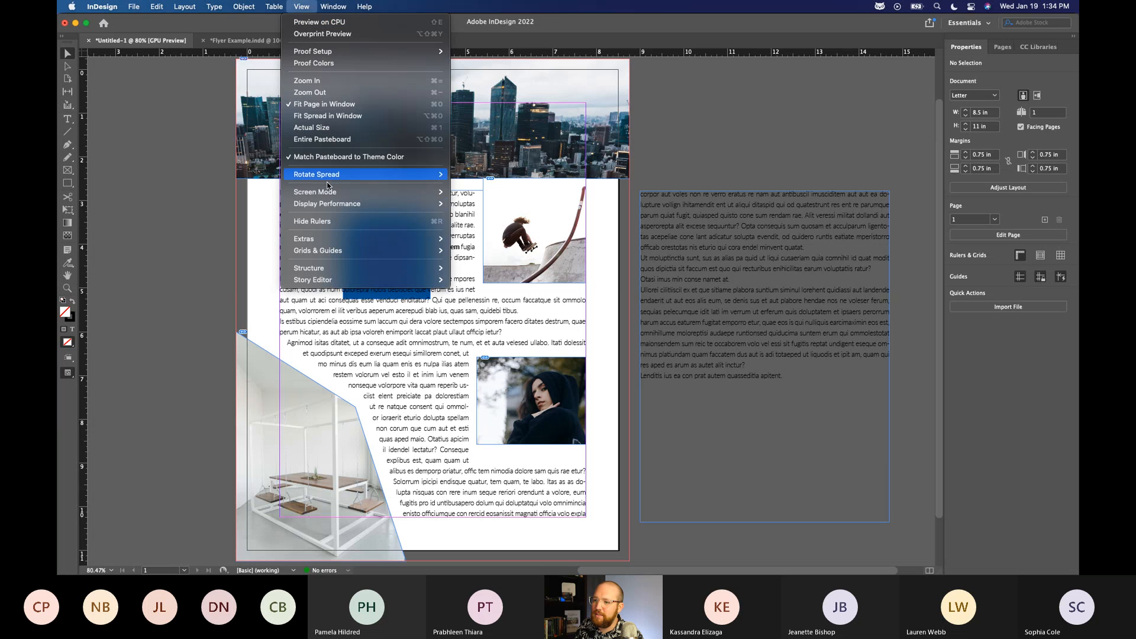
pyautogui.moveTo(333, 193)
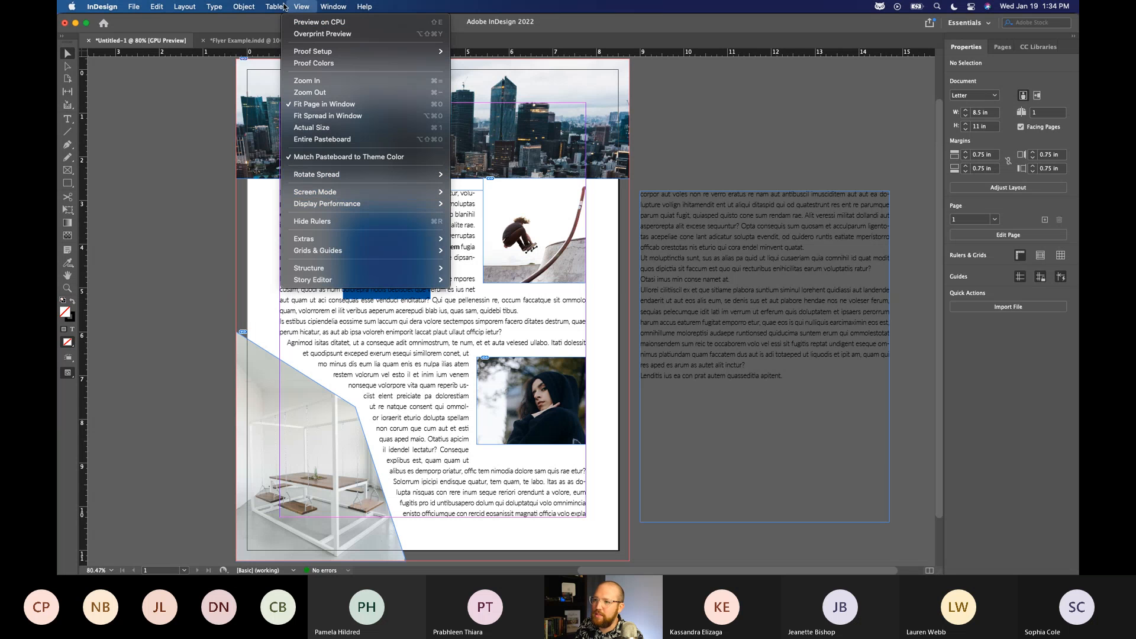
pyautogui.moveTo(408, 193)
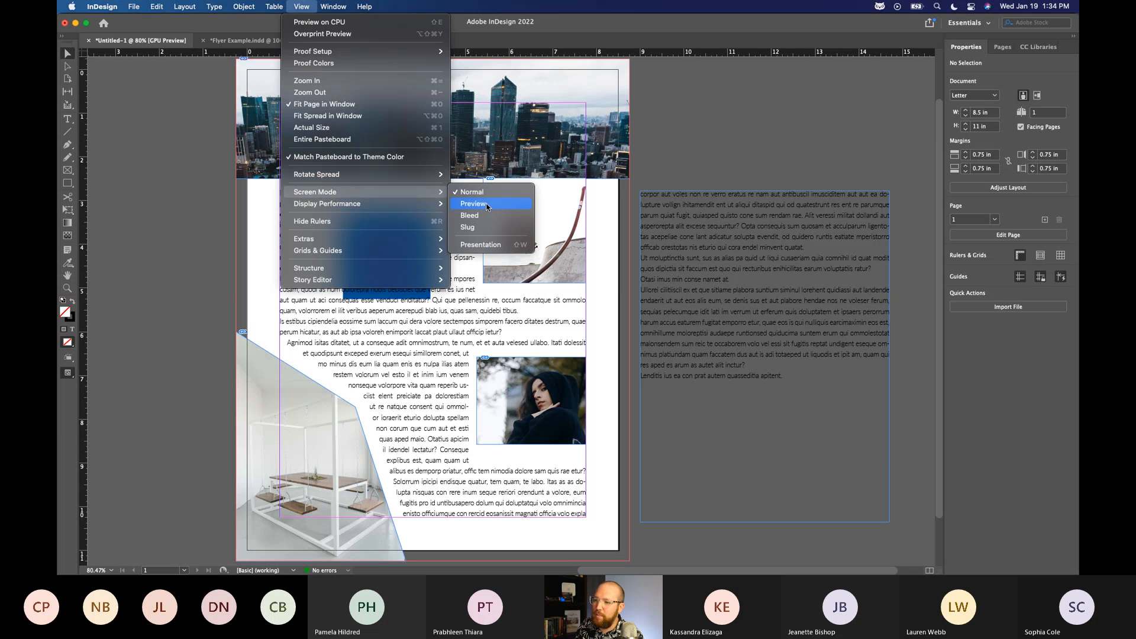
pyautogui.click(487, 207)
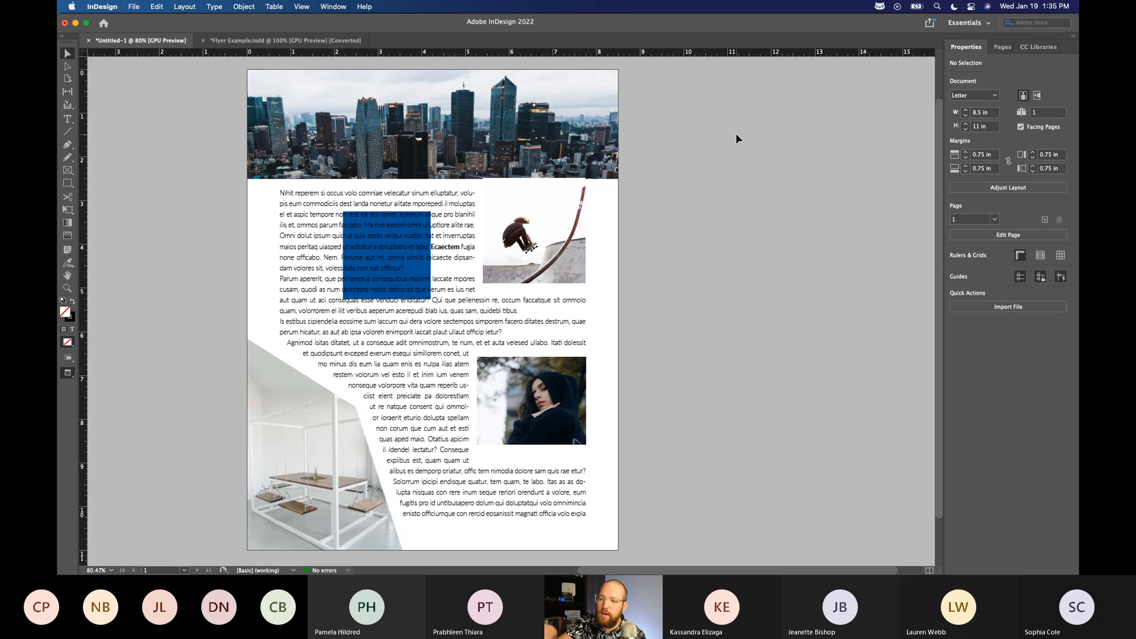
# Lower the top edge of the page's main text frame to Y 3.25 in, for a frame height of 7 in.
pyautogui.click(424, 191)
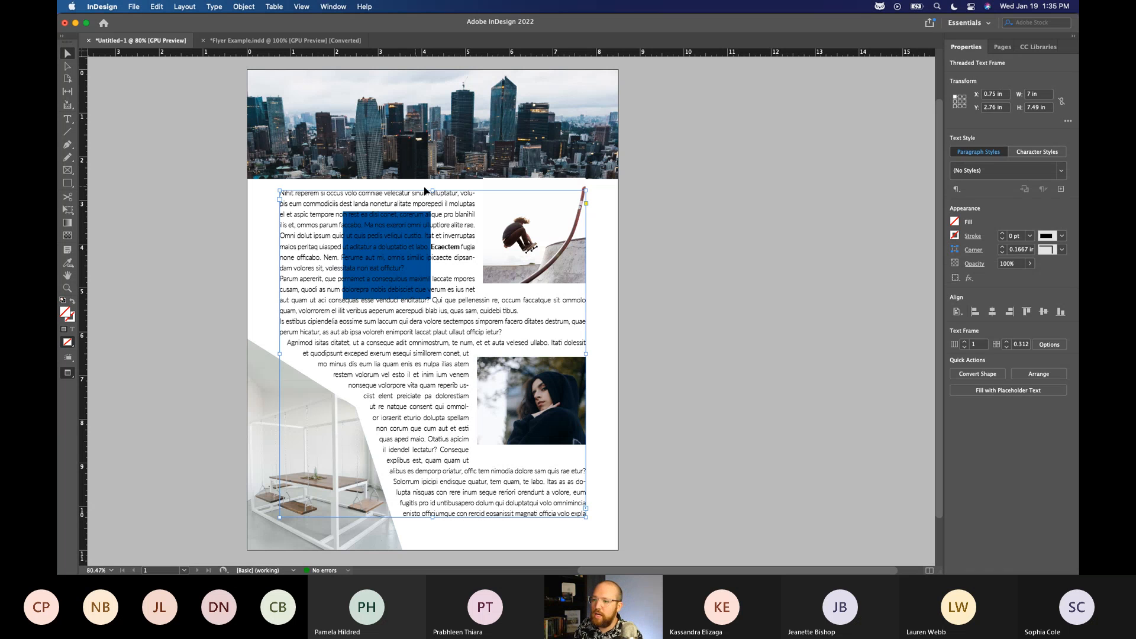
pyautogui.moveTo(433, 190); pyautogui.dragTo(433, 212)
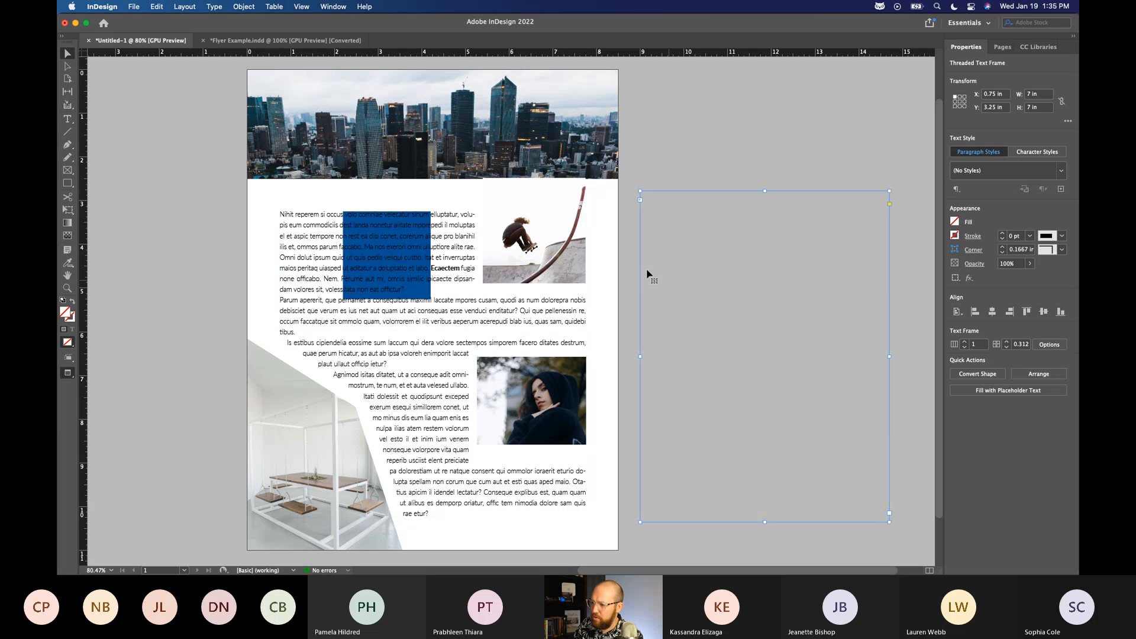
# Nudge the skateboarder image down to about Y 2.96 in, checking the text reflow around it, and deselect it.
pyautogui.moveTo(572, 250); pyautogui.dragTo(572, 254)
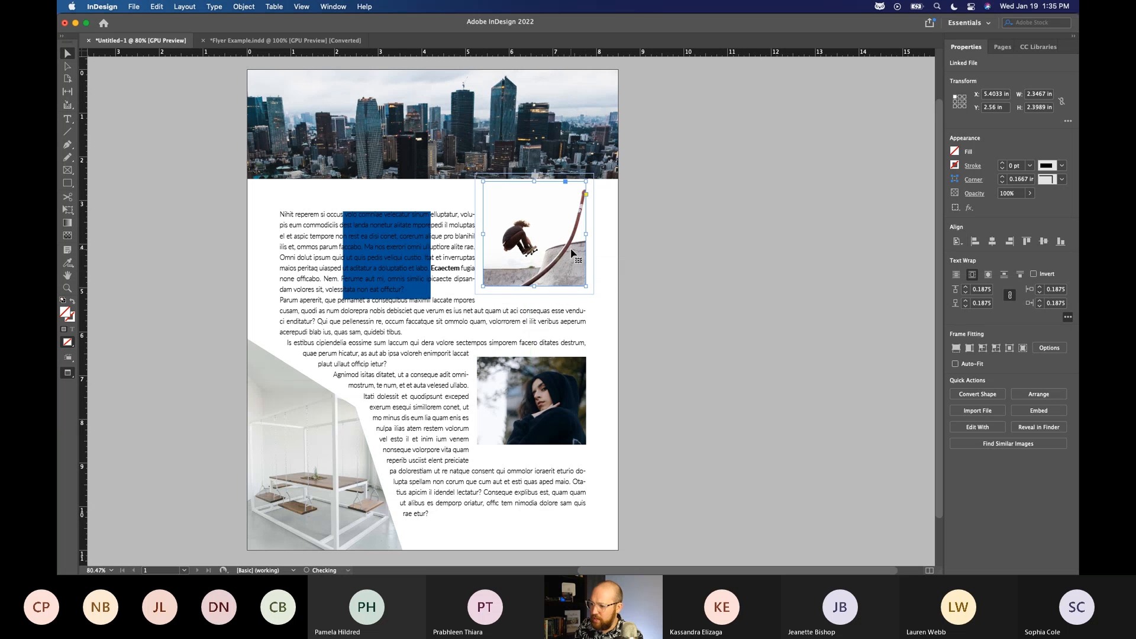
pyautogui.press('Down')
pyautogui.press('Down')
pyautogui.press('Down')
pyautogui.press('Down')
pyautogui.press('Down')
pyautogui.press('Down')
pyautogui.press('Down')
pyautogui.press('Down')
pyautogui.press('Down')
pyautogui.press('Down')
pyautogui.press('Down')
pyautogui.press('Down')
pyautogui.press('Down')
pyautogui.press('Down')
pyautogui.press('Down')
pyautogui.press('Down')
pyautogui.press('Down')
pyautogui.press('Down')
pyautogui.press('Down')
pyautogui.press('Down')
pyautogui.press('Down')
pyautogui.press('Down')
pyautogui.press('Down')
pyautogui.press('Down')
pyautogui.press('Down')
pyautogui.press('Down')
pyautogui.press('Down')
pyautogui.press('Up')
pyautogui.press('Up')
pyautogui.press('Up')
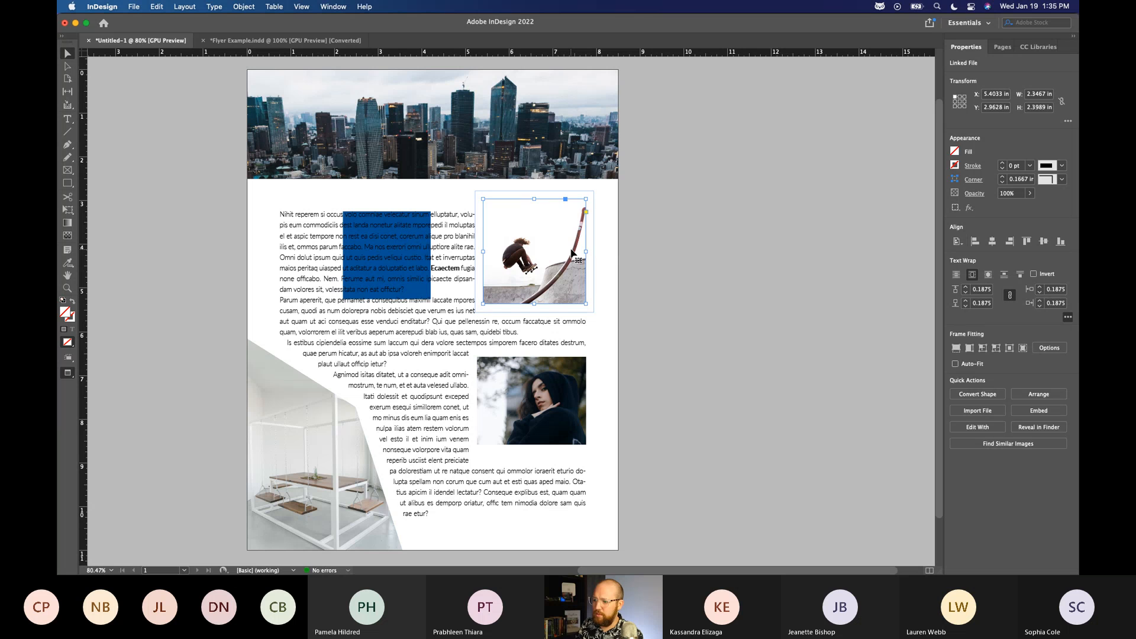
pyautogui.click(746, 223)
pyautogui.click(683, 126)
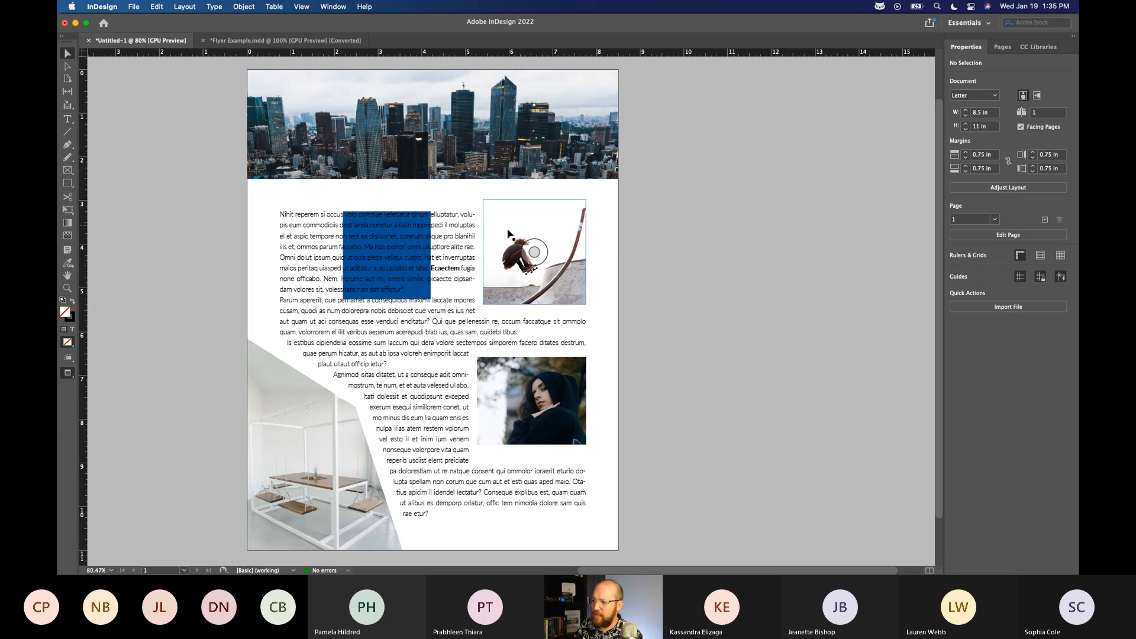
# Try moving the skateboarder image with its frame to about X 5.76 in, Y 3 in, and undo the move.
pyautogui.click(535, 252)
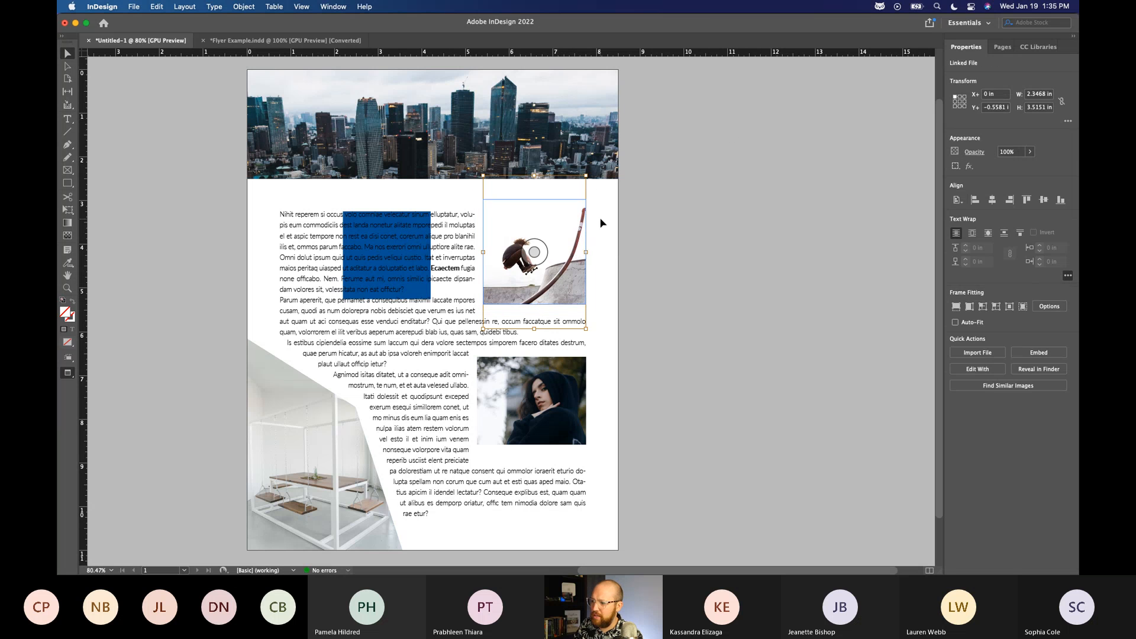
pyautogui.click(565, 279)
pyautogui.moveTo(565, 279); pyautogui.dragTo(580, 280)
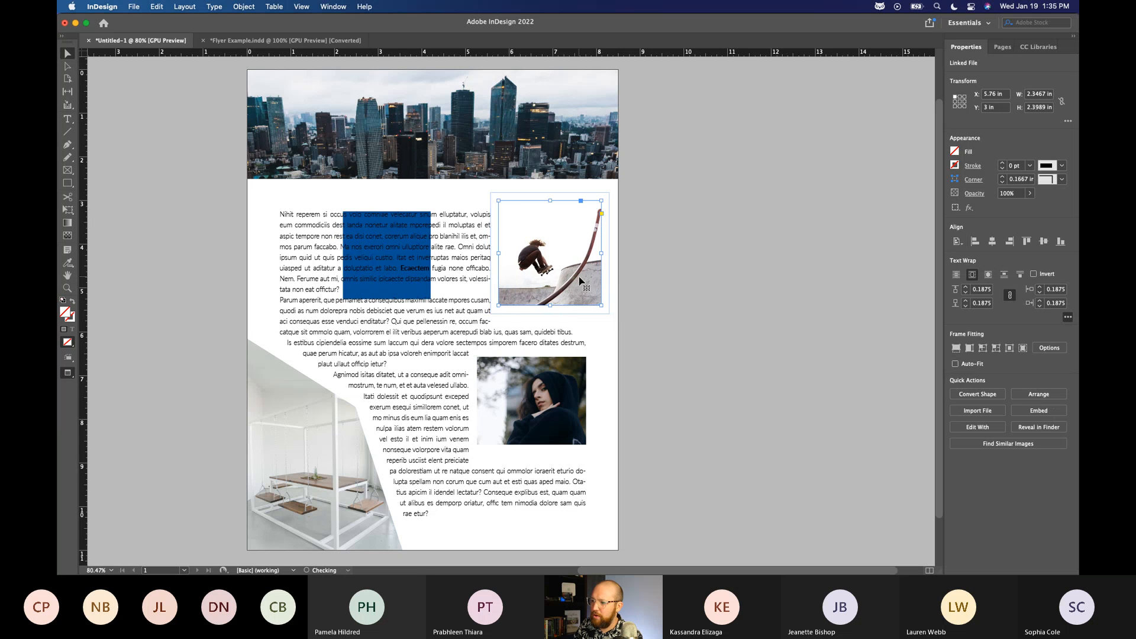
pyautogui.press('super+z')
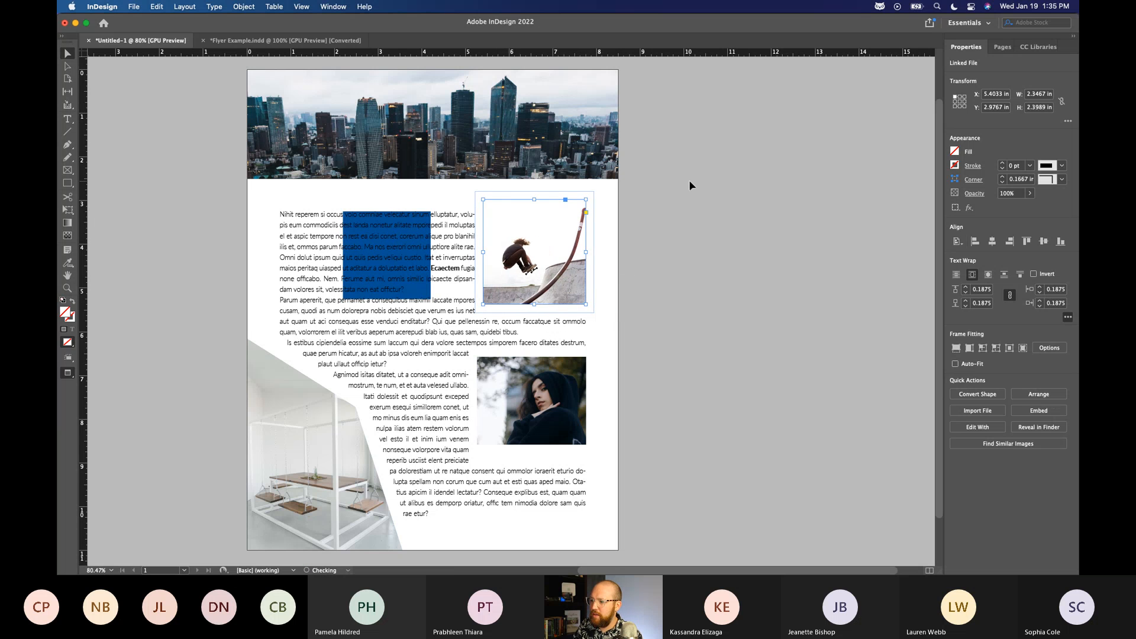
# Enlarge the skateboarder picture inside its frame and reposition it within the frame.
pyautogui.doubleClick(583, 241)
pyautogui.moveTo(586, 328); pyautogui.dragTo(622, 368)
pyautogui.moveTo(572, 269); pyautogui.dragTo(580, 275)
pyautogui.click(731, 152)
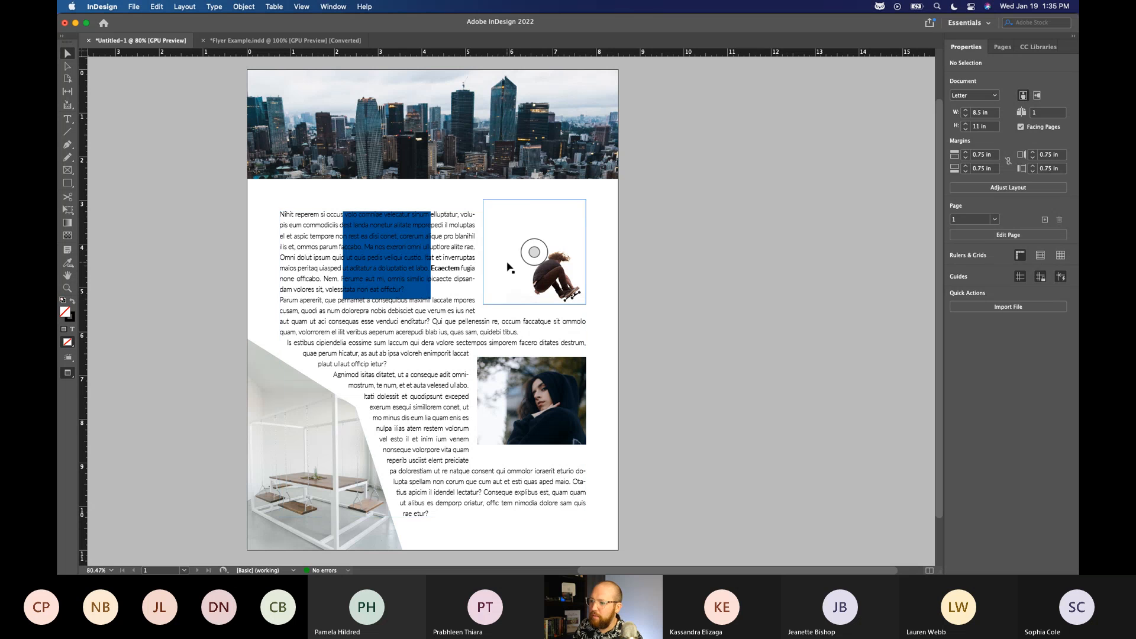
# Crop the skateboarder frame closely around the figure and reposition the picture inside it so the text wraps nearer.
pyautogui.click(509, 269)
pyautogui.moveTo(484, 252); pyautogui.dragTo(527, 249)
pyautogui.click(728, 128)
pyautogui.moveTo(563, 290); pyautogui.dragTo(566, 256)
pyautogui.moveTo(557, 162); pyautogui.dragTo(577, 255)
pyautogui.click(673, 176)
pyautogui.click(754, 144)
pyautogui.click(752, 136)
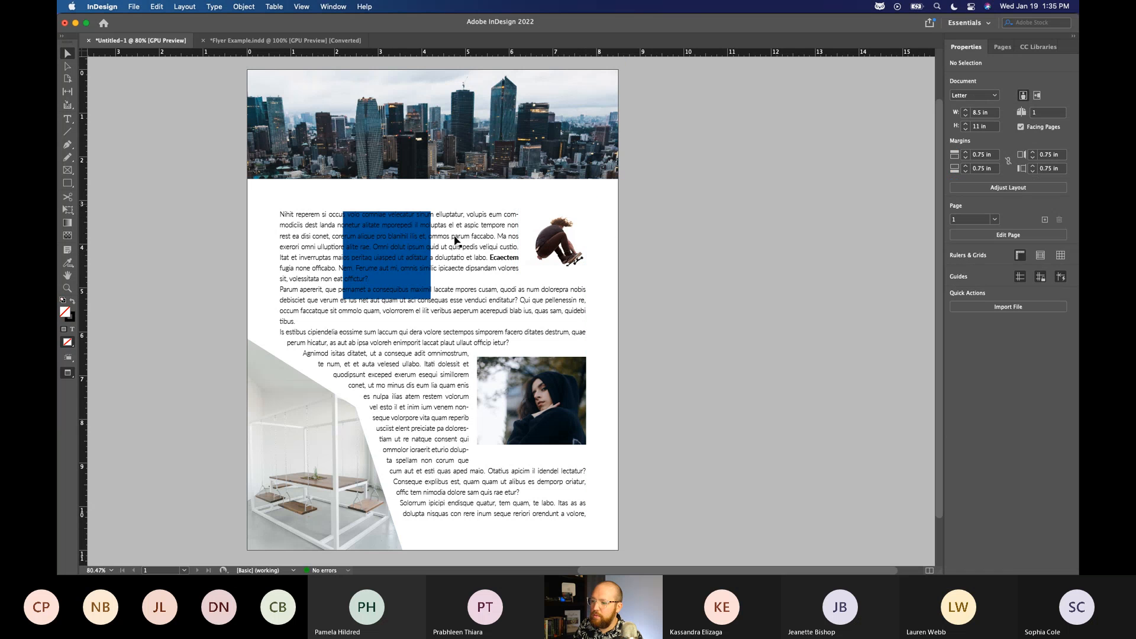
# Shift the hooded portrait image slightly down to Y 6.625 in, and check the threaded text frame beside the page.
pyautogui.moveTo(565, 424); pyautogui.dragTo(564, 424)
pyautogui.click(713, 309)
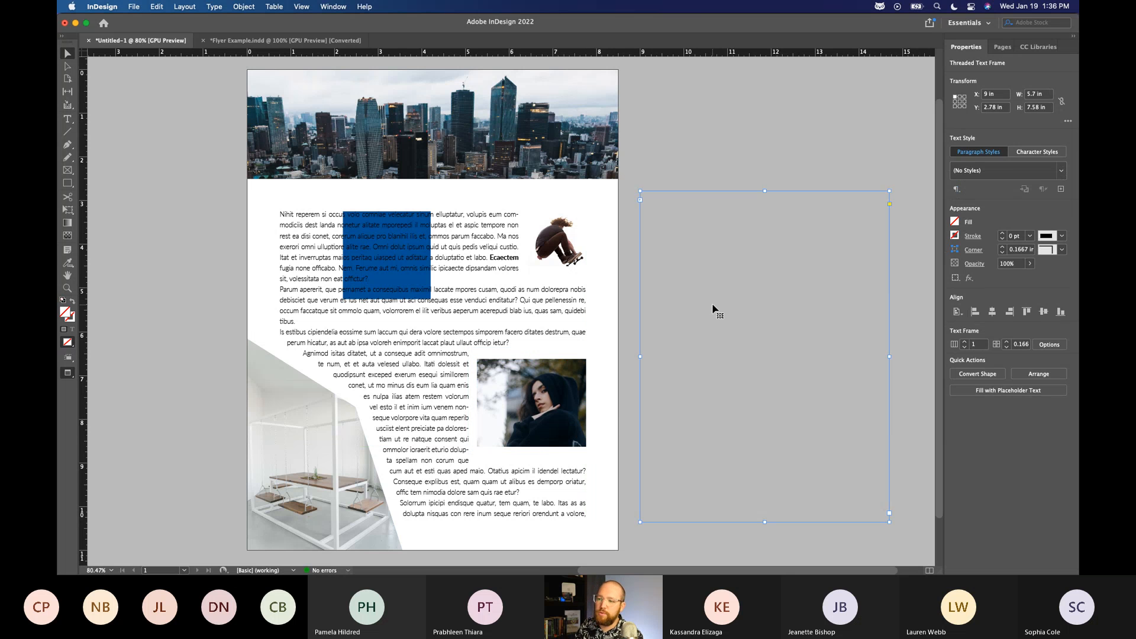
pyautogui.click(751, 140)
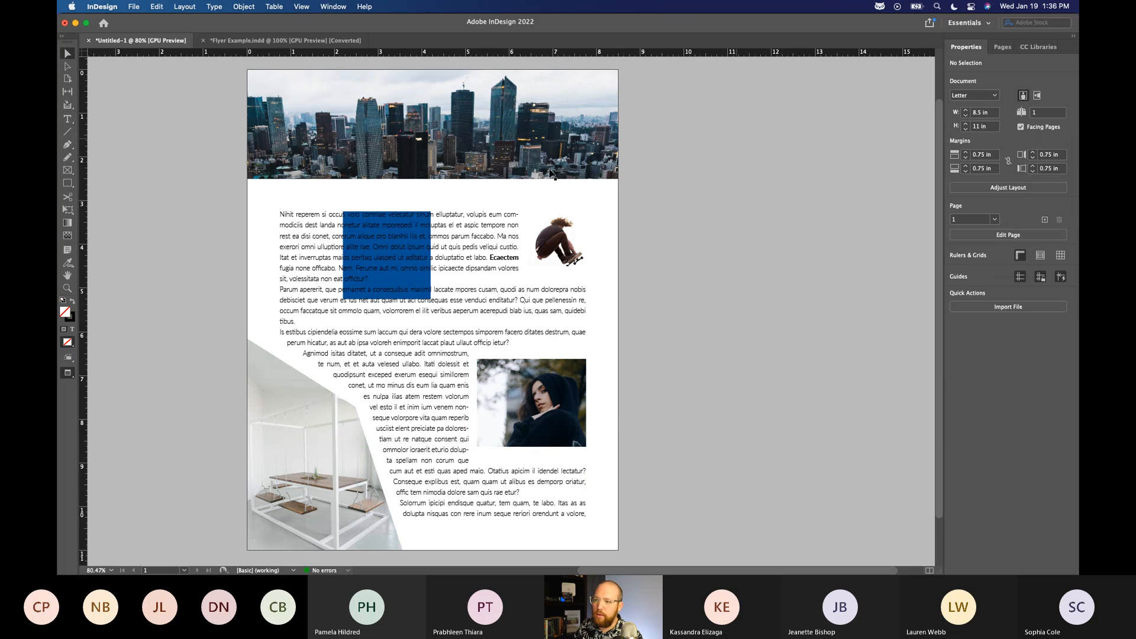
# Set the screen mode to Normal so guides, frame edges and bleed are shown.
pyautogui.click(355, 216)
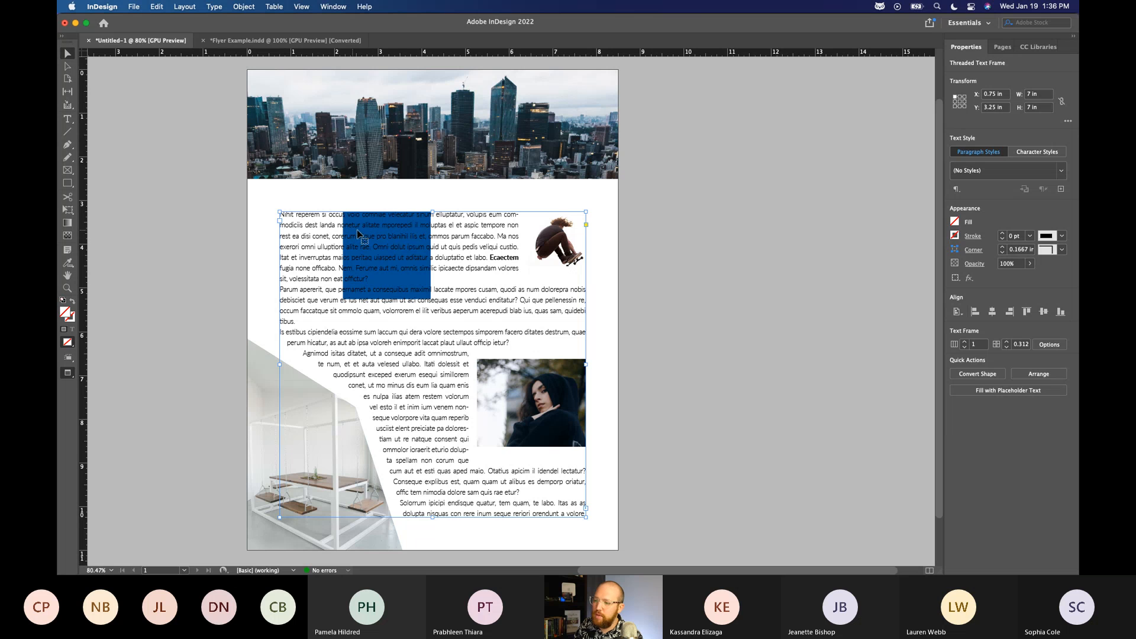
pyautogui.click(239, 210)
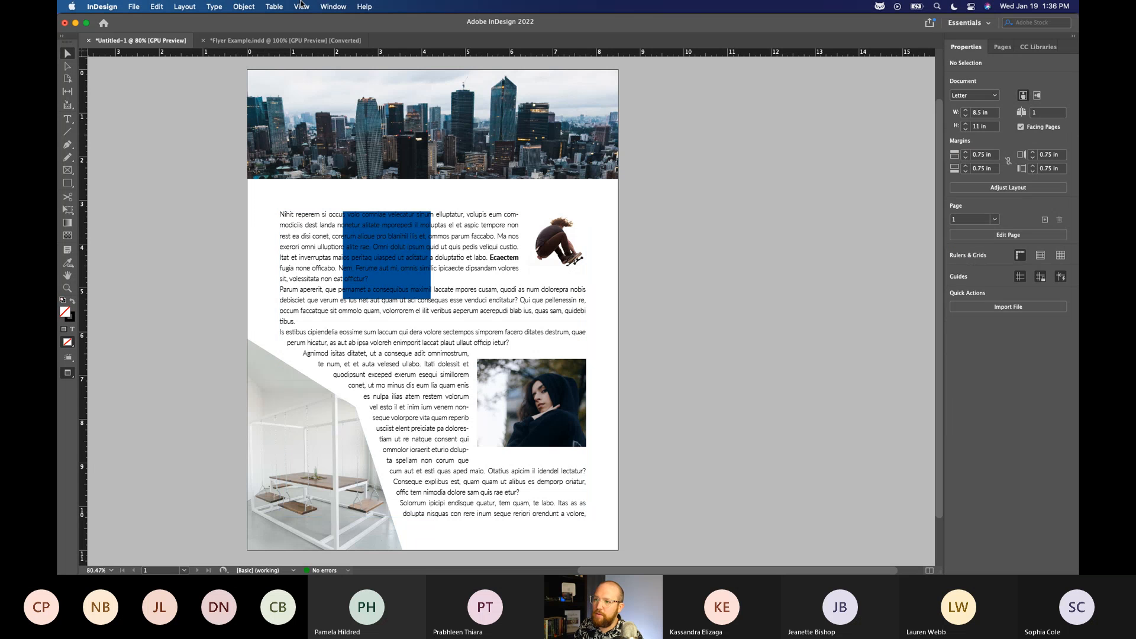
pyautogui.click(301, 5)
pyautogui.moveTo(315, 192)
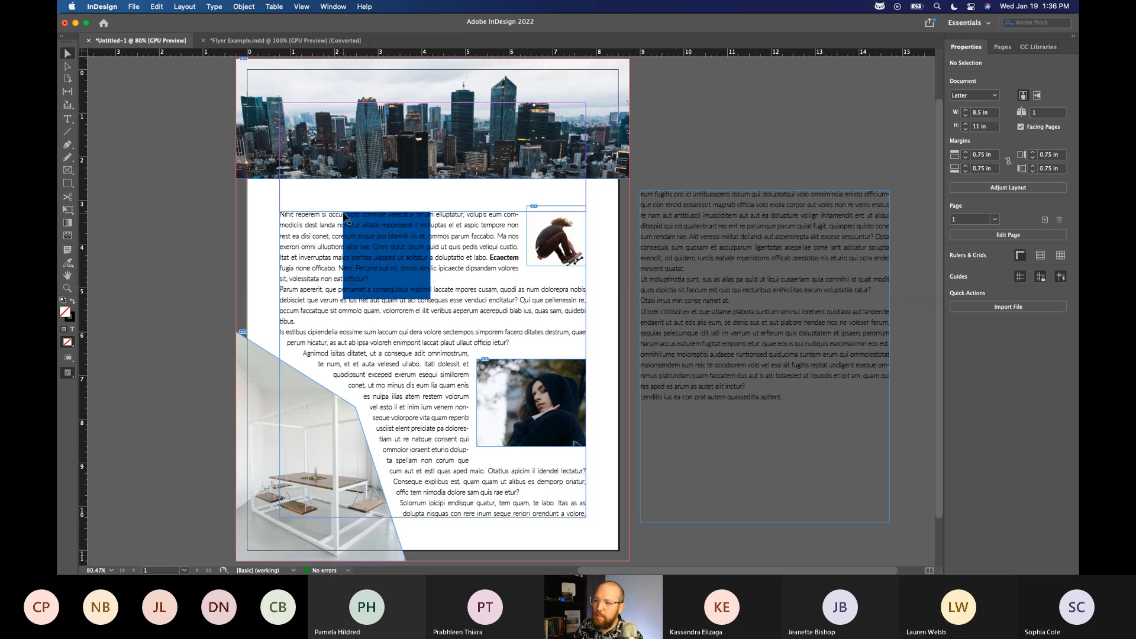
# Select the blue square behind the main text frame using the Next Object Below selection command.
pyautogui.click(359, 302)
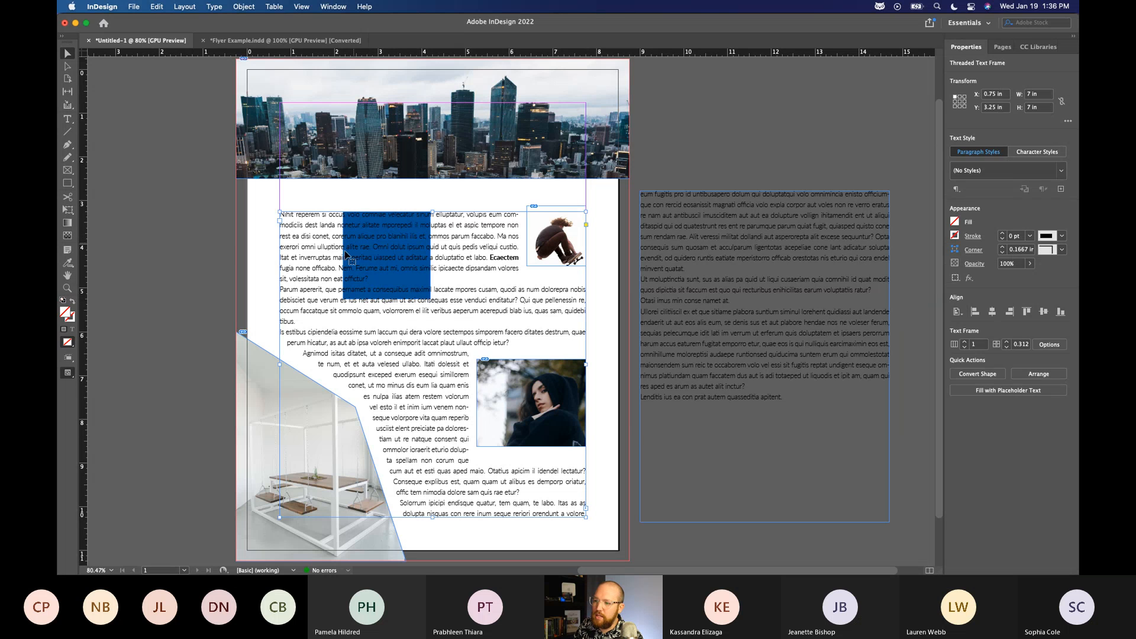
pyautogui.click(404, 233)
pyautogui.click(188, 232)
pyautogui.click(351, 235)
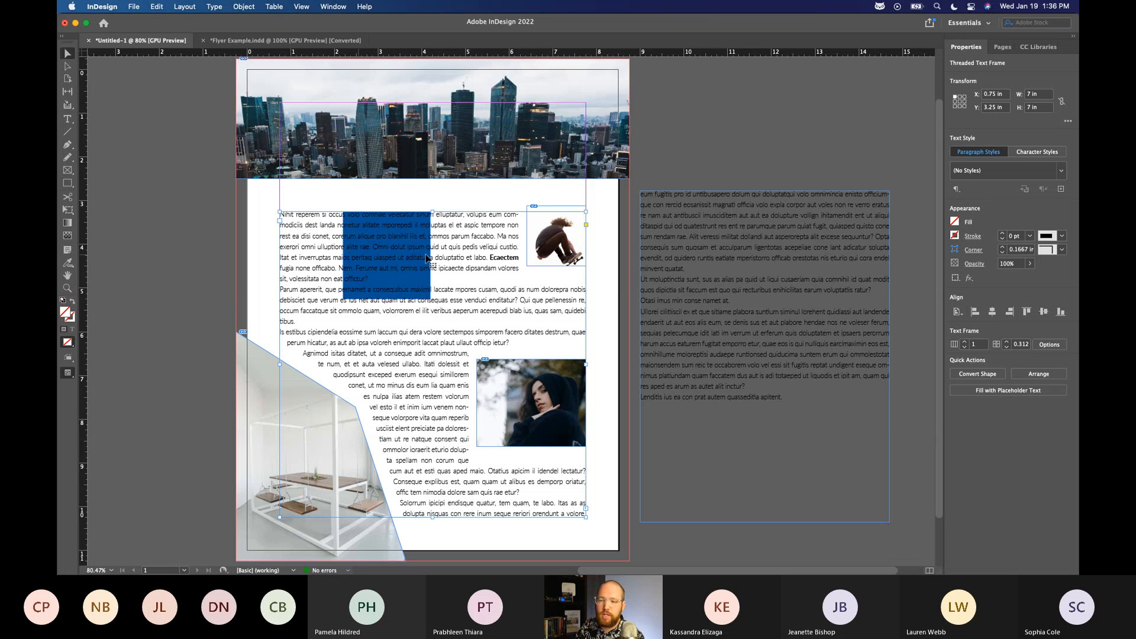
pyautogui.rightClick(371, 242)
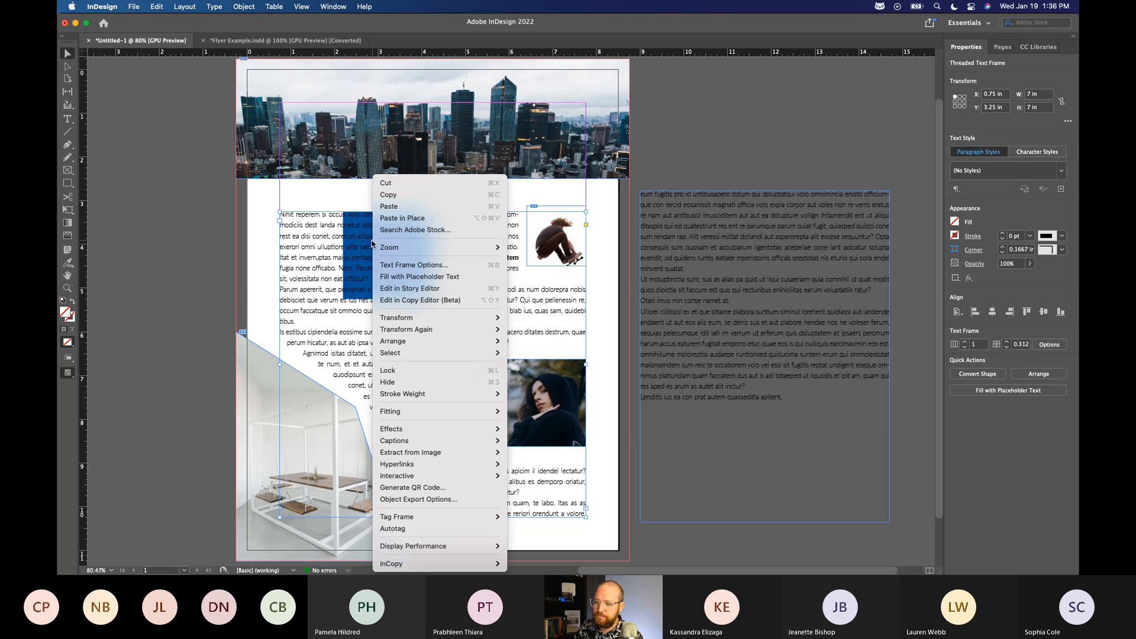
pyautogui.moveTo(423, 353)
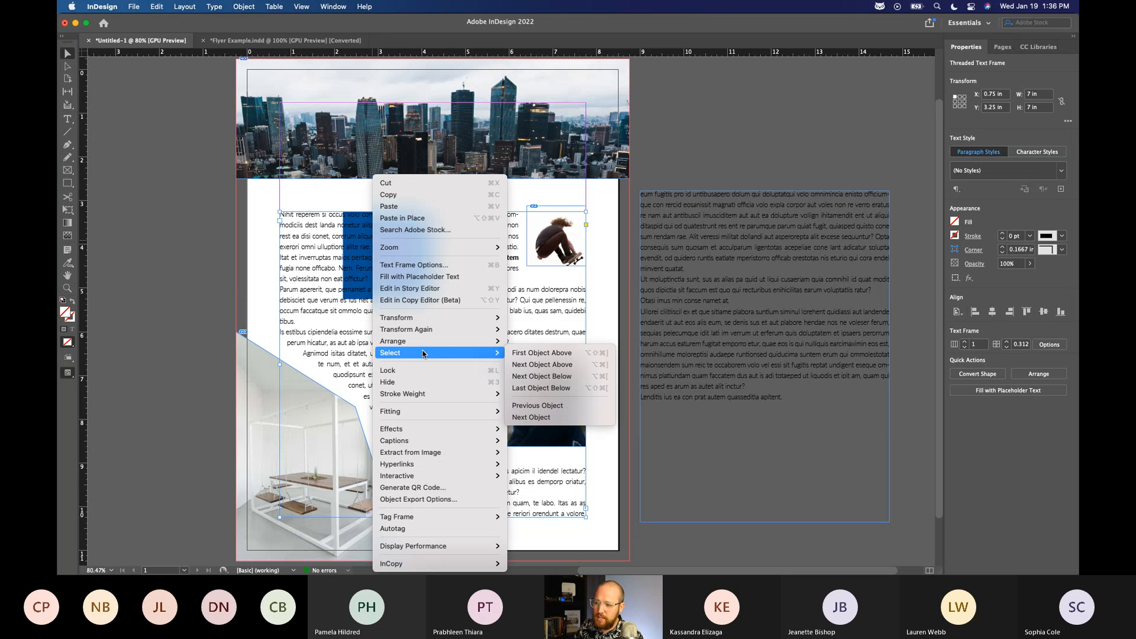
pyautogui.click(580, 377)
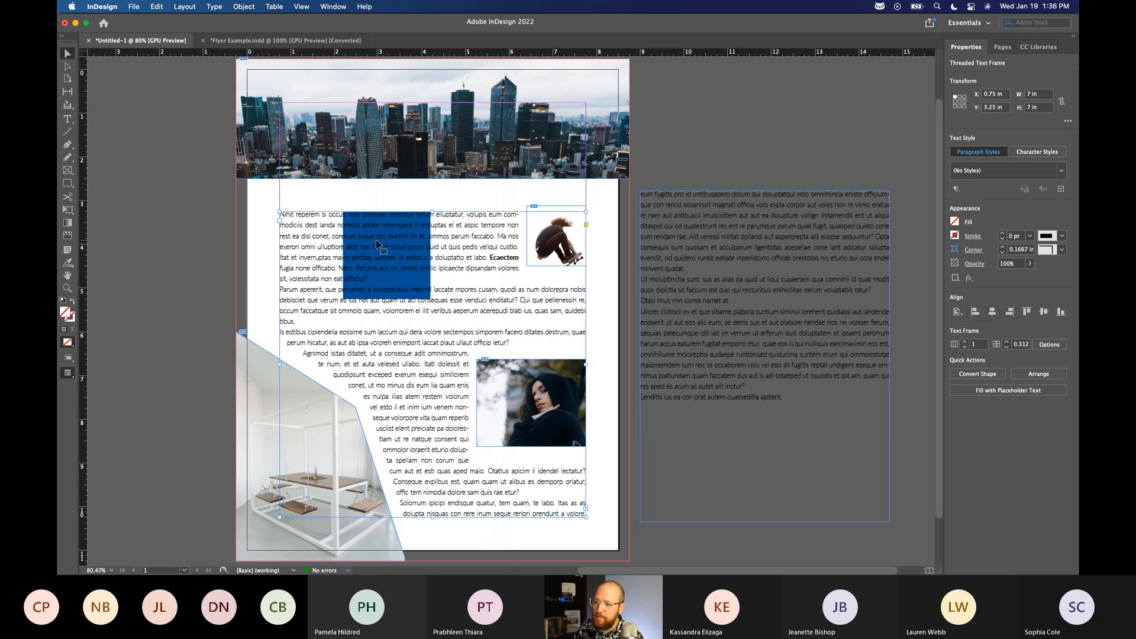
pyautogui.rightClick(377, 244)
pyautogui.moveTo(450, 353)
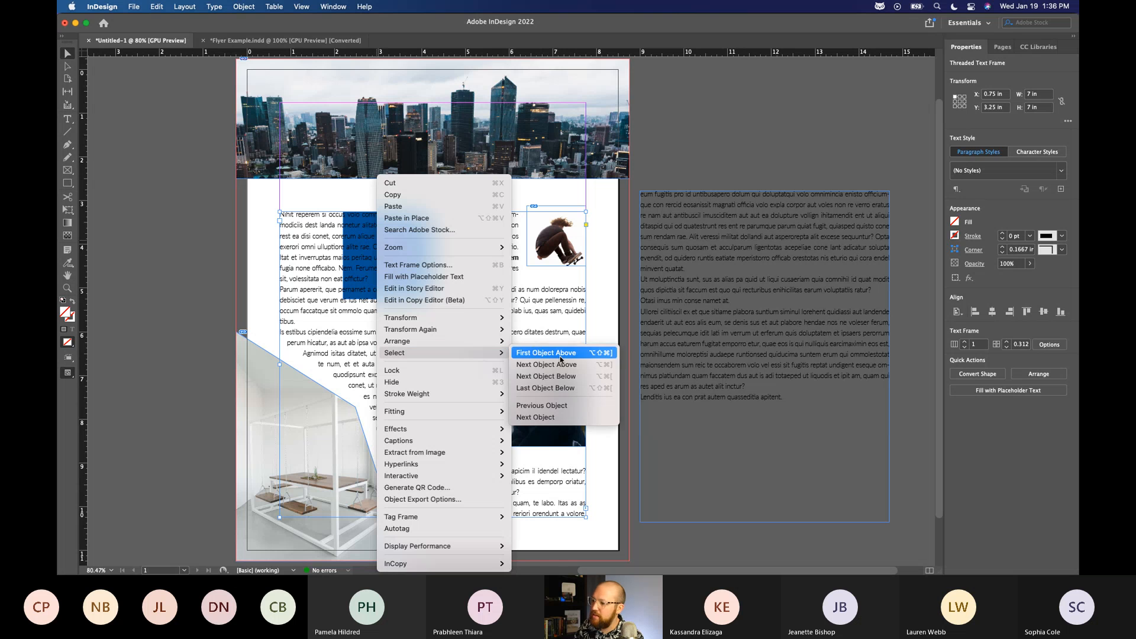
pyautogui.click(587, 377)
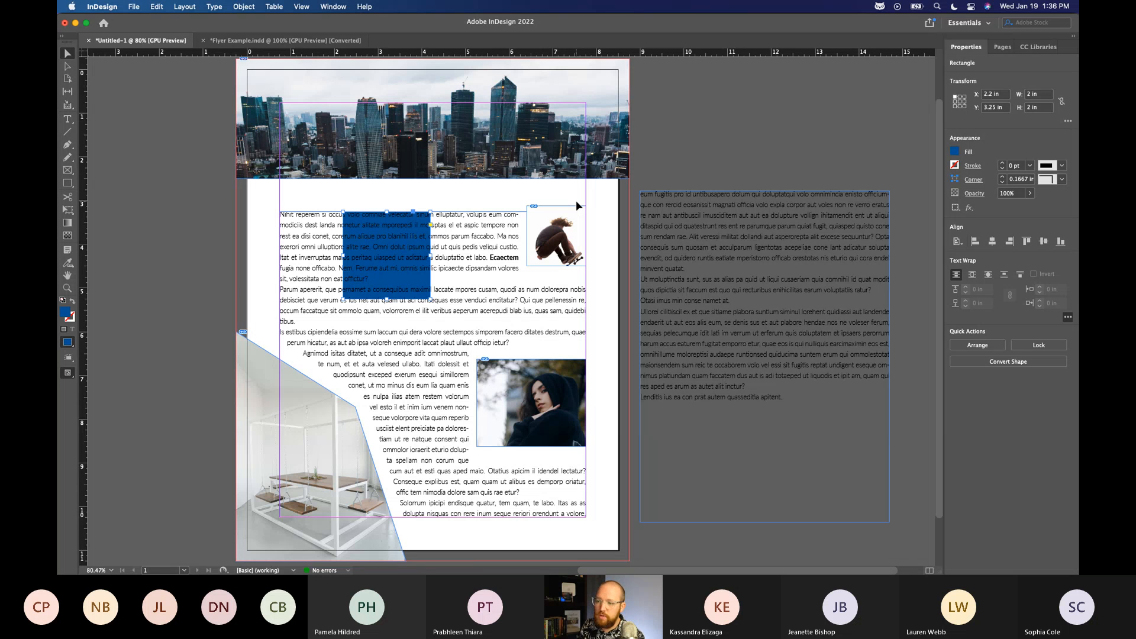
# Move the blue square onto the pasteboard beside the page, and return it to X 2.2 in, Y 3.25 in behind the text.
pyautogui.hotkey('shift', 'Up')
pyautogui.hotkey('shift', 'Up')
pyautogui.hotkey('shift', 'Up')
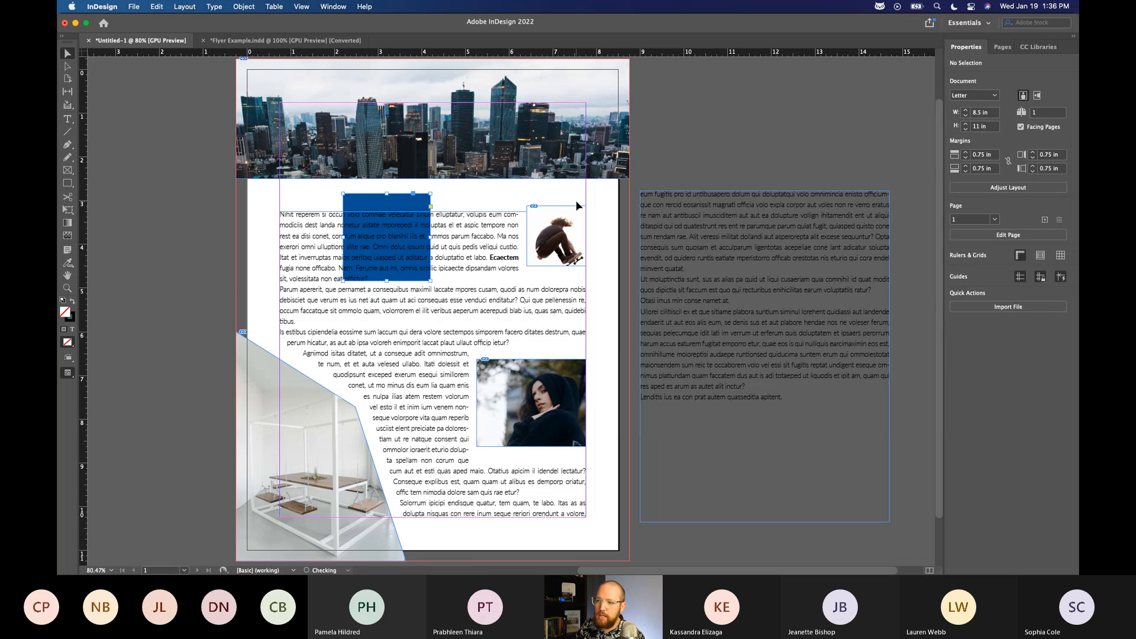
pyautogui.scroll(2, 509, 218)
pyautogui.hscroll(2, 508, 218)
pyautogui.moveTo(302, 259); pyautogui.dragTo(115, 235)
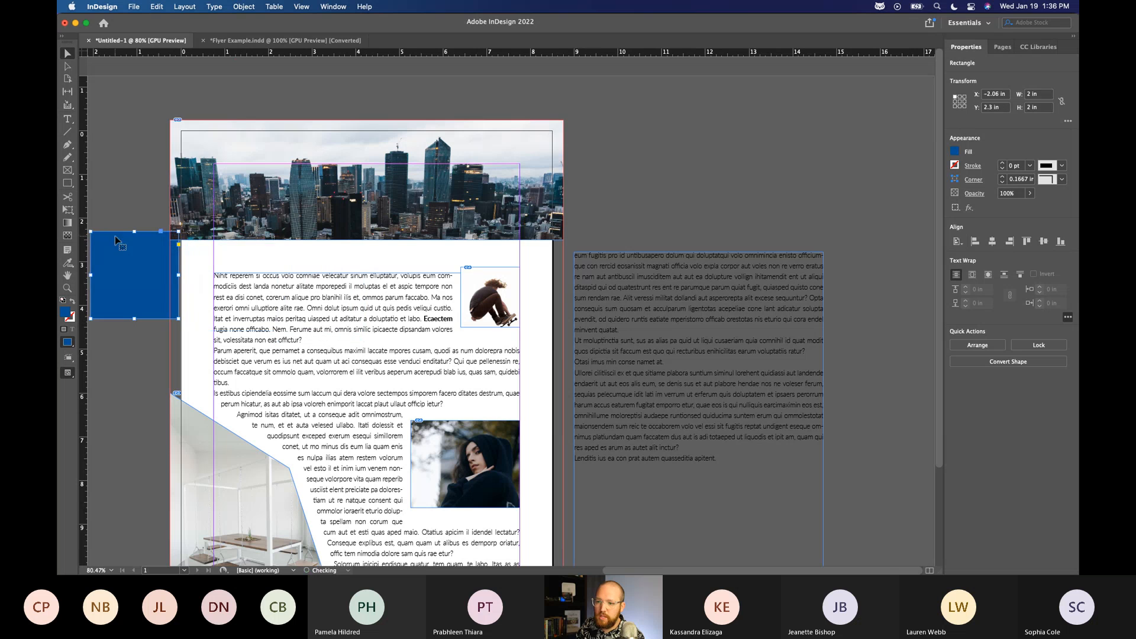
pyautogui.moveTo(132, 193); pyautogui.dragTo(190, 120)
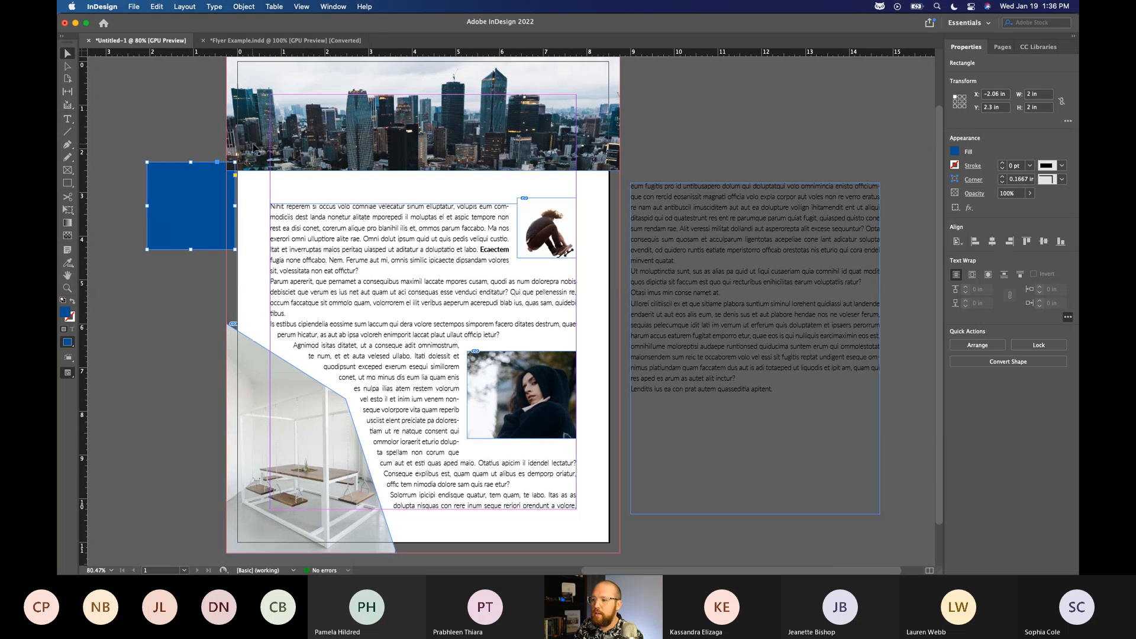
pyautogui.click(181, 93)
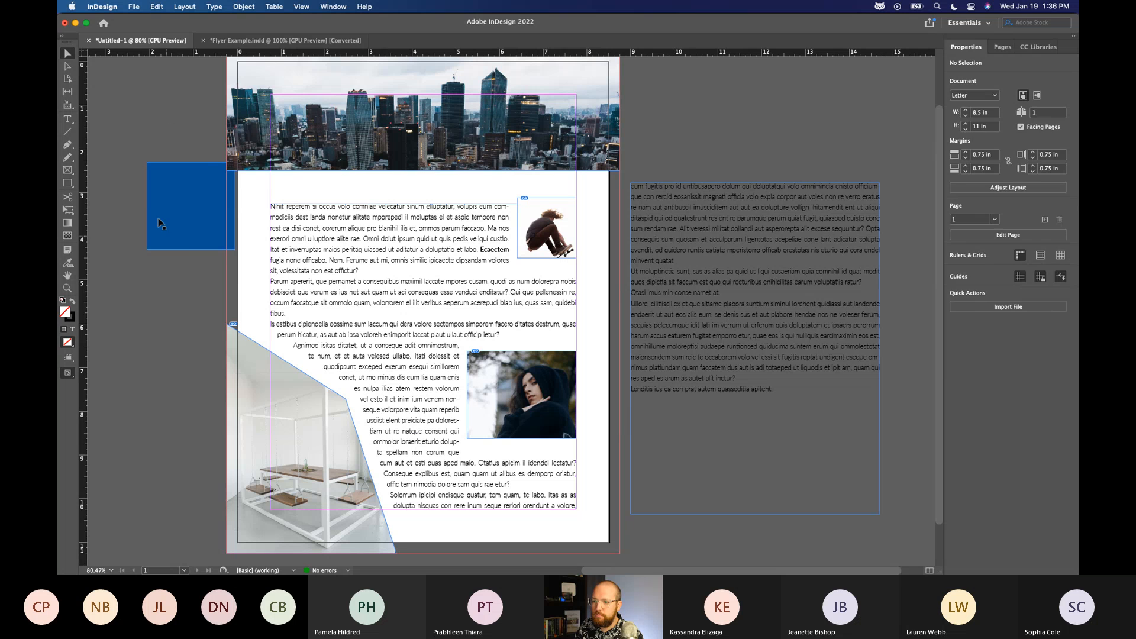
pyautogui.click(215, 233)
pyautogui.moveTo(173, 192); pyautogui.dragTo(360, 235)
# Bring the main text frame forward one level in the stacking order.
pyautogui.click(319, 237)
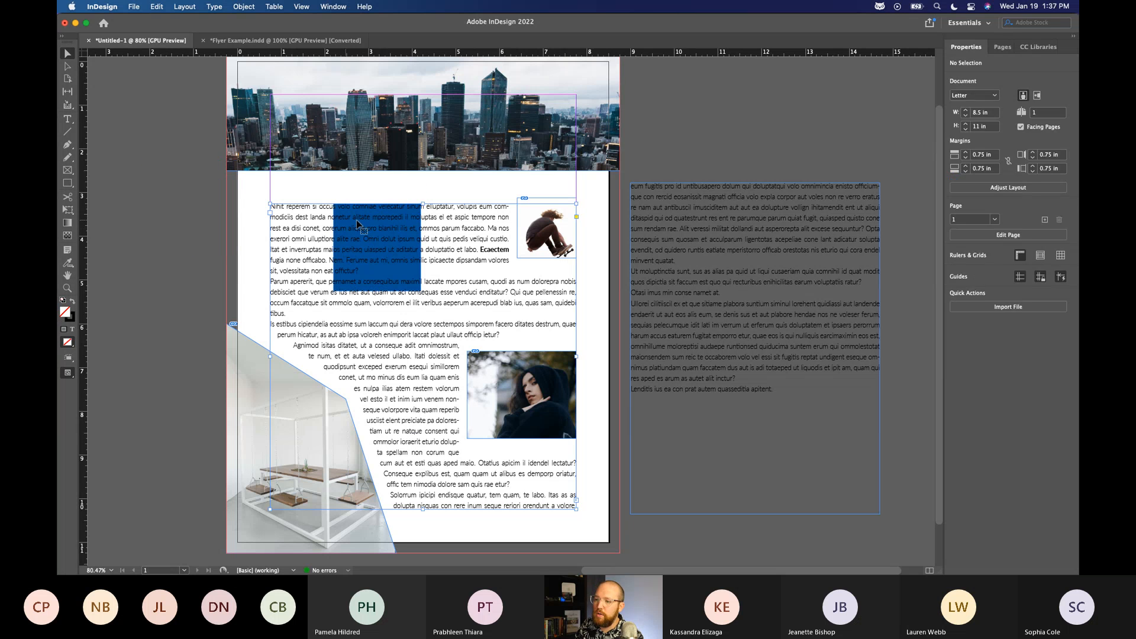
pyautogui.rightClick(308, 226)
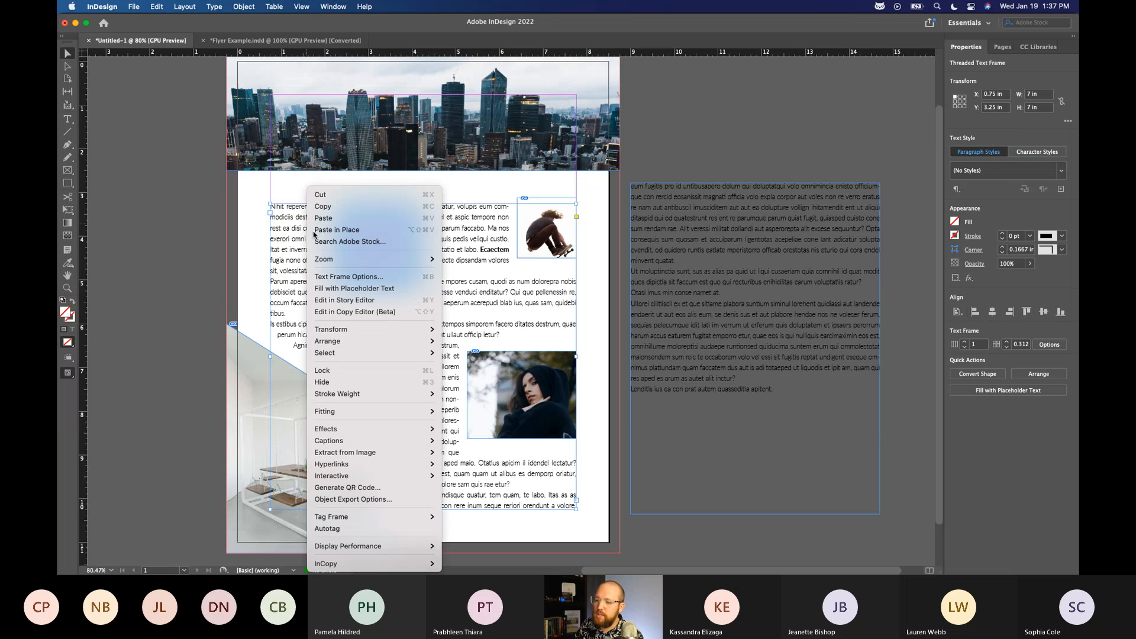
pyautogui.moveTo(372, 341)
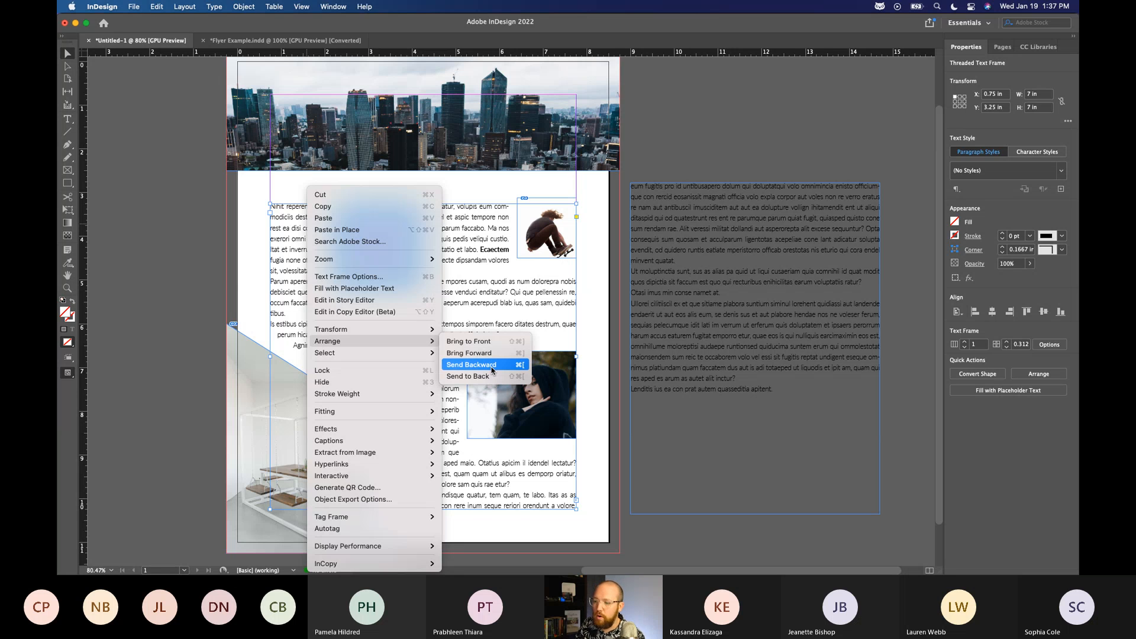
pyautogui.click(519, 352)
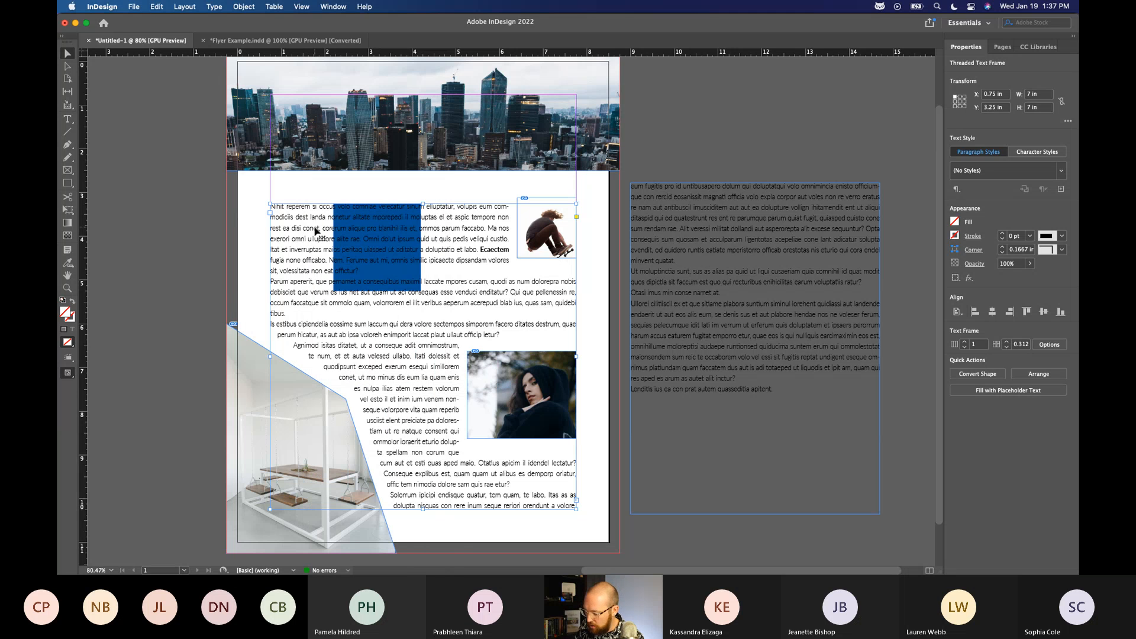
# Bring the blue square in front of the text, and shrink it to 0.25 by 0.25 in below the text's lower-right corner.
pyautogui.click(342, 219)
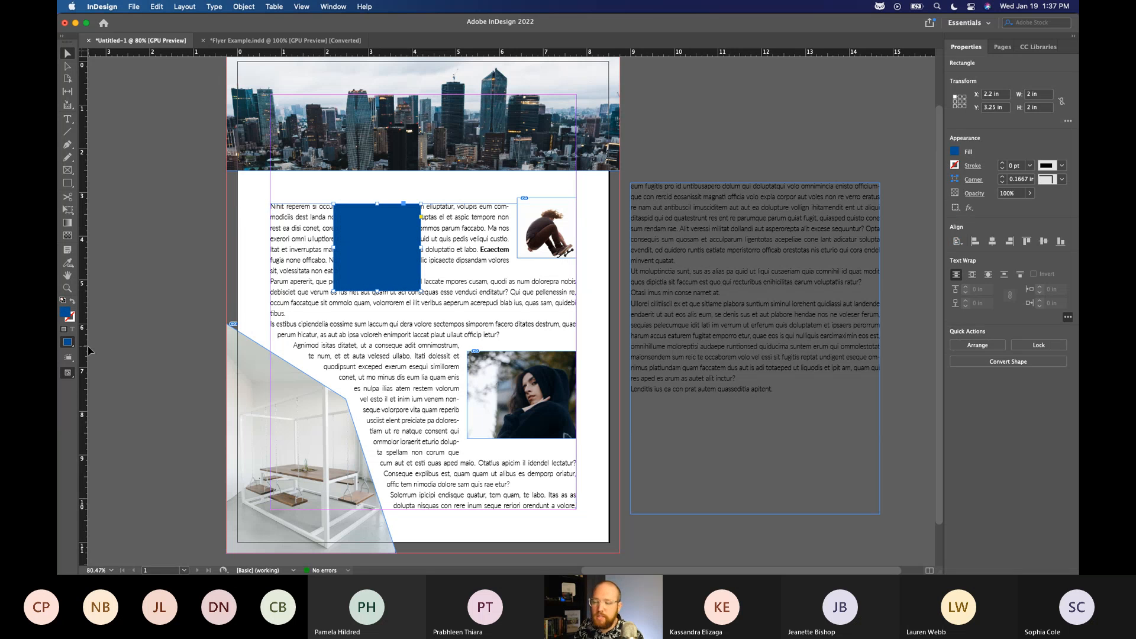
pyautogui.moveTo(418, 289); pyautogui.dragTo(567, 523)
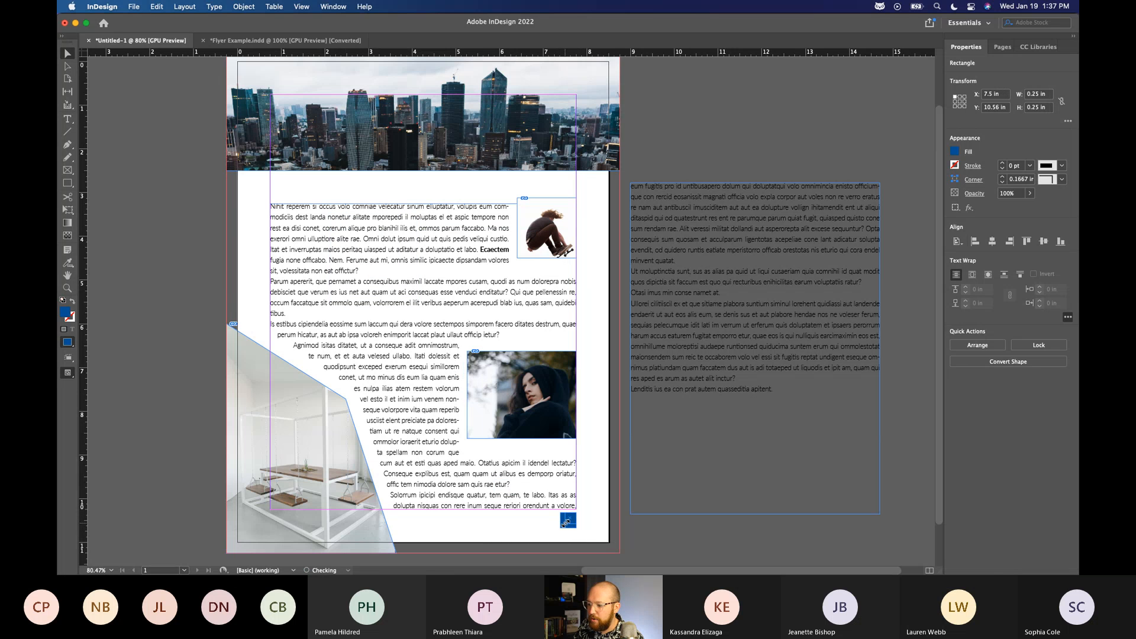
pyautogui.click(611, 535)
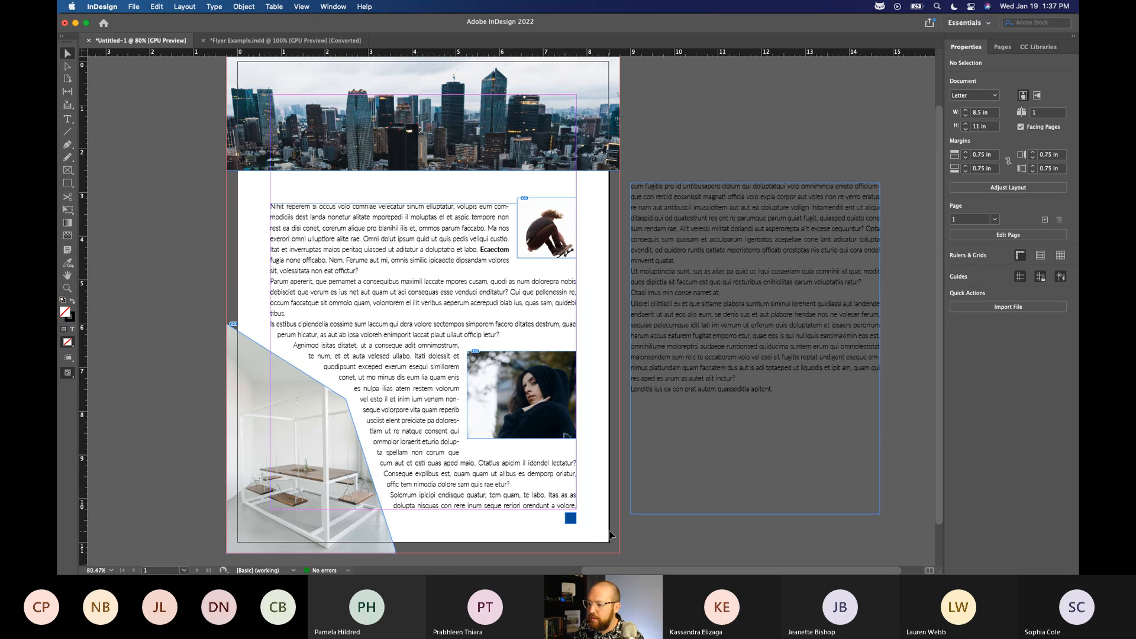
# Place the small blue square at X 7.5 in, Y 10.42 in and extend it down to the bleed edge, 0.83 in high.
pyautogui.click(571, 521)
pyautogui.moveTo(571, 531); pyautogui.dragTo(571, 554)
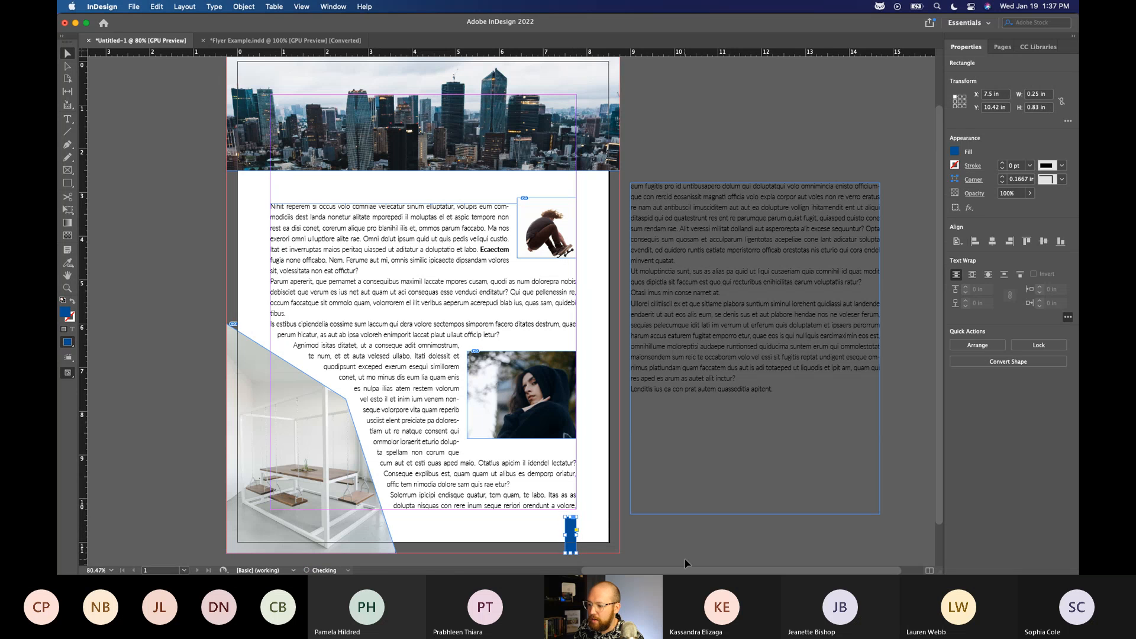
pyautogui.click(685, 559)
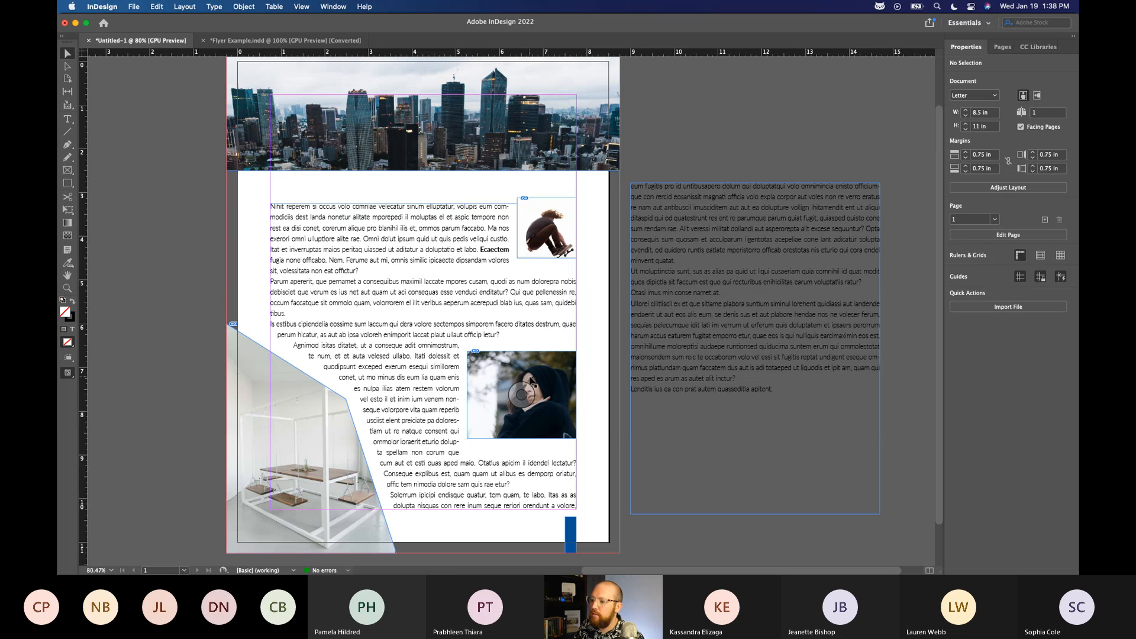
# Convert the frame of the hooded portrait photo to a rounded rectangle.
pyautogui.click(569, 391)
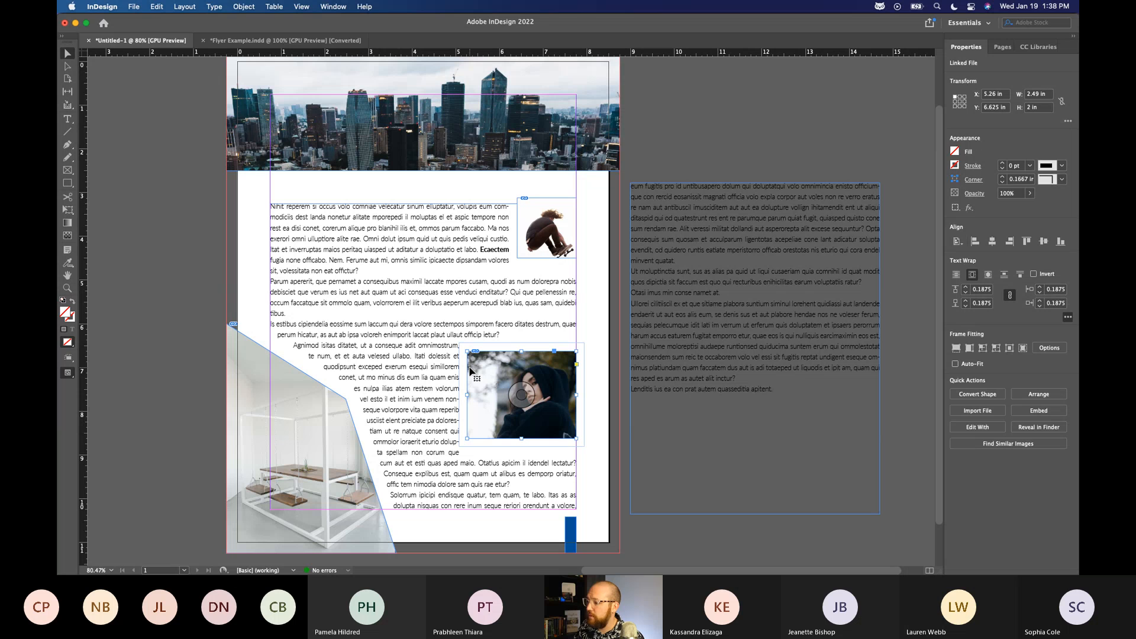
pyautogui.click(999, 395)
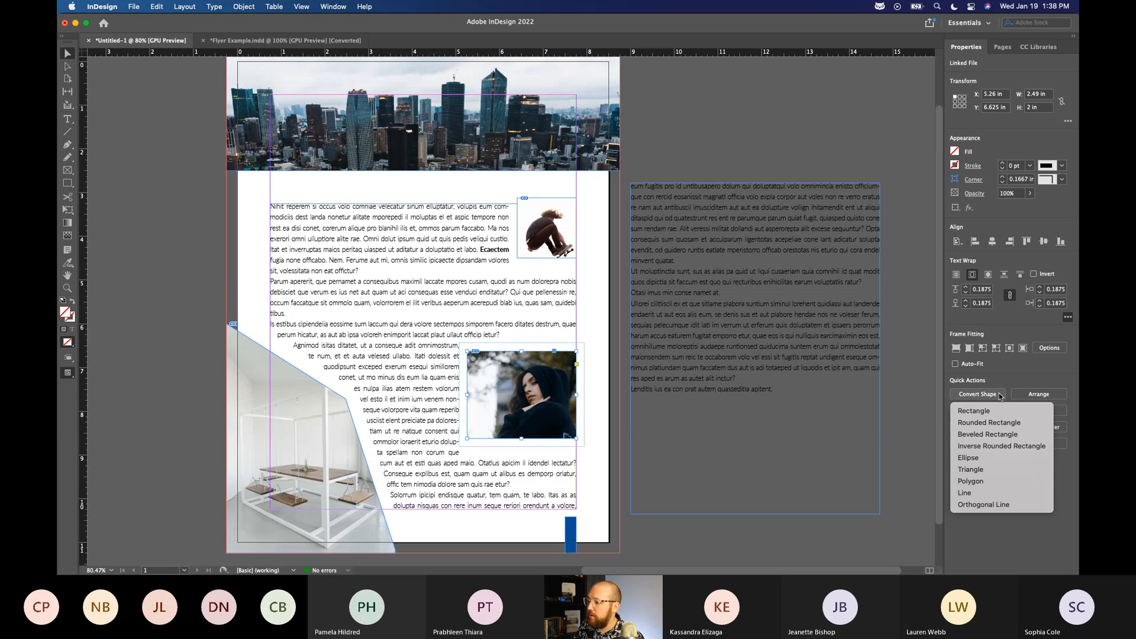
pyautogui.click(991, 424)
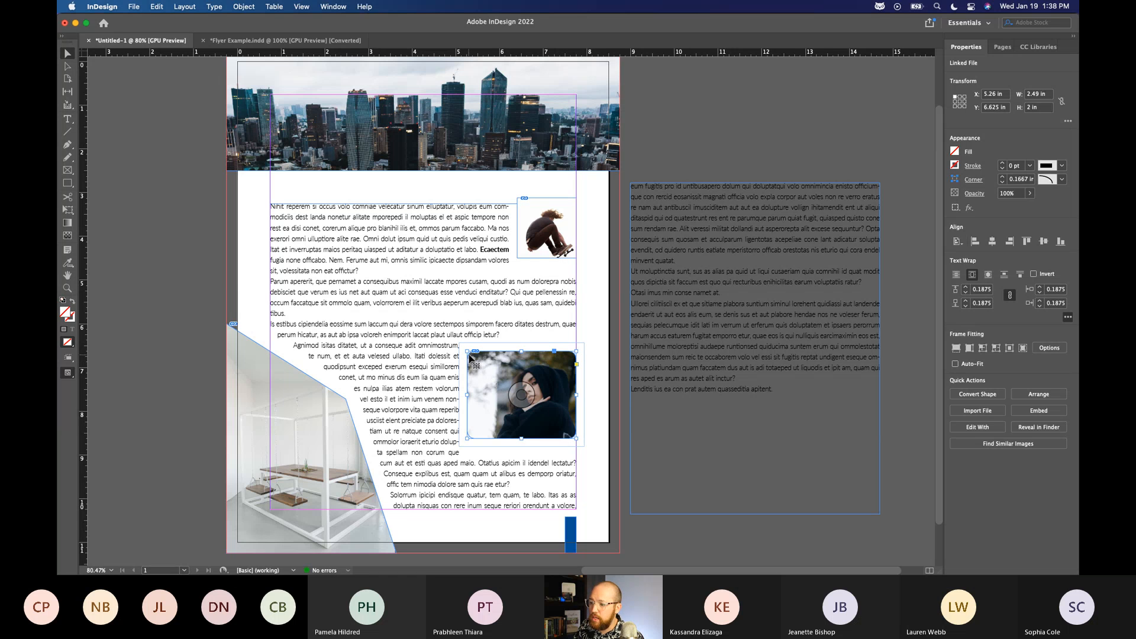
# Try the portrait photo's frame as an ellipse and as a triangle, and undo both shape conversions.
pyautogui.click(978, 394)
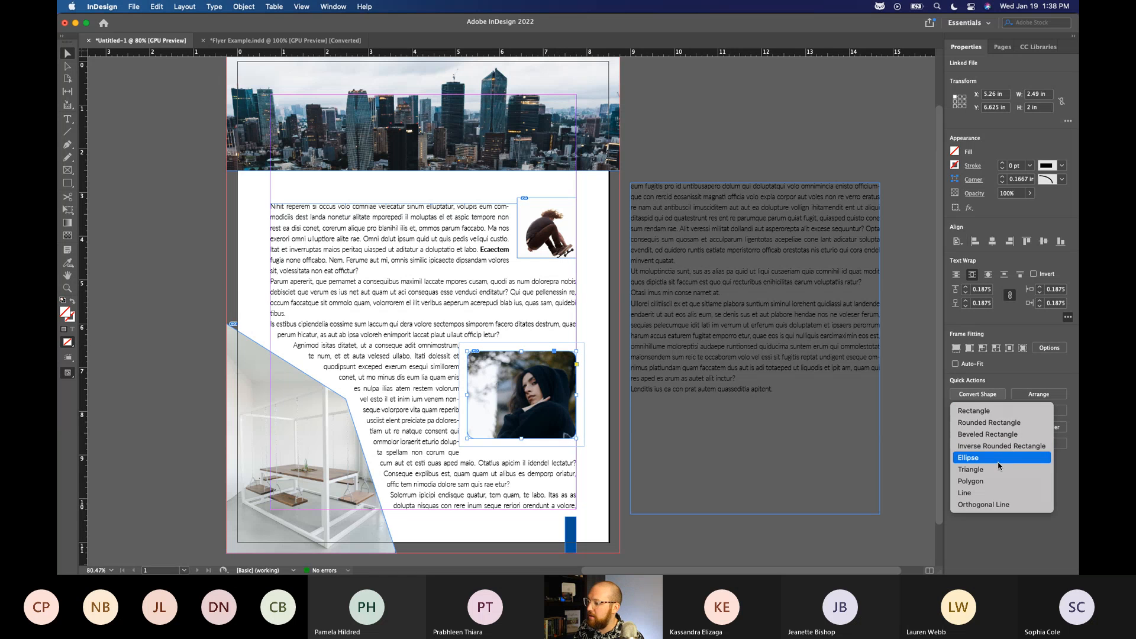
pyautogui.click(968, 458)
pyautogui.click(978, 380)
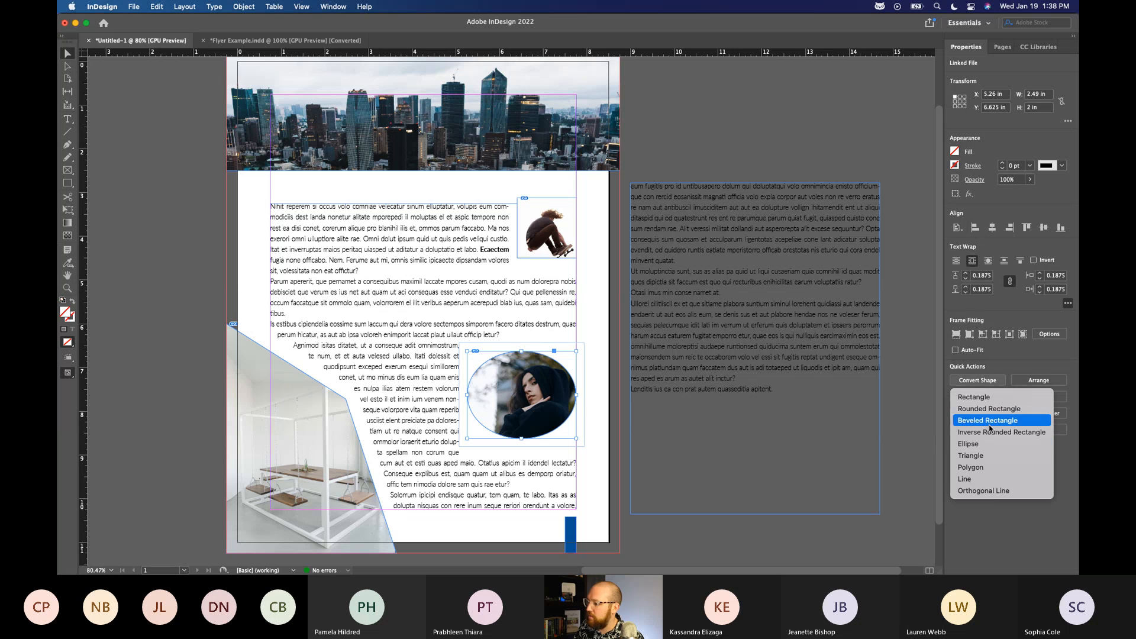
pyautogui.click(987, 455)
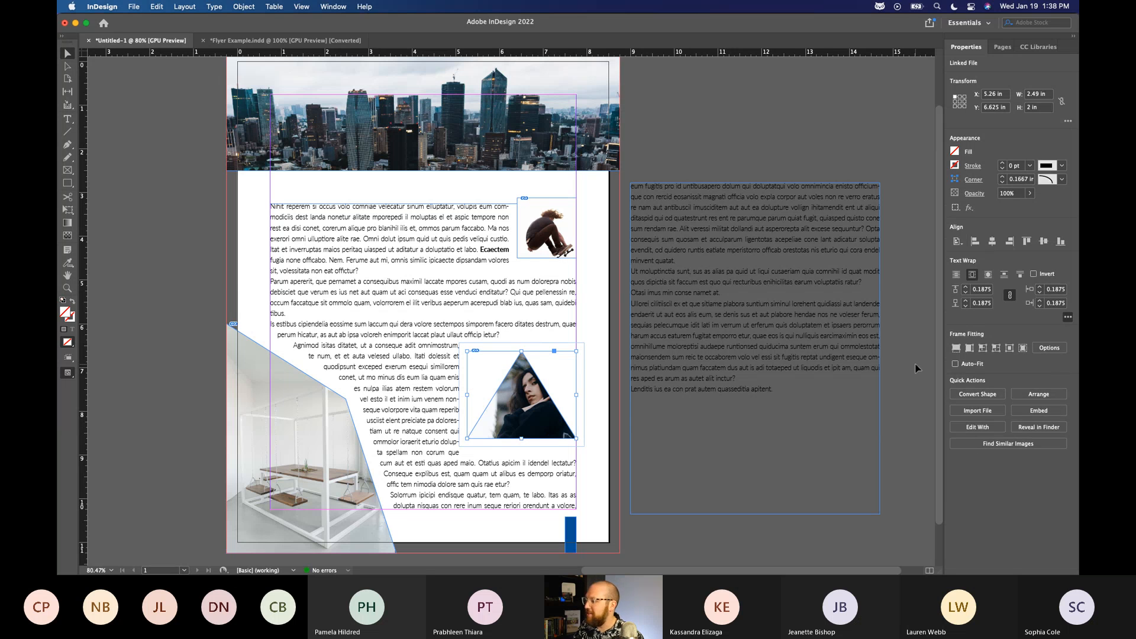
pyautogui.press('super+z')
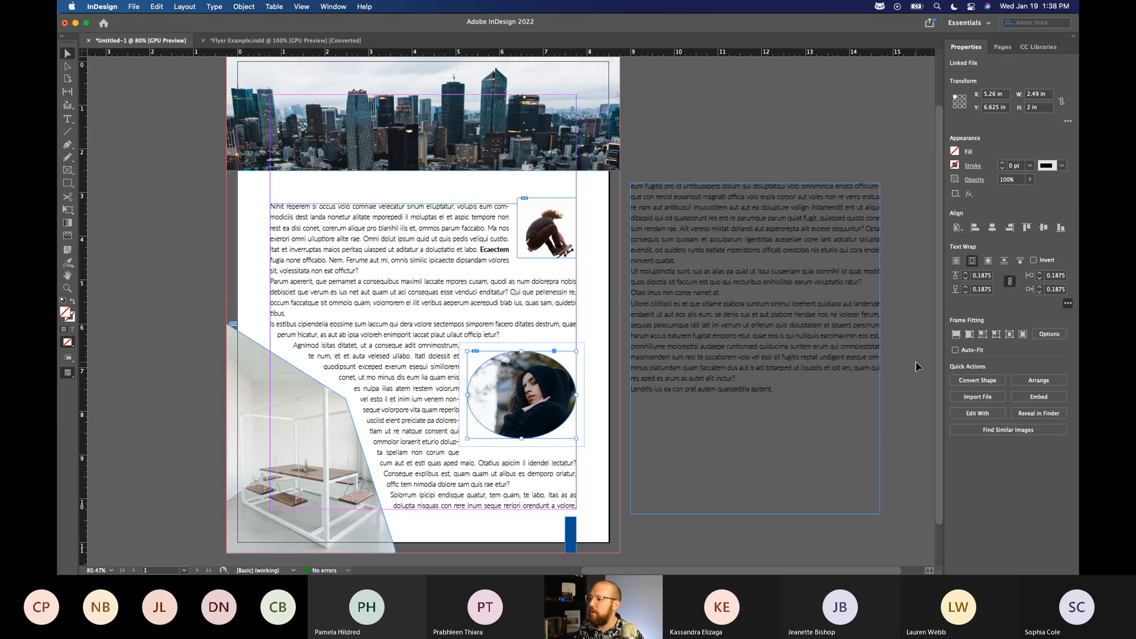
pyautogui.press('super+z')
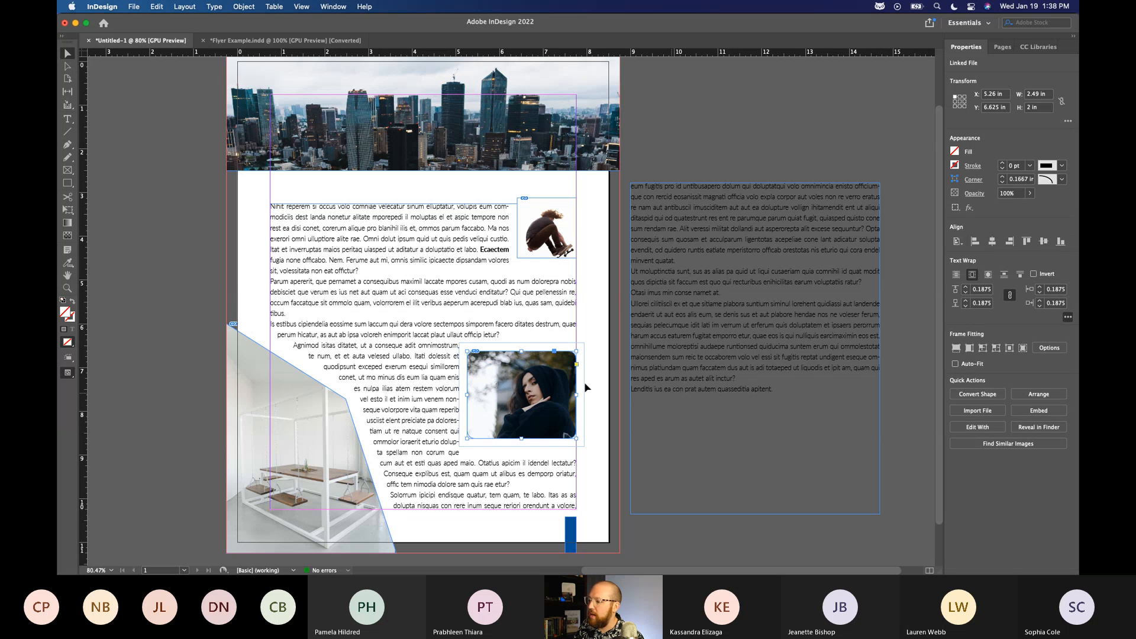
# Switch between the portrait's image content and its frame, undo the rounded-rectangle conversion, and deselect everything.
pyautogui.doubleClick(471, 359)
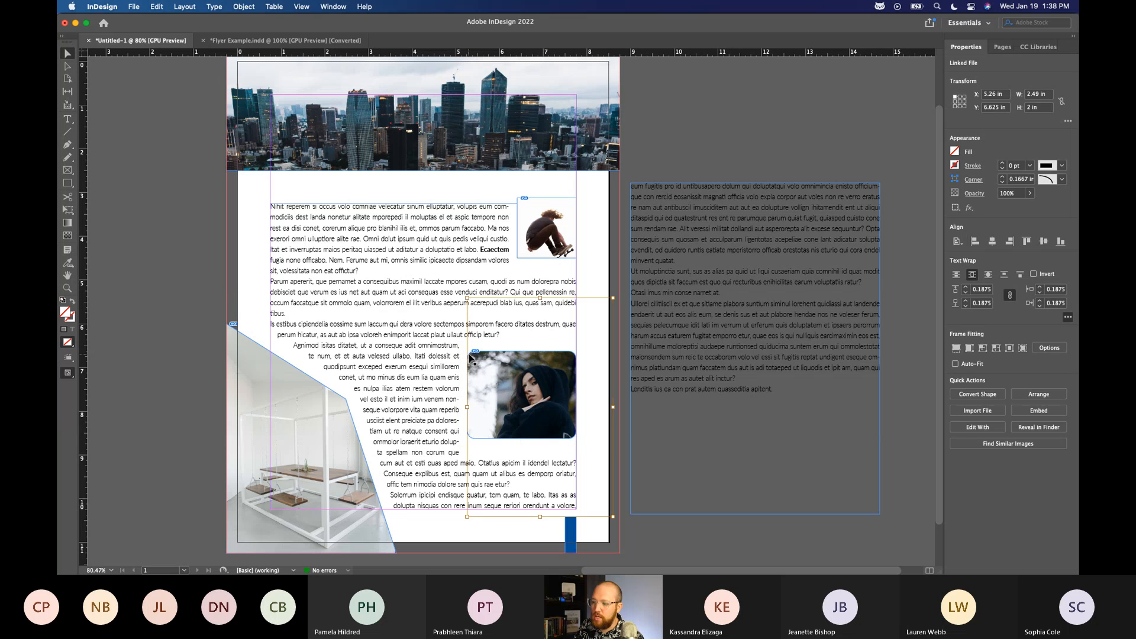
pyautogui.doubleClick(490, 359)
pyautogui.doubleClick(491, 360)
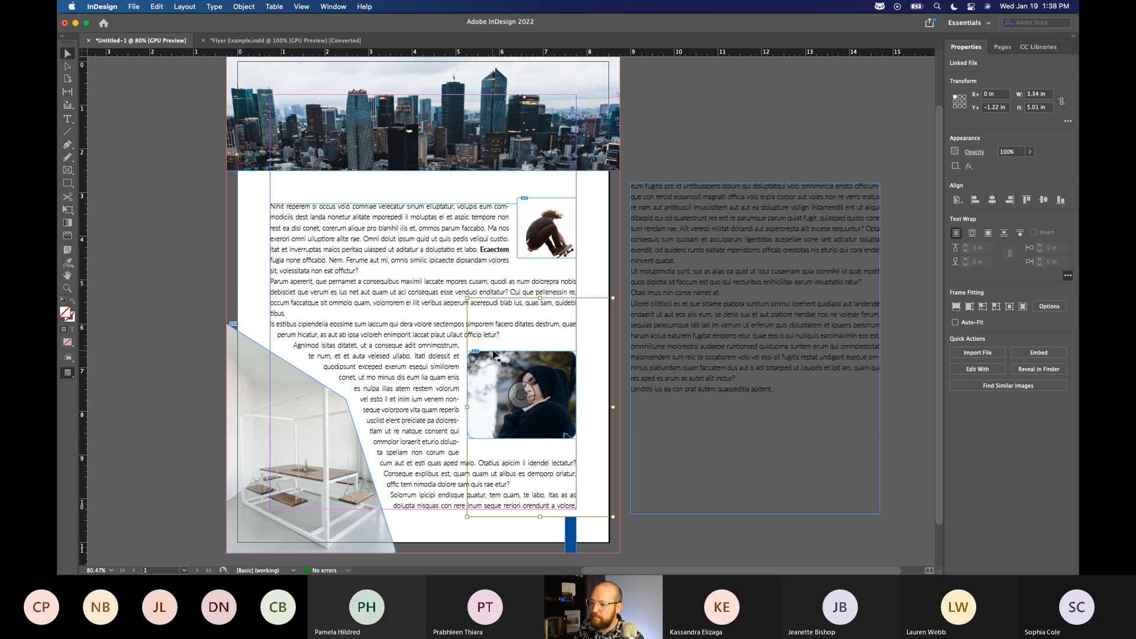
pyautogui.doubleClick(493, 356)
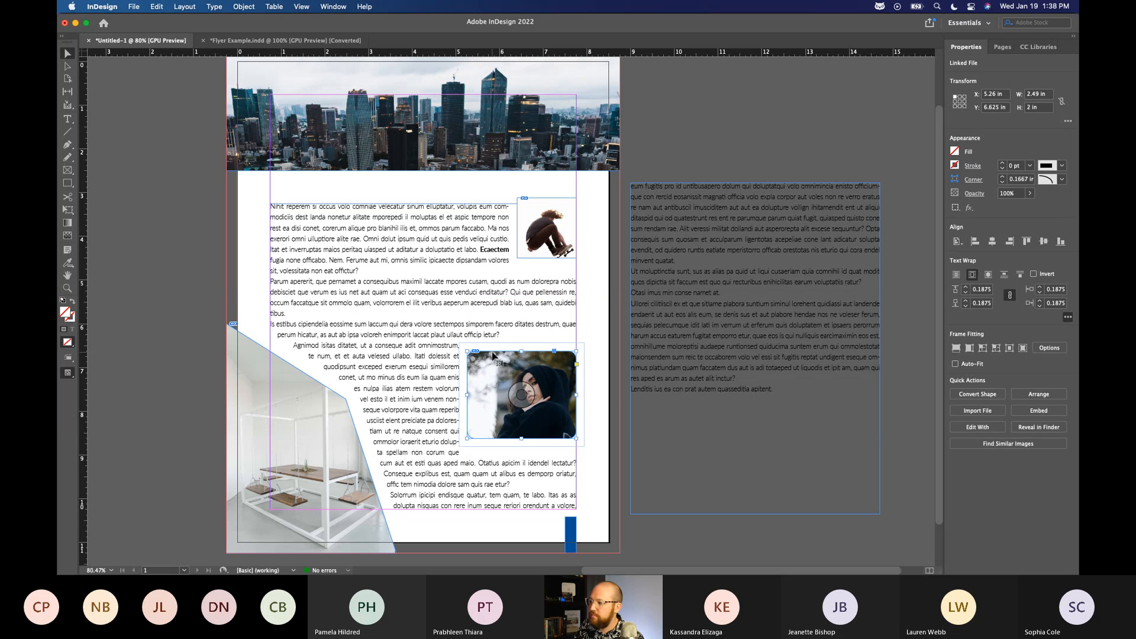
pyautogui.click(617, 456)
pyautogui.press('super+z')
pyautogui.press('super+z')
pyautogui.press('super+z')
pyautogui.click(698, 142)
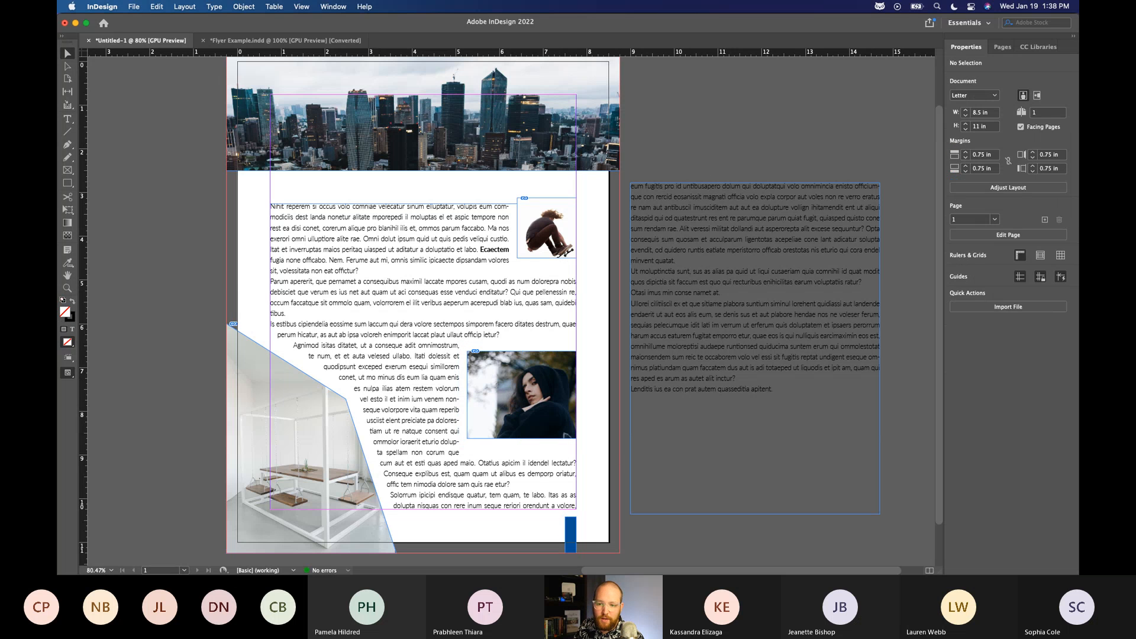